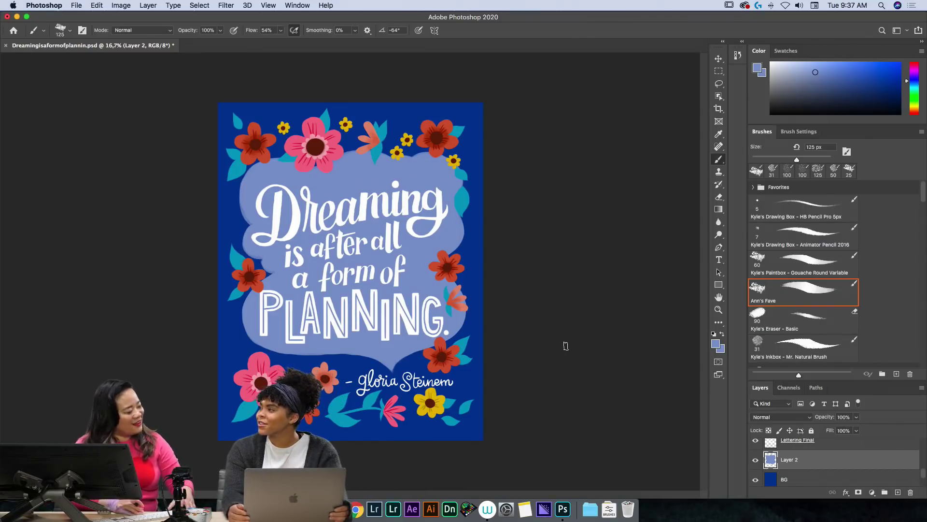
Erase along the top edge of the light-blue bubble, below the large pink flower and toward the yellow flowers, with a 50 px eraser.
{"action": "key", "text": "super+equal"}
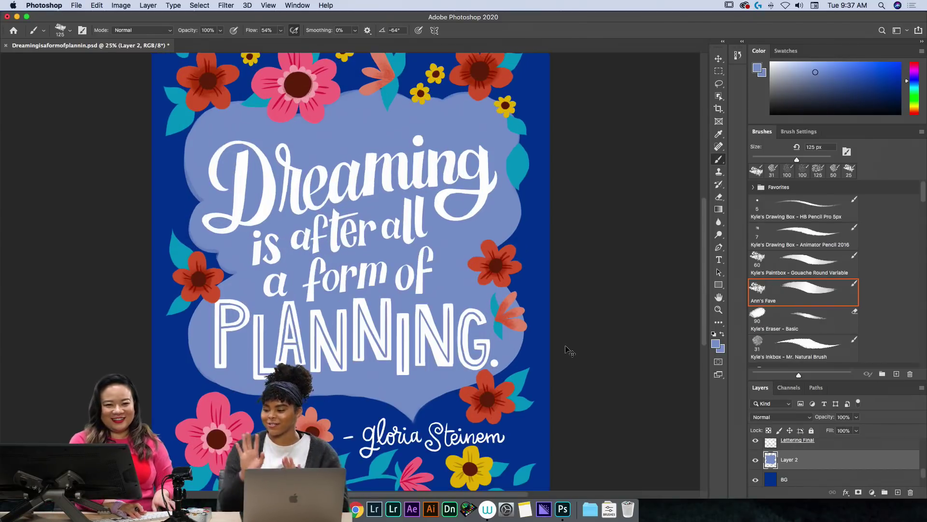
{"action": "key", "text": "super+equal"}
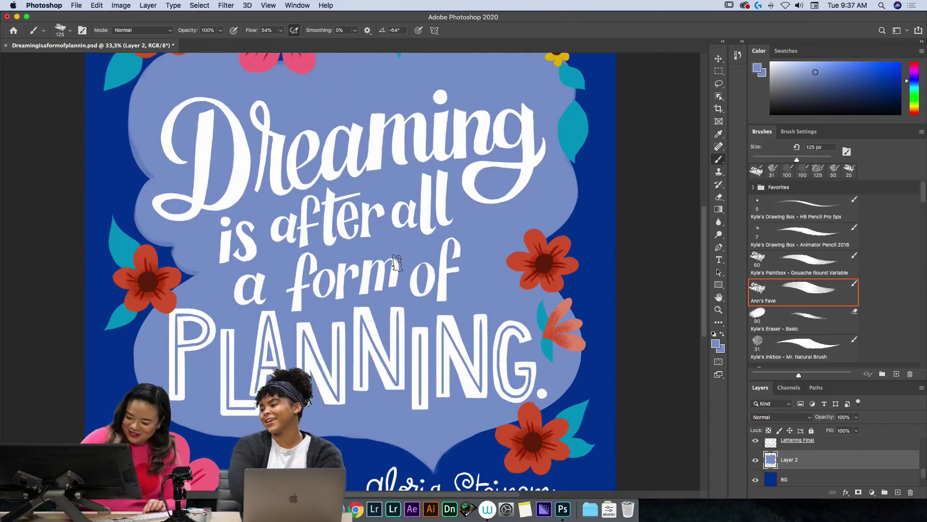
{"action": "key", "text": "h"}
{"action": "left_click_drag", "start_coordinate": [400, 185], "coordinate": [446, 326]}
{"action": "key", "text": "e"}
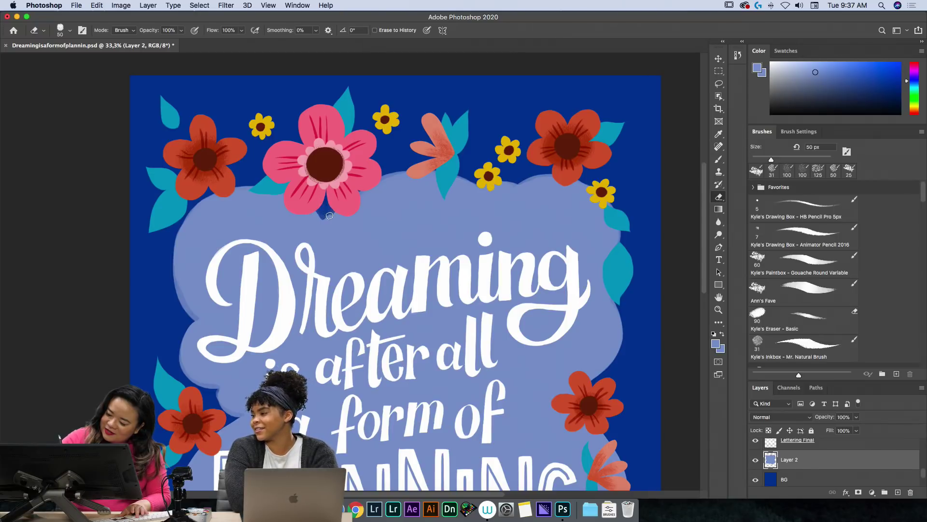
{"action": "left_click_drag", "start_coordinate": [363, 191], "coordinate": [437, 170]}
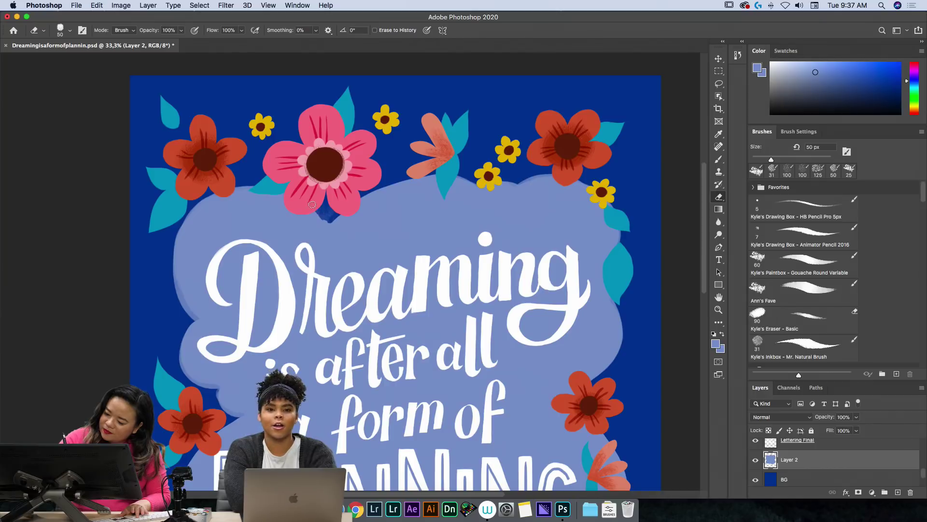
{"action": "left_click_drag", "start_coordinate": [414, 176], "coordinate": [466, 172]}
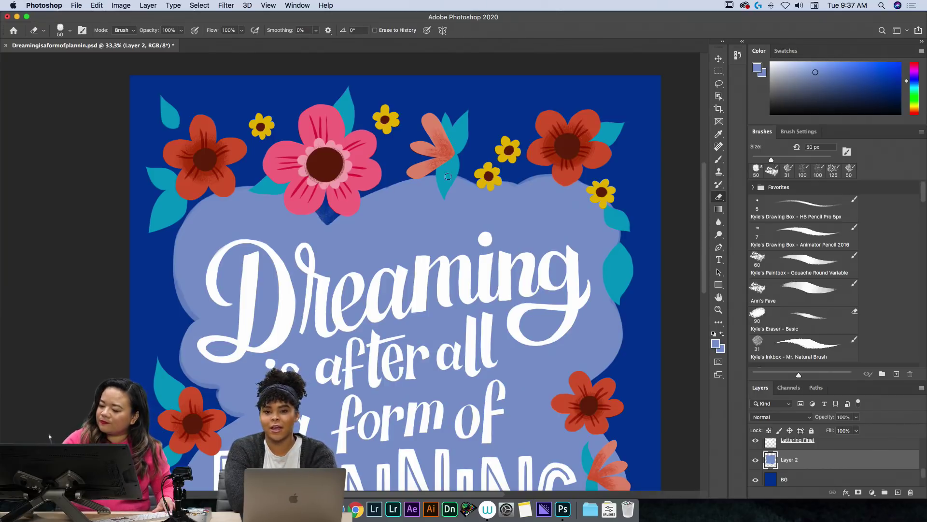
Repaint the bubble's top edge under the pink flower with the 125 px Ann's Fave brush, alternating with the eraser to refine it.
{"action": "key", "text": "b"}
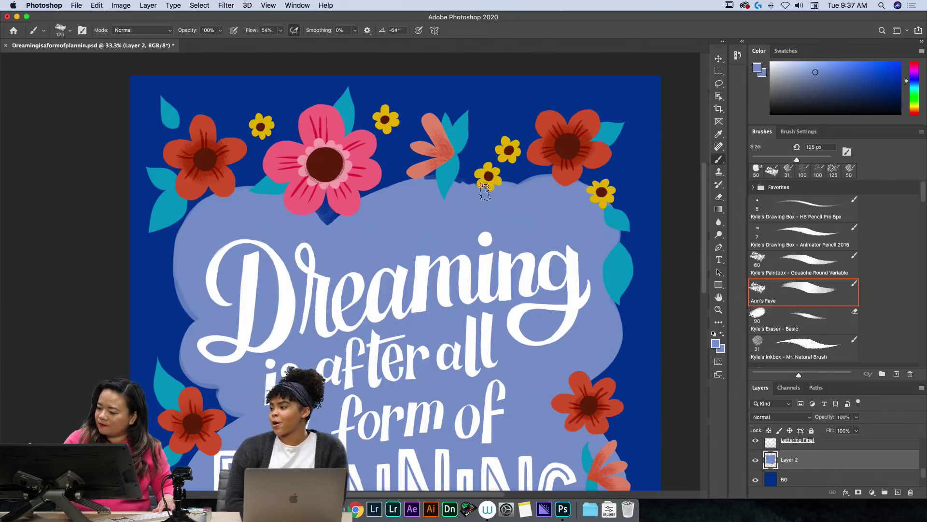
{"action": "mouse_move", "coordinate": [412, 183]}
{"action": "left_mouse_down"}
{"action": "mouse_move", "coordinate": [375, 194]}
{"action": "mouse_move", "coordinate": [332, 239]}
{"action": "mouse_move", "coordinate": [295, 203]}
{"action": "mouse_move", "coordinate": [324, 228]}
{"action": "left_mouse_up"}
{"action": "key", "text": "e"}
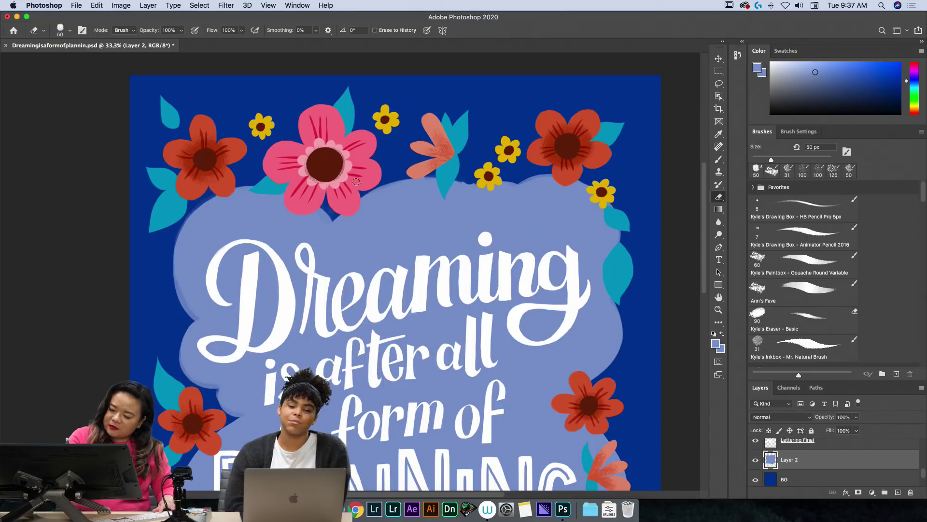
{"action": "key", "text": "b"}
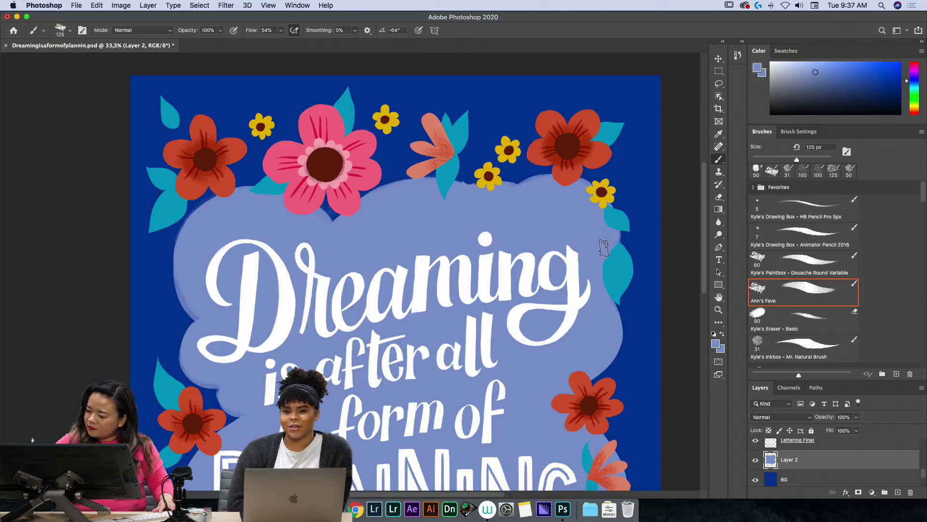
{"action": "key", "text": "e"}
{"action": "key", "text": "b"}
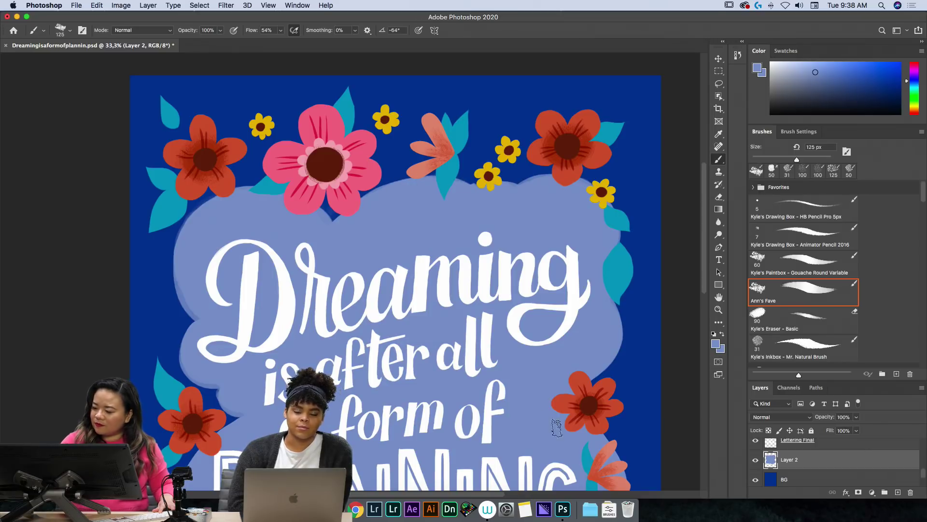
Select Layer 4, clipped to the Leaves layer, and pick a darker teal based on the leaves as the foreground color.
{"action": "key", "text": "space"}
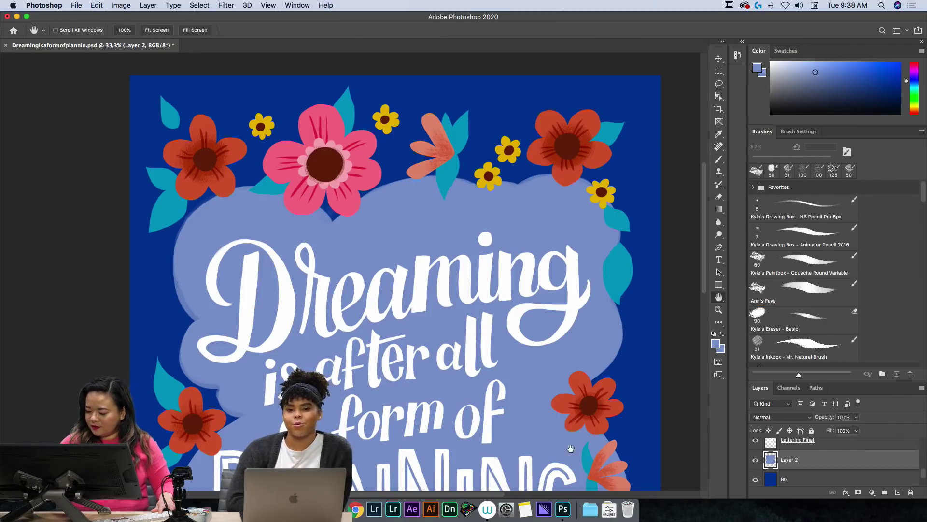
{"action": "left_click_drag", "start_coordinate": [565, 380], "coordinate": [565, 141]}
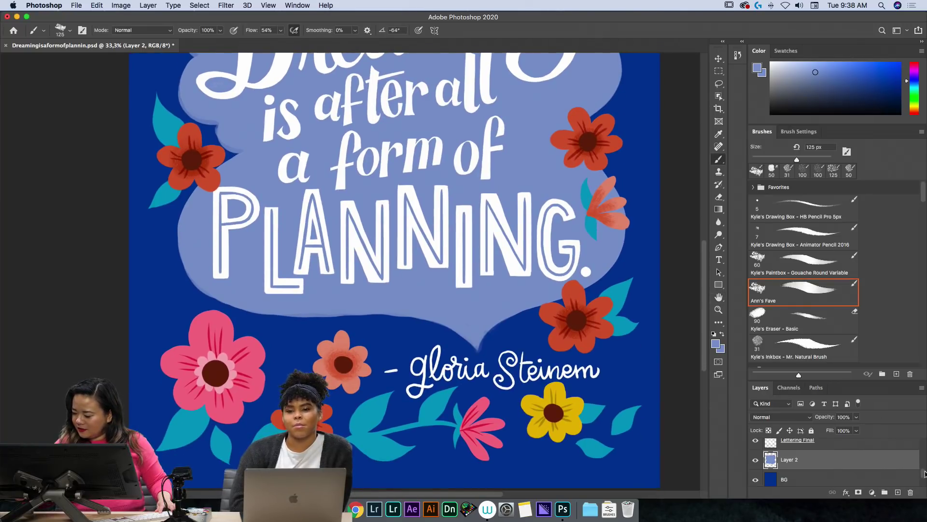
{"action": "mouse_move", "coordinate": [925, 479]}
{"action": "left_mouse_down"}
{"action": "mouse_move", "coordinate": [926, 452]}
{"action": "mouse_move", "coordinate": [925, 472]}
{"action": "left_mouse_up"}
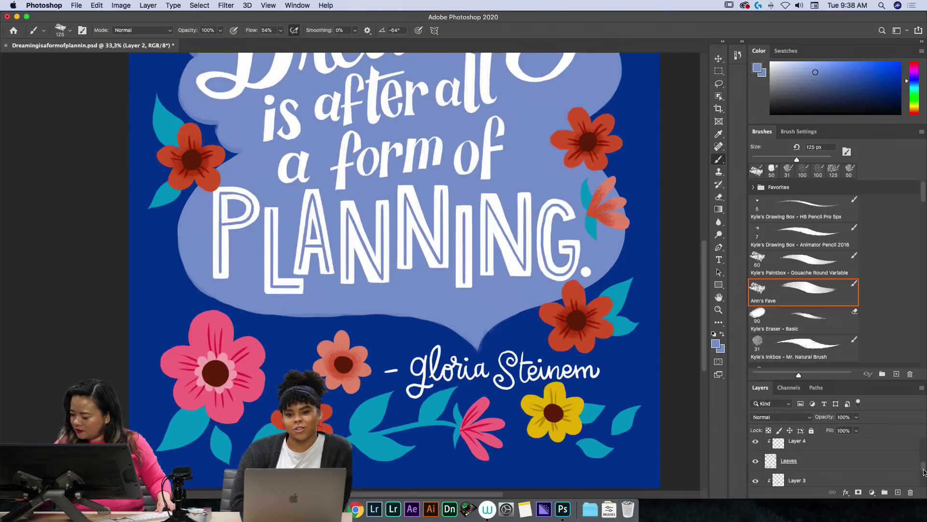
{"action": "left_click", "coordinate": [812, 448]}
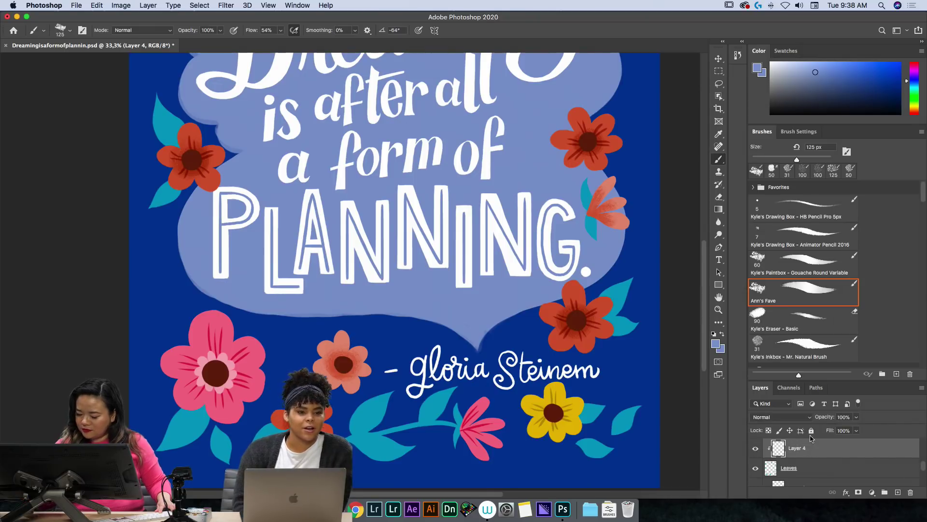
{"action": "key", "text": "i"}
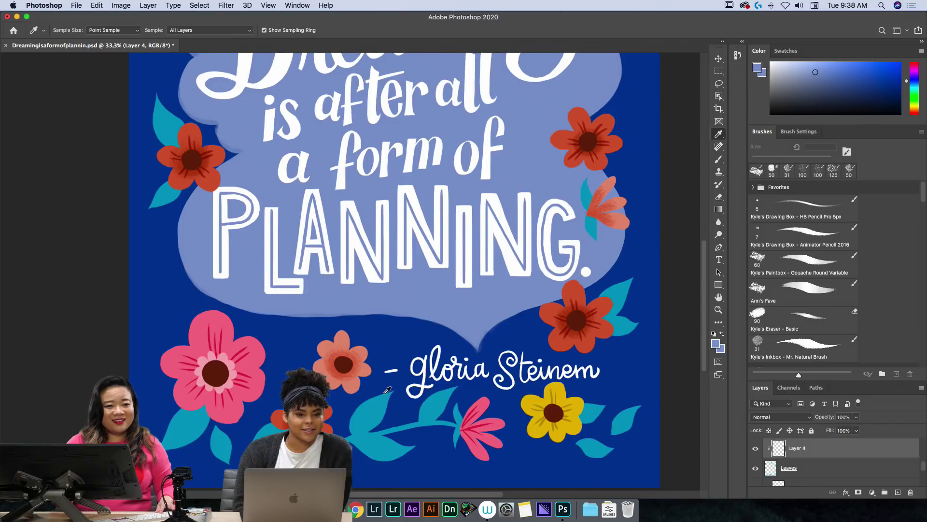
{"action": "left_click", "coordinate": [387, 409]}
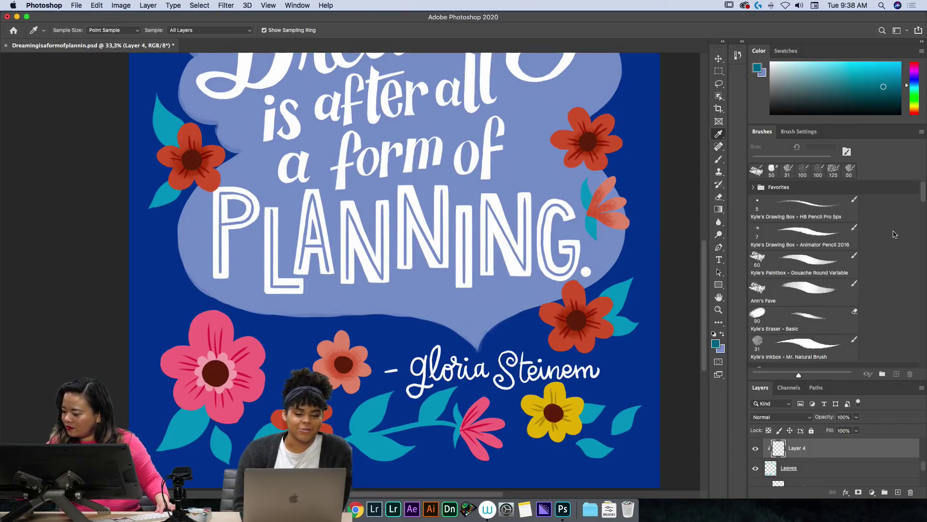
Try the Gouache G Blair Dry brush on the leaf beside the lower red flower and select Gouache G Blair Dry Alt as an alternative.
{"action": "scroll", "coordinate": [917, 207], "scroll_direction": "down", "scroll_amount": 5}
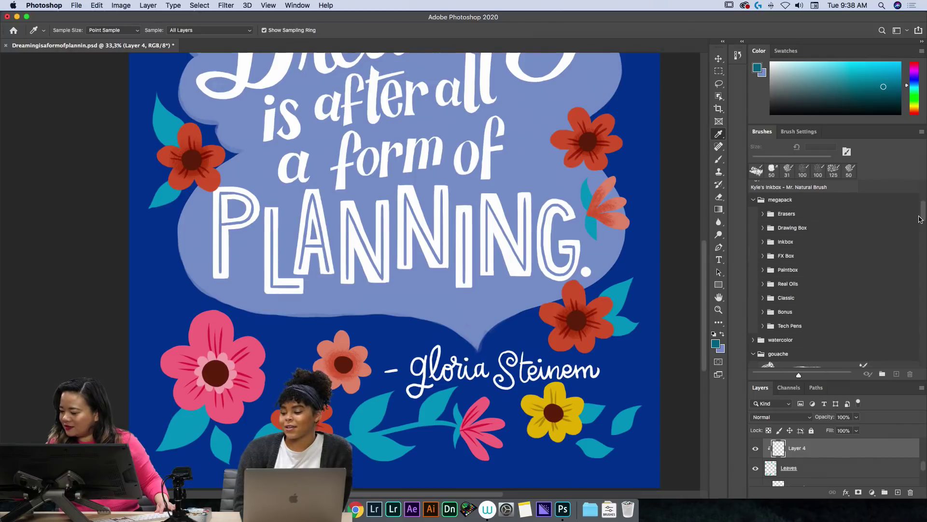
{"action": "scroll", "coordinate": [922, 222], "scroll_direction": "down", "scroll_amount": 2}
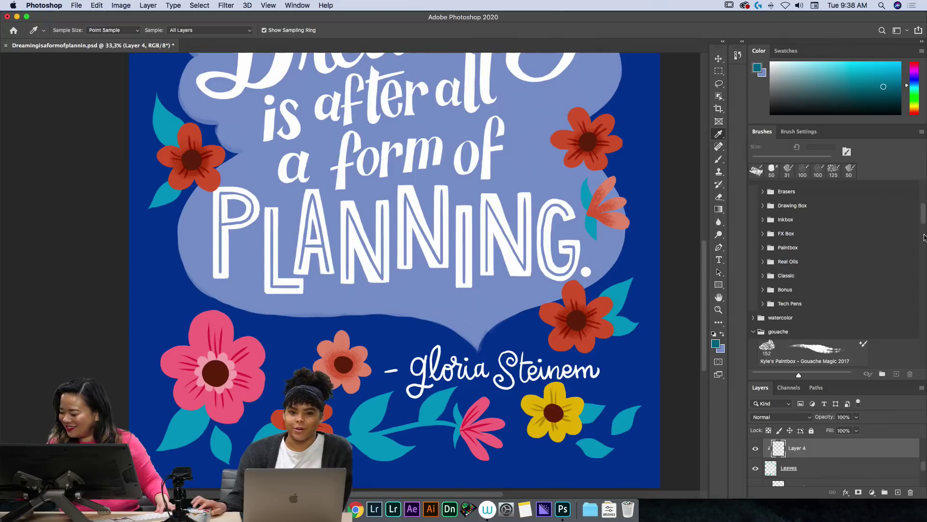
{"action": "left_click_drag", "start_coordinate": [924, 226], "coordinate": [923, 246]}
{"action": "scroll", "coordinate": [845, 251], "scroll_direction": "down", "scroll_amount": 5}
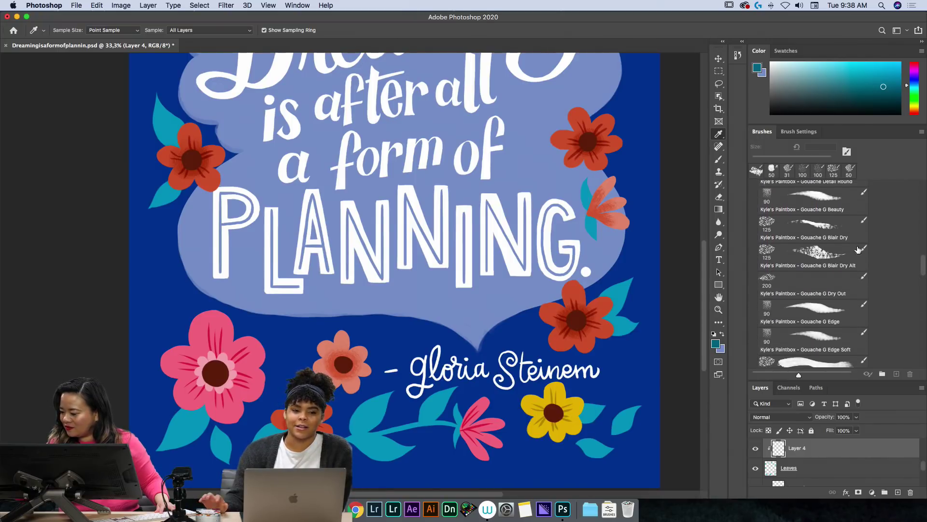
{"action": "left_click", "coordinate": [845, 253]}
{"action": "mouse_move", "coordinate": [631, 276]}
{"action": "left_mouse_down"}
{"action": "mouse_move", "coordinate": [606, 305]}
{"action": "mouse_move", "coordinate": [638, 272]}
{"action": "left_mouse_up"}
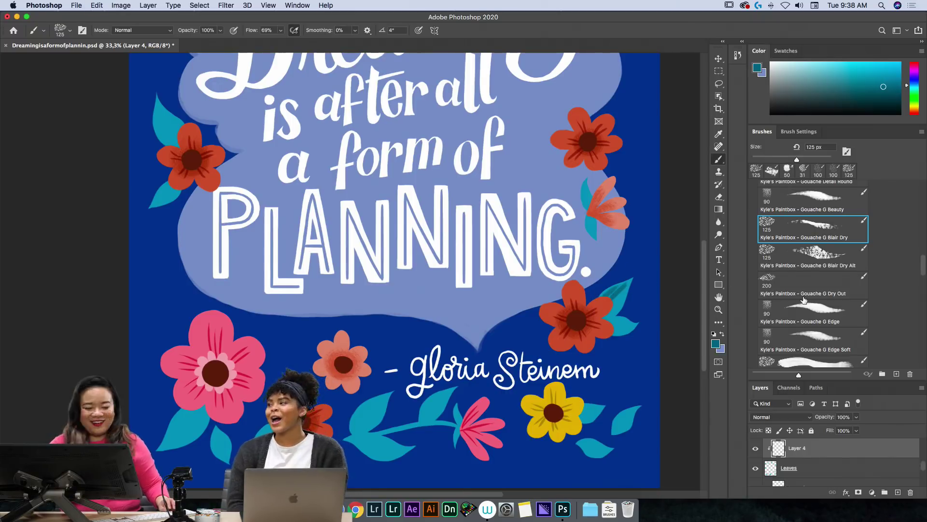
{"action": "left_click", "coordinate": [821, 256]}
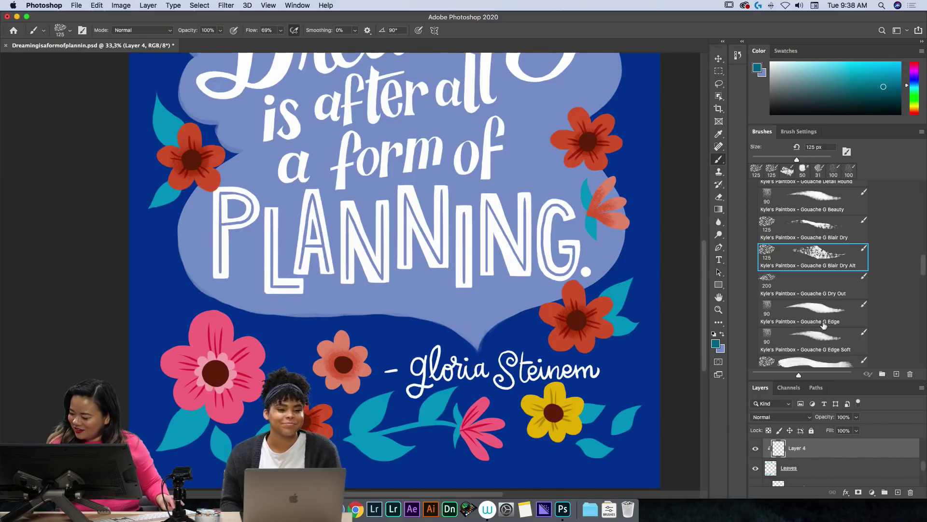
Shade the lower leaf beside the red flower near the bubble's tail in dark teal with the 125 px Gouache G Texture brush.
{"action": "scroll", "coordinate": [921, 280], "scroll_direction": "down", "scroll_amount": 2}
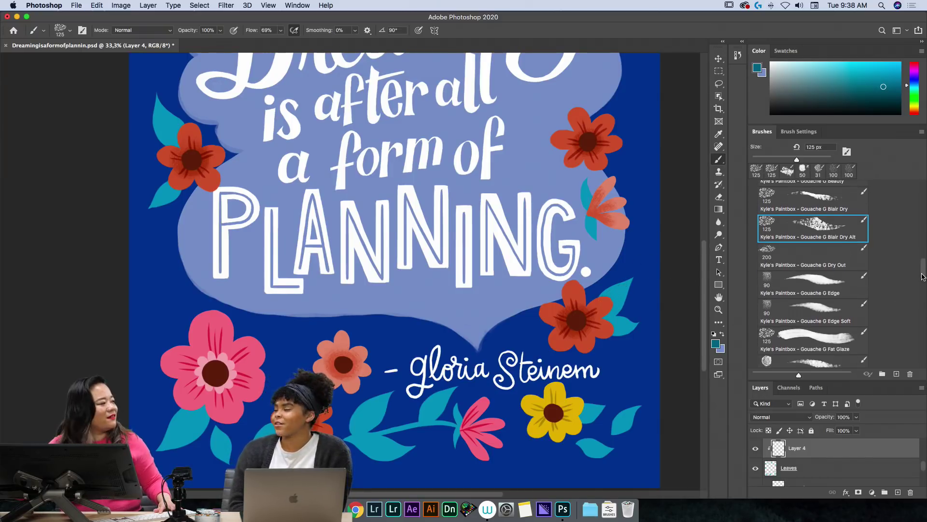
{"action": "scroll", "coordinate": [922, 280], "scroll_direction": "down", "scroll_amount": 3}
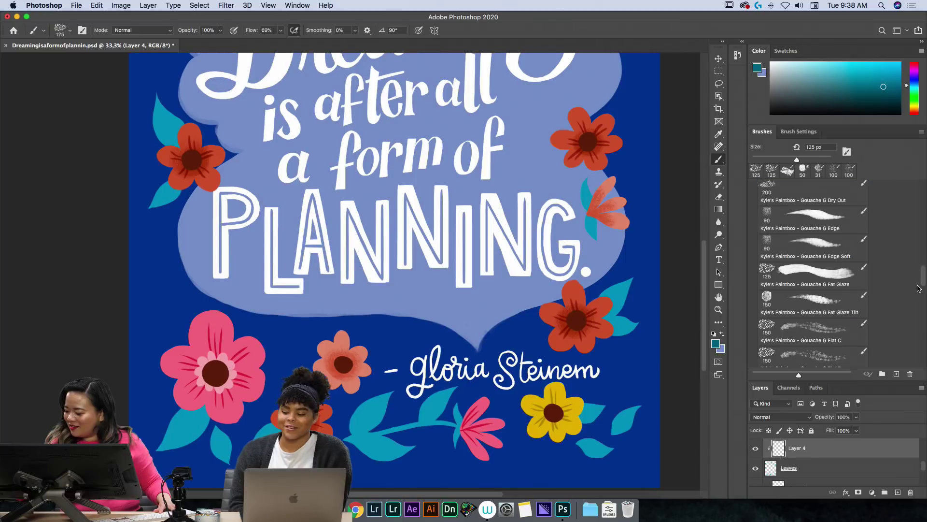
{"action": "scroll", "coordinate": [922, 290], "scroll_direction": "down", "scroll_amount": 10}
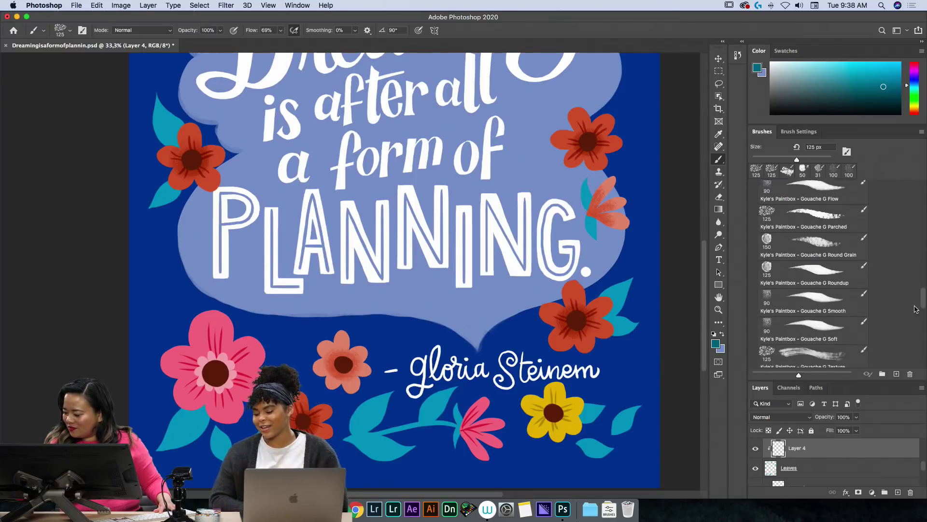
{"action": "scroll", "coordinate": [915, 311], "scroll_direction": "down", "scroll_amount": 2}
{"action": "left_click", "coordinate": [811, 296]}
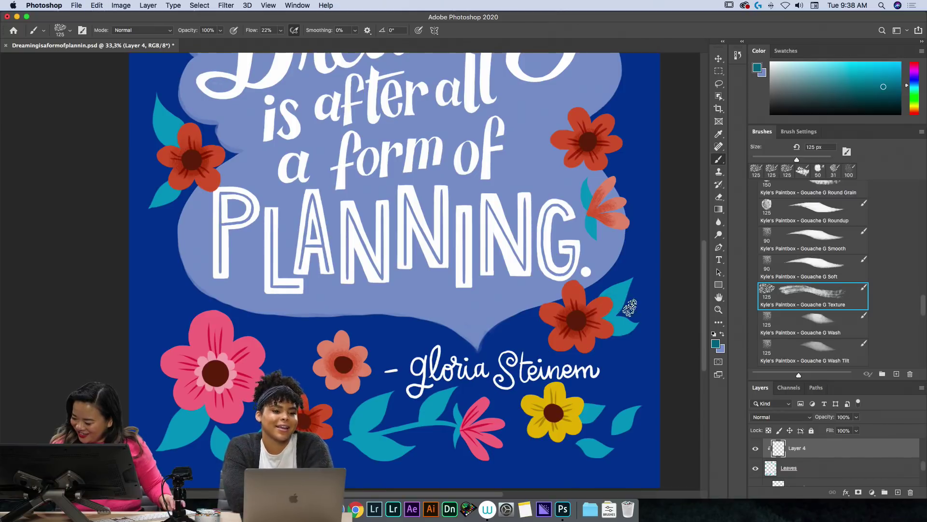
{"action": "mouse_move", "coordinate": [641, 322]}
{"action": "left_mouse_down"}
{"action": "mouse_move", "coordinate": [624, 329]}
{"action": "mouse_move", "coordinate": [645, 328]}
{"action": "left_mouse_up"}
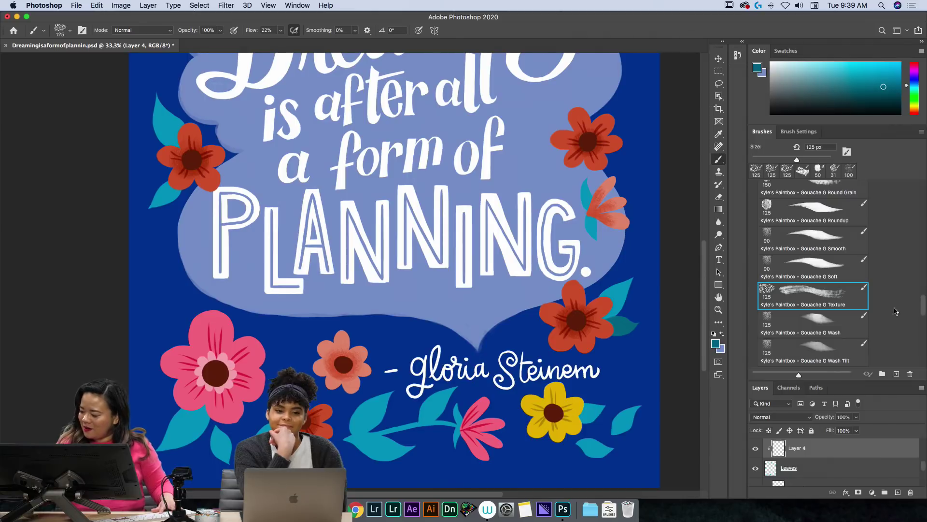
Try shading a leaf on the bottom stem with the Gouache Round Bristly brush enlarged to 175 px.
{"action": "left_click_drag", "start_coordinate": [923, 306], "coordinate": [921, 329]}
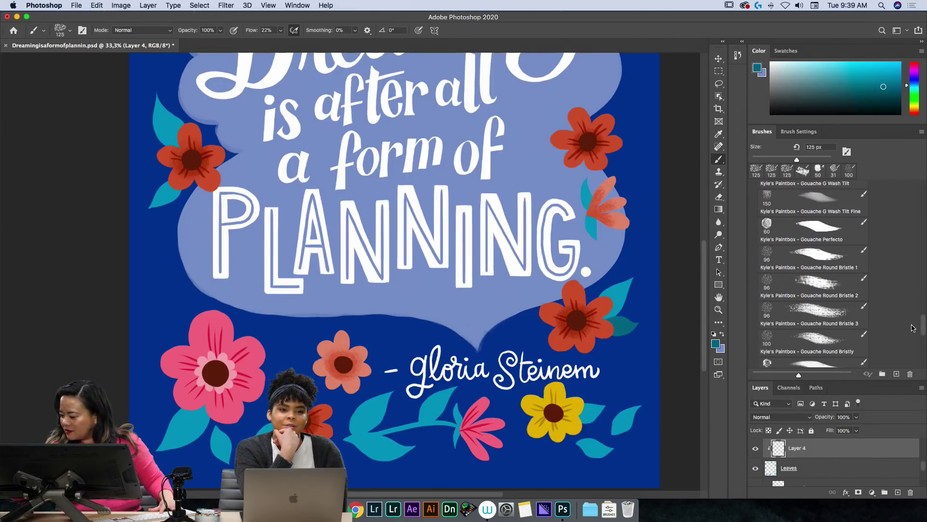
{"action": "left_click", "coordinate": [841, 341]}
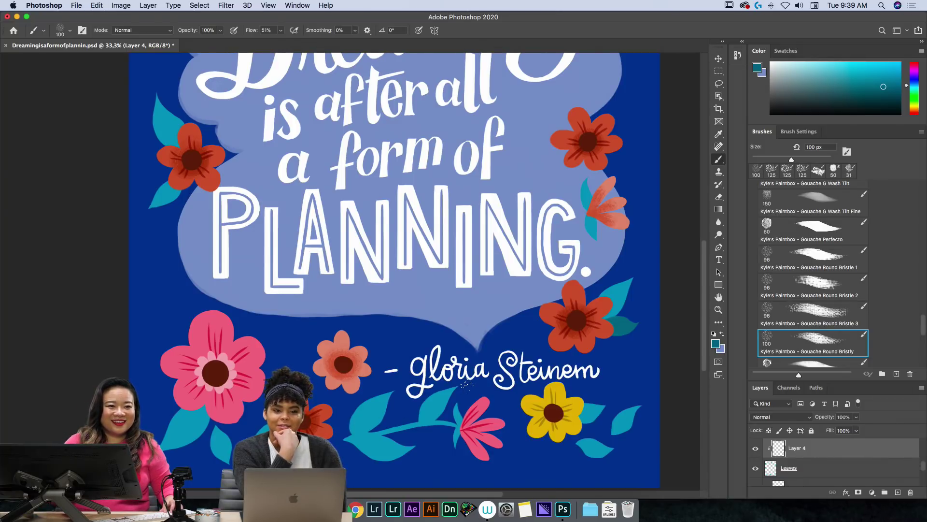
{"action": "key", "text": "bracketright"}
{"action": "key", "text": "bracketright"}
{"action": "key", "text": "bracketright"}
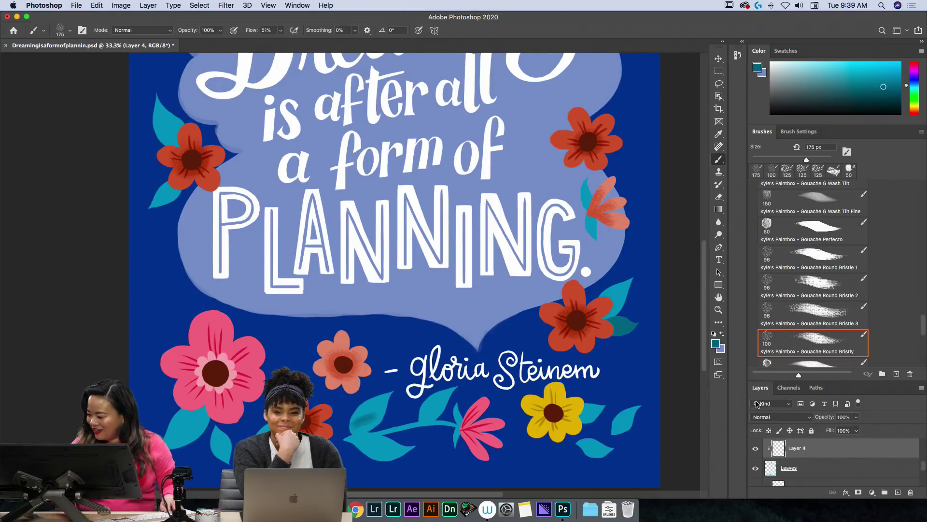
Try the 96 px Gouache Super Dry brush as another option for the leaf texture.
{"action": "scroll", "coordinate": [918, 333], "scroll_direction": "down", "scroll_amount": 5}
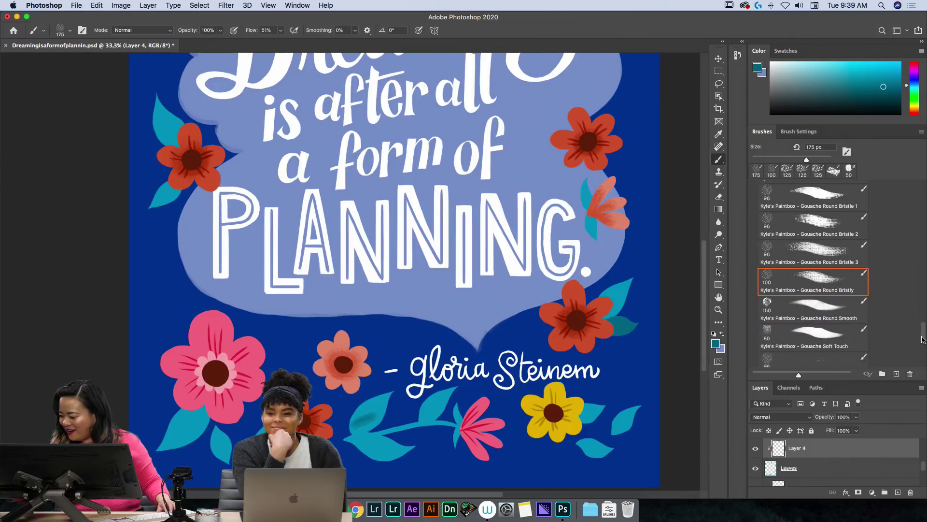
{"action": "left_click", "coordinate": [811, 311]}
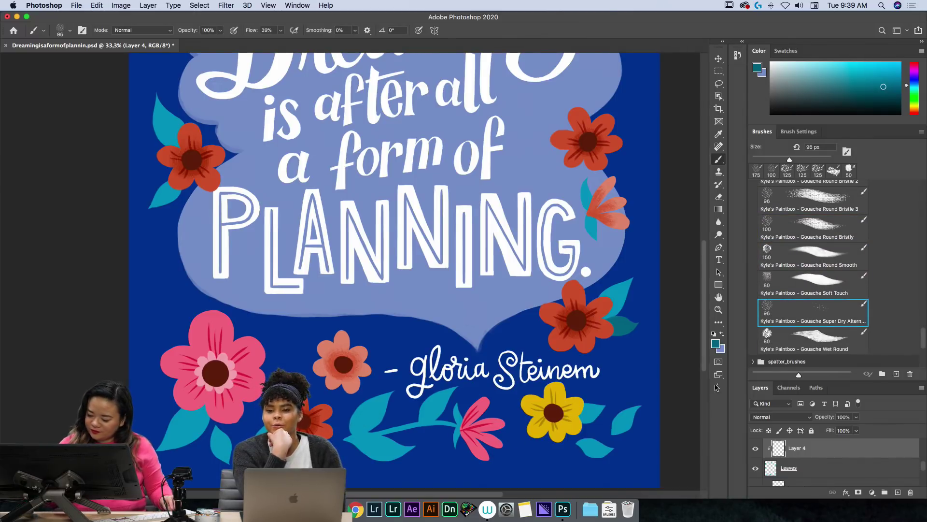
{"action": "mouse_move", "coordinate": [921, 336]}
{"action": "left_mouse_down"}
{"action": "mouse_move", "coordinate": [920, 158]}
{"action": "mouse_move", "coordinate": [907, 205]}
{"action": "mouse_move", "coordinate": [912, 189]}
{"action": "left_mouse_up"}
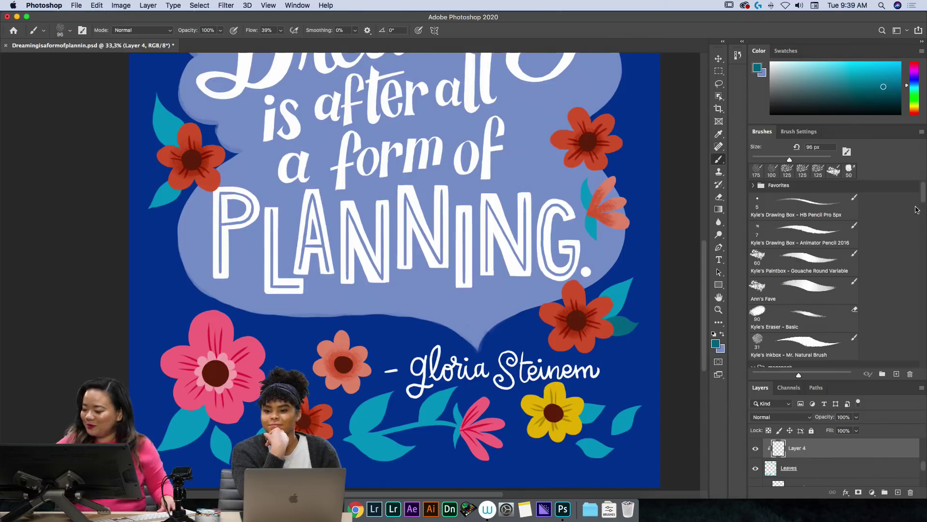
Shade the leaves around the lower part of the poster in dark teal with the 150 px Gouache G Flat Dry brush.
{"action": "left_click_drag", "start_coordinate": [923, 195], "coordinate": [917, 291]}
{"action": "scroll", "coordinate": [917, 290], "scroll_direction": "up", "scroll_amount": 3}
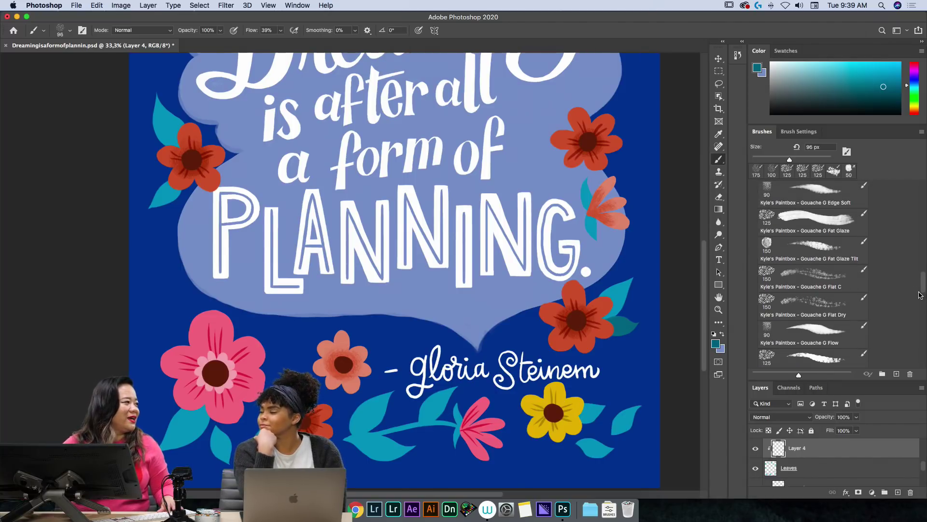
{"action": "left_click", "coordinate": [854, 306]}
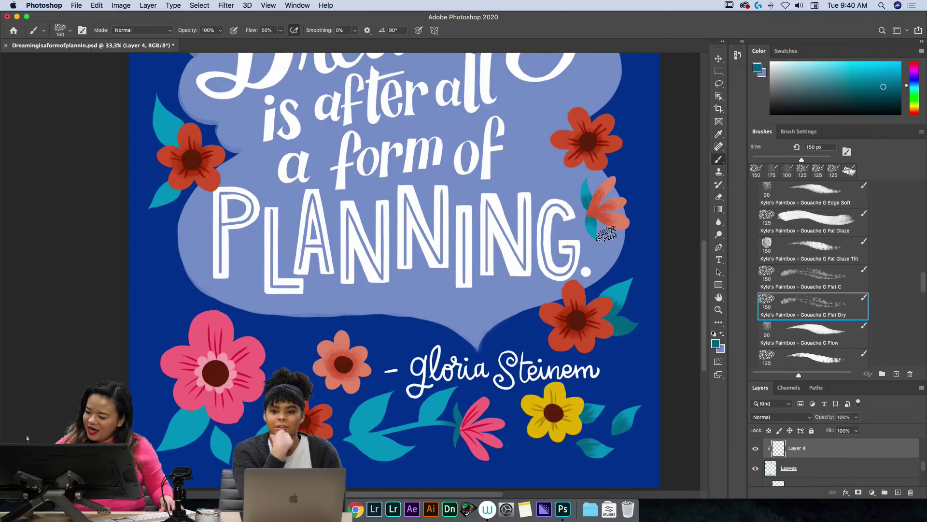
{"action": "mouse_move", "coordinate": [359, 433]}
{"action": "left_mouse_down"}
{"action": "mouse_move", "coordinate": [398, 405]}
{"action": "mouse_move", "coordinate": [367, 424]}
{"action": "mouse_move", "coordinate": [370, 402]}
{"action": "mouse_move", "coordinate": [353, 435]}
{"action": "mouse_move", "coordinate": [376, 410]}
{"action": "mouse_move", "coordinate": [366, 417]}
{"action": "mouse_move", "coordinate": [403, 403]}
{"action": "mouse_move", "coordinate": [391, 435]}
{"action": "mouse_move", "coordinate": [356, 442]}
{"action": "mouse_move", "coordinate": [389, 446]}
{"action": "mouse_move", "coordinate": [363, 437]}
{"action": "mouse_move", "coordinate": [370, 431]}
{"action": "mouse_move", "coordinate": [410, 435]}
{"action": "mouse_move", "coordinate": [348, 441]}
{"action": "mouse_move", "coordinate": [410, 450]}
{"action": "mouse_move", "coordinate": [427, 432]}
{"action": "mouse_move", "coordinate": [427, 409]}
{"action": "mouse_move", "coordinate": [420, 415]}
{"action": "mouse_move", "coordinate": [440, 407]}
{"action": "mouse_move", "coordinate": [426, 423]}
{"action": "mouse_move", "coordinate": [446, 401]}
{"action": "mouse_move", "coordinate": [445, 423]}
{"action": "left_mouse_up"}
{"action": "key", "text": "e"}
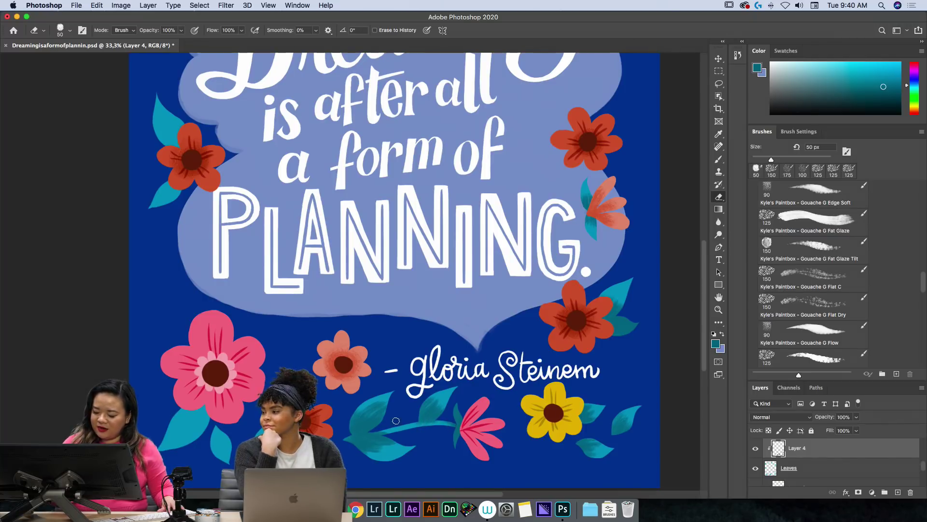
{"action": "key", "text": "b"}
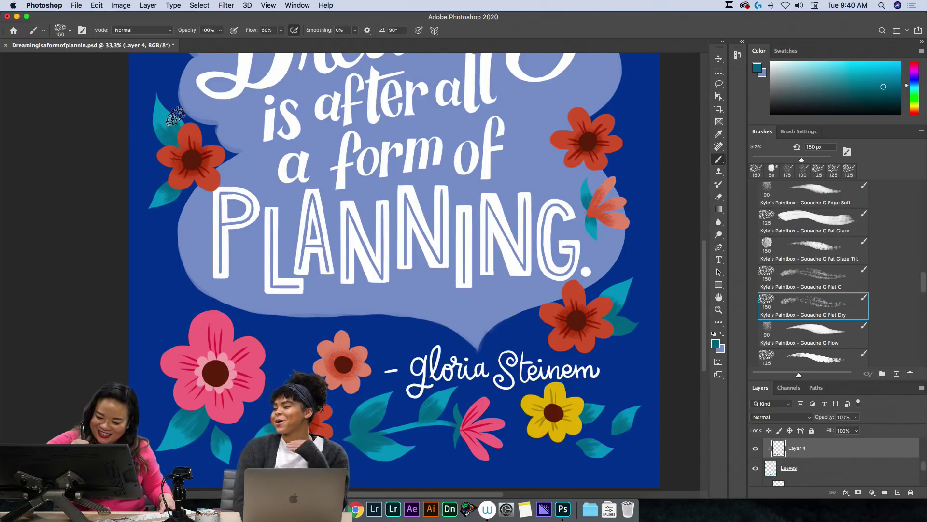
Add dark teal dry-brush shading to the leaves around the flowers across the upper part of the poster.
{"action": "key", "text": "h"}
{"action": "left_click_drag", "start_coordinate": [274, 116], "coordinate": [238, 377]}
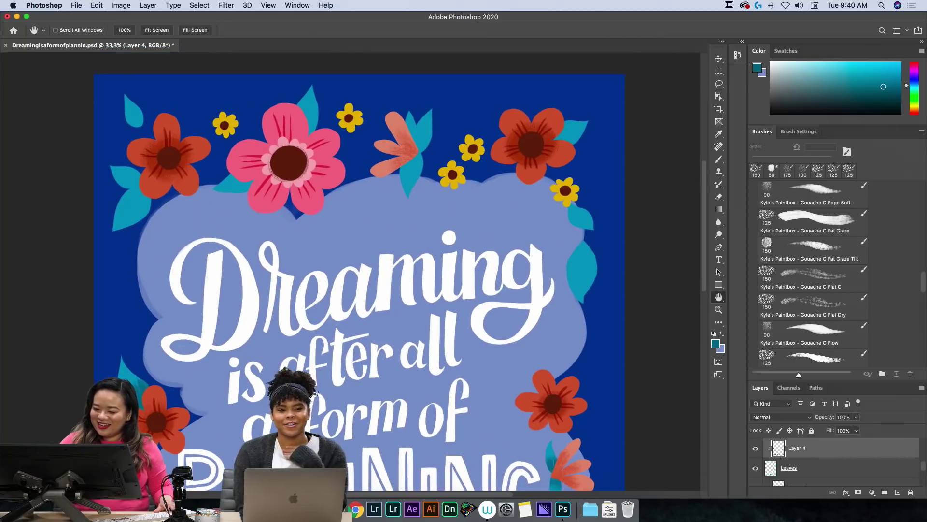
{"action": "key", "text": "b"}
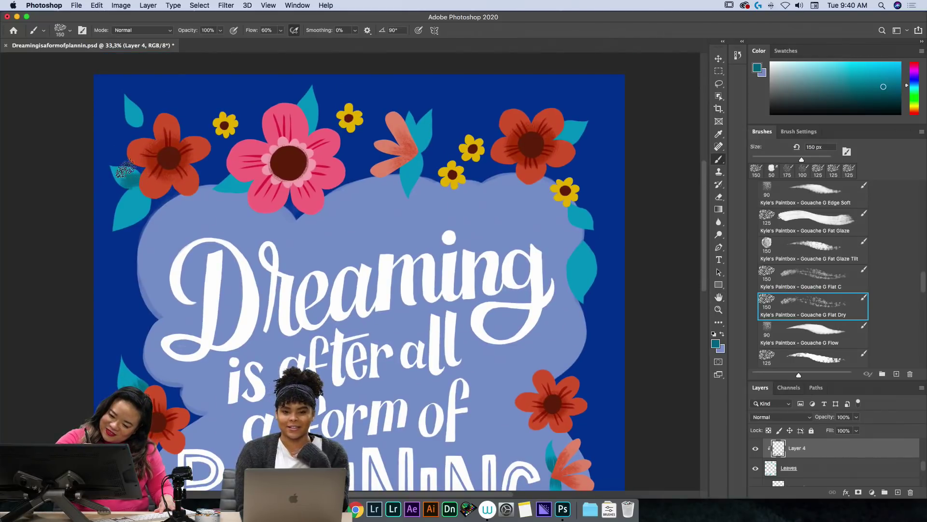
{"action": "mouse_move", "coordinate": [142, 186]}
{"action": "left_mouse_down"}
{"action": "mouse_move", "coordinate": [131, 201]}
{"action": "mouse_move", "coordinate": [148, 185]}
{"action": "mouse_move", "coordinate": [151, 209]}
{"action": "left_mouse_up"}
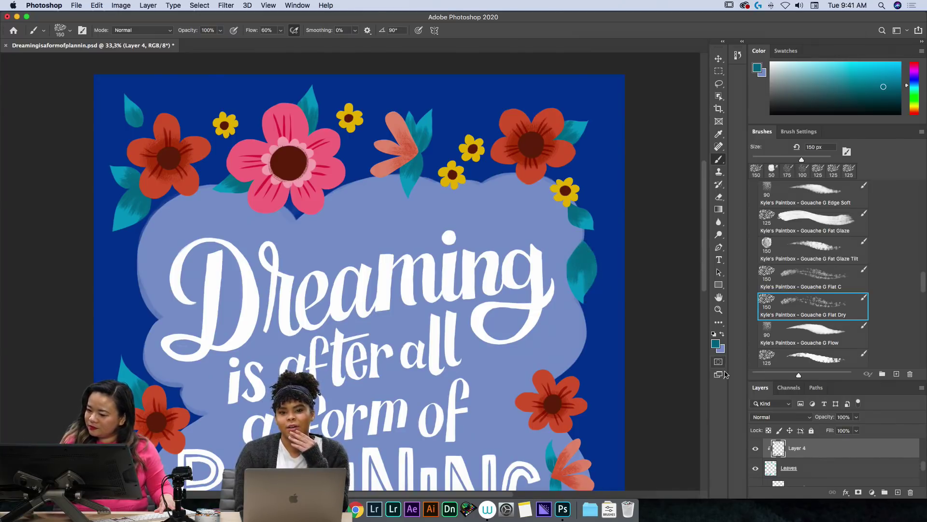
Refine the shading on the leaves at the bubble's upper-right edge, cleaning up the shadow edges with the 50 px eraser.
{"action": "key", "text": "e"}
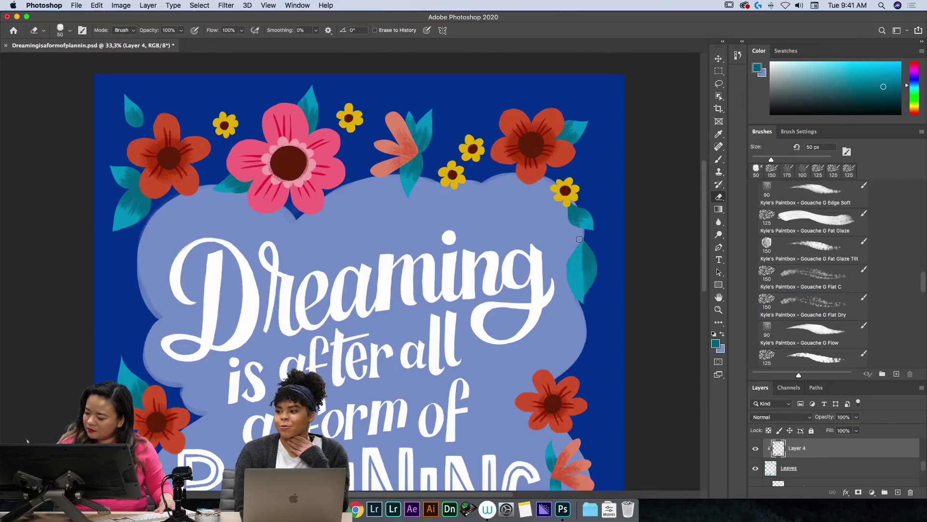
{"action": "key", "text": "b"}
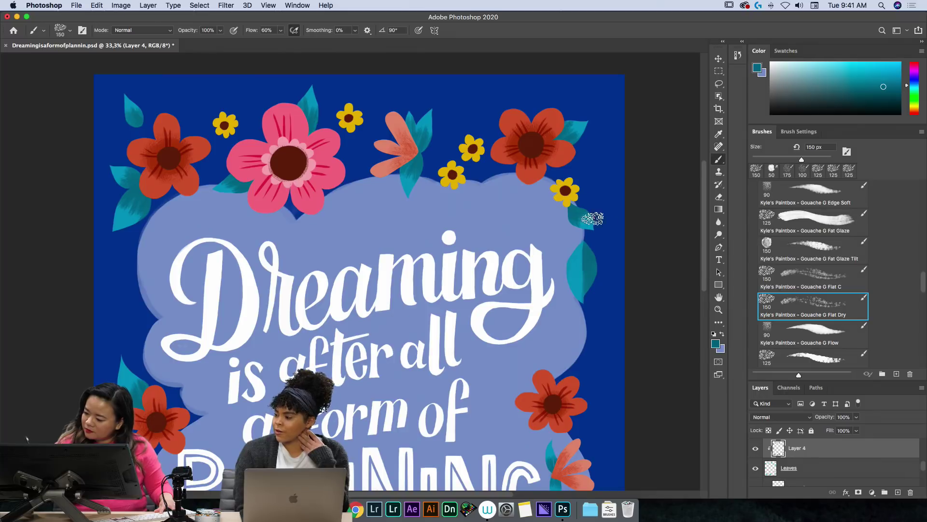
{"action": "key", "text": "e"}
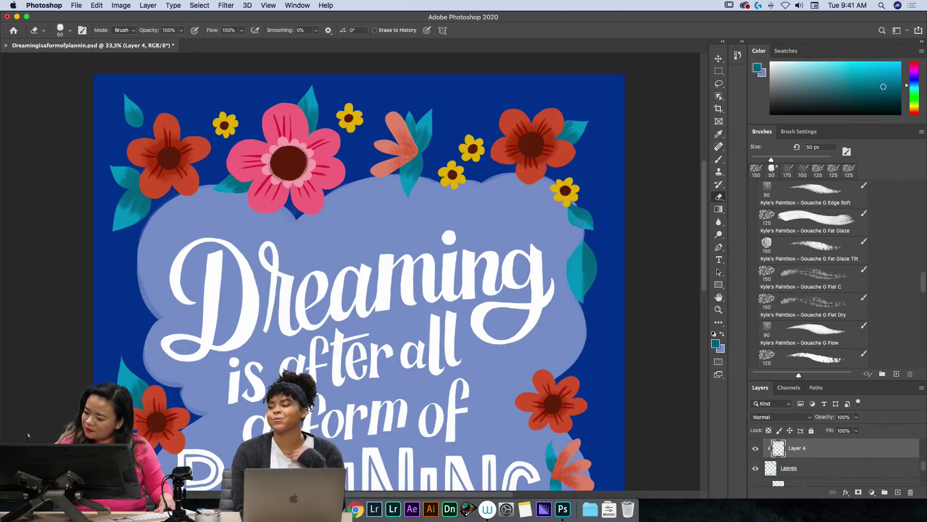
{"action": "left_click_drag", "start_coordinate": [569, 213], "coordinate": [578, 227]}
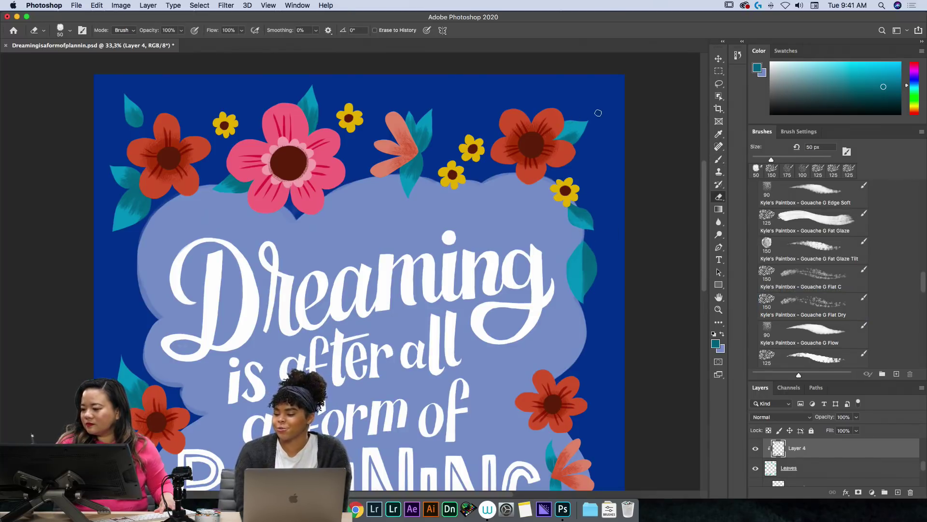
{"action": "key", "text": "b"}
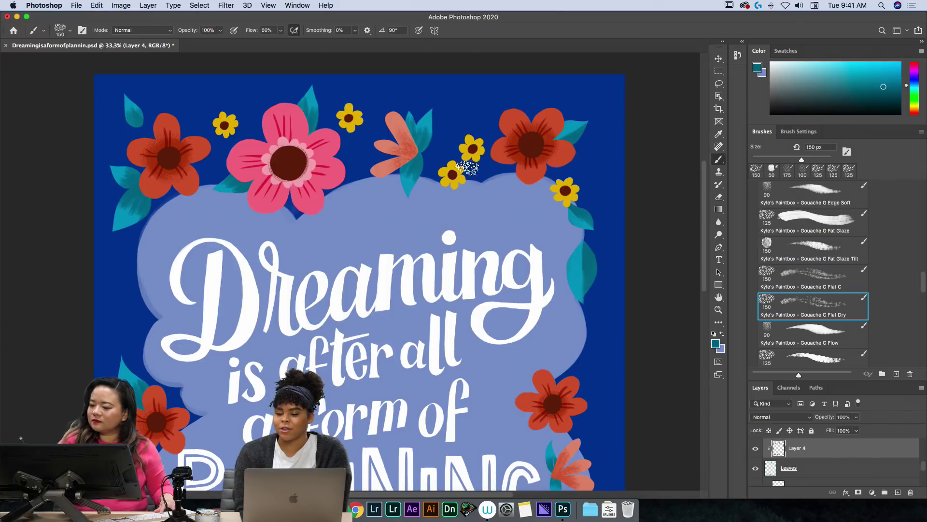
Undo the last strokes on the leaves of the coral half-flower above the bubble and trim their shading with the 50 px eraser.
{"action": "key", "text": "e"}
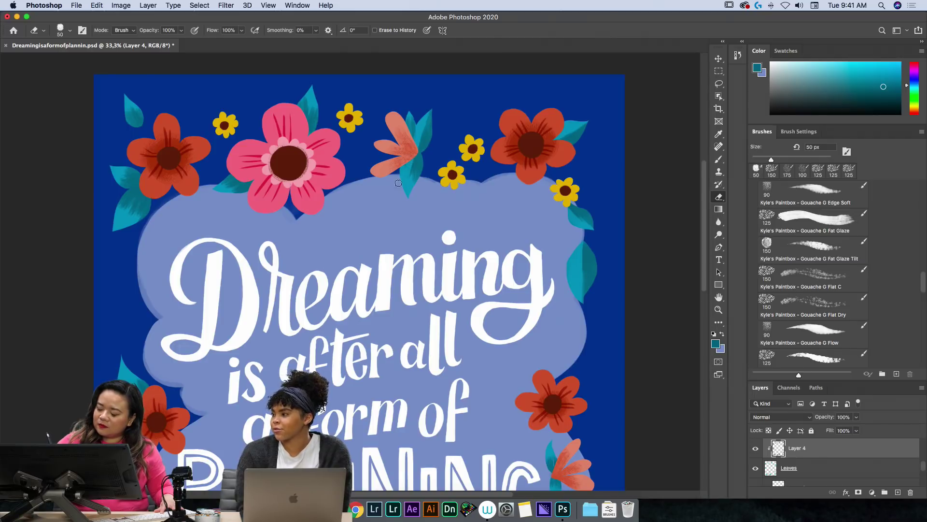
{"action": "key", "text": "b"}
{"action": "key", "text": "super+z"}
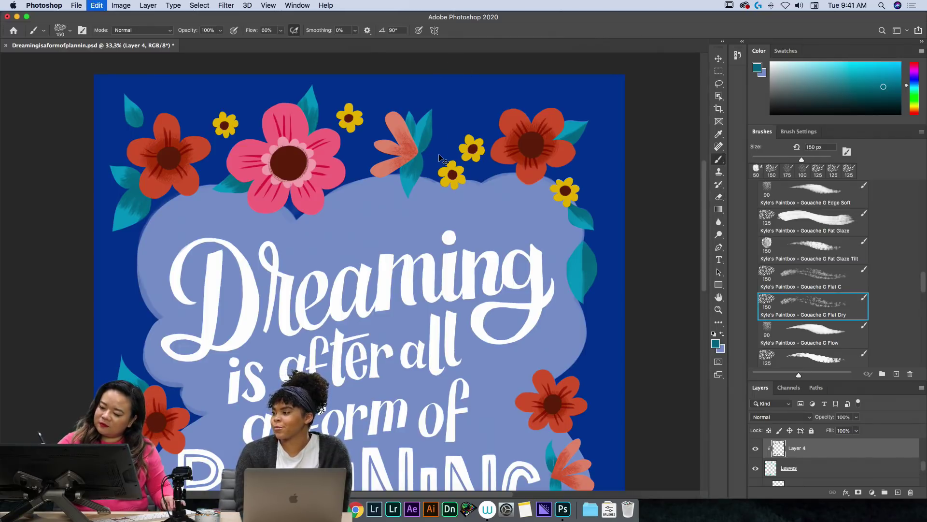
{"action": "key", "text": "super+z"}
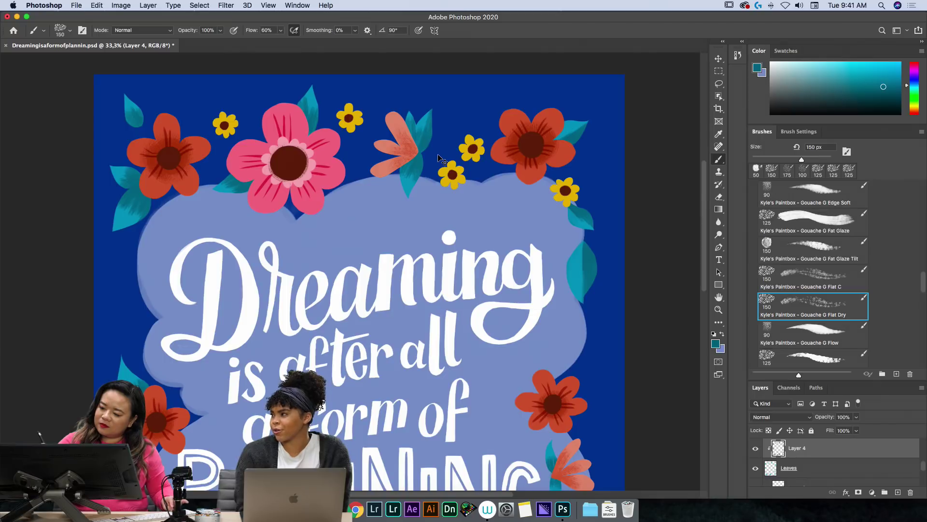
{"action": "key", "text": "super+z"}
{"action": "key", "text": "e"}
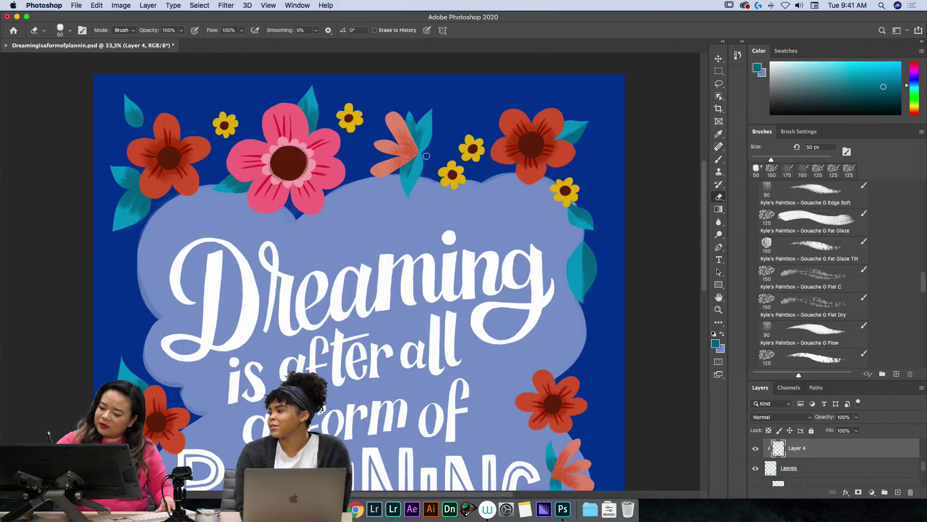
Touch up the shading on the leaves behind the large pink flower above the bubble and erase the excess.
{"action": "key", "text": "b"}
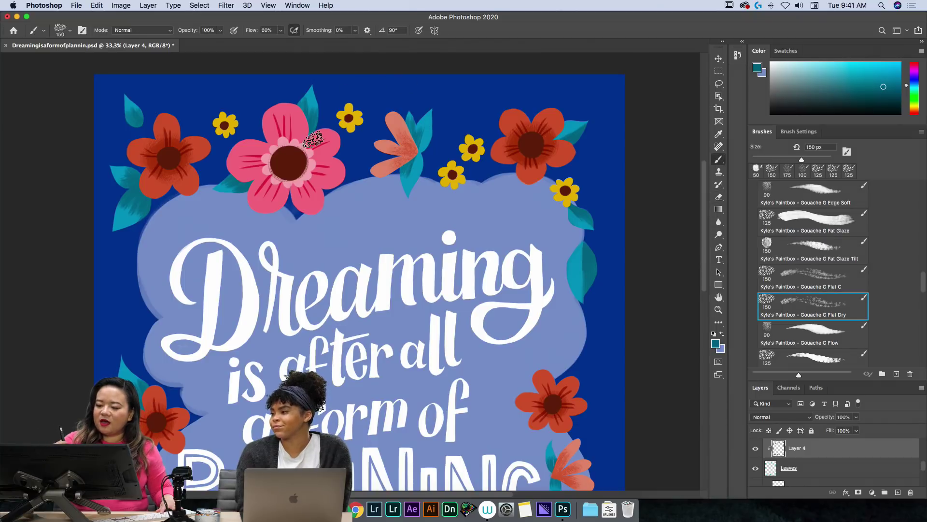
{"action": "key", "text": "e"}
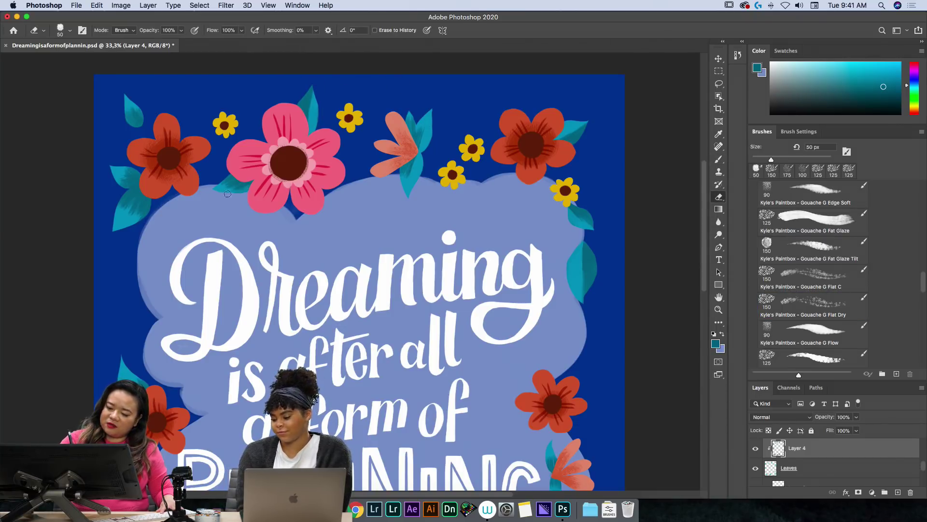
{"action": "key", "text": "b"}
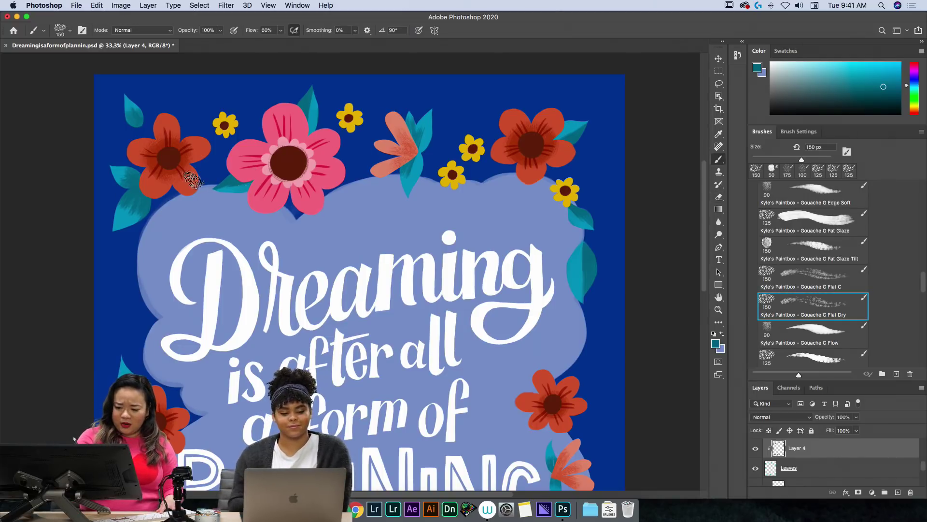
Sharpen the shading on the three leaves around the red flower in the poster's upper-left corner by alternately painting and erasing.
{"action": "key", "text": "e"}
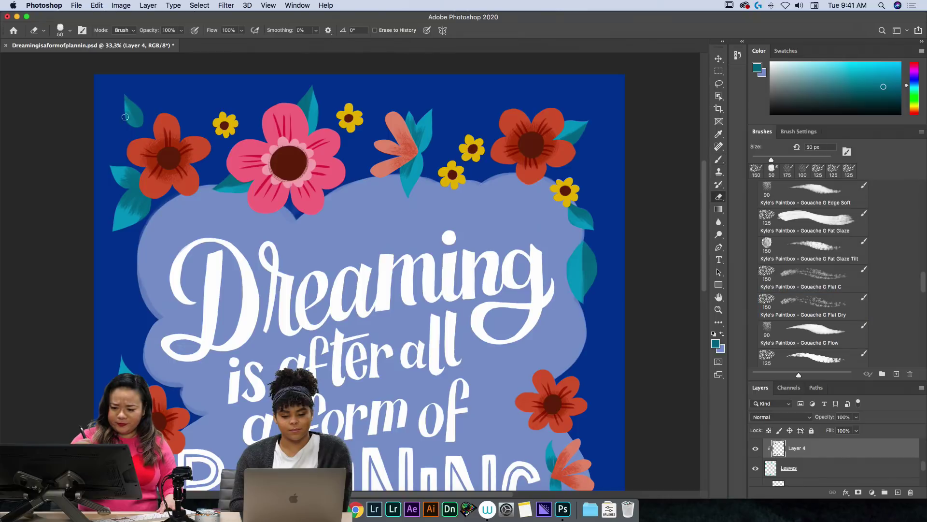
{"action": "key", "text": "b"}
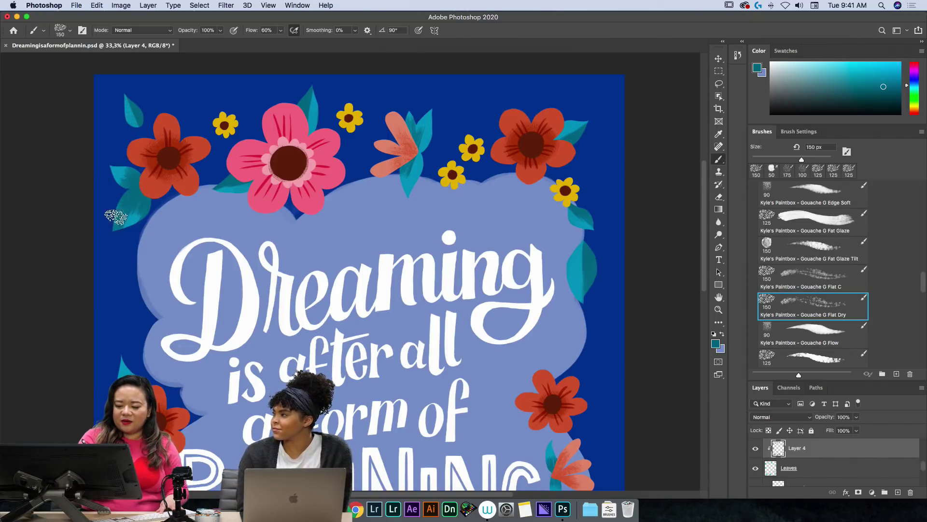
{"action": "key", "text": "e"}
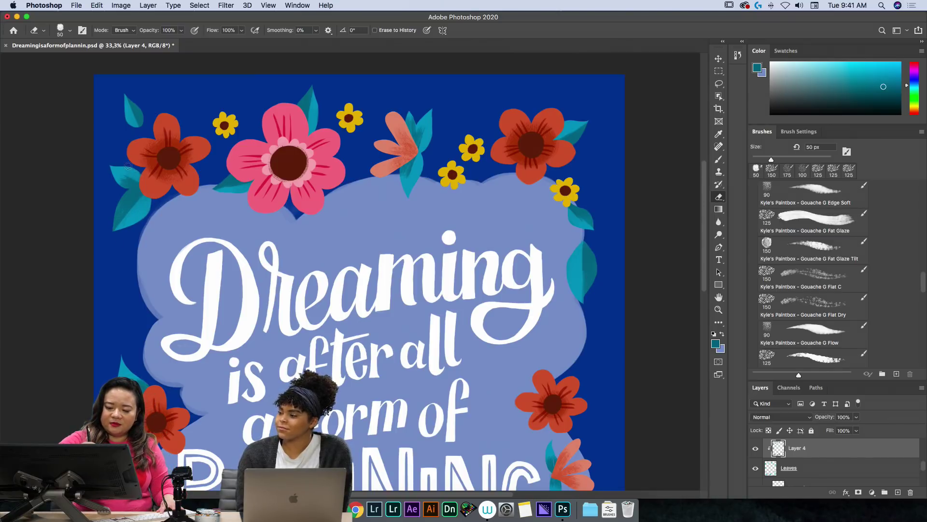
{"action": "key", "text": "b"}
{"action": "key", "text": "e"}
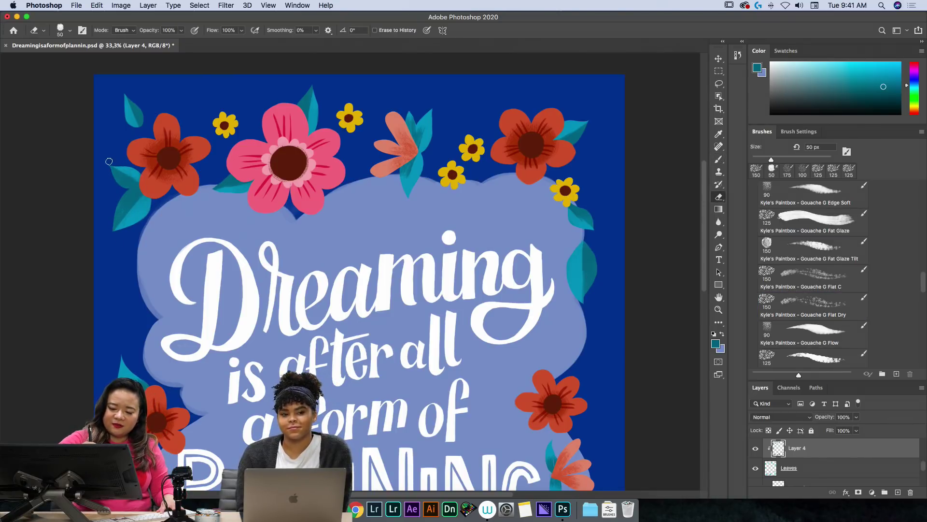
Darken one half of each leaf behind the coral half-flower above the bubble and erase along the midribs for crisp edges.
{"action": "key", "text": "h"}
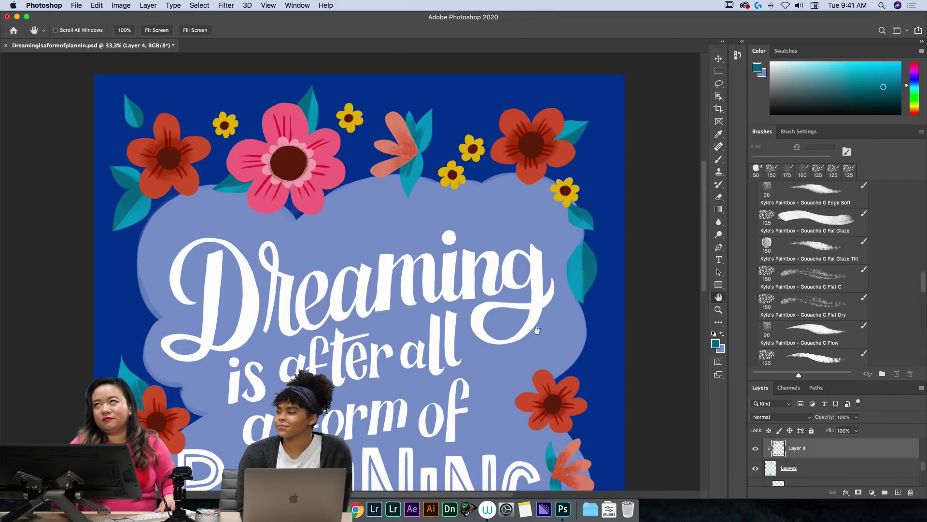
{"action": "key", "text": "b"}
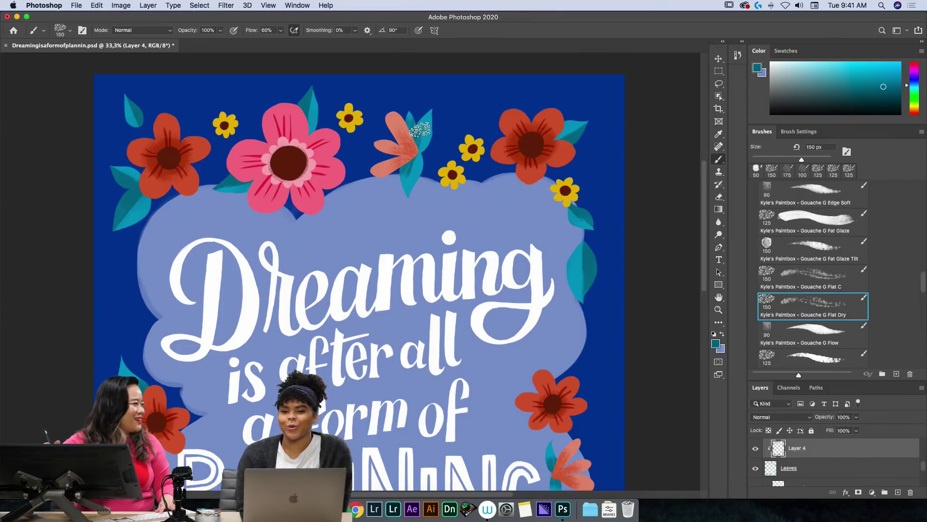
{"action": "left_click_drag", "start_coordinate": [416, 149], "coordinate": [423, 114]}
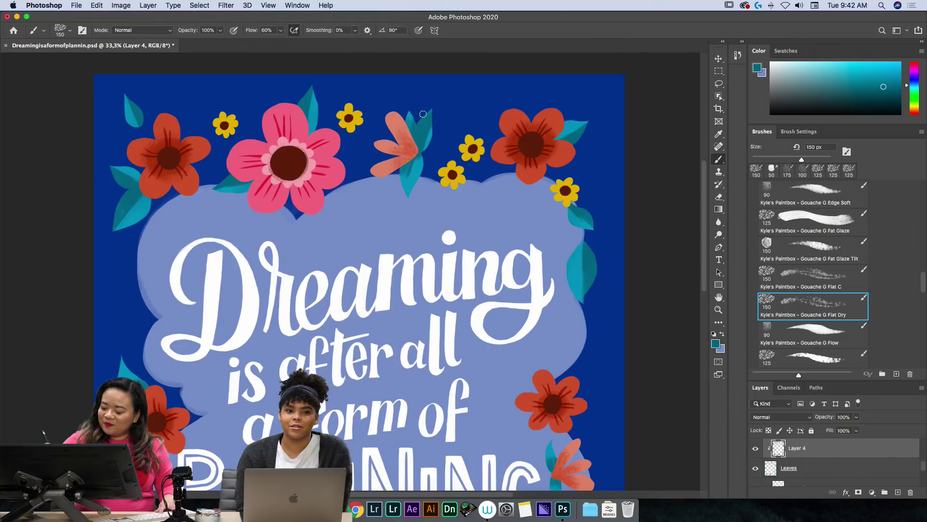
{"action": "key", "text": "e"}
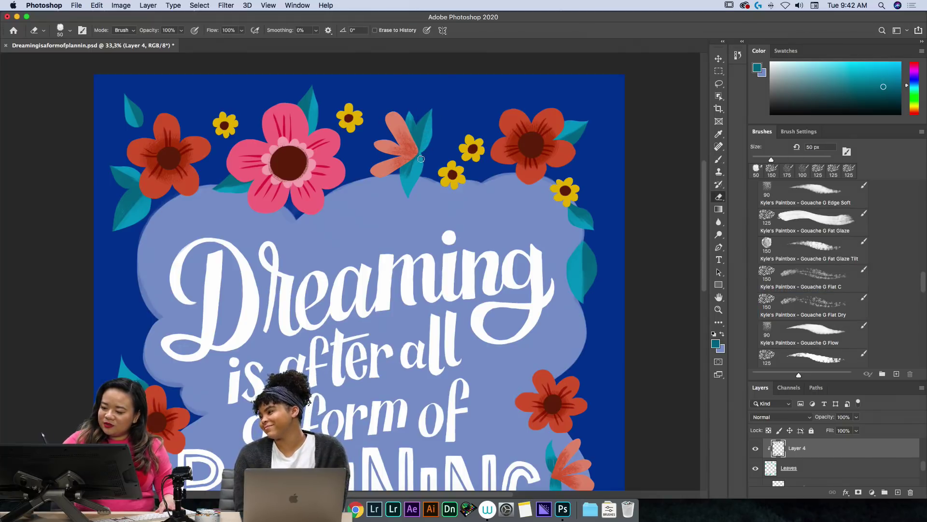
{"action": "key", "text": "b"}
{"action": "key", "text": "e"}
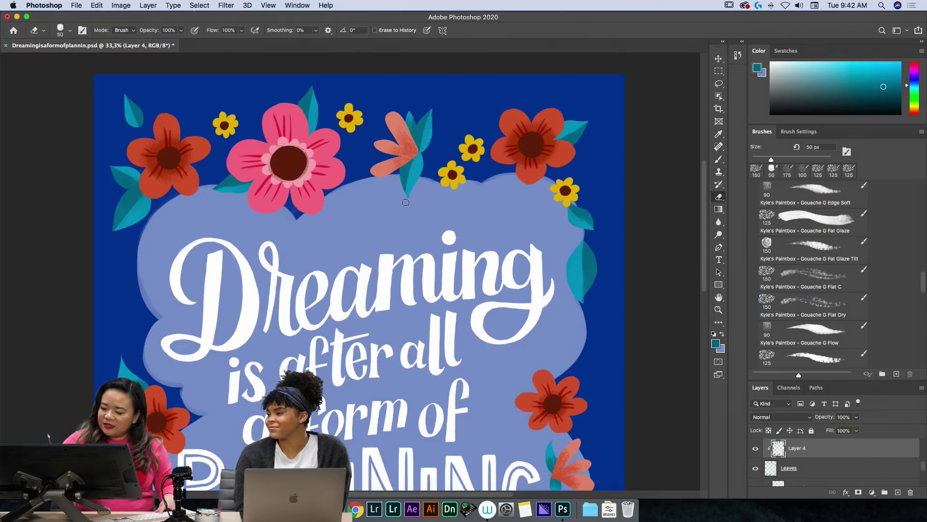
{"action": "key", "text": "b"}
{"action": "mouse_move", "coordinate": [412, 159]}
{"action": "left_mouse_down"}
{"action": "mouse_move", "coordinate": [408, 203]}
{"action": "mouse_move", "coordinate": [415, 191]}
{"action": "left_mouse_up"}
{"action": "key", "text": "e"}
Shade the two leaves beside the red flower on the bubble's left edge and clean up their shadow edges with the eraser.
{"action": "key", "text": "h"}
{"action": "left_click_drag", "start_coordinate": [317, 462], "coordinate": [344, 331]}
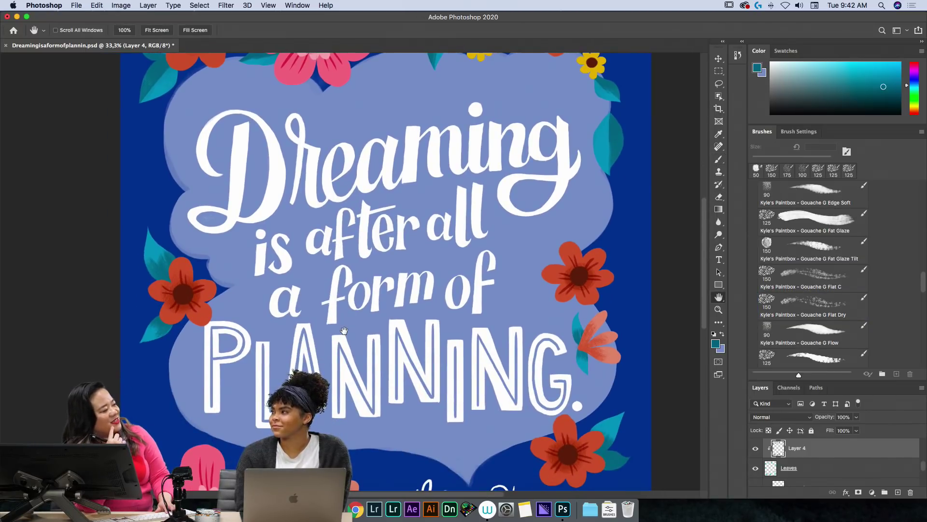
{"action": "key", "text": "b"}
{"action": "mouse_move", "coordinate": [152, 231]}
{"action": "left_mouse_down"}
{"action": "mouse_move", "coordinate": [172, 263]}
{"action": "mouse_move", "coordinate": [141, 250]}
{"action": "mouse_move", "coordinate": [170, 291]}
{"action": "left_mouse_up"}
{"action": "key", "text": "e"}
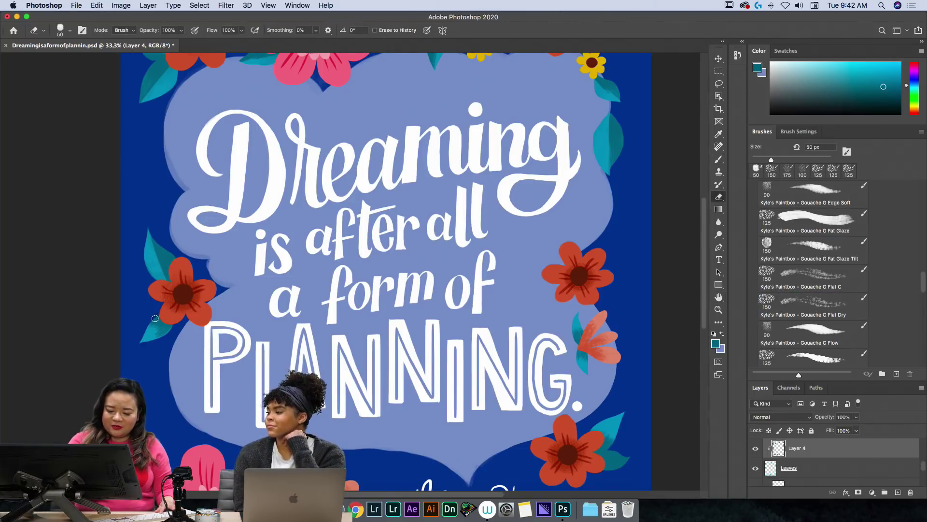
{"action": "key", "text": "b"}
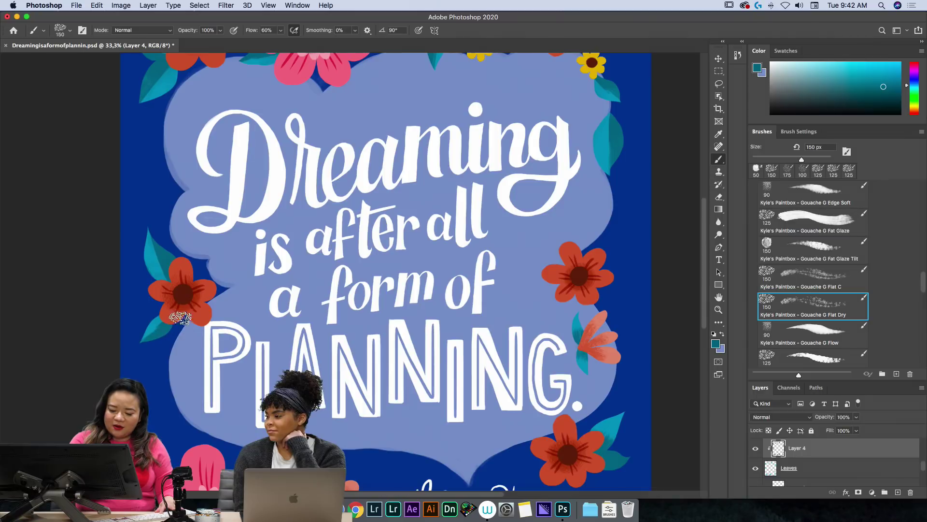
Shade the leaves below the large pink flower and along the pink half-flower's branch, erasing the shadow edges crisp.
{"action": "scroll", "coordinate": [163, 334], "scroll_direction": "down", "scroll_amount": 5}
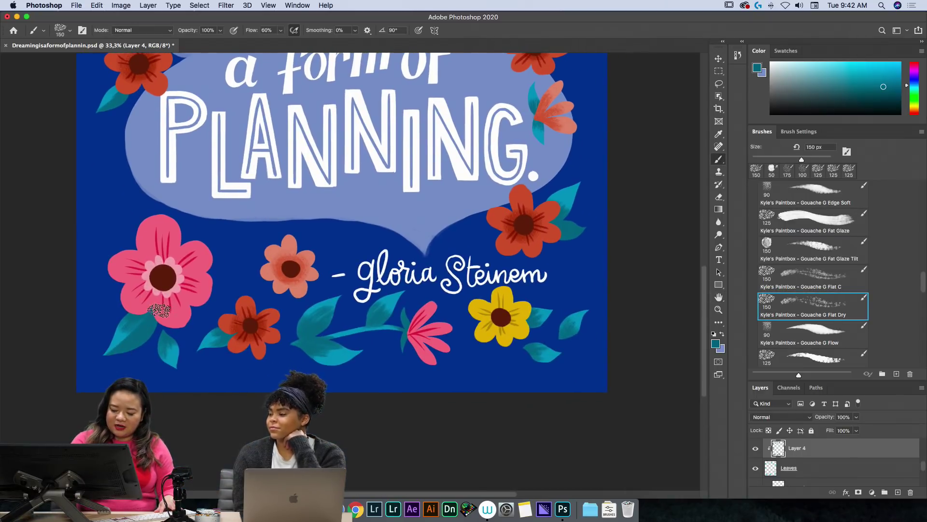
{"action": "key", "text": "e"}
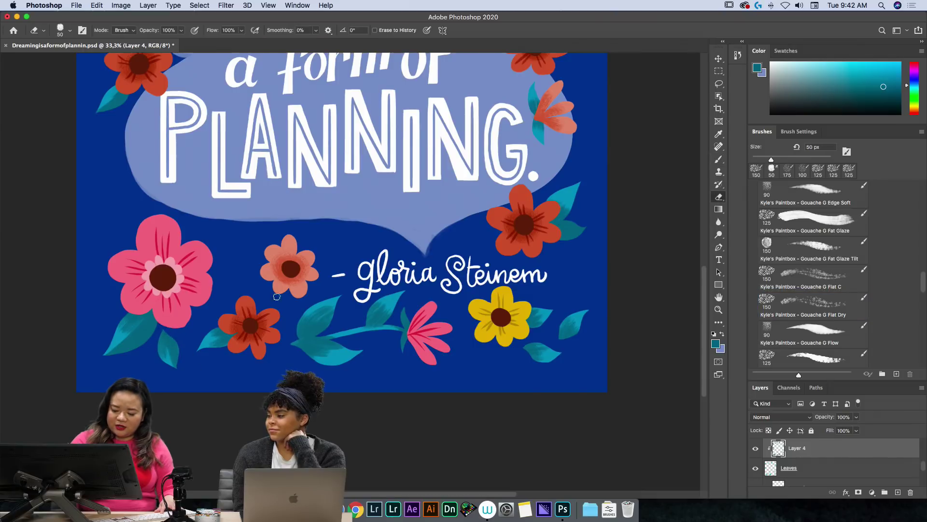
{"action": "key", "text": "b"}
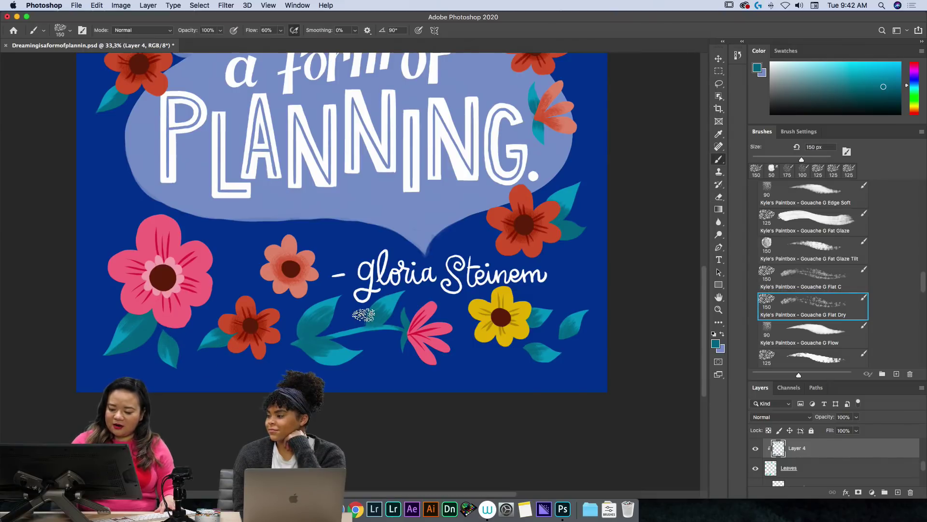
{"action": "key", "text": "e"}
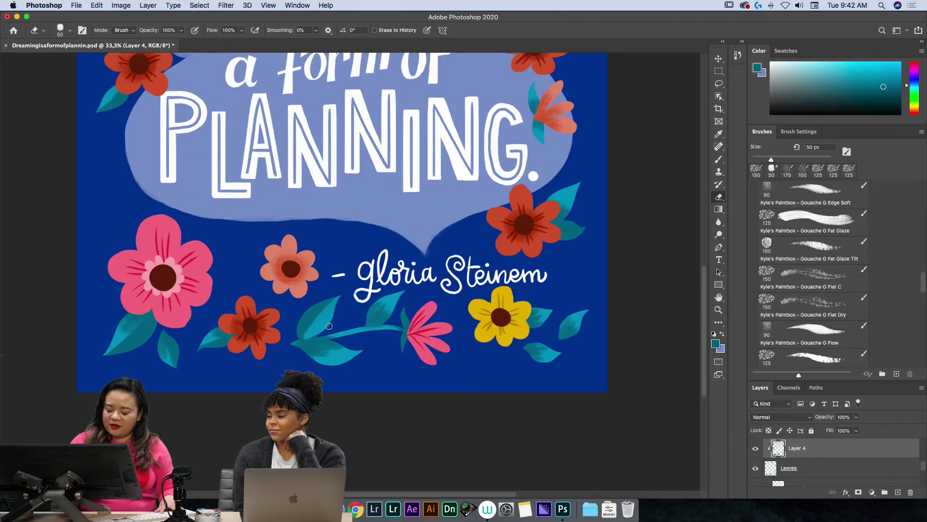
{"action": "key", "text": "b"}
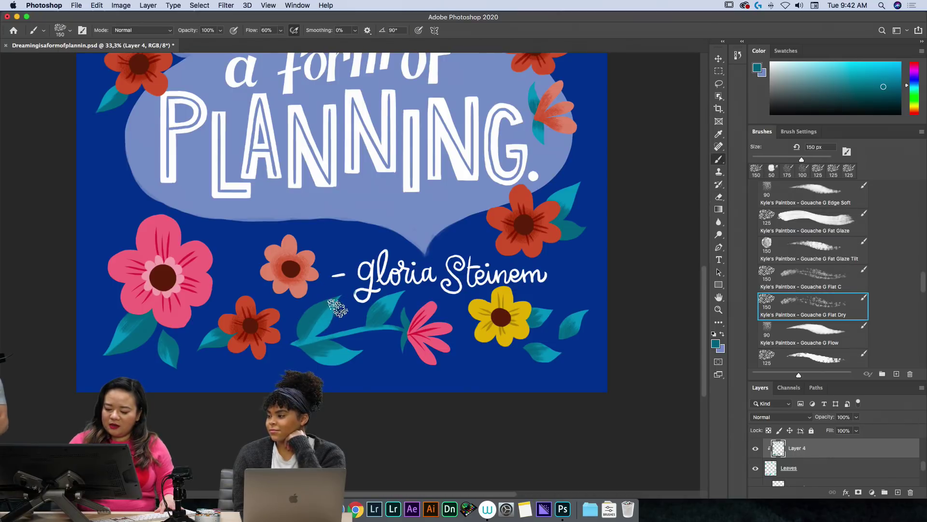
{"action": "key", "text": "e"}
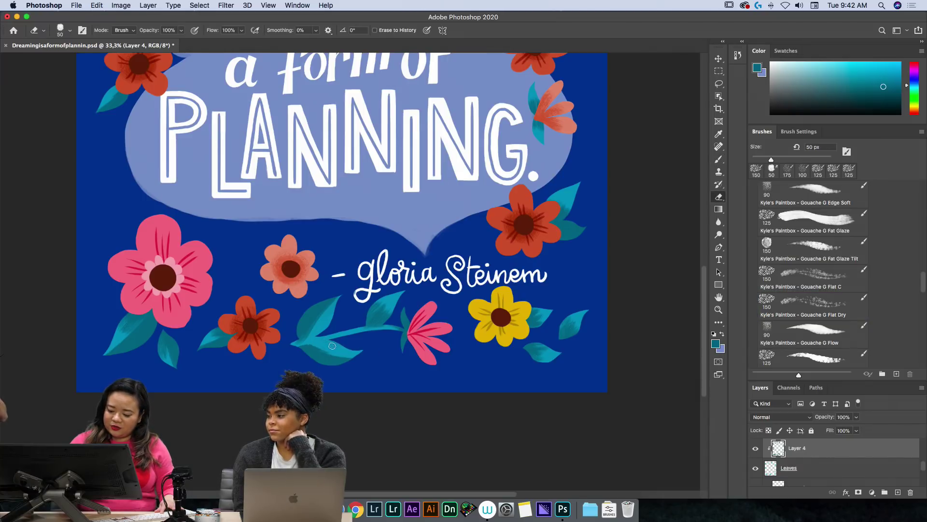
{"action": "left_click_drag", "start_coordinate": [332, 346], "coordinate": [355, 352]}
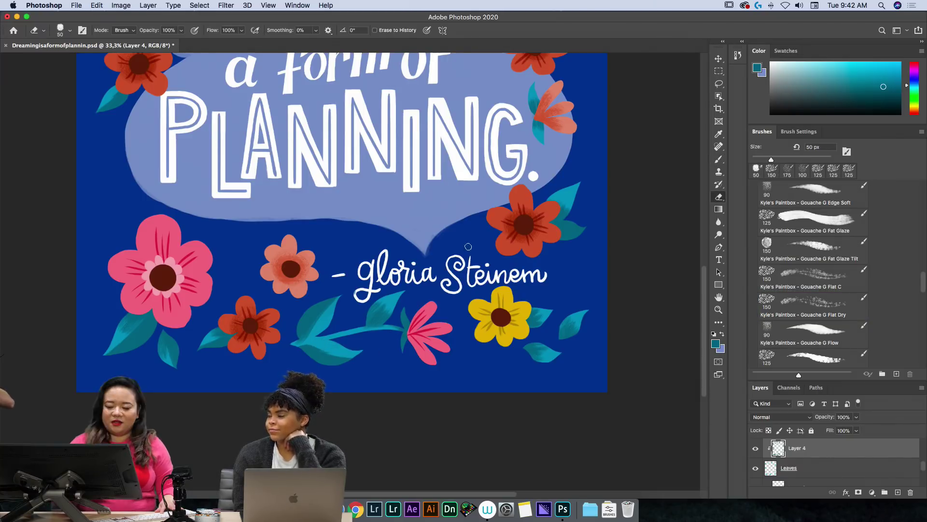
{"action": "key", "text": "b"}
{"action": "key", "text": "e"}
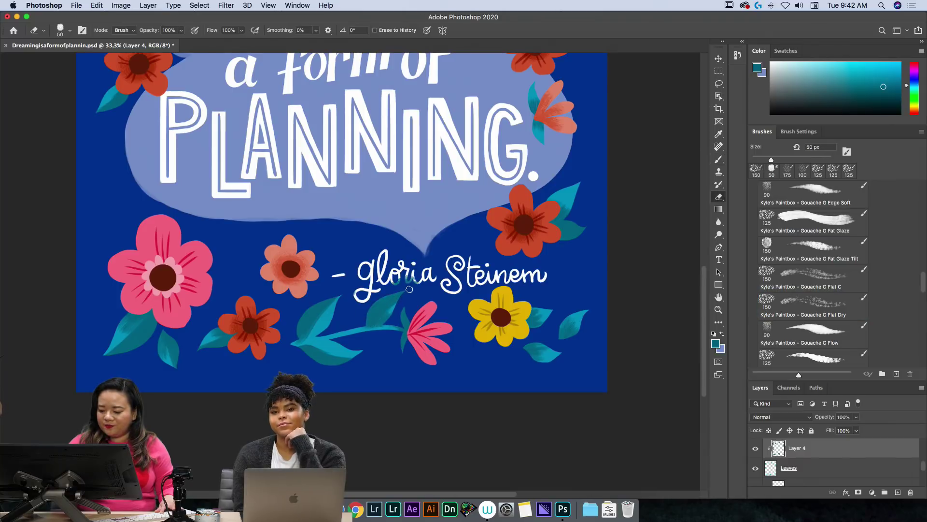
{"action": "left_click", "coordinate": [390, 313]}
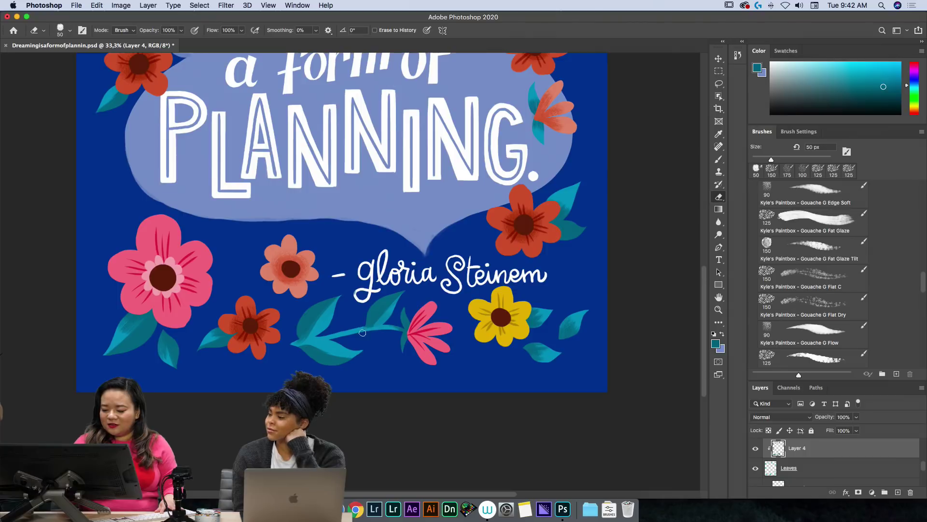
Darken one half of each leaf around the yellow flower in the poster's lower-right corner and erase the excess shading.
{"action": "key", "text": "h"}
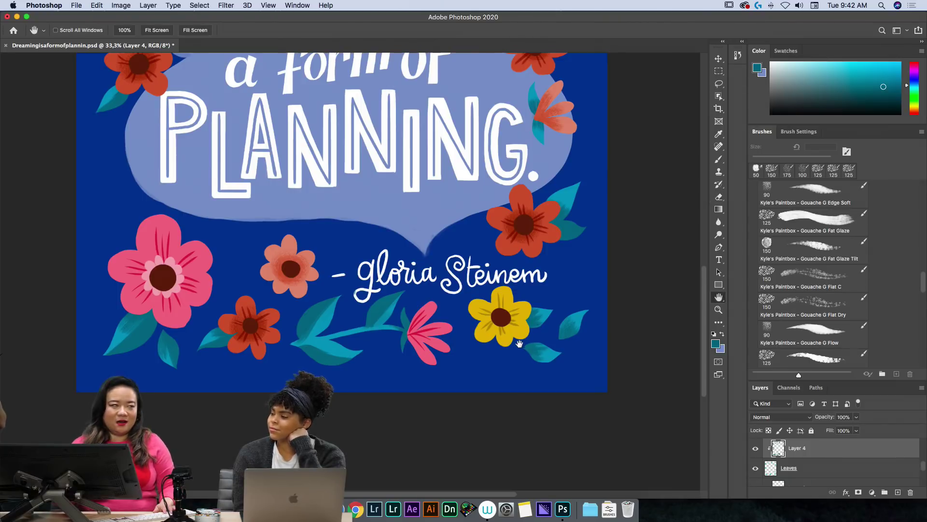
{"action": "left_click_drag", "start_coordinate": [531, 335], "coordinate": [374, 388]}
{"action": "key", "text": "b"}
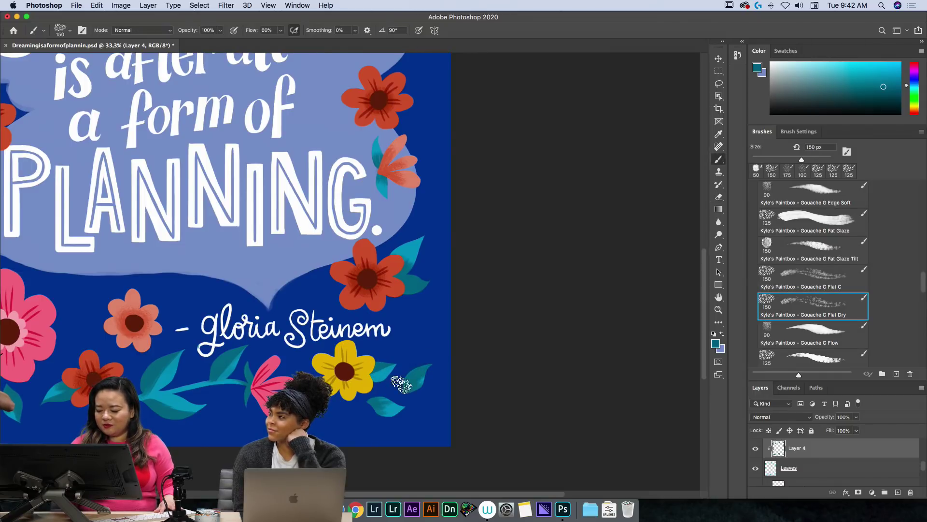
{"action": "key", "text": "e"}
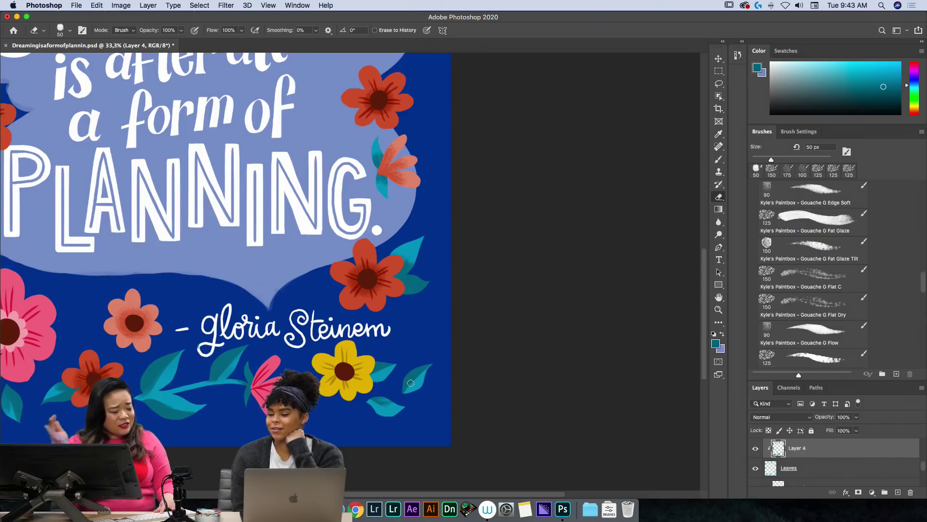
{"action": "key", "text": "b"}
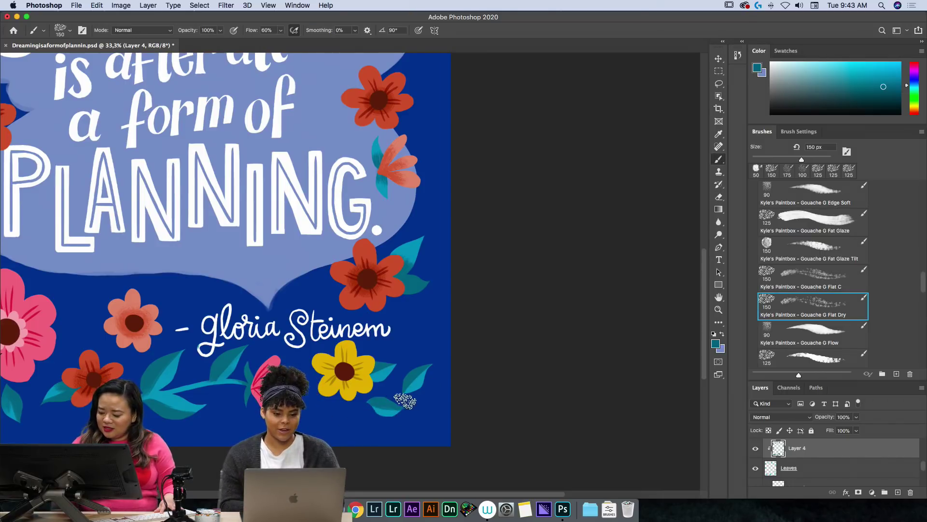
{"action": "key", "text": "e"}
Shade the two leaves beside the red flower at the bubble's lower-right edge and sharpen their midribs with the eraser.
{"action": "key", "text": "b"}
{"action": "scroll", "coordinate": [437, 367], "scroll_direction": "up", "scroll_amount": 3}
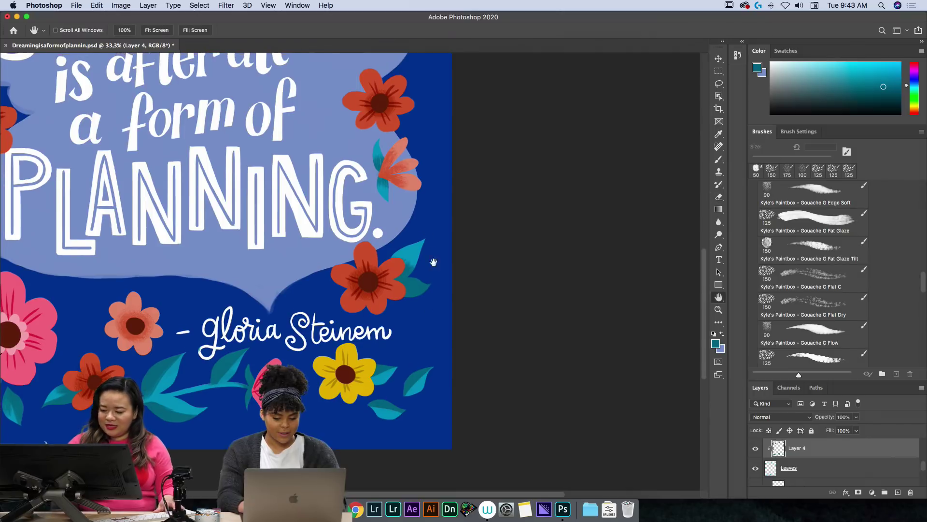
{"action": "key", "text": "e"}
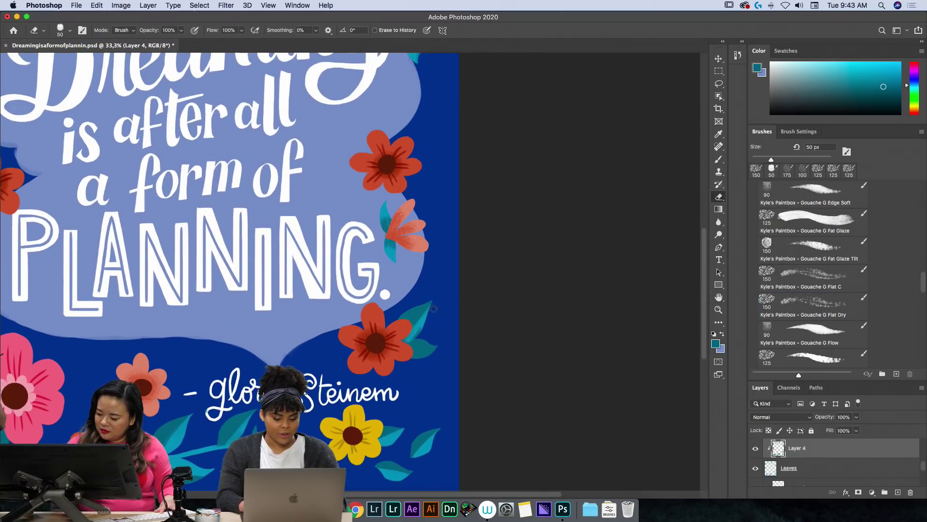
{"action": "left_click_drag", "start_coordinate": [430, 309], "coordinate": [402, 346]}
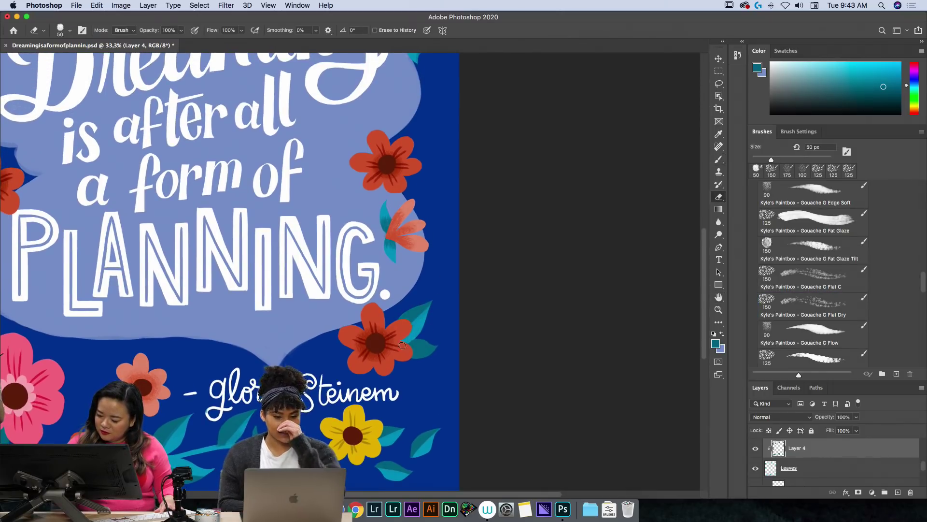
{"action": "key", "text": "b"}
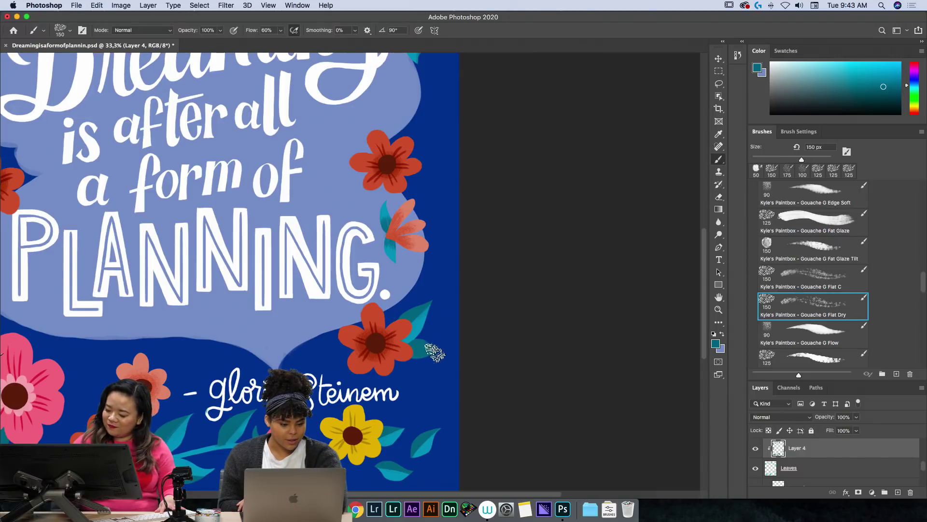
{"action": "key", "text": "e"}
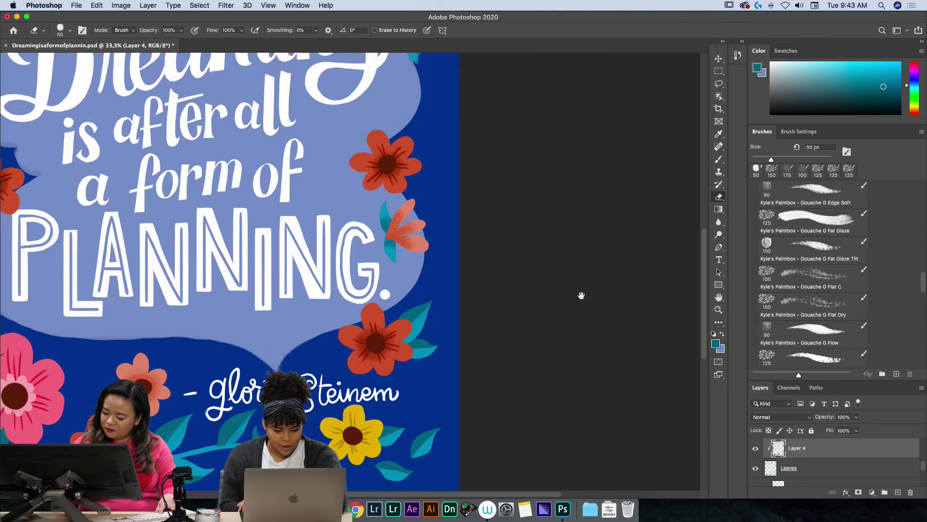
Touch up the two small leaves behind the coral half-flower beside the word PLANNING by alternately painting and erasing.
{"action": "left_click_drag", "start_coordinate": [468, 201], "coordinate": [476, 286]}
{"action": "key", "text": "b"}
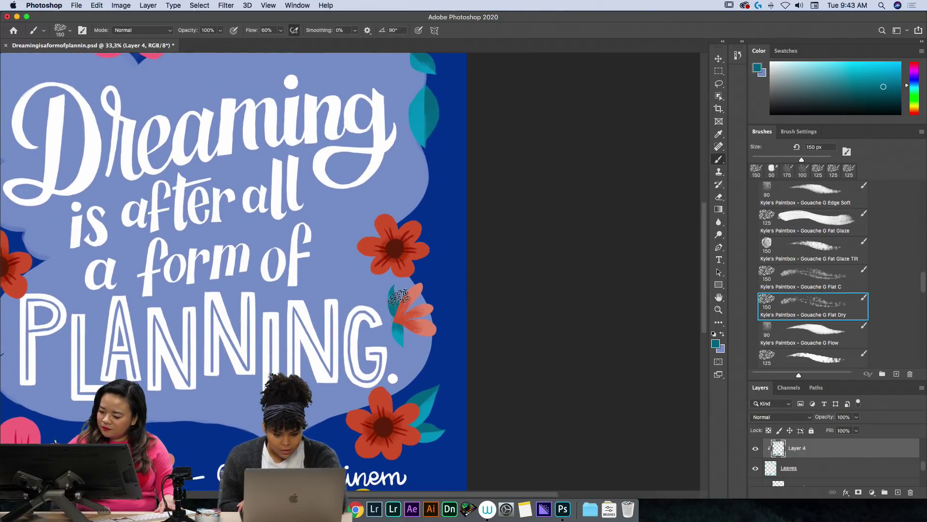
{"action": "key", "text": "e"}
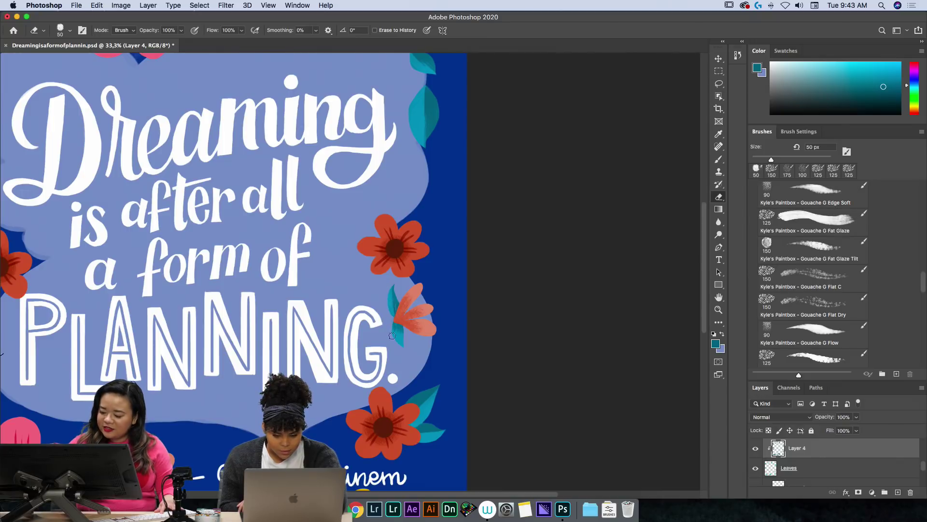
{"action": "key", "text": "b"}
{"action": "key", "text": "e"}
{"action": "key", "text": "b"}
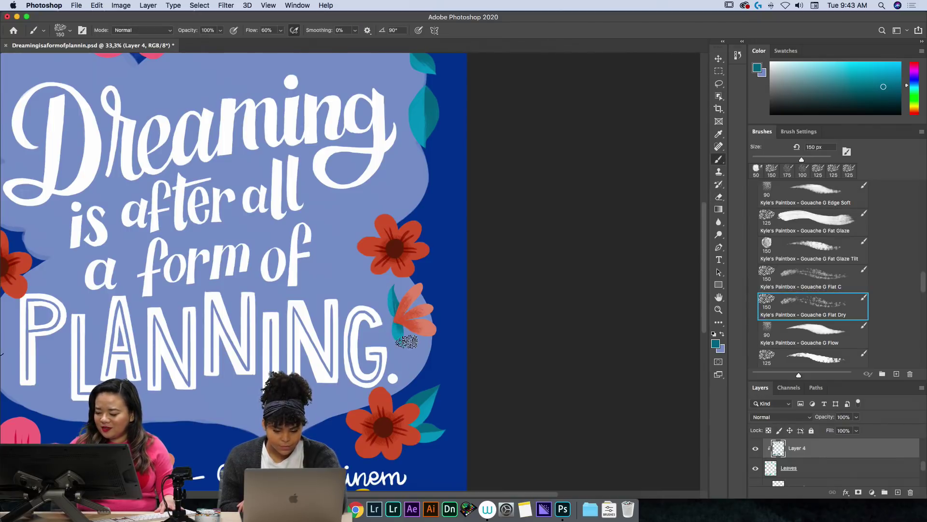
{"action": "key", "text": "e"}
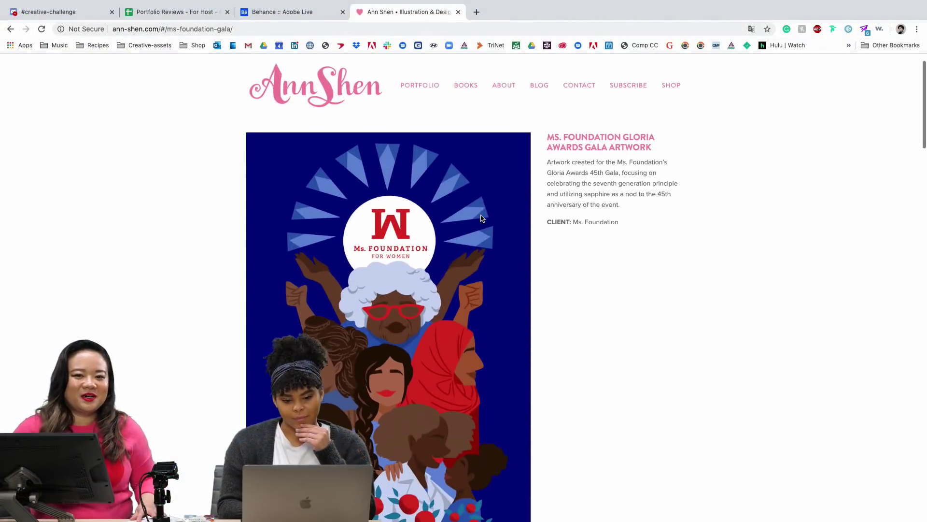
Examine the Ms. Foundation Gloria Awards Gala artwork on the illustrator's portfolio page in the browser.
{"action": "scroll", "coordinate": [481, 219], "scroll_direction": "down", "scroll_amount": 2}
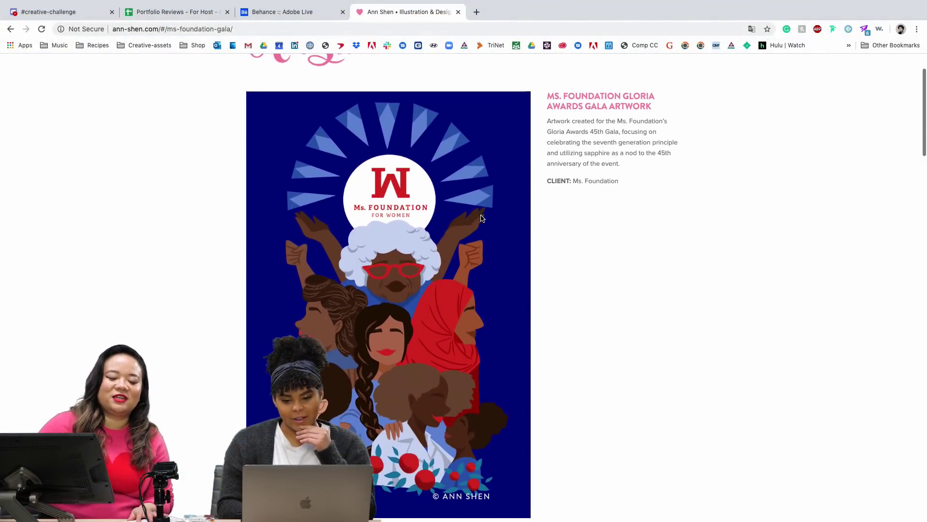
{"action": "scroll", "coordinate": [481, 219], "scroll_direction": "down", "scroll_amount": 1}
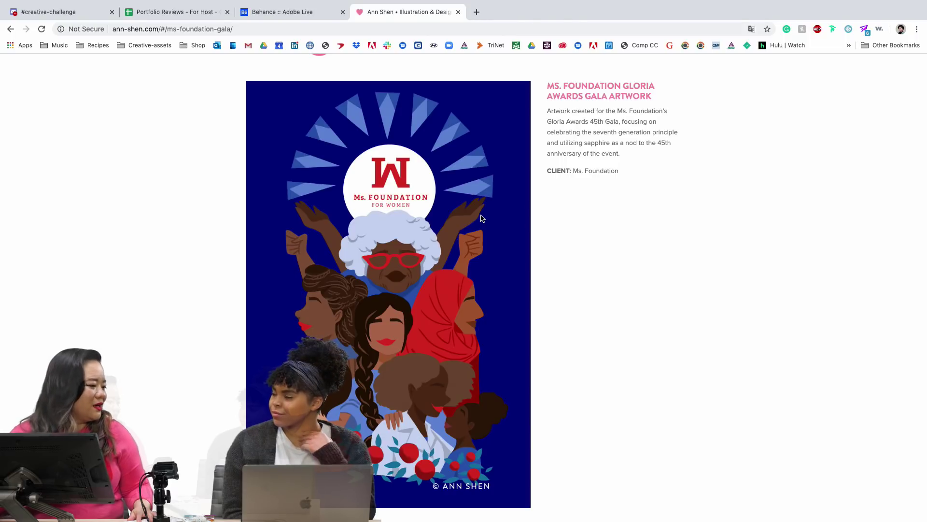
{"action": "scroll", "coordinate": [481, 218], "scroll_direction": "down", "scroll_amount": 5}
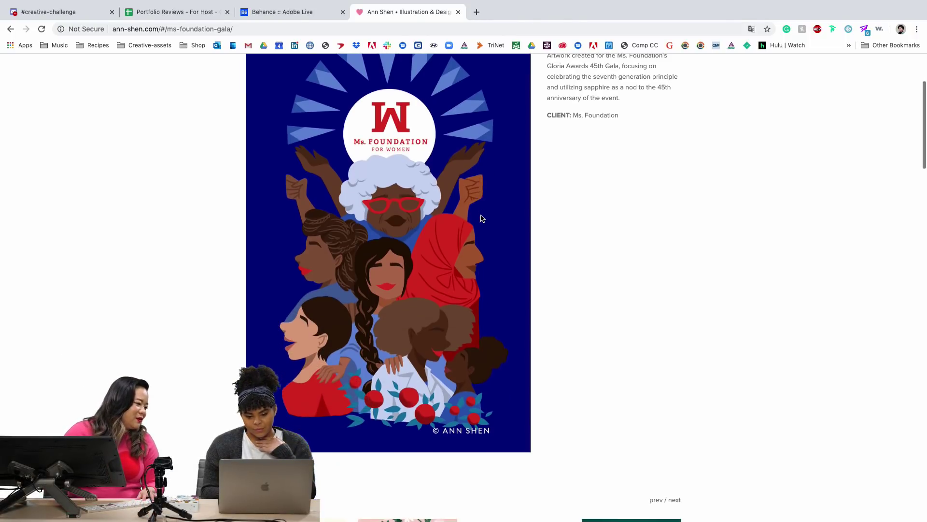
{"action": "scroll", "coordinate": [481, 219], "scroll_direction": "up", "scroll_amount": 5}
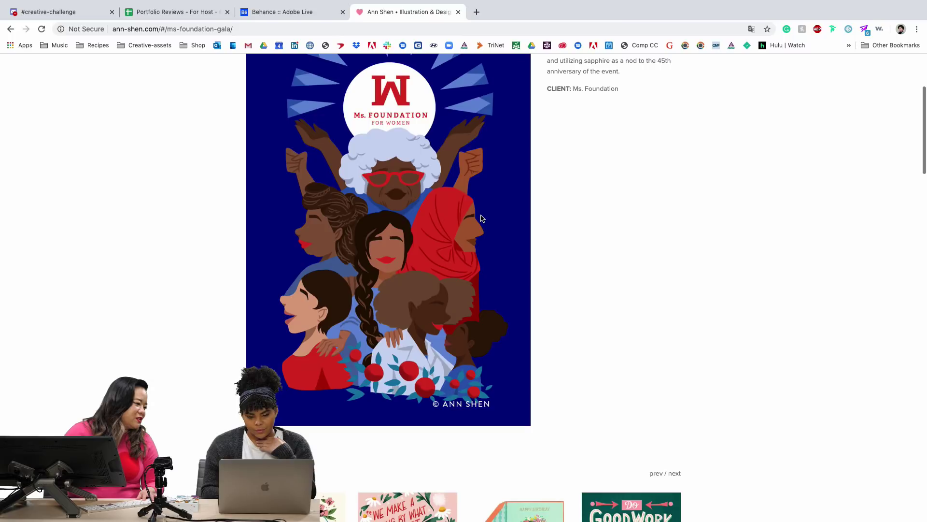
{"action": "scroll", "coordinate": [481, 219], "scroll_direction": "up", "scroll_amount": 1}
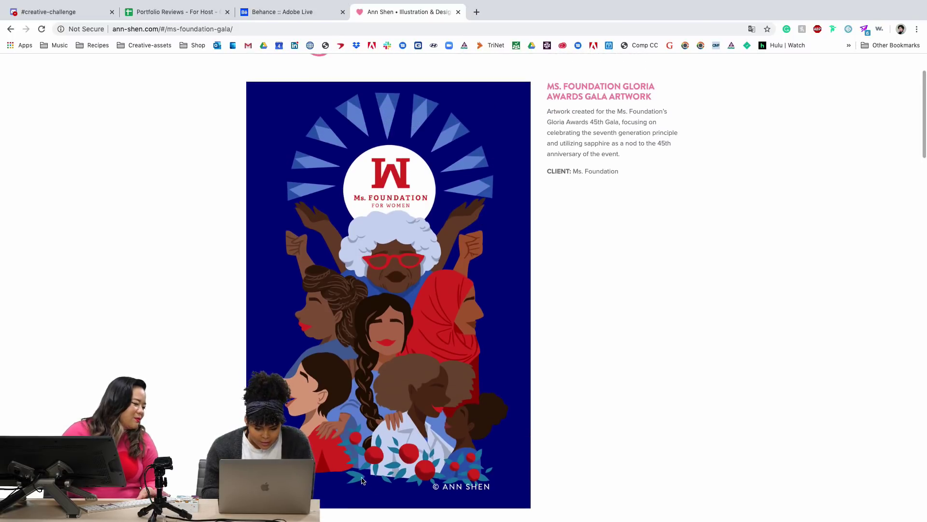
{"action": "scroll", "coordinate": [371, 496], "scroll_direction": "up", "scroll_amount": 1}
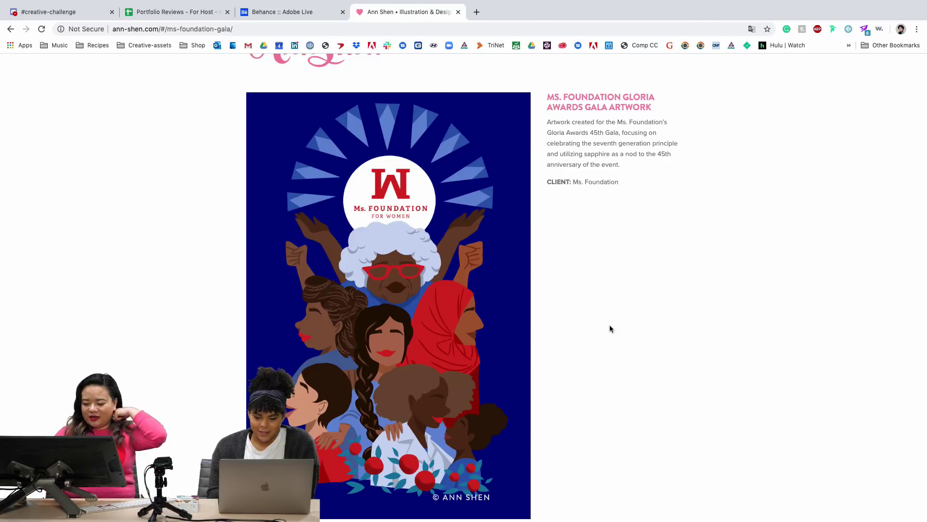
{"action": "scroll", "coordinate": [384, 318], "scroll_direction": "down", "scroll_amount": 1}
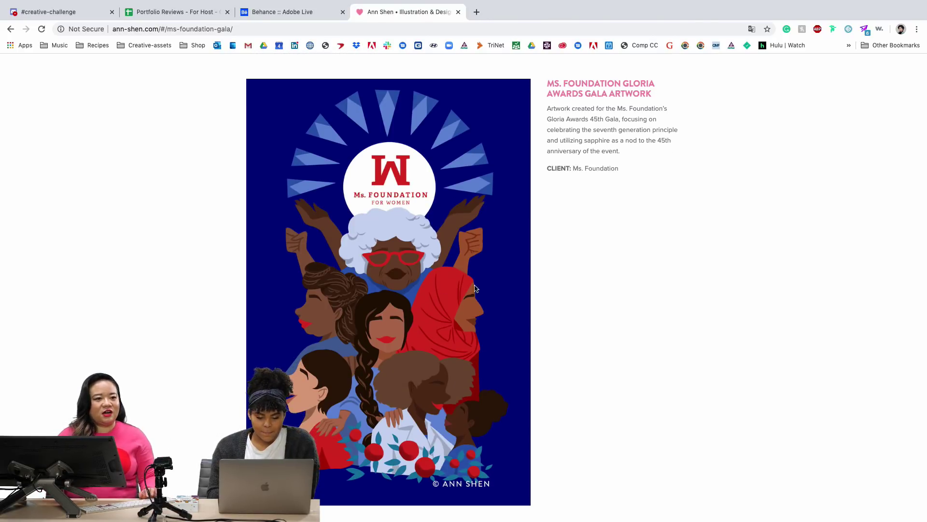
{"action": "scroll", "coordinate": [486, 298], "scroll_direction": "up", "scroll_amount": 1}
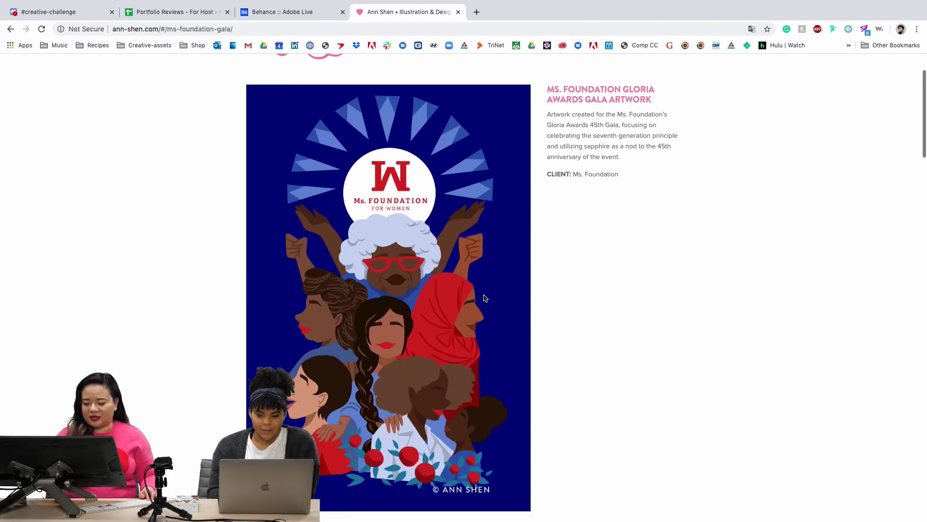
{"action": "scroll", "coordinate": [486, 298], "scroll_direction": "down", "scroll_amount": 2}
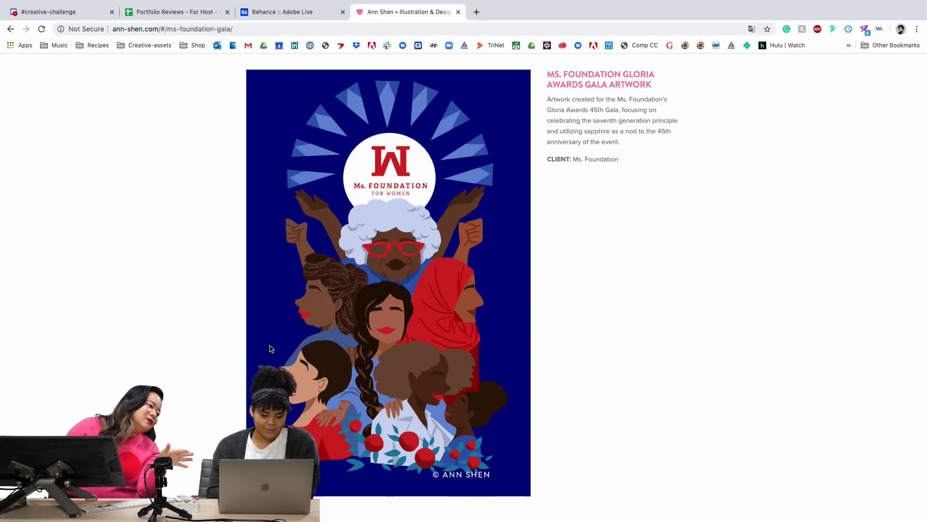
{"action": "scroll", "coordinate": [269, 333], "scroll_direction": "down", "scroll_amount": 1}
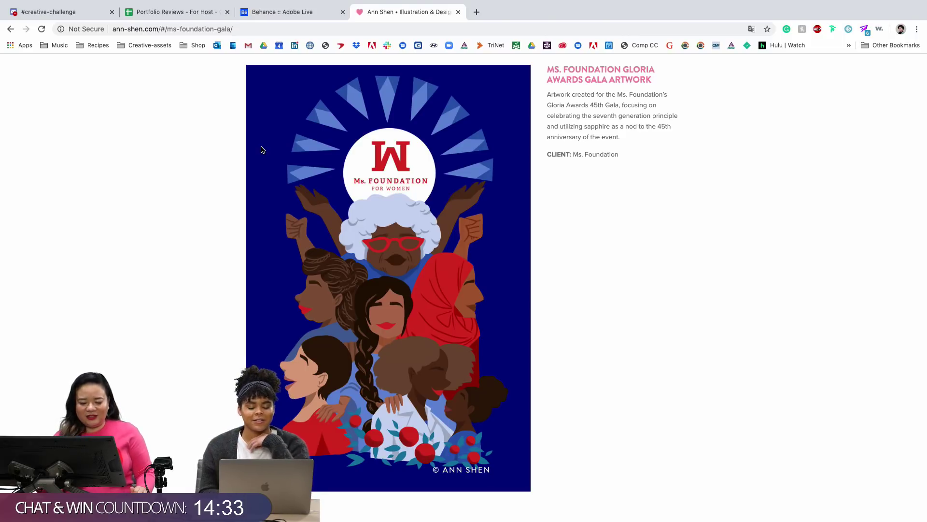
{"action": "scroll", "coordinate": [385, 186], "scroll_direction": "down", "scroll_amount": 1}
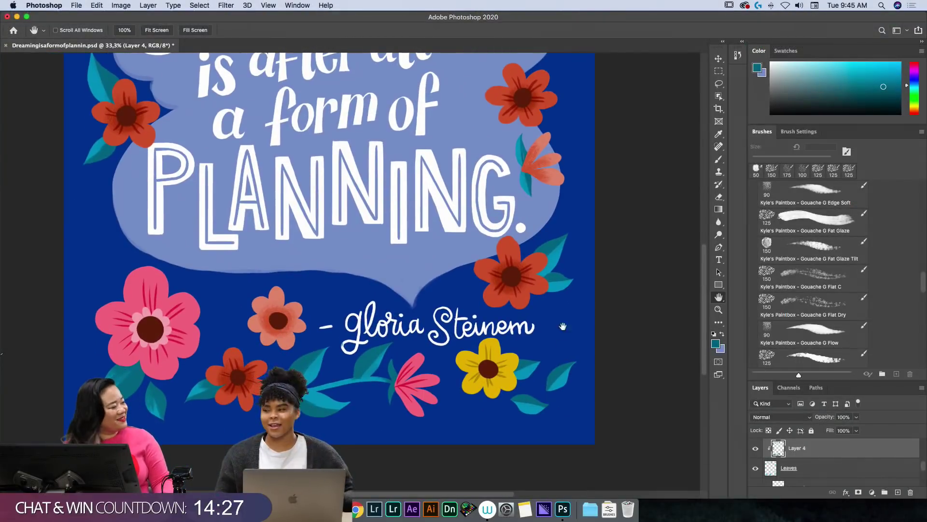
Select the Lettering Final layer together with its clipped Layer 3 and nudge the quote lettering slightly upward inside the bubble.
{"action": "left_click_drag", "start_coordinate": [520, 186], "coordinate": [531, 384]}
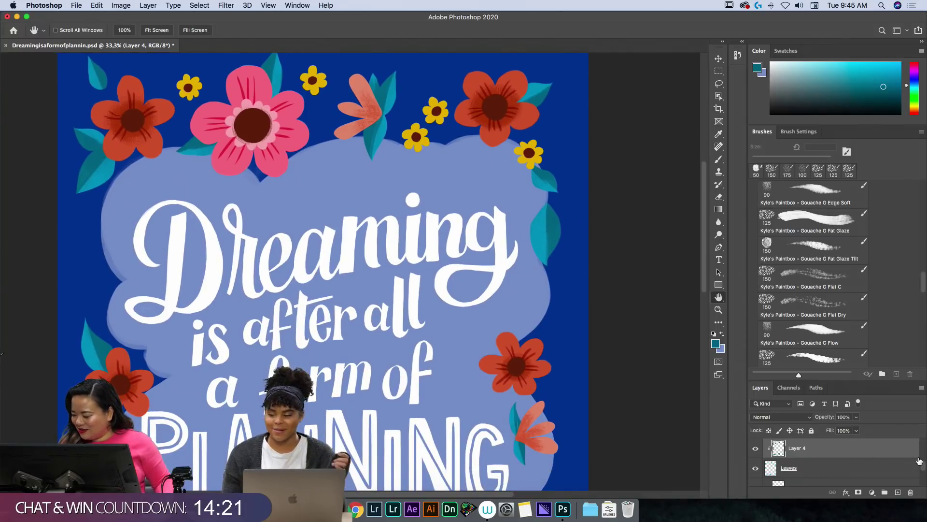
{"action": "scroll", "coordinate": [924, 466], "scroll_direction": "up", "scroll_amount": 1}
{"action": "scroll", "coordinate": [923, 465], "scroll_direction": "up", "scroll_amount": 2}
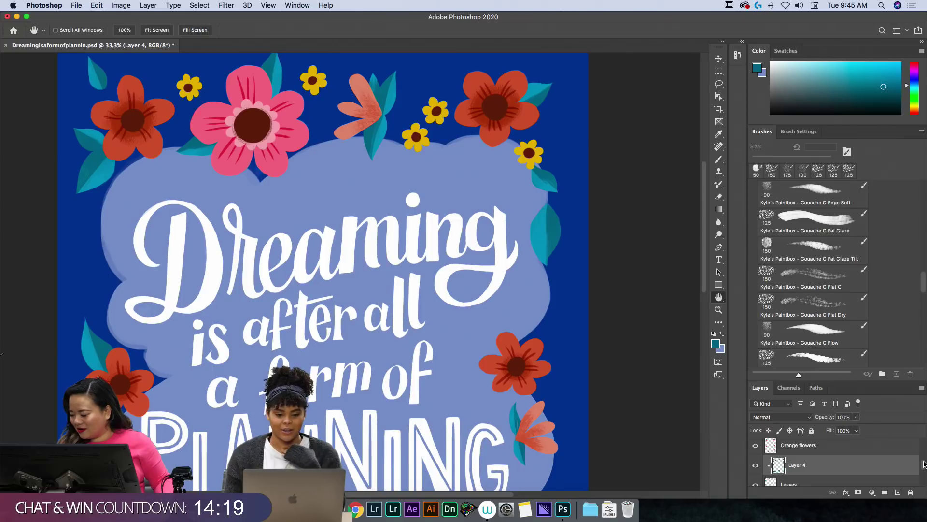
{"action": "scroll", "coordinate": [924, 463], "scroll_direction": "down", "scroll_amount": 2}
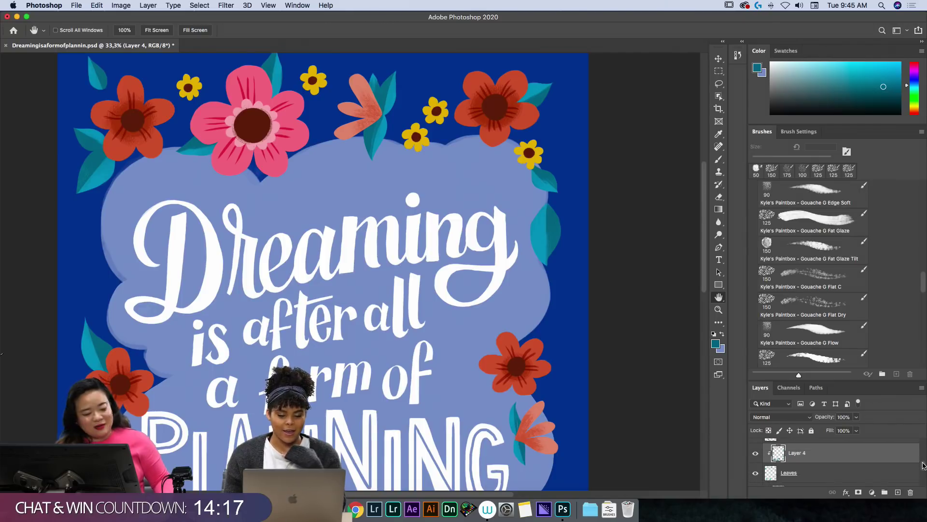
{"action": "scroll", "coordinate": [923, 465], "scroll_direction": "up", "scroll_amount": 2}
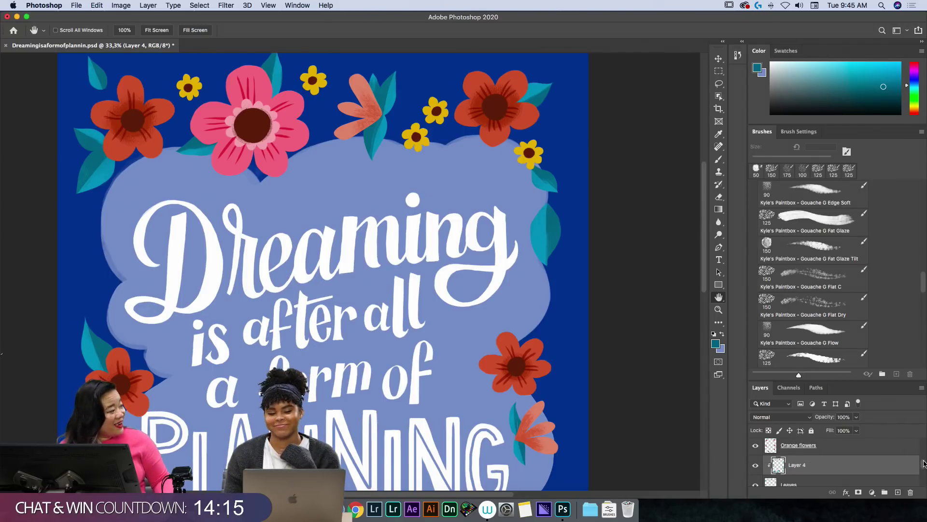
{"action": "scroll", "coordinate": [923, 463], "scroll_direction": "up", "scroll_amount": 5}
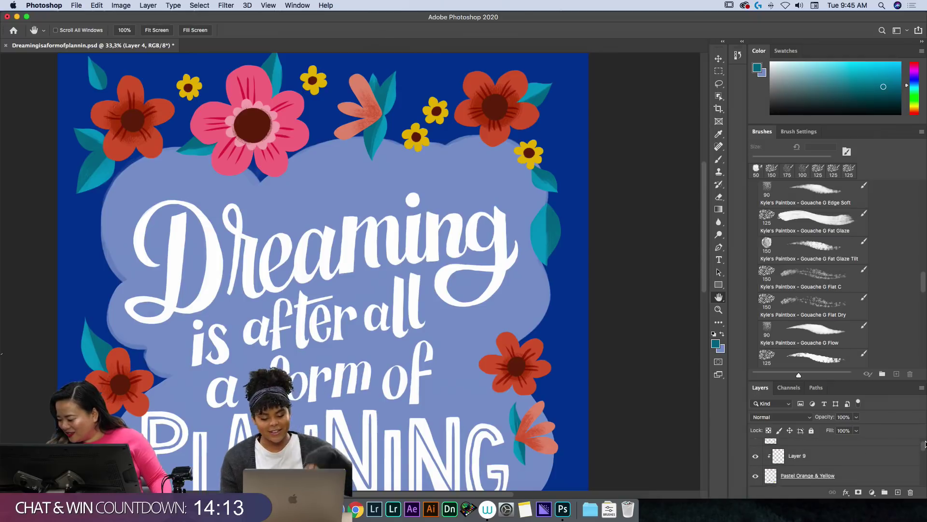
{"action": "scroll", "coordinate": [924, 454], "scroll_direction": "down", "scroll_amount": 5}
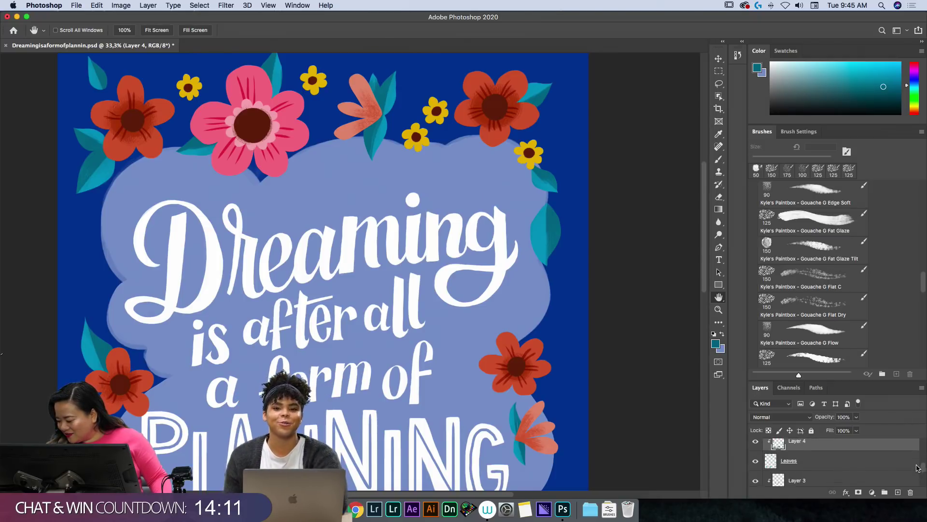
{"action": "scroll", "coordinate": [917, 467], "scroll_direction": "down", "scroll_amount": 5}
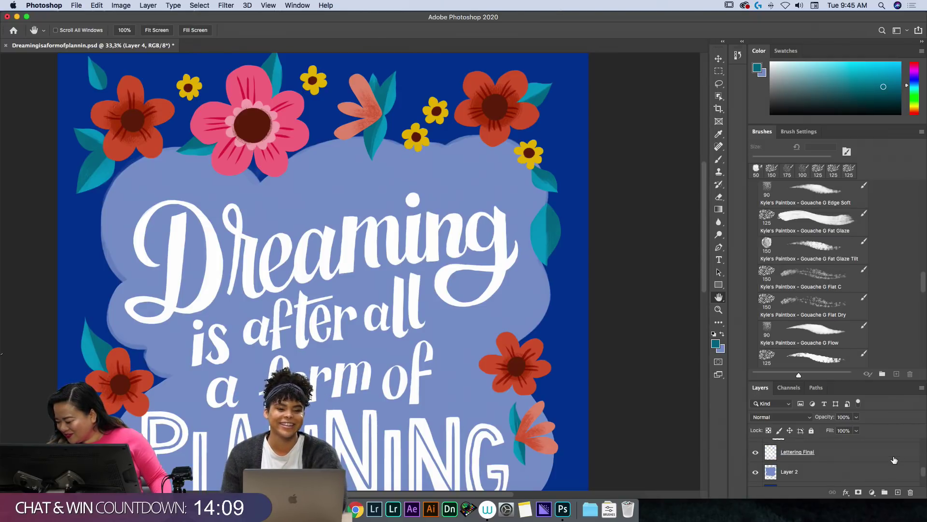
{"action": "left_click", "coordinate": [894, 457]}
{"action": "scroll", "coordinate": [903, 464], "scroll_direction": "up", "scroll_amount": 1}
{"action": "left_click", "coordinate": [901, 462], "text": "shift"}
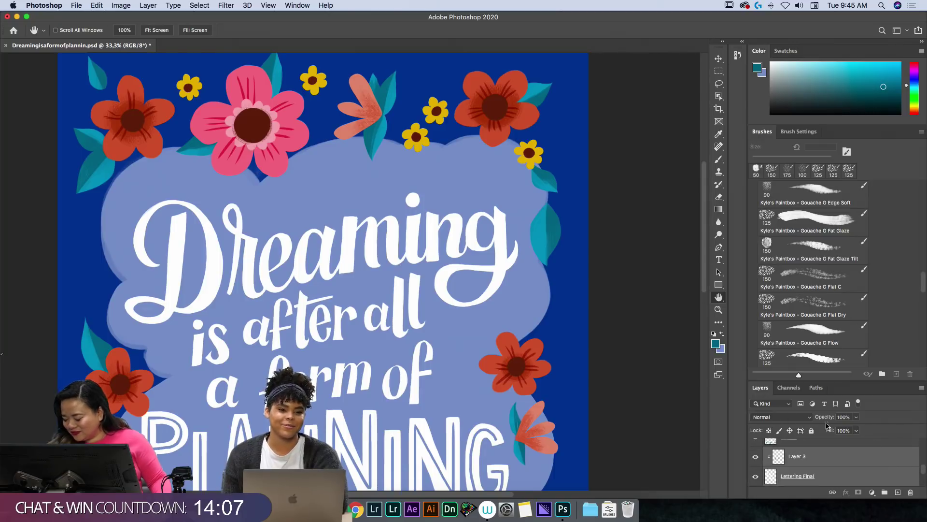
{"action": "key", "text": "v"}
{"action": "left_click_drag", "start_coordinate": [502, 260], "coordinate": [505, 254]}
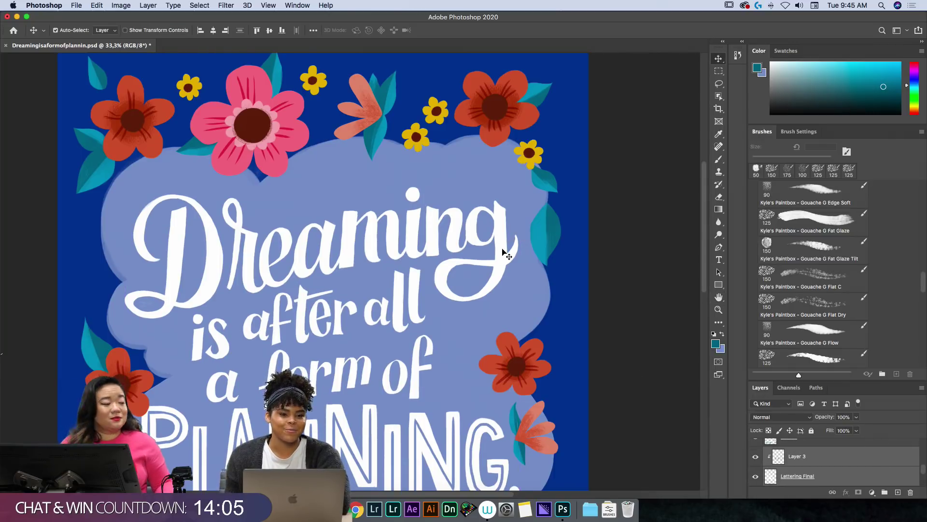
Examine the lettering's placement within the bubble and the overall balance of the poster's composition.
{"action": "key", "text": "h"}
{"action": "left_click_drag", "start_coordinate": [482, 382], "coordinate": [505, 244]}
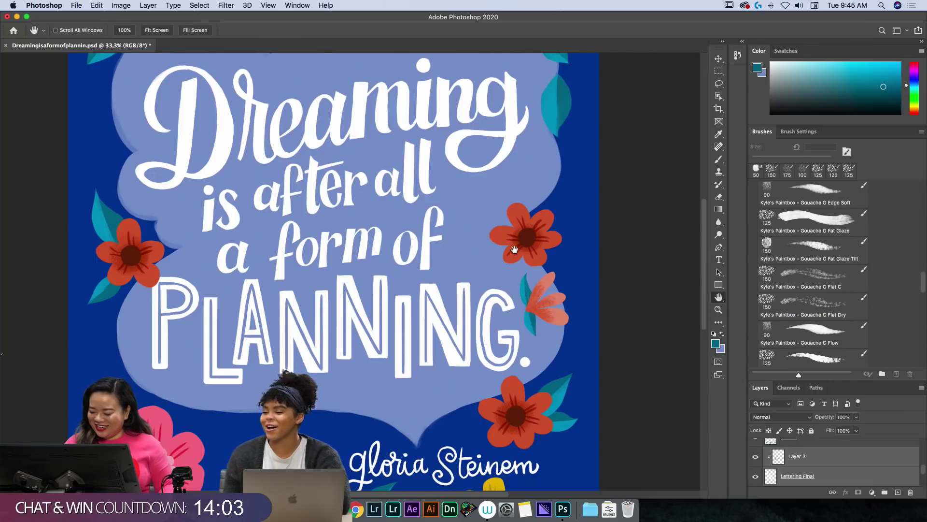
{"action": "left_click_drag", "start_coordinate": [518, 180], "coordinate": [534, 278]}
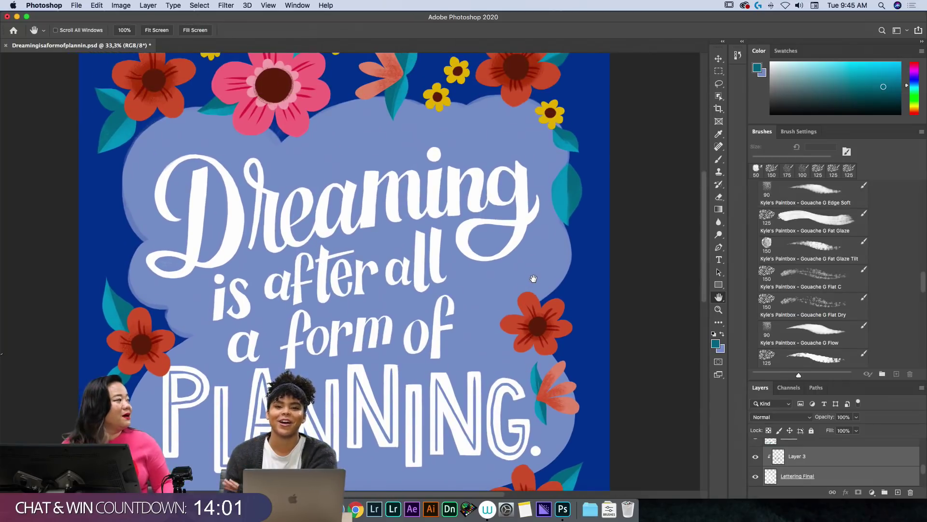
{"action": "left_click", "coordinate": [789, 319]}
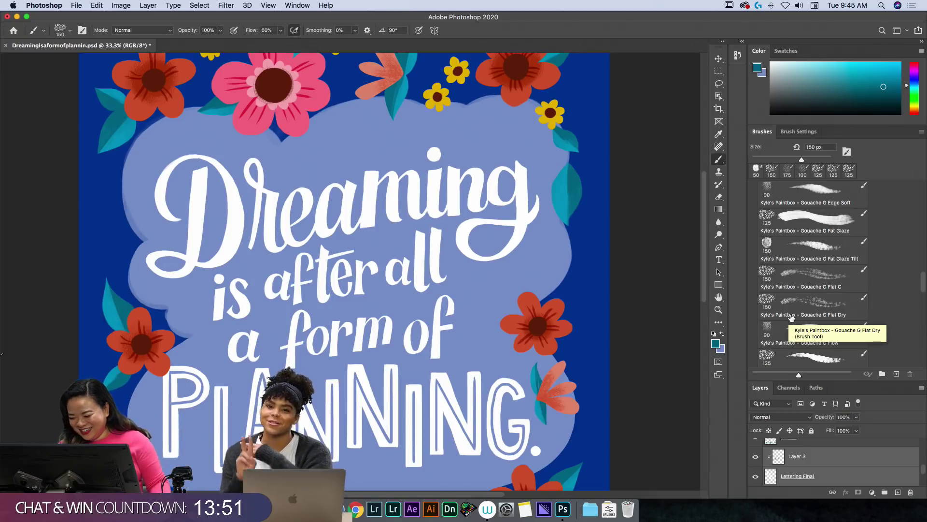
{"action": "key", "text": "h"}
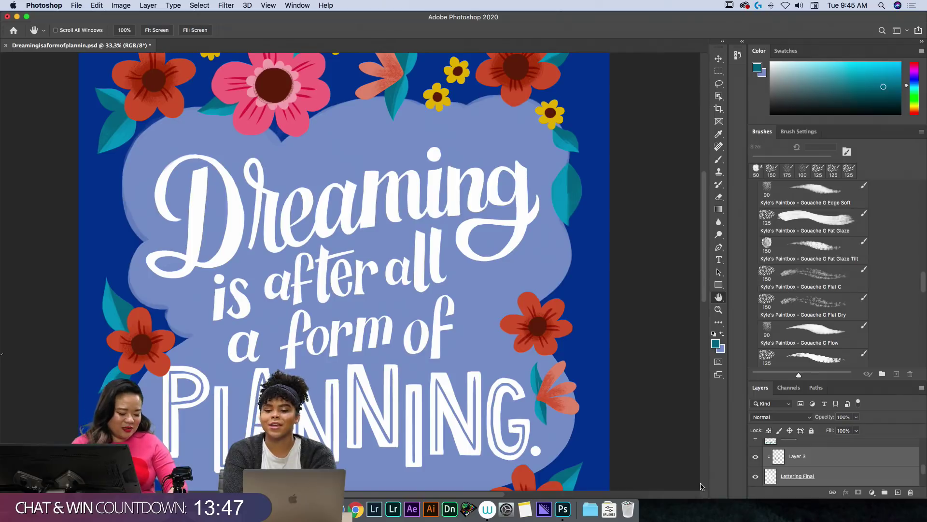
{"action": "key", "text": "super+minus"}
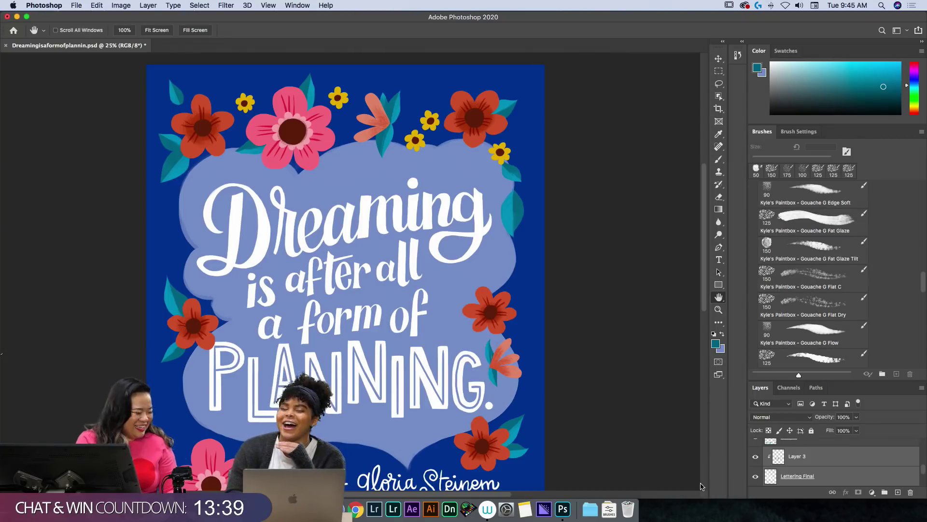
{"action": "key", "text": "super+plus"}
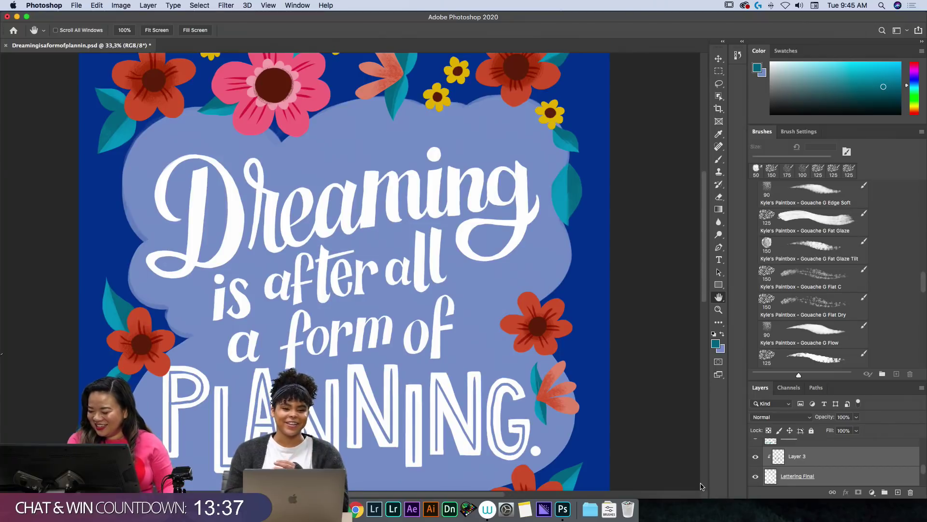
{"action": "scroll", "coordinate": [701, 486], "scroll_direction": "up", "scroll_amount": 5}
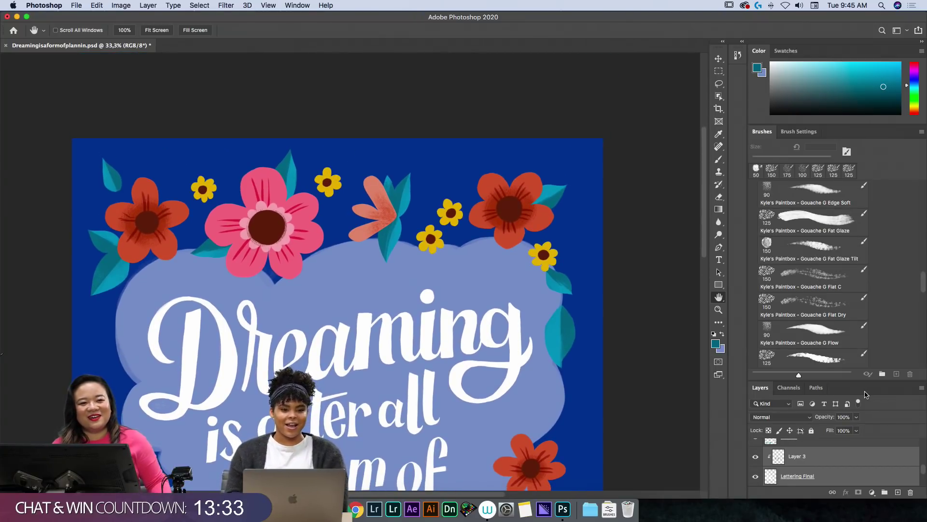
On Layer 2, touch up the bubble's upper edge beside the small yellow flowers, sampling the bubble's periwinkle as the paint color.
{"action": "left_click_drag", "start_coordinate": [923, 469], "coordinate": [923, 472]}
{"action": "left_click", "coordinate": [885, 475]}
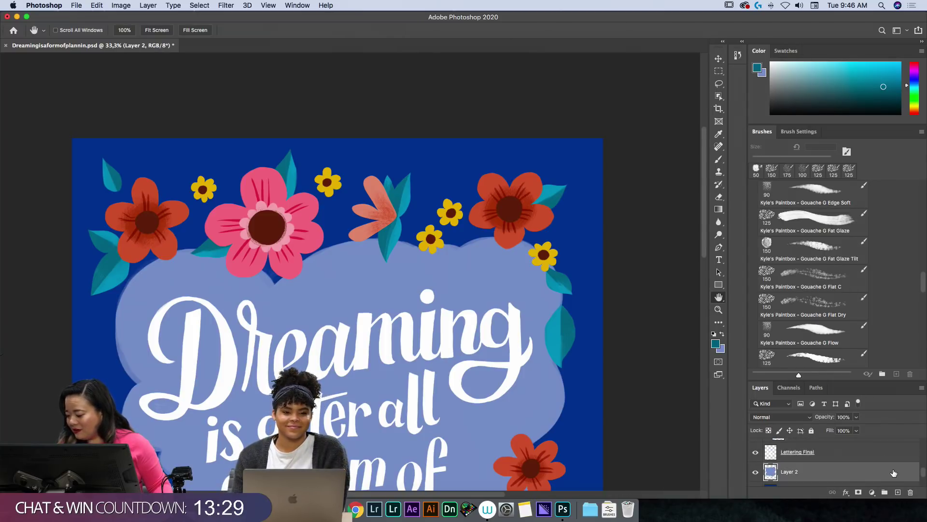
{"action": "key", "text": "e"}
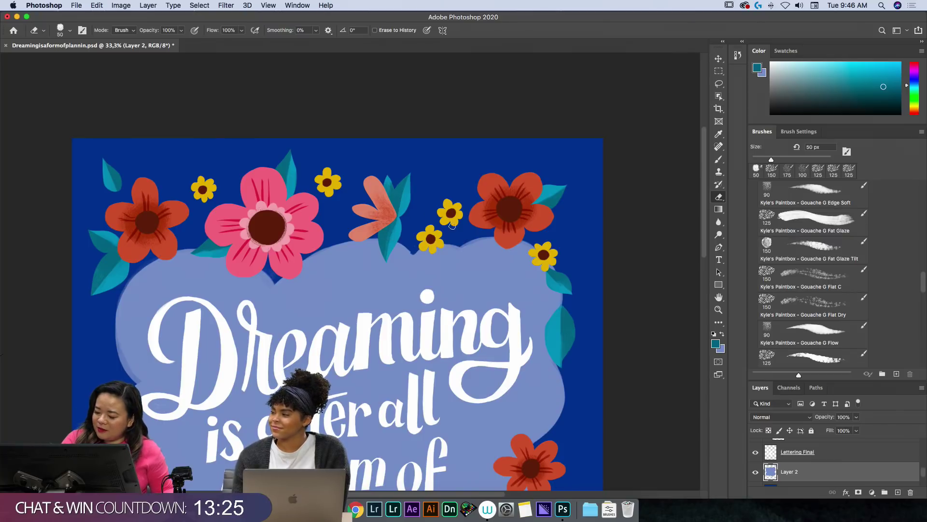
{"action": "key", "text": "b"}
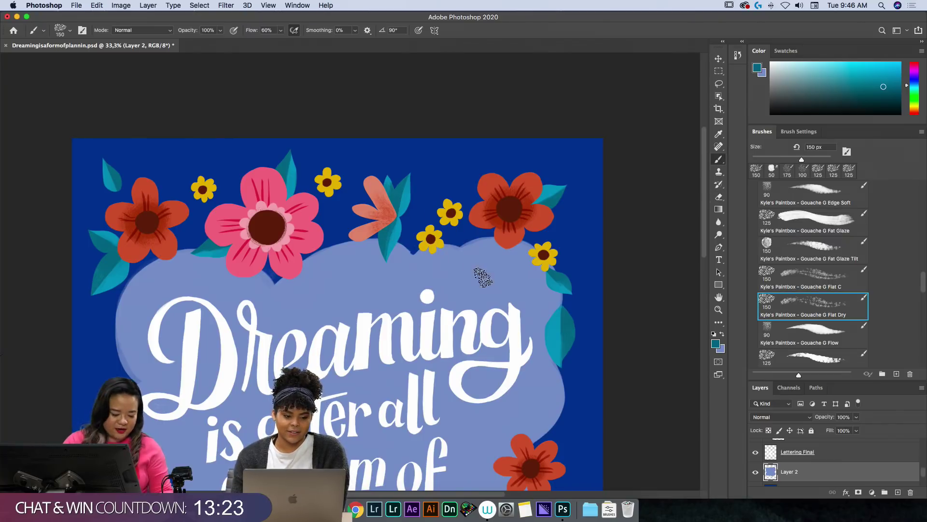
{"action": "left_click", "coordinate": [481, 269], "text": "alt"}
{"action": "key", "text": "v"}
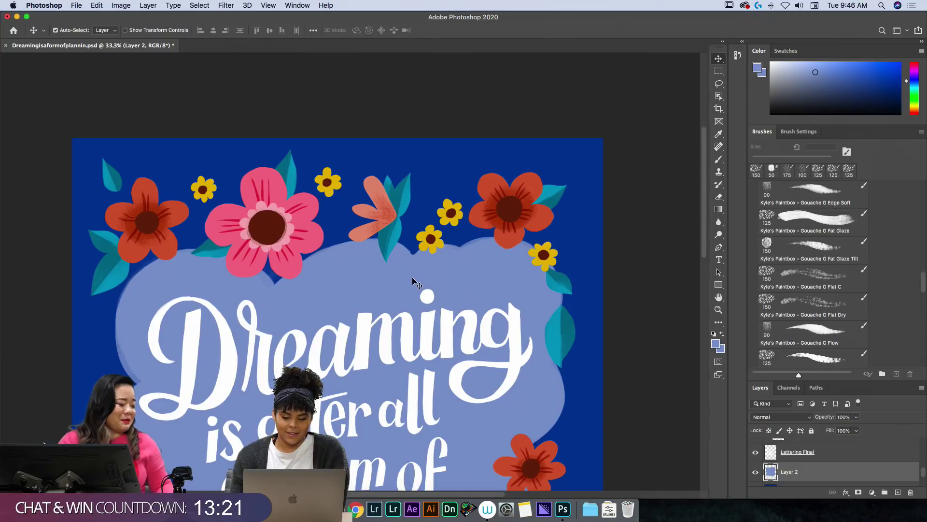
{"action": "key", "text": "b"}
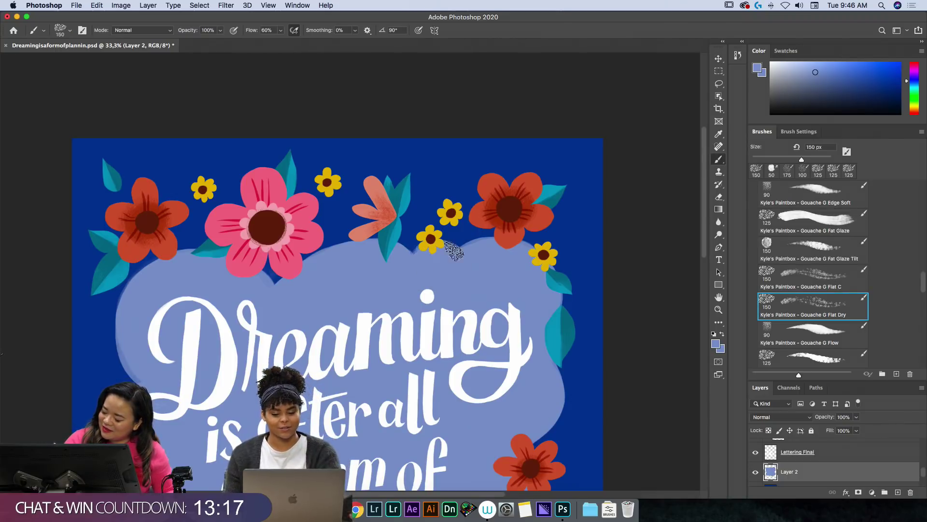
Sample the petal yellow from the large yellow flower beneath the signature as the painting color.
{"action": "key", "text": "space"}
{"action": "left_click_drag", "start_coordinate": [540, 363], "coordinate": [567, 213]}
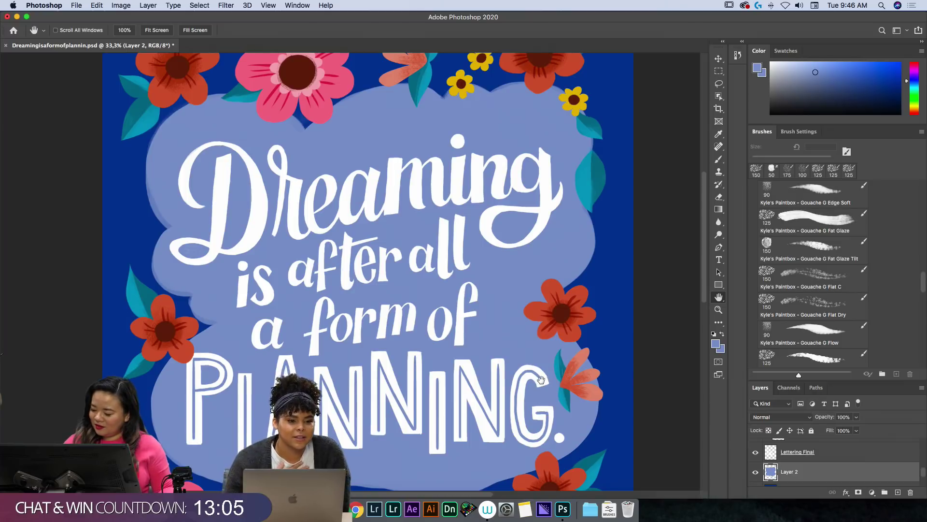
{"action": "left_click_drag", "start_coordinate": [539, 381], "coordinate": [529, 445]}
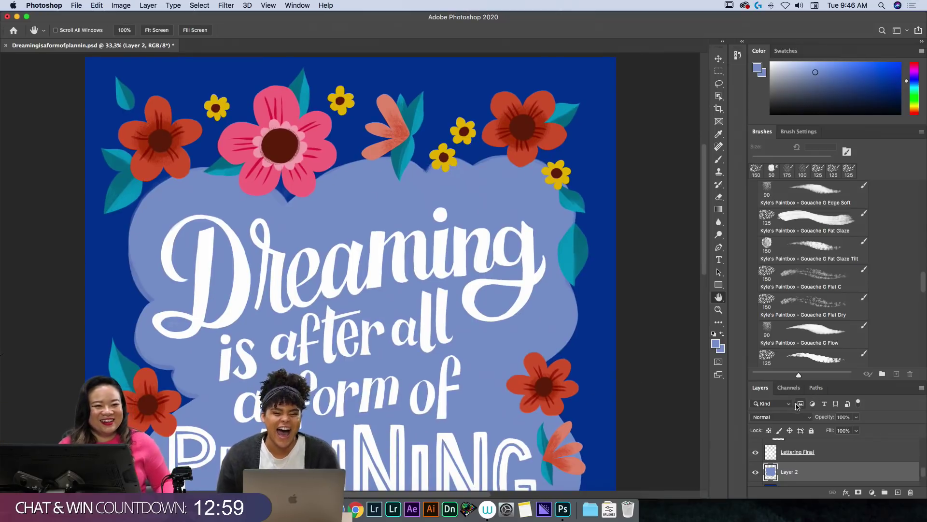
{"action": "left_click_drag", "start_coordinate": [499, 405], "coordinate": [542, 156]}
{"action": "key", "text": "i"}
{"action": "left_click", "coordinate": [553, 452]}
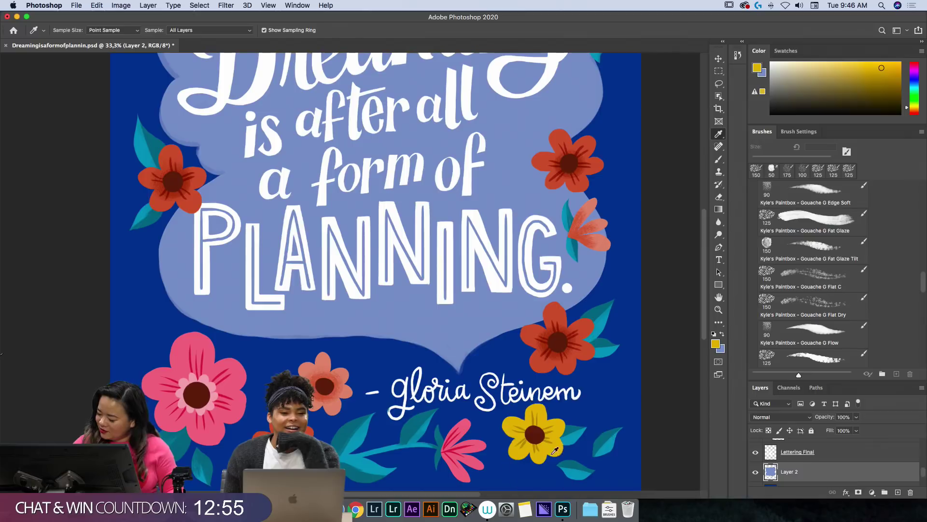
{"action": "left_click", "coordinate": [812, 304]}
Make the Pastel Orange & Yellow layer active and choose the Kyle's Inkbox - Mr. Natural Brush at 31 px.
{"action": "scroll", "coordinate": [923, 465], "scroll_direction": "up", "scroll_amount": 3}
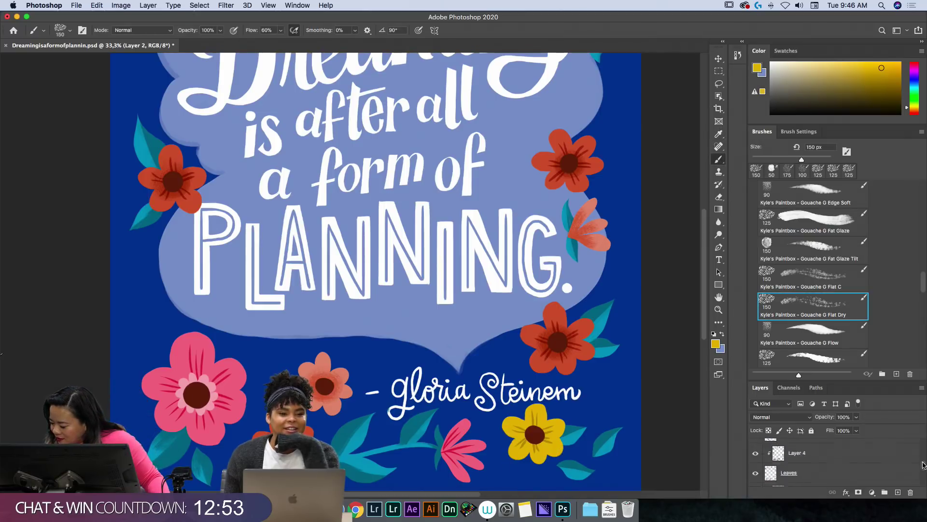
{"action": "scroll", "coordinate": [923, 459], "scroll_direction": "up", "scroll_amount": 5}
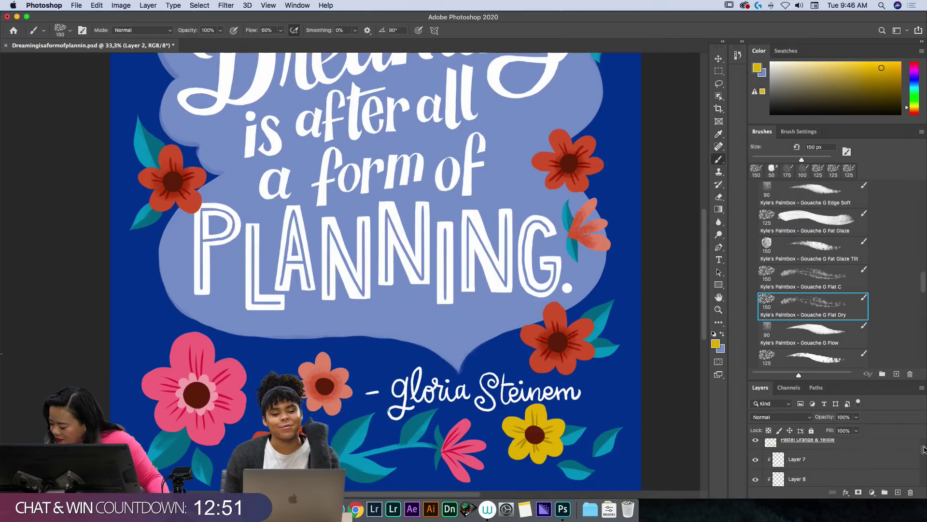
{"action": "scroll", "coordinate": [923, 457], "scroll_direction": "down", "scroll_amount": 5}
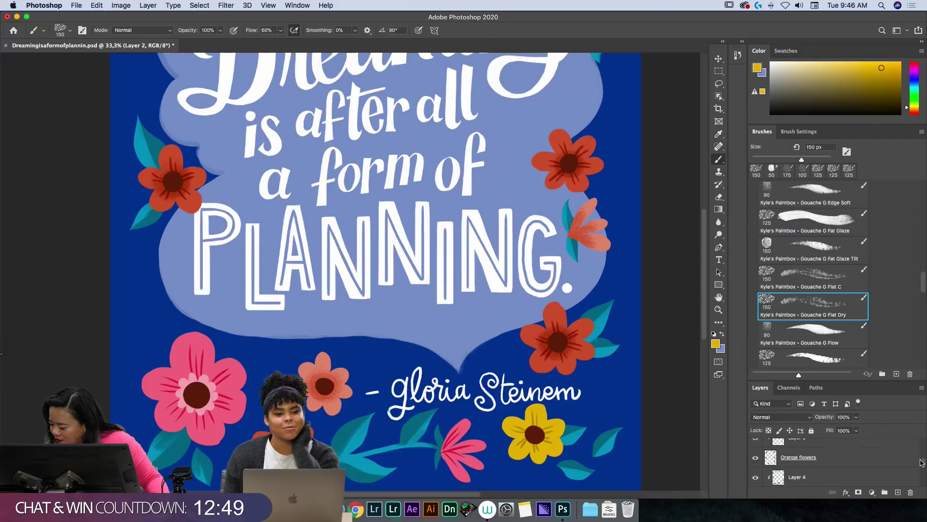
{"action": "scroll", "coordinate": [922, 459], "scroll_direction": "up", "scroll_amount": 3}
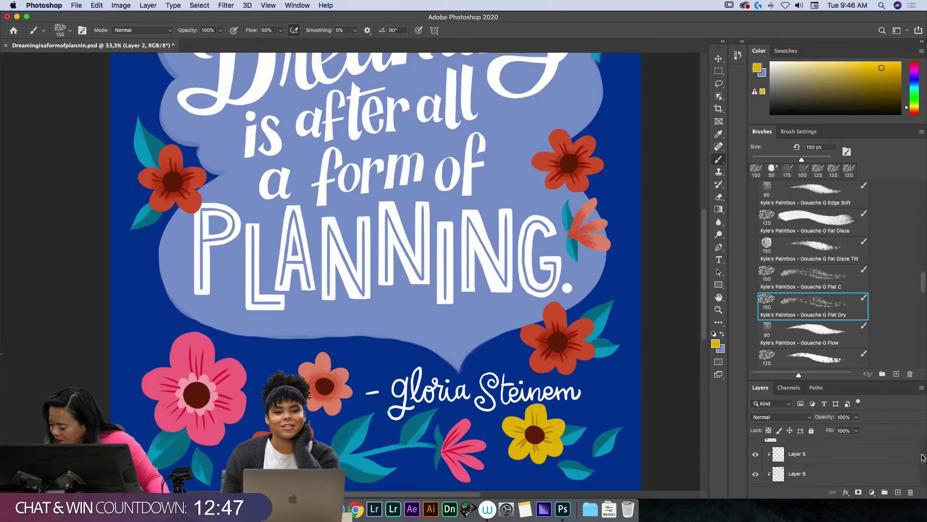
{"action": "scroll", "coordinate": [922, 458], "scroll_direction": "up", "scroll_amount": 3}
{"action": "left_click", "coordinate": [894, 466]}
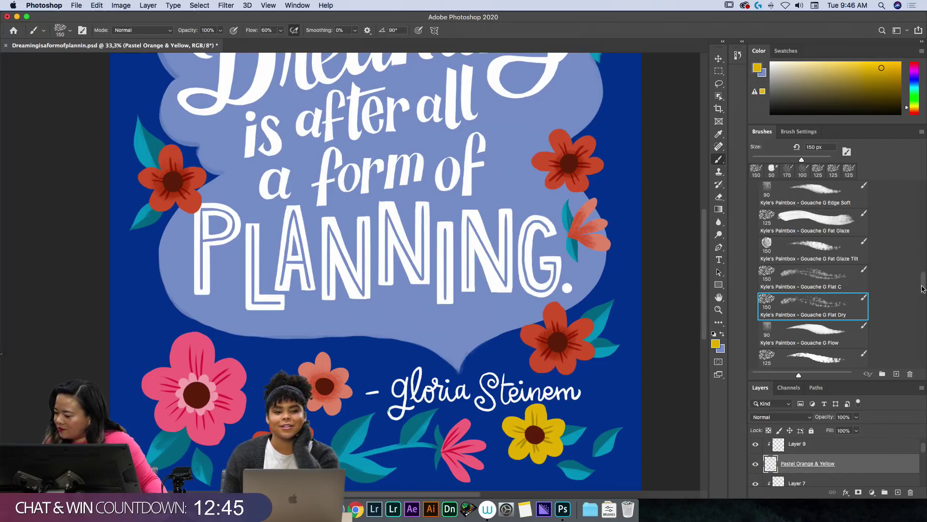
{"action": "left_click_drag", "start_coordinate": [922, 285], "coordinate": [916, 167]}
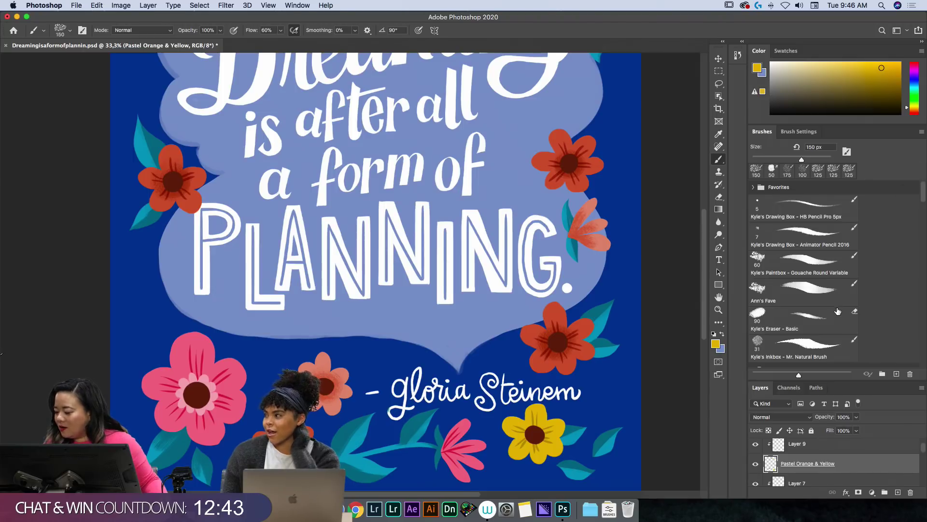
{"action": "left_click", "coordinate": [854, 340]}
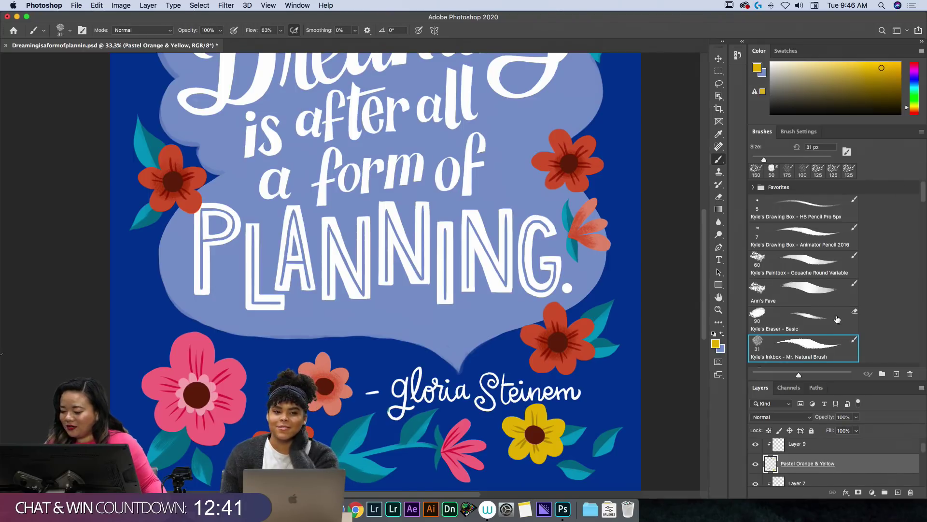
Paint four small yellow flowers on the bubble's edges: two beside the start of "PLANNING" and two above the upper red flower on the opposite side.
{"action": "key", "text": "h"}
{"action": "left_click_drag", "start_coordinate": [476, 165], "coordinate": [549, 202]}
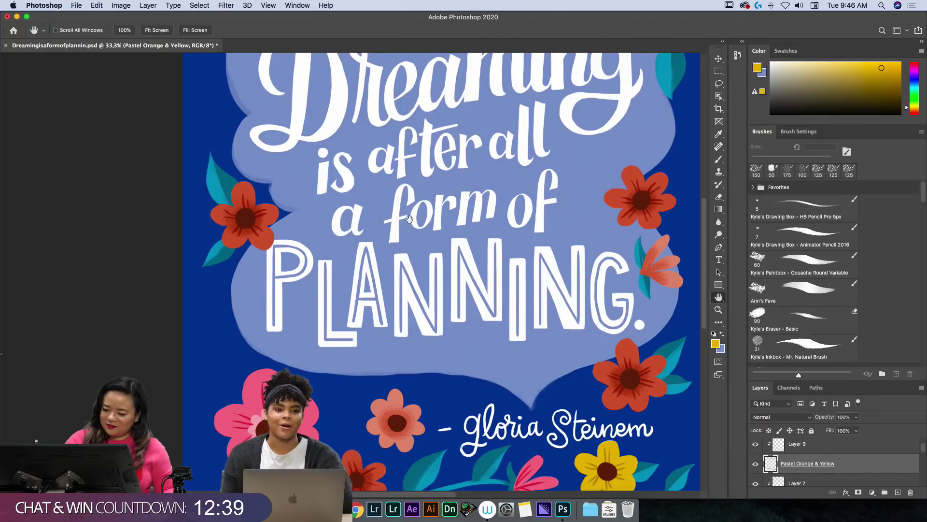
{"action": "key", "text": "b"}
{"action": "mouse_move", "coordinate": [233, 285]}
{"action": "left_mouse_down"}
{"action": "mouse_move", "coordinate": [213, 294]}
{"action": "mouse_move", "coordinate": [237, 307]}
{"action": "mouse_move", "coordinate": [236, 288]}
{"action": "mouse_move", "coordinate": [243, 294]}
{"action": "mouse_move", "coordinate": [226, 278]}
{"action": "mouse_move", "coordinate": [213, 296]}
{"action": "mouse_move", "coordinate": [226, 293]}
{"action": "mouse_move", "coordinate": [239, 289]}
{"action": "left_mouse_up"}
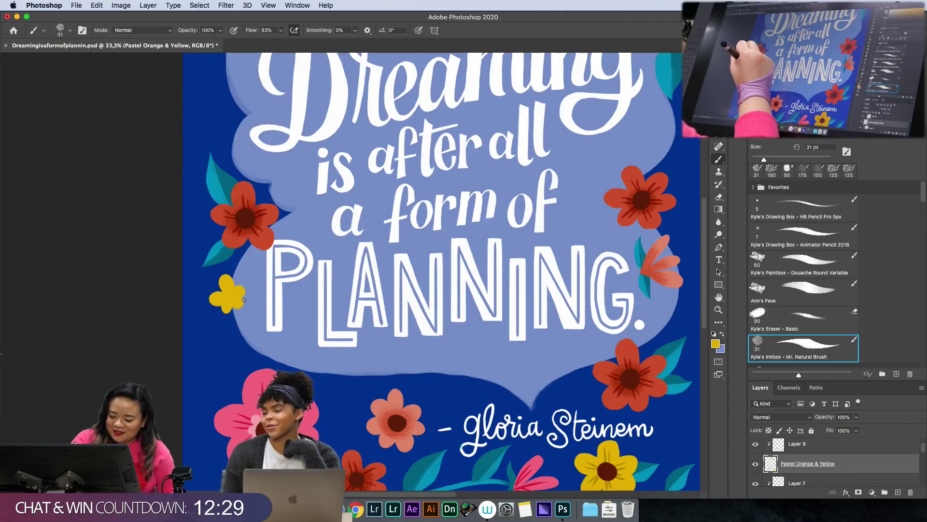
{"action": "mouse_move", "coordinate": [237, 331]}
{"action": "left_mouse_down"}
{"action": "mouse_move", "coordinate": [223, 354]}
{"action": "mouse_move", "coordinate": [237, 358]}
{"action": "mouse_move", "coordinate": [245, 344]}
{"action": "mouse_move", "coordinate": [222, 333]}
{"action": "mouse_move", "coordinate": [236, 331]}
{"action": "mouse_move", "coordinate": [223, 349]}
{"action": "mouse_move", "coordinate": [234, 345]}
{"action": "left_mouse_up"}
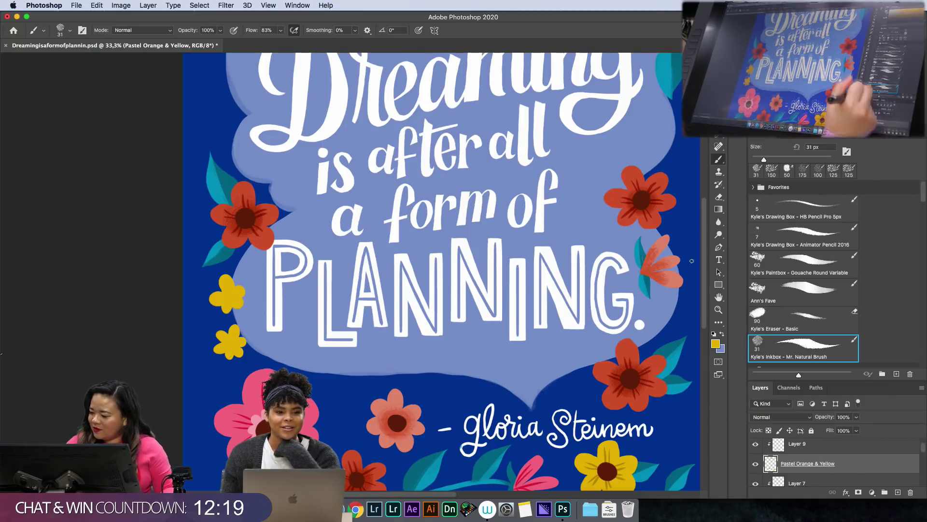
{"action": "mouse_move", "coordinate": [668, 137]}
{"action": "left_mouse_down"}
{"action": "mouse_move", "coordinate": [622, 161]}
{"action": "mouse_move", "coordinate": [597, 189]}
{"action": "left_mouse_up"}
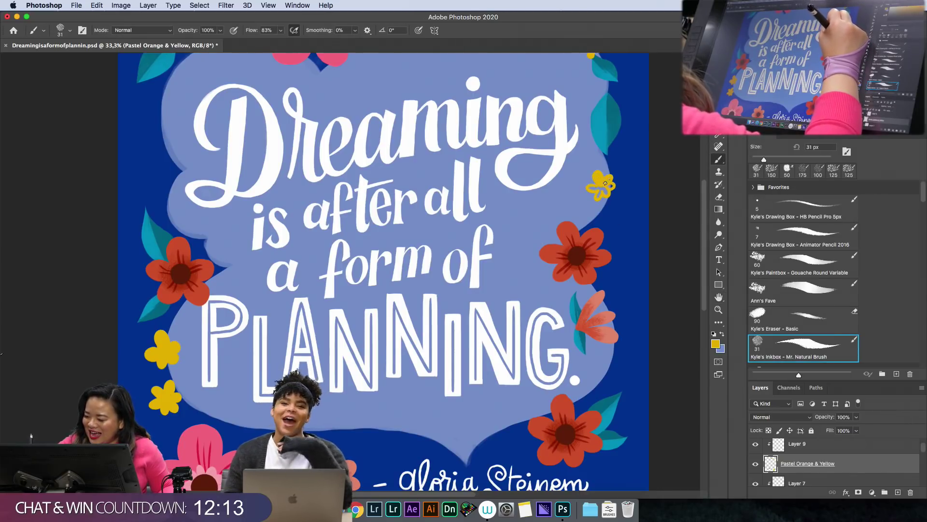
{"action": "mouse_move", "coordinate": [598, 187]}
{"action": "left_mouse_down"}
{"action": "mouse_move", "coordinate": [622, 209]}
{"action": "mouse_move", "coordinate": [604, 216]}
{"action": "mouse_move", "coordinate": [623, 218]}
{"action": "left_mouse_up"}
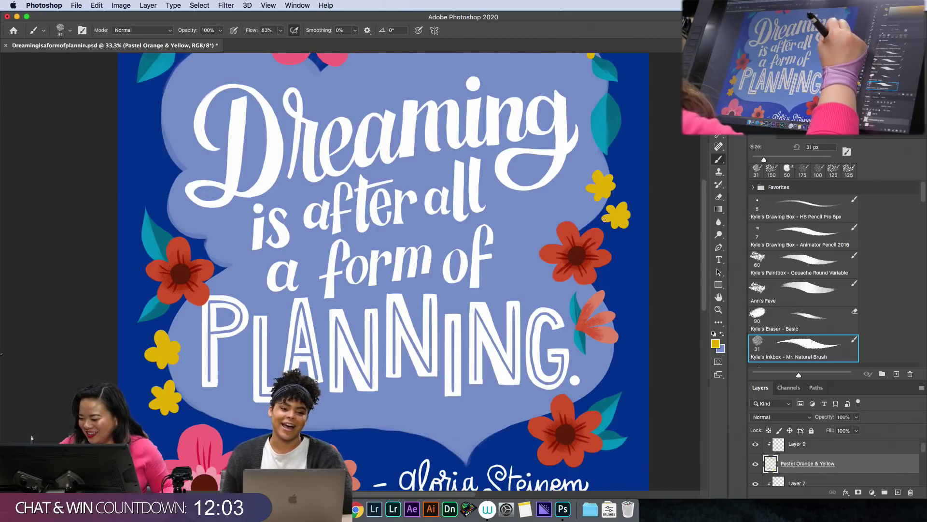
Paint a column of three small yellow flowers along the bubble's edge beside the "D" of "Dreaming".
{"action": "key", "text": "space"}
{"action": "mouse_move", "coordinate": [638, 169]}
{"action": "left_mouse_down"}
{"action": "mouse_move", "coordinate": [642, 232]}
{"action": "mouse_move", "coordinate": [671, 293]}
{"action": "mouse_move", "coordinate": [695, 228]}
{"action": "left_mouse_up"}
{"action": "mouse_move", "coordinate": [208, 197]}
{"action": "left_mouse_down"}
{"action": "mouse_move", "coordinate": [205, 220]}
{"action": "mouse_move", "coordinate": [225, 219]}
{"action": "mouse_move", "coordinate": [220, 207]}
{"action": "mouse_move", "coordinate": [205, 215]}
{"action": "left_mouse_up"}
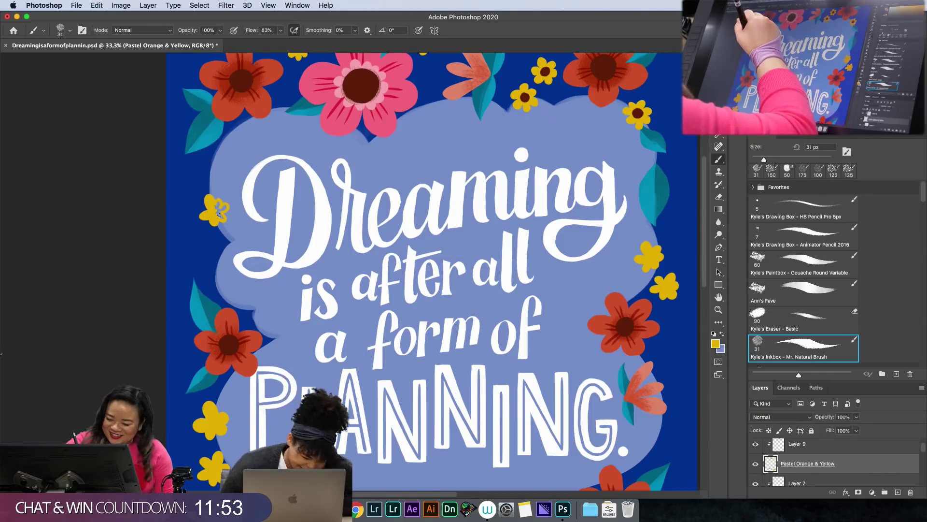
{"action": "left_click_drag", "start_coordinate": [219, 214], "coordinate": [218, 200]}
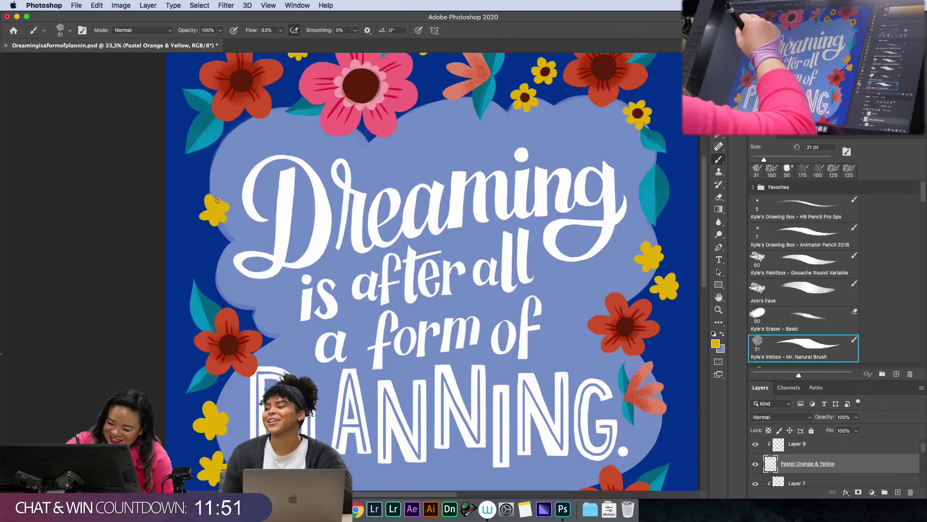
{"action": "mouse_move", "coordinate": [203, 247]}
{"action": "left_mouse_down"}
{"action": "mouse_move", "coordinate": [206, 238]}
{"action": "mouse_move", "coordinate": [211, 248]}
{"action": "mouse_move", "coordinate": [198, 247]}
{"action": "mouse_move", "coordinate": [199, 255]}
{"action": "mouse_move", "coordinate": [217, 253]}
{"action": "left_mouse_up"}
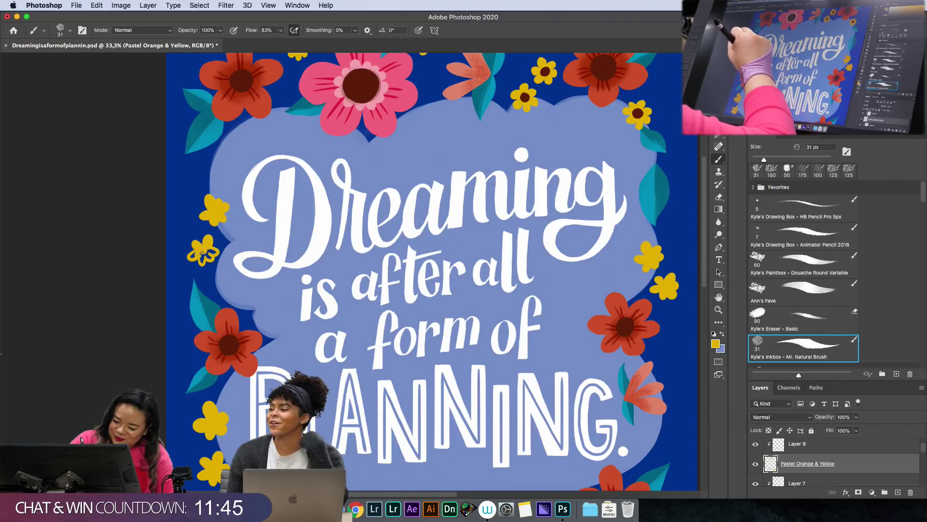
{"action": "left_click_drag", "start_coordinate": [203, 257], "coordinate": [214, 251]}
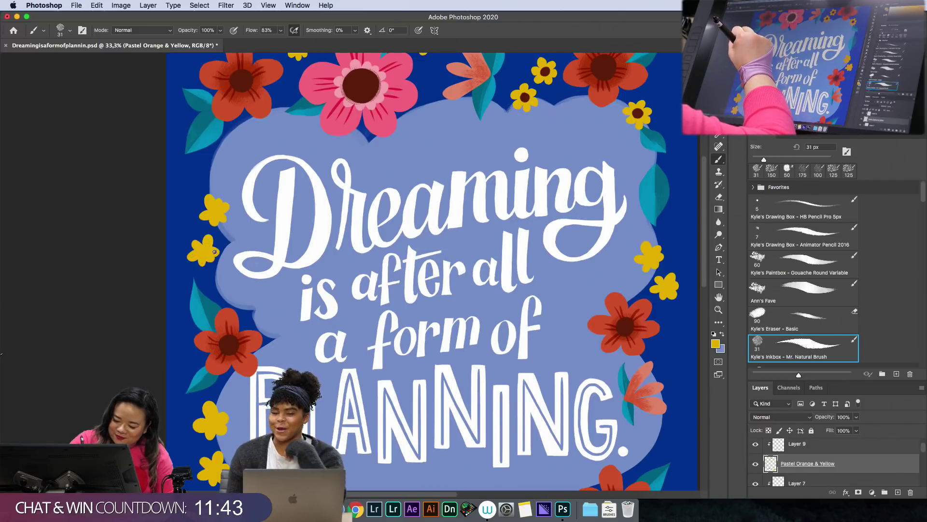
{"action": "mouse_move", "coordinate": [199, 175]}
{"action": "left_mouse_down"}
{"action": "mouse_move", "coordinate": [196, 167]}
{"action": "mouse_move", "coordinate": [192, 184]}
{"action": "mouse_move", "coordinate": [205, 180]}
{"action": "mouse_move", "coordinate": [199, 168]}
{"action": "left_mouse_up"}
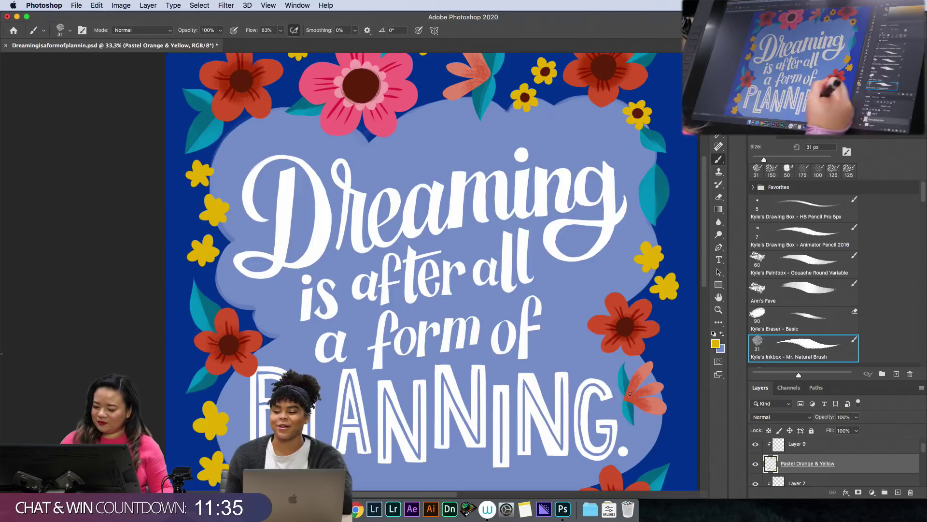
Paint two small yellow flowers beneath the bubble, one between the large pink and coral flowers and one beside the bubble's tail.
{"action": "key", "text": "super+minus"}
{"action": "key", "text": "super+minus"}
{"action": "key", "text": "super+minus"}
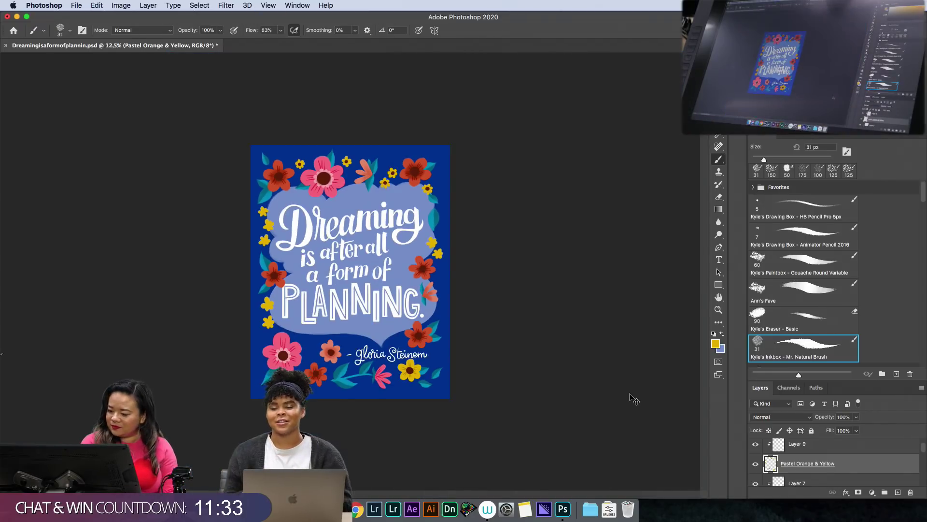
{"action": "key", "text": "super+equal"}
{"action": "key", "text": "super+equal"}
{"action": "key", "text": "super+equal"}
{"action": "key", "text": "space"}
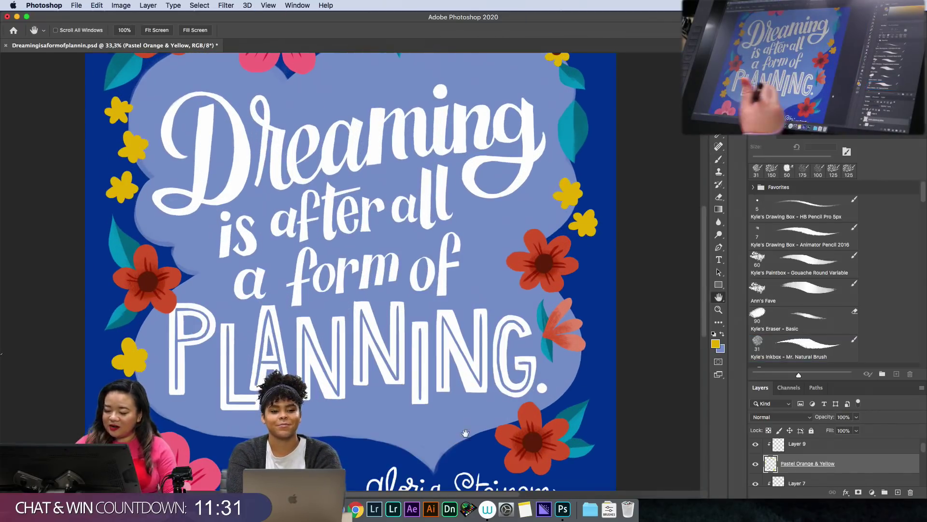
{"action": "mouse_move", "coordinate": [465, 433]}
{"action": "left_mouse_down"}
{"action": "mouse_move", "coordinate": [531, 288]}
{"action": "mouse_move", "coordinate": [530, 261]}
{"action": "left_mouse_up"}
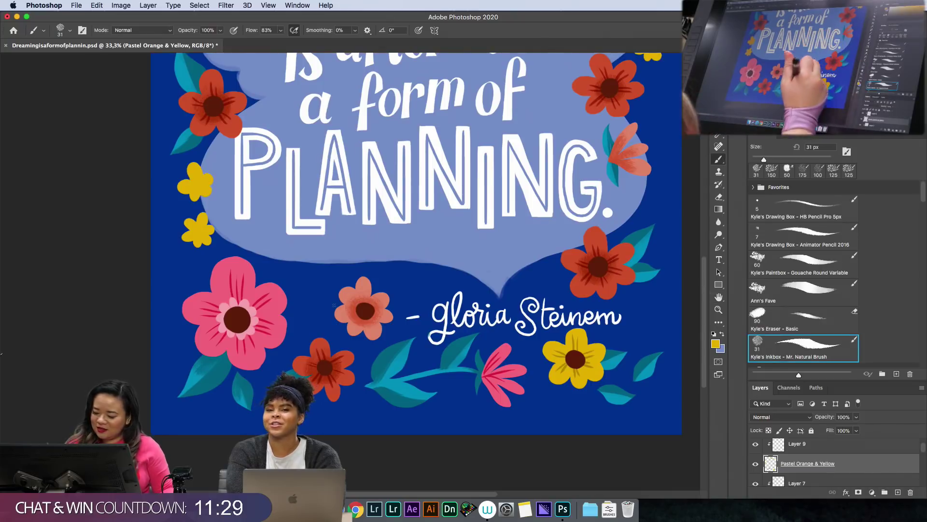
{"action": "mouse_move", "coordinate": [313, 266]}
{"action": "left_mouse_down"}
{"action": "mouse_move", "coordinate": [301, 274]}
{"action": "mouse_move", "coordinate": [312, 292]}
{"action": "mouse_move", "coordinate": [317, 279]}
{"action": "left_mouse_up"}
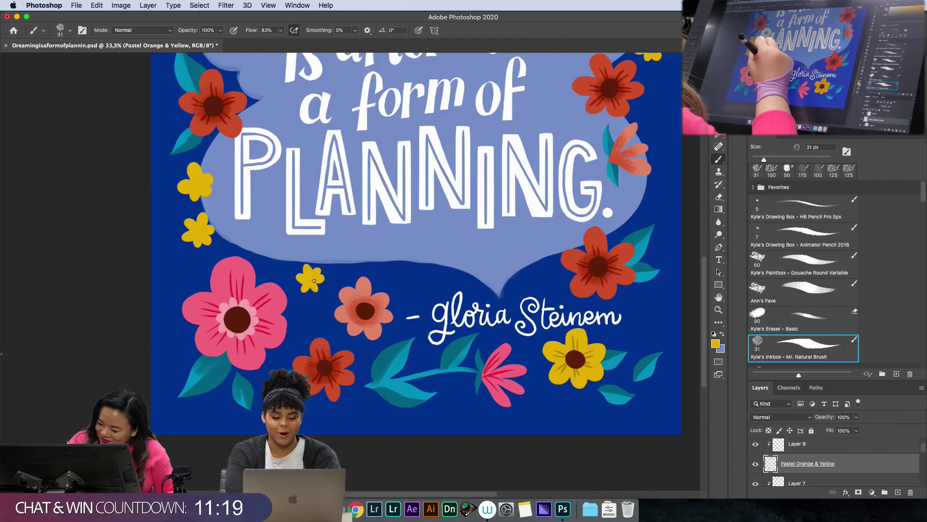
{"action": "mouse_move", "coordinate": [534, 267]}
{"action": "left_mouse_down"}
{"action": "mouse_move", "coordinate": [541, 254]}
{"action": "mouse_move", "coordinate": [526, 258]}
{"action": "mouse_move", "coordinate": [522, 271]}
{"action": "mouse_move", "coordinate": [541, 269]}
{"action": "mouse_move", "coordinate": [530, 270]}
{"action": "left_mouse_up"}
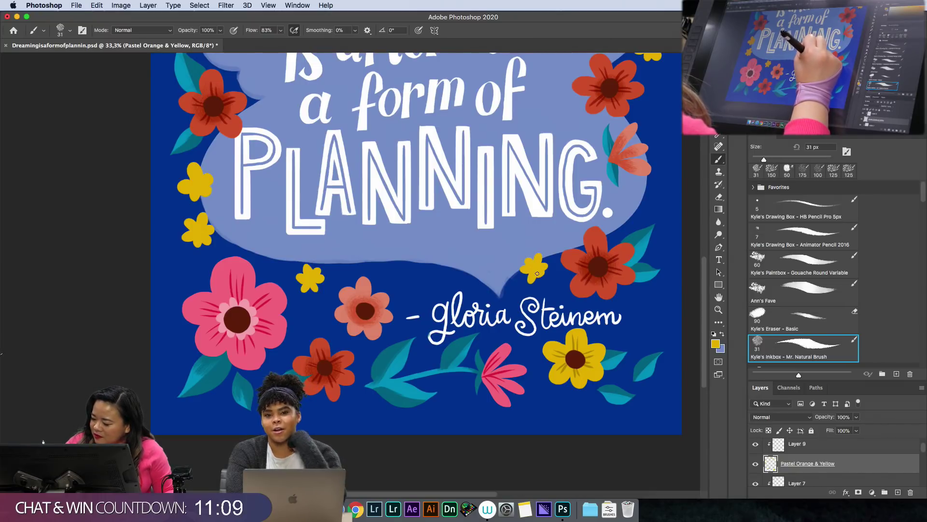
Sample the dark brown of a small flower's center and, on the Middles layer, paint centers on the three yellow flowers beside "Dreaming".
{"action": "key", "text": "space"}
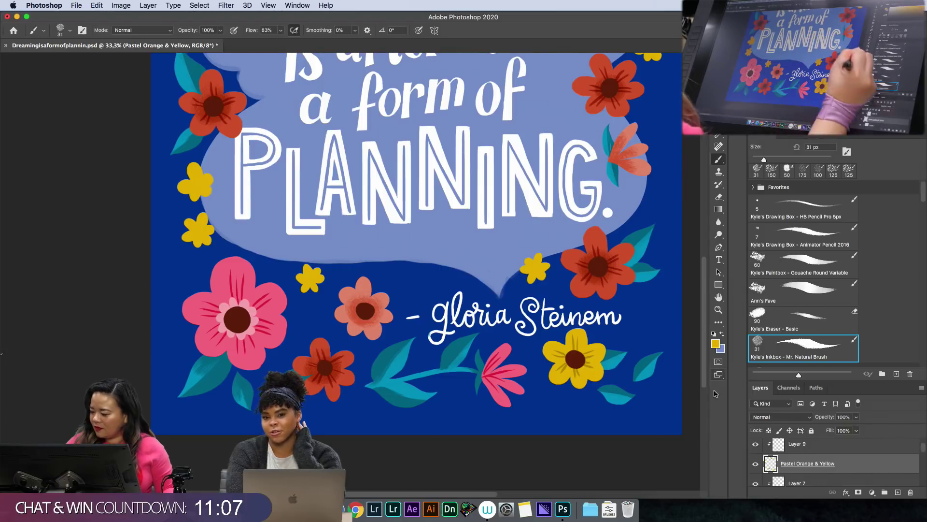
{"action": "left_click_drag", "start_coordinate": [637, 111], "coordinate": [602, 432]}
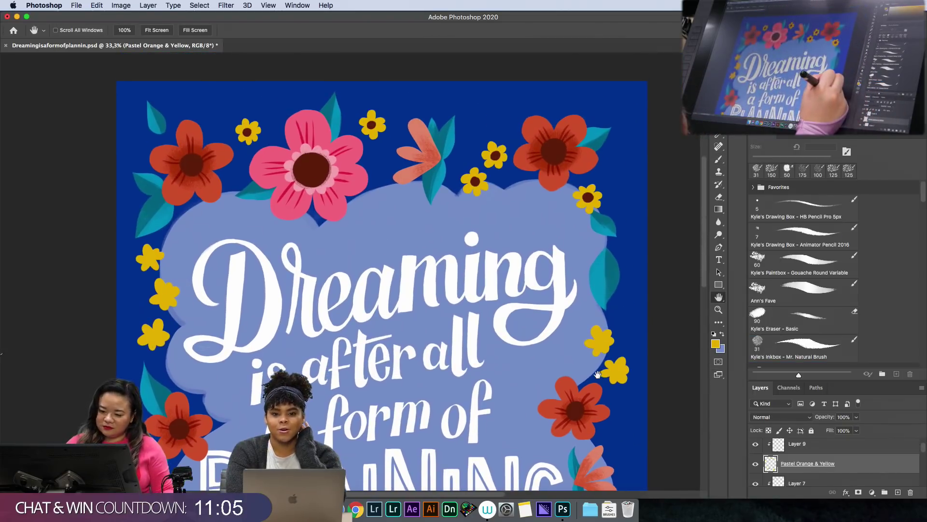
{"action": "left_click", "coordinate": [588, 198], "text": "alt"}
{"action": "key", "text": "space"}
{"action": "left_click_drag", "start_coordinate": [515, 352], "coordinate": [547, 186]}
{"action": "left_click_drag", "start_coordinate": [923, 455], "coordinate": [923, 450]}
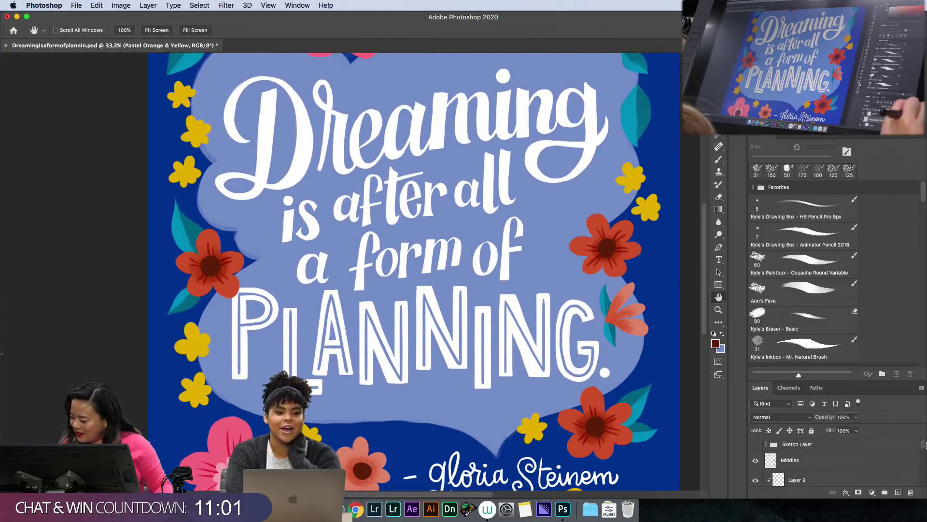
{"action": "left_click", "coordinate": [843, 460]}
{"action": "key", "text": "b"}
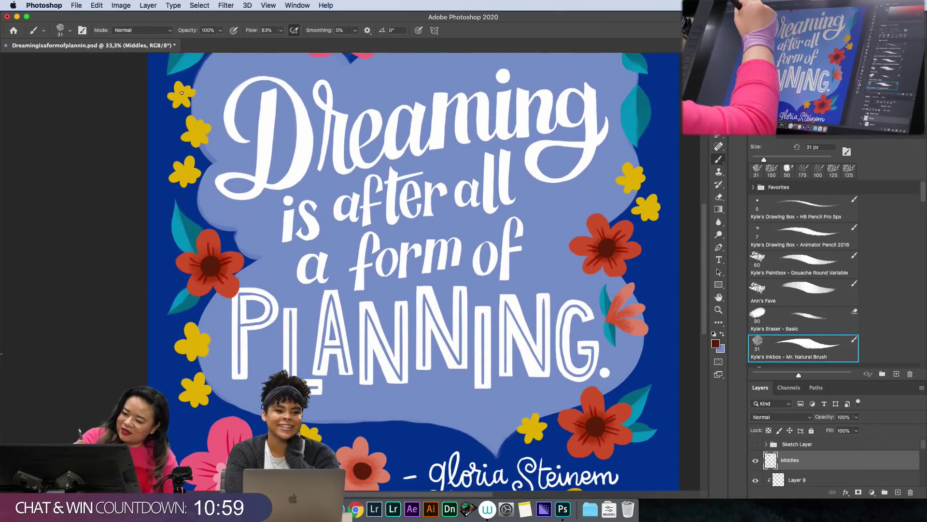
{"action": "left_click_drag", "start_coordinate": [179, 94], "coordinate": [181, 96]}
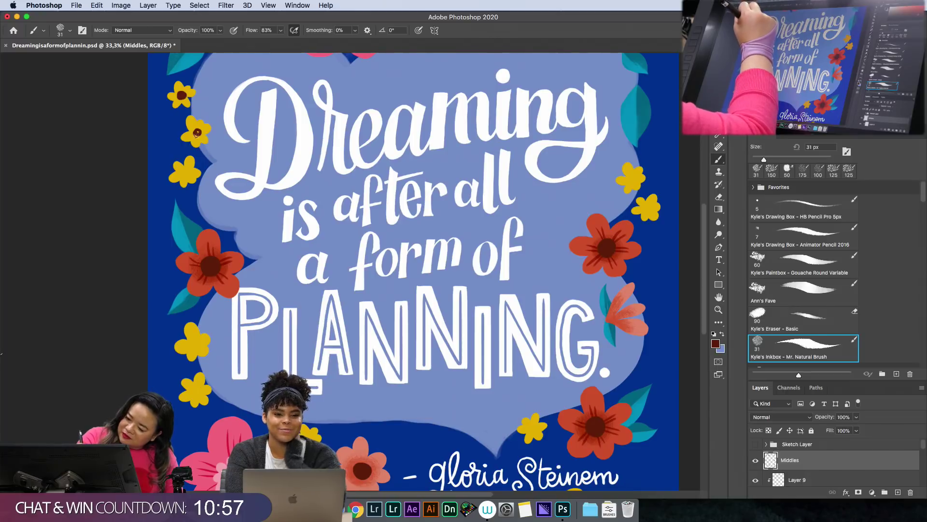
{"action": "left_click_drag", "start_coordinate": [196, 130], "coordinate": [197, 132]}
{"action": "left_click_drag", "start_coordinate": [185, 172], "coordinate": [185, 174]}
Paint dark brown centers on the yellow flowers beside "PLANNING", beneath the bubble and above the upper red flower on the opposite edge.
{"action": "left_click_drag", "start_coordinate": [194, 342], "coordinate": [196, 345]}
{"action": "left_click_drag", "start_coordinate": [198, 389], "coordinate": [196, 392]}
{"action": "left_click_drag", "start_coordinate": [533, 428], "coordinate": [531, 429]}
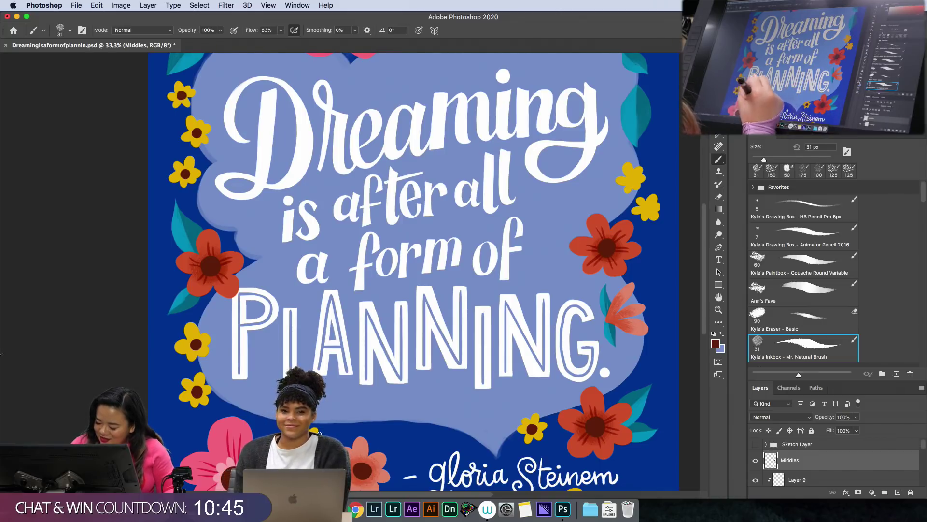
{"action": "left_click_drag", "start_coordinate": [604, 296], "coordinate": [475, 434]}
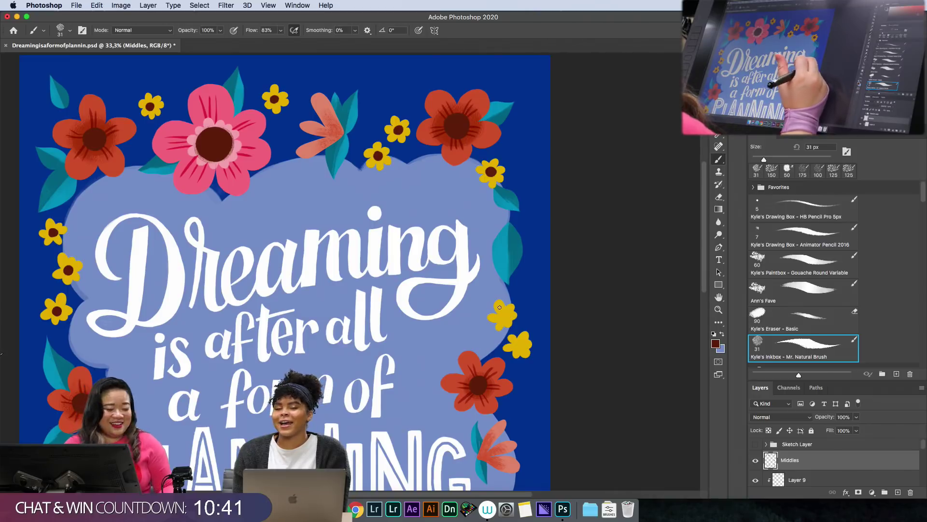
{"action": "left_click_drag", "start_coordinate": [501, 315], "coordinate": [520, 346]}
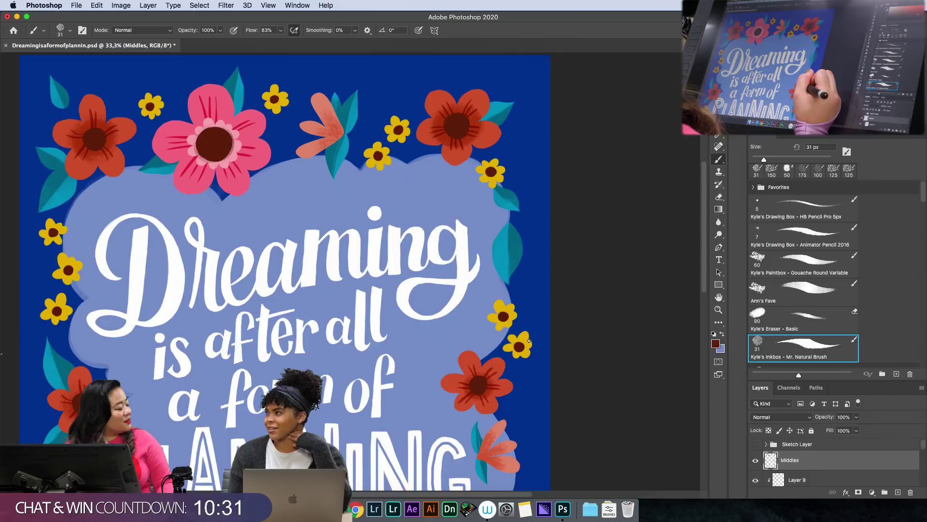
Sample the petal yellow and, on the Pastel Orange & Yellow layer, paint one flower on the bubble's lower edge and a smaller one by the "g" of "Dreaming".
{"action": "key", "text": "super+minus"}
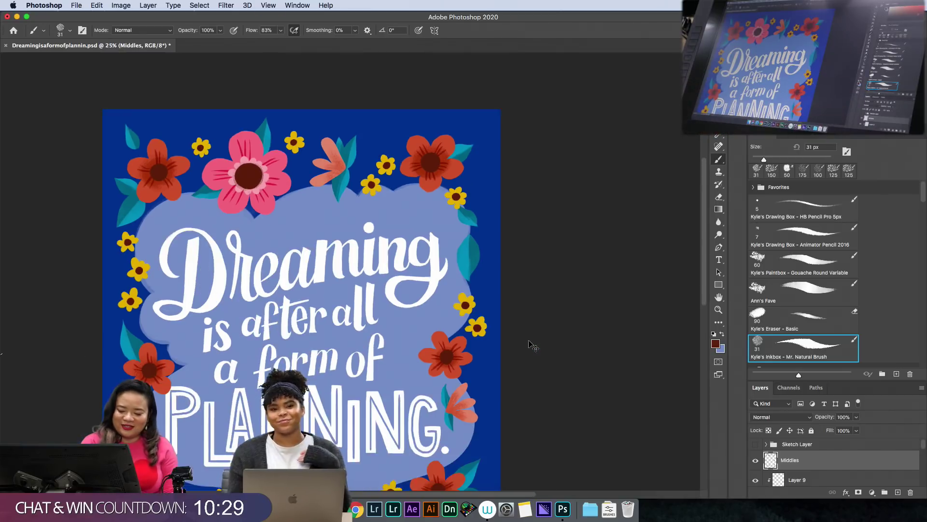
{"action": "key", "text": "super+minus"}
{"action": "key", "text": "super+equal"}
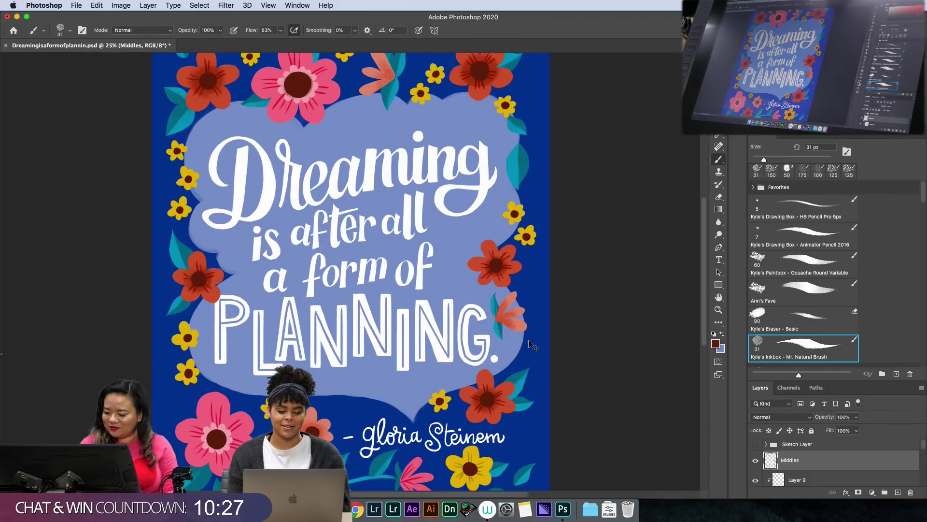
{"action": "key", "text": "super+equal"}
{"action": "key", "text": "space"}
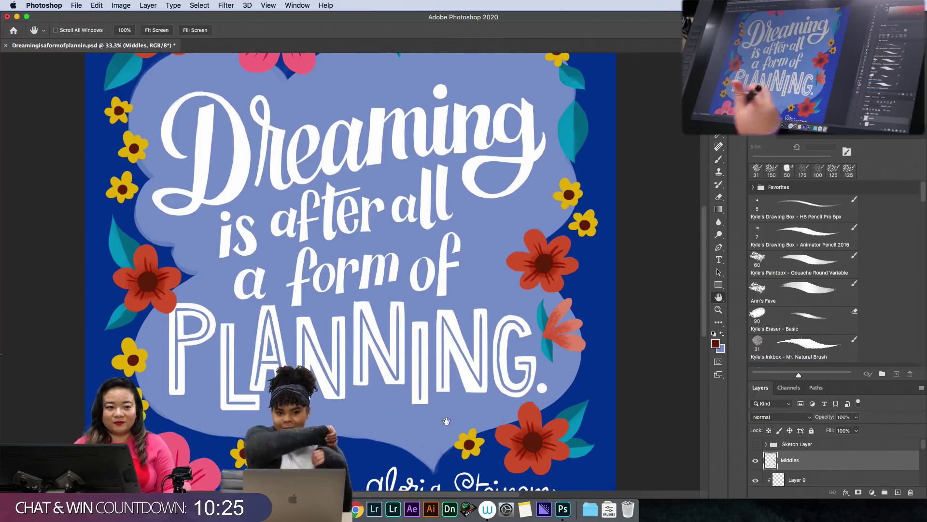
{"action": "left_click_drag", "start_coordinate": [454, 399], "coordinate": [464, 341]}
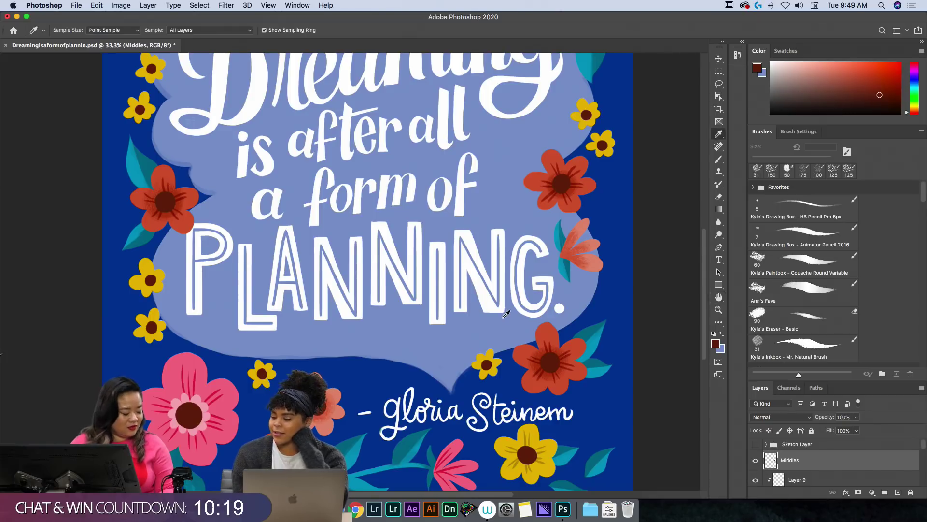
{"action": "key", "text": "i"}
{"action": "left_click", "coordinate": [497, 360]}
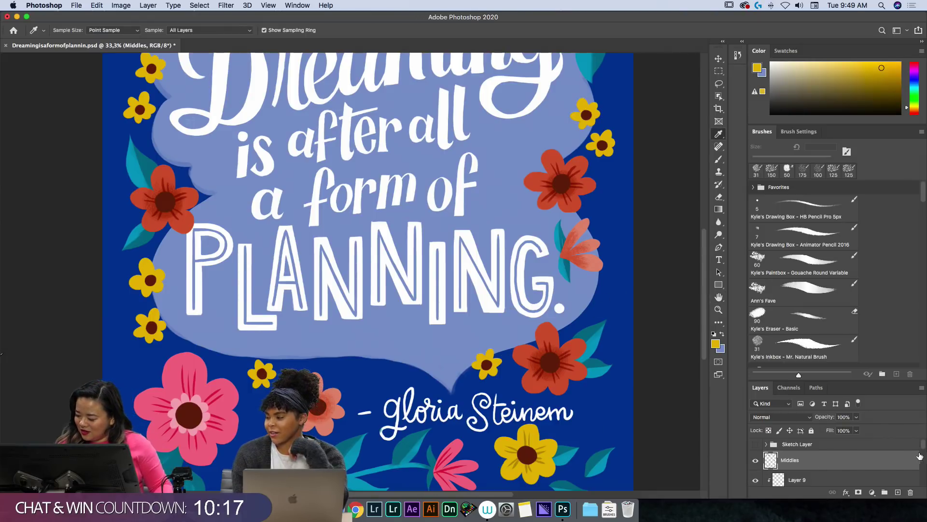
{"action": "scroll", "coordinate": [919, 456], "scroll_direction": "down", "scroll_amount": 5}
{"action": "left_click", "coordinate": [899, 453]}
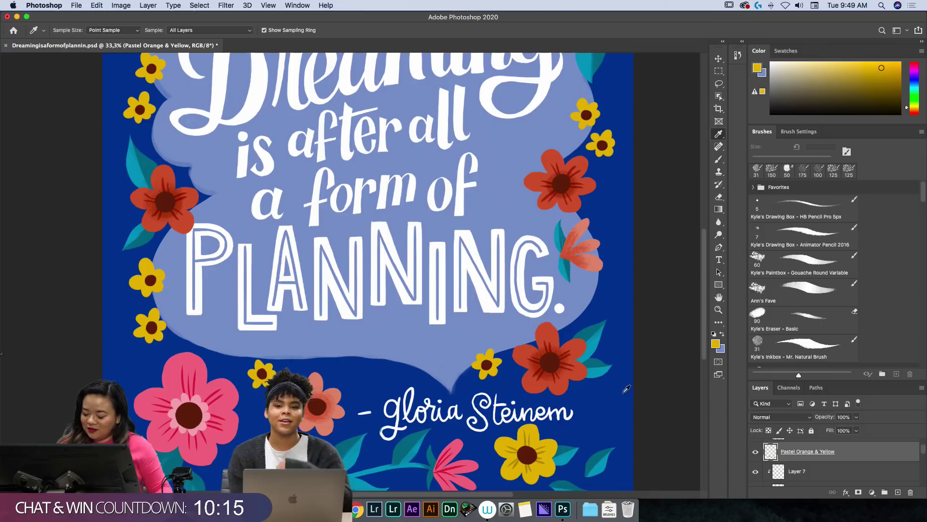
{"action": "key", "text": "b"}
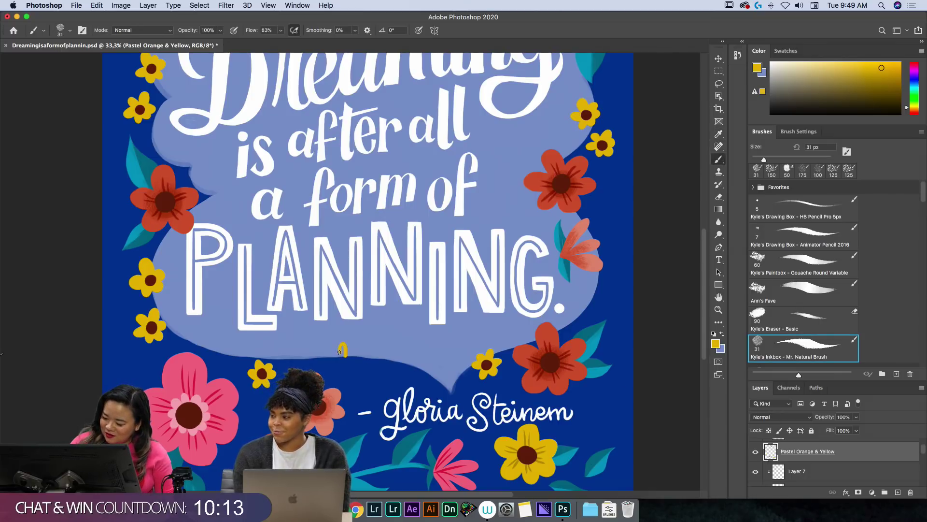
{"action": "mouse_move", "coordinate": [339, 364]}
{"action": "left_mouse_down"}
{"action": "mouse_move", "coordinate": [350, 361]}
{"action": "mouse_move", "coordinate": [342, 358]}
{"action": "left_mouse_up"}
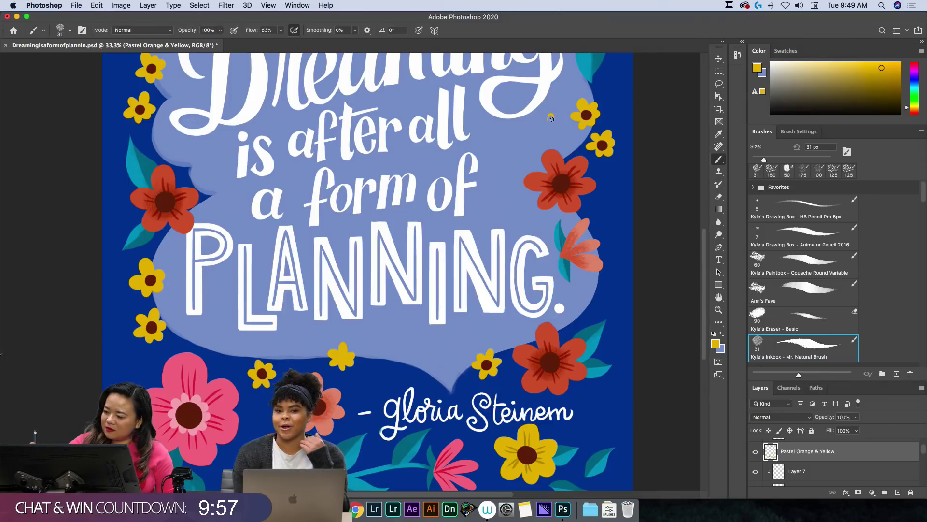
{"action": "left_click_drag", "start_coordinate": [552, 119], "coordinate": [546, 127]}
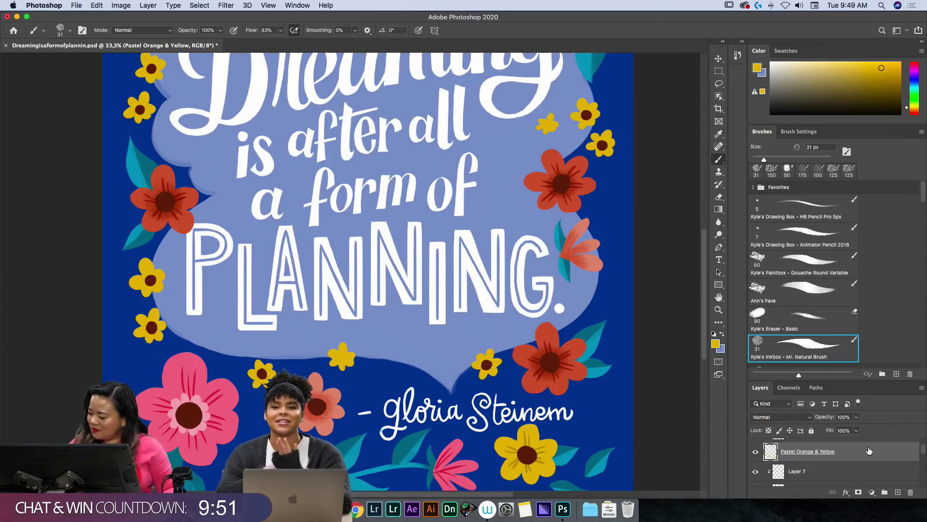
On the Middles layer, sample the dark brown flower center and paint centers on the two newest yellow flowers.
{"action": "scroll", "coordinate": [923, 454], "scroll_direction": "up", "scroll_amount": 3}
{"action": "left_click", "coordinate": [901, 459]}
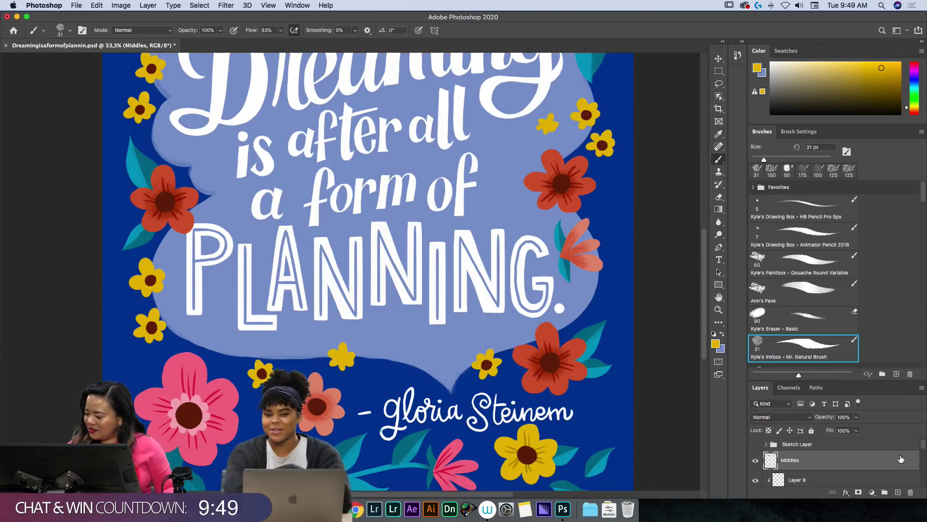
{"action": "key", "text": "i"}
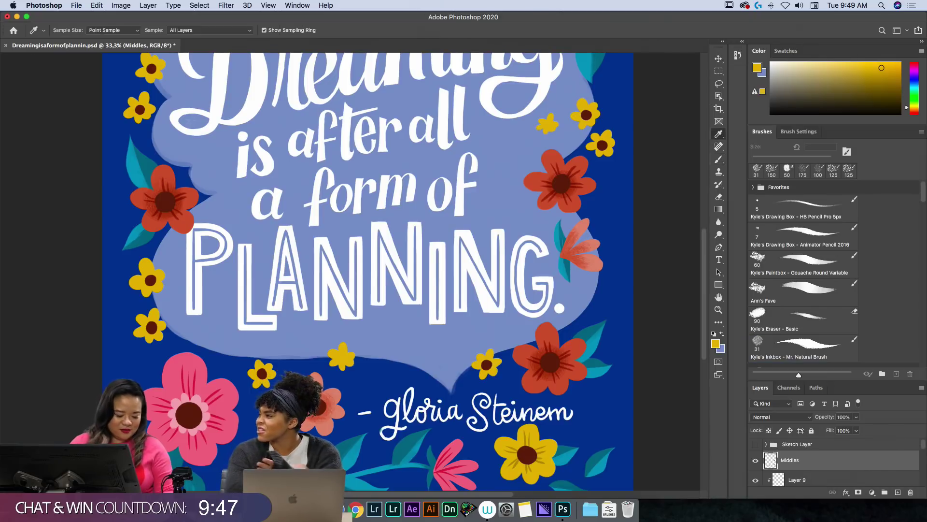
{"action": "left_click", "coordinate": [265, 370]}
{"action": "key", "text": "b"}
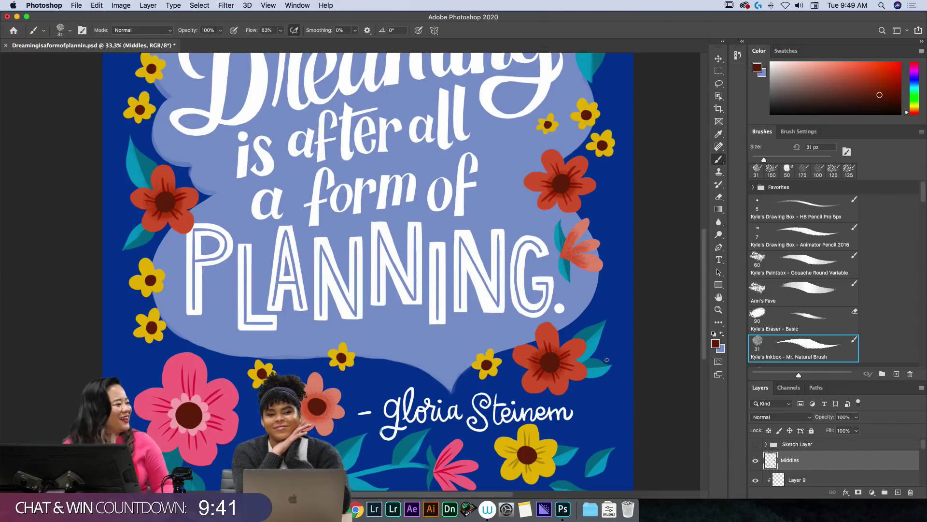
Examine the whole poster and its upper half for remaining gaps around the lettering bubble.
{"action": "key", "text": "space"}
{"action": "mouse_move", "coordinate": [576, 317]}
{"action": "left_mouse_down"}
{"action": "mouse_move", "coordinate": [586, 205]}
{"action": "mouse_move", "coordinate": [584, 476]}
{"action": "mouse_move", "coordinate": [547, 302]}
{"action": "left_mouse_up"}
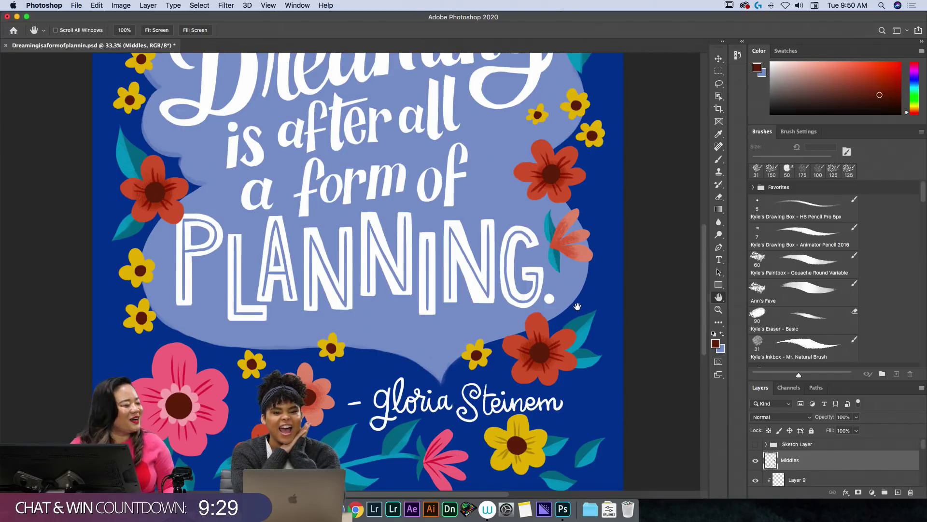
{"action": "key", "text": "super+minus"}
{"action": "key", "text": "super+minus"}
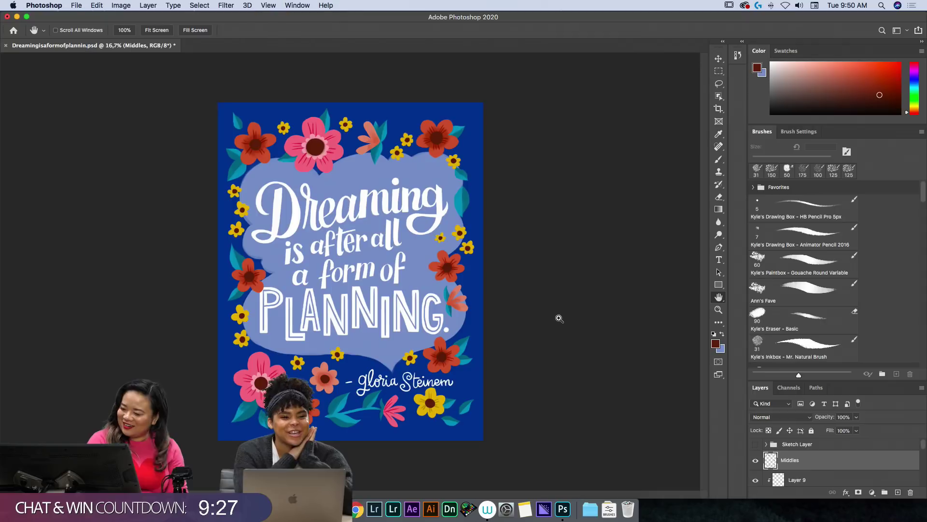
{"action": "key", "text": "super+plus"}
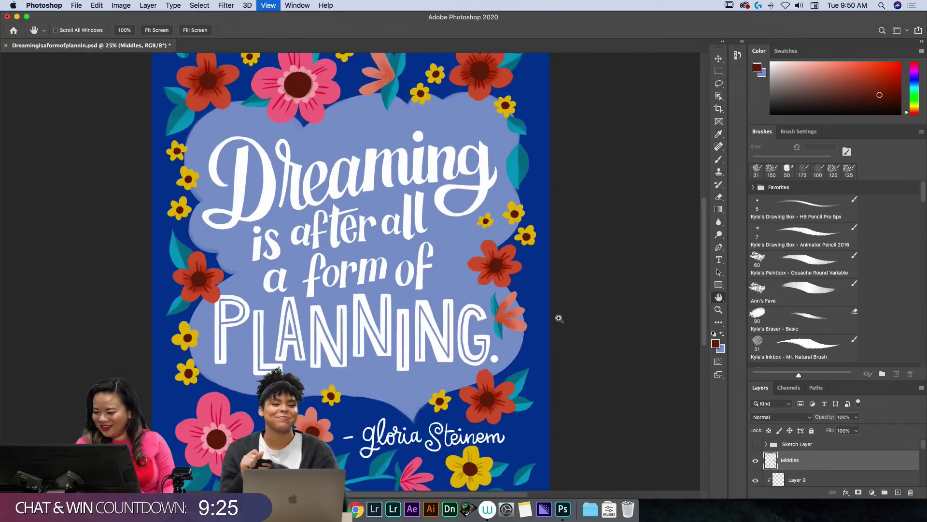
{"action": "key", "text": "super+minus"}
{"action": "key", "text": "super+minus"}
{"action": "key", "text": "super+plus"}
{"action": "key", "text": "super+plus"}
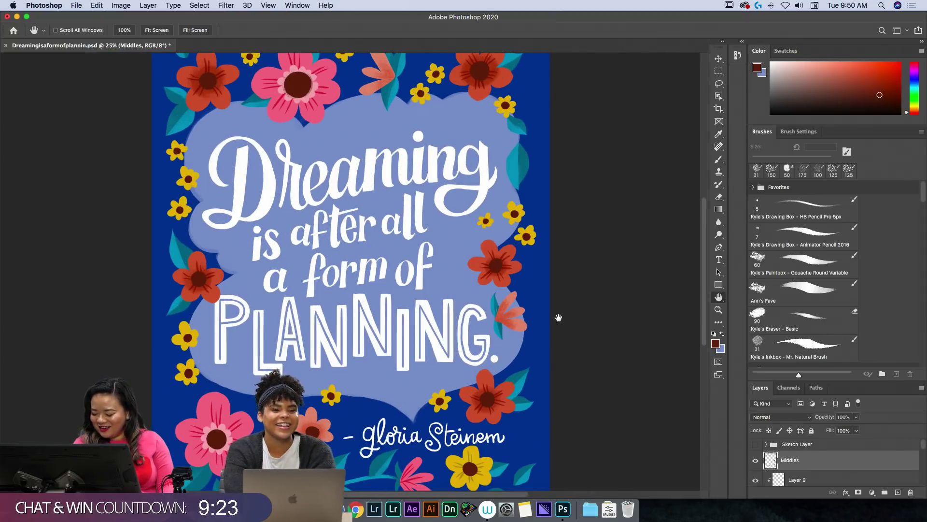
{"action": "left_click_drag", "start_coordinate": [532, 280], "coordinate": [566, 363]}
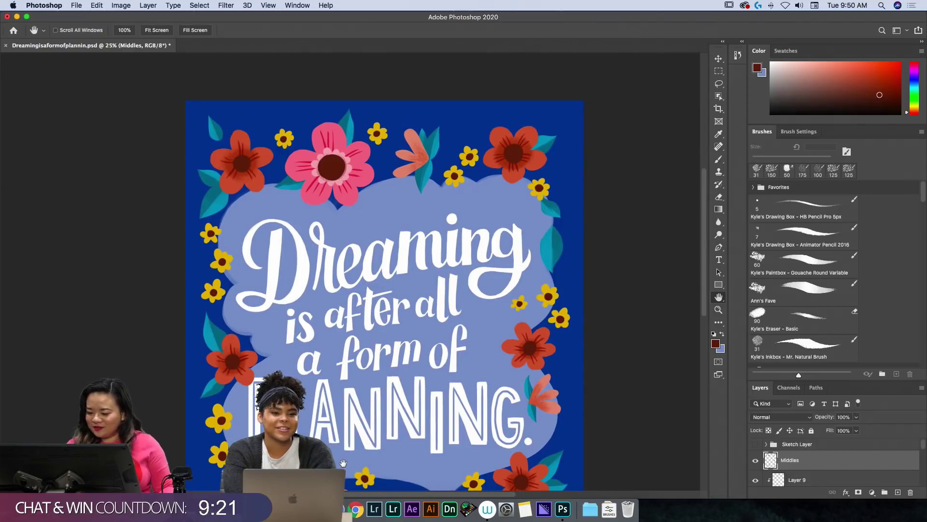
Sample the petal yellow and, on the Pastel Orange & Yellow layer, paint a small flower inside the bubble's upper edge above "Dreaming".
{"action": "key", "text": "super+plus"}
{"action": "key", "text": "i"}
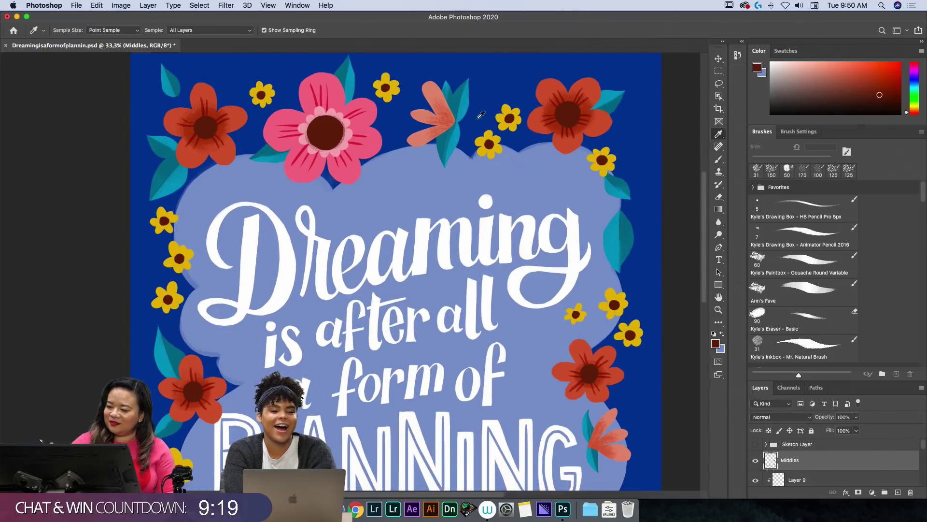
{"action": "left_click", "coordinate": [511, 113]}
{"action": "key", "text": "b"}
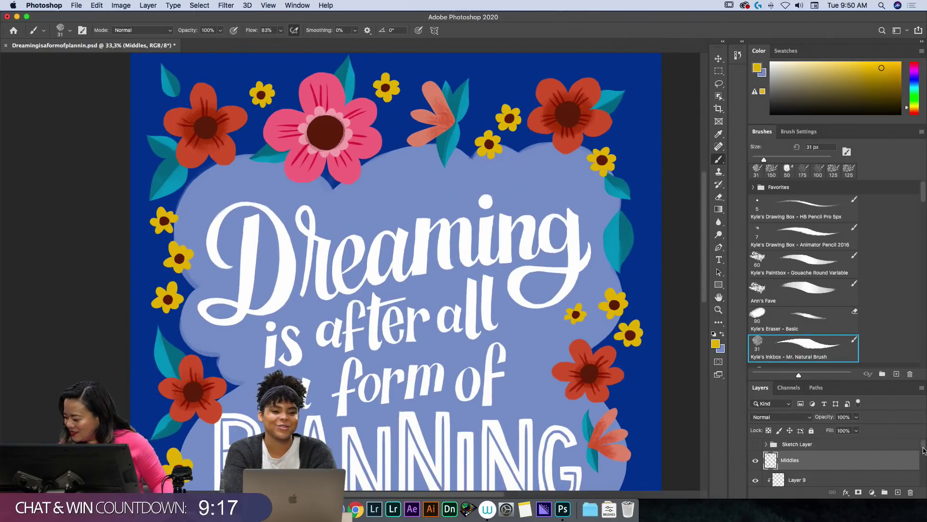
{"action": "left_click_drag", "start_coordinate": [923, 447], "coordinate": [923, 449]}
{"action": "left_click", "coordinate": [882, 478]}
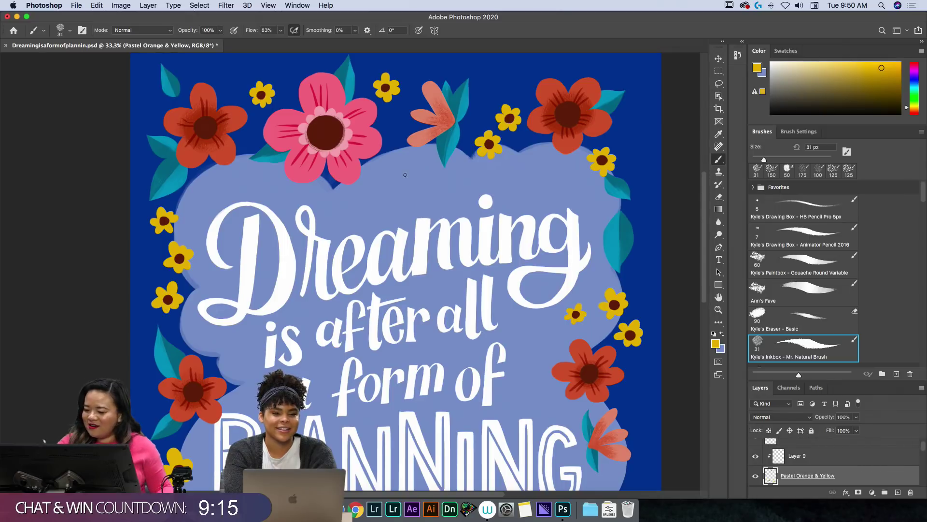
{"action": "mouse_move", "coordinate": [405, 174]}
{"action": "left_mouse_down"}
{"action": "mouse_move", "coordinate": [404, 164]}
{"action": "mouse_move", "coordinate": [405, 187]}
{"action": "mouse_move", "coordinate": [403, 169]}
{"action": "mouse_move", "coordinate": [394, 173]}
{"action": "mouse_move", "coordinate": [405, 183]}
{"action": "left_mouse_up"}
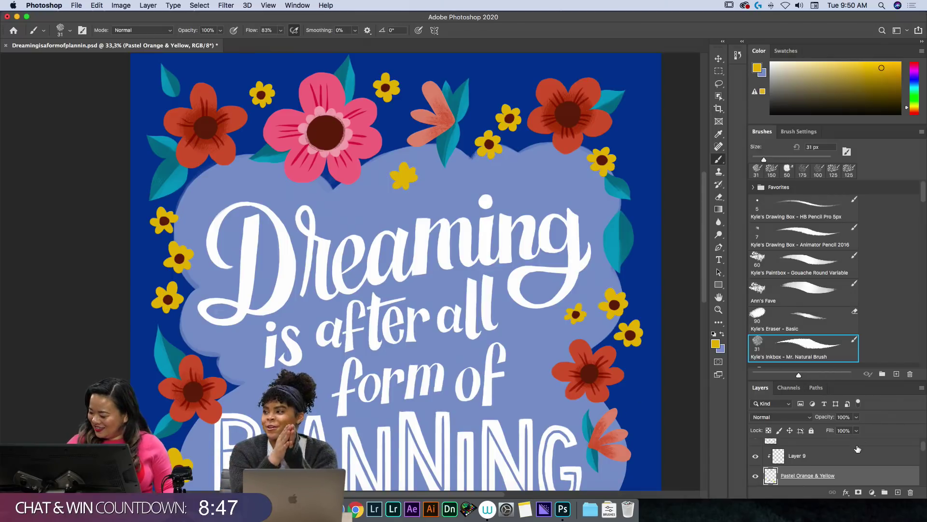
On the Middles layer, sample the dark brown flower center and paint a center on the new yellow flower above "Dreaming".
{"action": "scroll", "coordinate": [919, 453], "scroll_direction": "up", "scroll_amount": 1}
{"action": "left_click", "coordinate": [898, 460]}
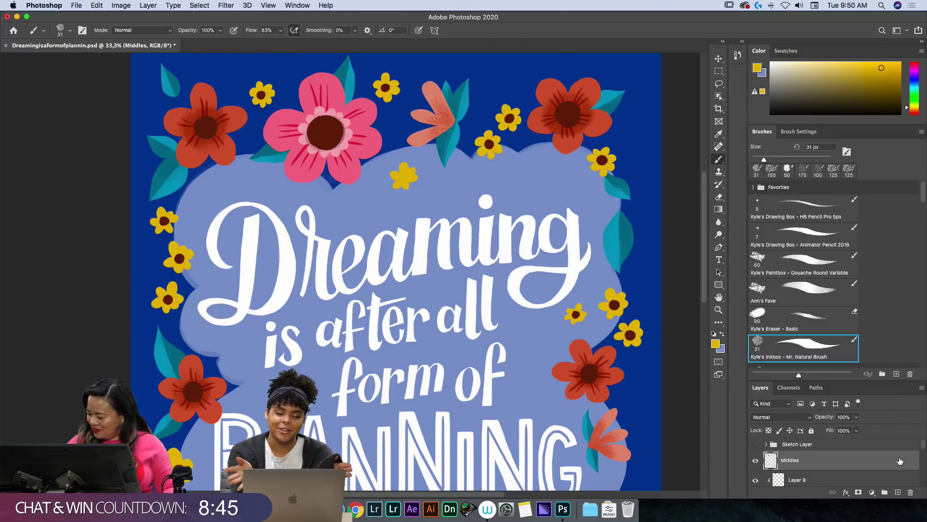
{"action": "left_click", "coordinate": [261, 94], "text": "alt"}
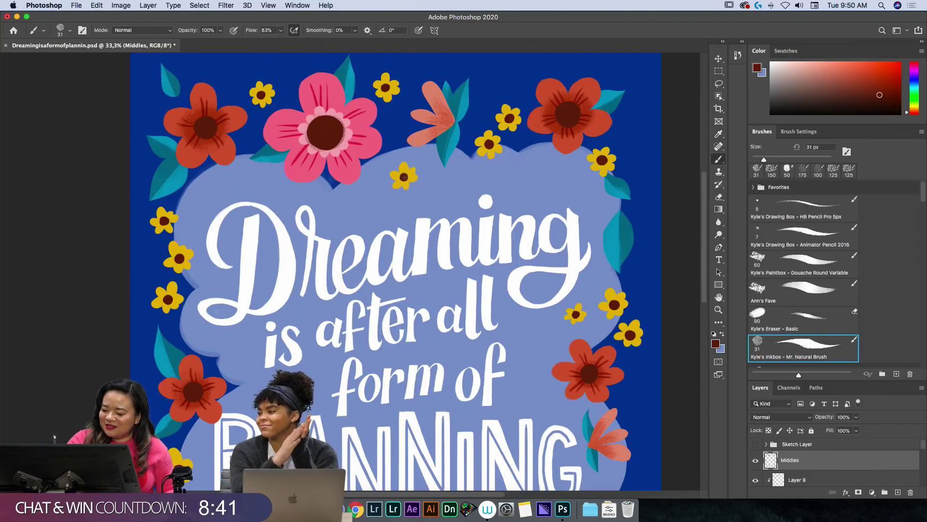
On Layer 9, sample the darker yellow of the large yellow flower's petal lines and paint petal details on the small yellow flowers.
{"action": "key", "text": "i"}
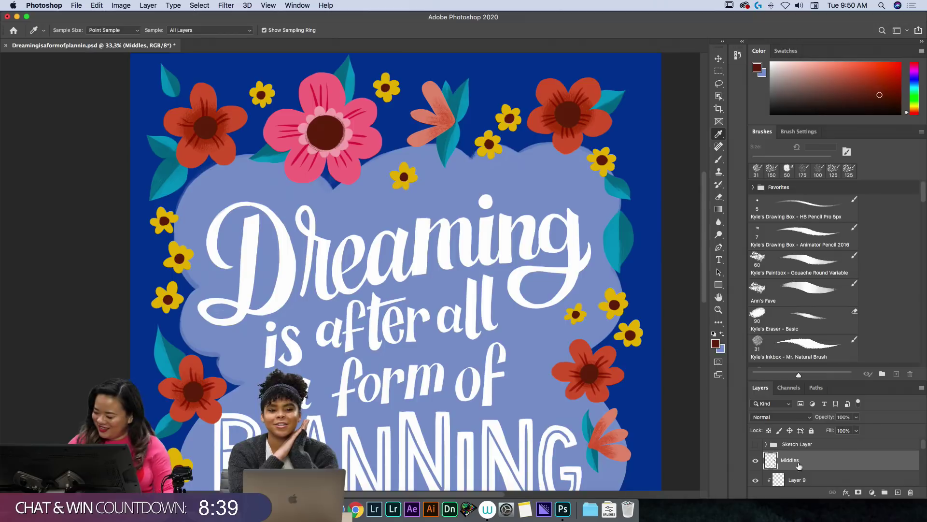
{"action": "scroll", "coordinate": [918, 448], "scroll_direction": "down", "scroll_amount": 2}
{"action": "left_click", "coordinate": [897, 459]}
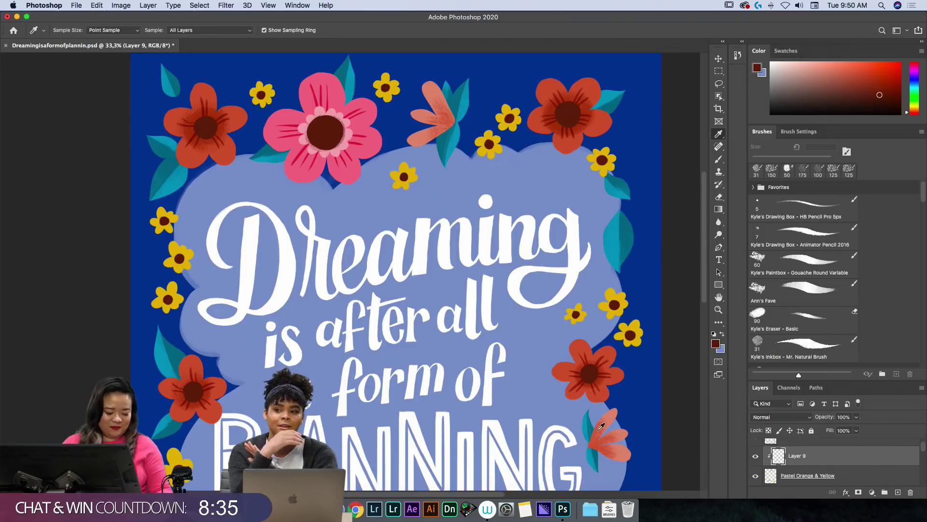
{"action": "key", "text": "h"}
{"action": "scroll", "coordinate": [600, 433], "scroll_direction": "down", "scroll_amount": 10}
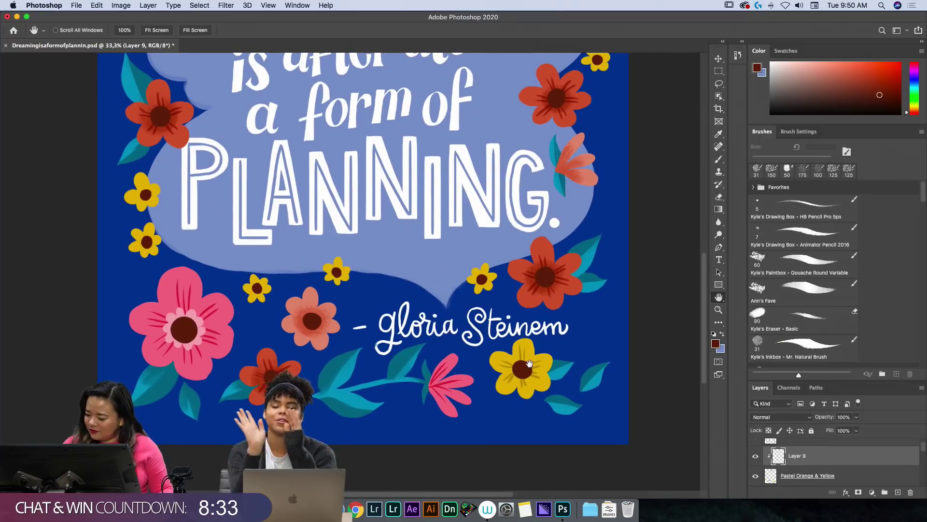
{"action": "key", "text": "i"}
{"action": "left_click", "coordinate": [540, 358]}
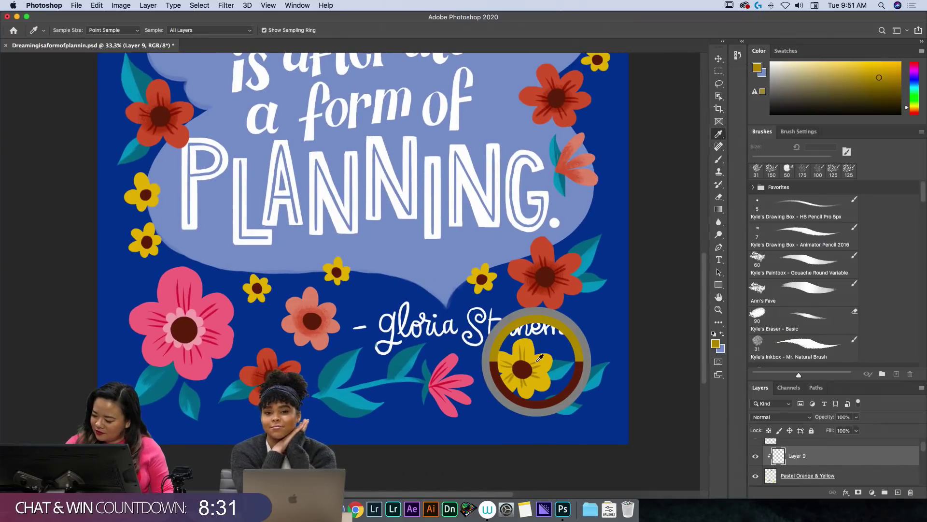
{"action": "key", "text": "b"}
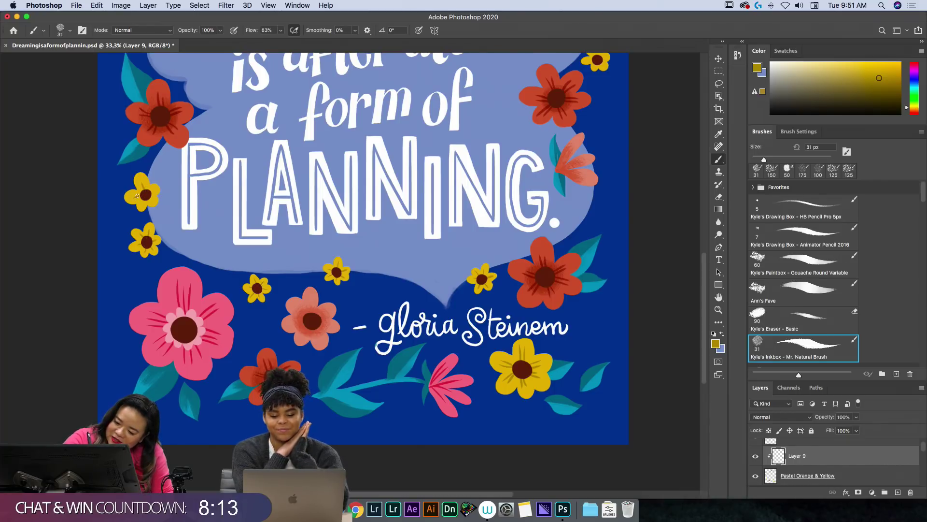
{"action": "key", "text": "h"}
{"action": "mouse_move", "coordinate": [617, 109]}
{"action": "left_mouse_down"}
{"action": "mouse_move", "coordinate": [599, 241]}
{"action": "mouse_move", "coordinate": [573, 286]}
{"action": "left_mouse_up"}
{"action": "key", "text": "b"}
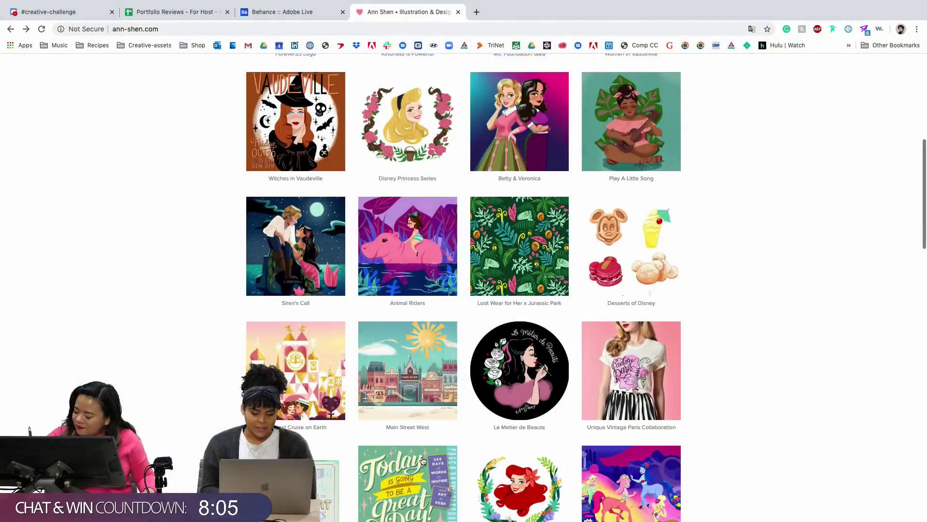
Browse the illustrator's online portfolio grid of lettering, greeting card and character artwork.
{"action": "scroll", "coordinate": [424, 462], "scroll_direction": "up", "scroll_amount": 5}
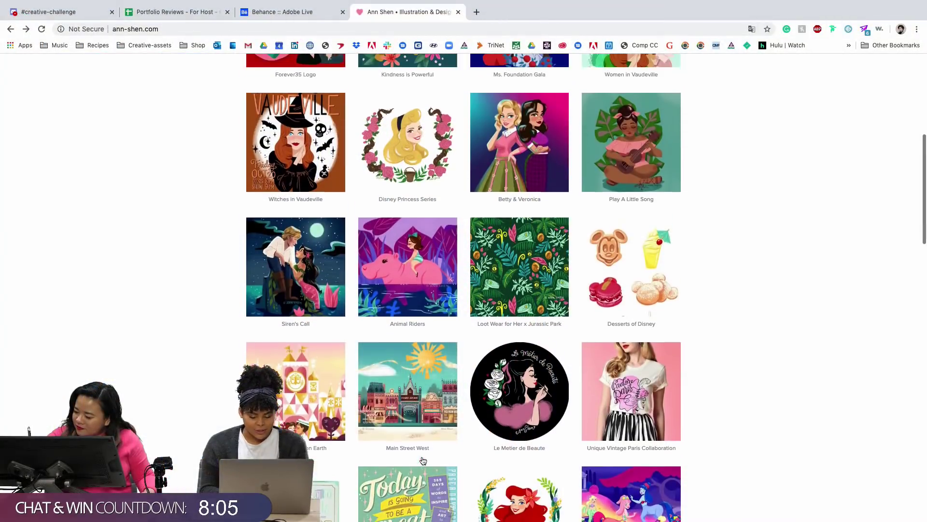
{"action": "scroll", "coordinate": [423, 462], "scroll_direction": "up", "scroll_amount": 4}
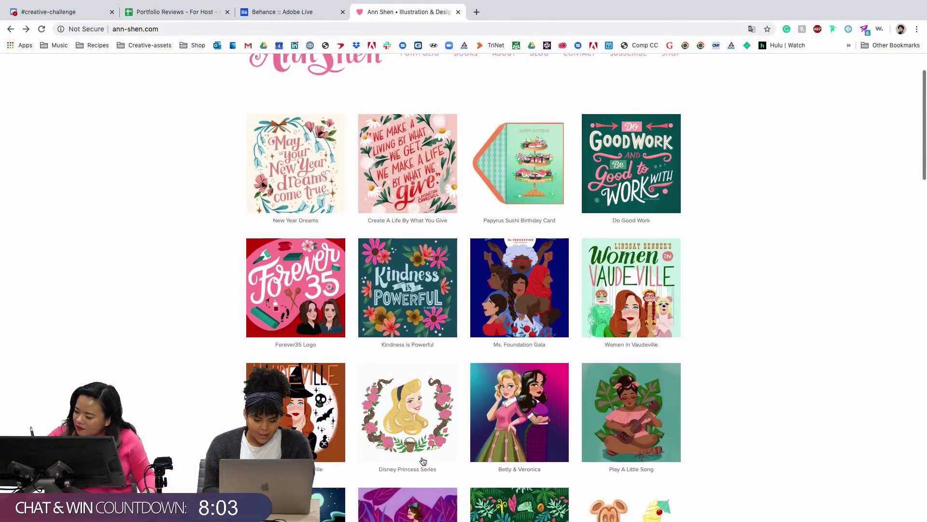
{"action": "scroll", "coordinate": [423, 461], "scroll_direction": "down", "scroll_amount": 3}
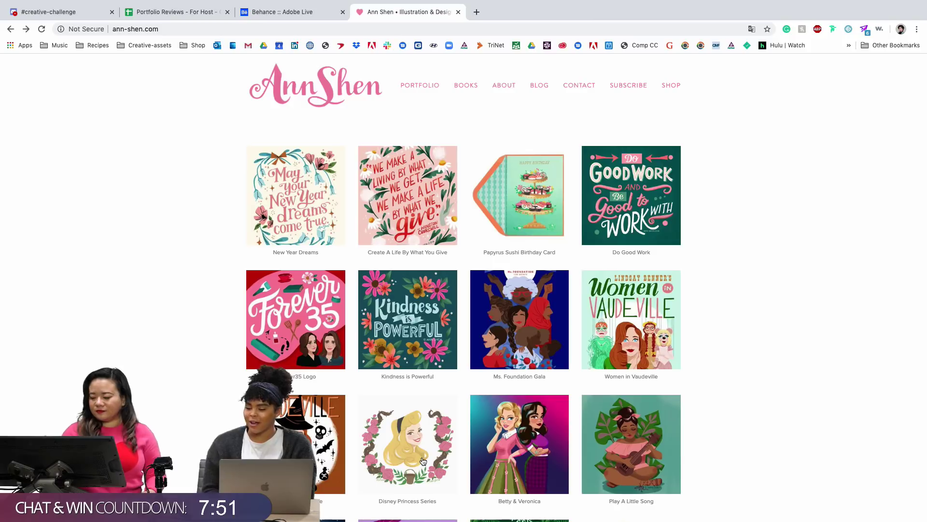
{"action": "scroll", "coordinate": [423, 462], "scroll_direction": "down", "scroll_amount": 3}
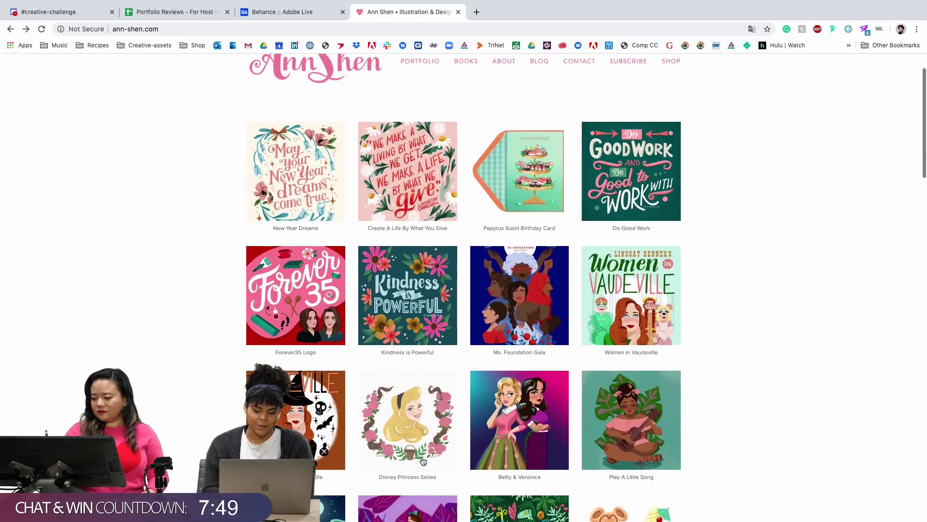
{"action": "scroll", "coordinate": [423, 461], "scroll_direction": "down", "scroll_amount": 5}
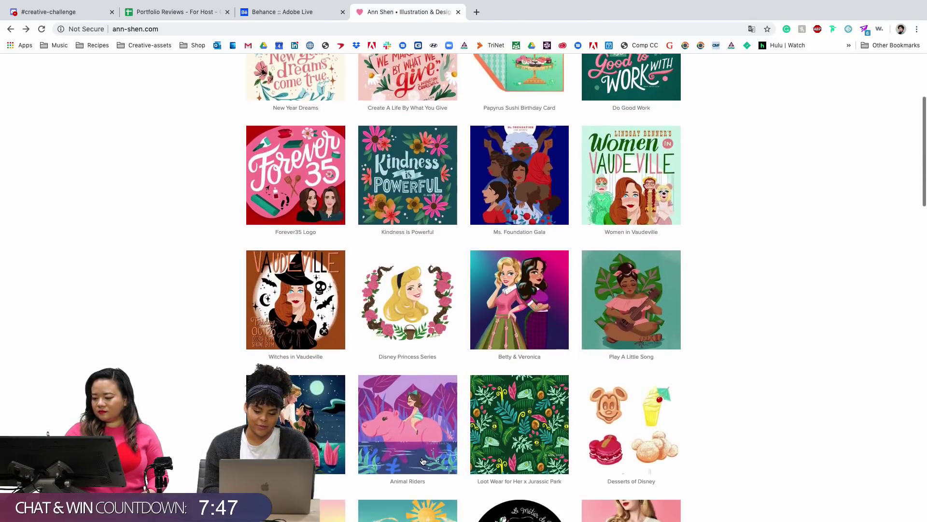
{"action": "scroll", "coordinate": [423, 461], "scroll_direction": "down", "scroll_amount": 6}
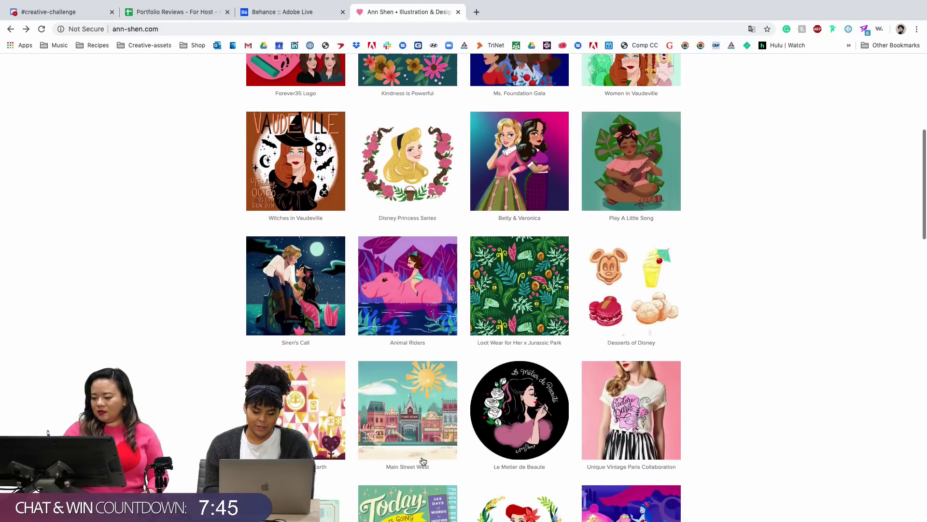
{"action": "scroll", "coordinate": [423, 461], "scroll_direction": "down", "scroll_amount": 3}
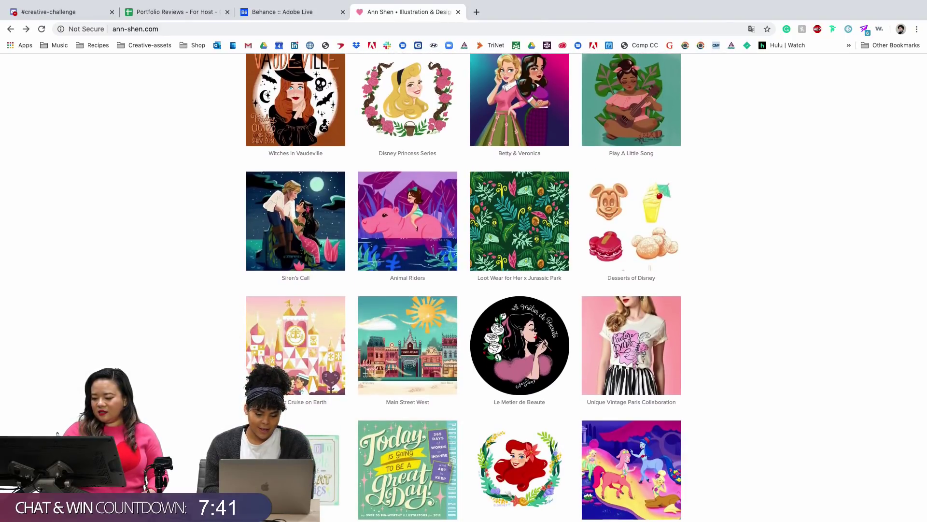
{"action": "scroll", "coordinate": [310, 317], "scroll_direction": "down", "scroll_amount": 2}
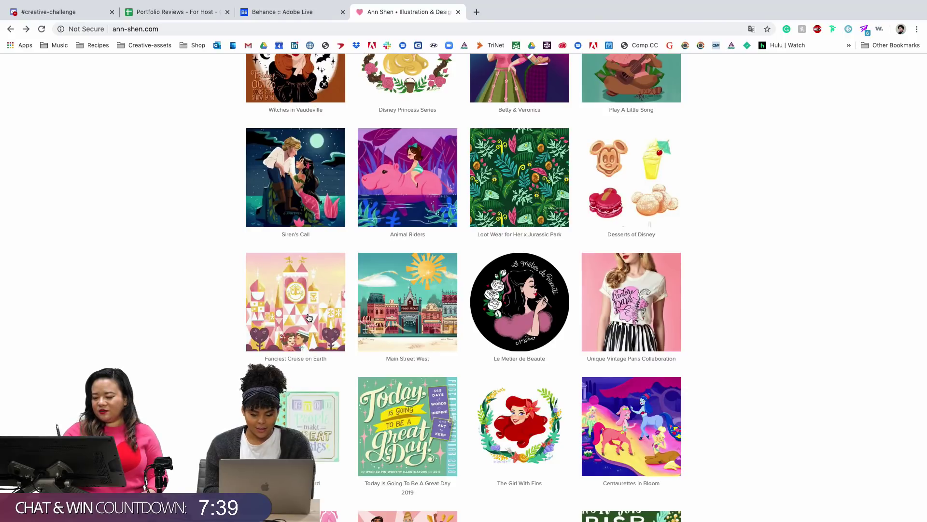
{"action": "scroll", "coordinate": [309, 318], "scroll_direction": "down", "scroll_amount": 3}
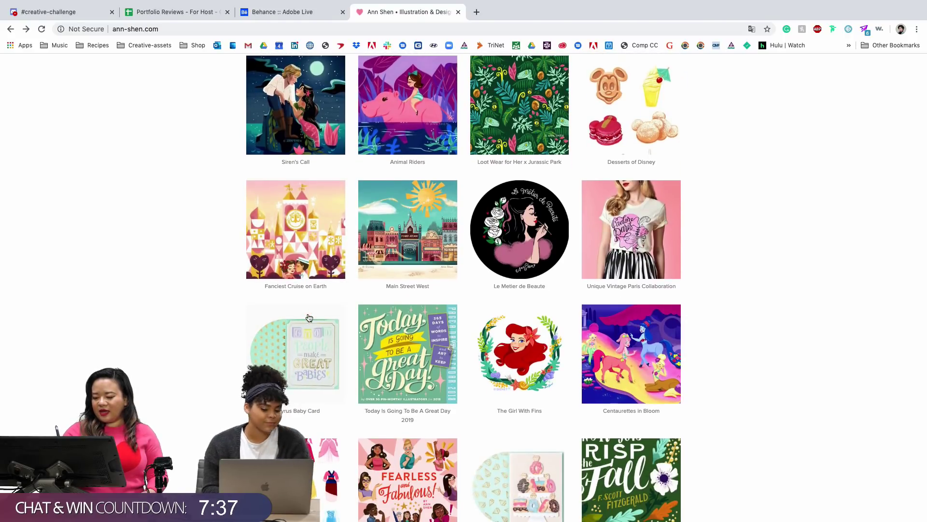
{"action": "scroll", "coordinate": [310, 318], "scroll_direction": "down", "scroll_amount": 10}
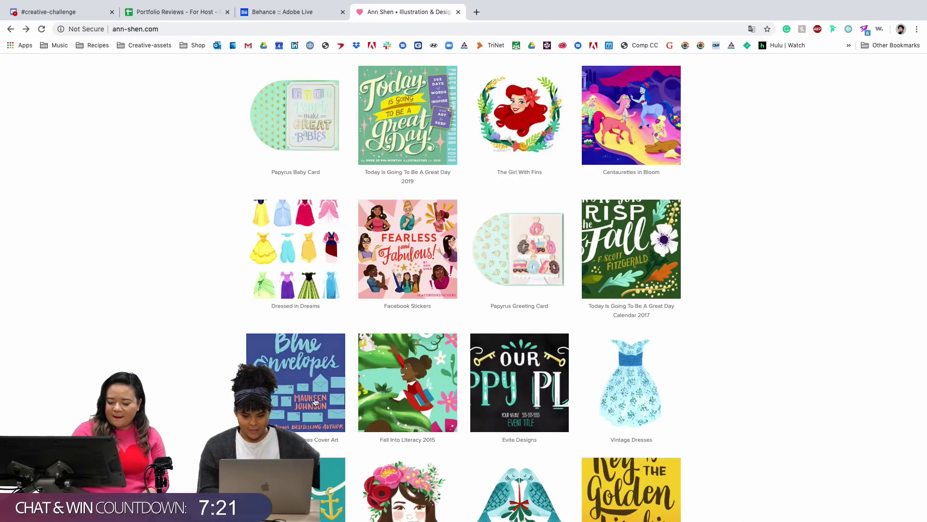
{"action": "scroll", "coordinate": [641, 125], "scroll_direction": "up", "scroll_amount": 1}
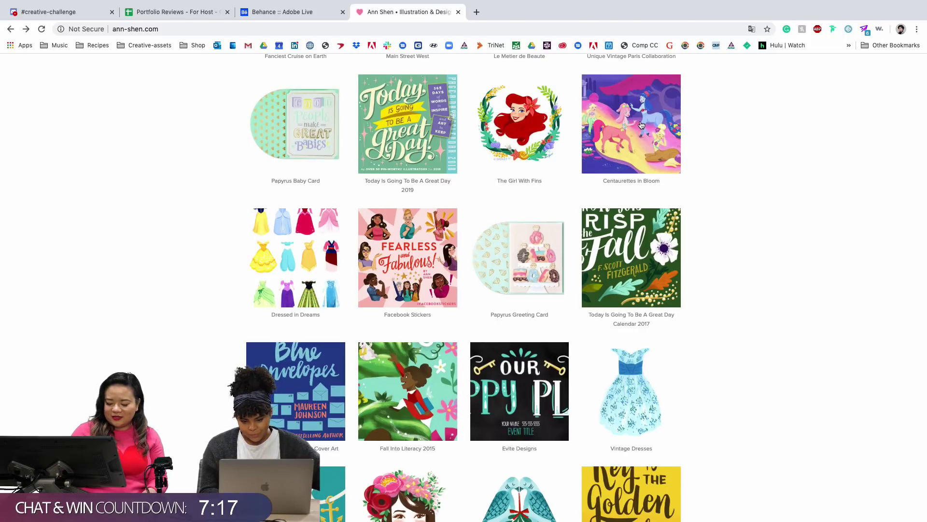
{"action": "scroll", "coordinate": [641, 125], "scroll_direction": "down", "scroll_amount": 1}
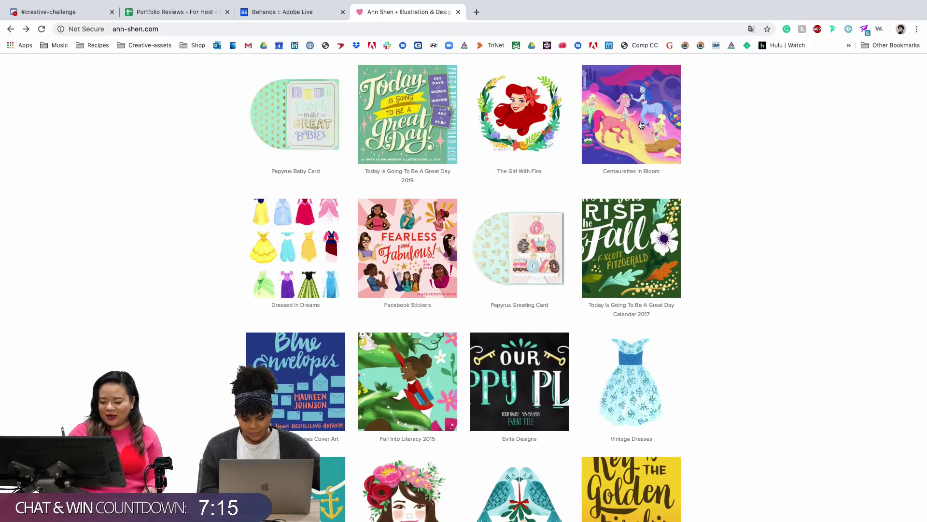
Open the "Centaurettes in Bloom" project in the portfolio and examine its artwork.
{"action": "scroll", "coordinate": [642, 125], "scroll_direction": "up", "scroll_amount": 1}
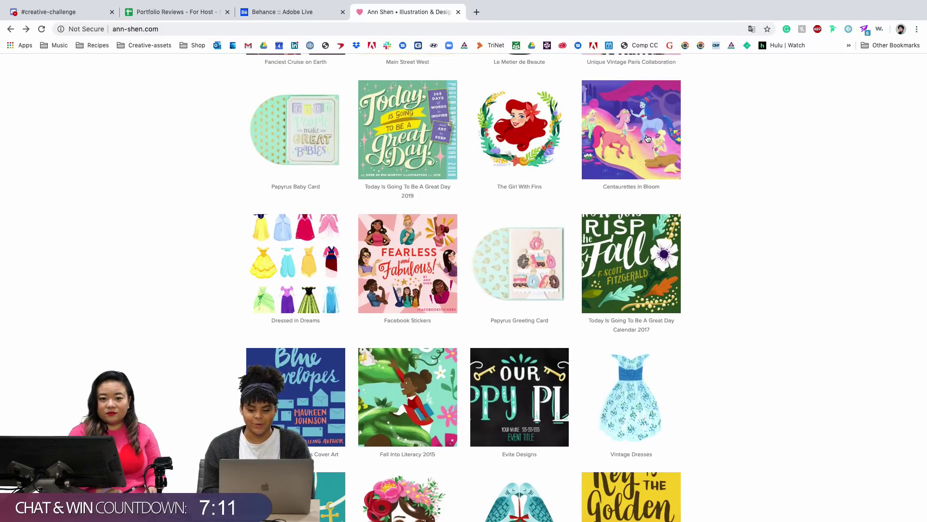
{"action": "left_click", "coordinate": [645, 138]}
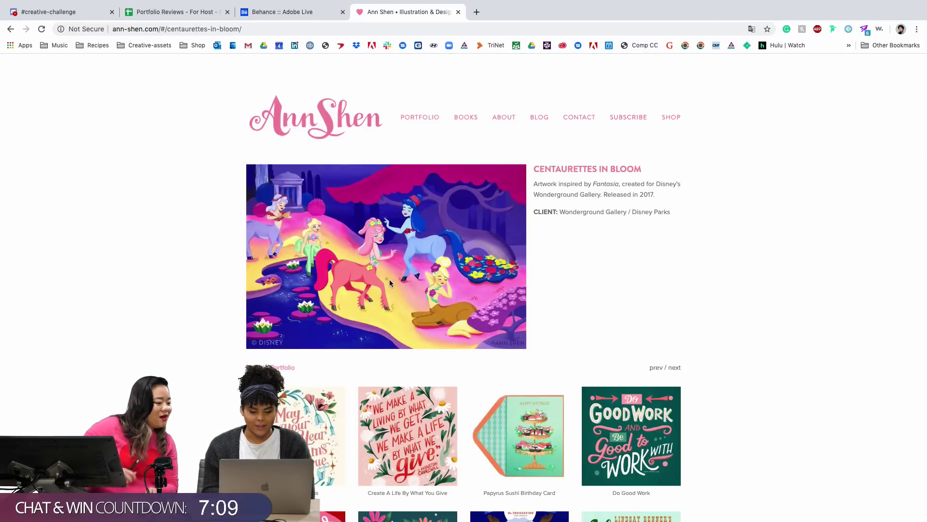
{"action": "scroll", "coordinate": [390, 283], "scroll_direction": "down", "scroll_amount": 1}
{"action": "scroll", "coordinate": [390, 283], "scroll_direction": "down", "scroll_amount": 3}
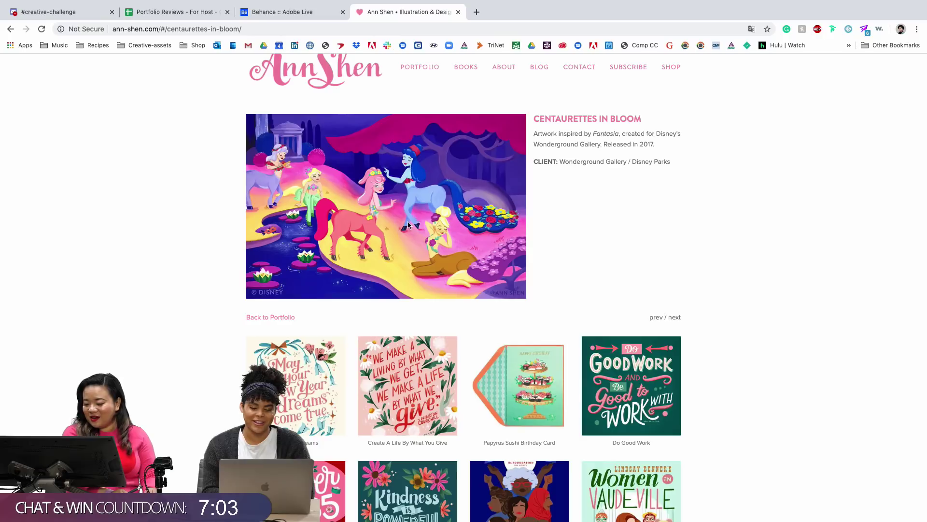
{"action": "scroll", "coordinate": [408, 224], "scroll_direction": "down", "scroll_amount": 1}
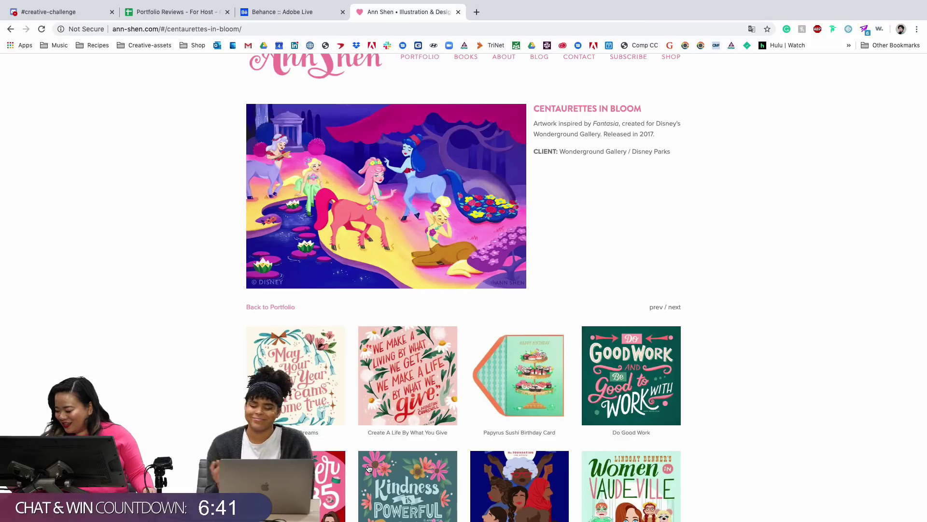
{"action": "scroll", "coordinate": [215, 310], "scroll_direction": "up", "scroll_amount": 1}
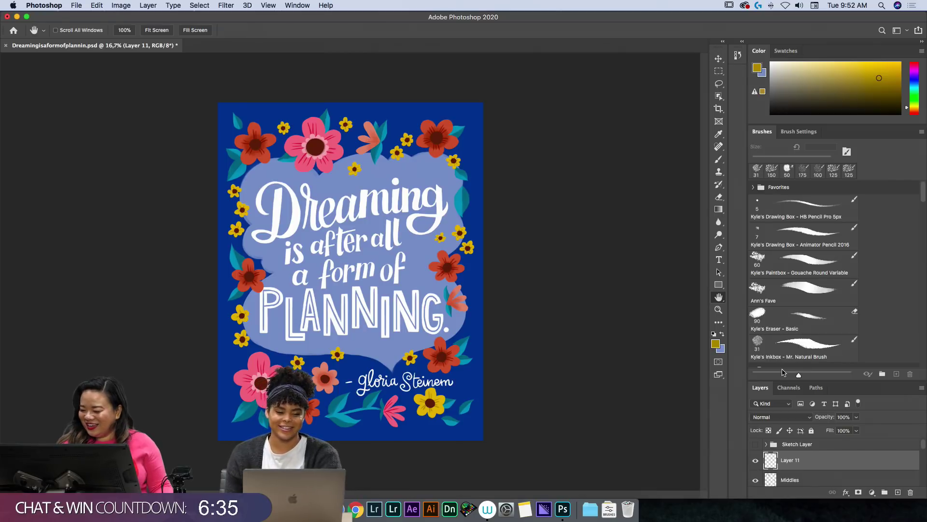
Select Layer 2 and sample the light blue of the lettering bubble as the foreground color.
{"action": "left_click_drag", "start_coordinate": [920, 449], "coordinate": [912, 477]}
{"action": "left_click", "coordinate": [883, 480]}
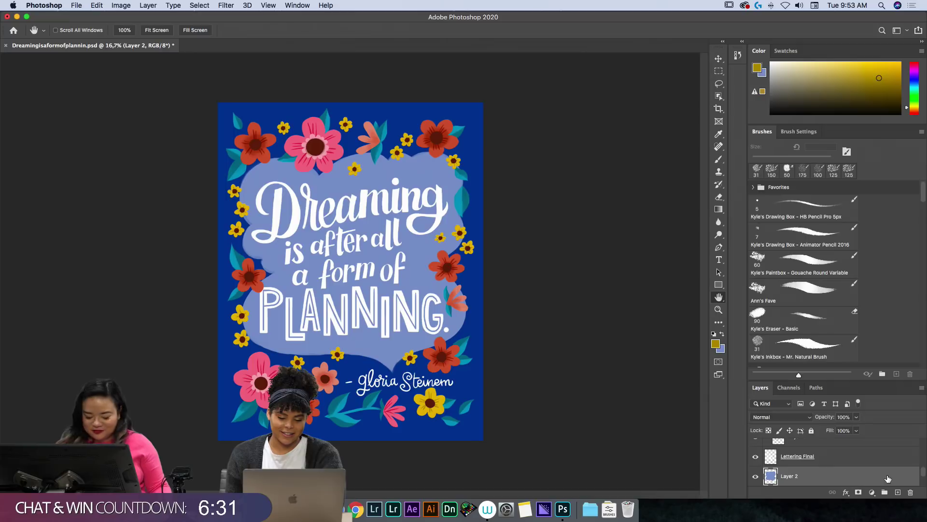
{"action": "key", "text": "i"}
{"action": "left_click", "coordinate": [442, 173]}
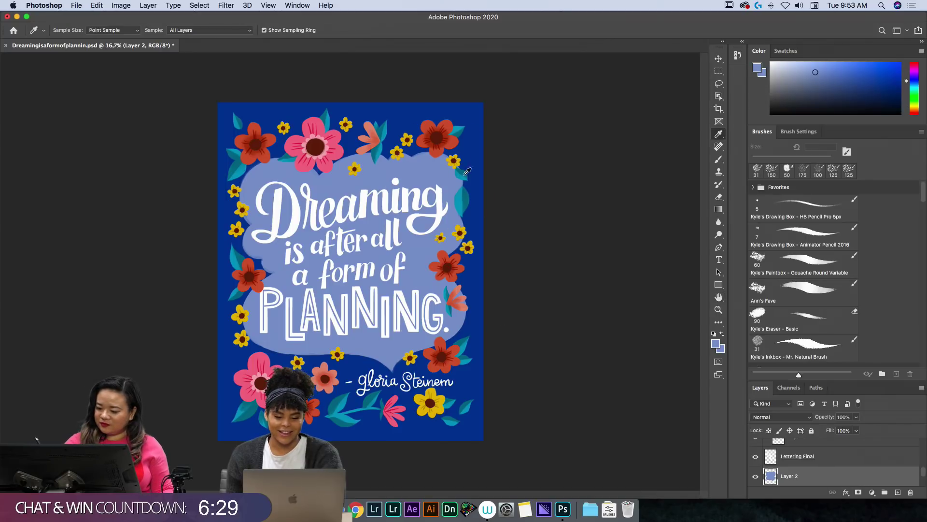
On the Lettering Final layer, lasso the word "Dreaming" and move it up slightly within the bubble.
{"action": "left_click", "coordinate": [899, 459]}
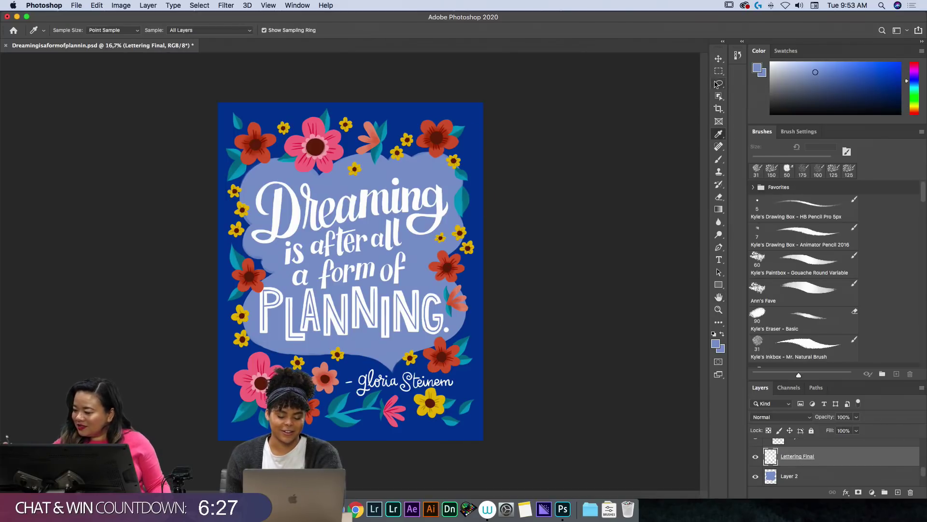
{"action": "left_click", "coordinate": [720, 83]}
{"action": "key", "text": "super+plus"}
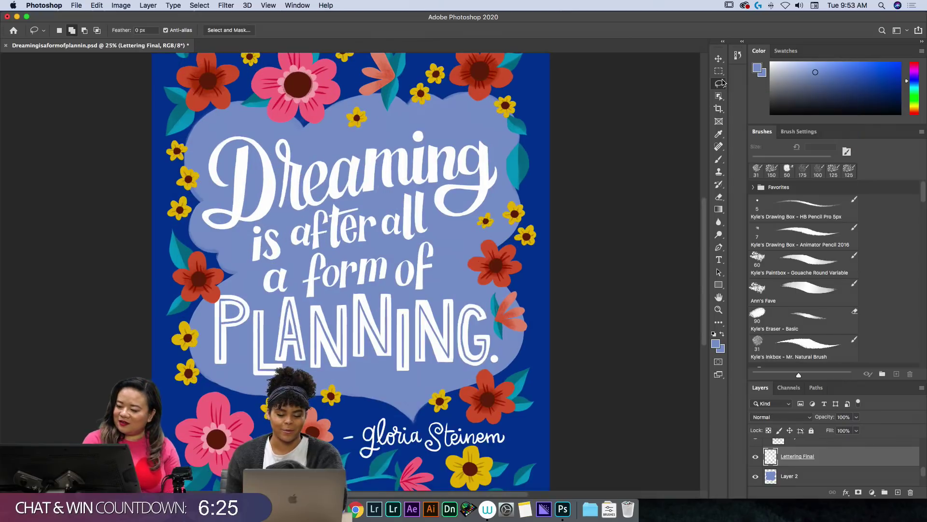
{"action": "mouse_move", "coordinate": [497, 190]}
{"action": "left_mouse_down"}
{"action": "mouse_move", "coordinate": [500, 148]}
{"action": "mouse_move", "coordinate": [450, 120]}
{"action": "mouse_move", "coordinate": [321, 140]}
{"action": "mouse_move", "coordinate": [260, 128]}
{"action": "mouse_move", "coordinate": [209, 134]}
{"action": "mouse_move", "coordinate": [200, 157]}
{"action": "mouse_move", "coordinate": [203, 233]}
{"action": "mouse_move", "coordinate": [230, 239]}
{"action": "mouse_move", "coordinate": [334, 201]}
{"action": "mouse_move", "coordinate": [419, 188]}
{"action": "mouse_move", "coordinate": [433, 213]}
{"action": "mouse_move", "coordinate": [466, 227]}
{"action": "mouse_move", "coordinate": [498, 197]}
{"action": "left_mouse_up"}
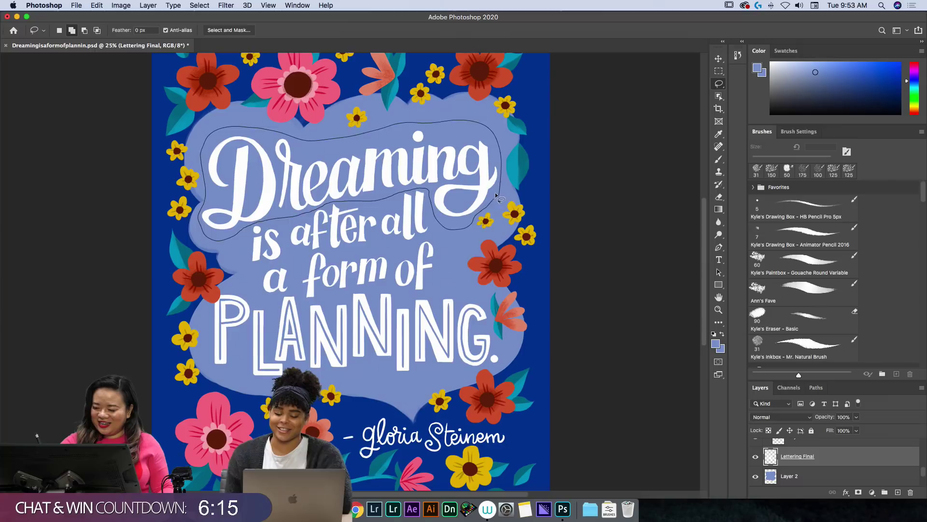
{"action": "key", "text": "b"}
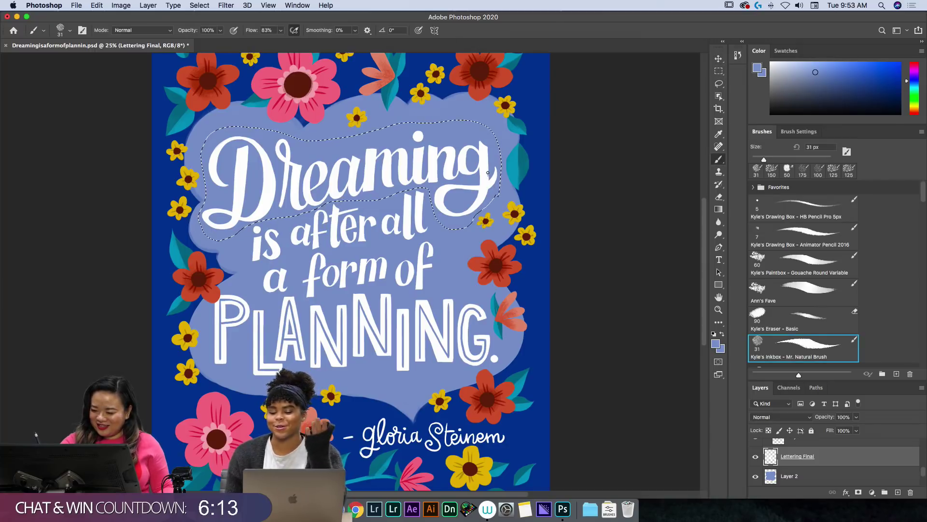
{"action": "key", "text": "v"}
{"action": "left_click_drag", "start_coordinate": [492, 164], "coordinate": [469, 176]}
{"action": "left_click_drag", "start_coordinate": [470, 175], "coordinate": [470, 174]}
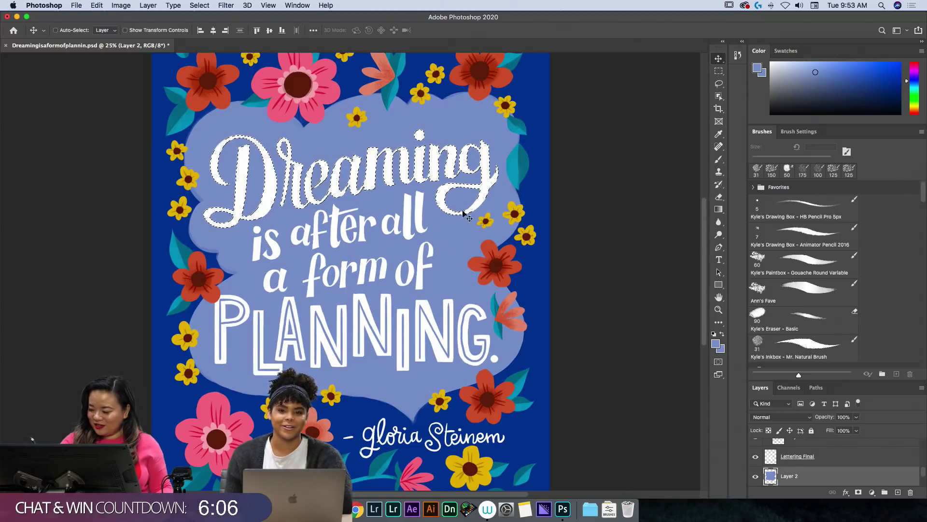
{"action": "left_click", "coordinate": [55, 30]}
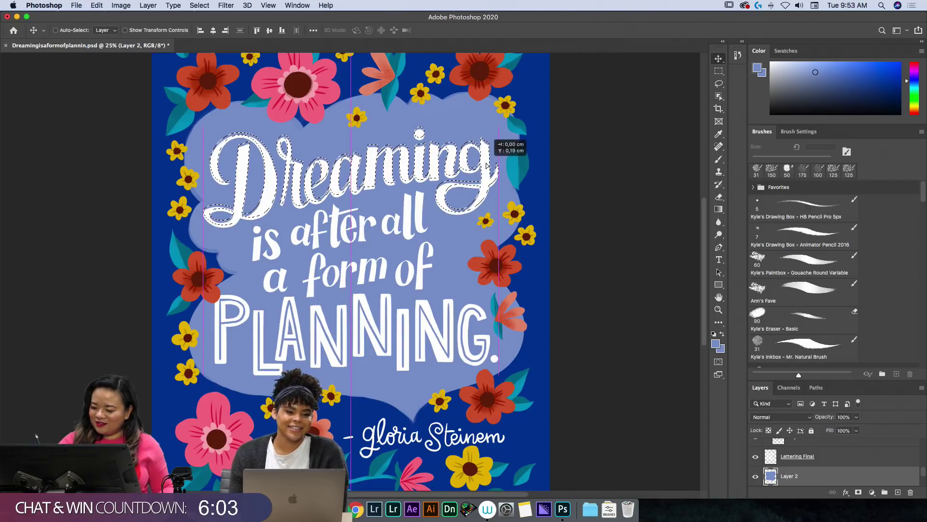
{"action": "left_click", "coordinate": [797, 455]}
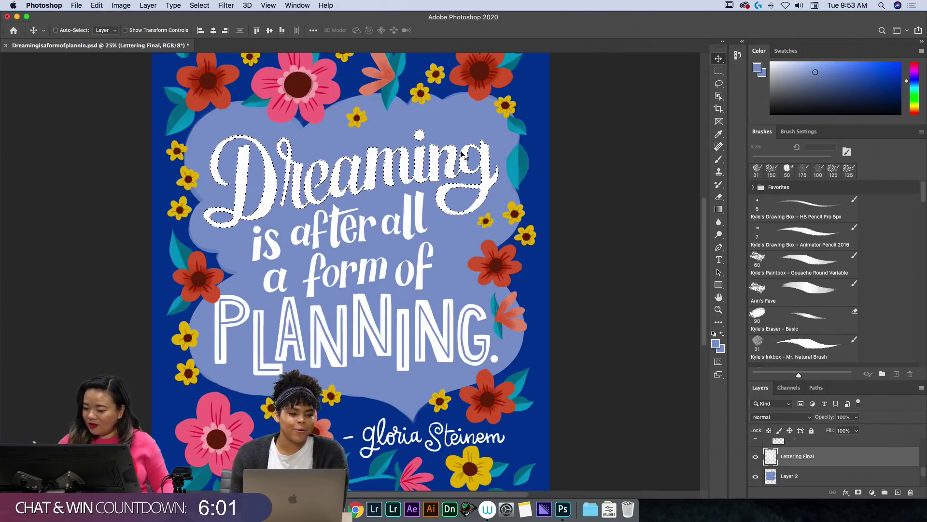
{"action": "left_click_drag", "start_coordinate": [486, 151], "coordinate": [488, 152]}
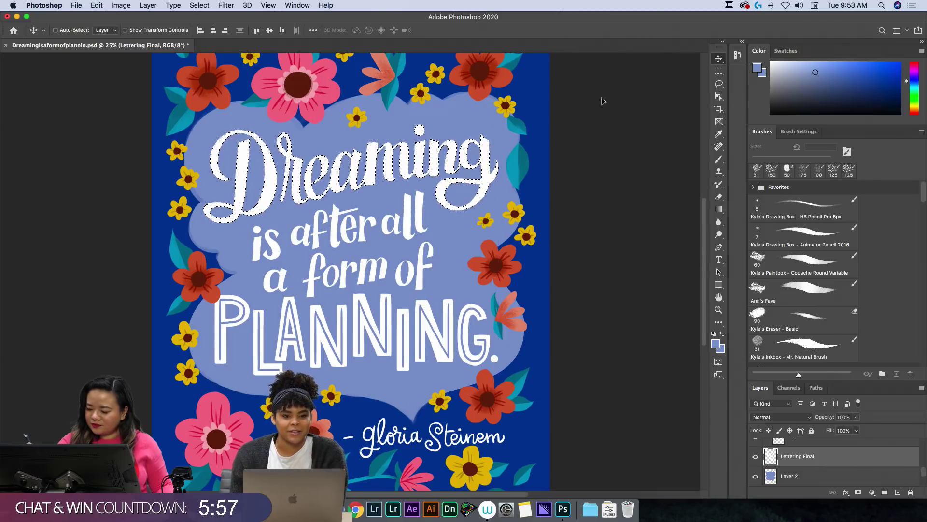
Lasso the line "is after all" on the Lettering Final layer, move it straight up about 0.15 cm and deselect it.
{"action": "left_click", "coordinate": [718, 83]}
{"action": "key", "text": "super+d"}
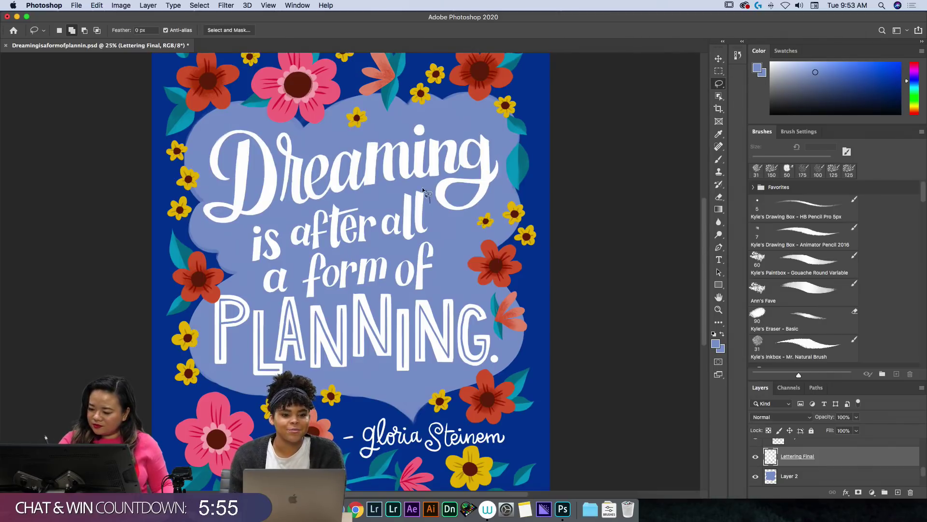
{"action": "left_click_drag", "start_coordinate": [429, 202], "coordinate": [372, 194]}
{"action": "mouse_move", "coordinate": [309, 209]}
{"action": "left_mouse_down"}
{"action": "mouse_move", "coordinate": [251, 225]}
{"action": "mouse_move", "coordinate": [243, 257]}
{"action": "mouse_move", "coordinate": [252, 269]}
{"action": "mouse_move", "coordinate": [425, 237]}
{"action": "mouse_move", "coordinate": [435, 218]}
{"action": "mouse_move", "coordinate": [417, 204]}
{"action": "left_mouse_up"}
{"action": "key", "text": "v"}
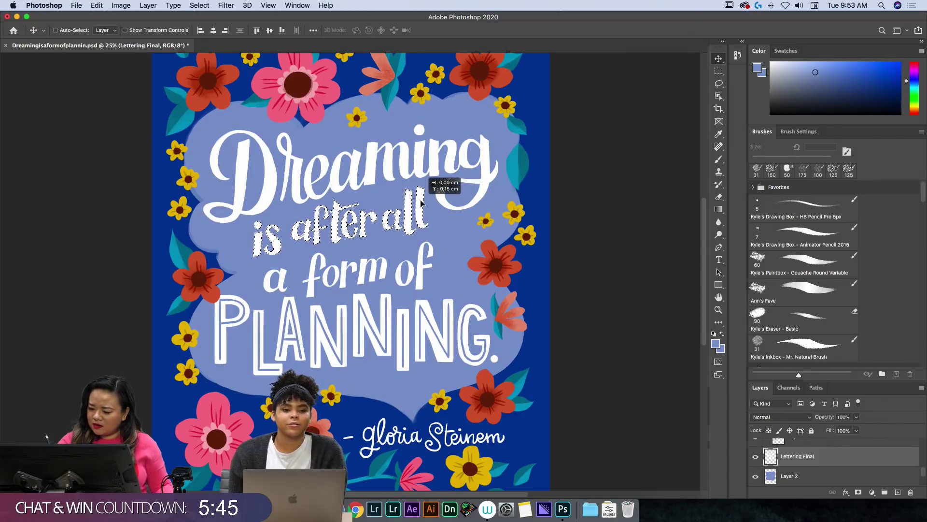
{"action": "key", "text": "super+d"}
Lasso the line "a form of", move it slightly up and to the right, and deselect it.
{"action": "key", "text": "l"}
{"action": "mouse_move", "coordinate": [441, 246]}
{"action": "left_mouse_down"}
{"action": "mouse_move", "coordinate": [315, 249]}
{"action": "mouse_move", "coordinate": [263, 267]}
{"action": "mouse_move", "coordinate": [265, 296]}
{"action": "mouse_move", "coordinate": [306, 300]}
{"action": "left_mouse_up"}
{"action": "mouse_move", "coordinate": [351, 291]}
{"action": "left_mouse_down"}
{"action": "mouse_move", "coordinate": [437, 292]}
{"action": "mouse_move", "coordinate": [442, 256]}
{"action": "mouse_move", "coordinate": [428, 242]}
{"action": "mouse_move", "coordinate": [436, 250]}
{"action": "left_mouse_up"}
{"action": "key", "text": "v"}
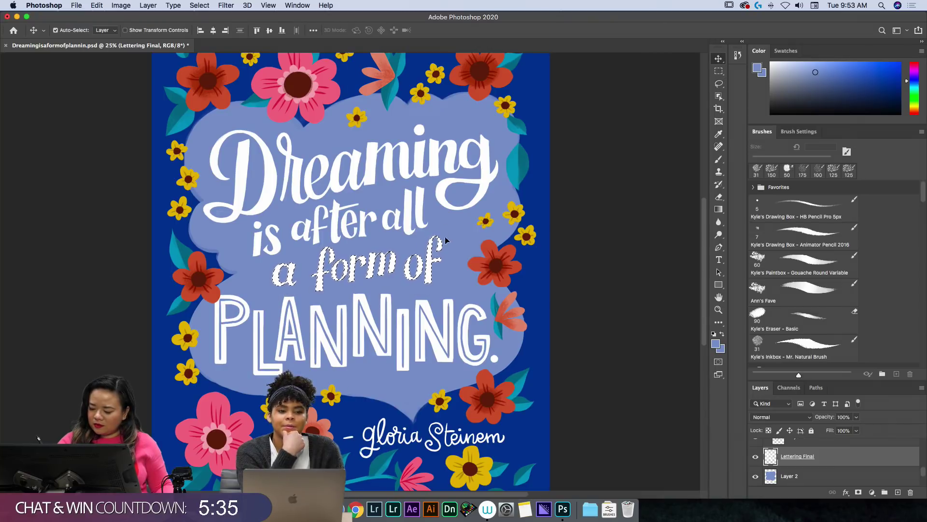
{"action": "key", "text": "super+d"}
Lasso the word "PLANNING." including its period.
{"action": "left_click", "coordinate": [719, 84]}
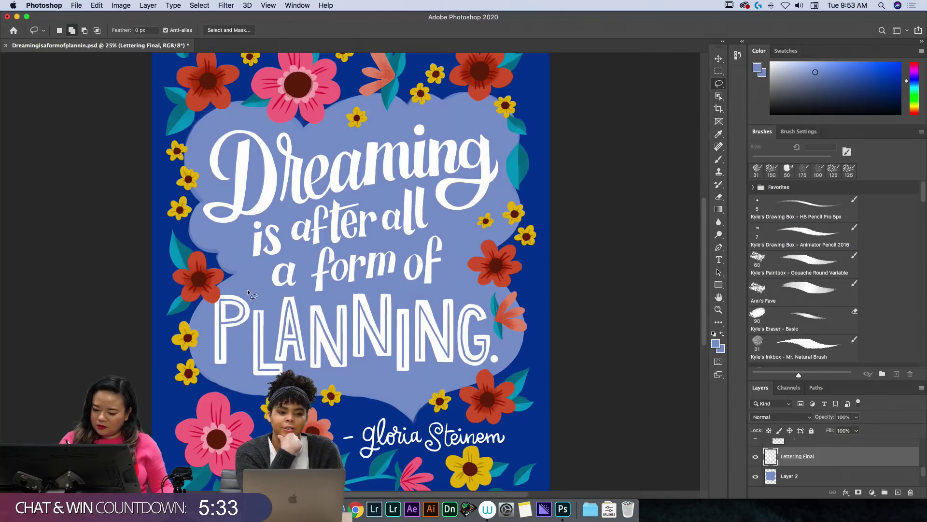
{"action": "mouse_move", "coordinate": [248, 289]}
{"action": "left_mouse_down"}
{"action": "mouse_move", "coordinate": [213, 292]}
{"action": "mouse_move", "coordinate": [200, 322]}
{"action": "mouse_move", "coordinate": [207, 369]}
{"action": "mouse_move", "coordinate": [231, 379]}
{"action": "mouse_move", "coordinate": [407, 385]}
{"action": "mouse_move", "coordinate": [502, 362]}
{"action": "mouse_move", "coordinate": [501, 306]}
{"action": "mouse_move", "coordinate": [457, 286]}
{"action": "mouse_move", "coordinate": [270, 297]}
{"action": "left_mouse_up"}
{"action": "key", "text": "v"}
Try to move the selected "PLANNING." lettering and undo the attempt.
{"action": "left_click_drag", "start_coordinate": [471, 326], "coordinate": [474, 340]}
{"action": "key", "text": "super+z"}
{"action": "left_click", "coordinate": [820, 443], "text": "shift"}
{"action": "key", "text": "super+z"}
Move the selected "PLANNING." lettering slightly up and right on Lettering Final and the clipped Layer 3, and save the document.
{"action": "left_click_drag", "start_coordinate": [924, 469], "coordinate": [922, 470]}
{"action": "left_click", "coordinate": [798, 483]}
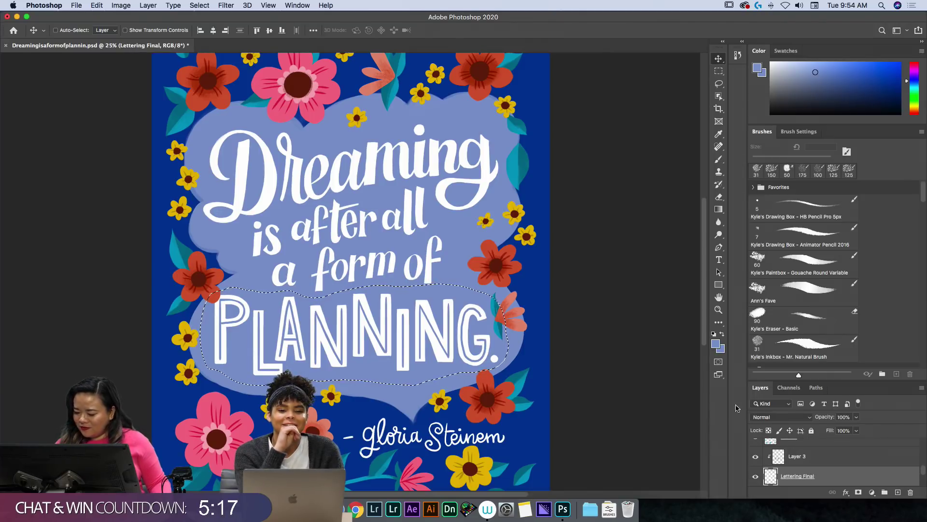
{"action": "left_click_drag", "start_coordinate": [483, 345], "coordinate": [468, 347]}
{"action": "key", "text": "alt+bracketright"}
{"action": "key", "text": "super+d"}
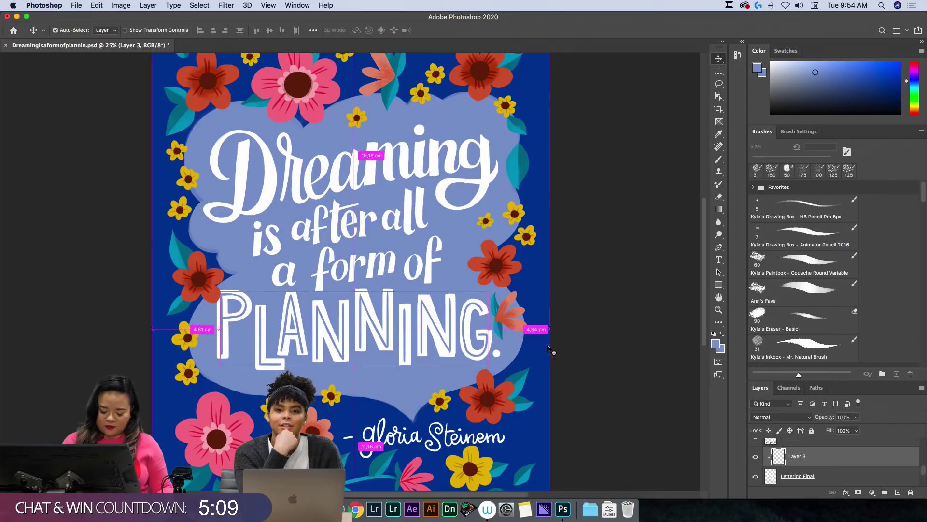
{"action": "key", "text": "super+s"}
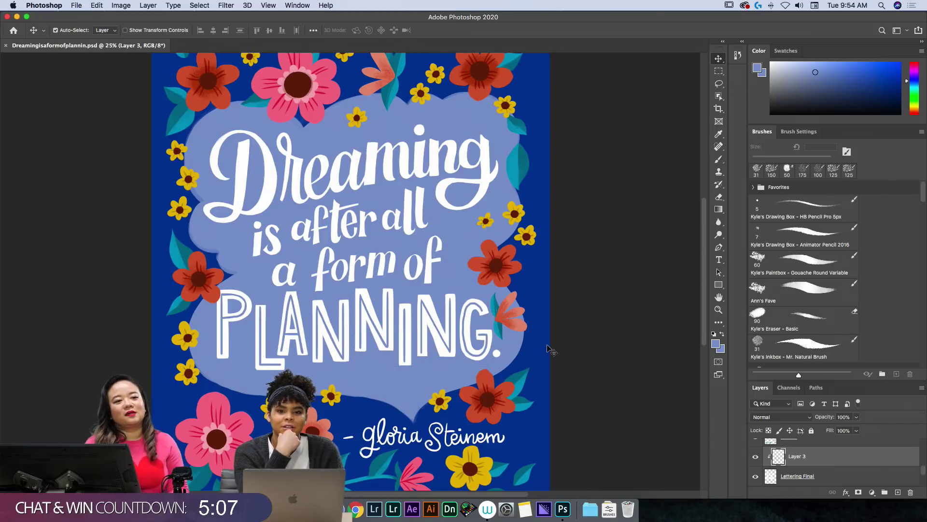
Scale the light blue bubble on Layer 2 to 98.57% and reposition it to X 1660.50 px, Y 2001.50 px.
{"action": "key", "text": "super+minus"}
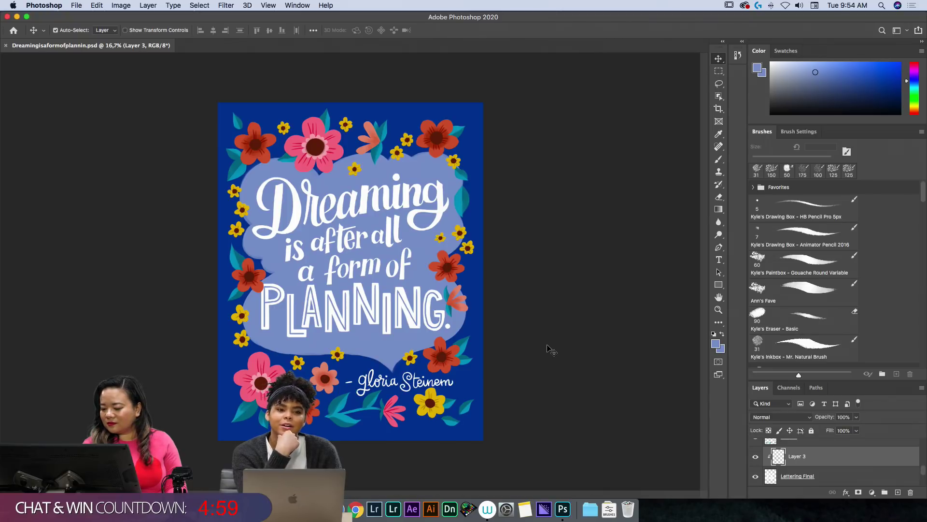
{"action": "key", "text": "super+plus"}
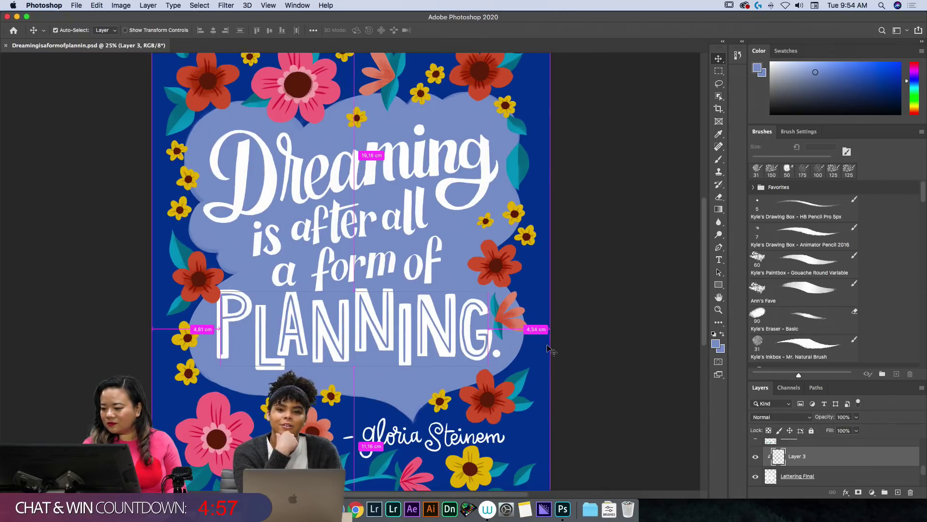
{"action": "scroll", "coordinate": [889, 459], "scroll_direction": "down", "scroll_amount": 3}
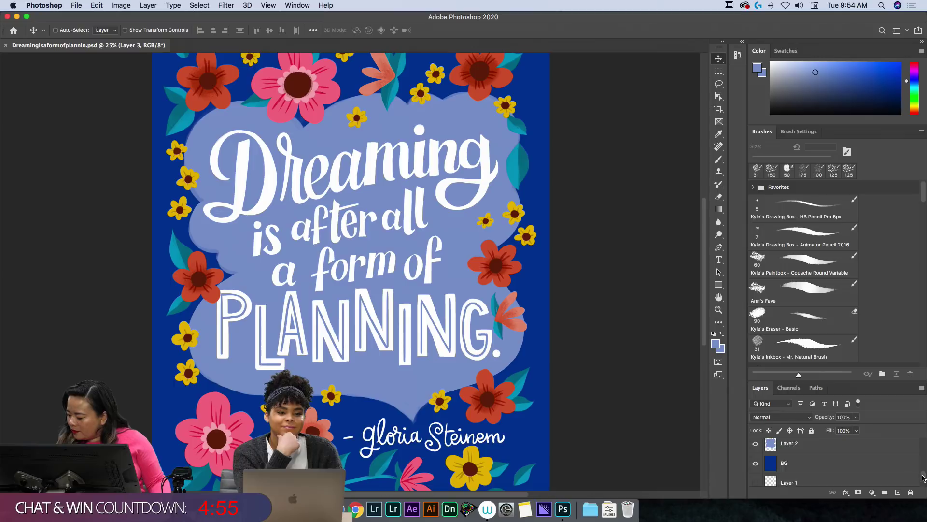
{"action": "left_click", "coordinate": [886, 460]}
{"action": "key", "text": "super+t"}
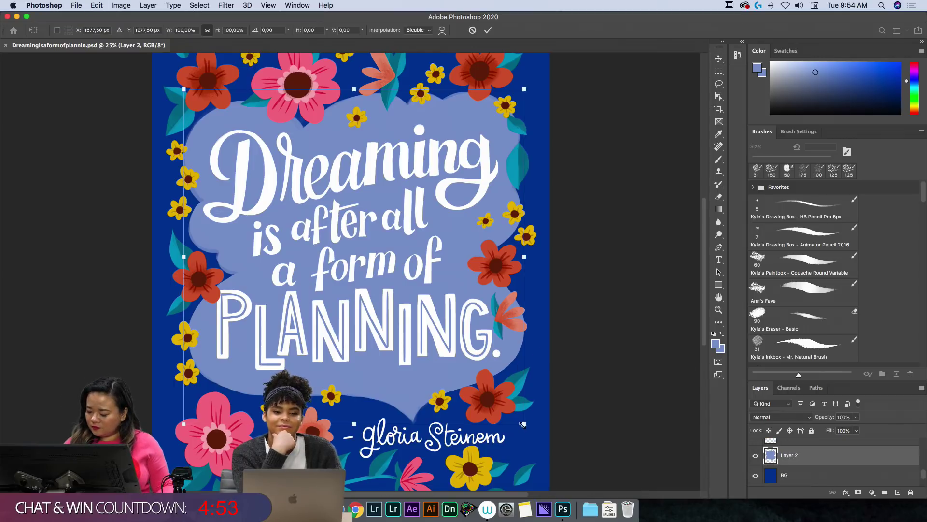
{"action": "left_click_drag", "start_coordinate": [523, 424], "coordinate": [519, 416]}
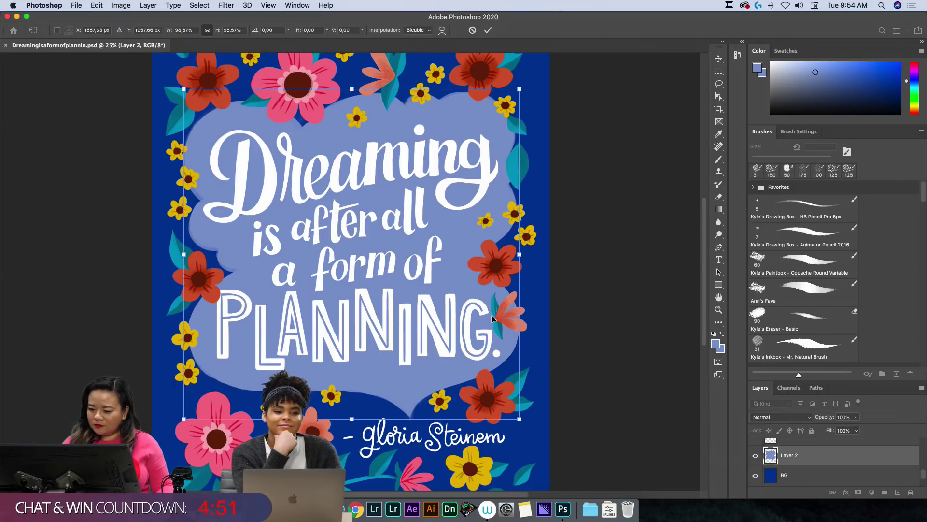
{"action": "left_click_drag", "start_coordinate": [491, 318], "coordinate": [500, 317]}
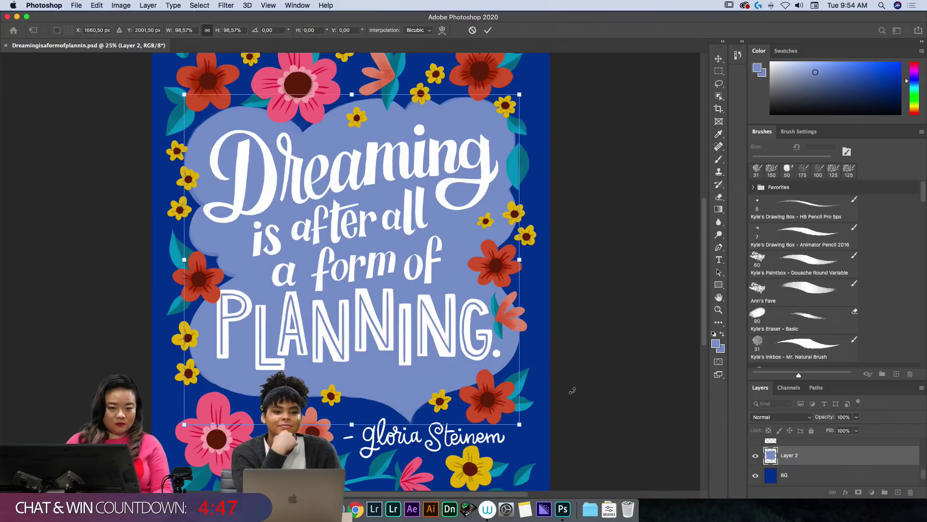
{"action": "key", "text": "Return"}
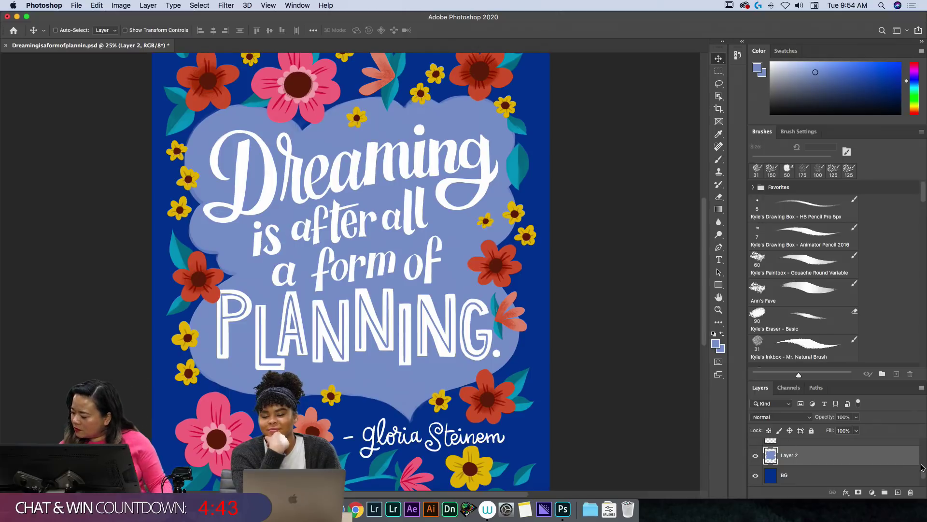
Select Layer 11 near the top of the layer stack.
{"action": "left_click_drag", "start_coordinate": [922, 467], "coordinate": [926, 430]}
{"action": "left_click", "coordinate": [881, 461]}
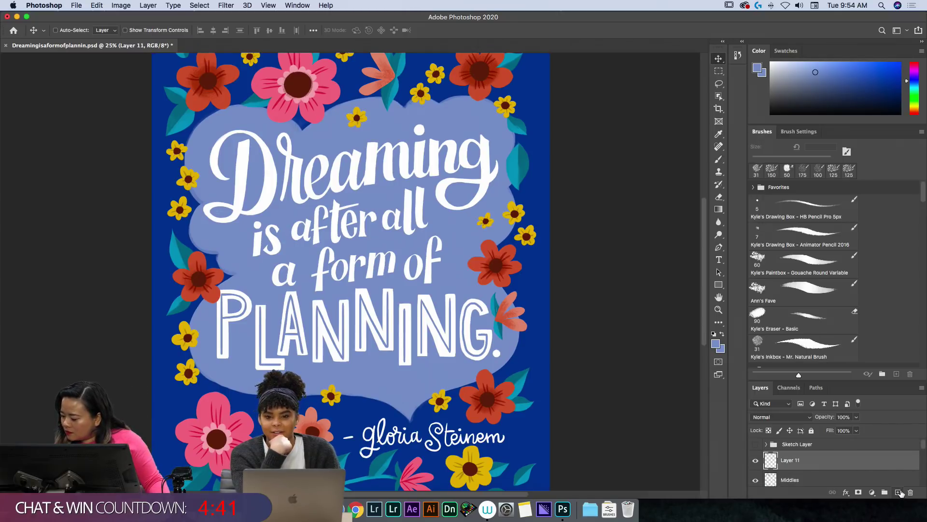
{"action": "left_click", "coordinate": [899, 491]}
{"action": "key", "text": "super+minus"}
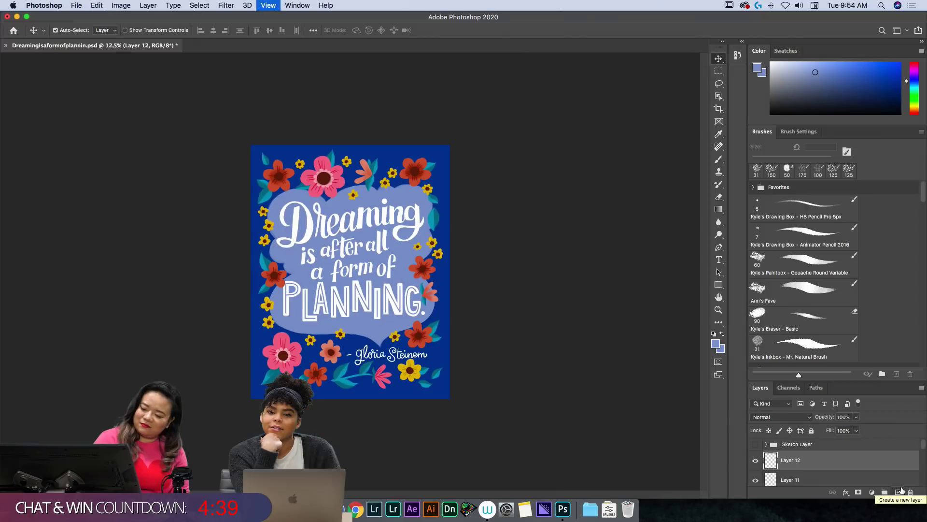
{"action": "key", "text": "super+equal"}
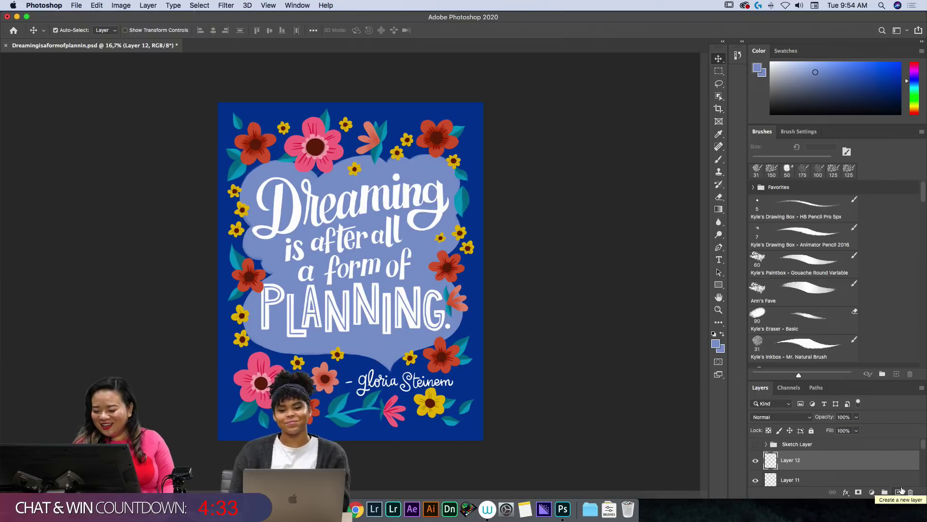
{"action": "key", "text": "super+equal"}
{"action": "key", "text": "super+minus"}
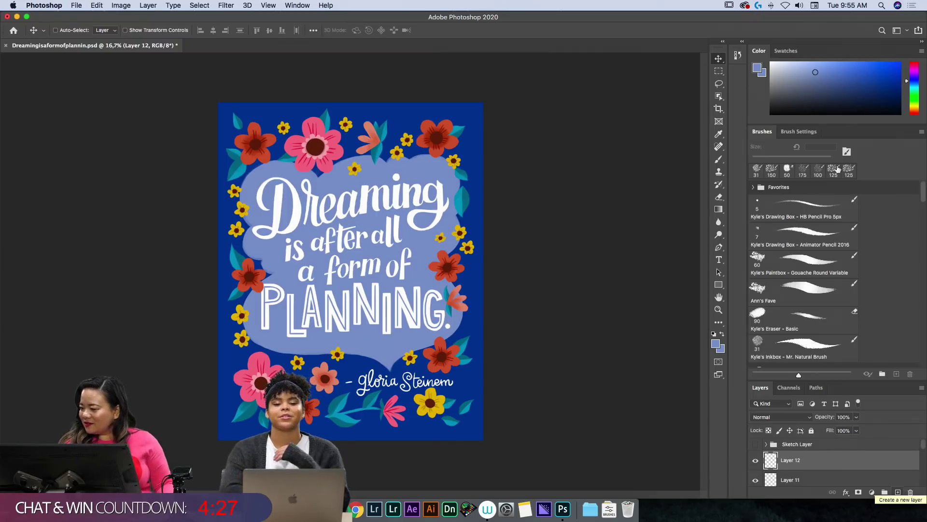
{"action": "mouse_move", "coordinate": [915, 74]}
{"action": "left_mouse_down"}
{"action": "mouse_move", "coordinate": [887, 73]}
{"action": "mouse_move", "coordinate": [915, 65]}
{"action": "mouse_move", "coordinate": [883, 69]}
{"action": "left_mouse_up"}
{"action": "left_click", "coordinate": [880, 70]}
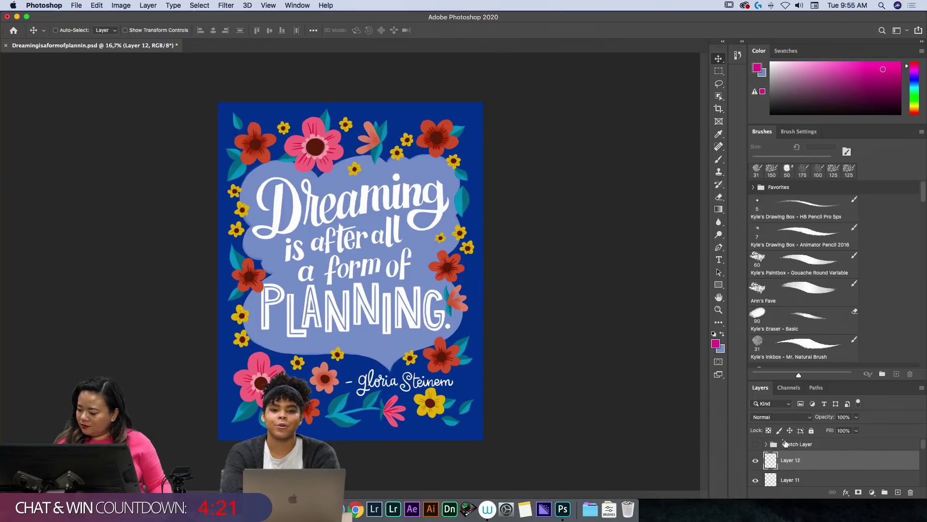
{"action": "left_click_drag", "start_coordinate": [888, 463], "coordinate": [911, 491]}
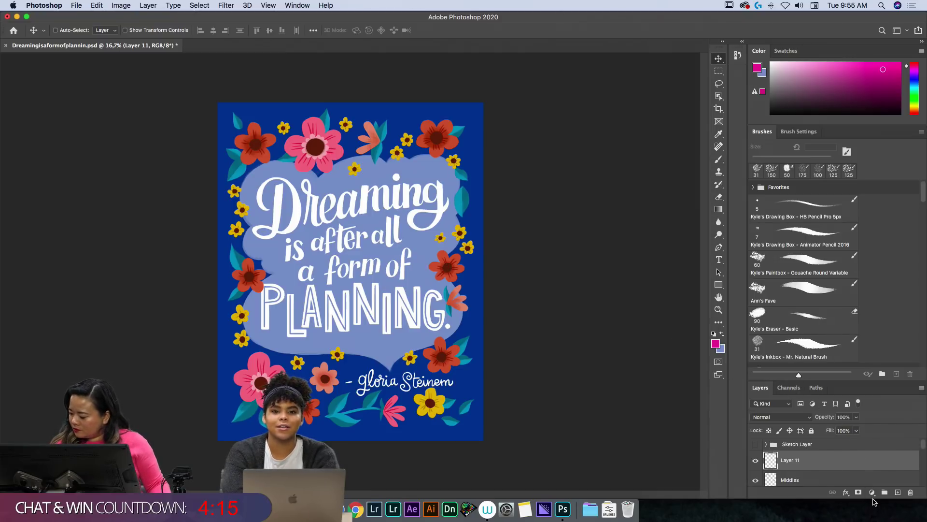
Add a Color Balance adjustment layer above Layer 11 and set its midtones to Cyan–Red -8 and Yellow–Blue +10.
{"action": "left_click", "coordinate": [873, 492]}
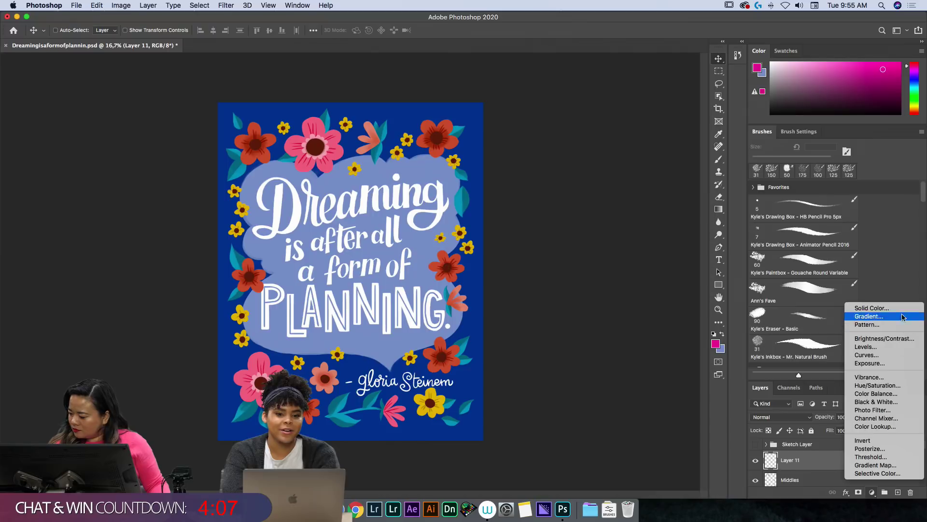
{"action": "left_click", "coordinate": [893, 394]}
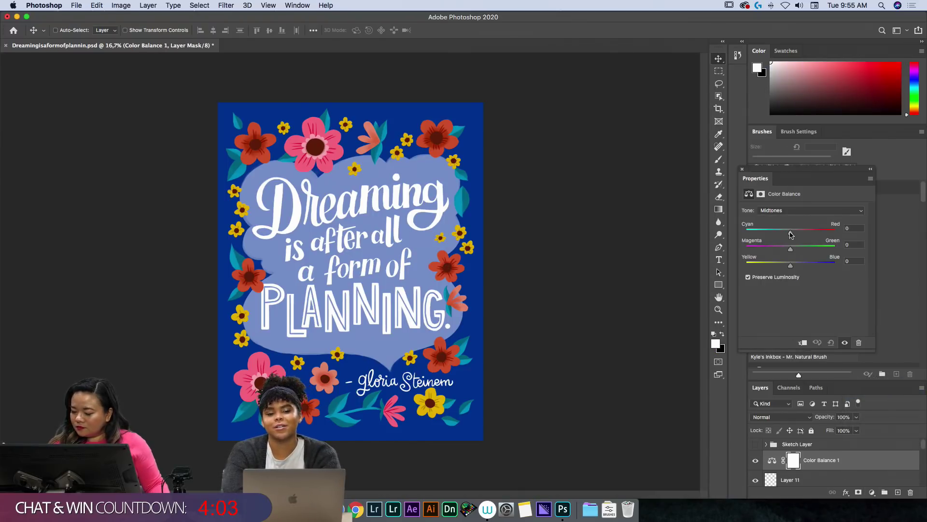
{"action": "left_click_drag", "start_coordinate": [791, 233], "coordinate": [787, 232]}
{"action": "left_click_drag", "start_coordinate": [791, 266], "coordinate": [795, 266]}
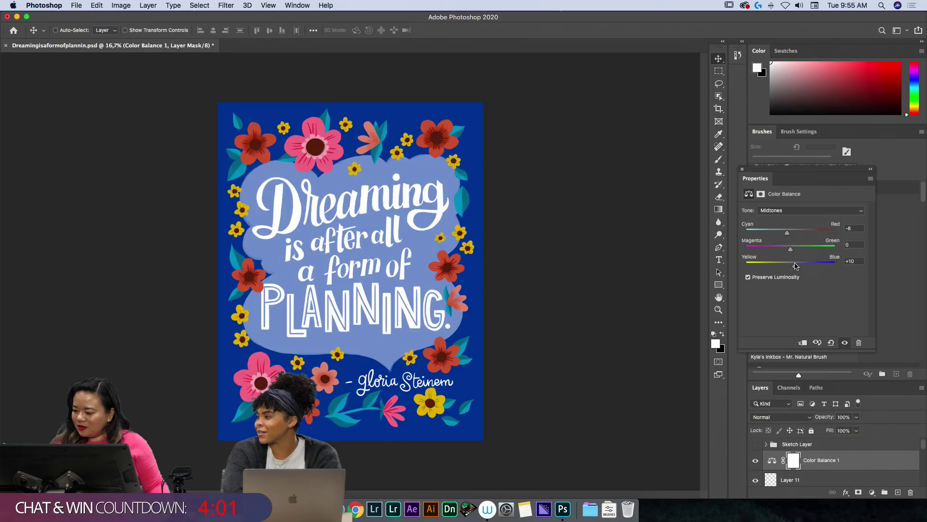
Shift the Color Balance shadows slightly toward cyan and set their Yellow–Blue value to +9.
{"action": "left_click", "coordinate": [812, 210]}
{"action": "left_click", "coordinate": [778, 202]}
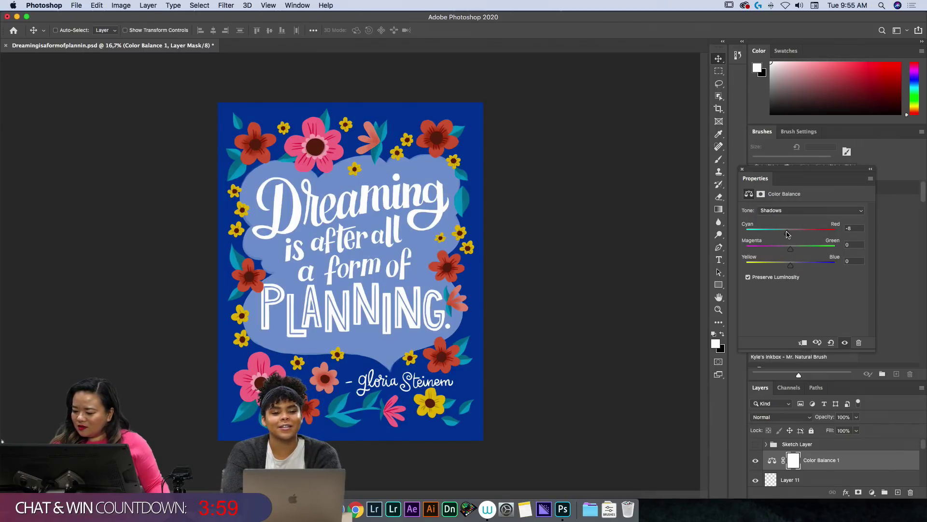
{"action": "left_click_drag", "start_coordinate": [791, 265], "coordinate": [795, 265]}
Set the Color Balance highlights to Cyan–Red +11 and Yellow–Blue -11.
{"action": "left_click", "coordinate": [798, 212]}
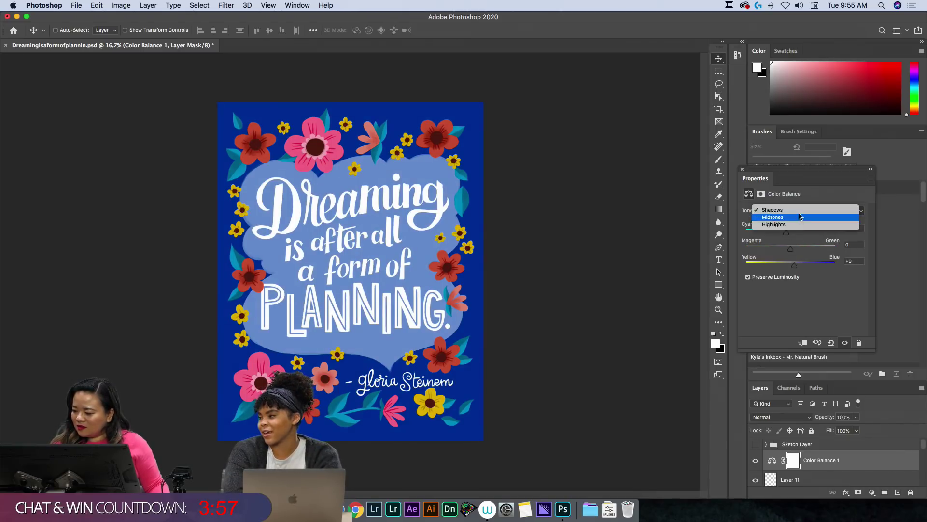
{"action": "left_click", "coordinate": [798, 224]}
{"action": "left_click_drag", "start_coordinate": [788, 233], "coordinate": [796, 234]}
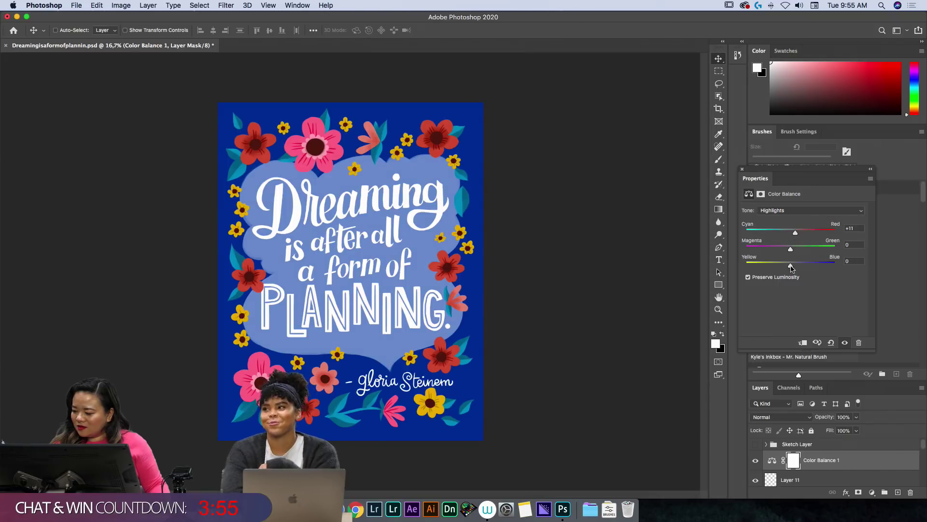
{"action": "left_click_drag", "start_coordinate": [791, 268], "coordinate": [787, 268]}
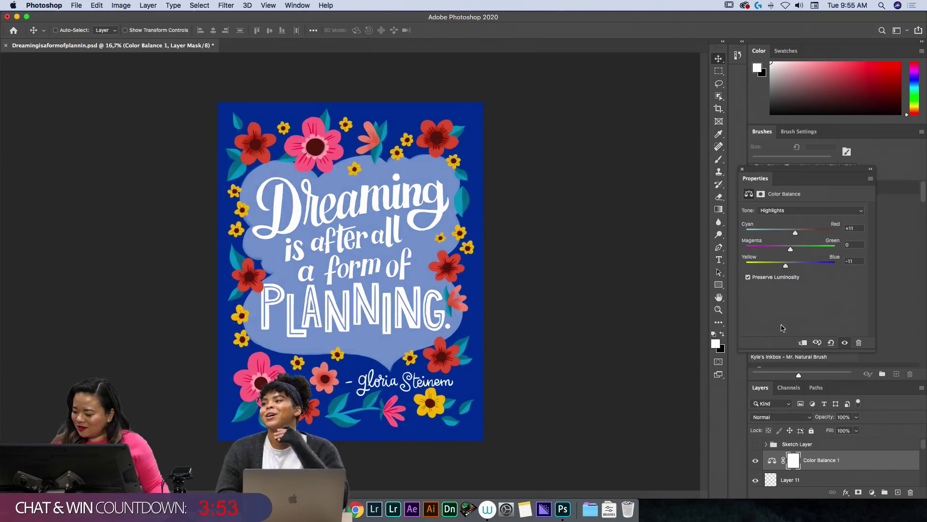
Compare the poster with and without the Color Balance 1 adjustment by toggling its visibility, leaving it visible.
{"action": "left_click", "coordinate": [756, 461]}
{"action": "left_click", "coordinate": [756, 462]}
{"action": "left_click", "coordinate": [757, 461]}
{"action": "left_click", "coordinate": [756, 461]}
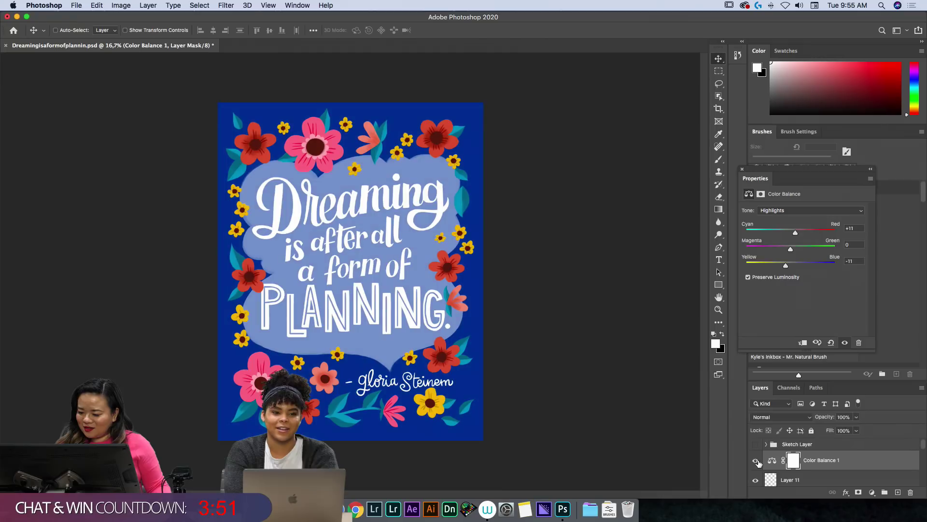
{"action": "left_click", "coordinate": [756, 462]}
{"action": "left_click", "coordinate": [756, 461]}
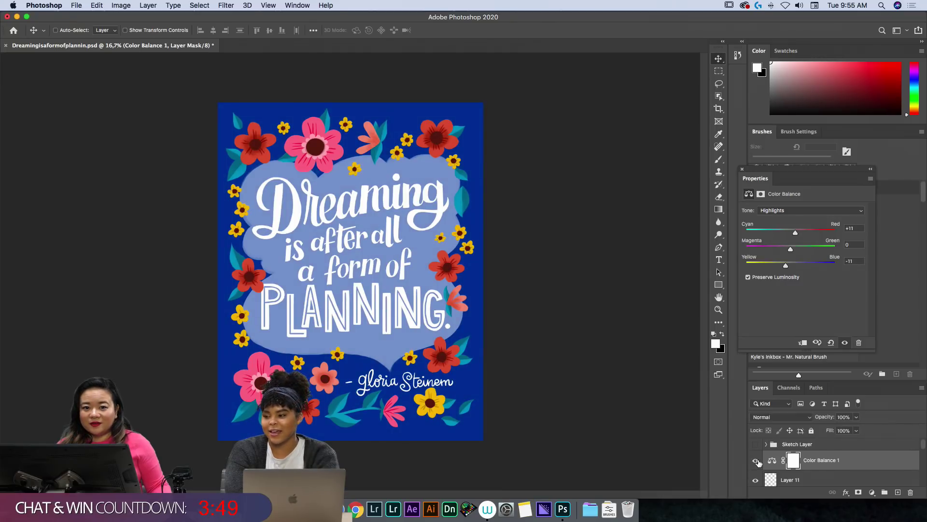
{"action": "left_click", "coordinate": [756, 461]}
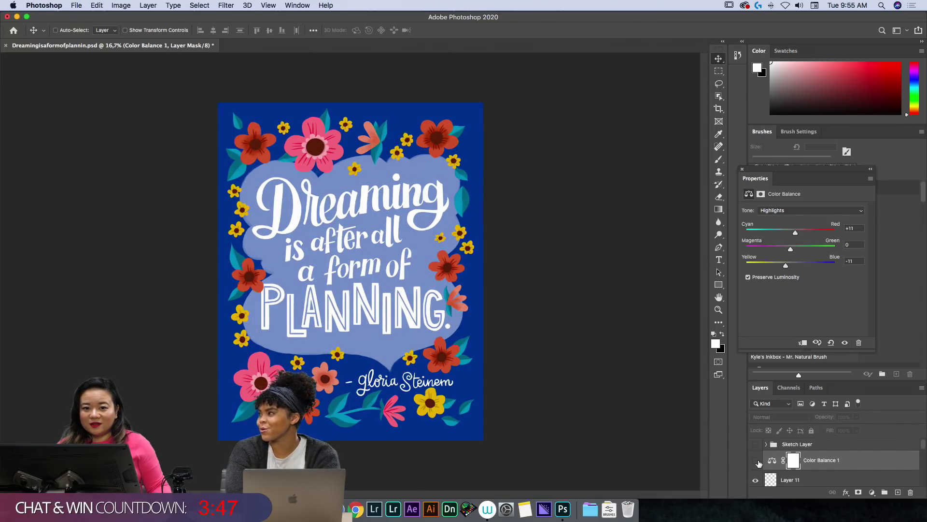
{"action": "left_click", "coordinate": [758, 462]}
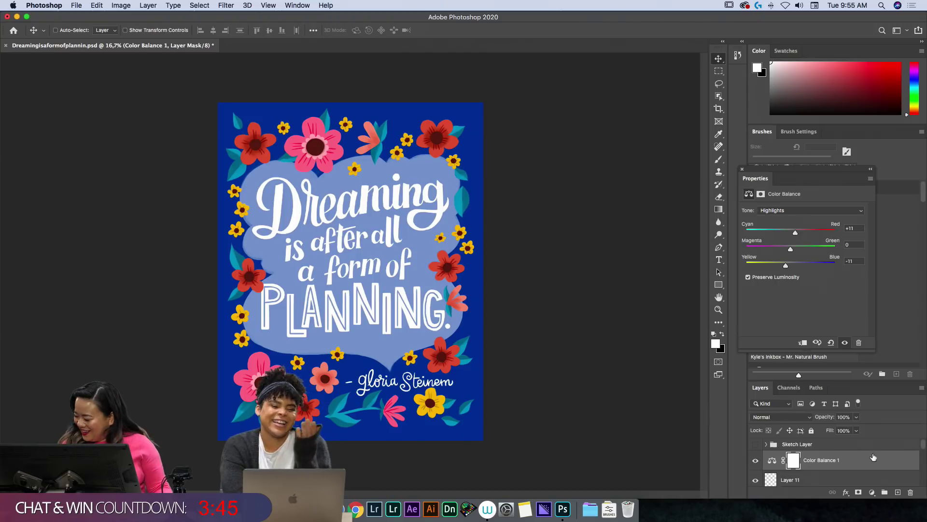
Add a new layer above Color Balance 1 and fill it with a golden yellow.
{"action": "left_click", "coordinate": [898, 492]}
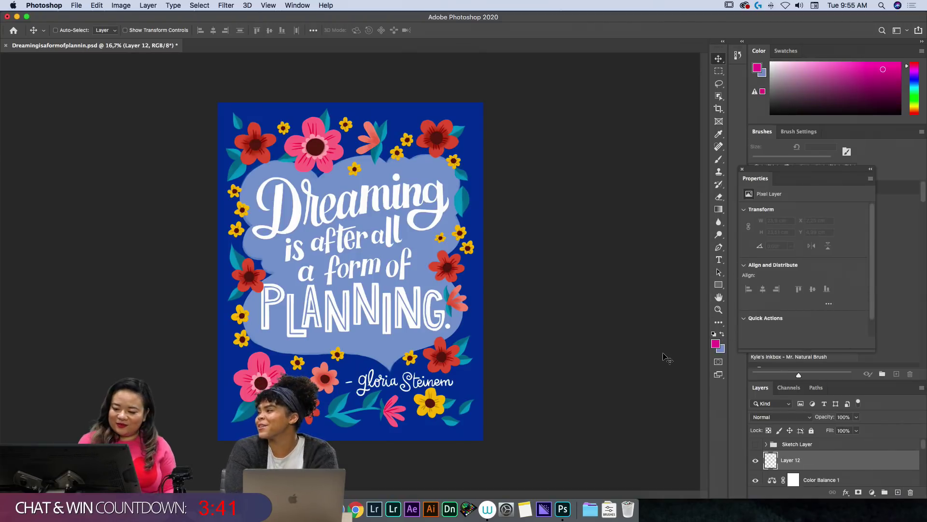
{"action": "left_click_drag", "start_coordinate": [914, 108], "coordinate": [915, 110]}
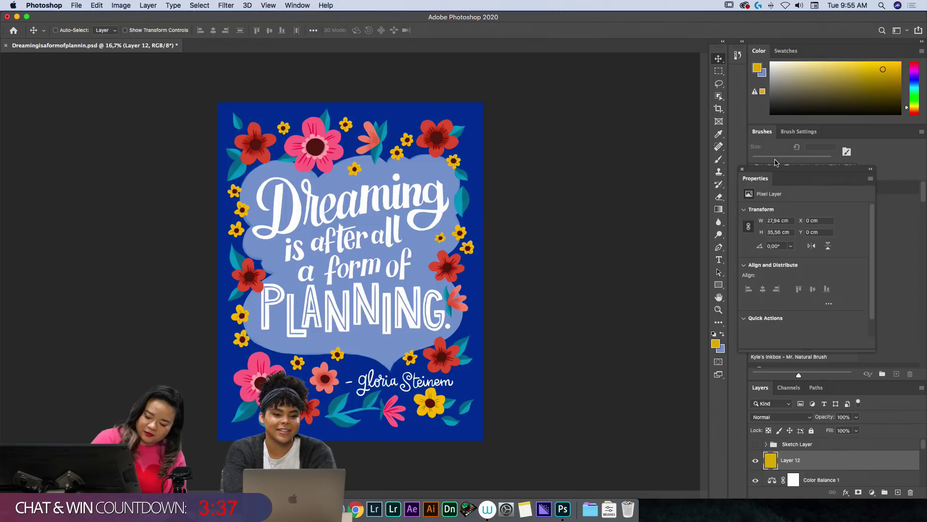
{"action": "key", "text": "alt+BackSpace"}
Apply the Add Noise filter to the yellow fill on Layer 12, raising the amount for a visible grain.
{"action": "left_click", "coordinate": [121, 6]}
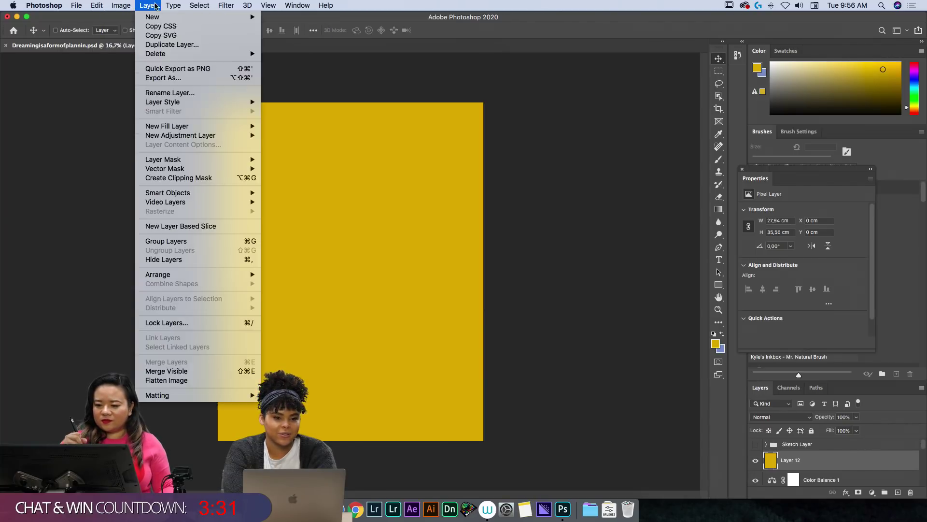
{"action": "mouse_move", "coordinate": [229, 5]}
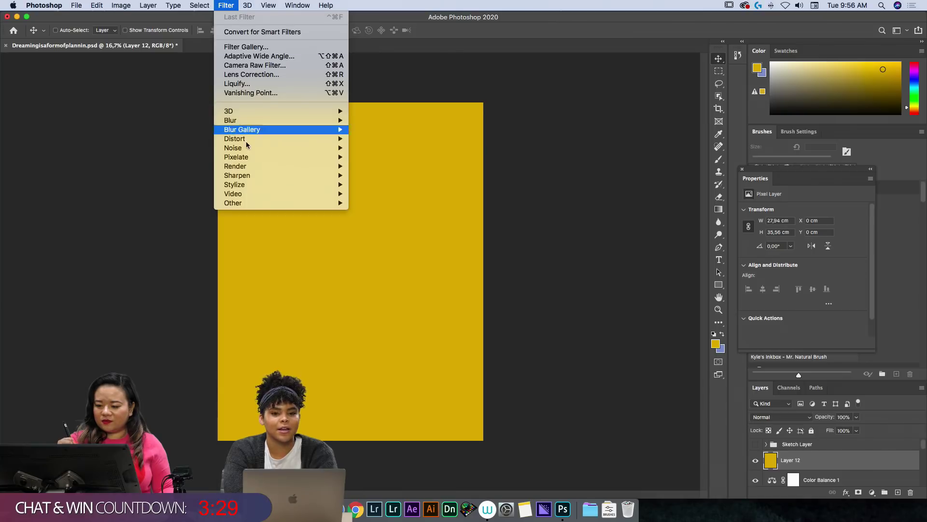
{"action": "mouse_move", "coordinate": [281, 147]}
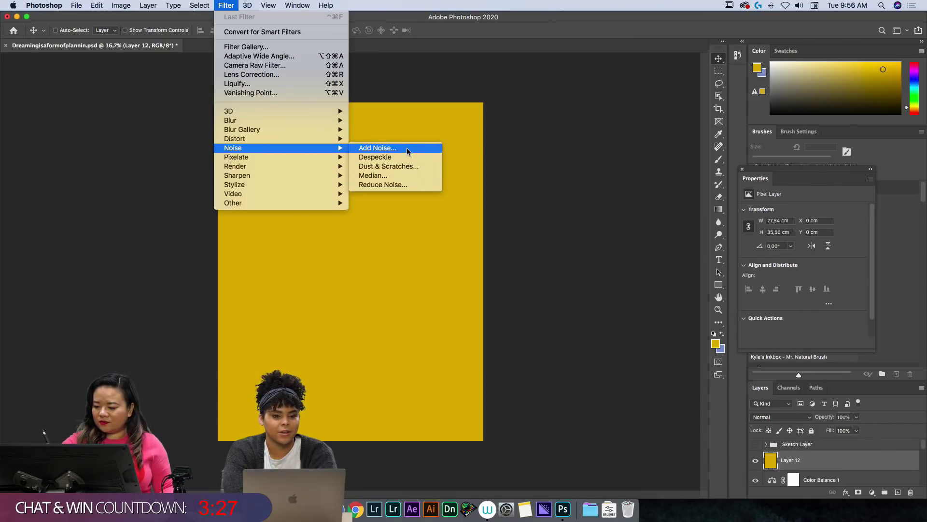
{"action": "left_click", "coordinate": [377, 147]}
{"action": "left_click_drag", "start_coordinate": [399, 248], "coordinate": [414, 250]}
{"action": "left_click", "coordinate": [518, 116]}
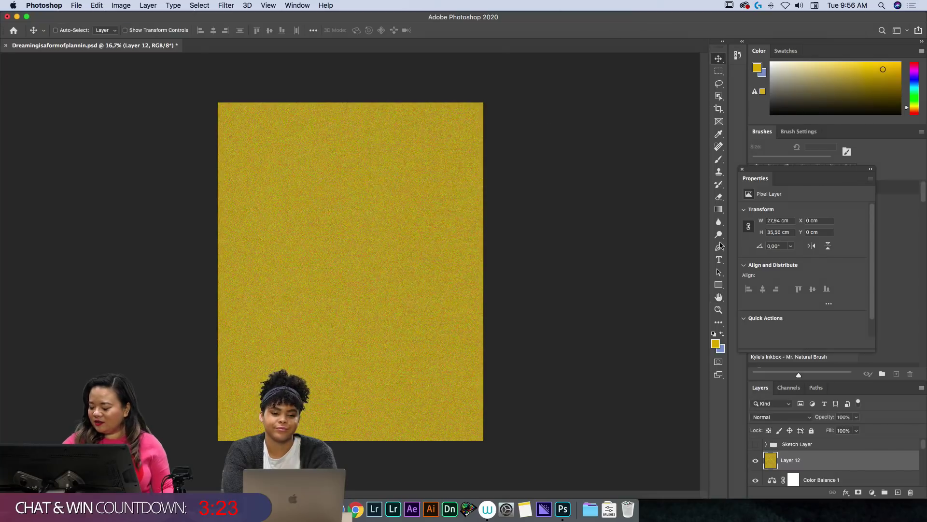
Blend the yellow noise layer in Overlay mode at 55% opacity and save the document.
{"action": "left_click", "coordinate": [802, 419]}
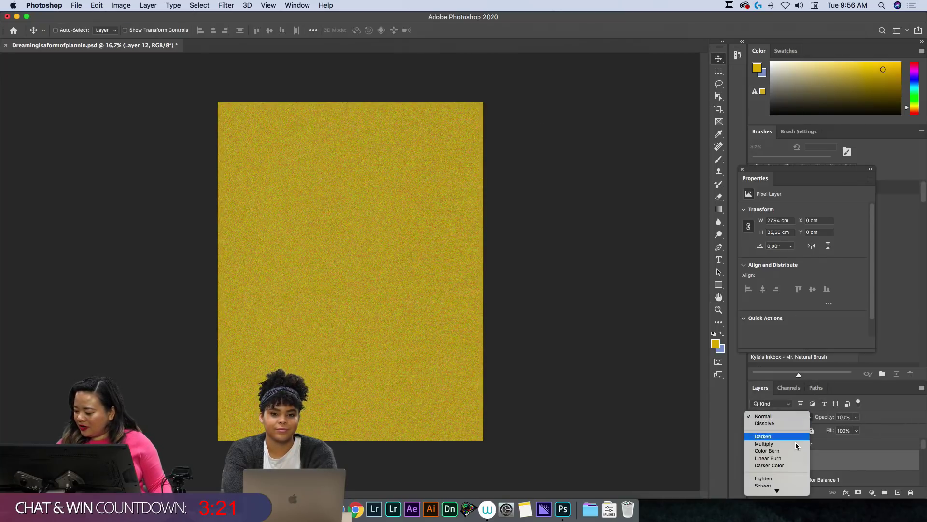
{"action": "left_click", "coordinate": [802, 429]}
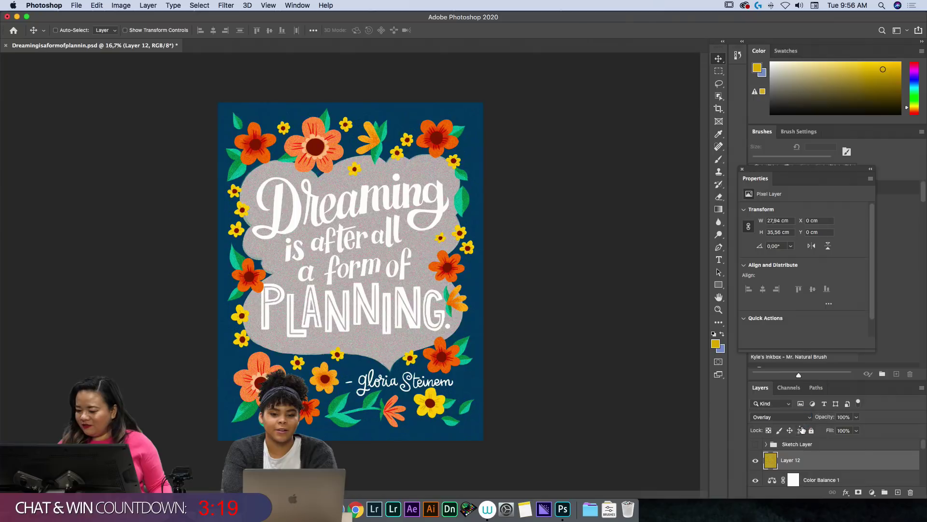
{"action": "left_click", "coordinate": [858, 417]}
{"action": "left_click", "coordinate": [818, 428]}
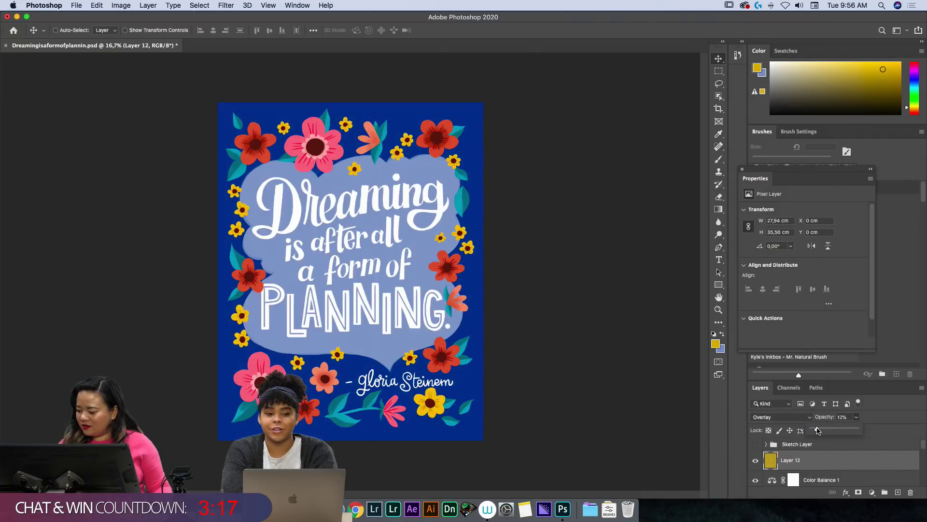
{"action": "left_click_drag", "start_coordinate": [817, 429], "coordinate": [834, 432]}
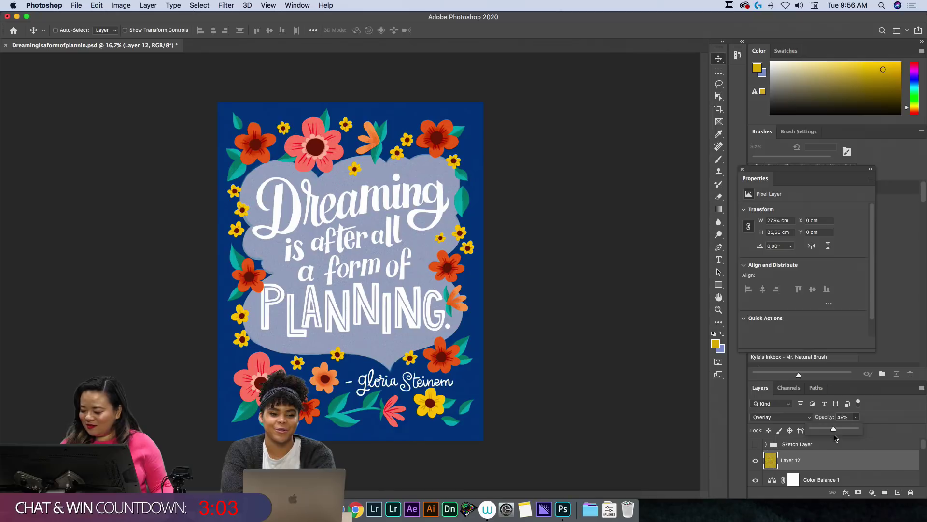
{"action": "left_click_drag", "start_coordinate": [835, 435], "coordinate": [836, 430]}
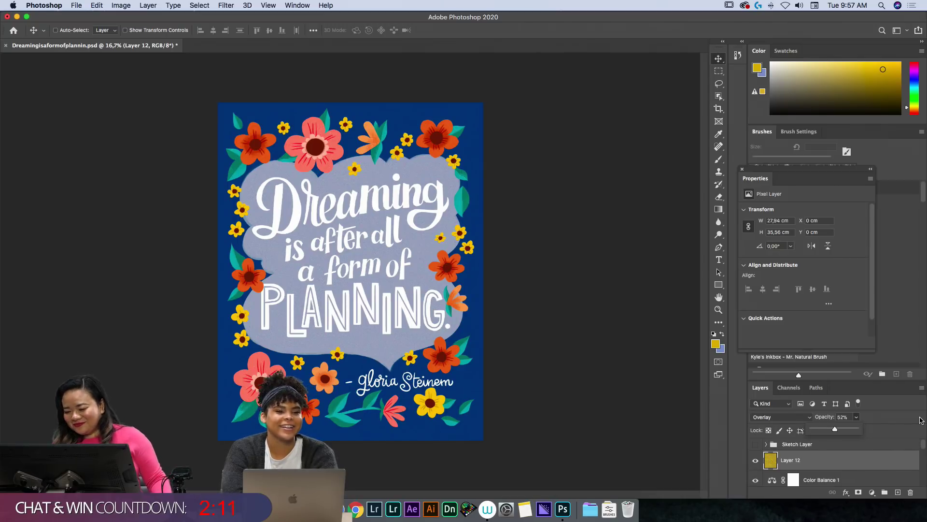
{"action": "left_click_drag", "start_coordinate": [836, 429], "coordinate": [837, 431]}
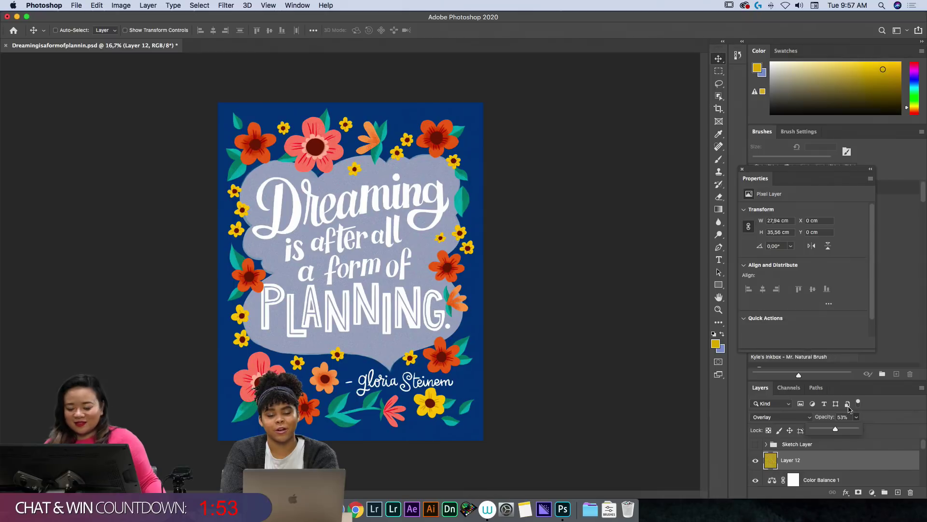
{"action": "left_click_drag", "start_coordinate": [835, 429], "coordinate": [838, 430]}
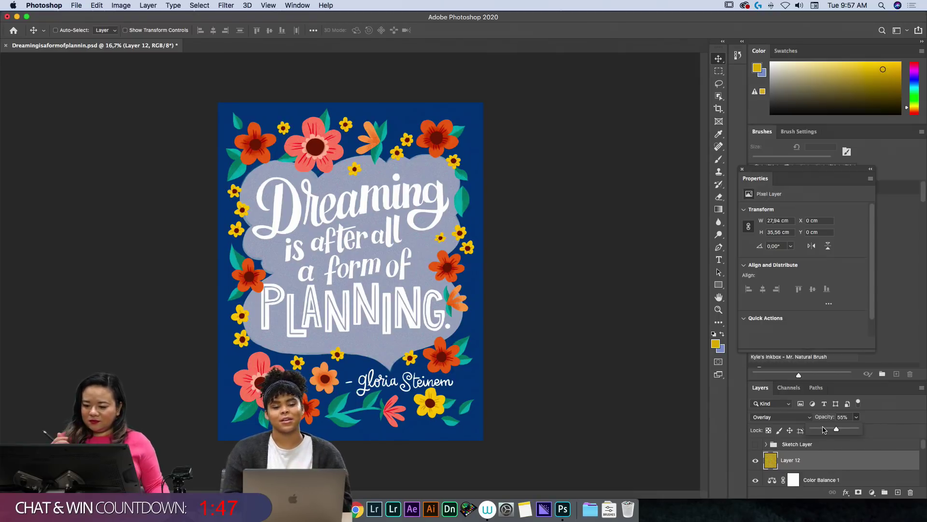
{"action": "key", "text": "super+s"}
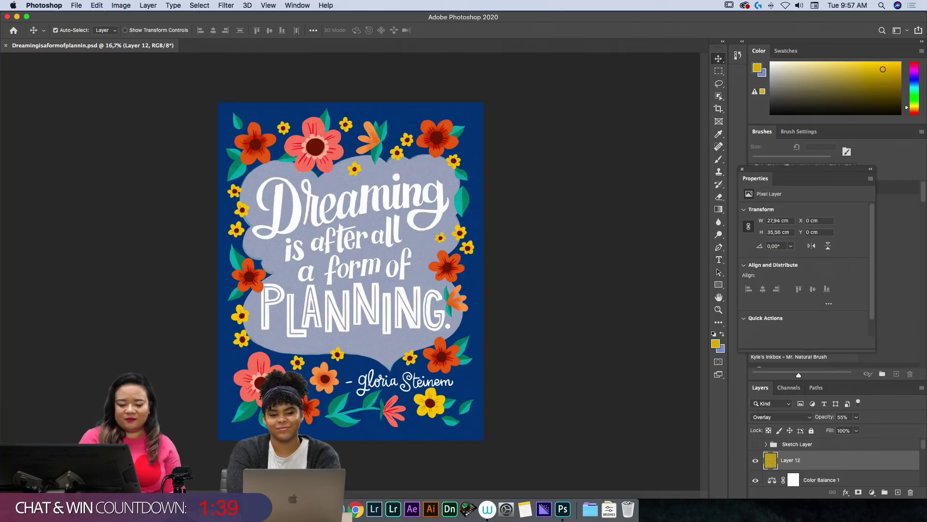
Examine the grain texture and overall colors of the poster at 25% and 16.7% zoom.
{"action": "key", "text": "super+plus"}
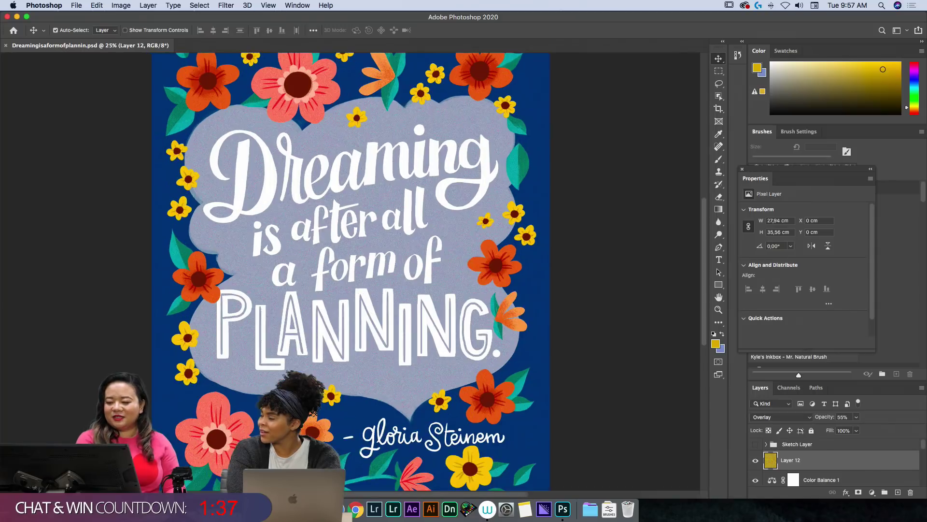
{"action": "key", "text": "super+minus"}
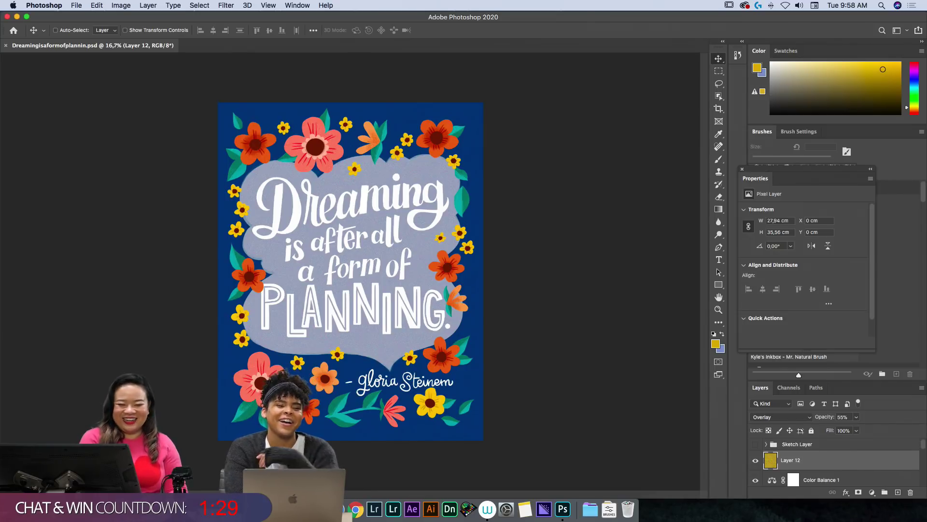
{"action": "key", "text": "super+plus"}
{"action": "key", "text": "super+minus"}
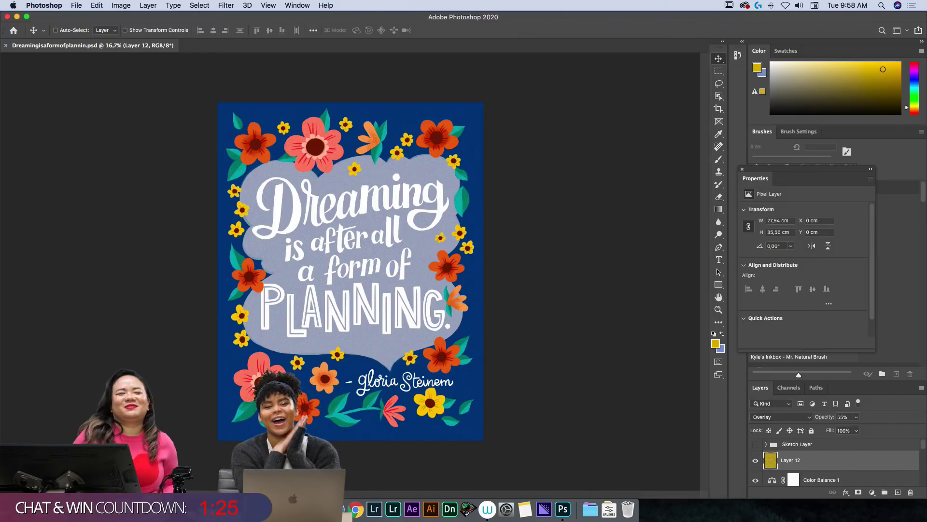
{"action": "key", "text": "super"}
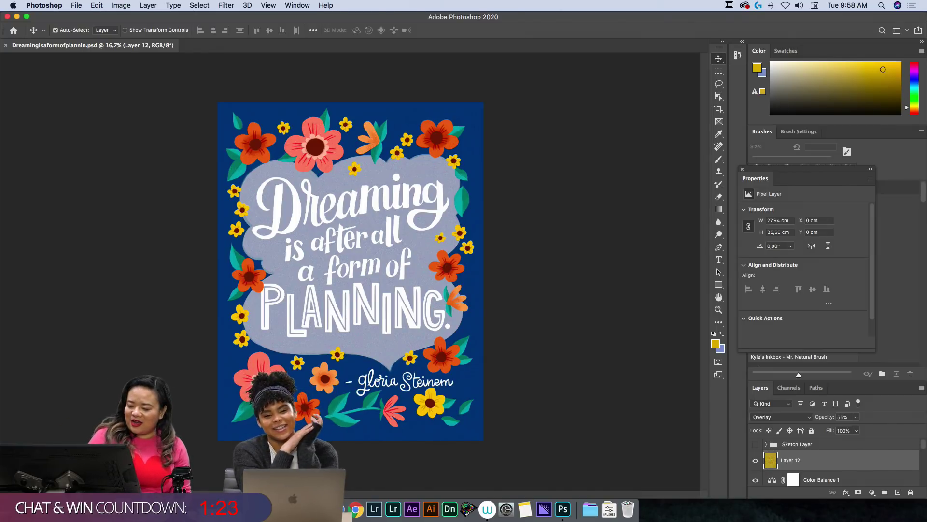
{"action": "key", "text": "super+plus"}
{"action": "key", "text": "super+minus"}
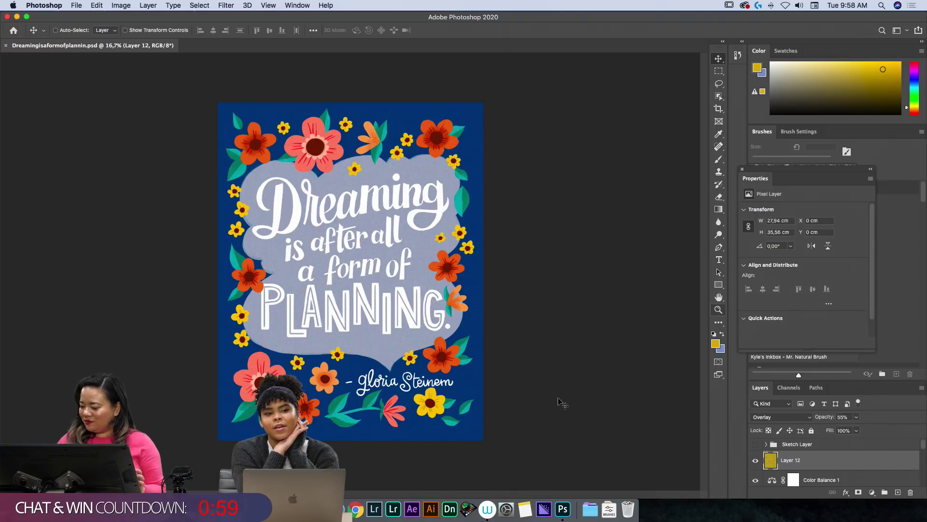
{"action": "left_click", "coordinate": [77, 6]}
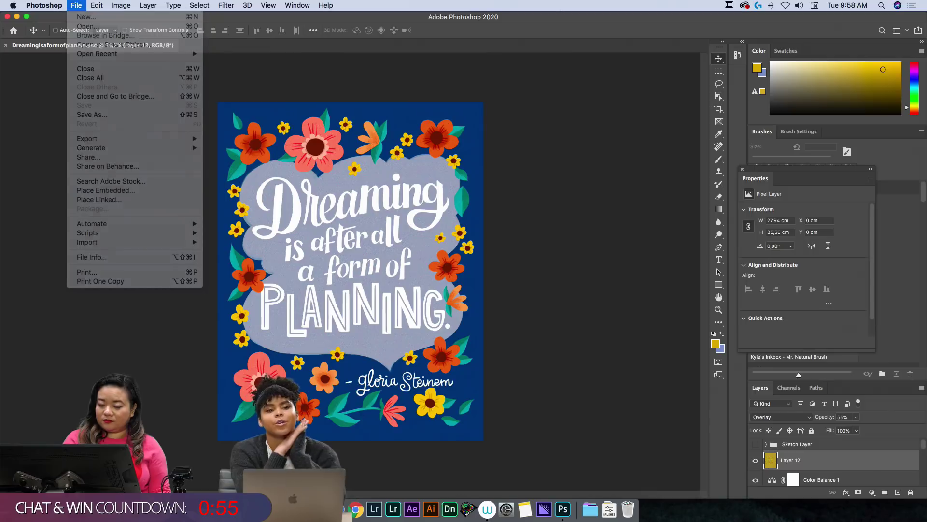
{"action": "key", "text": "Escape"}
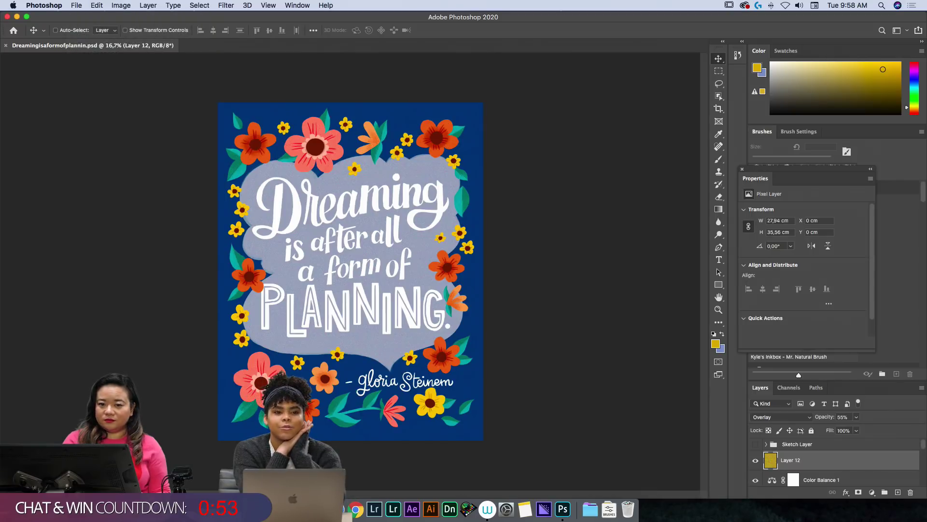
Shift the hue of the Layer 12 overlay by +20 with Hue/Saturation and save the document.
{"action": "key", "text": "super+u"}
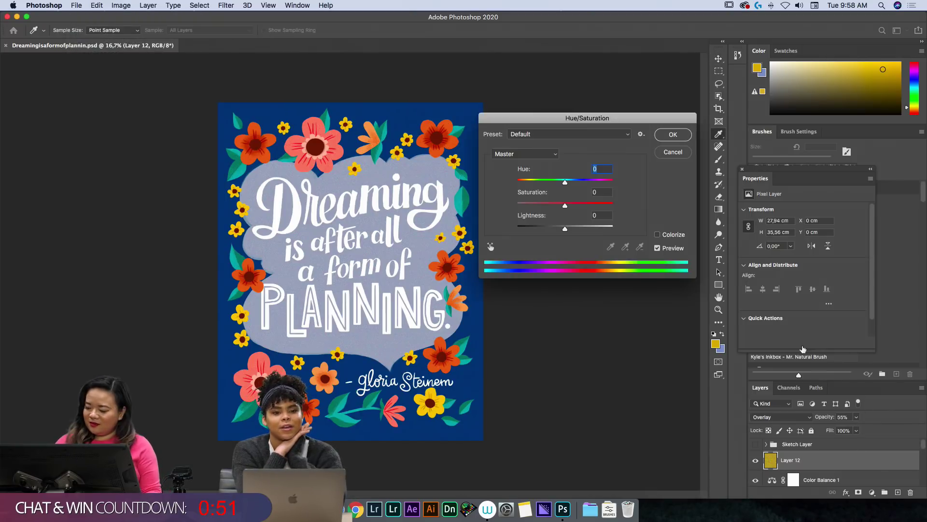
{"action": "left_click_drag", "start_coordinate": [565, 182], "coordinate": [575, 183]}
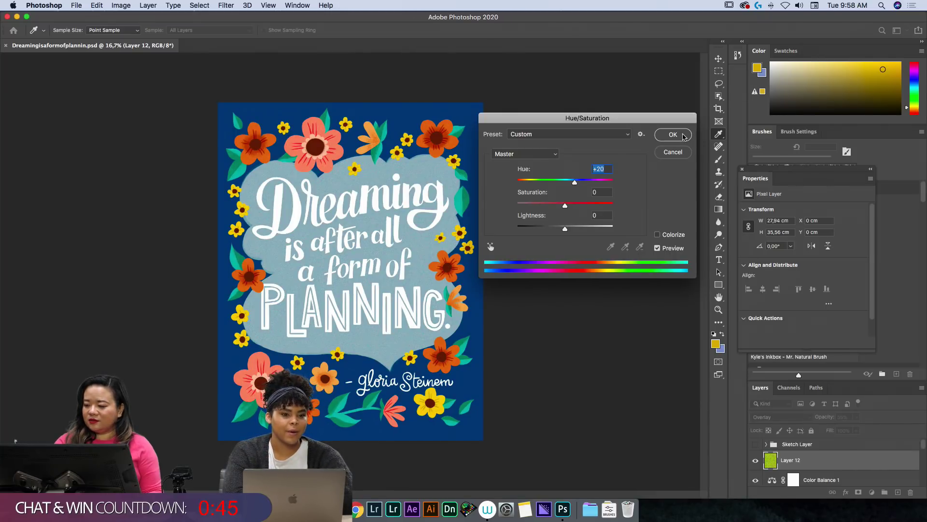
{"action": "left_click", "coordinate": [684, 136]}
{"action": "key", "text": "super+s"}
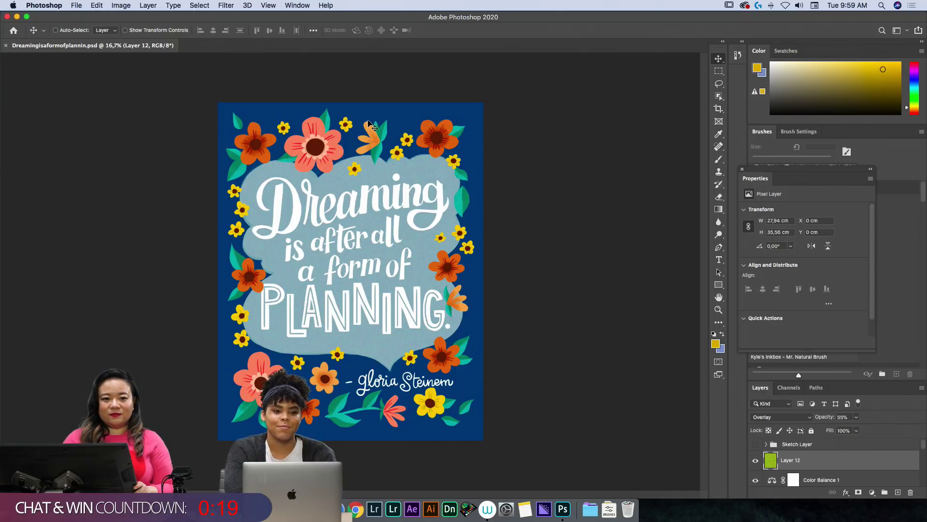
Start a new document and set its size units to inches.
{"action": "left_click", "coordinate": [74, 6]}
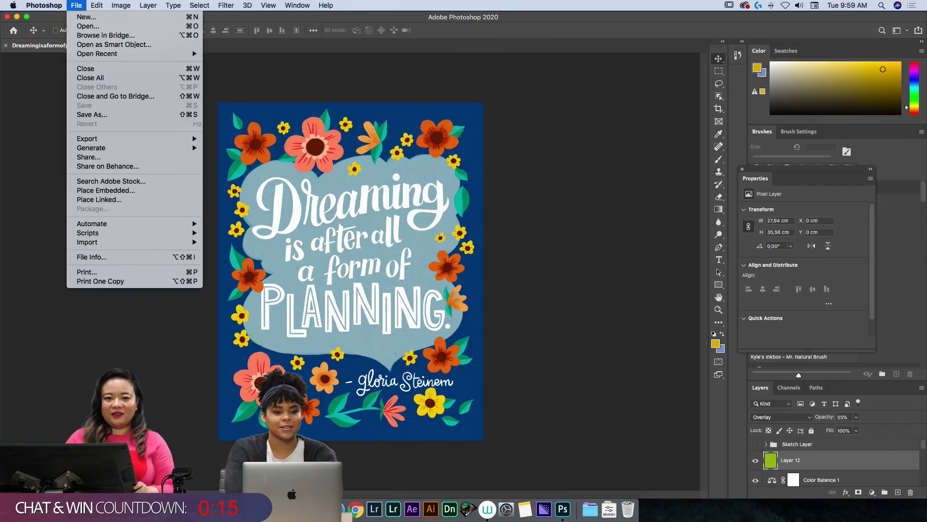
{"action": "left_click", "coordinate": [83, 17]}
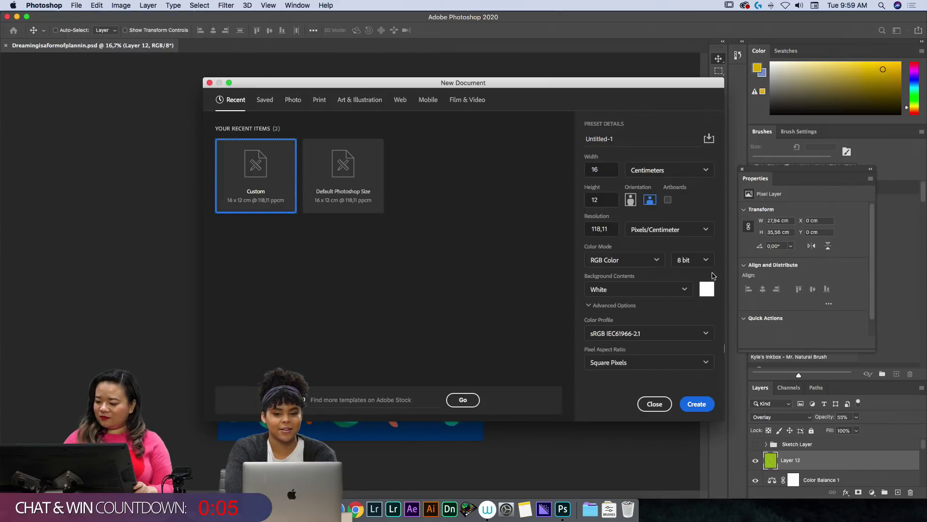
{"action": "left_click", "coordinate": [655, 170]}
{"action": "left_click", "coordinate": [663, 204]}
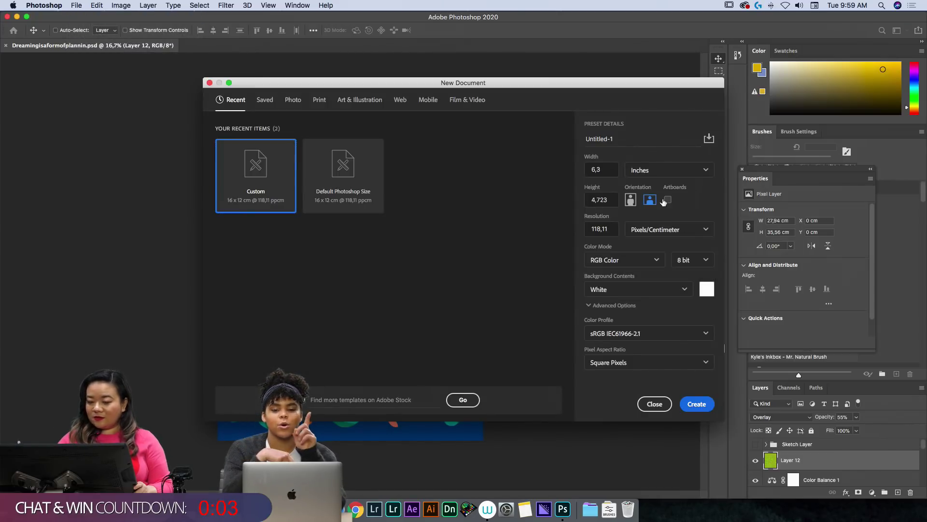
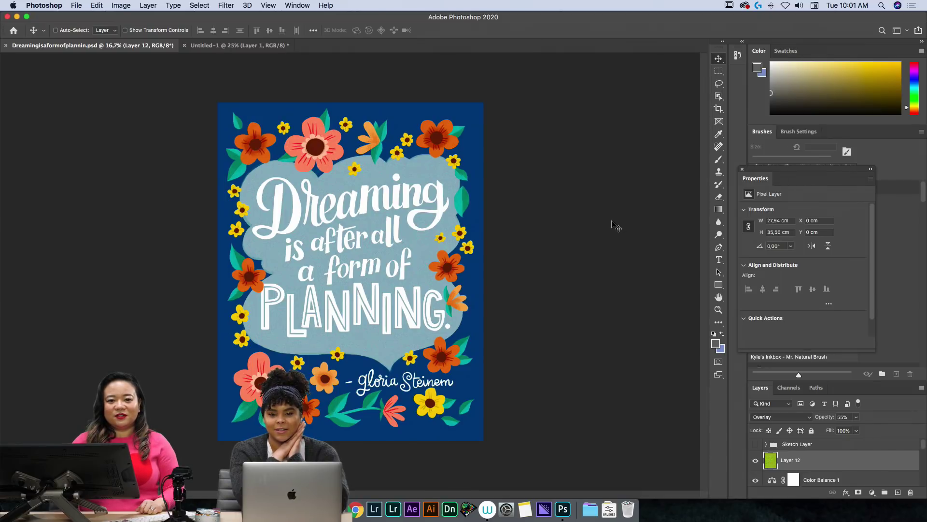
Switch to the blank Untitled-1 document and close the Properties panel covering the brush list.
{"action": "left_click", "coordinate": [240, 44]}
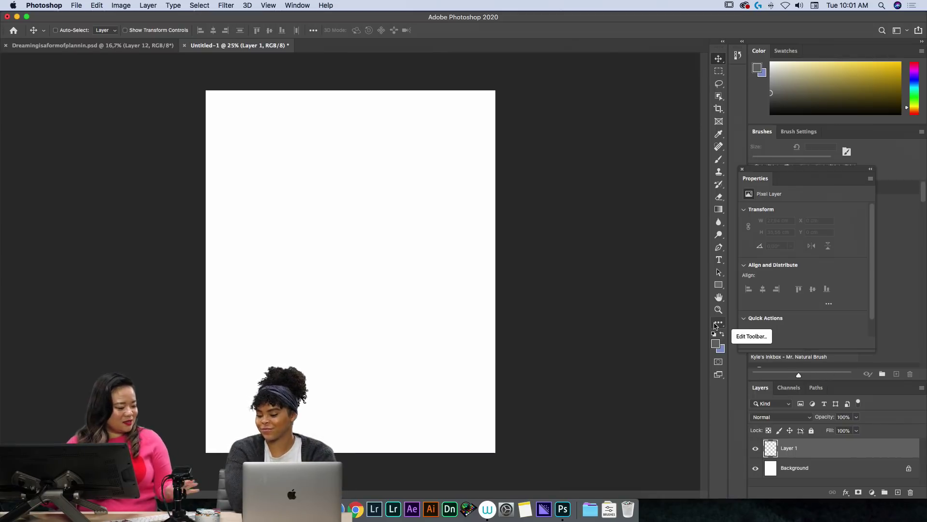
{"action": "left_click", "coordinate": [743, 169]}
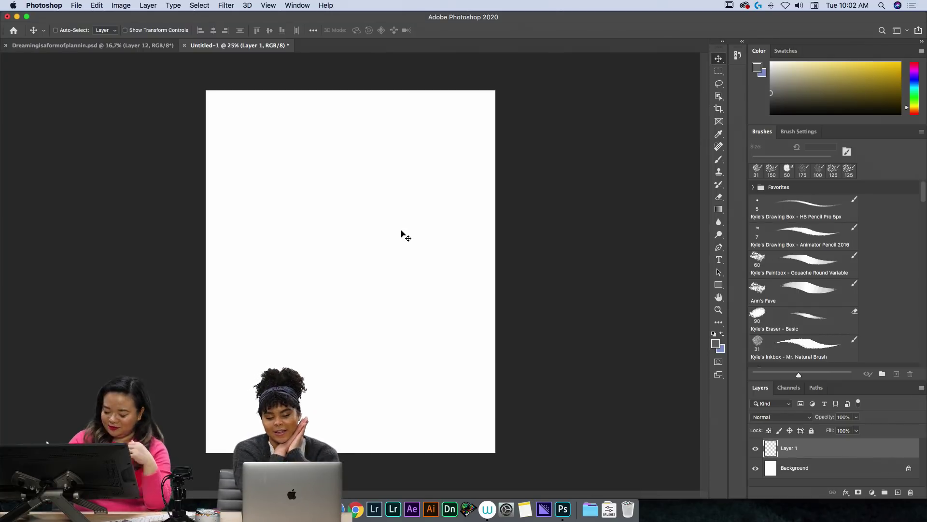
Choose the Kyle's Drawing Box - Animator Pencil 2016 brush for the Brush tool and set its size to 10 px.
{"action": "key", "text": "b"}
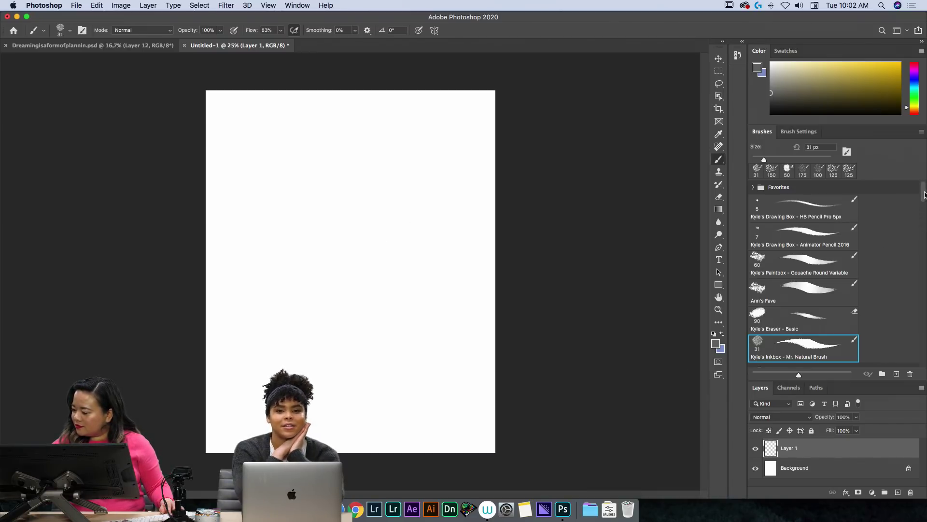
{"action": "scroll", "coordinate": [924, 195], "scroll_direction": "down", "scroll_amount": 3}
{"action": "scroll", "coordinate": [925, 197], "scroll_direction": "up", "scroll_amount": 3}
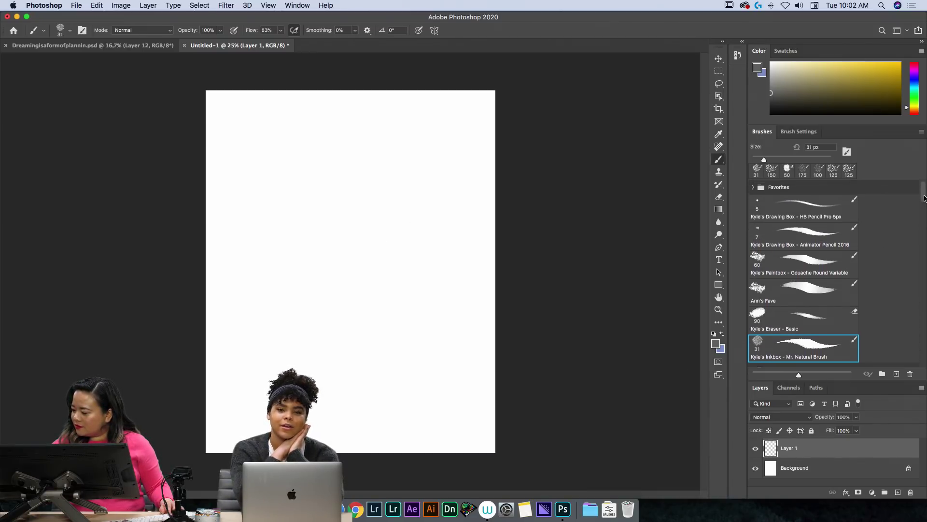
{"action": "left_click", "coordinate": [830, 212]}
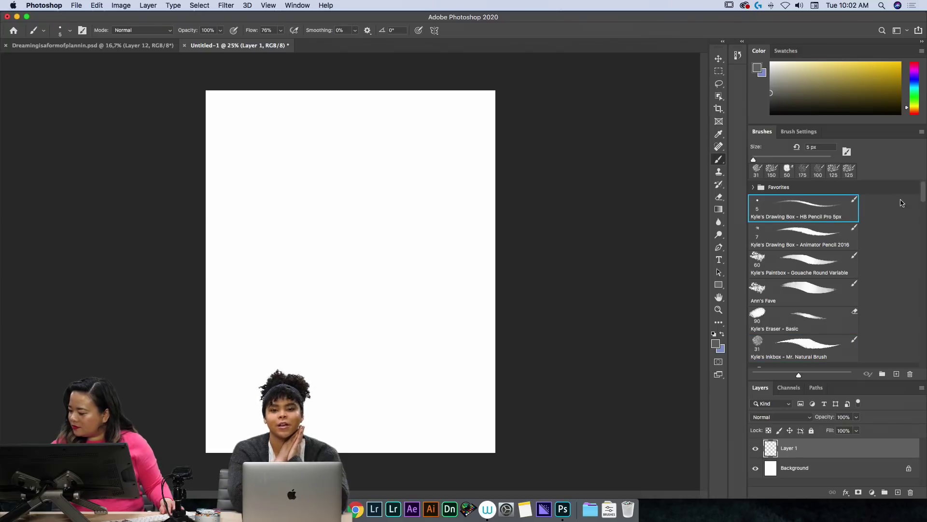
{"action": "scroll", "coordinate": [896, 213], "scroll_direction": "down", "scroll_amount": 7}
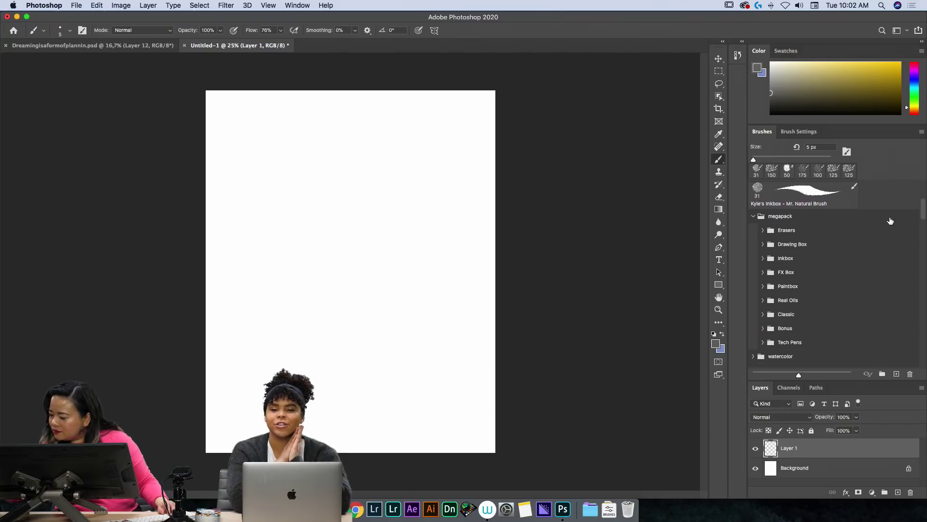
{"action": "left_click", "coordinate": [762, 245]}
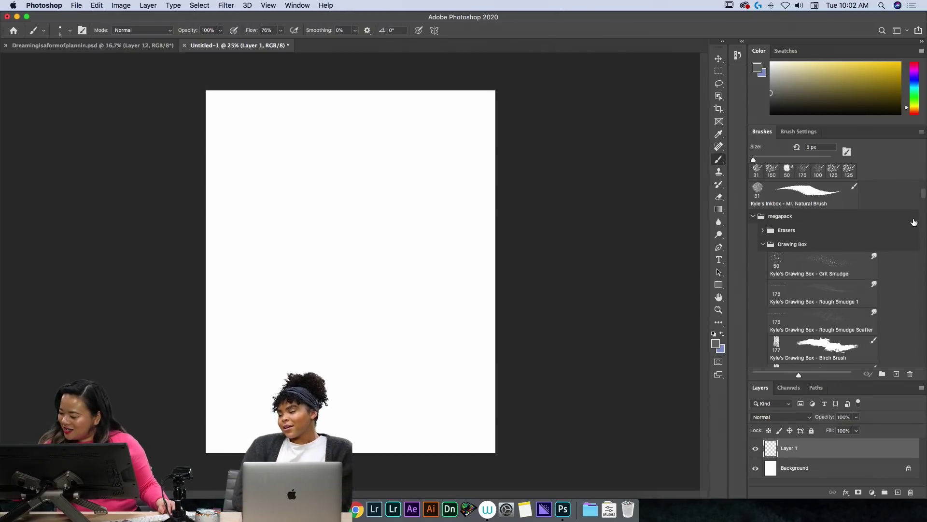
{"action": "mouse_move", "coordinate": [923, 198]}
{"action": "left_mouse_down"}
{"action": "mouse_move", "coordinate": [887, 324]}
{"action": "mouse_move", "coordinate": [911, 155]}
{"action": "left_mouse_up"}
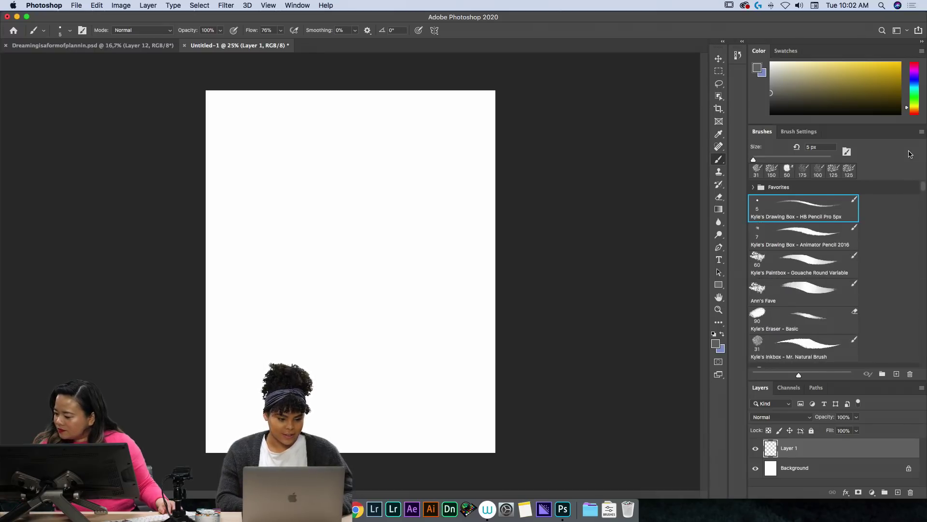
{"action": "left_click", "coordinate": [801, 247]}
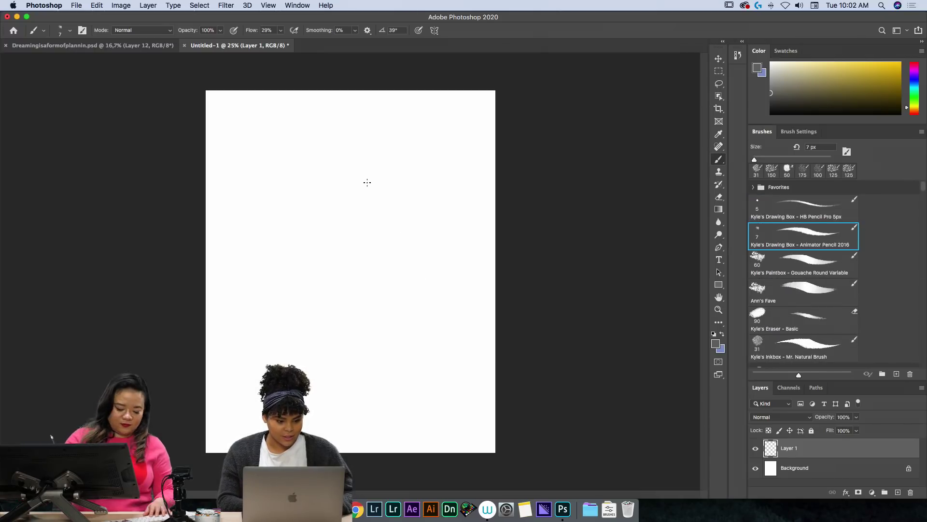
{"action": "key", "text": "bracketright"}
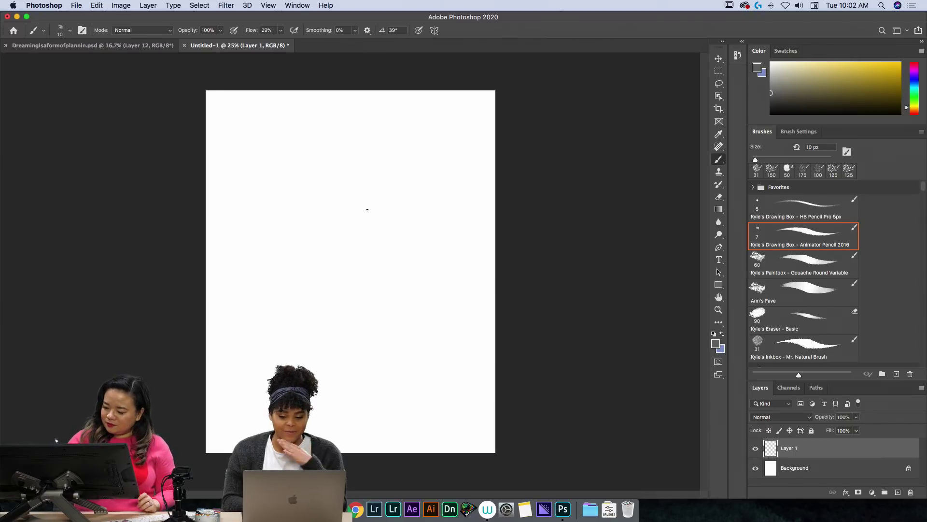
Sketch a loose head circle with a vertical guideline and curved neck lines in the upper middle of the canvas on Layer 1.
{"action": "mouse_move", "coordinate": [321, 244]}
{"action": "left_mouse_down"}
{"action": "mouse_move", "coordinate": [382, 231]}
{"action": "mouse_move", "coordinate": [336, 176]}
{"action": "mouse_move", "coordinate": [312, 222]}
{"action": "left_mouse_up"}
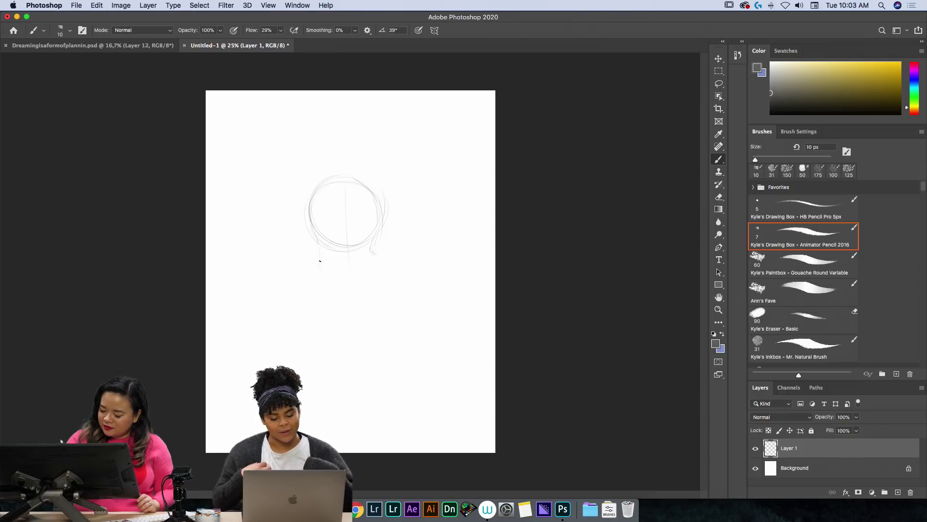
{"action": "left_click_drag", "start_coordinate": [320, 260], "coordinate": [307, 293]}
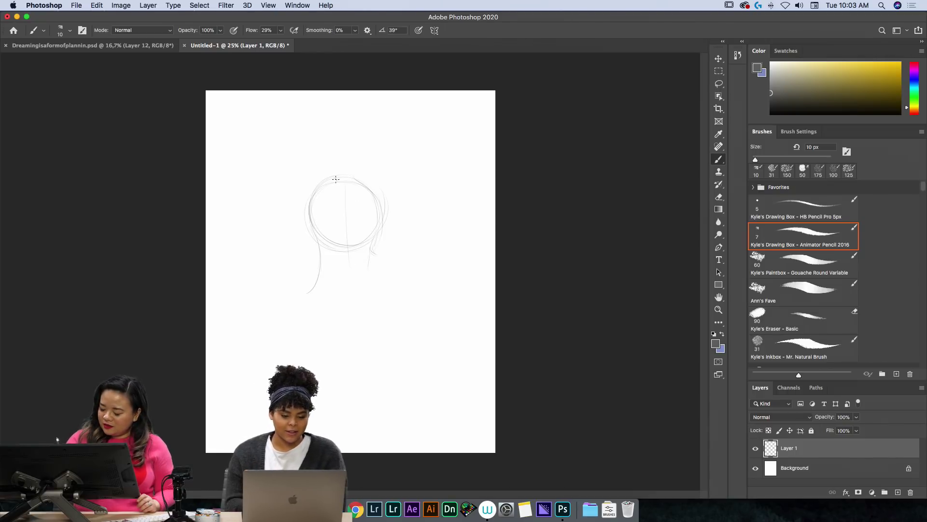
{"action": "left_click_drag", "start_coordinate": [310, 223], "coordinate": [359, 245]}
{"action": "left_click_drag", "start_coordinate": [362, 188], "coordinate": [375, 237]}
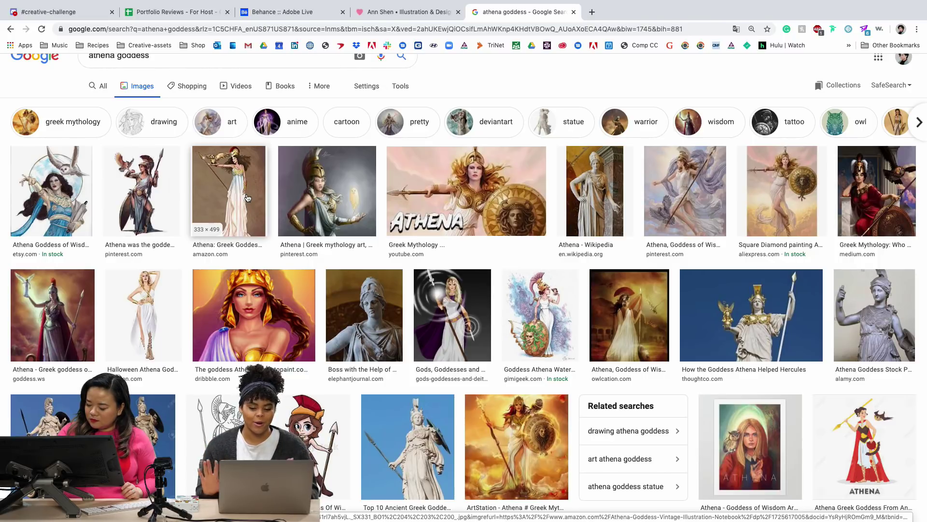
In the browser's "athena goddess" image results, examine the Etsy illustration with the owl and look through further reference pictures.
{"action": "scroll", "coordinate": [74, 193], "scroll_direction": "down", "scroll_amount": 1}
{"action": "left_click", "coordinate": [74, 193]}
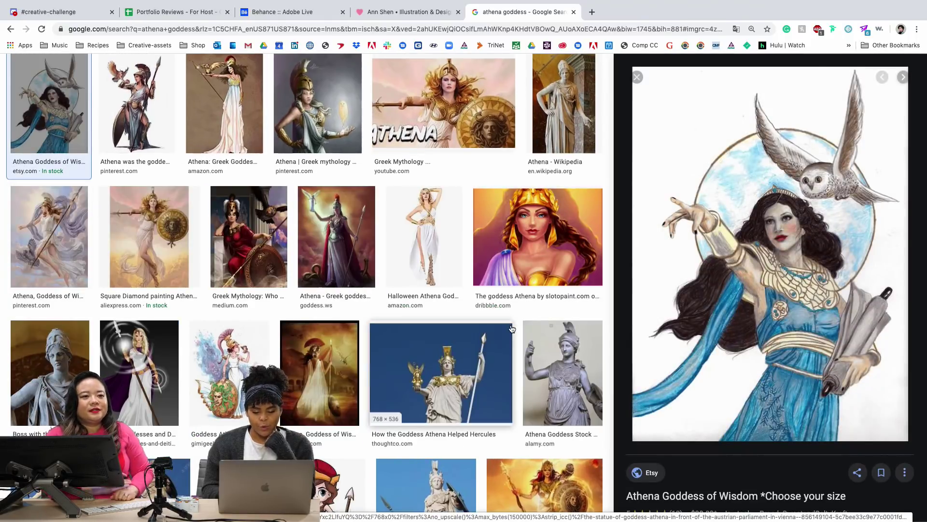
{"action": "scroll", "coordinate": [499, 307], "scroll_direction": "down", "scroll_amount": 1}
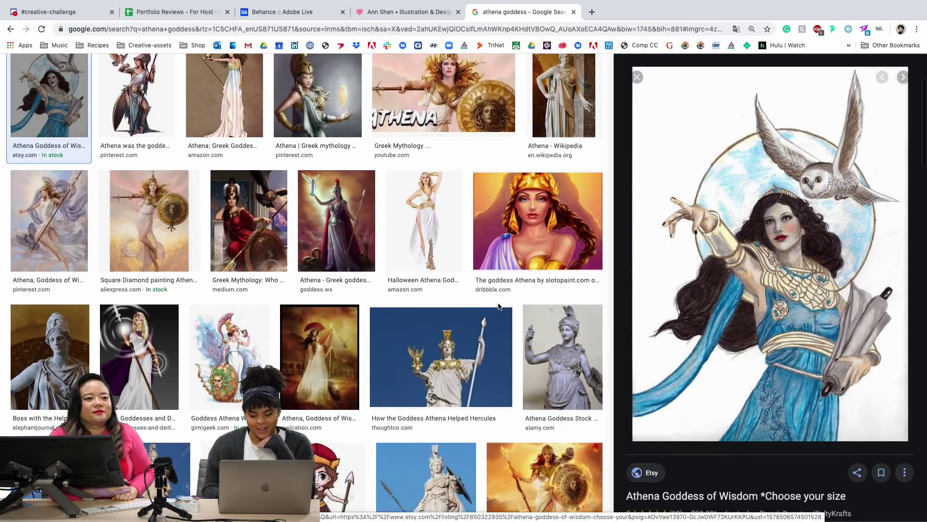
{"action": "scroll", "coordinate": [499, 307], "scroll_direction": "down", "scroll_amount": 2}
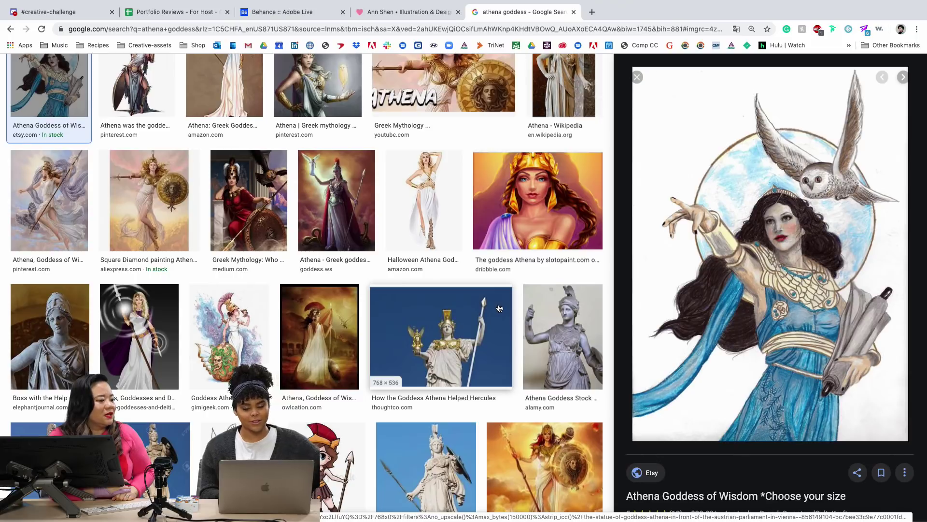
{"action": "scroll", "coordinate": [450, 264], "scroll_direction": "down", "scroll_amount": 1}
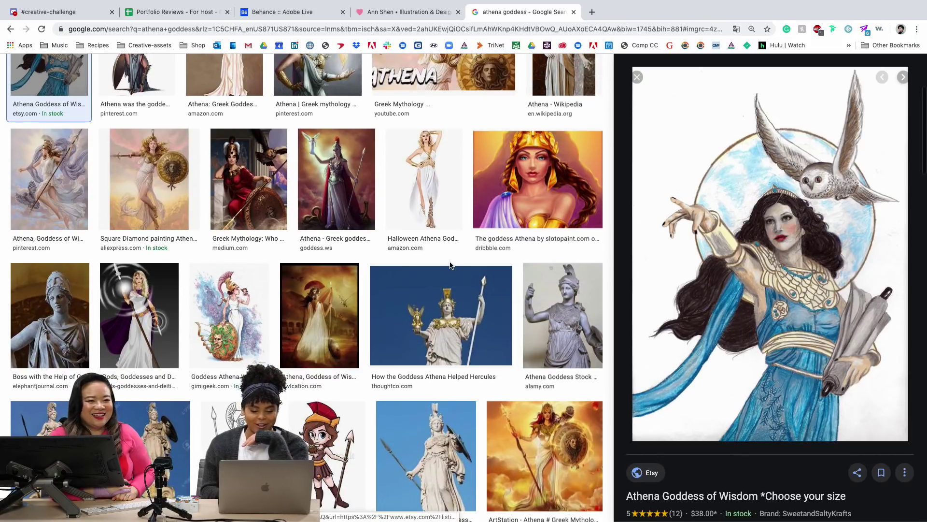
{"action": "scroll", "coordinate": [450, 265], "scroll_direction": "down", "scroll_amount": 5}
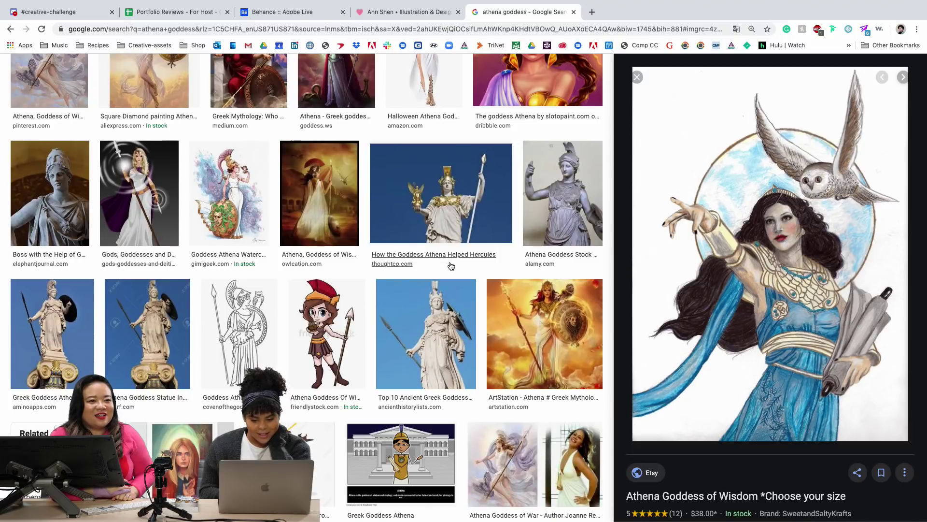
{"action": "scroll", "coordinate": [451, 265], "scroll_direction": "down", "scroll_amount": 3}
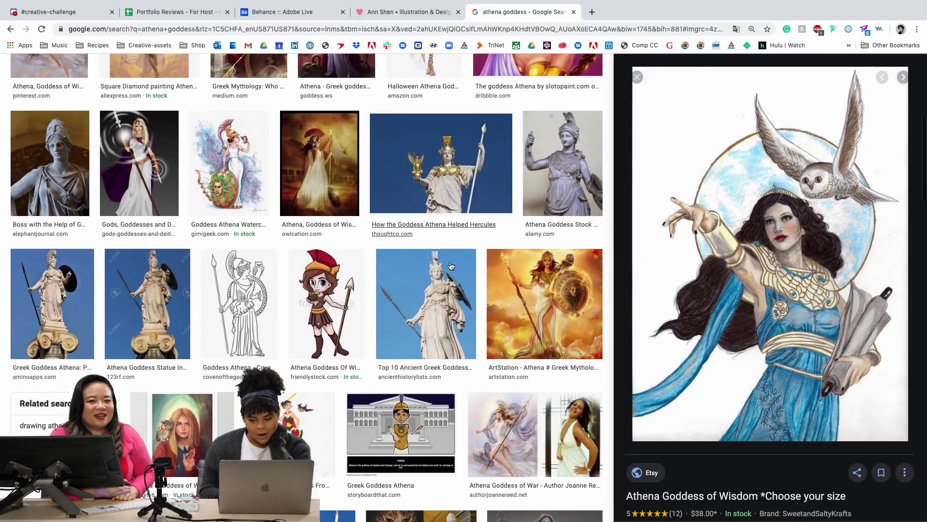
{"action": "scroll", "coordinate": [451, 265], "scroll_direction": "down", "scroll_amount": 2}
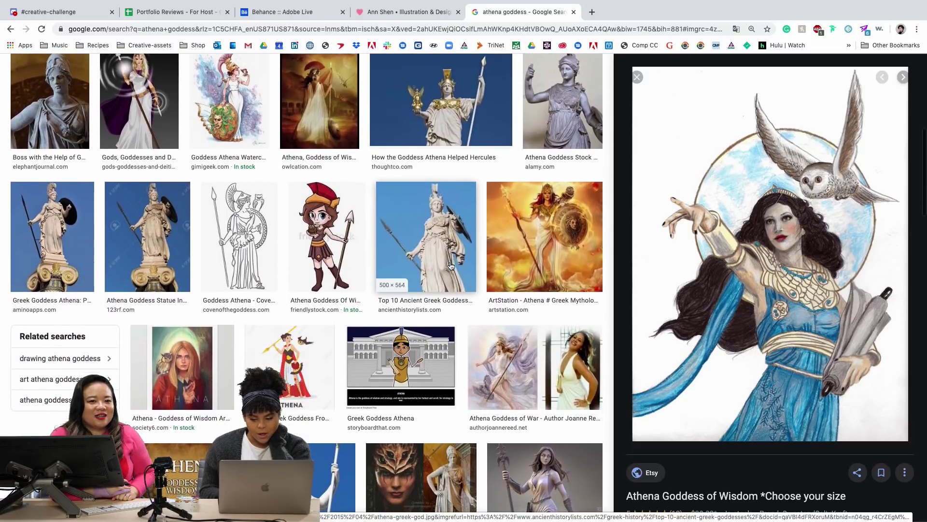
{"action": "scroll", "coordinate": [497, 289], "scroll_direction": "down", "scroll_amount": 10}
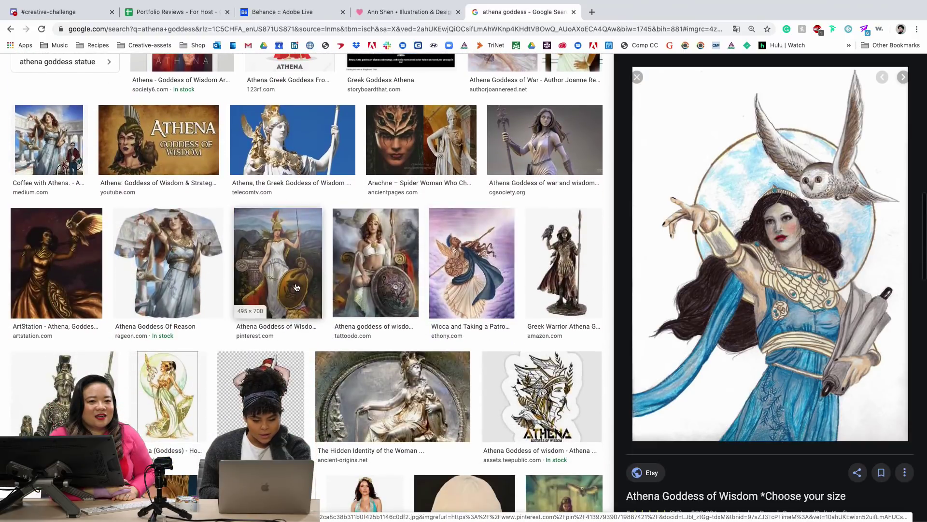
Compare larger previews of the Pinterest, RageOn, ArtStation and Tattoodo Athena pictures for costume, pose, shield and owl references.
{"action": "left_click", "coordinate": [289, 269]}
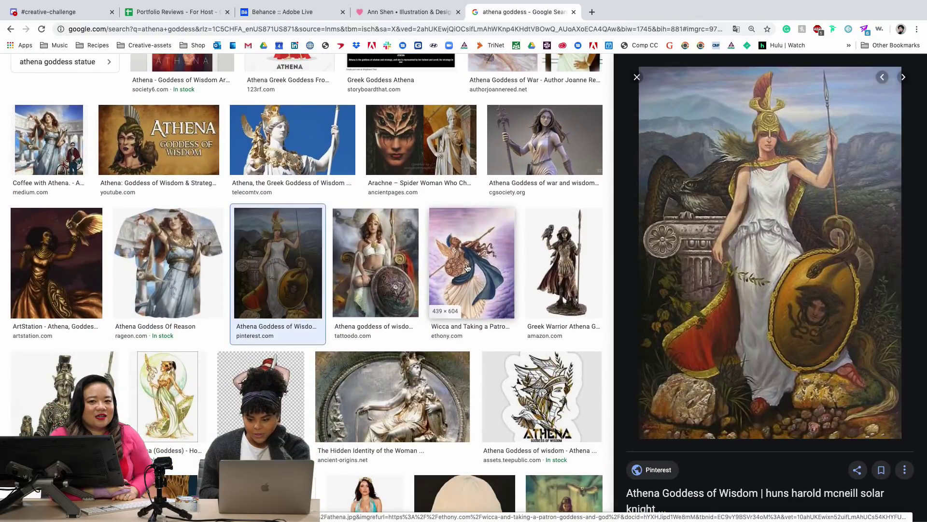
{"action": "left_click", "coordinate": [147, 246]}
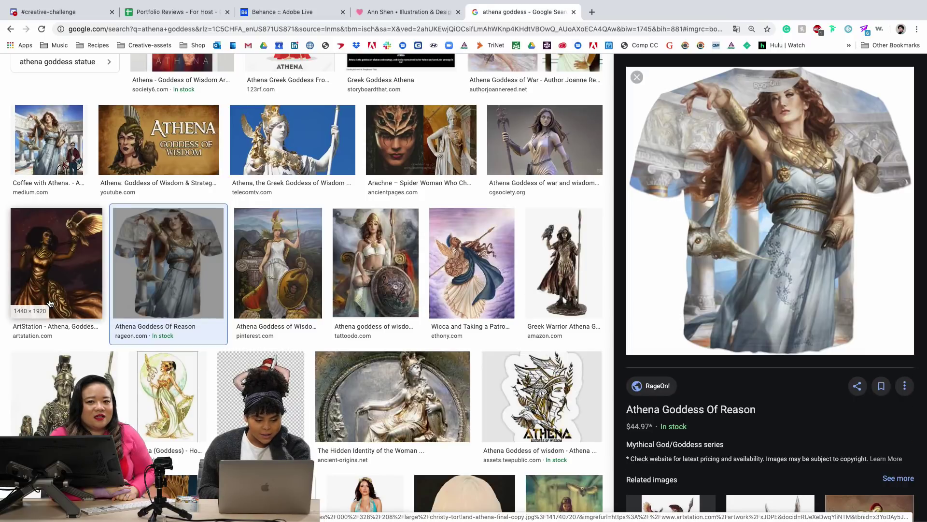
{"action": "left_click", "coordinate": [77, 317]}
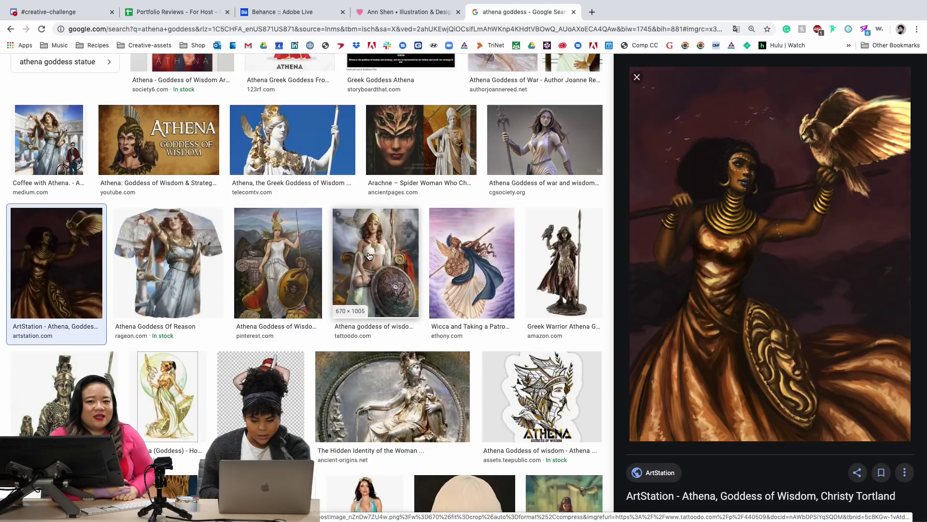
{"action": "scroll", "coordinate": [369, 256], "scroll_direction": "down", "scroll_amount": 1}
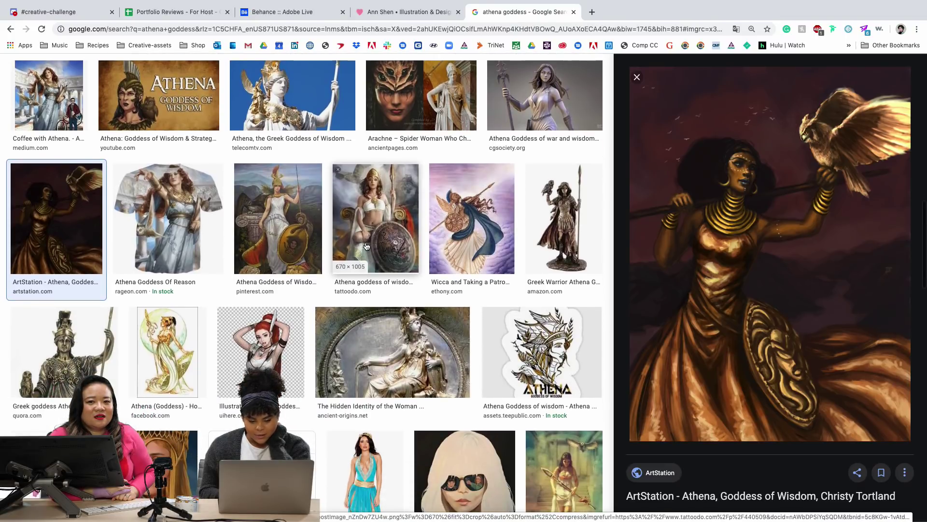
{"action": "left_click", "coordinate": [354, 197]}
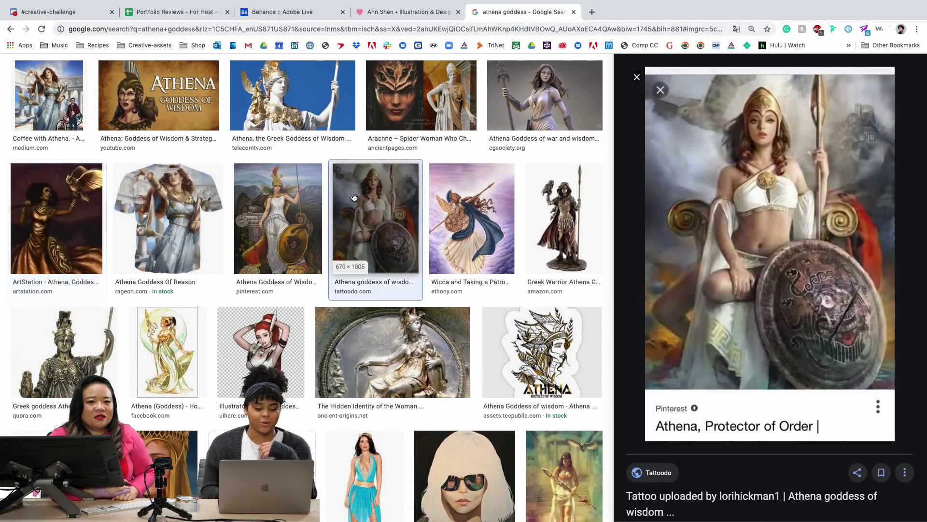
Preview the Goddess Athena Fine Art Print with the hooded figure and examine more Athena reference images further down.
{"action": "scroll", "coordinate": [354, 197], "scroll_direction": "down", "scroll_amount": 5}
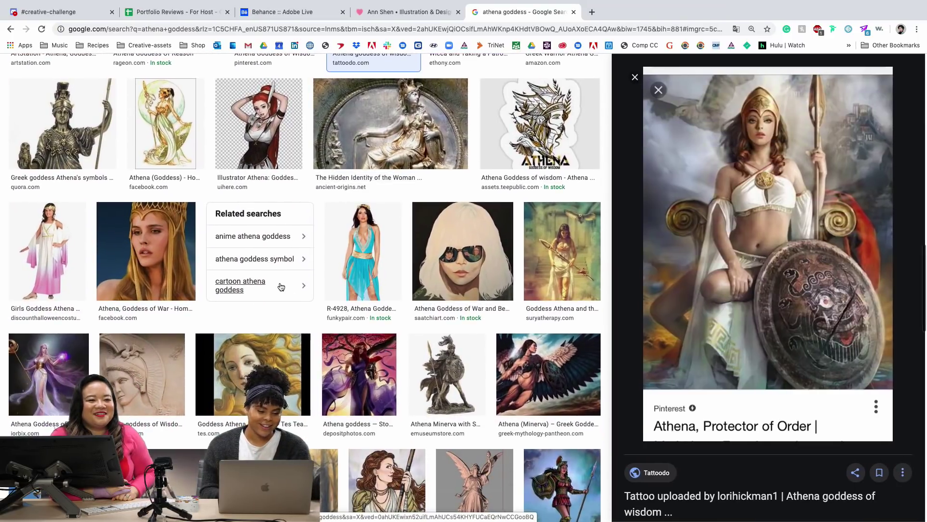
{"action": "scroll", "coordinate": [311, 381], "scroll_direction": "down", "scroll_amount": 2}
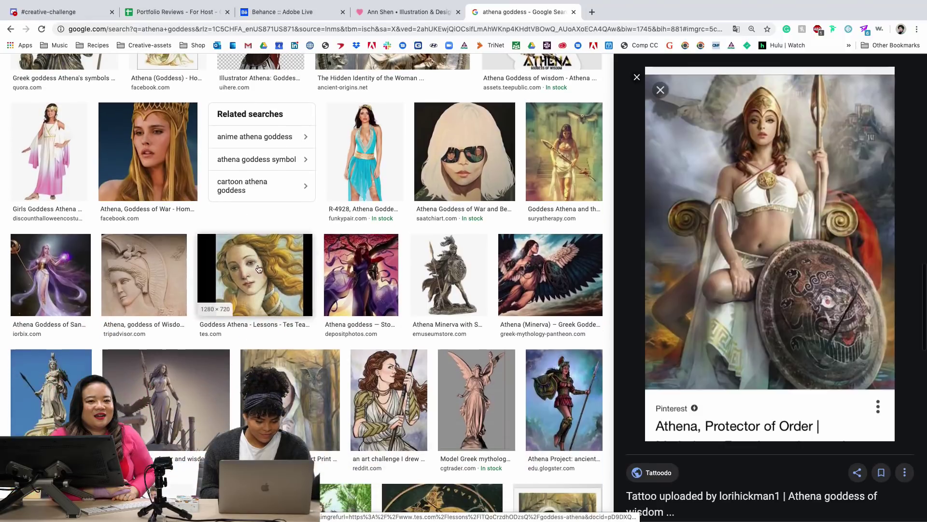
{"action": "left_click", "coordinate": [311, 382]}
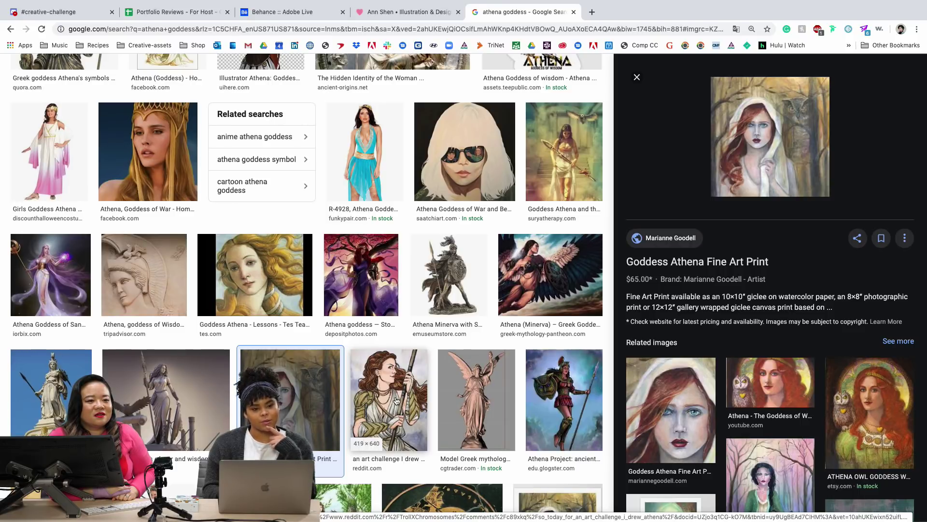
{"action": "scroll", "coordinate": [448, 277], "scroll_direction": "down", "scroll_amount": 1}
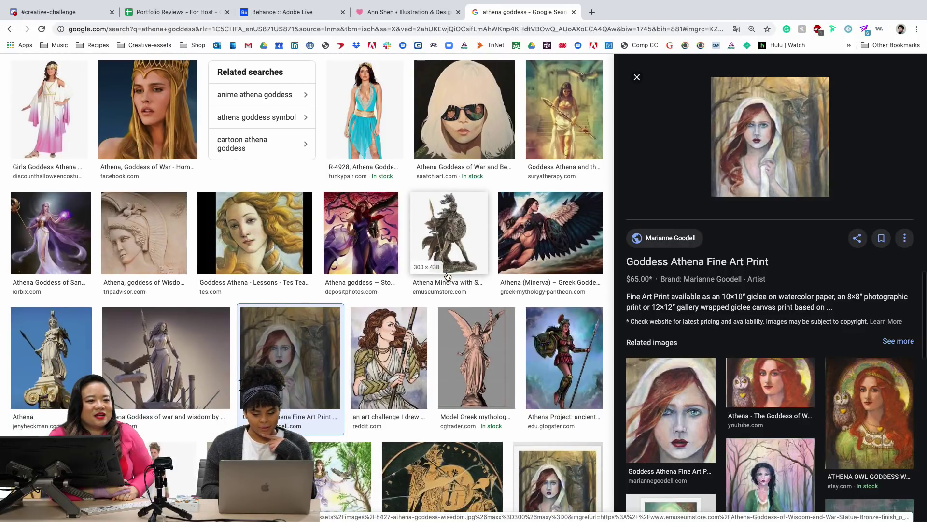
{"action": "scroll", "coordinate": [447, 277], "scroll_direction": "down", "scroll_amount": 6}
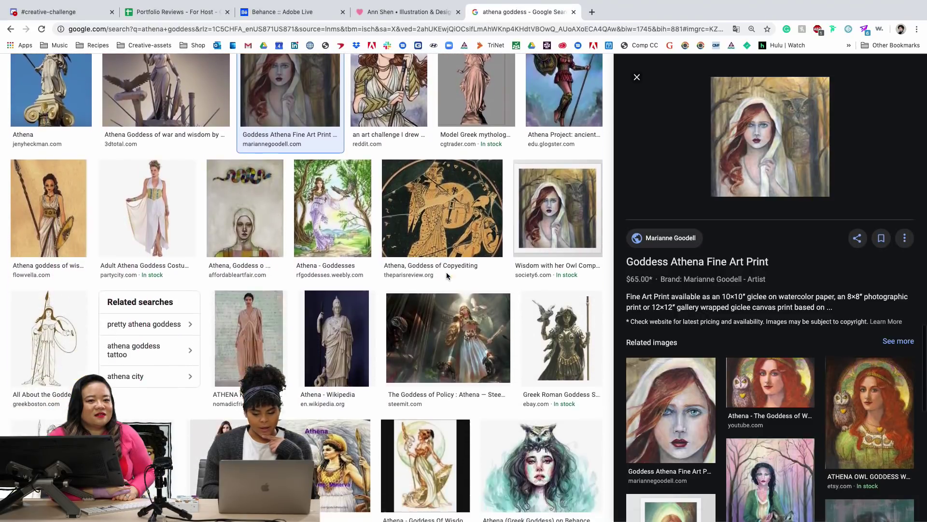
Search the web images for "beehive hair" and look through the hairstyle reference pictures.
{"action": "scroll", "coordinate": [446, 271], "scroll_direction": "up", "scroll_amount": 10}
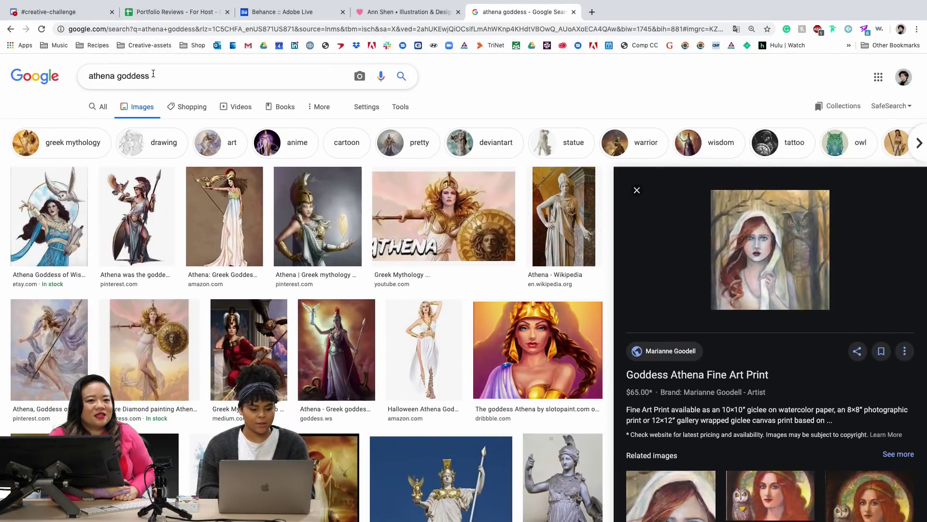
{"action": "triple_click", "coordinate": [133, 77]}
{"action": "type", "text": "behive"}
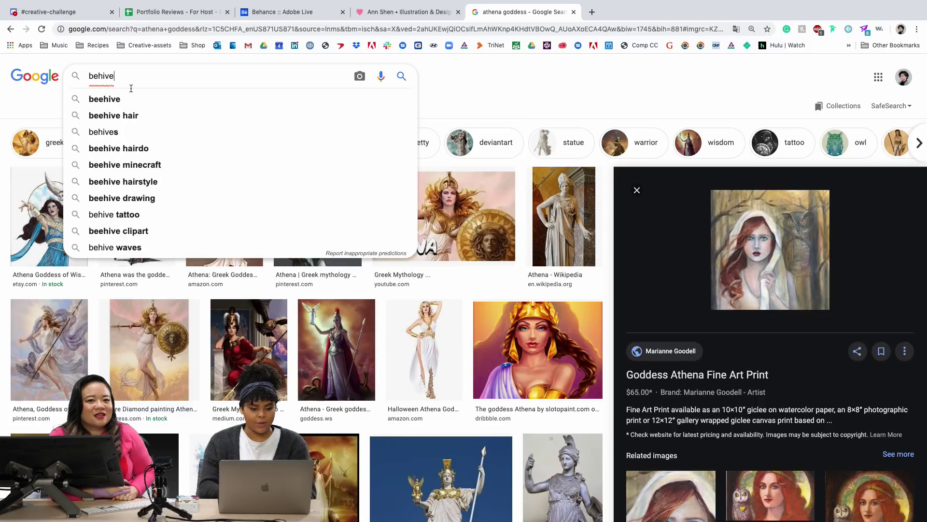
{"action": "left_click", "coordinate": [120, 116]}
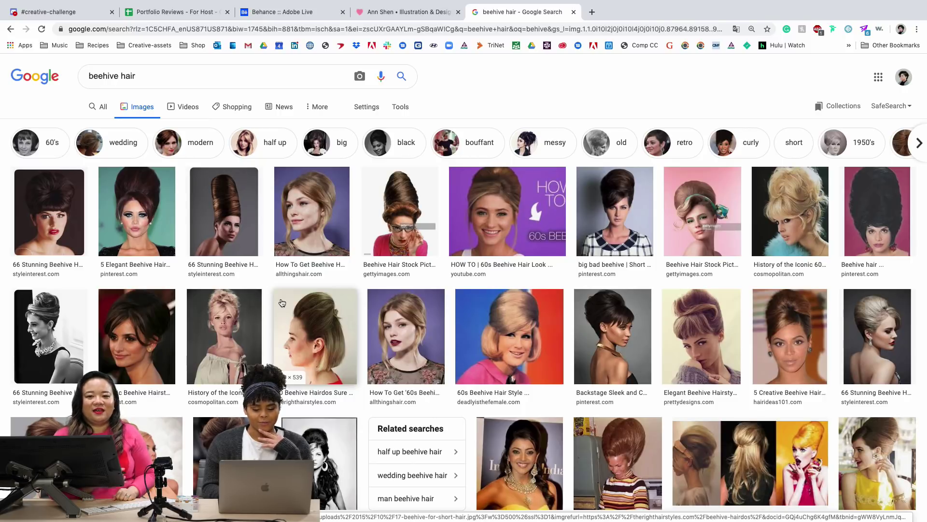
{"action": "scroll", "coordinate": [268, 261], "scroll_direction": "down", "scroll_amount": 2}
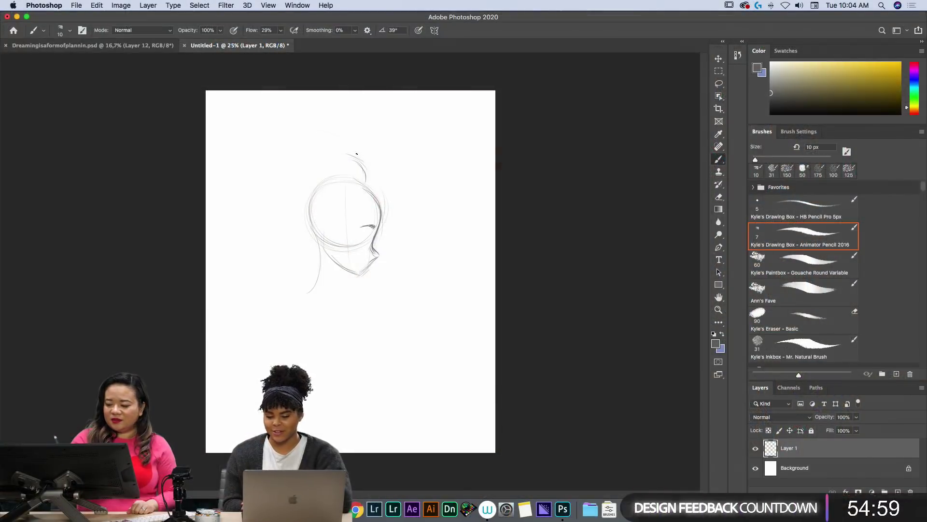
Sketch a tall beehive hairdo around the head circle on Layer 1, with a rounded outer contour, front waves and inner strand lines.
{"action": "mouse_move", "coordinate": [357, 153]}
{"action": "left_mouse_down"}
{"action": "mouse_move", "coordinate": [331, 134]}
{"action": "mouse_move", "coordinate": [280, 141]}
{"action": "mouse_move", "coordinate": [281, 202]}
{"action": "left_mouse_up"}
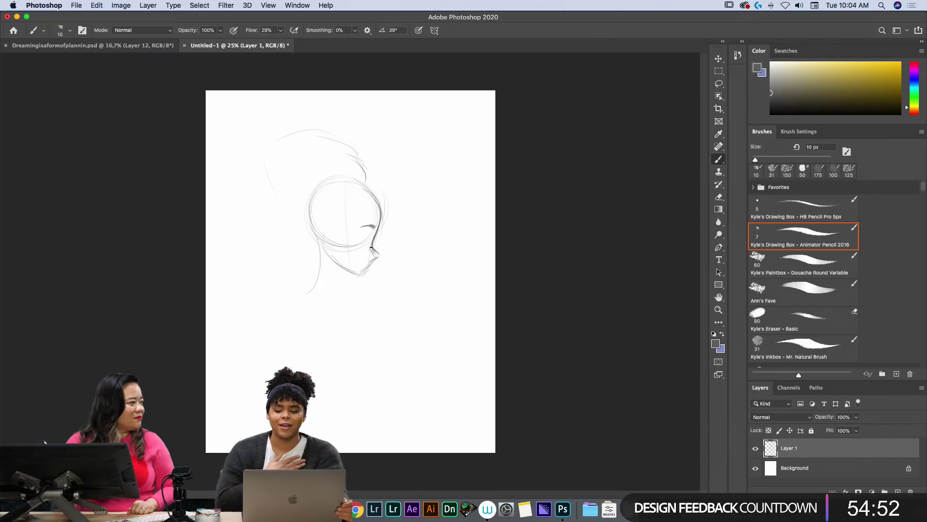
{"action": "left_click_drag", "start_coordinate": [273, 186], "coordinate": [315, 228]}
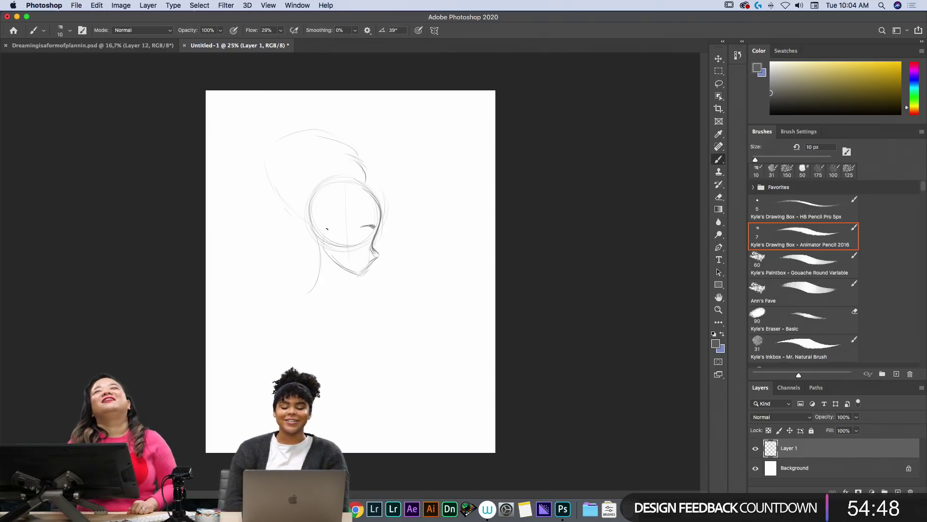
{"action": "left_click_drag", "start_coordinate": [319, 196], "coordinate": [349, 200]}
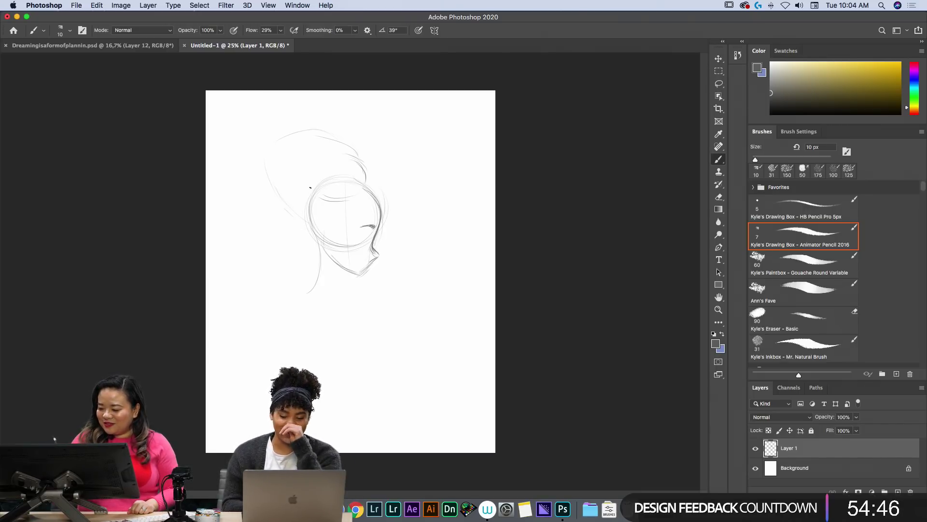
{"action": "left_click_drag", "start_coordinate": [310, 167], "coordinate": [309, 194]}
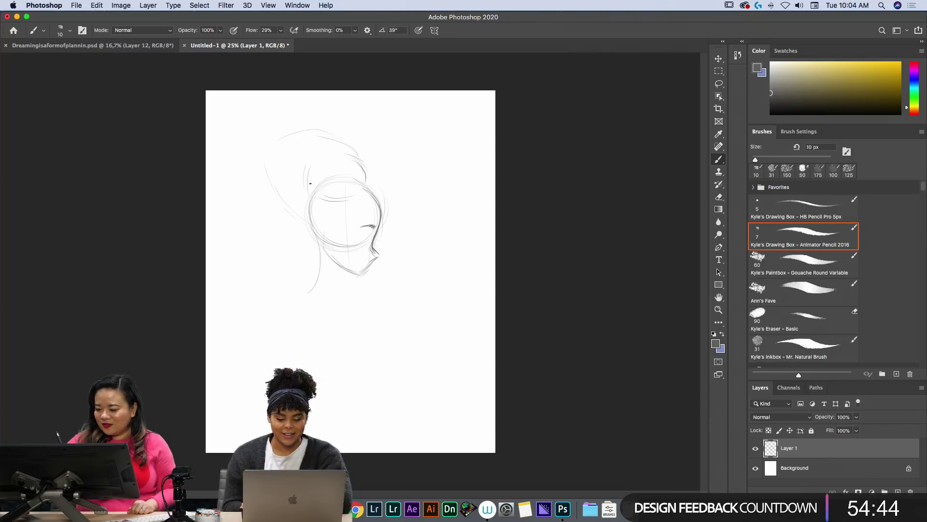
{"action": "left_click_drag", "start_coordinate": [369, 175], "coordinate": [372, 193]}
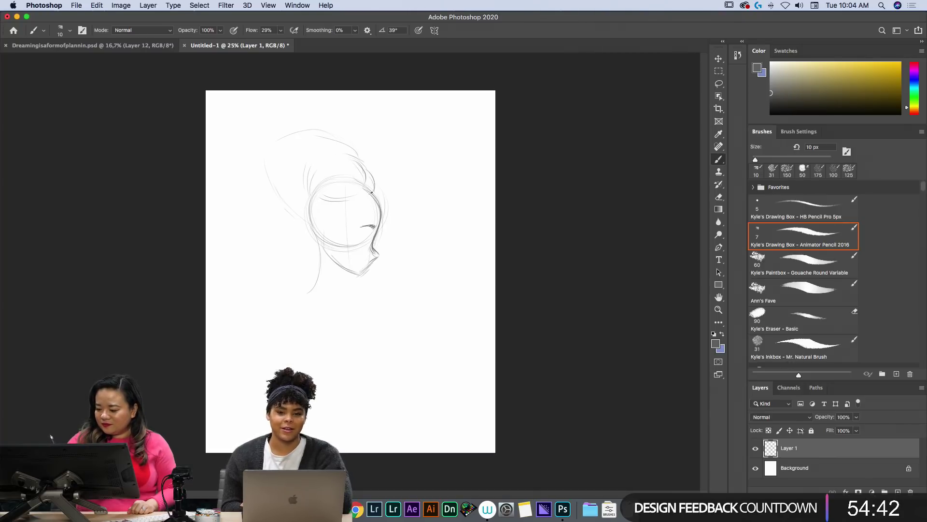
{"action": "mouse_move", "coordinate": [355, 161]}
{"action": "left_mouse_down"}
{"action": "mouse_move", "coordinate": [373, 178]}
{"action": "mouse_move", "coordinate": [372, 197]}
{"action": "mouse_move", "coordinate": [356, 161]}
{"action": "mouse_move", "coordinate": [365, 168]}
{"action": "mouse_move", "coordinate": [346, 147]}
{"action": "left_mouse_up"}
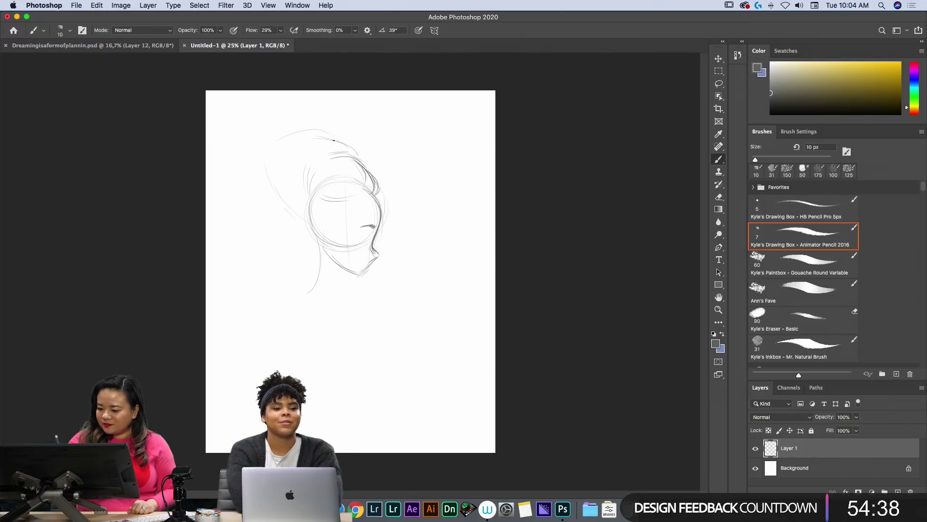
{"action": "mouse_move", "coordinate": [300, 129]}
{"action": "left_mouse_down"}
{"action": "mouse_move", "coordinate": [262, 148]}
{"action": "mouse_move", "coordinate": [280, 194]}
{"action": "mouse_move", "coordinate": [257, 181]}
{"action": "mouse_move", "coordinate": [267, 178]}
{"action": "mouse_move", "coordinate": [301, 224]}
{"action": "mouse_move", "coordinate": [261, 191]}
{"action": "mouse_move", "coordinate": [286, 220]}
{"action": "left_mouse_up"}
{"action": "left_click_drag", "start_coordinate": [292, 202], "coordinate": [298, 226]}
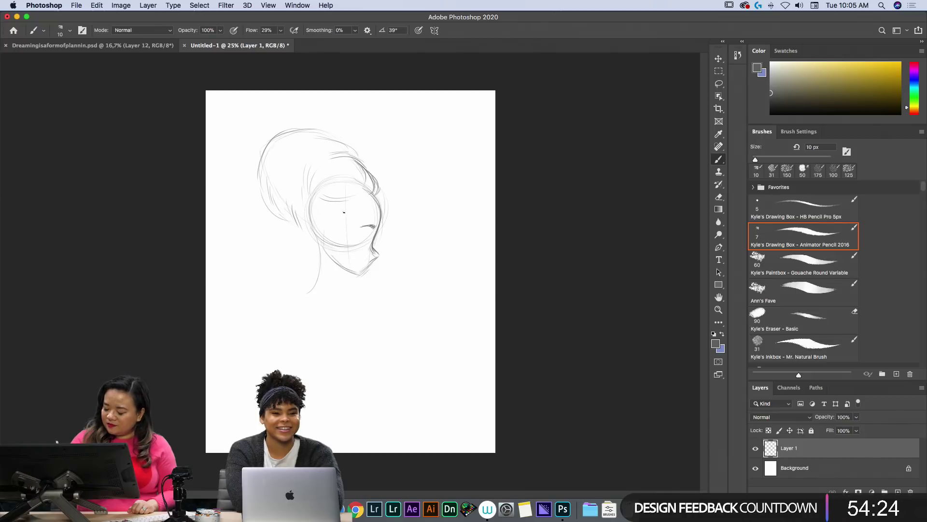
Draw the swept hairline, ear and jawline, and a closed eye with lashes under the eyebrow of the profile face.
{"action": "left_click_drag", "start_coordinate": [360, 200], "coordinate": [317, 217]}
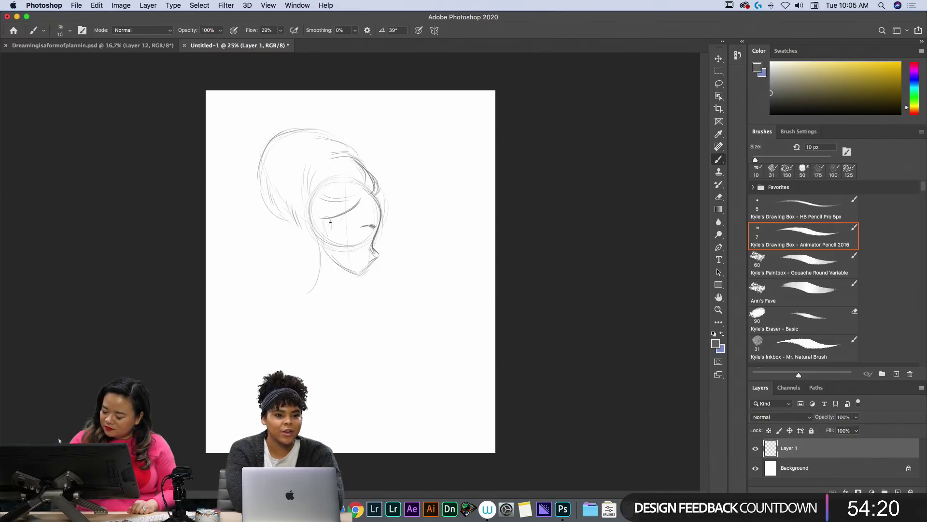
{"action": "mouse_move", "coordinate": [323, 216]}
{"action": "left_mouse_down"}
{"action": "mouse_move", "coordinate": [329, 251]}
{"action": "mouse_move", "coordinate": [349, 273]}
{"action": "left_mouse_up"}
{"action": "left_click_drag", "start_coordinate": [323, 216], "coordinate": [326, 242]}
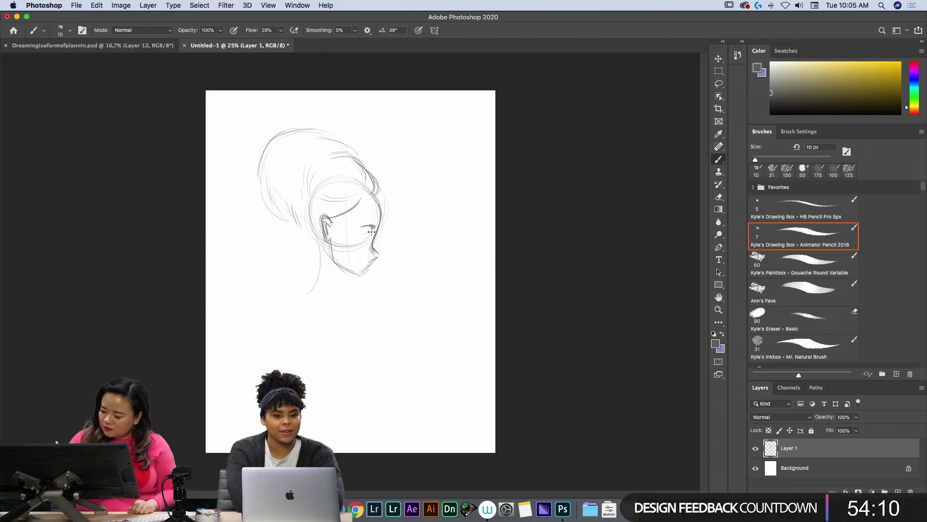
{"action": "left_click_drag", "start_coordinate": [360, 237], "coordinate": [373, 241]}
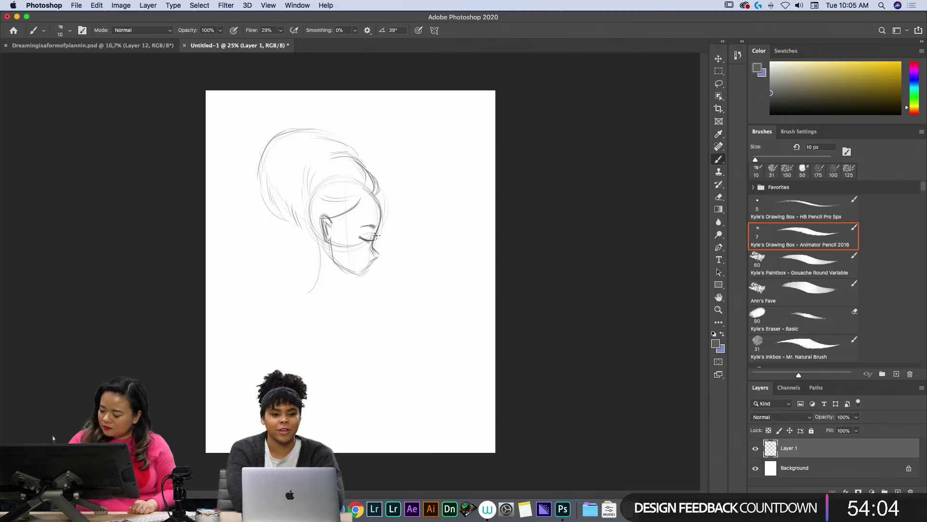
{"action": "mouse_move", "coordinate": [368, 198]}
{"action": "left_mouse_down"}
{"action": "mouse_move", "coordinate": [347, 207]}
{"action": "mouse_move", "coordinate": [356, 209]}
{"action": "mouse_move", "coordinate": [332, 216]}
{"action": "left_mouse_up"}
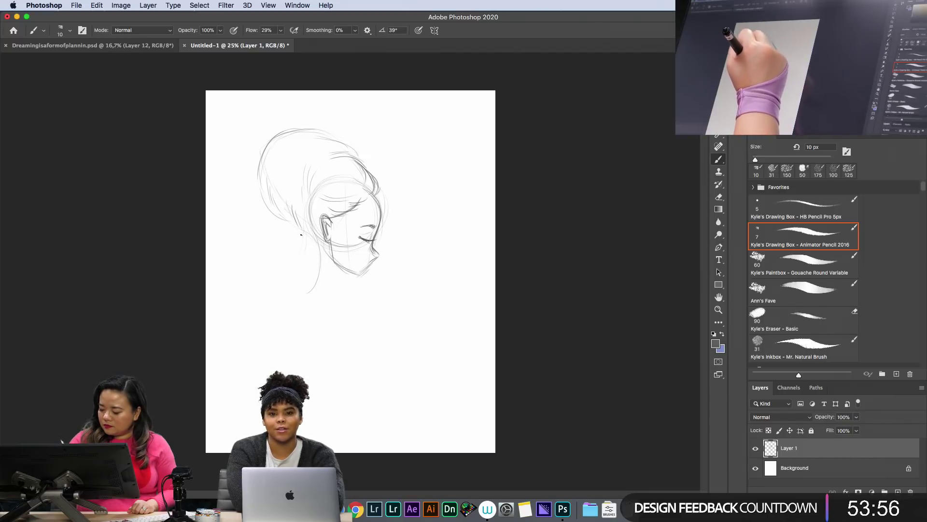
Add hair strands sweeping down the back of the beehive to the nape and darken the front and back neck lines.
{"action": "left_click_drag", "start_coordinate": [306, 229], "coordinate": [318, 248]}
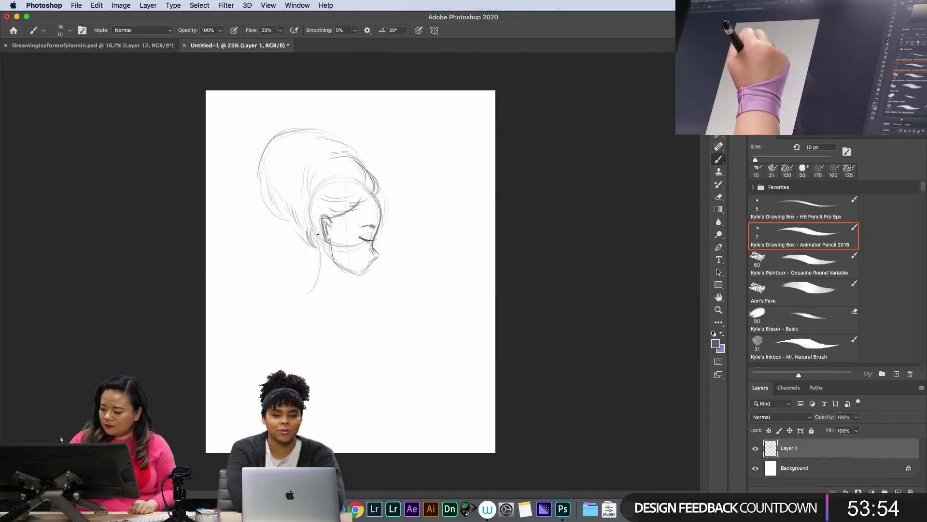
{"action": "left_click_drag", "start_coordinate": [285, 207], "coordinate": [308, 239]}
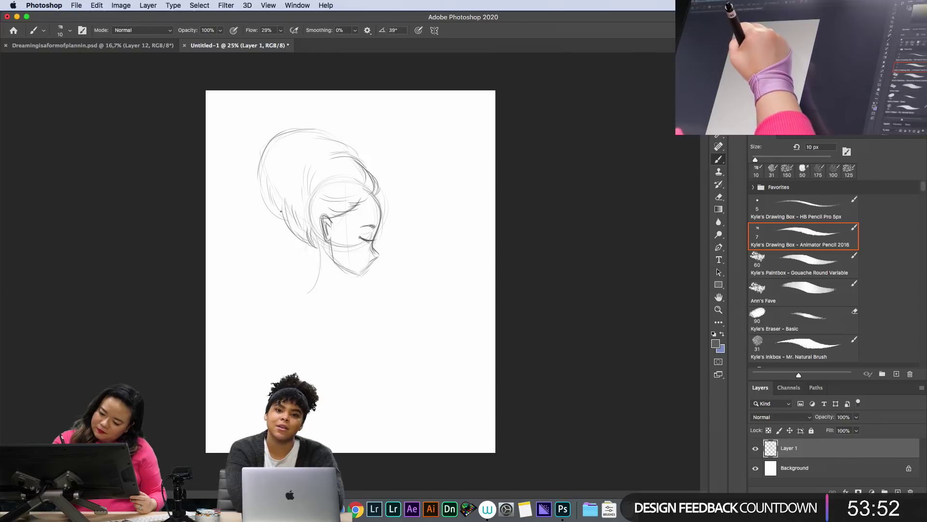
{"action": "left_click_drag", "start_coordinate": [275, 187], "coordinate": [286, 221]}
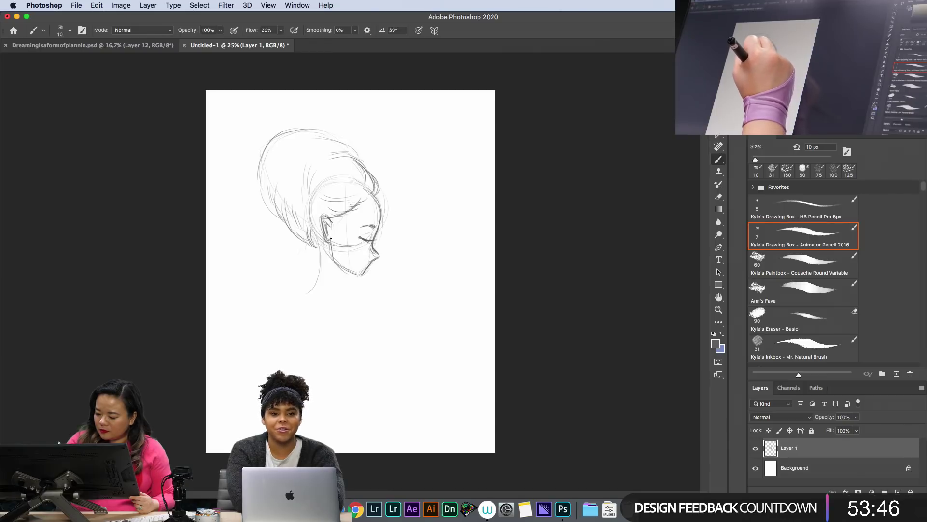
{"action": "mouse_move", "coordinate": [322, 254]}
{"action": "left_mouse_down"}
{"action": "mouse_move", "coordinate": [307, 291]}
{"action": "mouse_move", "coordinate": [355, 298]}
{"action": "left_mouse_up"}
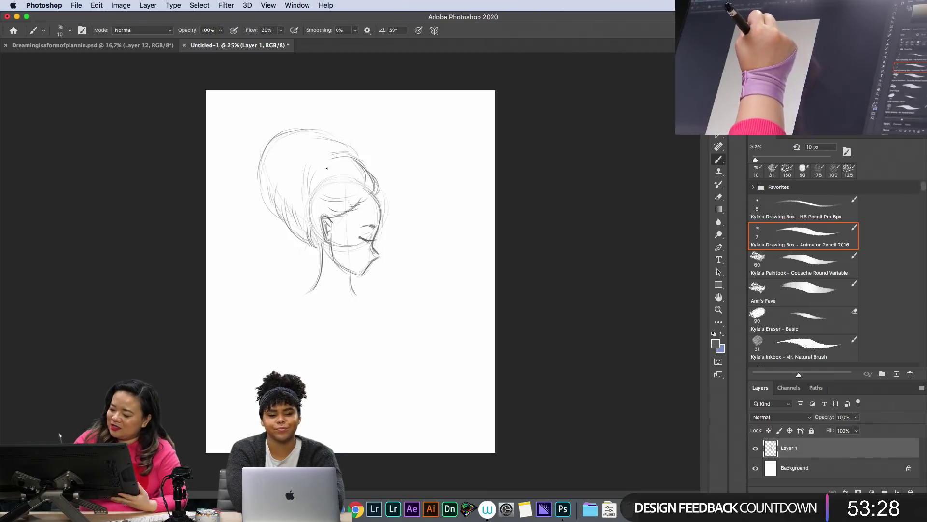
Decorate the front and side of the beehive hair with a scattered band of small star-shaped flowers and tiny circles.
{"action": "left_click_drag", "start_coordinate": [323, 170], "coordinate": [319, 176]}
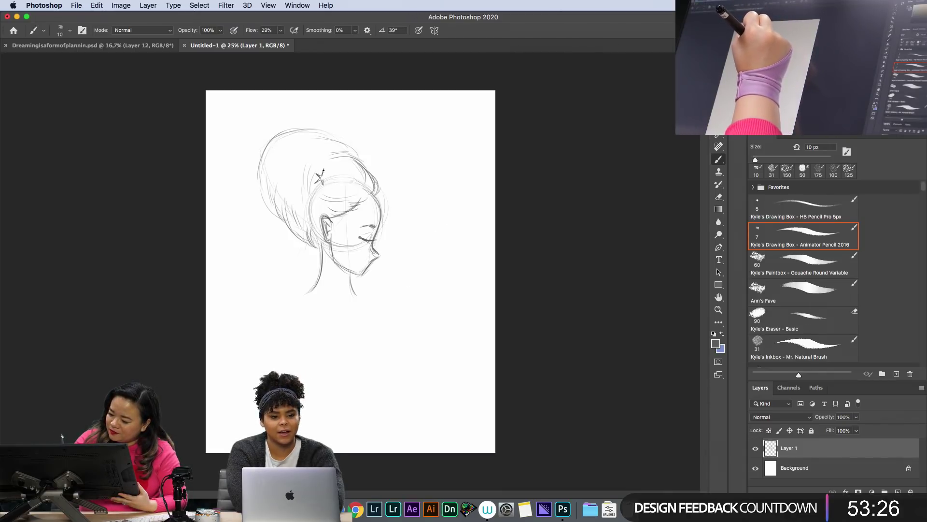
{"action": "mouse_move", "coordinate": [337, 163]}
{"action": "left_mouse_down"}
{"action": "mouse_move", "coordinate": [345, 173]}
{"action": "mouse_move", "coordinate": [325, 165]}
{"action": "mouse_move", "coordinate": [358, 170]}
{"action": "mouse_move", "coordinate": [352, 155]}
{"action": "left_mouse_up"}
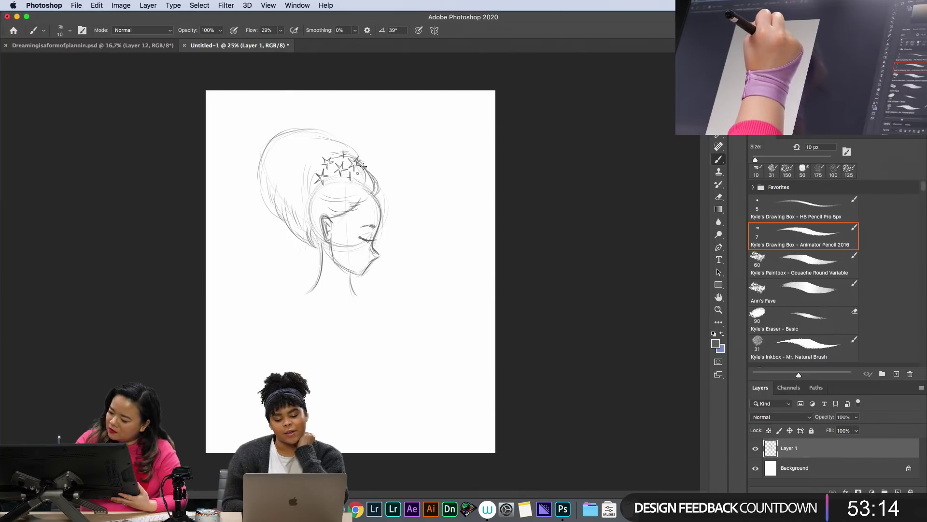
{"action": "left_click_drag", "start_coordinate": [319, 189], "coordinate": [305, 212]}
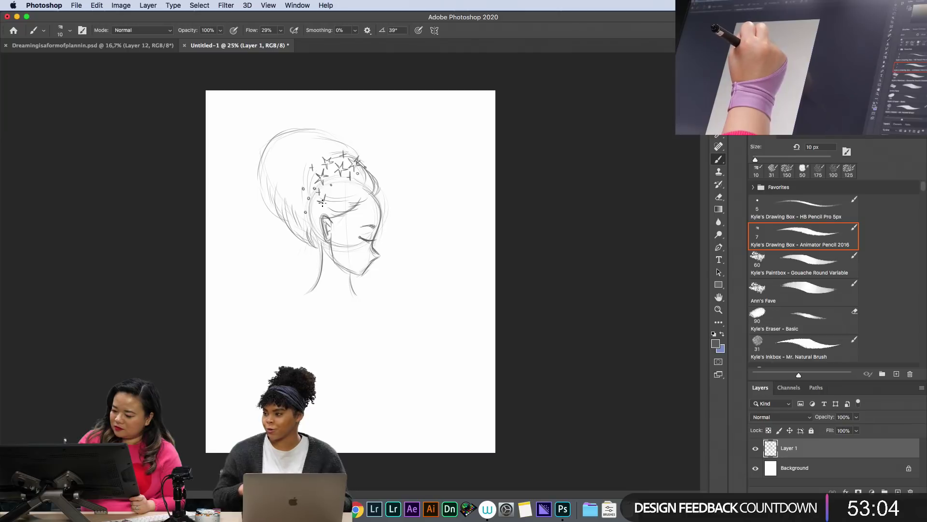
{"action": "mouse_move", "coordinate": [326, 208]}
{"action": "left_mouse_down"}
{"action": "mouse_move", "coordinate": [325, 198]}
{"action": "mouse_move", "coordinate": [327, 207]}
{"action": "mouse_move", "coordinate": [302, 204]}
{"action": "mouse_move", "coordinate": [342, 190]}
{"action": "left_mouse_up"}
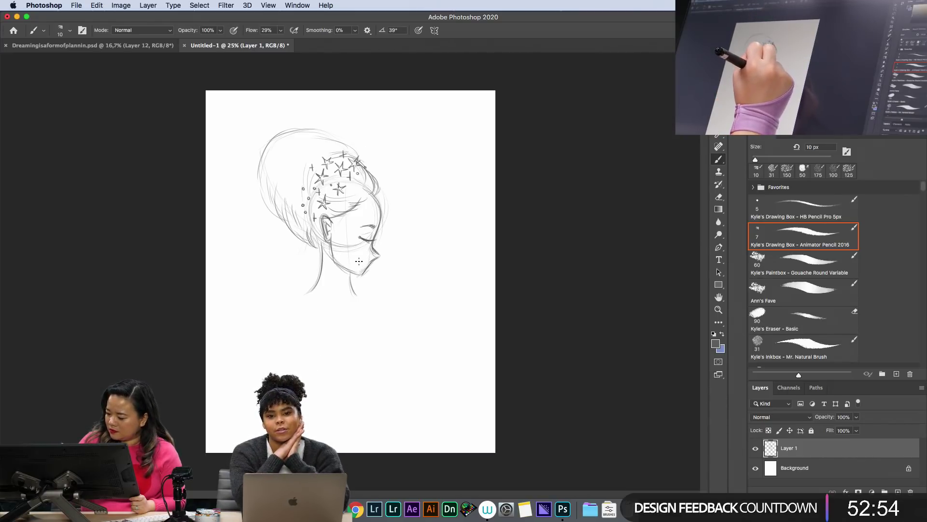
Draw the smiling mouth with dark filled lips and define the tip of the nose on the profile face.
{"action": "left_click_drag", "start_coordinate": [362, 263], "coordinate": [367, 265]}
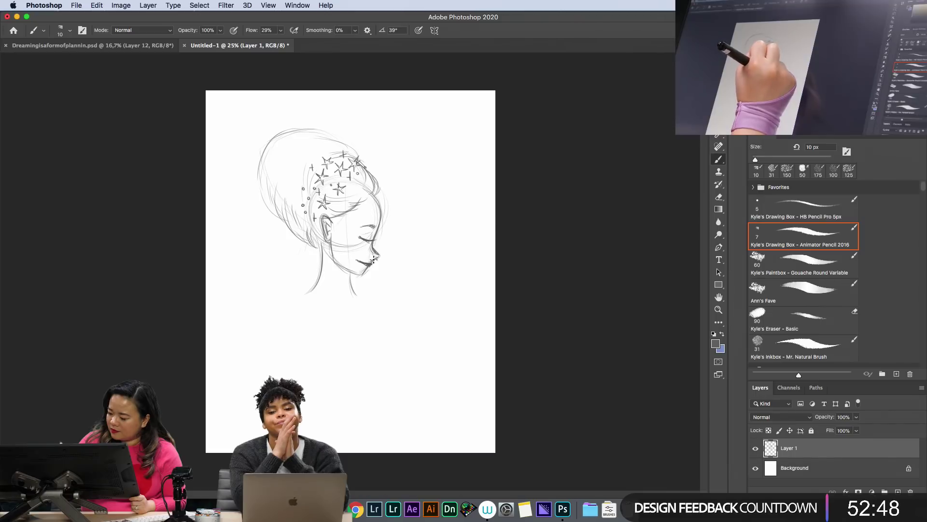
{"action": "left_click_drag", "start_coordinate": [372, 249], "coordinate": [380, 255]}
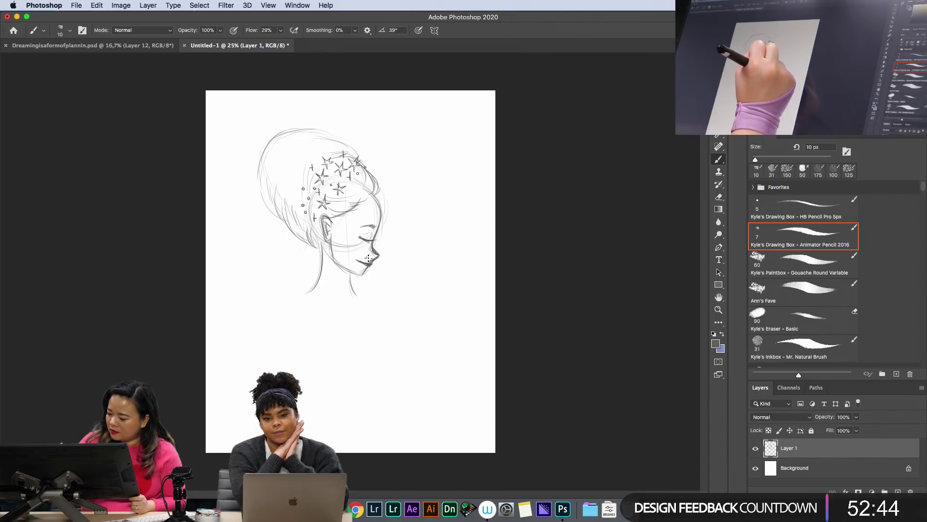
{"action": "left_click_drag", "start_coordinate": [370, 254], "coordinate": [363, 265]}
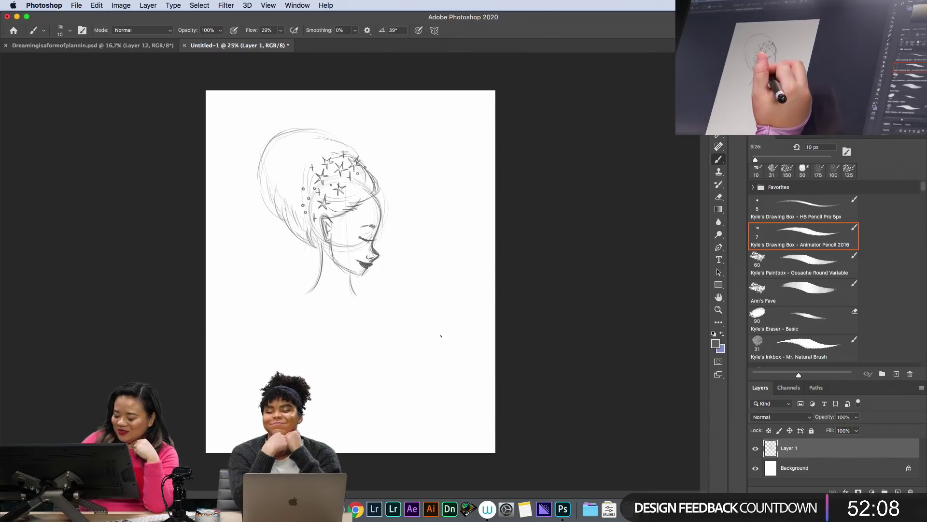
Sketch the shoulders, curved upper back and torso below the neck, and darken the throat and collarbone lines.
{"action": "left_click_drag", "start_coordinate": [277, 276], "coordinate": [320, 269]}
{"action": "left_click_drag", "start_coordinate": [271, 302], "coordinate": [327, 284]}
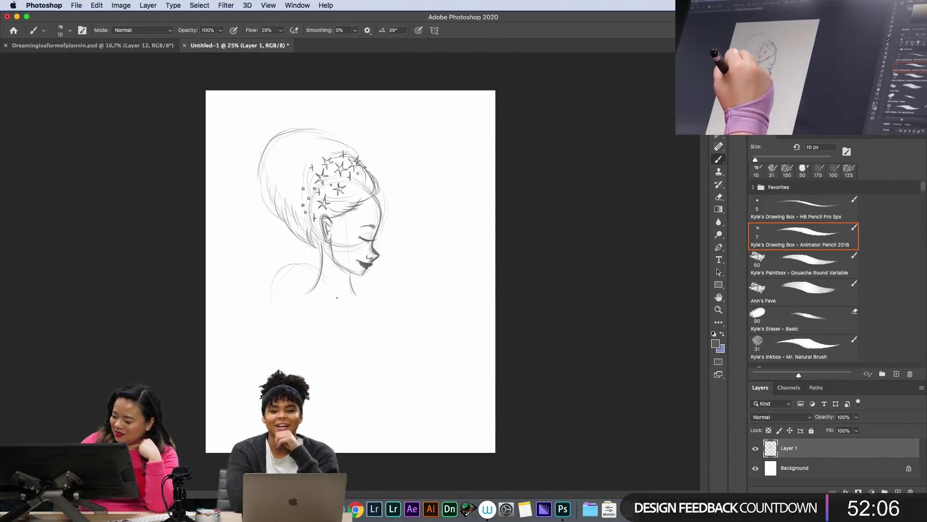
{"action": "mouse_move", "coordinate": [283, 261]}
{"action": "left_mouse_down"}
{"action": "mouse_move", "coordinate": [261, 320]}
{"action": "mouse_move", "coordinate": [265, 354]}
{"action": "mouse_move", "coordinate": [324, 365]}
{"action": "mouse_move", "coordinate": [331, 311]}
{"action": "mouse_move", "coordinate": [333, 325]}
{"action": "mouse_move", "coordinate": [344, 320]}
{"action": "mouse_move", "coordinate": [348, 272]}
{"action": "mouse_move", "coordinate": [366, 304]}
{"action": "mouse_move", "coordinate": [344, 315]}
{"action": "mouse_move", "coordinate": [366, 321]}
{"action": "left_mouse_up"}
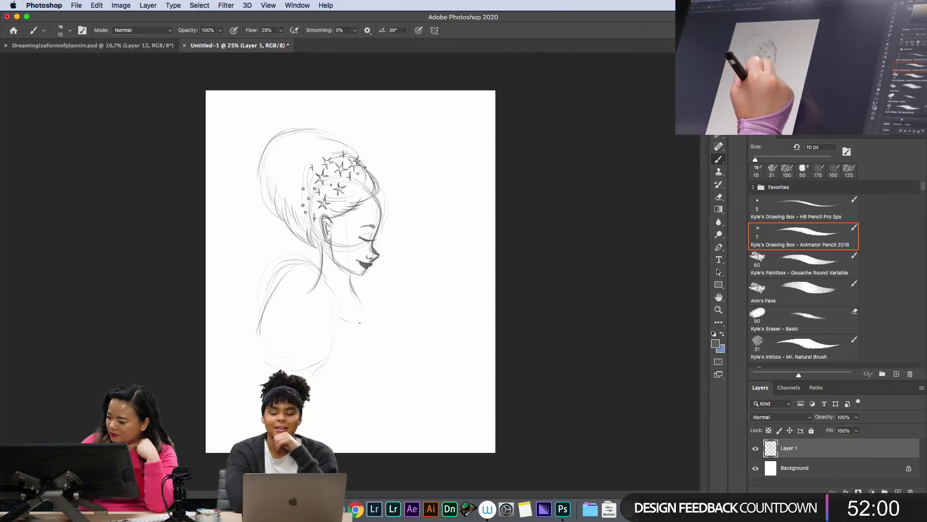
{"action": "left_click_drag", "start_coordinate": [352, 286], "coordinate": [367, 319]}
{"action": "mouse_move", "coordinate": [351, 280]}
{"action": "left_mouse_down"}
{"action": "mouse_move", "coordinate": [370, 311]}
{"action": "mouse_move", "coordinate": [355, 320]}
{"action": "left_mouse_up"}
{"action": "mouse_move", "coordinate": [322, 269]}
{"action": "left_mouse_down"}
{"action": "mouse_move", "coordinate": [312, 298]}
{"action": "mouse_move", "coordinate": [268, 302]}
{"action": "mouse_move", "coordinate": [263, 321]}
{"action": "left_mouse_up"}
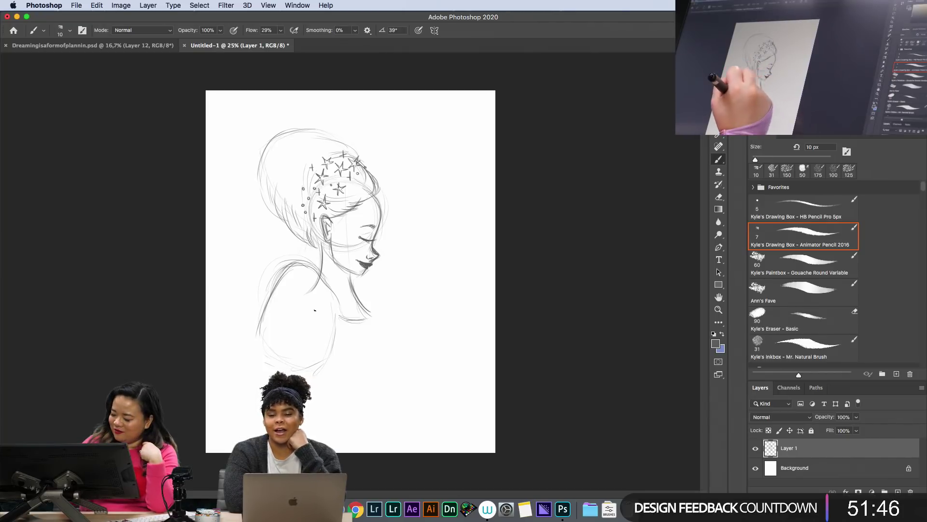
Sketch the near arm from the shoulder down to a bent elbow, with the forearm rising in front of the chest.
{"action": "mouse_move", "coordinate": [292, 317]}
{"action": "left_mouse_down"}
{"action": "mouse_move", "coordinate": [322, 315]}
{"action": "mouse_move", "coordinate": [334, 352]}
{"action": "mouse_move", "coordinate": [364, 387]}
{"action": "left_mouse_up"}
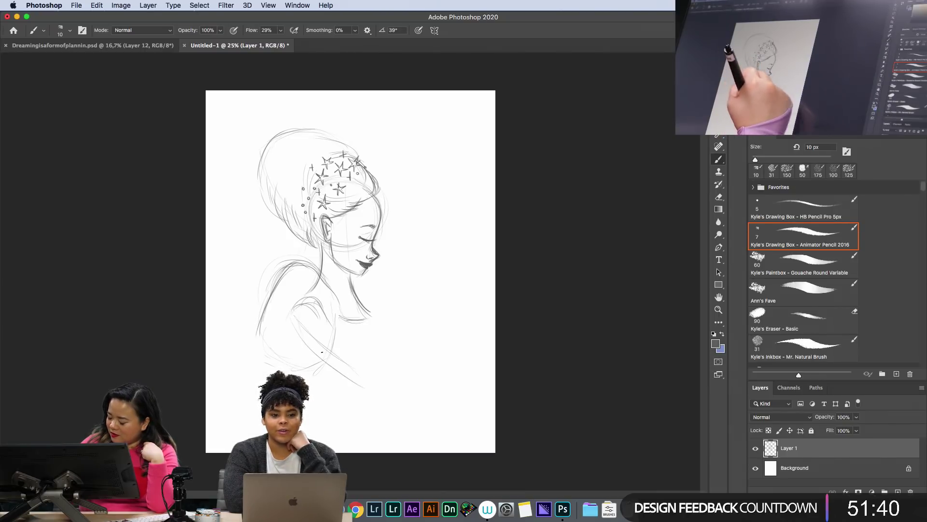
{"action": "left_click_drag", "start_coordinate": [400, 324], "coordinate": [372, 381]}
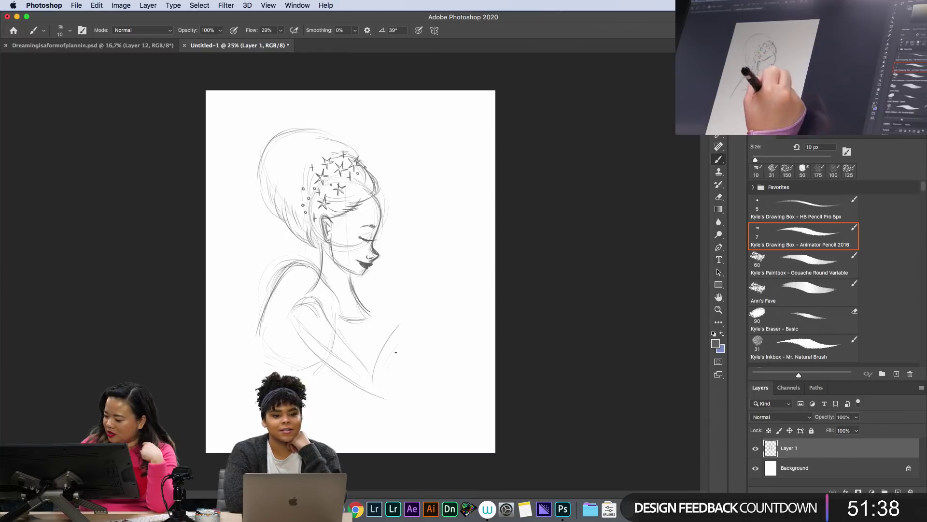
{"action": "left_click_drag", "start_coordinate": [400, 337], "coordinate": [375, 378]}
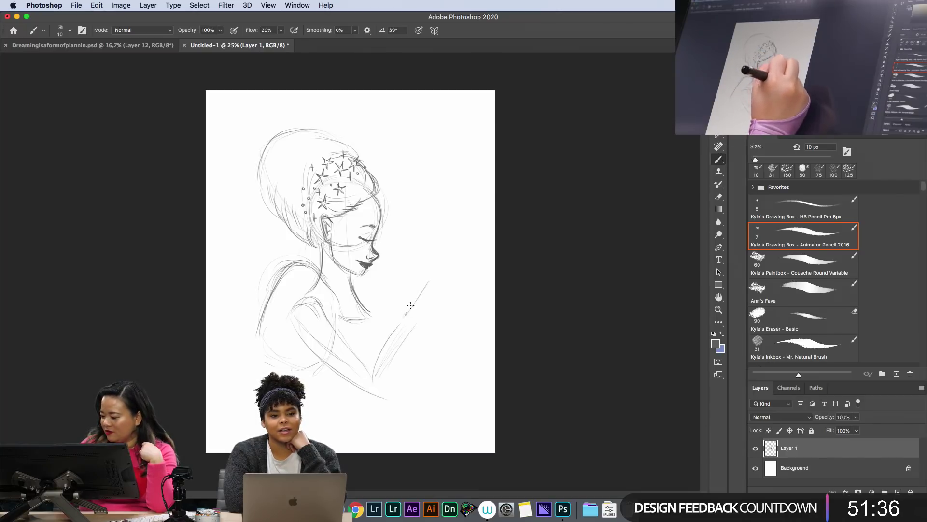
{"action": "mouse_move", "coordinate": [429, 279]}
{"action": "left_mouse_down"}
{"action": "mouse_move", "coordinate": [406, 314]}
{"action": "mouse_move", "coordinate": [435, 284]}
{"action": "mouse_move", "coordinate": [405, 315]}
{"action": "left_mouse_up"}
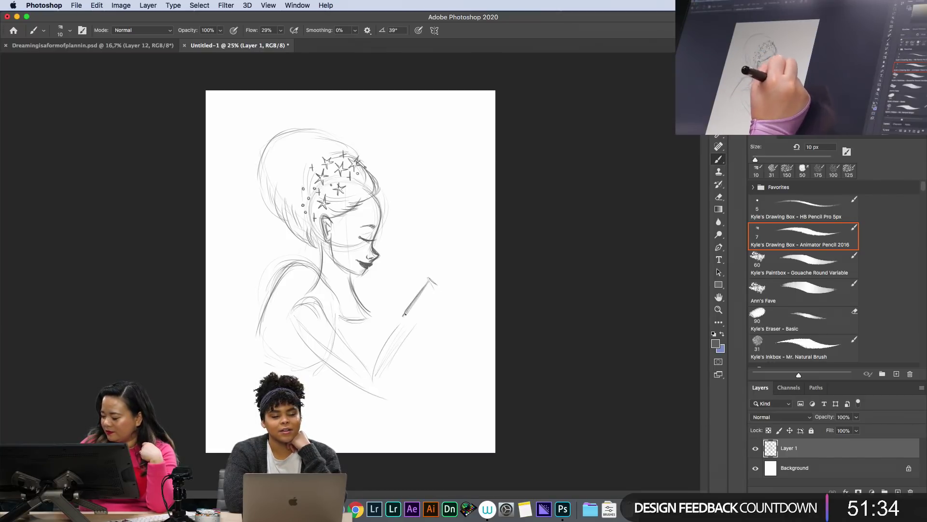
Sketch the open book above the forearm guide lines, outlining both covers and the page edges.
{"action": "mouse_move", "coordinate": [436, 284]}
{"action": "left_mouse_down"}
{"action": "mouse_move", "coordinate": [408, 323]}
{"action": "mouse_move", "coordinate": [444, 301]}
{"action": "left_mouse_up"}
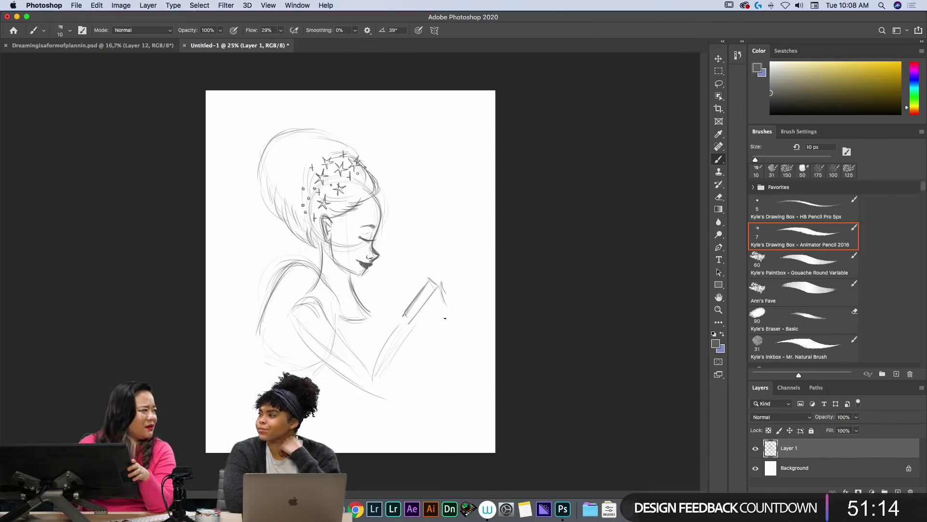
{"action": "left_click_drag", "start_coordinate": [428, 324], "coordinate": [408, 325]}
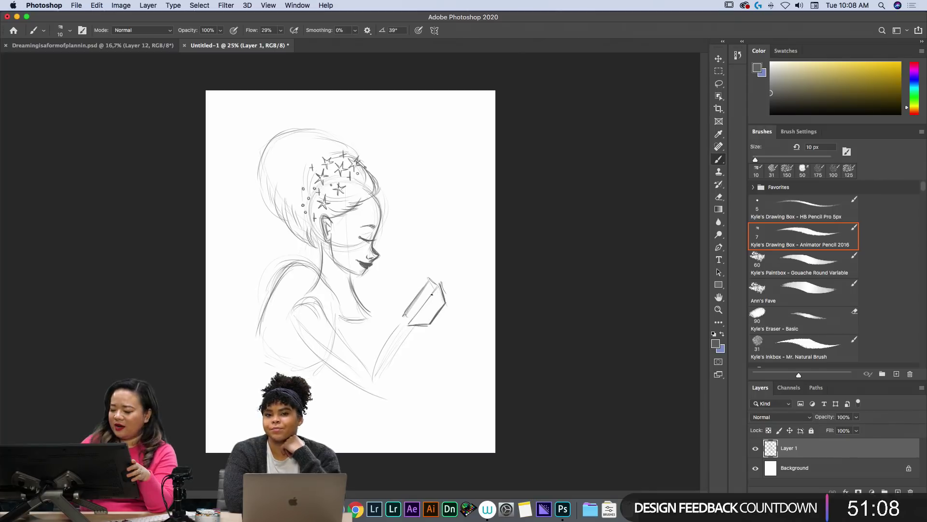
{"action": "mouse_move", "coordinate": [439, 280]}
{"action": "left_mouse_down"}
{"action": "mouse_move", "coordinate": [409, 320]}
{"action": "mouse_move", "coordinate": [446, 292]}
{"action": "mouse_move", "coordinate": [429, 328]}
{"action": "mouse_move", "coordinate": [405, 325]}
{"action": "left_mouse_up"}
{"action": "left_click_drag", "start_coordinate": [435, 270], "coordinate": [406, 307]}
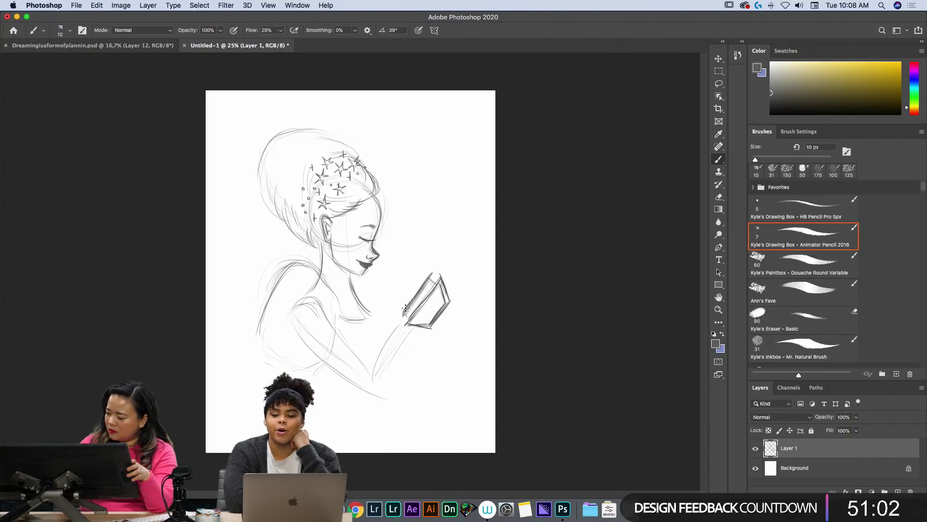
{"action": "left_click_drag", "start_coordinate": [431, 274], "coordinate": [435, 281]}
{"action": "left_click_drag", "start_coordinate": [404, 316], "coordinate": [427, 330]}
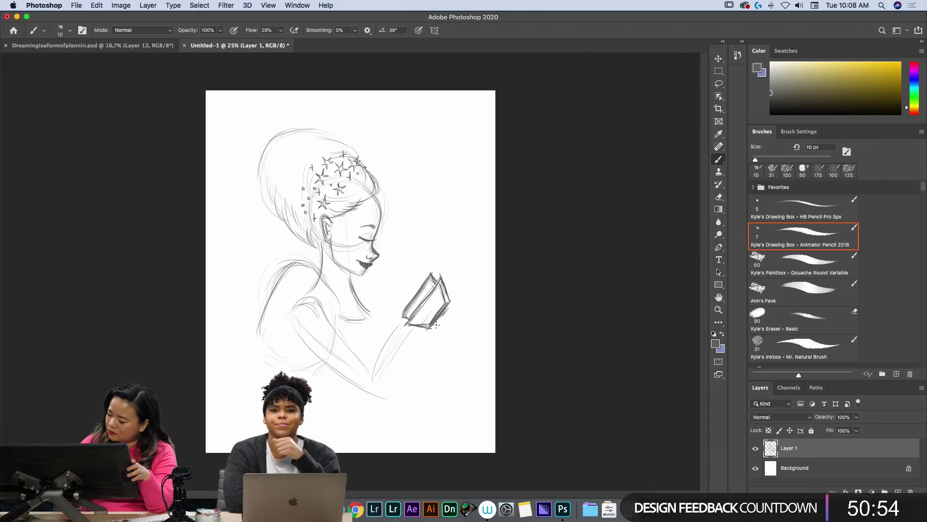
Sketch the hand holding the book from below and darken both edges of the forearm down to the elbow.
{"action": "mouse_move", "coordinate": [411, 342]}
{"action": "left_mouse_down"}
{"action": "mouse_move", "coordinate": [382, 385]}
{"action": "mouse_move", "coordinate": [359, 400]}
{"action": "left_mouse_up"}
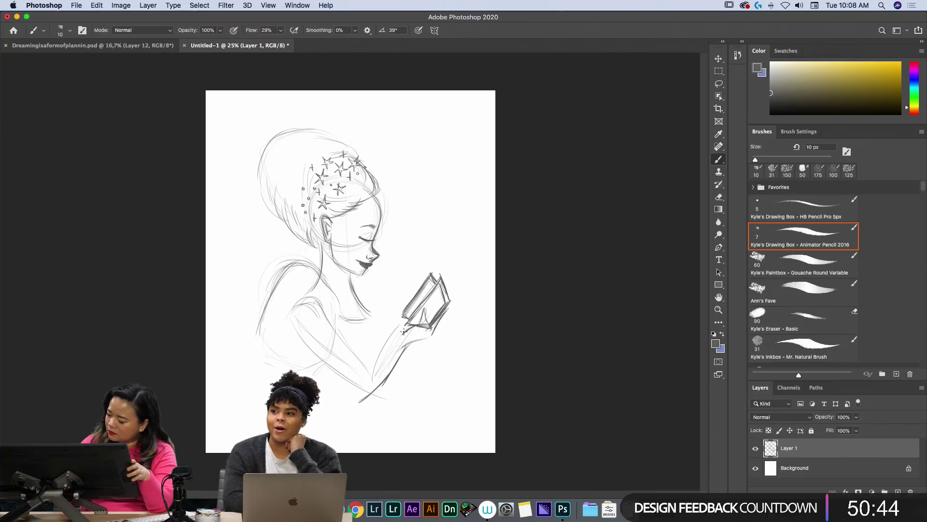
{"action": "left_click_drag", "start_coordinate": [403, 334], "coordinate": [345, 393]}
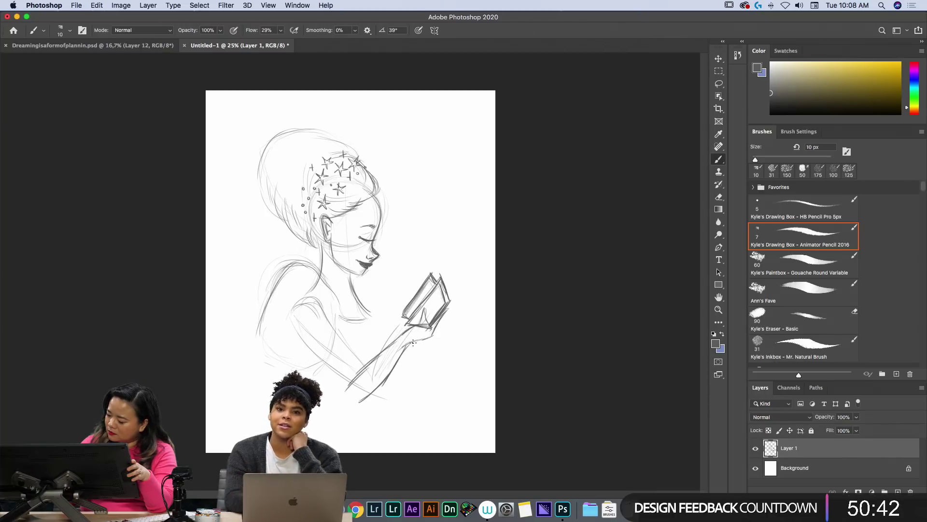
{"action": "mouse_move", "coordinate": [425, 338]}
{"action": "left_mouse_down"}
{"action": "mouse_move", "coordinate": [402, 344]}
{"action": "mouse_move", "coordinate": [387, 378]}
{"action": "left_mouse_up"}
{"action": "left_click_drag", "start_coordinate": [398, 356], "coordinate": [361, 402]}
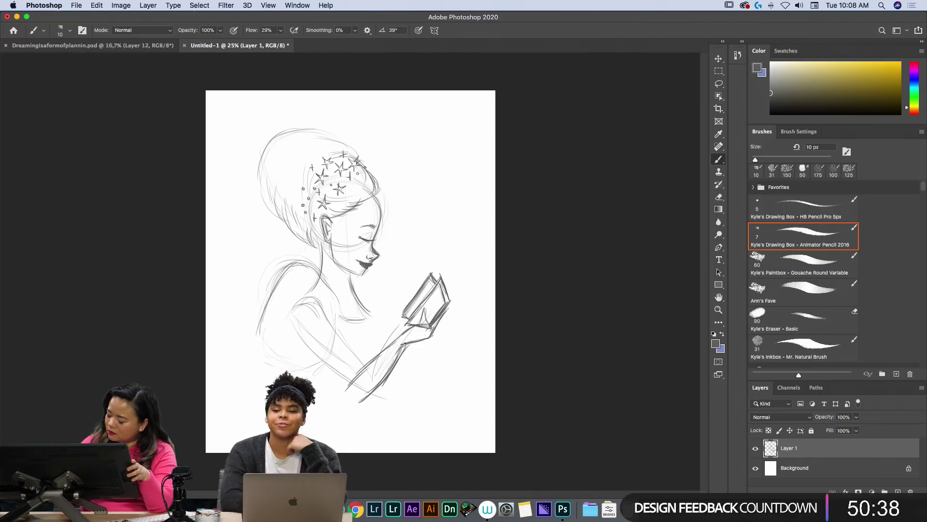
{"action": "mouse_move", "coordinate": [405, 345]}
{"action": "left_mouse_down"}
{"action": "mouse_move", "coordinate": [363, 401]}
{"action": "mouse_move", "coordinate": [384, 373]}
{"action": "mouse_move", "coordinate": [361, 404]}
{"action": "left_mouse_up"}
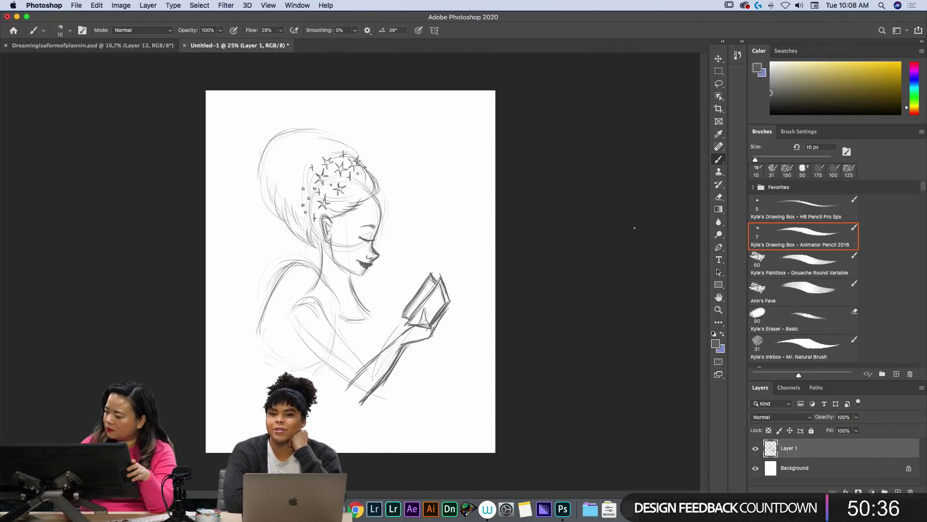
Lasso the book, hand and forearm, move them slightly up and to the right, and deselect.
{"action": "key", "text": "l"}
{"action": "mouse_move", "coordinate": [457, 313]}
{"action": "left_mouse_down"}
{"action": "mouse_move", "coordinate": [463, 293]}
{"action": "mouse_move", "coordinate": [434, 255]}
{"action": "mouse_move", "coordinate": [381, 347]}
{"action": "mouse_move", "coordinate": [334, 397]}
{"action": "mouse_move", "coordinate": [420, 389]}
{"action": "mouse_move", "coordinate": [457, 280]}
{"action": "mouse_move", "coordinate": [448, 307]}
{"action": "left_mouse_up"}
{"action": "left_click", "coordinate": [718, 59]}
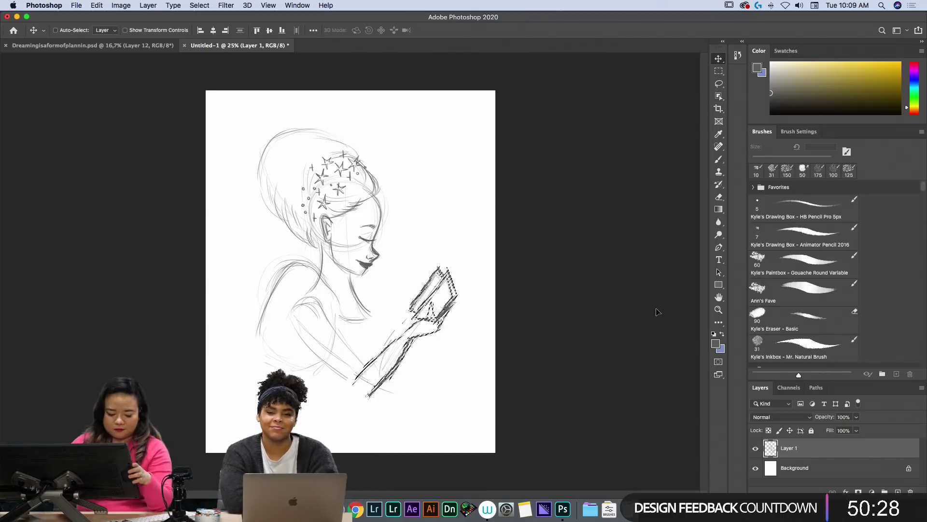
{"action": "key", "text": "b"}
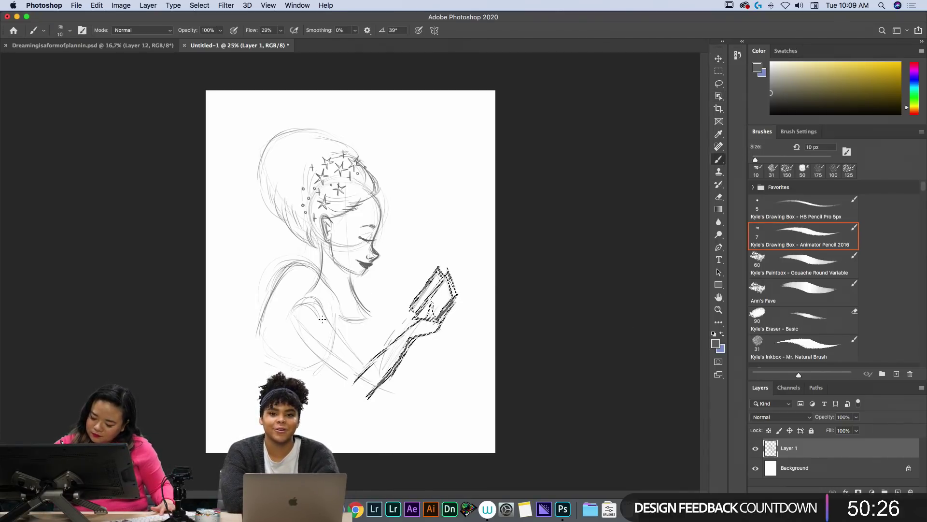
{"action": "key", "text": "super+d"}
Darken the upper arm's outlines from the shoulder down to the elbow, joining them to the forearm.
{"action": "left_click_drag", "start_coordinate": [321, 304], "coordinate": [363, 360]}
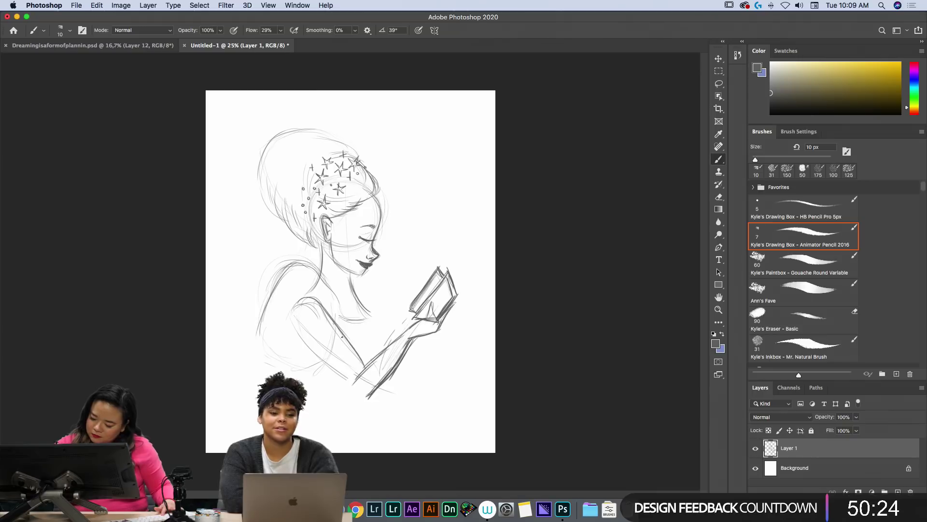
{"action": "left_click_drag", "start_coordinate": [334, 323], "coordinate": [369, 372]}
{"action": "mouse_move", "coordinate": [293, 337]}
{"action": "left_mouse_down"}
{"action": "mouse_move", "coordinate": [320, 304]}
{"action": "mouse_move", "coordinate": [337, 370]}
{"action": "mouse_move", "coordinate": [355, 387]}
{"action": "left_mouse_up"}
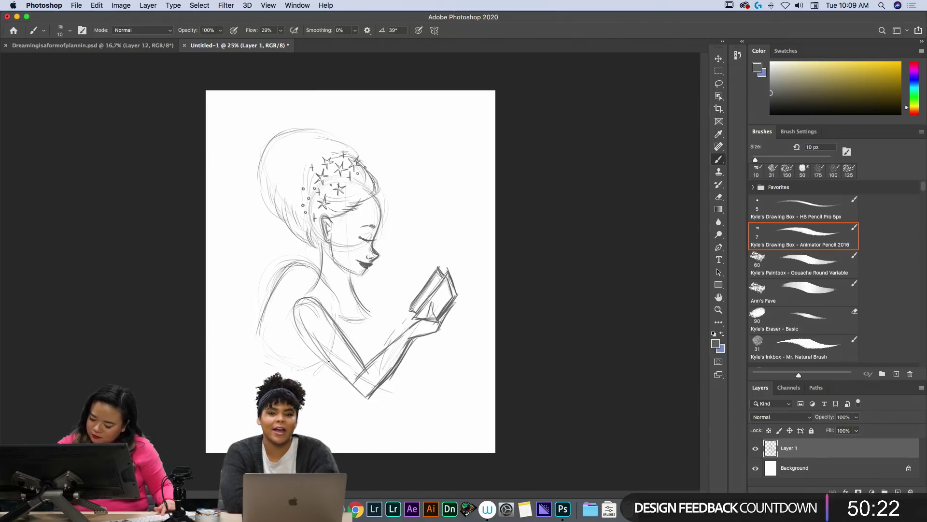
{"action": "left_click_drag", "start_coordinate": [323, 353], "coordinate": [365, 394]}
{"action": "mouse_move", "coordinate": [308, 334]}
{"action": "left_mouse_down"}
{"action": "mouse_move", "coordinate": [372, 397]}
{"action": "mouse_move", "coordinate": [393, 374]}
{"action": "left_mouse_up"}
Sketch the front of the chest, the curves around the near shoulder, and the far shoulder's outline.
{"action": "mouse_move", "coordinate": [371, 318]}
{"action": "left_mouse_down"}
{"action": "mouse_move", "coordinate": [355, 292]}
{"action": "mouse_move", "coordinate": [386, 348]}
{"action": "left_mouse_up"}
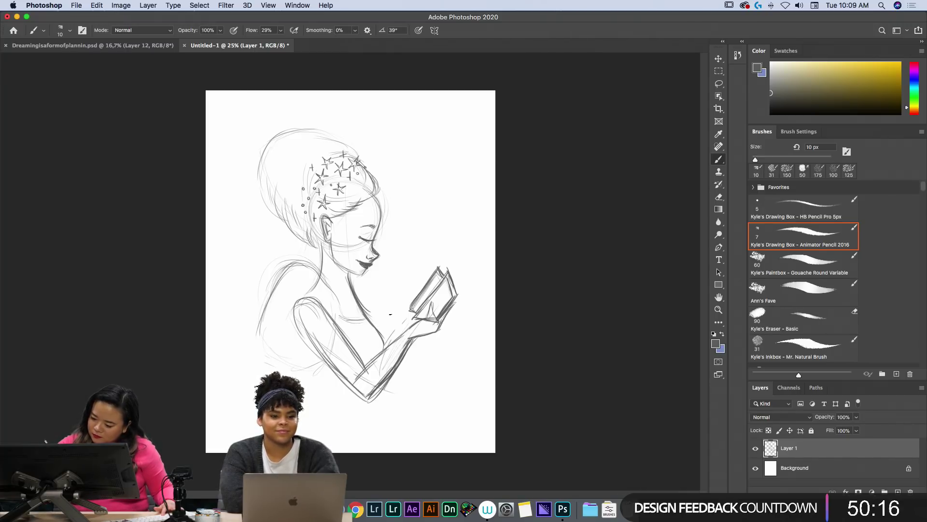
{"action": "left_click_drag", "start_coordinate": [292, 264], "coordinate": [350, 329]}
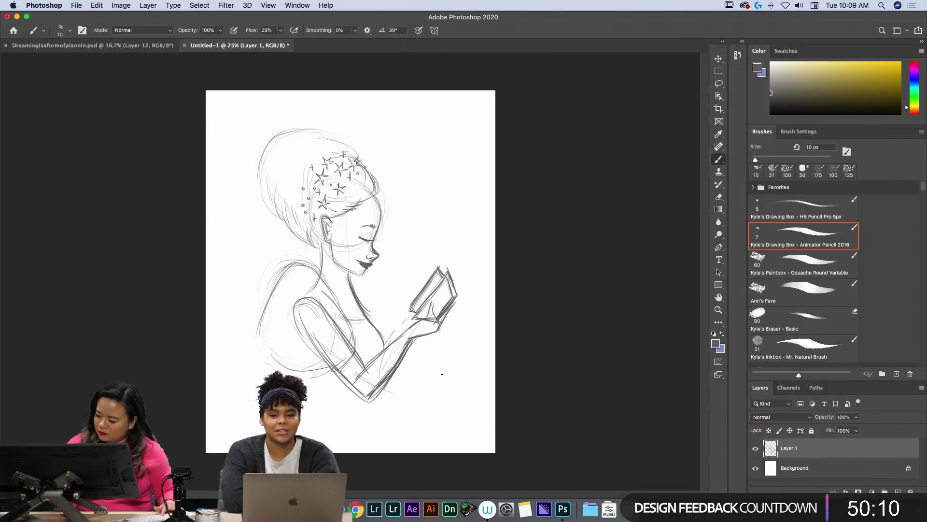
{"action": "left_click_drag", "start_coordinate": [297, 271], "coordinate": [294, 292]}
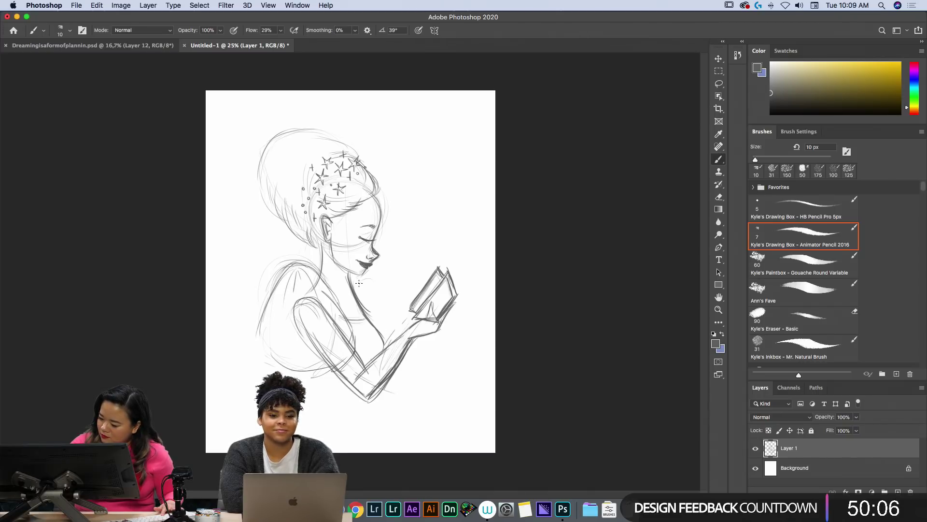
{"action": "mouse_move", "coordinate": [352, 279]}
{"action": "left_mouse_down"}
{"action": "mouse_move", "coordinate": [384, 302]}
{"action": "mouse_move", "coordinate": [391, 329]}
{"action": "left_mouse_up"}
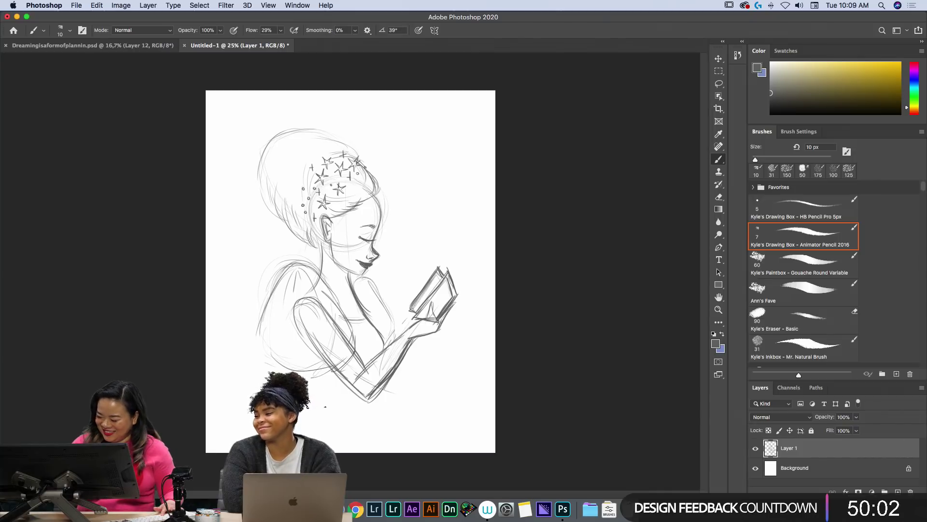
Sketch the waist and flaring lines of the lower body below the elbow, and darken the dress neckline.
{"action": "left_click_drag", "start_coordinate": [316, 368], "coordinate": [319, 385]}
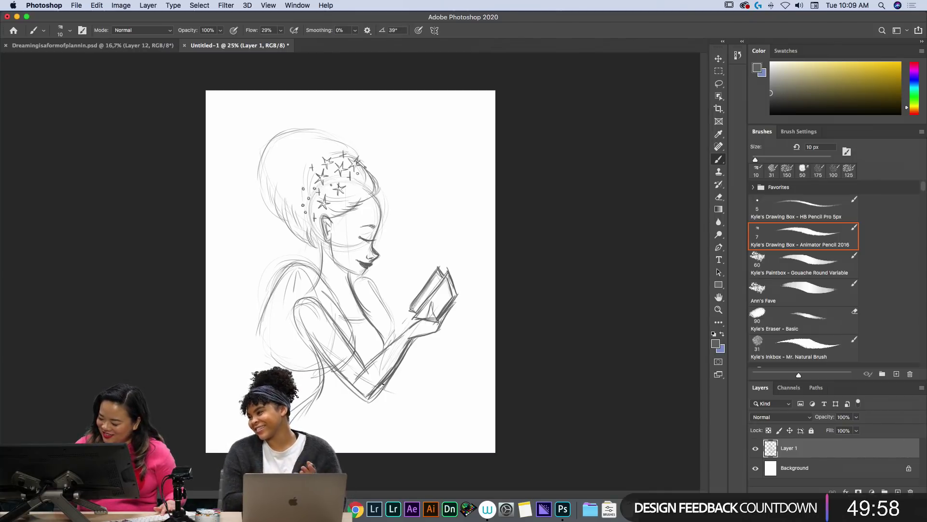
{"action": "mouse_move", "coordinate": [389, 385]}
{"action": "left_mouse_down"}
{"action": "mouse_move", "coordinate": [429, 422]}
{"action": "mouse_move", "coordinate": [419, 421]}
{"action": "left_mouse_up"}
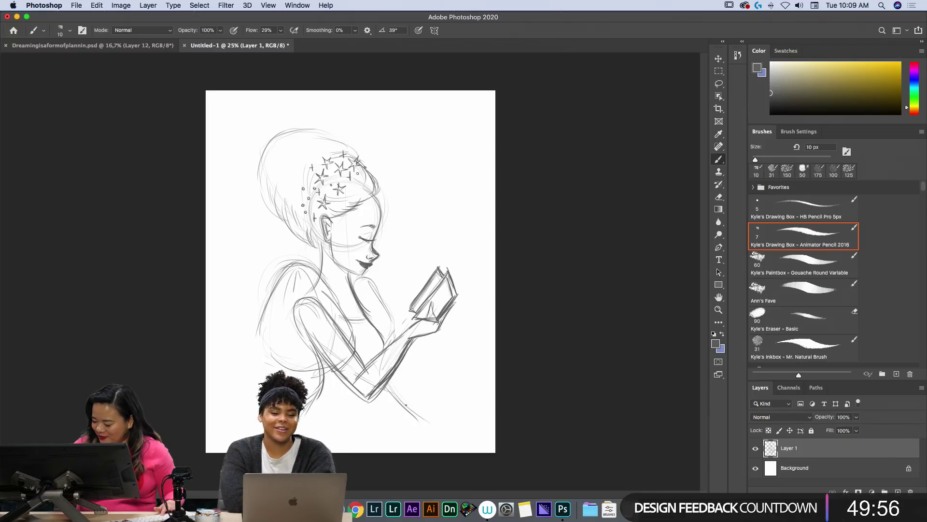
{"action": "left_click_drag", "start_coordinate": [385, 387], "coordinate": [416, 446]}
{"action": "left_click_drag", "start_coordinate": [387, 388], "coordinate": [417, 446]}
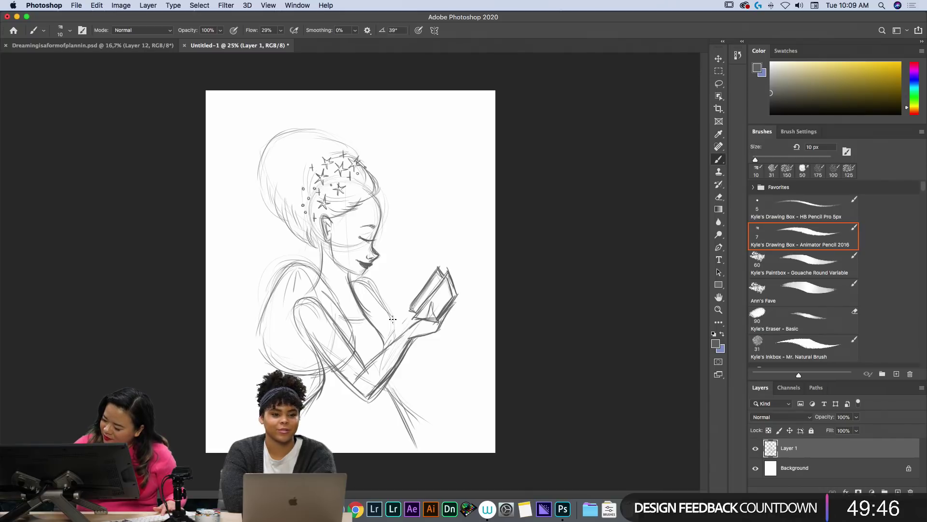
{"action": "left_click_drag", "start_coordinate": [368, 324], "coordinate": [355, 323]}
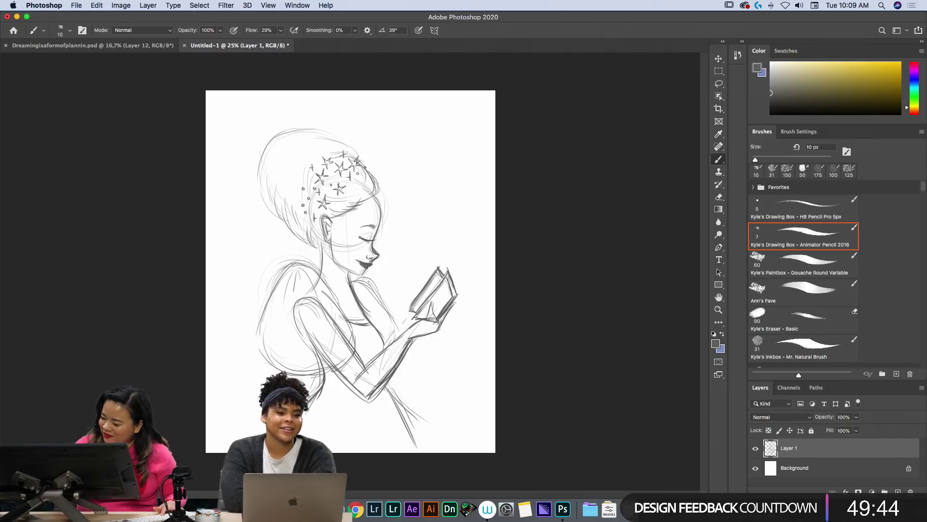
Draw a hoop earring, add hair strands above the ear, and darken the outline of the large hair bun.
{"action": "left_click_drag", "start_coordinate": [322, 239], "coordinate": [319, 255]}
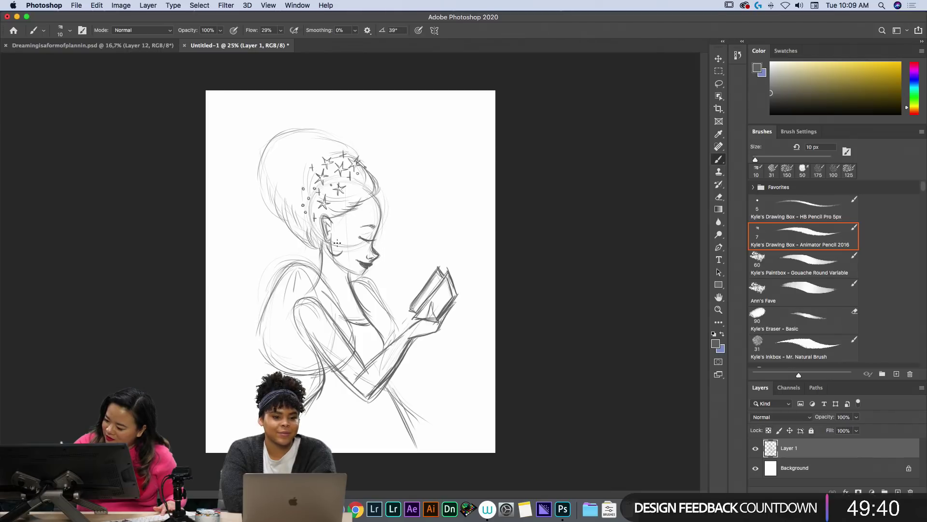
{"action": "left_click_drag", "start_coordinate": [342, 245], "coordinate": [339, 252]}
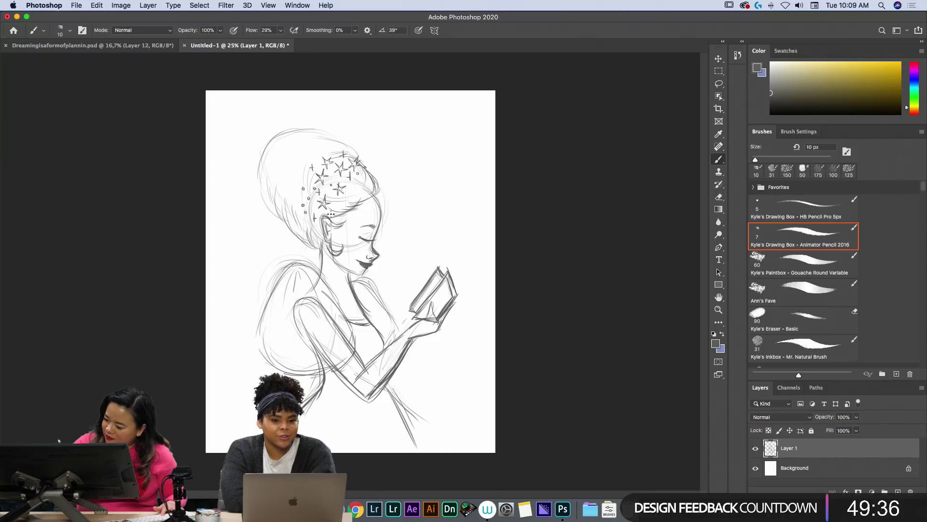
{"action": "left_click_drag", "start_coordinate": [332, 219], "coordinate": [360, 208]}
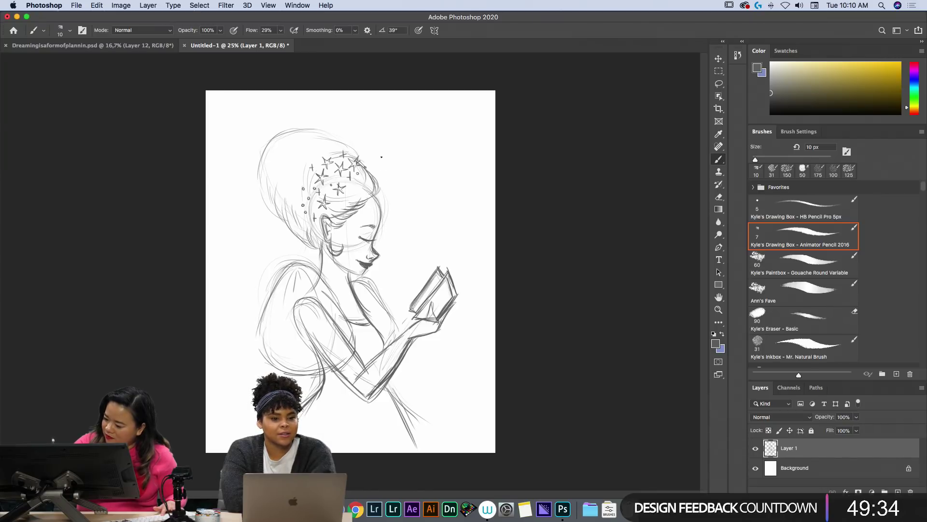
{"action": "mouse_move", "coordinate": [360, 157]}
{"action": "left_mouse_down"}
{"action": "mouse_move", "coordinate": [309, 132]}
{"action": "mouse_move", "coordinate": [287, 148]}
{"action": "mouse_move", "coordinate": [292, 131]}
{"action": "mouse_move", "coordinate": [275, 170]}
{"action": "mouse_move", "coordinate": [285, 217]}
{"action": "left_mouse_up"}
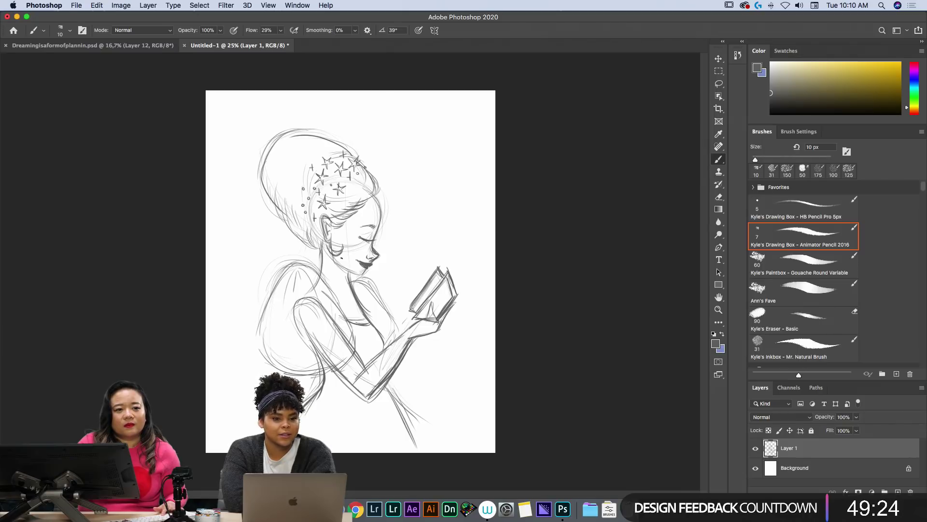
{"action": "mouse_move", "coordinate": [285, 206]}
{"action": "left_mouse_down"}
{"action": "mouse_move", "coordinate": [300, 227]}
{"action": "mouse_move", "coordinate": [304, 263]}
{"action": "left_mouse_up"}
{"action": "left_click_drag", "start_coordinate": [300, 222], "coordinate": [304, 264]}
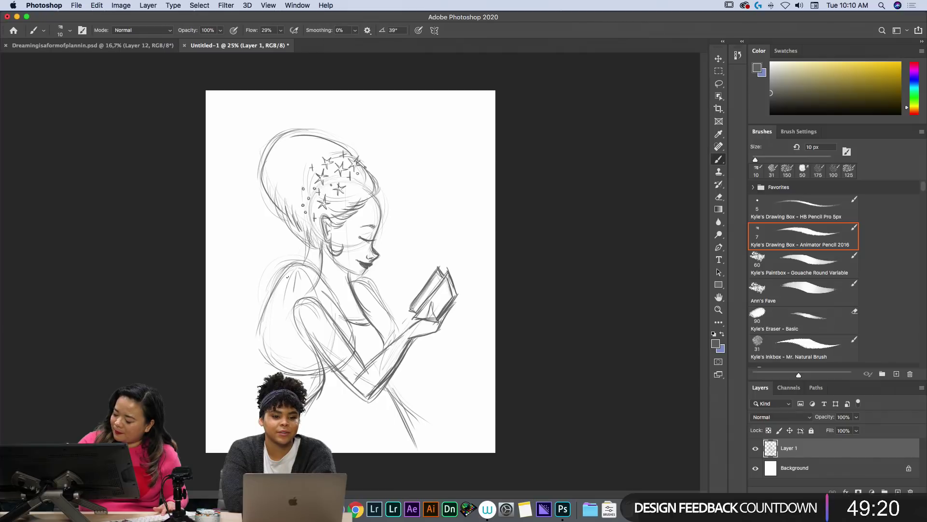
{"action": "key", "text": "super+z"}
{"action": "key", "text": "super+z"}
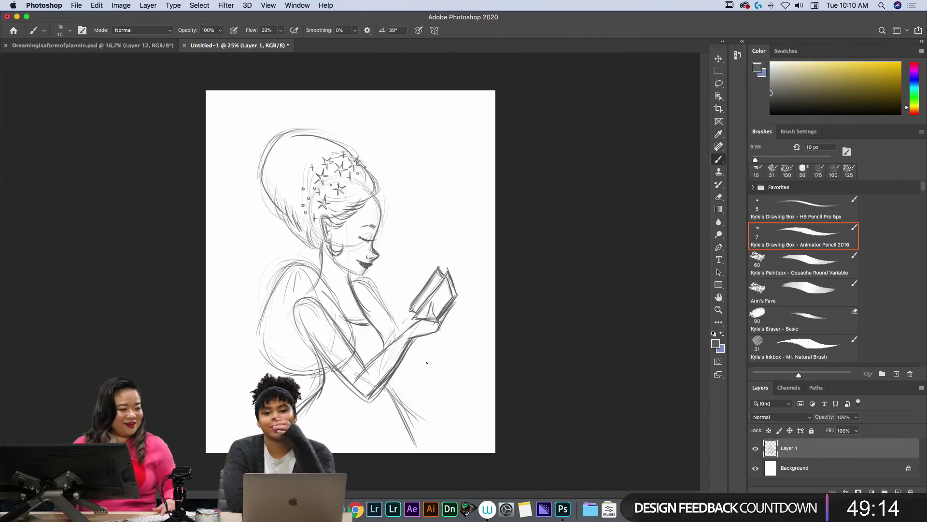
Darken the outer edge of the rounded shape behind the arm and add a larger star at the hair's front.
{"action": "left_click_drag", "start_coordinate": [274, 288], "coordinate": [259, 347]}
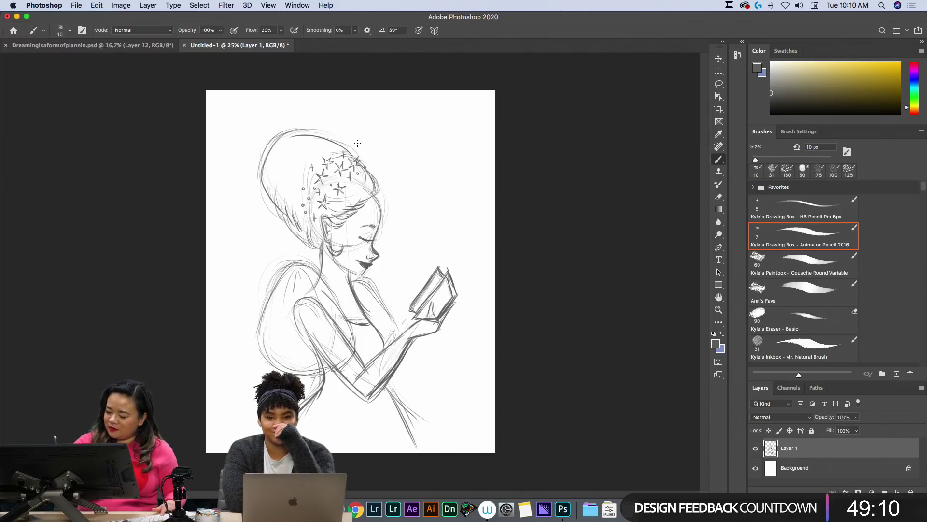
{"action": "left_click_drag", "start_coordinate": [354, 140], "coordinate": [356, 148]}
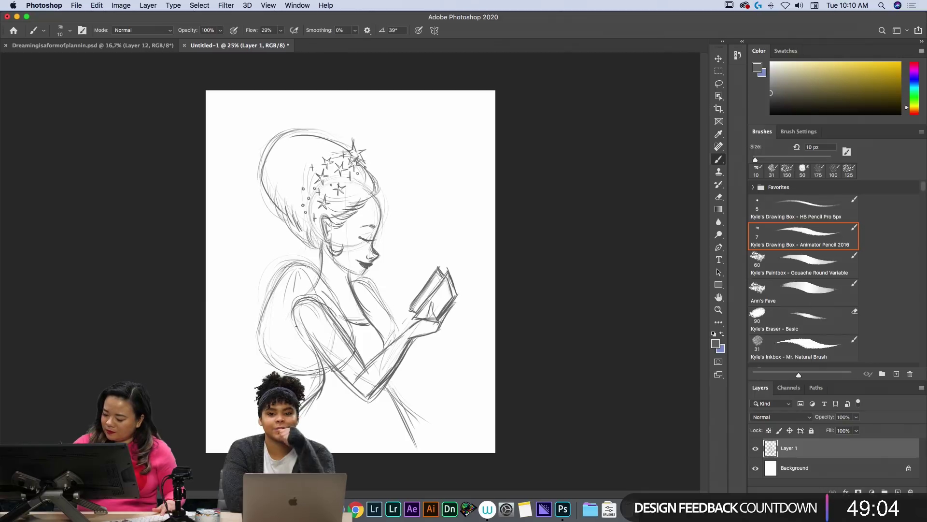
Erase the overlapping construction lines inside the upper arm and elbow with the 50 px eraser.
{"action": "key", "text": "e"}
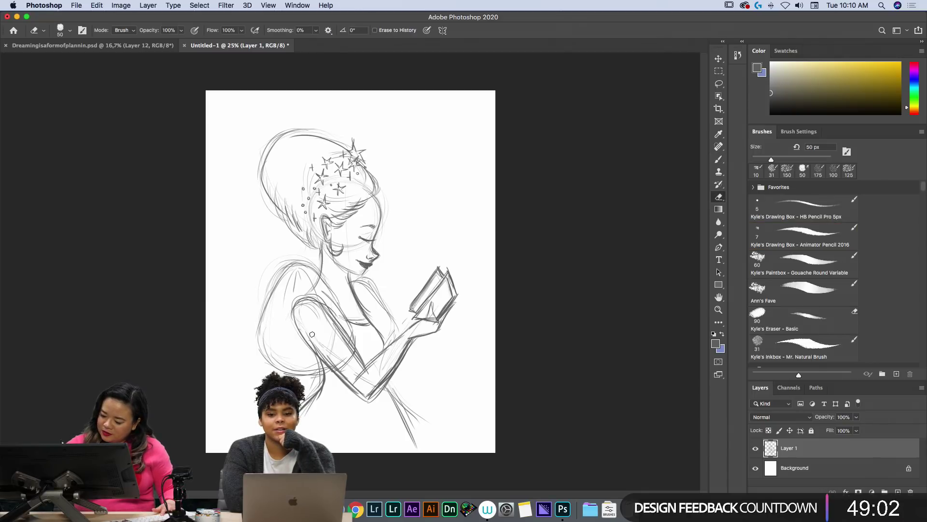
{"action": "left_click_drag", "start_coordinate": [331, 359], "coordinate": [322, 338]}
{"action": "mouse_move", "coordinate": [303, 301]}
{"action": "left_mouse_down"}
{"action": "mouse_move", "coordinate": [344, 354]}
{"action": "mouse_move", "coordinate": [309, 337]}
{"action": "mouse_move", "coordinate": [305, 324]}
{"action": "mouse_move", "coordinate": [335, 353]}
{"action": "mouse_move", "coordinate": [331, 322]}
{"action": "mouse_move", "coordinate": [359, 364]}
{"action": "mouse_move", "coordinate": [334, 354]}
{"action": "mouse_move", "coordinate": [308, 313]}
{"action": "left_mouse_up"}
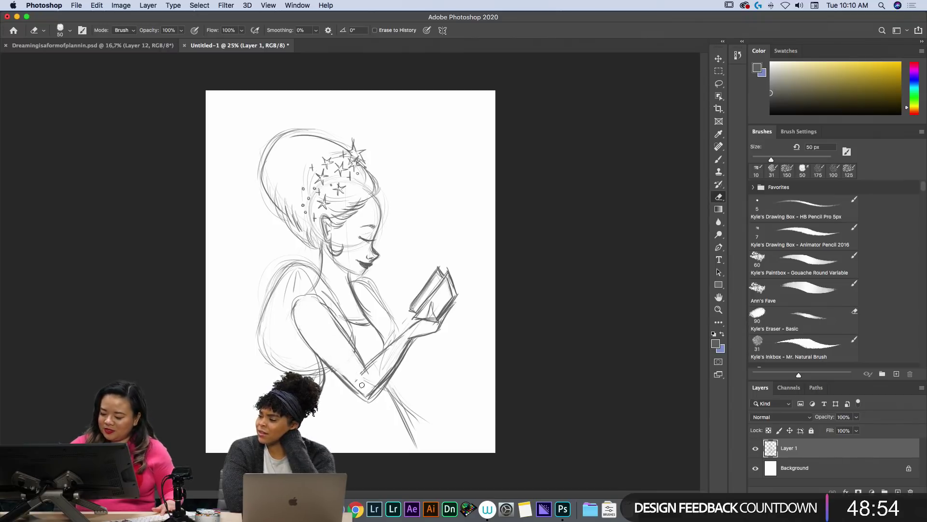
Draw an owl tattoo with leafy branches on the upper arm and add a small mark at the collarbone.
{"action": "key", "text": "b"}
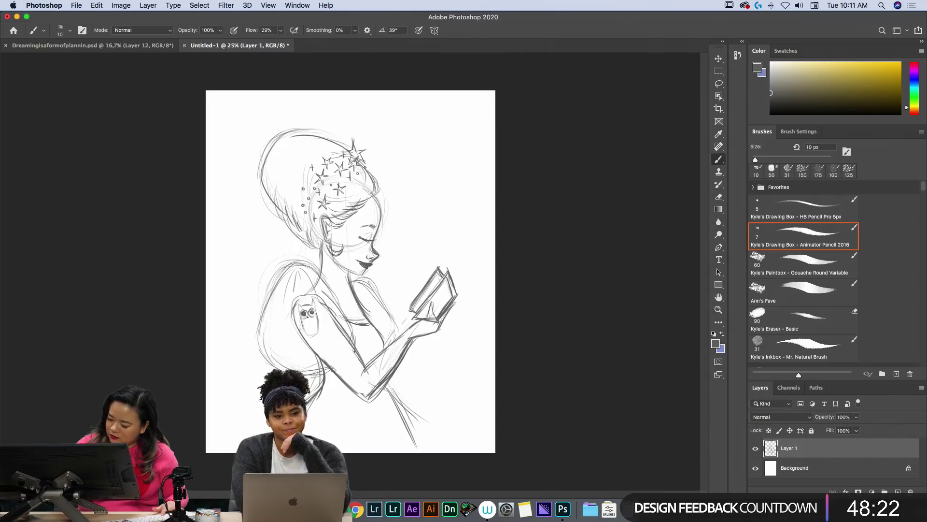
{"action": "left_click_drag", "start_coordinate": [300, 308], "coordinate": [298, 322]}
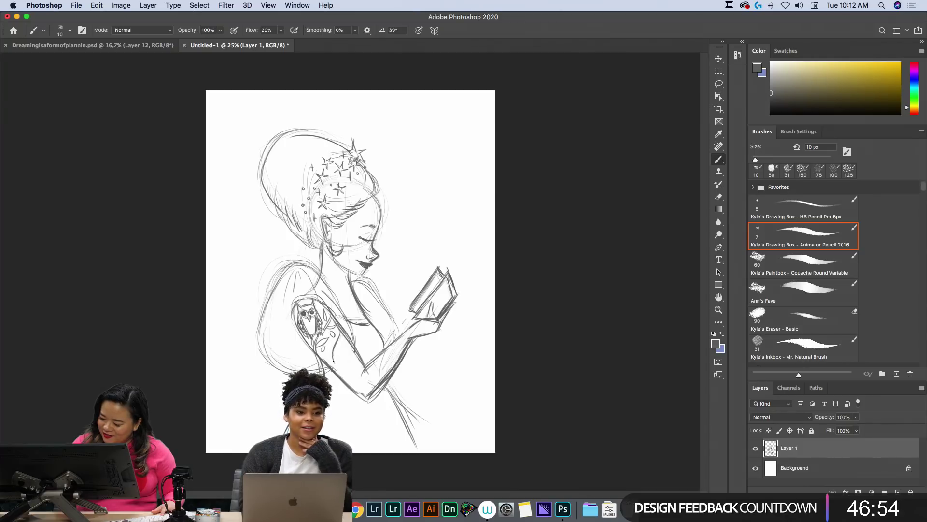
{"action": "left_click_drag", "start_coordinate": [340, 349], "coordinate": [334, 359]}
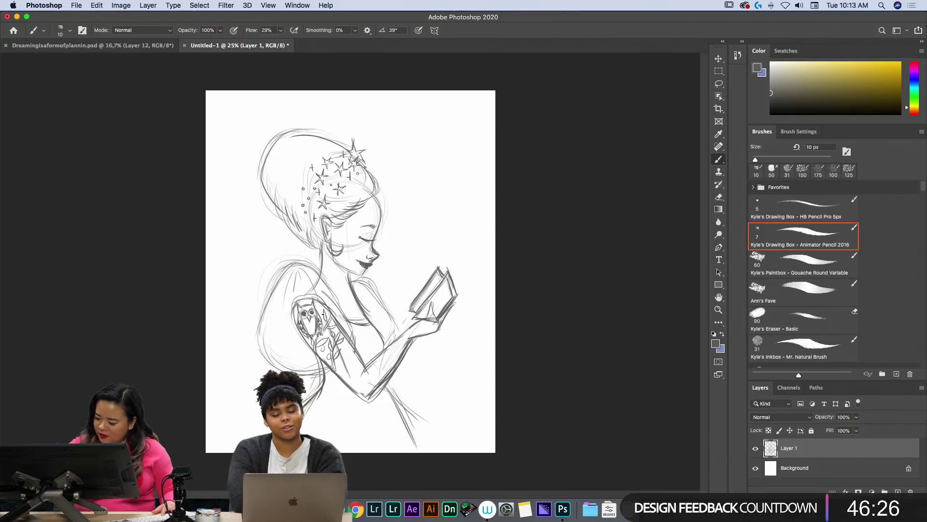
{"action": "left_click_drag", "start_coordinate": [325, 318], "coordinate": [348, 376]}
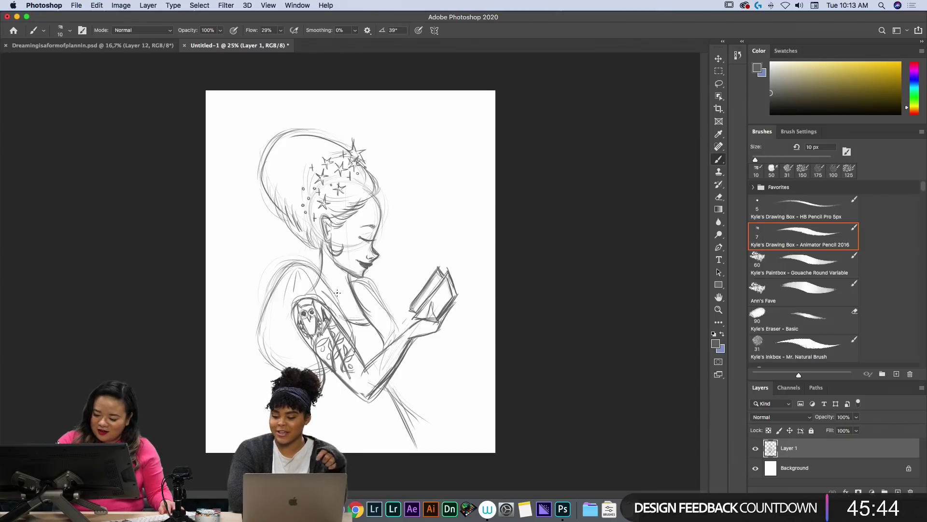
{"action": "left_click_drag", "start_coordinate": [347, 296], "coordinate": [353, 297]}
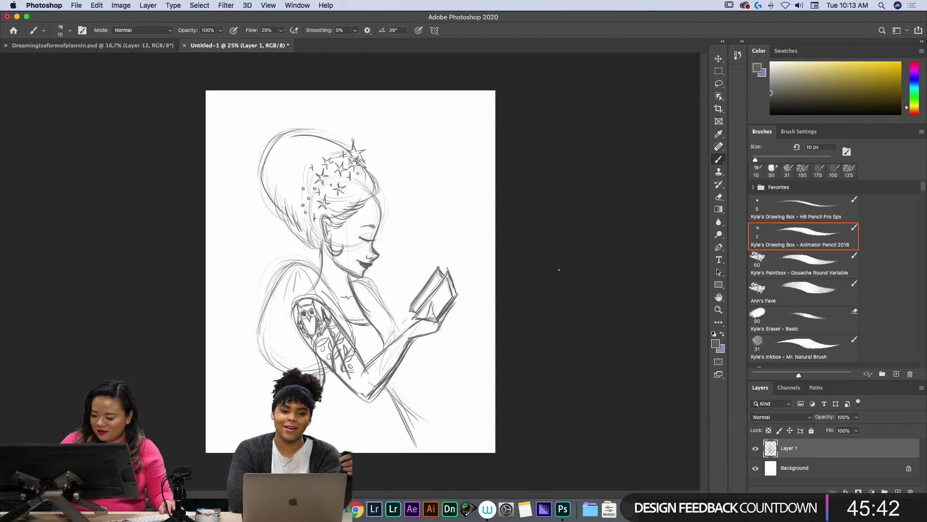
Undo the last strokes at the collarbone and rework the small mark there.
{"action": "key", "text": "ctrl+z"}
{"action": "left_click_drag", "start_coordinate": [344, 298], "coordinate": [351, 297]}
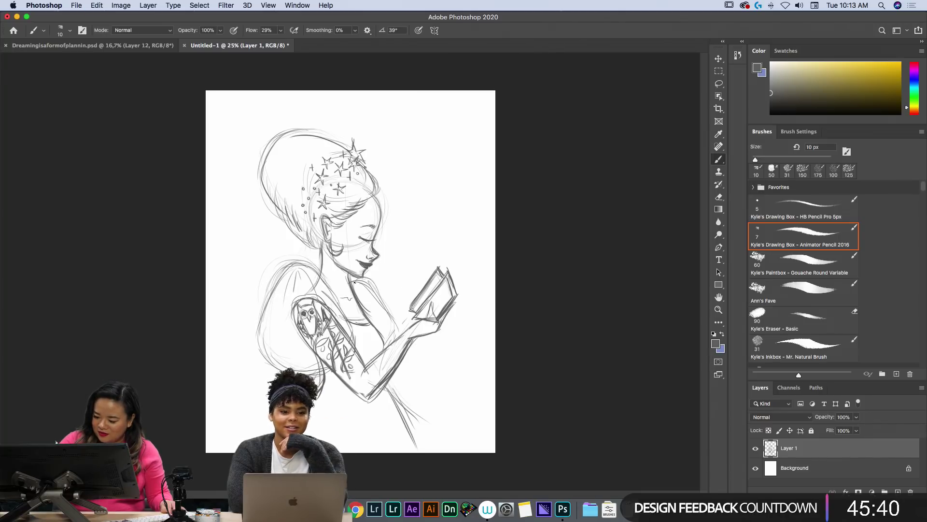
{"action": "key", "text": "ctrl+z"}
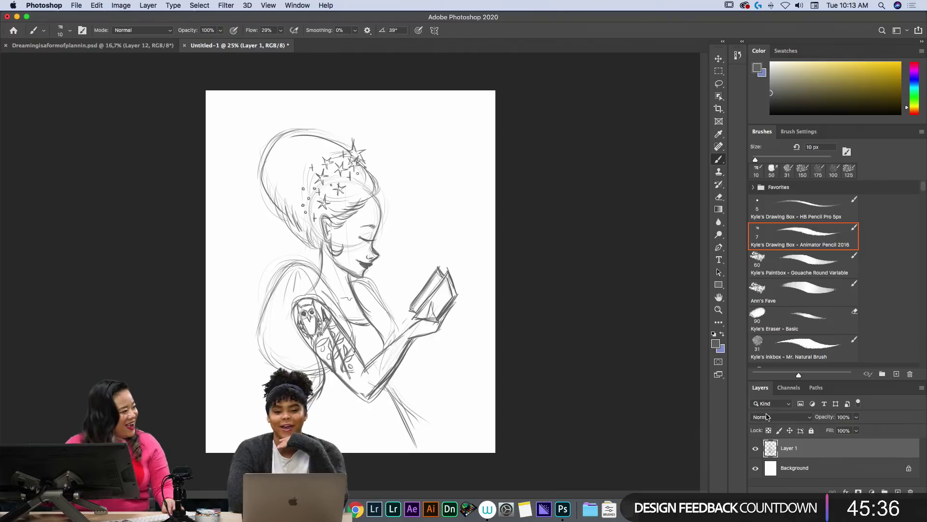
Save the drawing on the computer in Photoshop format with layers, named Athena.psd.
{"action": "key", "text": "super+s"}
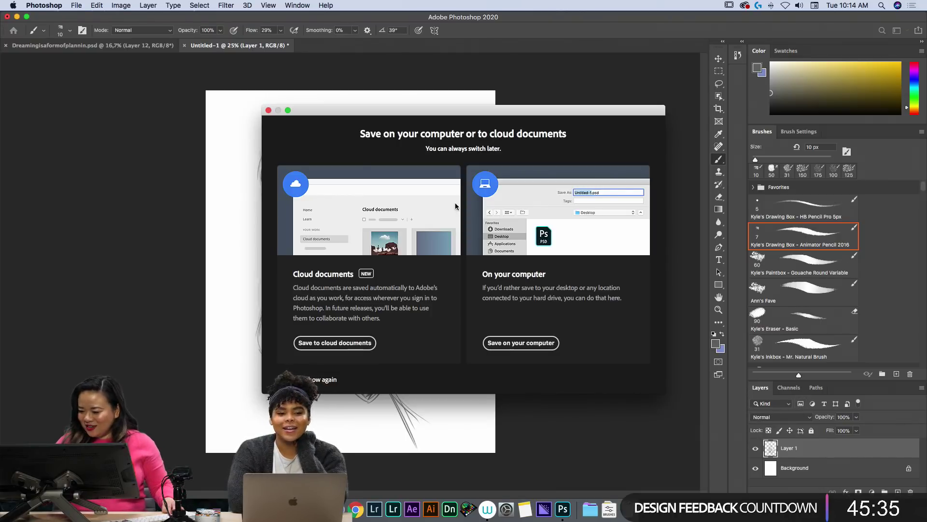
{"action": "left_click", "coordinate": [269, 110]}
{"action": "left_click", "coordinate": [76, 6]}
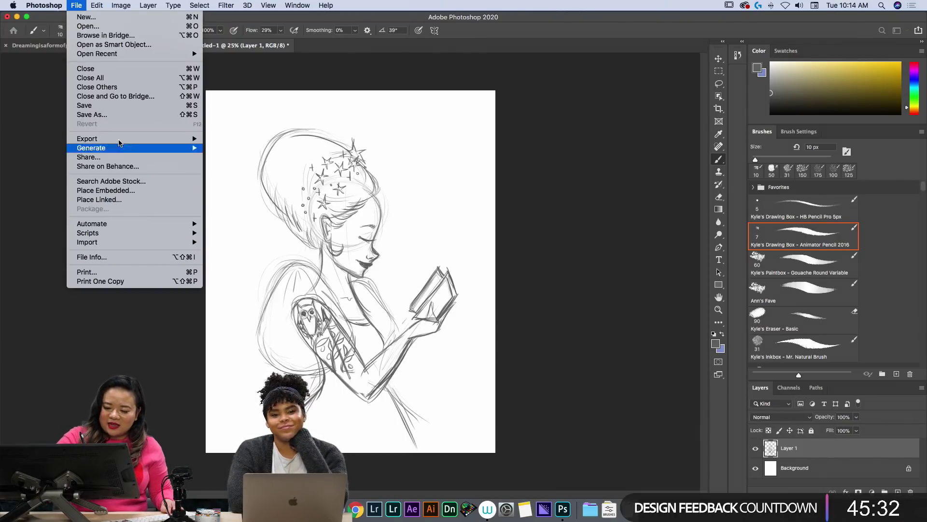
{"action": "left_click", "coordinate": [114, 114]}
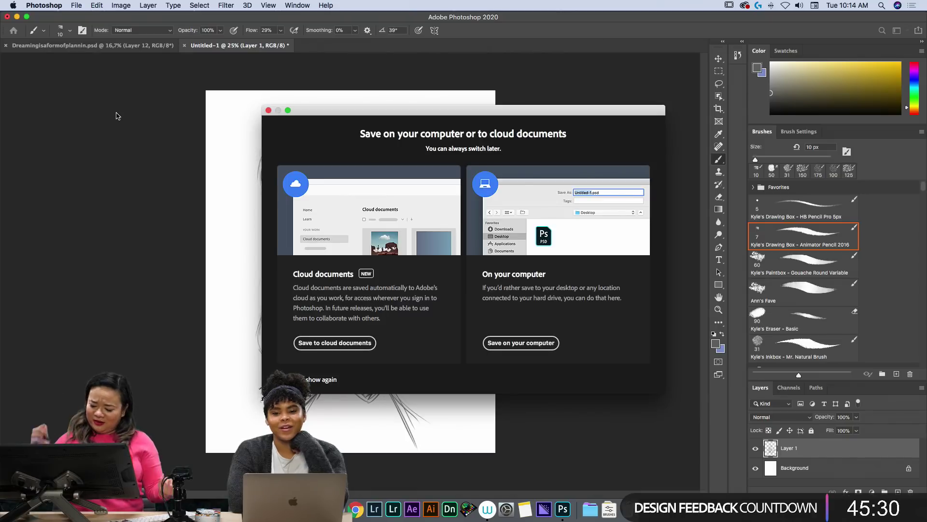
{"action": "left_click", "coordinate": [535, 343]}
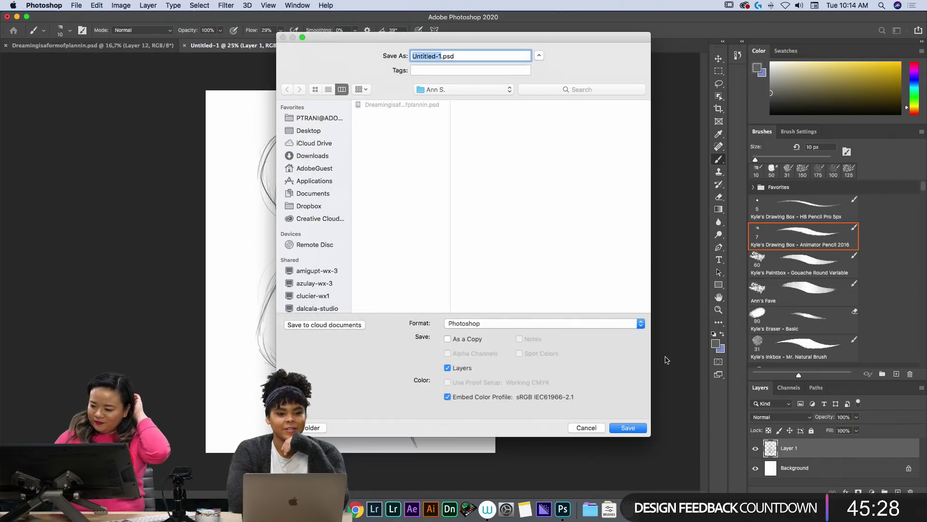
{"action": "type", "text": "A"}
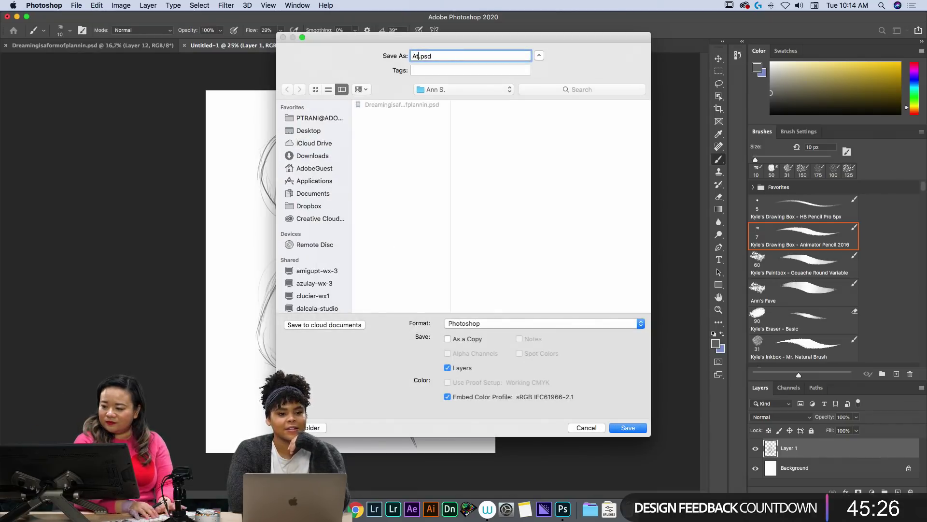
{"action": "type", "text": "thena"}
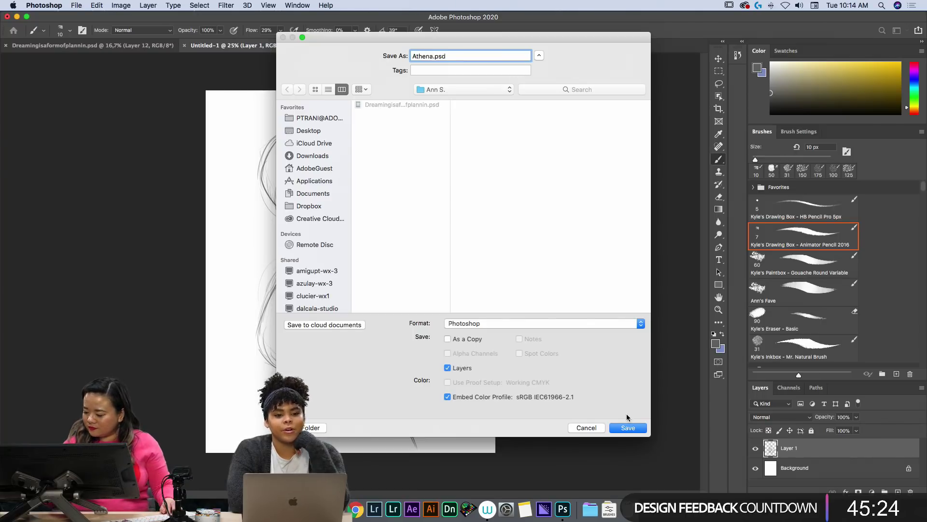
{"action": "left_click", "coordinate": [629, 425]}
{"action": "left_click", "coordinate": [579, 226]}
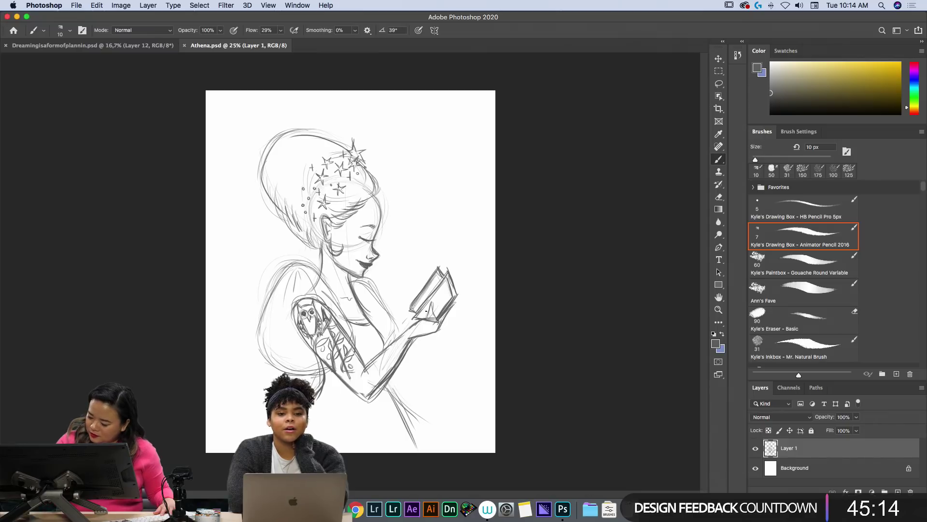
Draw the fingers of the hand holding the book and erase stray lines along the forearm's underside.
{"action": "left_click_drag", "start_coordinate": [419, 321], "coordinate": [432, 307]}
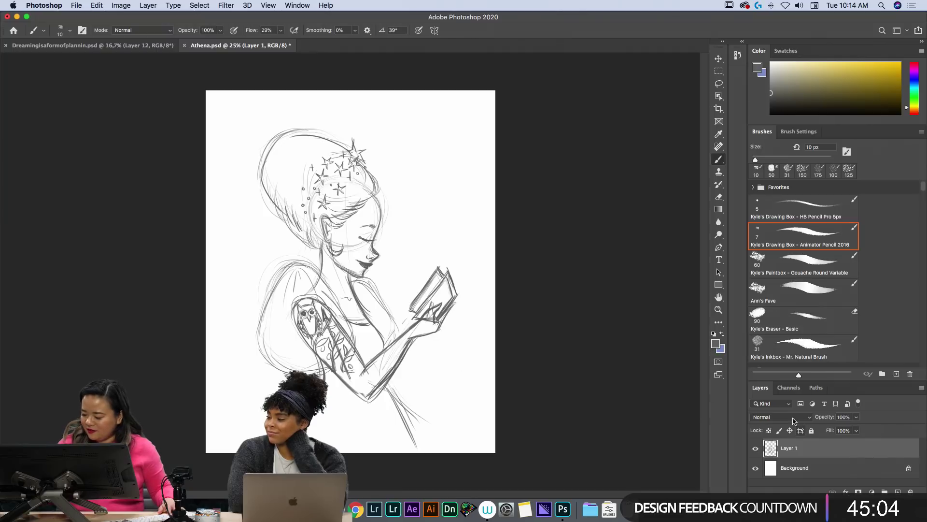
{"action": "left_click_drag", "start_coordinate": [455, 302], "coordinate": [460, 300]}
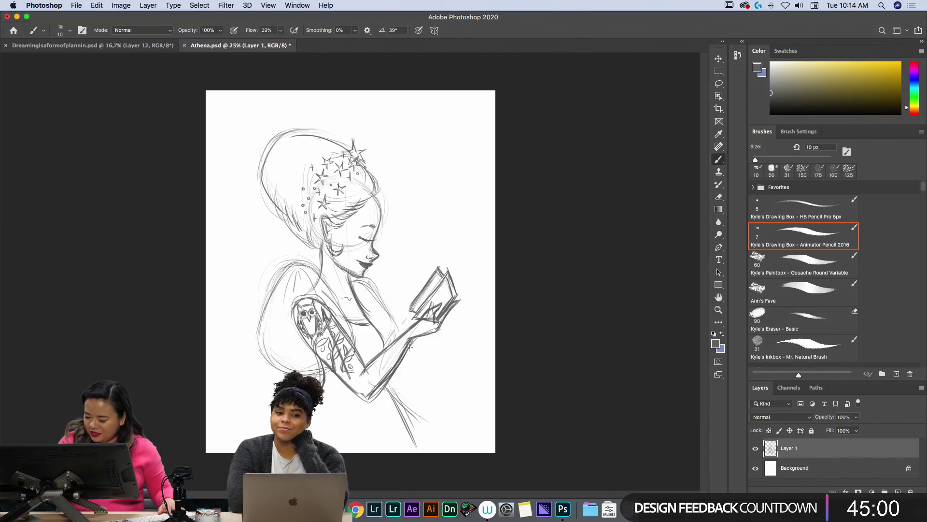
{"action": "key", "text": "e"}
{"action": "mouse_move", "coordinate": [410, 335]}
{"action": "left_mouse_down"}
{"action": "mouse_move", "coordinate": [369, 390]}
{"action": "mouse_move", "coordinate": [403, 347]}
{"action": "mouse_move", "coordinate": [380, 367]}
{"action": "left_mouse_up"}
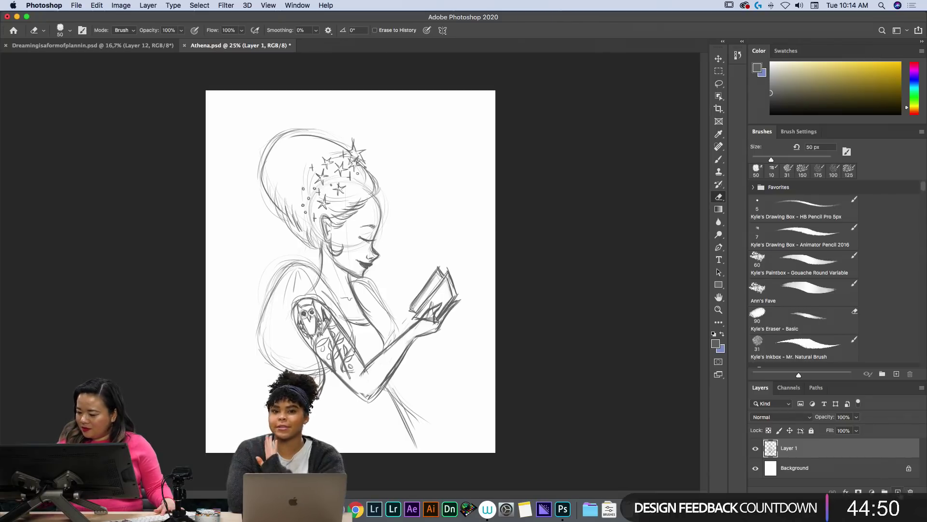
Add a new layer beneath the sketch layer, and set the sketch layer to Multiply at 27% opacity.
{"action": "left_click", "coordinate": [897, 492]}
{"action": "left_click_drag", "start_coordinate": [810, 449], "coordinate": [806, 478]}
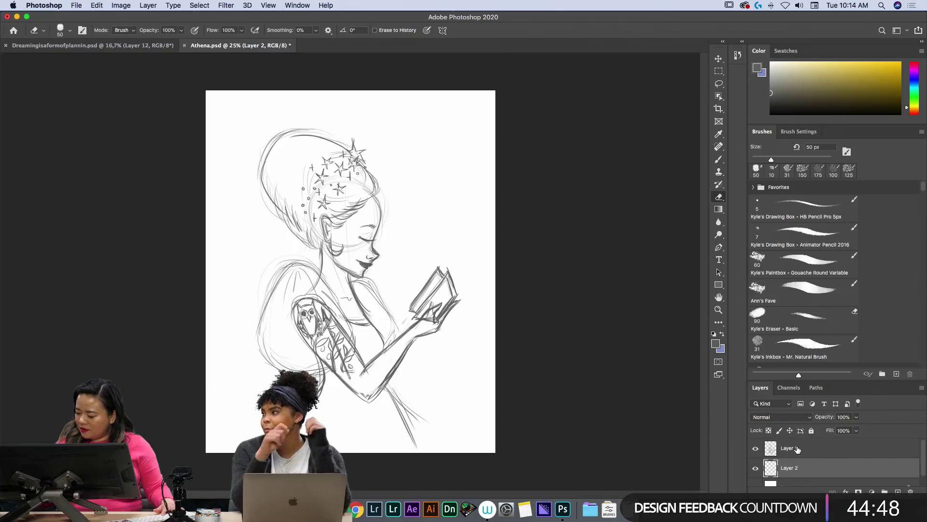
{"action": "left_click", "coordinate": [797, 449]}
{"action": "left_click", "coordinate": [792, 417]}
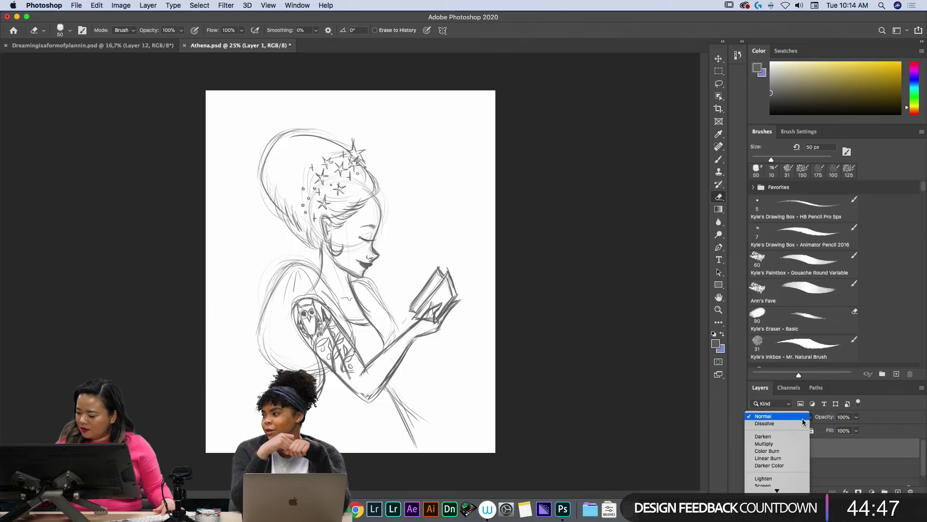
{"action": "left_click", "coordinate": [783, 443]}
{"action": "left_click", "coordinate": [825, 429]}
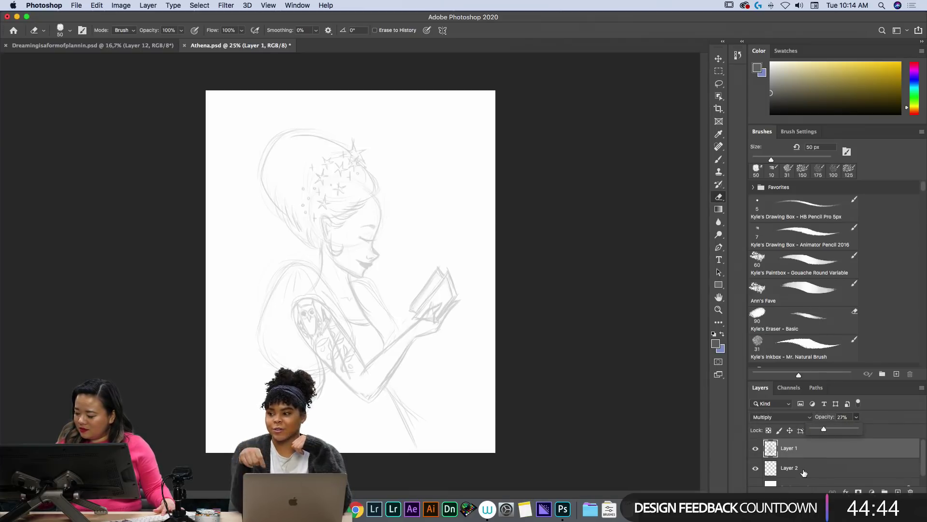
On Layer 2, lasso the woman's face, ear, neck, chest, arm and hand as one combined selection.
{"action": "left_click", "coordinate": [797, 467]}
{"action": "left_click", "coordinate": [719, 83]}
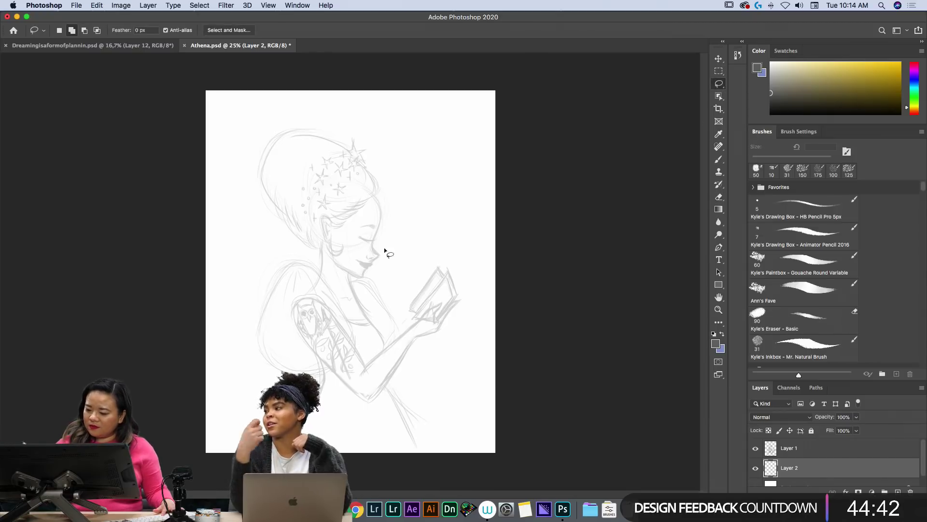
{"action": "mouse_move", "coordinate": [355, 177]}
{"action": "left_mouse_down"}
{"action": "mouse_move", "coordinate": [372, 191]}
{"action": "mouse_move", "coordinate": [378, 255]}
{"action": "mouse_move", "coordinate": [365, 271]}
{"action": "mouse_move", "coordinate": [341, 271]}
{"action": "mouse_move", "coordinate": [326, 242]}
{"action": "mouse_move", "coordinate": [332, 222]}
{"action": "mouse_move", "coordinate": [312, 286]}
{"action": "mouse_move", "coordinate": [296, 304]}
{"action": "mouse_move", "coordinate": [311, 343]}
{"action": "mouse_move", "coordinate": [348, 385]}
{"action": "left_mouse_up"}
{"action": "left_click_drag", "start_coordinate": [375, 393], "coordinate": [409, 345]}
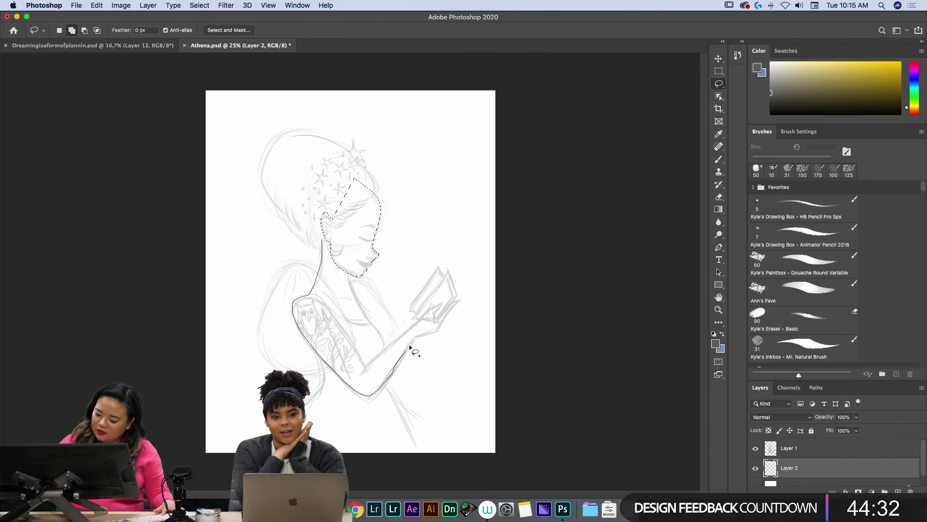
{"action": "mouse_move", "coordinate": [458, 304]}
{"action": "left_mouse_down"}
{"action": "mouse_move", "coordinate": [432, 320]}
{"action": "mouse_move", "coordinate": [441, 305]}
{"action": "mouse_move", "coordinate": [430, 310]}
{"action": "mouse_move", "coordinate": [365, 364]}
{"action": "mouse_move", "coordinate": [343, 328]}
{"action": "mouse_move", "coordinate": [352, 277]}
{"action": "mouse_move", "coordinate": [333, 249]}
{"action": "left_mouse_up"}
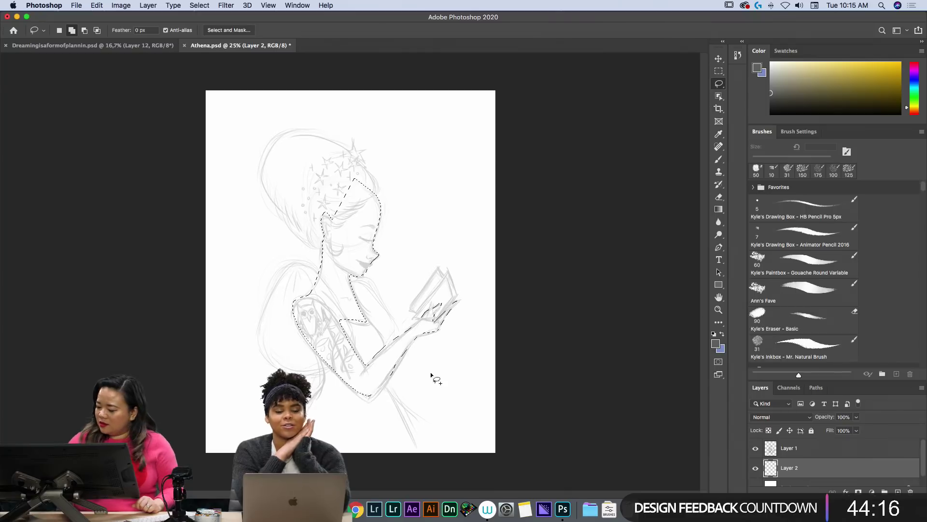
Pick a light orange-brown foreground colour and fill the skin selection with it.
{"action": "left_click", "coordinate": [855, 84]}
{"action": "left_click", "coordinate": [865, 82]}
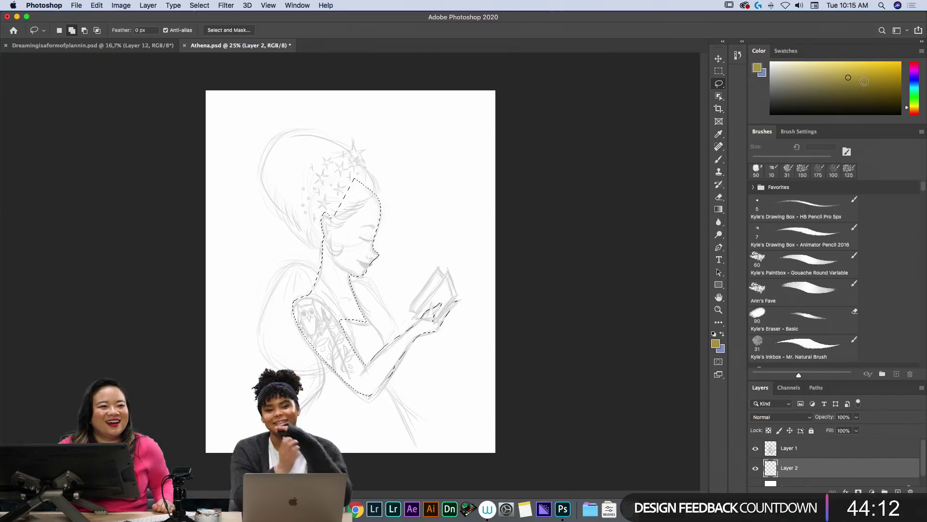
{"action": "left_click", "coordinate": [863, 78]}
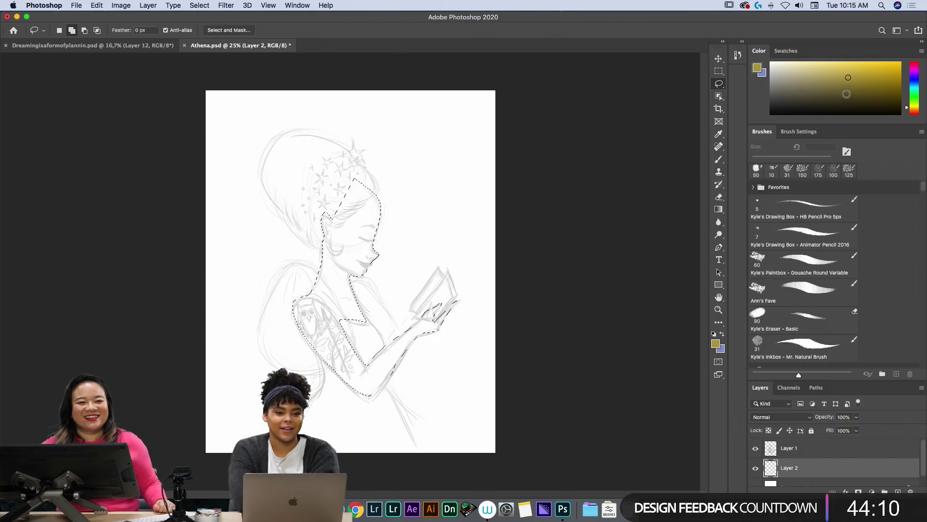
{"action": "left_click_drag", "start_coordinate": [911, 107], "coordinate": [911, 109]}
{"action": "left_click", "coordinate": [852, 77]}
{"action": "left_click_drag", "start_coordinate": [852, 77], "coordinate": [845, 72]}
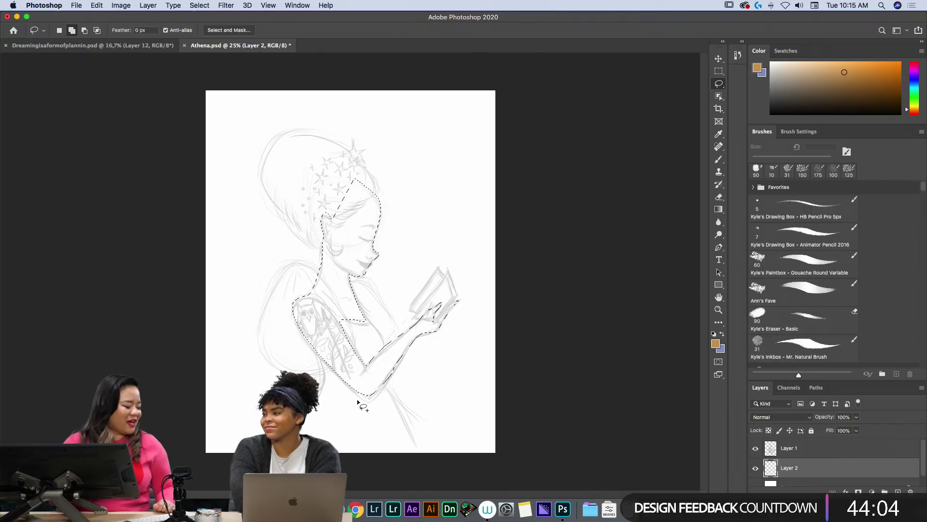
{"action": "key", "text": "alt+BackSpace"}
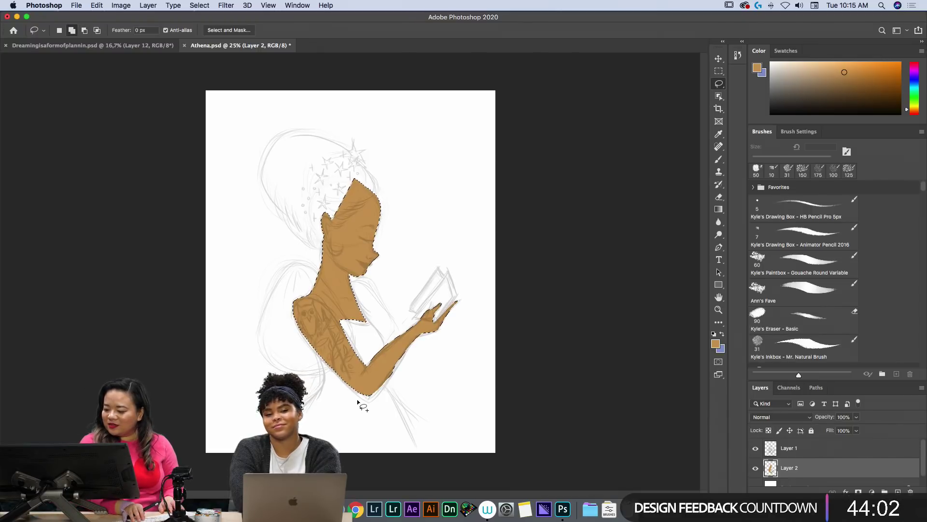
Adjust the skin fill with Hue/Saturation to Hue -7, Saturation +10 and Lightness -2, and deselect it.
{"action": "key", "text": "super+u"}
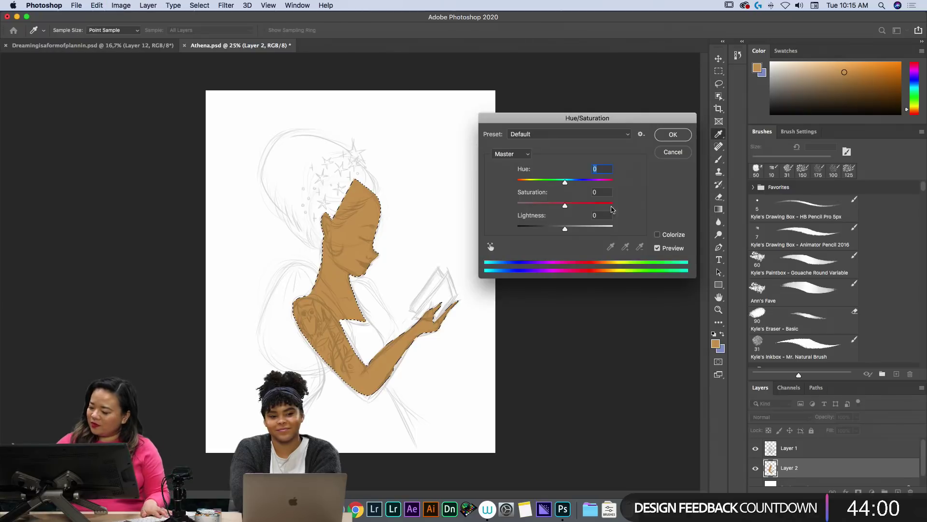
{"action": "left_click_drag", "start_coordinate": [565, 203], "coordinate": [562, 229]}
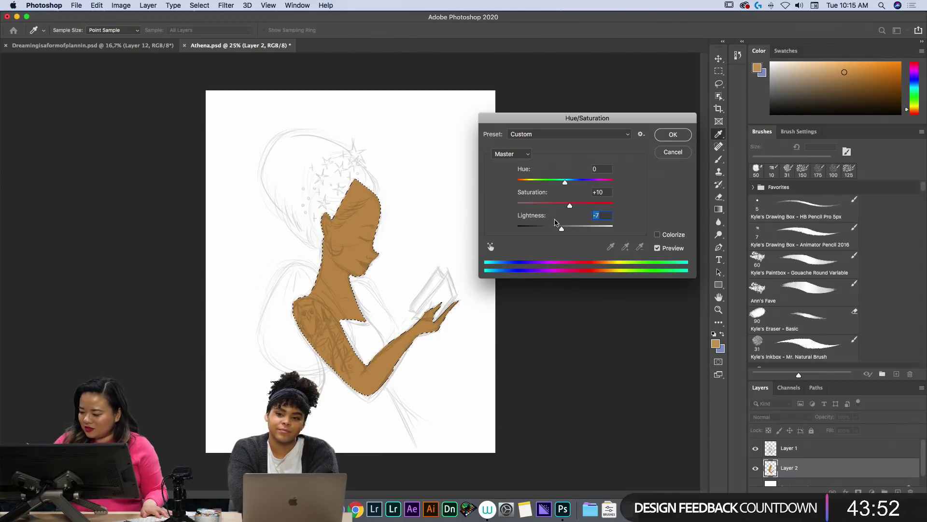
{"action": "left_click_drag", "start_coordinate": [562, 228], "coordinate": [563, 229]}
{"action": "left_click_drag", "start_coordinate": [565, 182], "coordinate": [562, 186]}
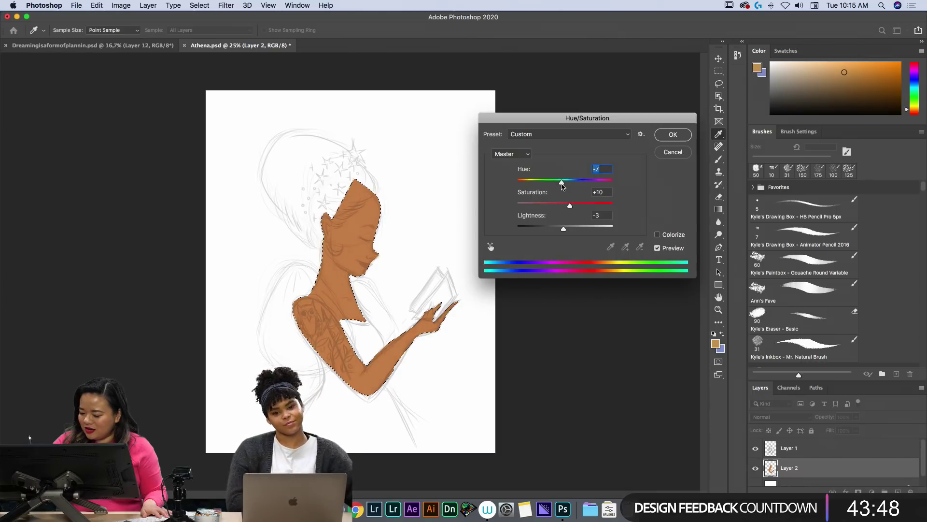
{"action": "left_click_drag", "start_coordinate": [563, 229], "coordinate": [565, 230]}
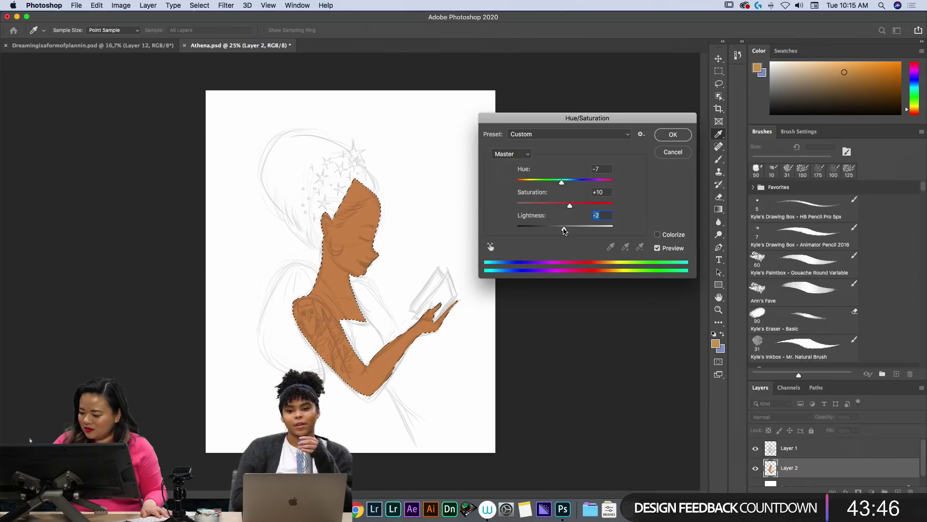
{"action": "key", "text": "Return"}
{"action": "key", "text": "l"}
{"action": "key", "text": "super+d"}
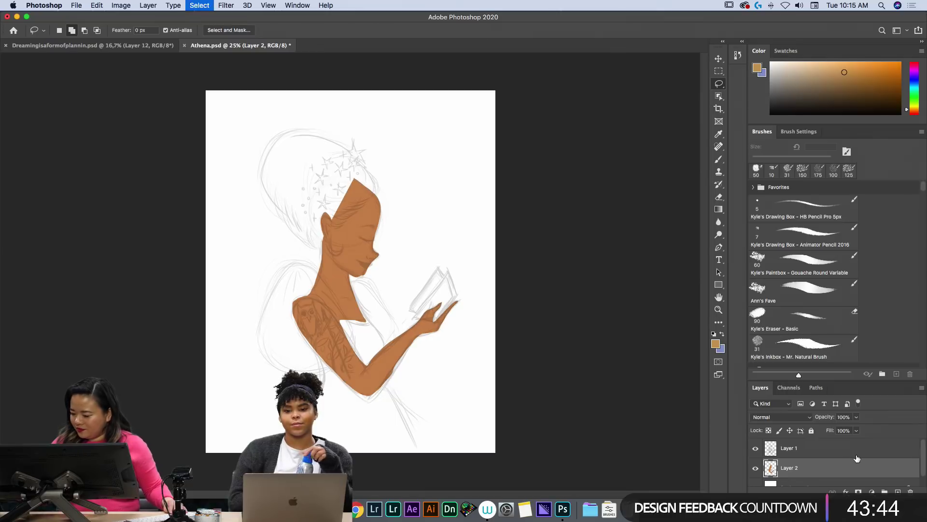
Trim the skin fill along the back of the neck below the ear with the 50 px eraser.
{"action": "key", "text": "b"}
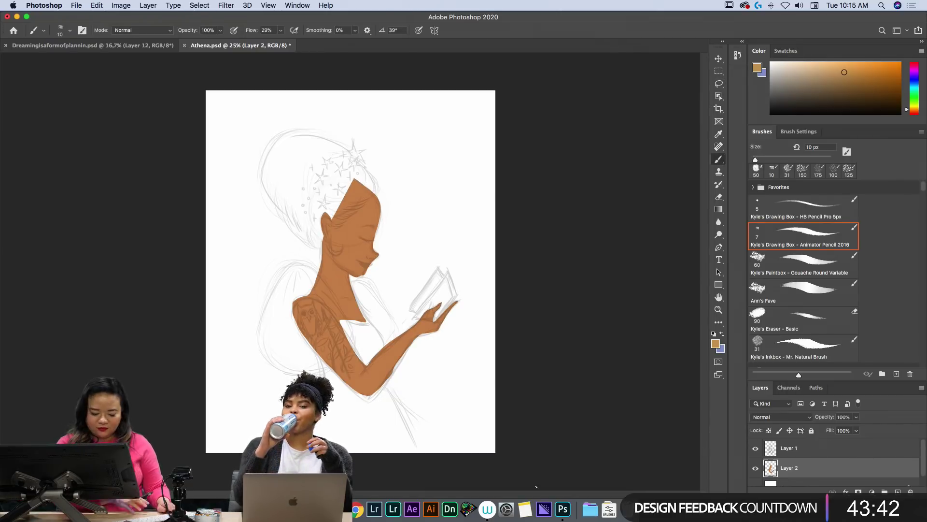
{"action": "key", "text": "super+equal"}
{"action": "key", "text": "super+equal"}
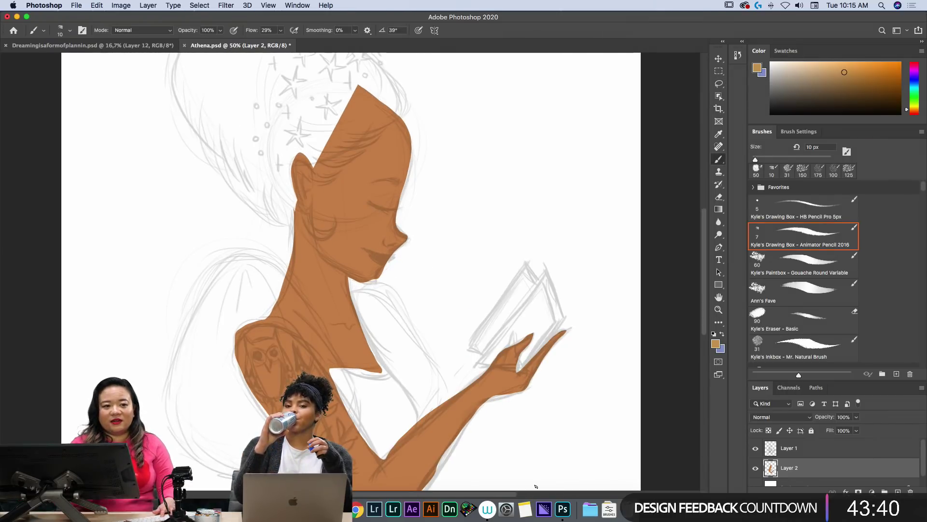
{"action": "key", "text": "space"}
{"action": "left_click_drag", "start_coordinate": [542, 320], "coordinate": [564, 253]}
{"action": "key", "text": "e"}
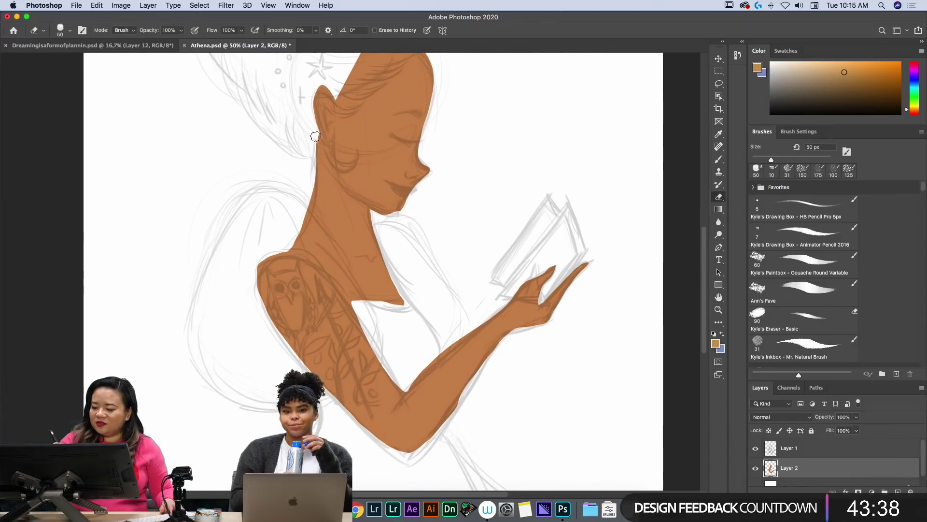
{"action": "mouse_move", "coordinate": [313, 140]}
{"action": "left_mouse_down"}
{"action": "mouse_move", "coordinate": [288, 238]}
{"action": "mouse_move", "coordinate": [316, 155]}
{"action": "mouse_move", "coordinate": [314, 192]}
{"action": "left_mouse_up"}
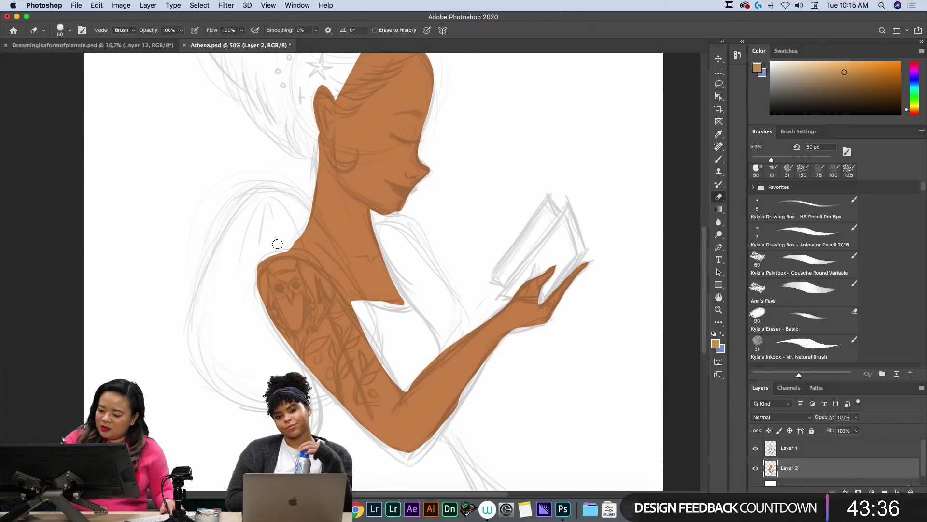
Set up the Ann's Fave brush at 40 px and sample the skin colour from the neck as the foreground colour.
{"action": "key", "text": "b"}
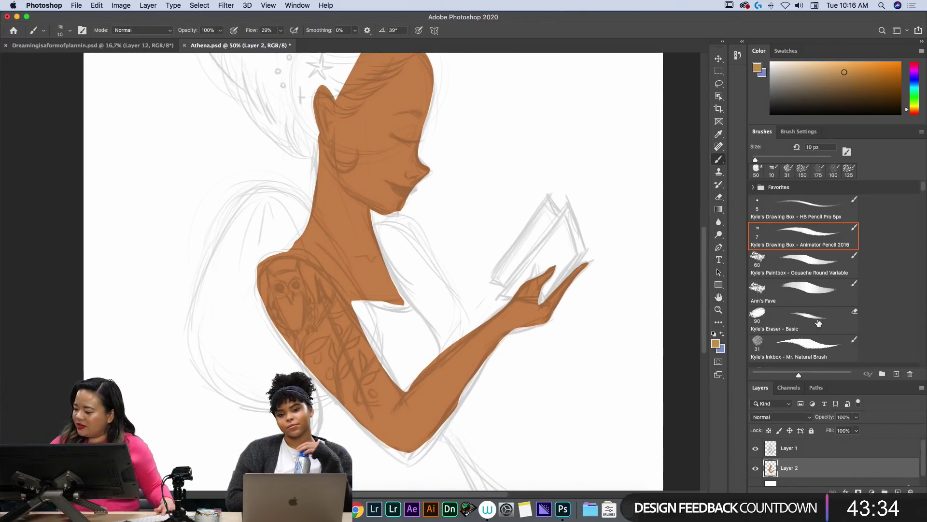
{"action": "left_click", "coordinate": [824, 289]}
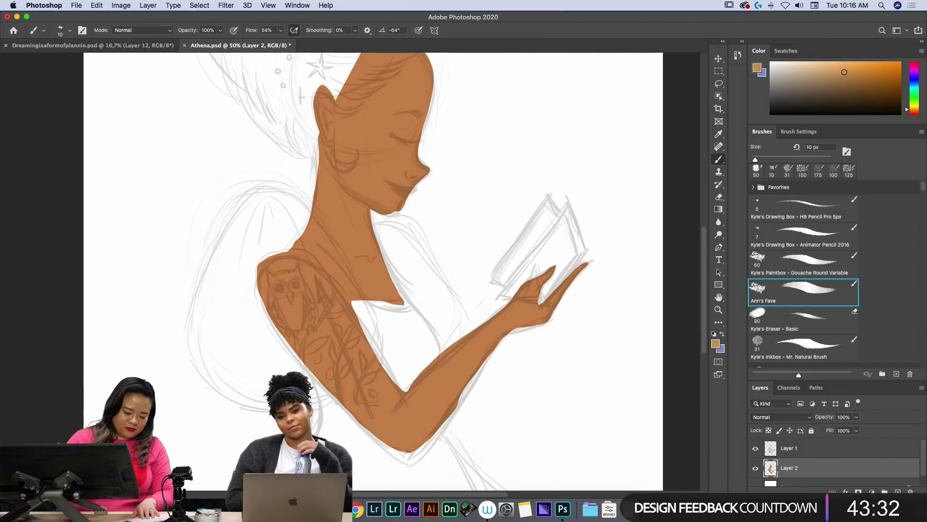
{"action": "key", "text": "bracketright"}
{"action": "key", "text": "bracketright"}
{"action": "key", "text": "bracketright"}
{"action": "key", "text": "bracketright"}
{"action": "key", "text": "bracketright"}
{"action": "left_click_drag", "start_coordinate": [293, 253], "coordinate": [262, 277]}
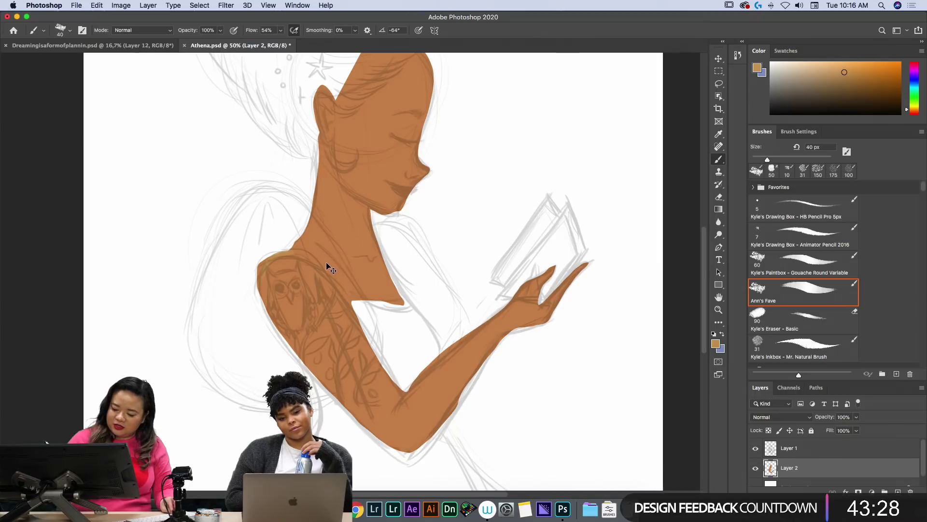
{"action": "key", "text": "super+z"}
{"action": "left_click", "coordinate": [349, 213], "text": "alt"}
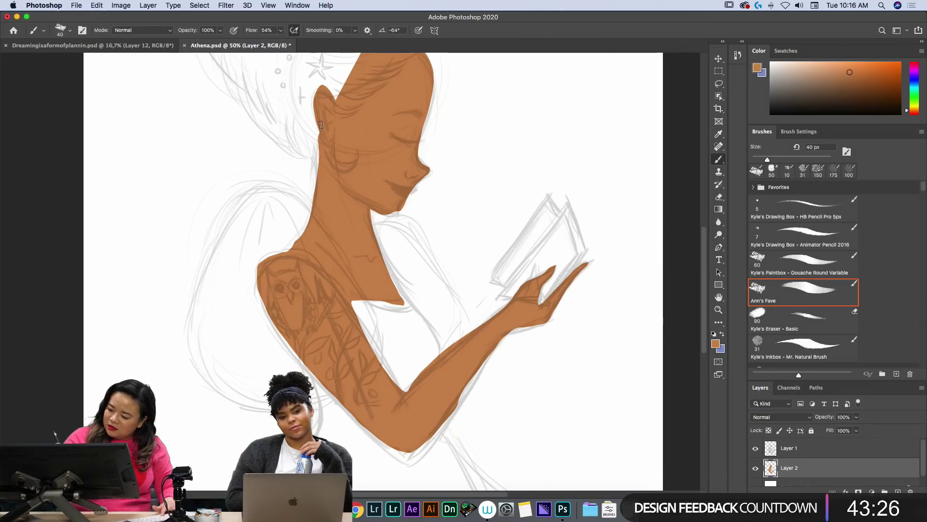
Smooth the skin fill's outline along the back of the neck, the shoulder, the outer arm and the underside of the forearm.
{"action": "mouse_move", "coordinate": [319, 114]}
{"action": "left_mouse_down"}
{"action": "mouse_move", "coordinate": [303, 232]}
{"action": "mouse_move", "coordinate": [260, 271]}
{"action": "mouse_move", "coordinate": [300, 252]}
{"action": "mouse_move", "coordinate": [260, 262]}
{"action": "mouse_move", "coordinate": [267, 275]}
{"action": "mouse_move", "coordinate": [258, 266]}
{"action": "mouse_move", "coordinate": [270, 311]}
{"action": "mouse_move", "coordinate": [352, 400]}
{"action": "mouse_move", "coordinate": [259, 269]}
{"action": "mouse_move", "coordinate": [259, 293]}
{"action": "mouse_move", "coordinate": [285, 341]}
{"action": "left_mouse_up"}
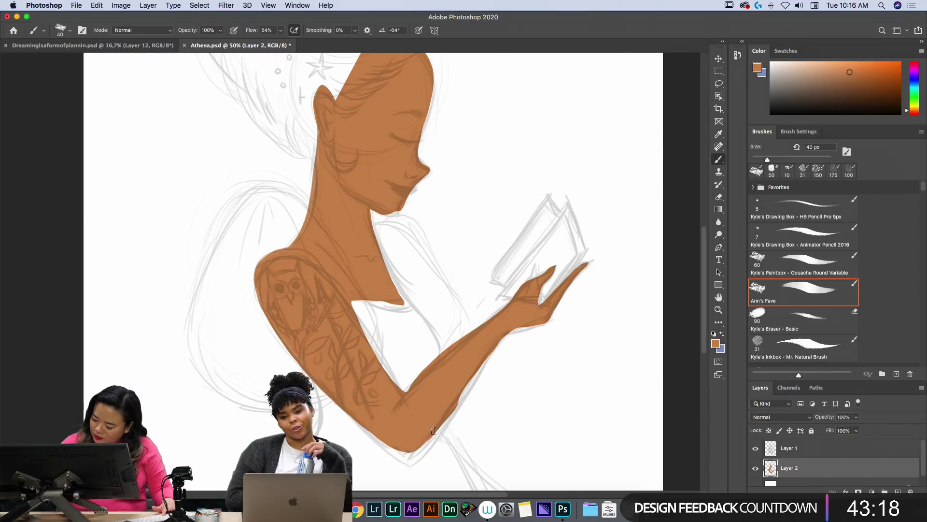
{"action": "left_click_drag", "start_coordinate": [432, 430], "coordinate": [516, 320]}
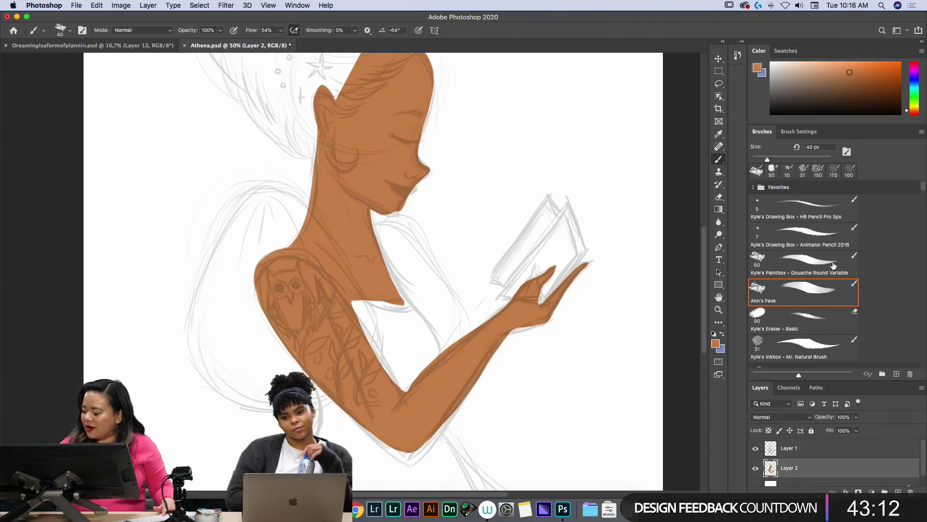
{"action": "left_click", "coordinate": [799, 131]}
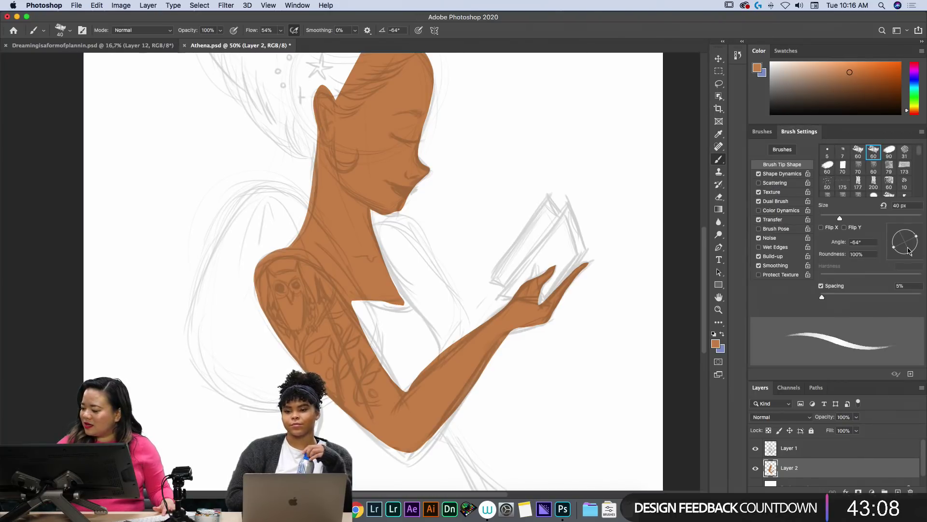
{"action": "left_click", "coordinate": [762, 131]}
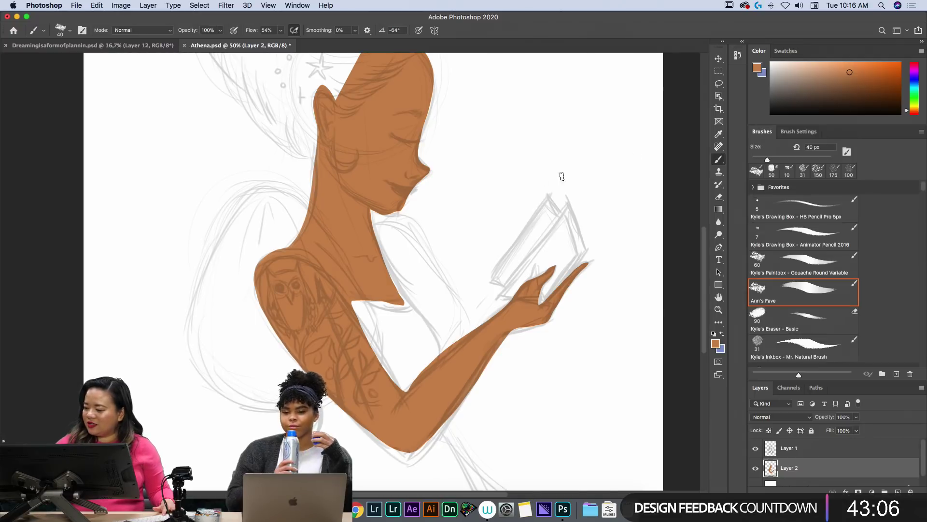
Refine the thumb's shape with the skin-coloured brush and trim around its tip with the 50 px eraser.
{"action": "left_click_drag", "start_coordinate": [553, 267], "coordinate": [526, 281]}
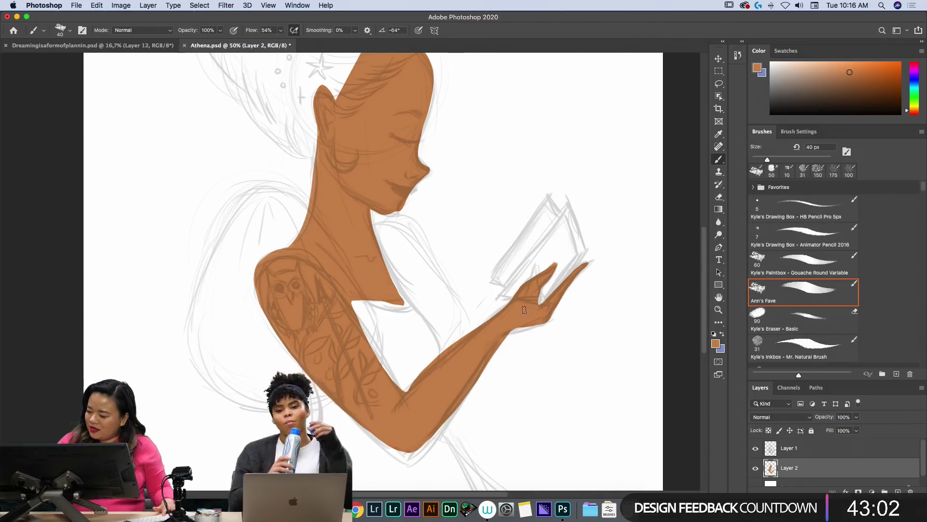
{"action": "key", "text": "e"}
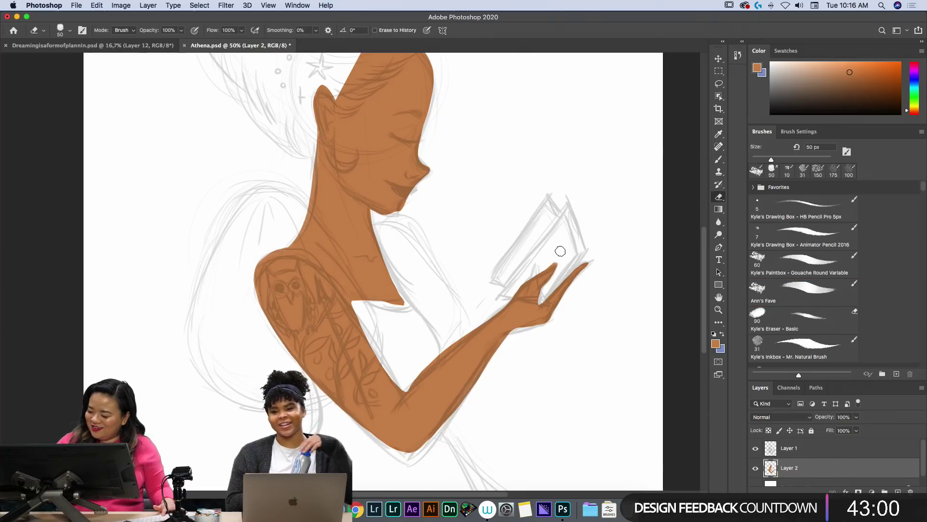
{"action": "left_click_drag", "start_coordinate": [540, 266], "coordinate": [567, 248]}
Paint skin colour along the upper edge of the forearm and the inner edge of the upper arm.
{"action": "key", "text": "b"}
{"action": "left_click_drag", "start_coordinate": [514, 301], "coordinate": [399, 397]}
{"action": "left_click_drag", "start_coordinate": [362, 332], "coordinate": [385, 372]}
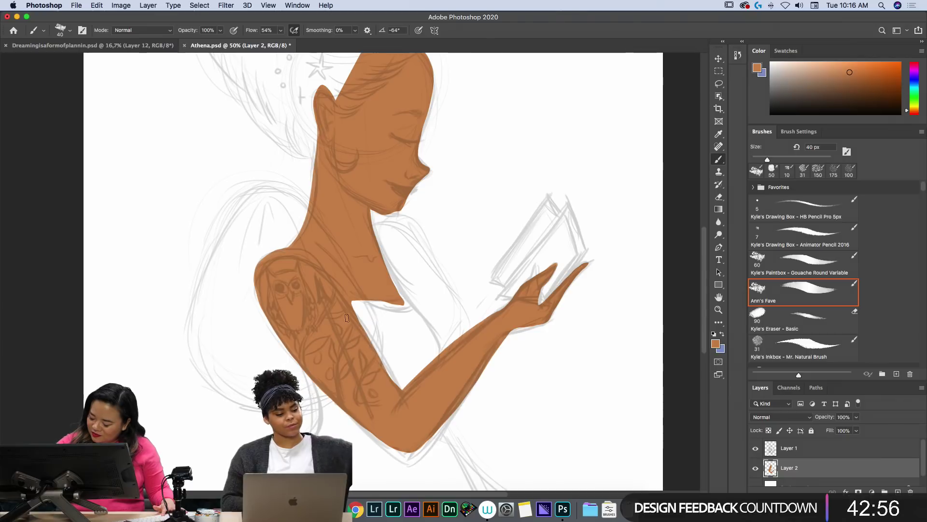
{"action": "left_click_drag", "start_coordinate": [349, 317], "coordinate": [411, 416]}
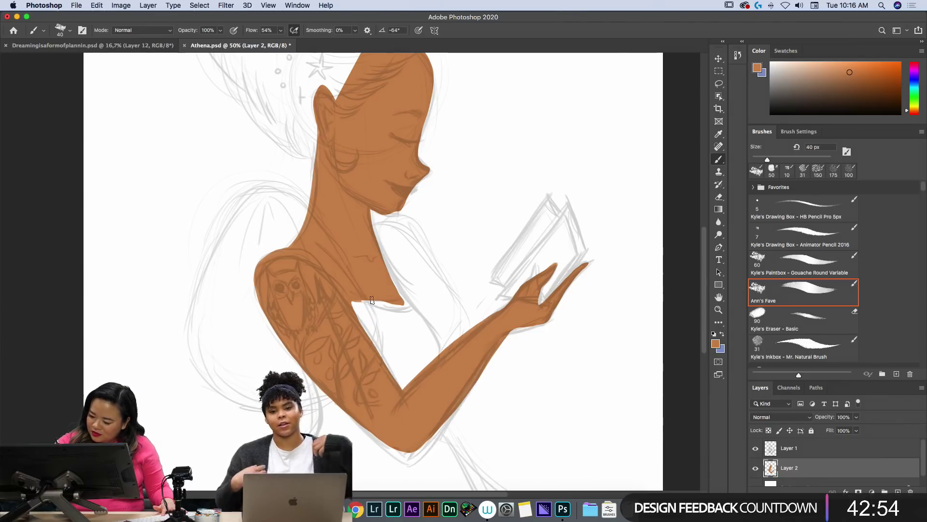
Extend the skin fill along the lower edge of the chest and under the wrist to match the sketch.
{"action": "mouse_move", "coordinate": [357, 300]}
{"action": "left_mouse_down"}
{"action": "mouse_move", "coordinate": [405, 304]}
{"action": "mouse_move", "coordinate": [388, 270]}
{"action": "left_mouse_up"}
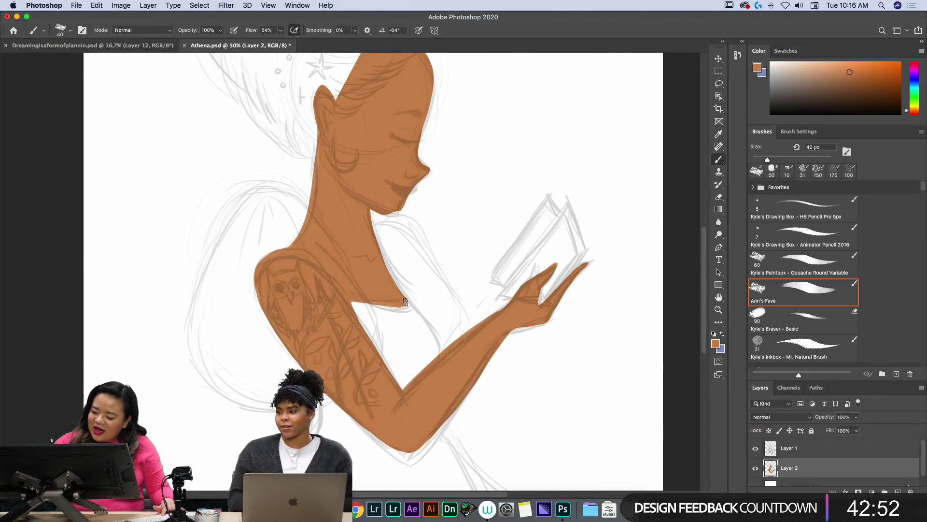
{"action": "left_click_drag", "start_coordinate": [352, 295], "coordinate": [408, 307]}
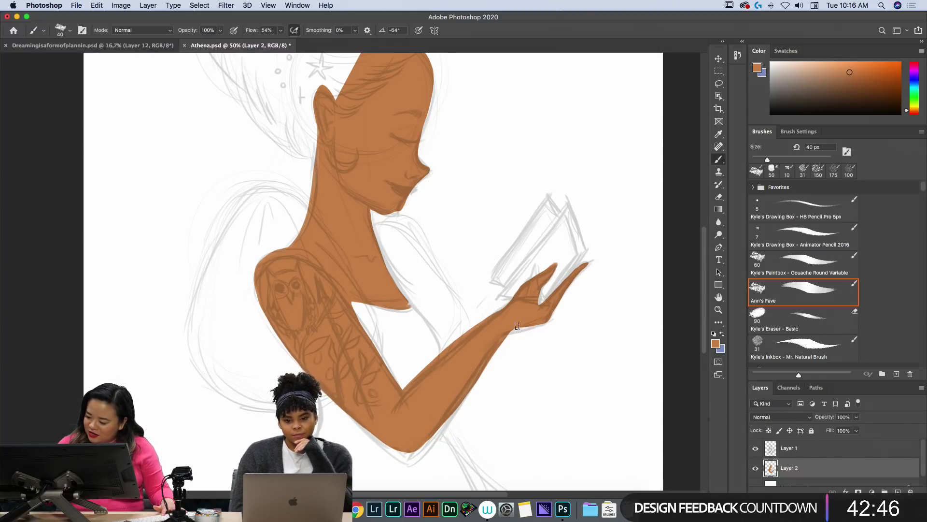
{"action": "left_click_drag", "start_coordinate": [500, 341], "coordinate": [547, 318]}
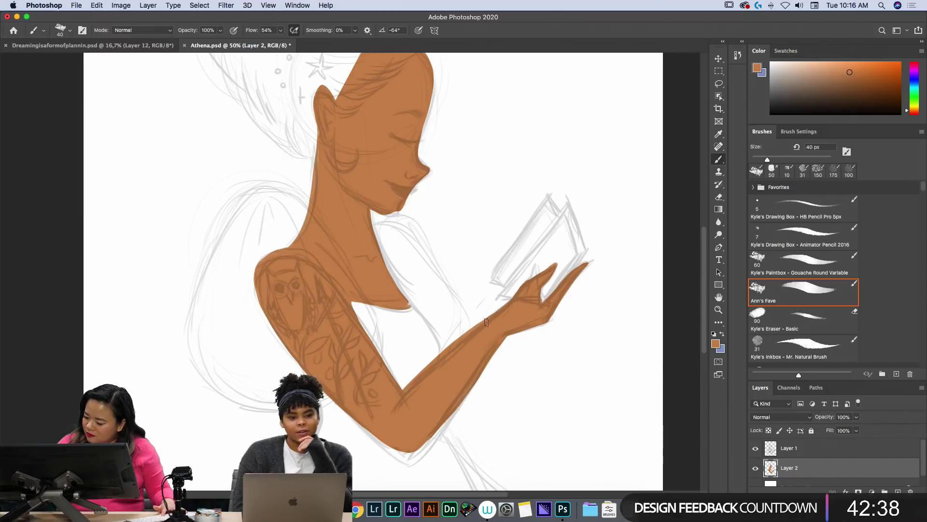
Refine the face profile from forehead to chin and the ear's edge with the skin-coloured brush, trimming the excess with the eraser.
{"action": "key", "text": "space"}
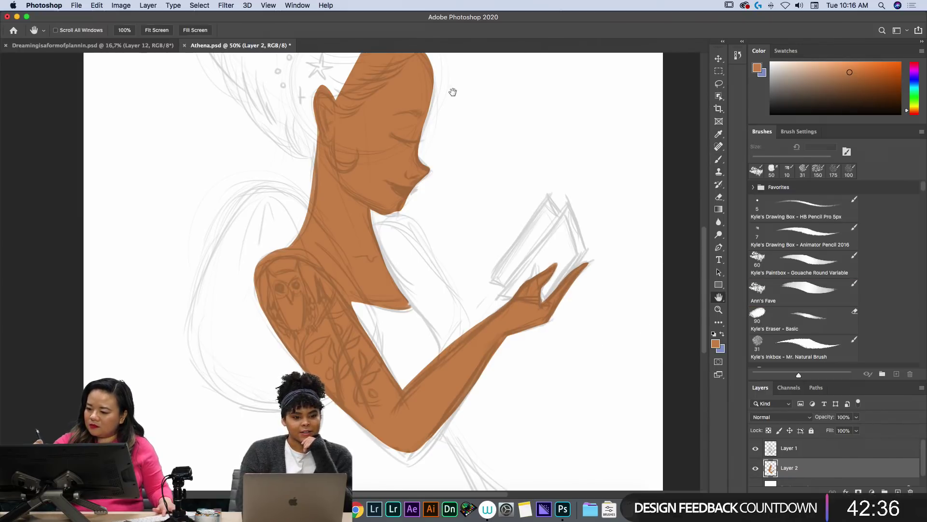
{"action": "left_click_drag", "start_coordinate": [458, 133], "coordinate": [471, 215]}
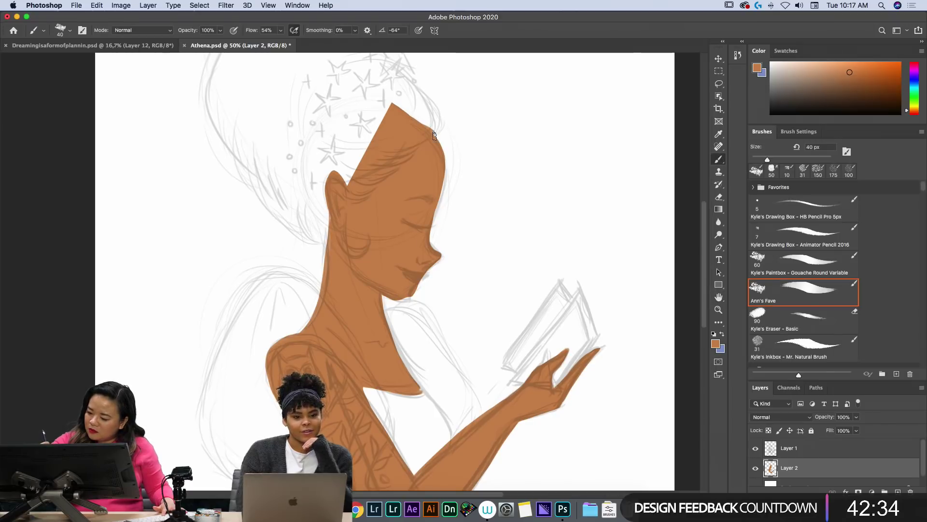
{"action": "mouse_move", "coordinate": [441, 184]}
{"action": "left_mouse_down"}
{"action": "mouse_move", "coordinate": [430, 214]}
{"action": "mouse_move", "coordinate": [437, 257]}
{"action": "left_mouse_up"}
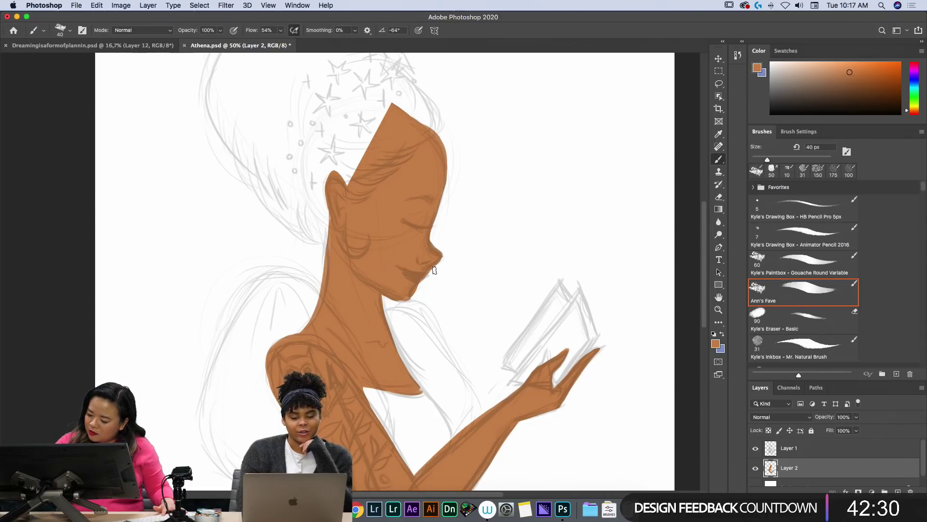
{"action": "key", "text": "e"}
{"action": "left_click_drag", "start_coordinate": [455, 258], "coordinate": [448, 202]}
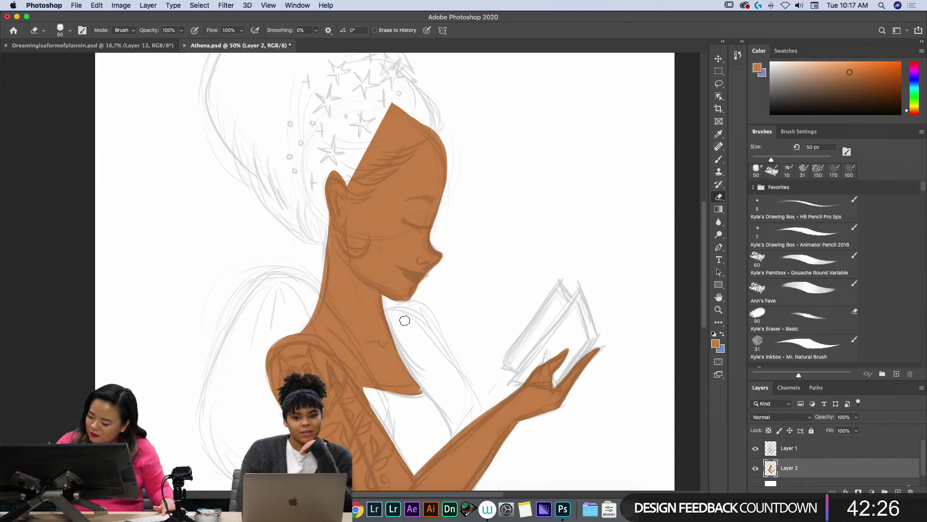
{"action": "key", "text": "b"}
{"action": "left_click_drag", "start_coordinate": [408, 296], "coordinate": [403, 298]}
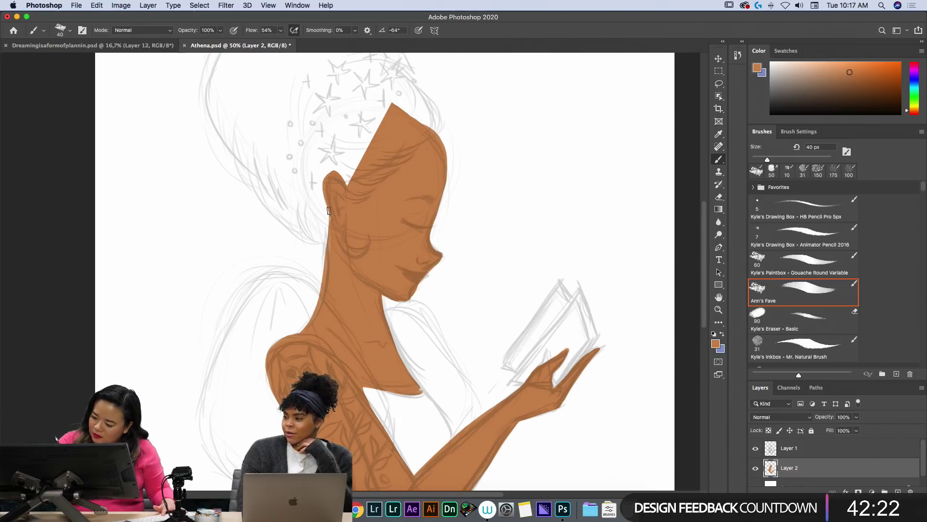
Trim the front of the forehead with the eraser and repaint a smooth curve from the top of the head down to the brow.
{"action": "scroll", "coordinate": [337, 297], "scroll_direction": "up", "scroll_amount": 3}
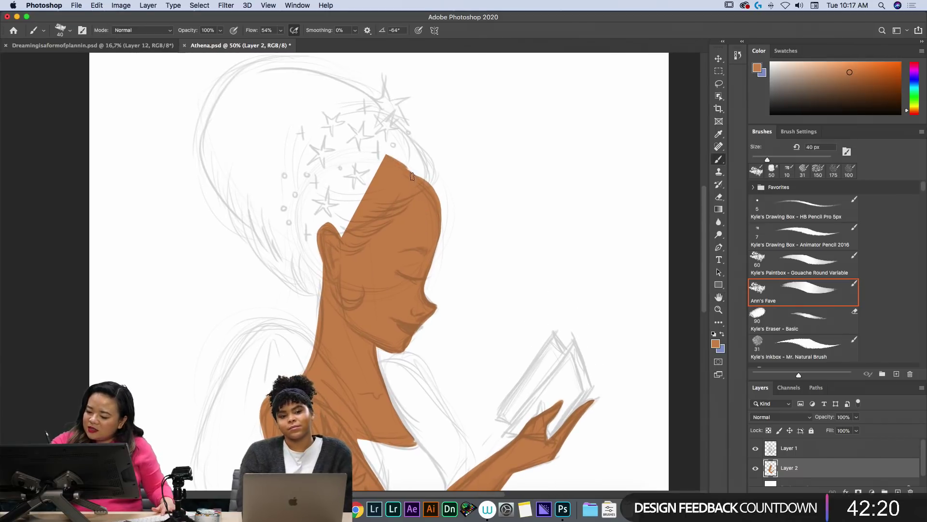
{"action": "key", "text": "e"}
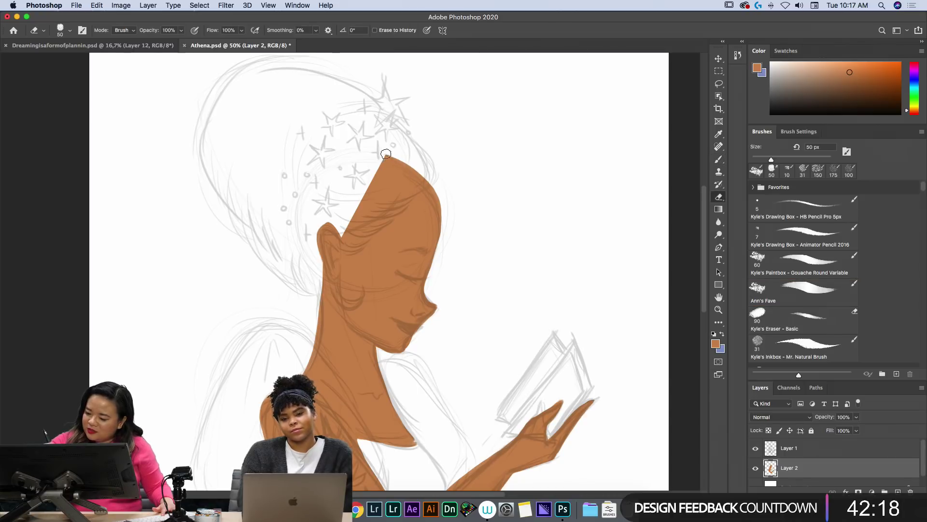
{"action": "left_click_drag", "start_coordinate": [425, 183], "coordinate": [441, 238]}
{"action": "key", "text": "b"}
{"action": "left_click_drag", "start_coordinate": [384, 155], "coordinate": [437, 226]}
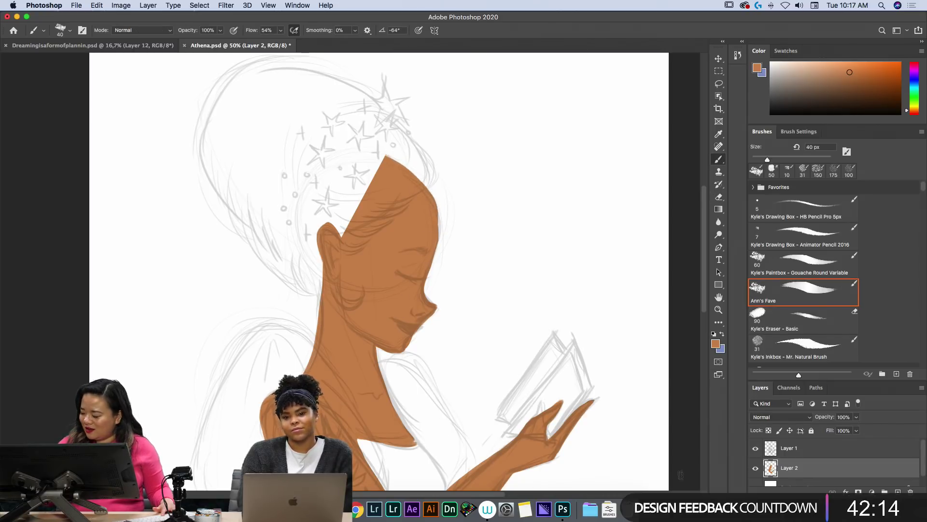
Add a new layer above the skin fill, pick a dark brown colour and brush in the hairline above the forehead.
{"action": "left_click", "coordinate": [899, 491]}
{"action": "left_click", "coordinate": [880, 85]}
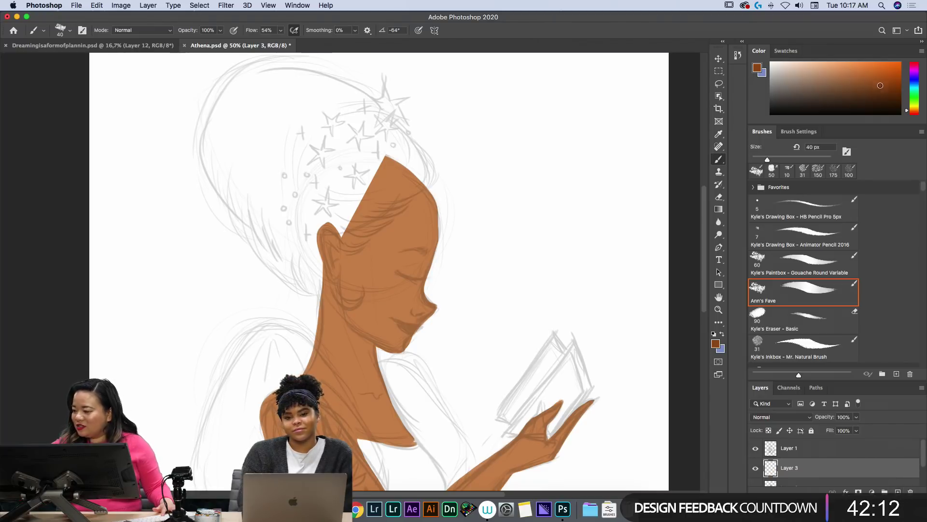
{"action": "left_click_drag", "start_coordinate": [882, 90], "coordinate": [883, 90]}
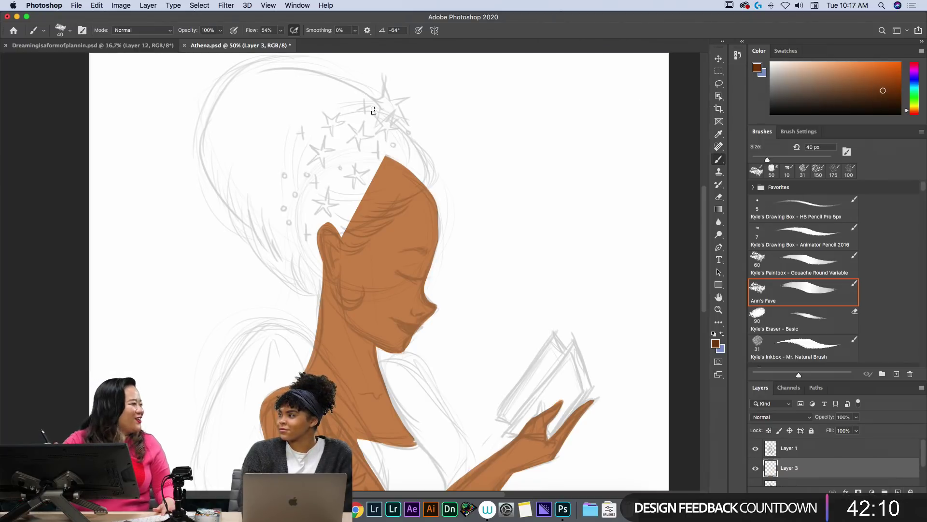
{"action": "mouse_move", "coordinate": [410, 192]}
{"action": "left_mouse_down"}
{"action": "mouse_move", "coordinate": [427, 165]}
{"action": "mouse_move", "coordinate": [407, 144]}
{"action": "mouse_move", "coordinate": [414, 177]}
{"action": "mouse_move", "coordinate": [424, 170]}
{"action": "mouse_move", "coordinate": [358, 232]}
{"action": "left_mouse_up"}
Lasso the whole updo with the curl in front of the ear, fill it with dark brown and deselect it.
{"action": "key", "text": "l"}
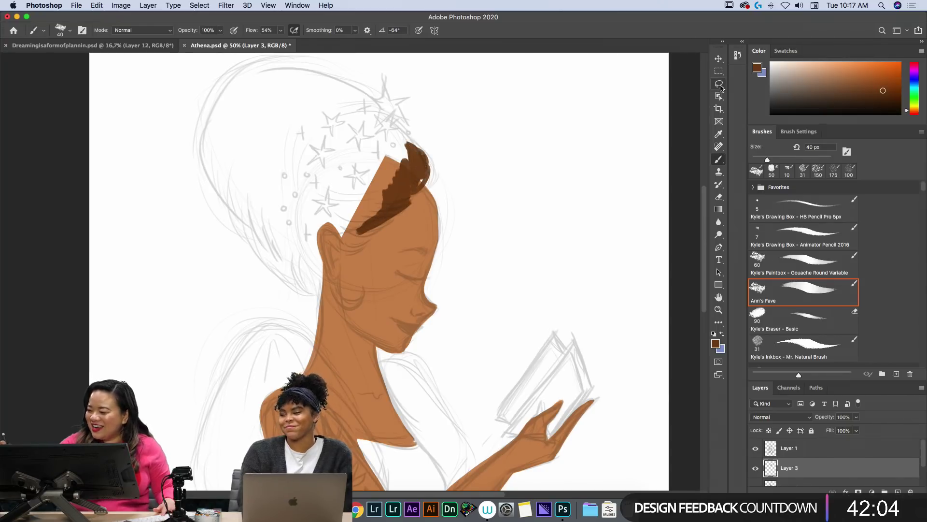
{"action": "mouse_move", "coordinate": [425, 164]}
{"action": "left_mouse_down"}
{"action": "mouse_move", "coordinate": [339, 78]}
{"action": "mouse_move", "coordinate": [239, 68]}
{"action": "mouse_move", "coordinate": [217, 204]}
{"action": "mouse_move", "coordinate": [284, 244]}
{"action": "mouse_move", "coordinate": [327, 285]}
{"action": "mouse_move", "coordinate": [318, 248]}
{"action": "mouse_move", "coordinate": [331, 227]}
{"action": "mouse_move", "coordinate": [338, 248]}
{"action": "mouse_move", "coordinate": [329, 289]}
{"action": "mouse_move", "coordinate": [355, 306]}
{"action": "mouse_move", "coordinate": [339, 274]}
{"action": "mouse_move", "coordinate": [346, 241]}
{"action": "left_mouse_up"}
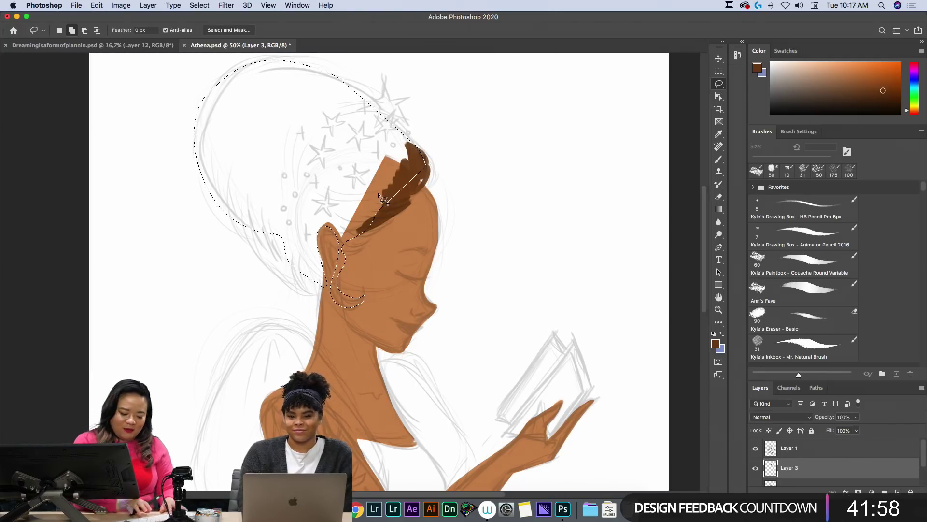
{"action": "key", "text": "alt+BackSpace"}
{"action": "key", "text": "ctrl+d"}
Paint over the gaps in the brown hair along the hairline above the forehead.
{"action": "key", "text": "h"}
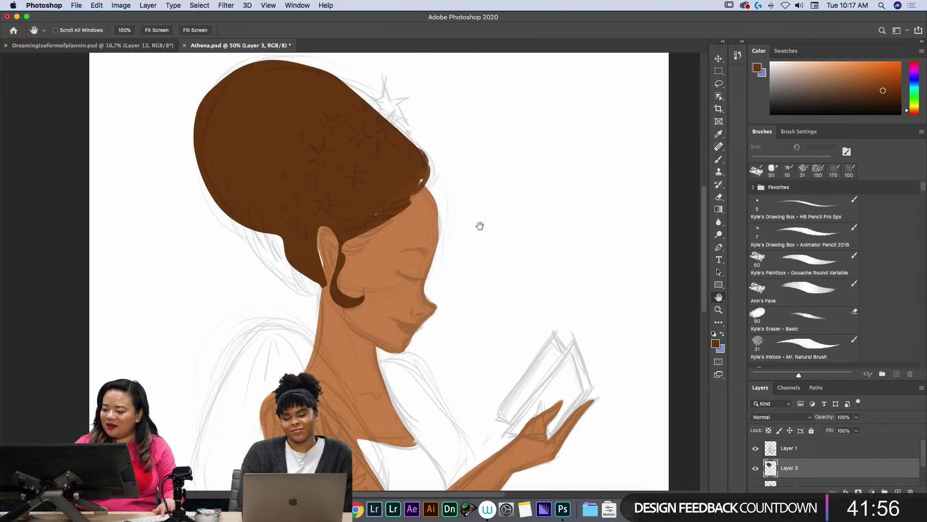
{"action": "left_click_drag", "start_coordinate": [478, 225], "coordinate": [497, 283]}
{"action": "mouse_move", "coordinate": [368, 263]}
{"action": "left_mouse_down"}
{"action": "mouse_move", "coordinate": [437, 221]}
{"action": "mouse_move", "coordinate": [442, 206]}
{"action": "left_mouse_up"}
{"action": "key", "text": "b"}
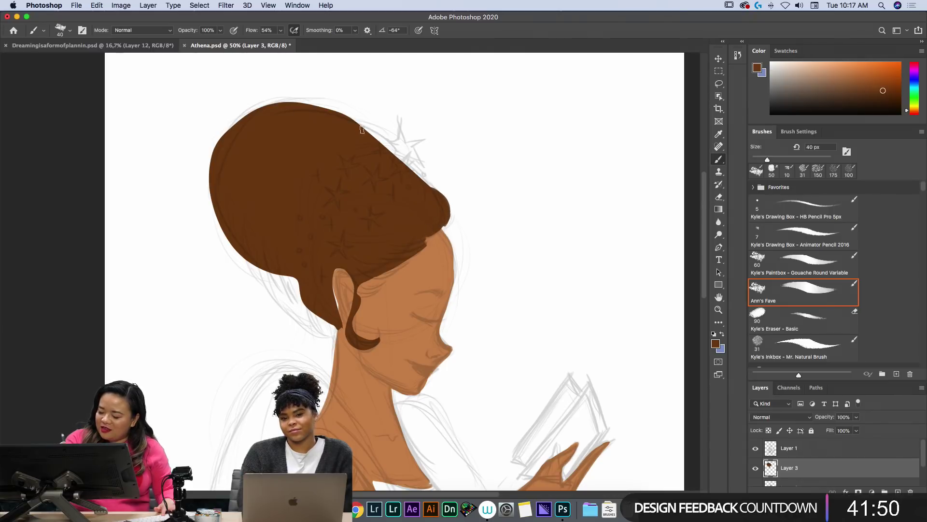
Round out the crown and back of the updo in brown and trim its upper back edge with the 50 px eraser.
{"action": "mouse_move", "coordinate": [361, 129]}
{"action": "left_mouse_down"}
{"action": "mouse_move", "coordinate": [436, 196]}
{"action": "mouse_move", "coordinate": [381, 138]}
{"action": "mouse_move", "coordinate": [315, 107]}
{"action": "mouse_move", "coordinate": [263, 111]}
{"action": "mouse_move", "coordinate": [236, 125]}
{"action": "mouse_move", "coordinate": [275, 101]}
{"action": "mouse_move", "coordinate": [259, 104]}
{"action": "mouse_move", "coordinate": [209, 203]}
{"action": "left_mouse_up"}
{"action": "key", "text": "e"}
{"action": "left_click_drag", "start_coordinate": [262, 105], "coordinate": [214, 164]}
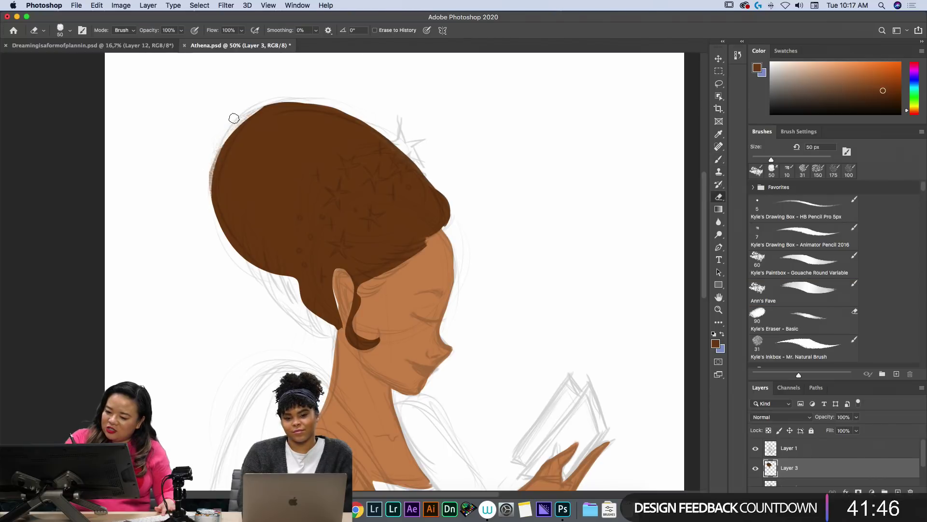
{"action": "left_click_drag", "start_coordinate": [234, 118], "coordinate": [215, 152]}
{"action": "left_click_drag", "start_coordinate": [283, 99], "coordinate": [215, 167]}
{"action": "mouse_move", "coordinate": [274, 99]}
{"action": "left_mouse_down"}
{"action": "mouse_move", "coordinate": [247, 117]}
{"action": "mouse_move", "coordinate": [254, 112]}
{"action": "mouse_move", "coordinate": [213, 170]}
{"action": "left_mouse_up"}
Smooth the updo's upper contour with alternating brown brush strokes and eraser trims from above the stars around to the back.
{"action": "key", "text": "b"}
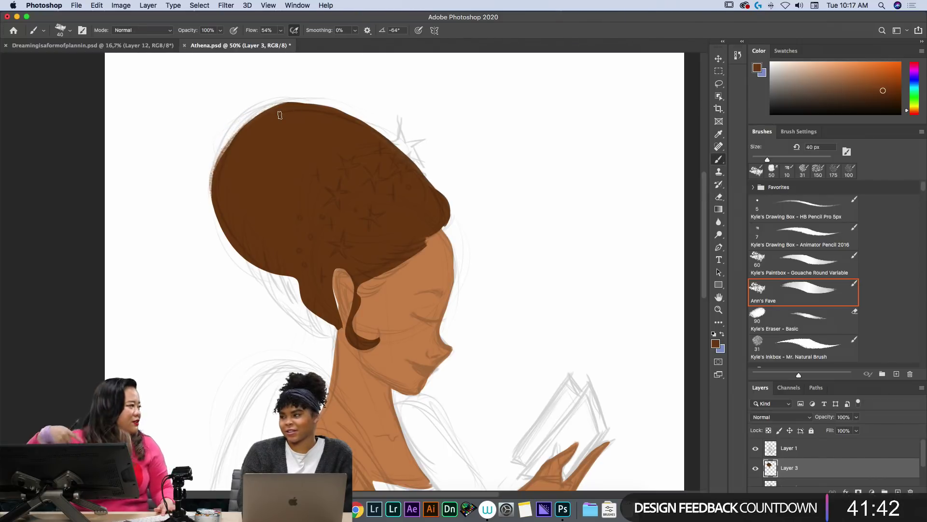
{"action": "mouse_move", "coordinate": [290, 103]}
{"action": "left_mouse_down"}
{"action": "mouse_move", "coordinate": [241, 128]}
{"action": "mouse_move", "coordinate": [218, 166]}
{"action": "left_mouse_up"}
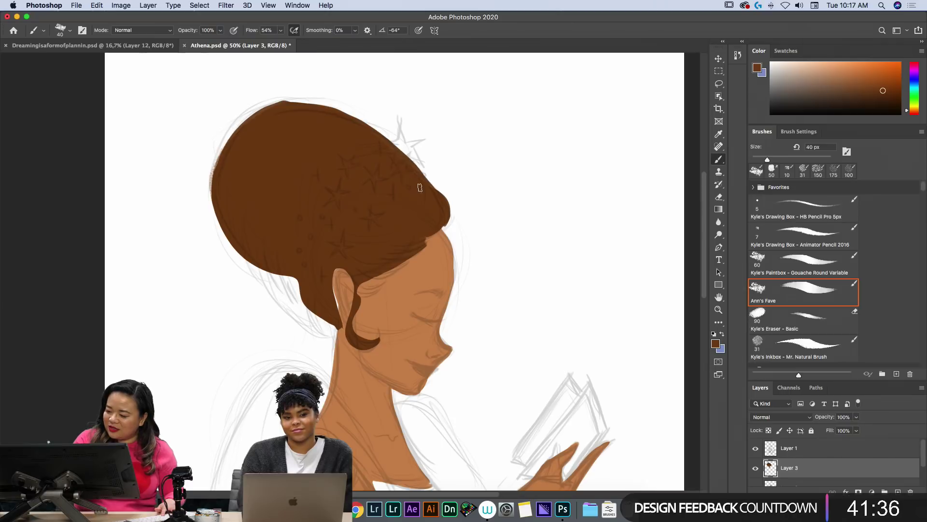
{"action": "mouse_move", "coordinate": [375, 127]}
{"action": "left_mouse_down"}
{"action": "mouse_move", "coordinate": [338, 109]}
{"action": "mouse_move", "coordinate": [359, 114]}
{"action": "mouse_move", "coordinate": [266, 101]}
{"action": "left_mouse_up"}
{"action": "key", "text": "e"}
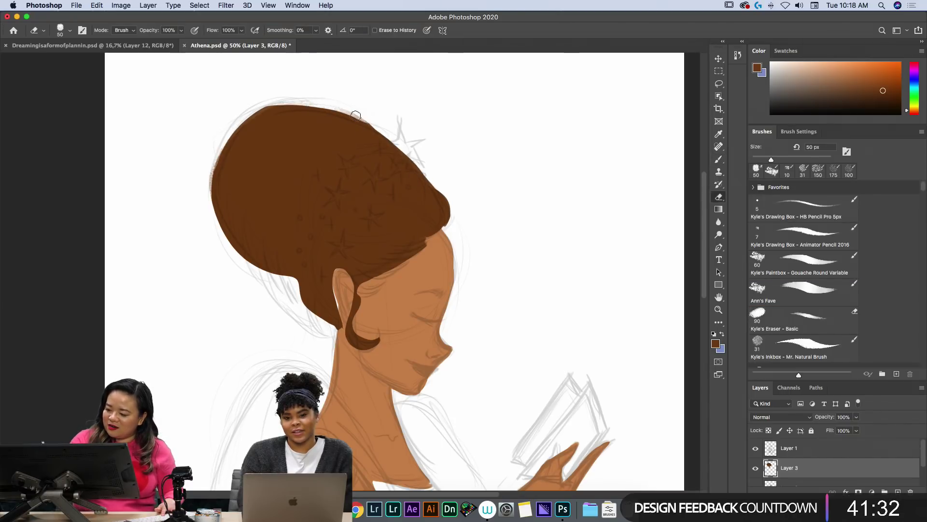
{"action": "mouse_move", "coordinate": [380, 124]}
{"action": "left_mouse_down"}
{"action": "mouse_move", "coordinate": [317, 104]}
{"action": "mouse_move", "coordinate": [246, 117]}
{"action": "mouse_move", "coordinate": [274, 105]}
{"action": "mouse_move", "coordinate": [209, 206]}
{"action": "left_mouse_up"}
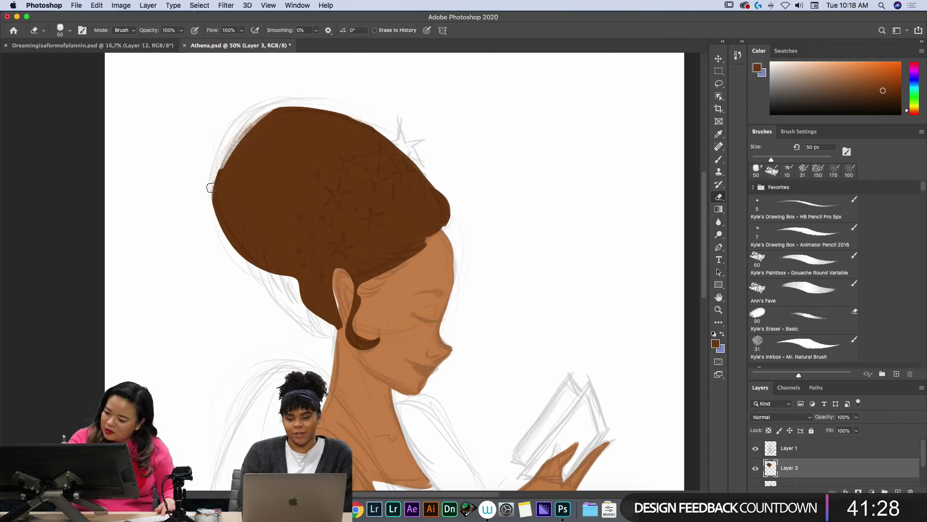
{"action": "key", "text": "b"}
{"action": "mouse_move", "coordinate": [271, 112]}
{"action": "left_mouse_down"}
{"action": "mouse_move", "coordinate": [215, 197]}
{"action": "mouse_move", "coordinate": [265, 115]}
{"action": "mouse_move", "coordinate": [261, 121]}
{"action": "mouse_move", "coordinate": [323, 112]}
{"action": "left_mouse_up"}
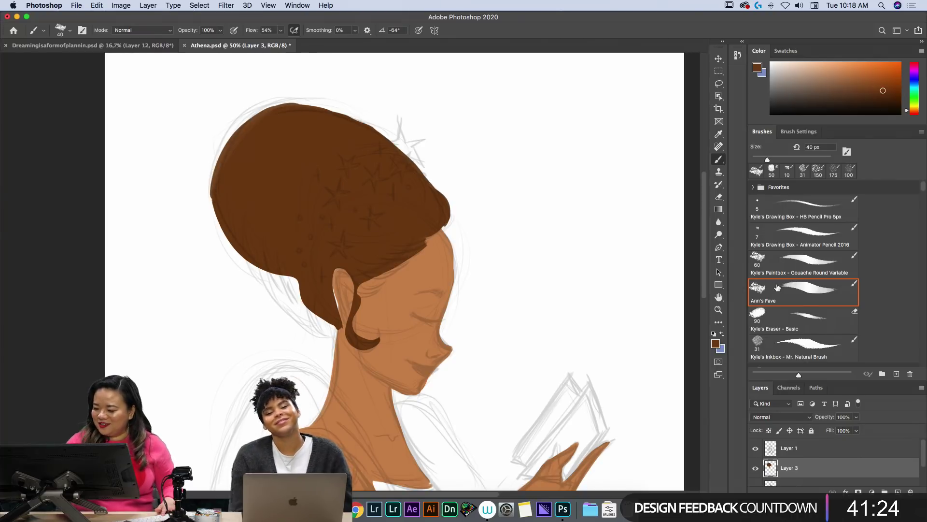
Undo the last stroke and repaint the crown and upper back contour of the updo in the sampled hair brown.
{"action": "key", "text": "super+z"}
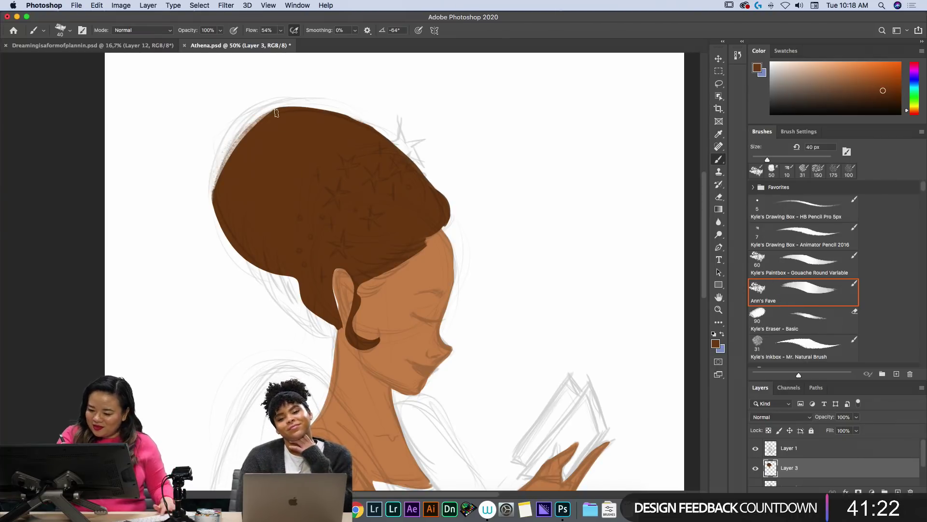
{"action": "left_click_drag", "start_coordinate": [271, 111], "coordinate": [267, 116]}
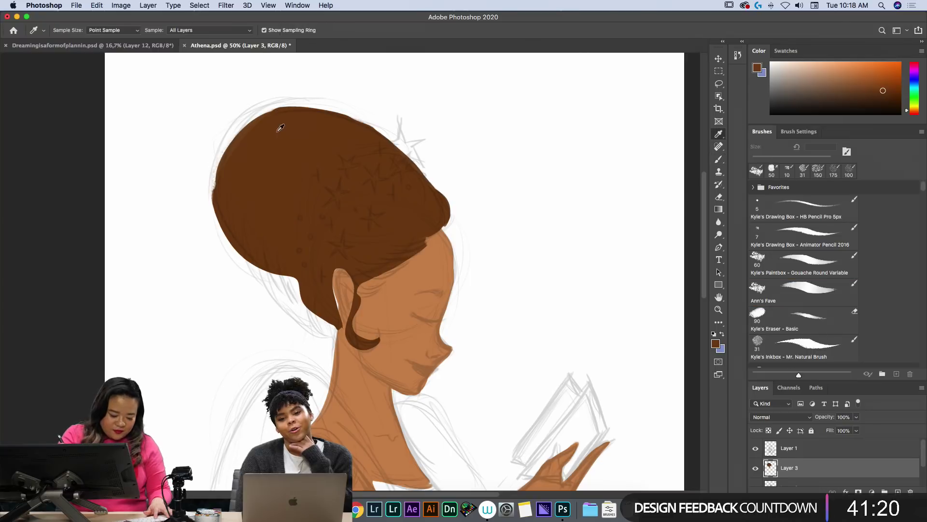
{"action": "left_click", "coordinate": [279, 133], "text": "alt"}
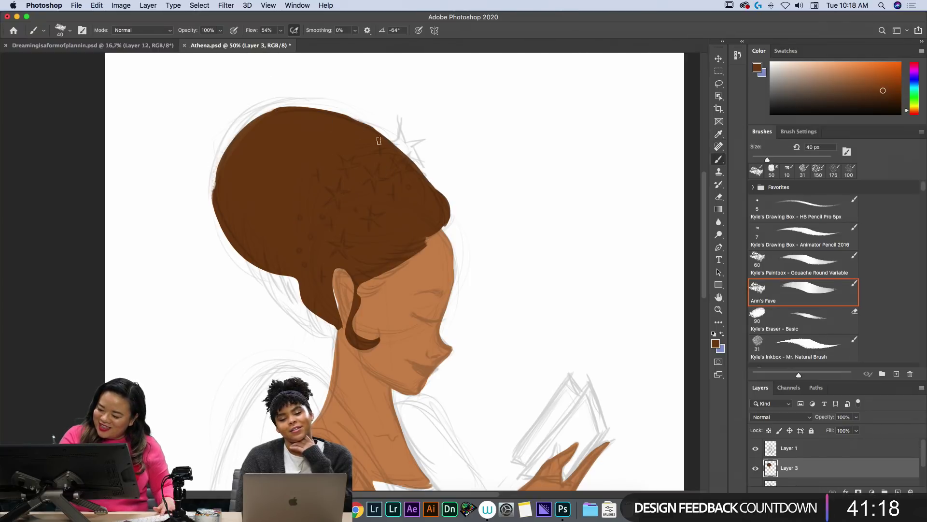
{"action": "left_click_drag", "start_coordinate": [309, 111], "coordinate": [229, 172]}
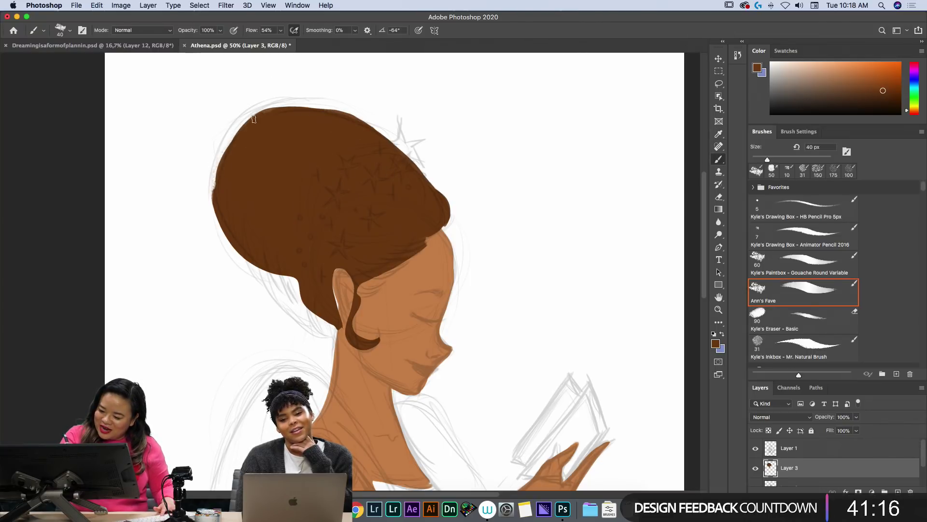
Paint the updo's back edge in brown down to the nape and cover the gaps around the ear.
{"action": "mouse_move", "coordinate": [254, 119]}
{"action": "left_mouse_down"}
{"action": "mouse_move", "coordinate": [215, 175]}
{"action": "mouse_move", "coordinate": [277, 275]}
{"action": "mouse_move", "coordinate": [256, 263]}
{"action": "left_mouse_up"}
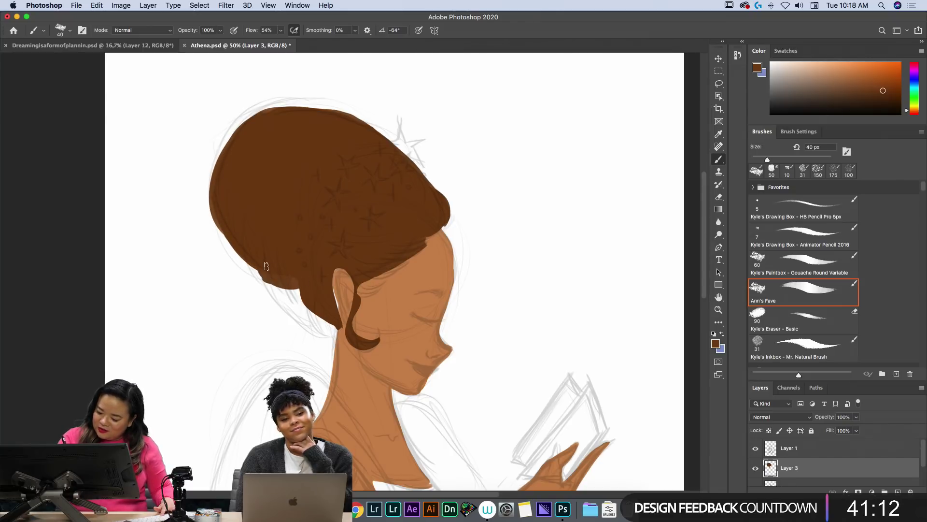
{"action": "mouse_move", "coordinate": [267, 276]}
{"action": "left_mouse_down"}
{"action": "mouse_move", "coordinate": [277, 292]}
{"action": "mouse_move", "coordinate": [309, 294]}
{"action": "mouse_move", "coordinate": [300, 299]}
{"action": "mouse_move", "coordinate": [252, 259]}
{"action": "mouse_move", "coordinate": [306, 314]}
{"action": "mouse_move", "coordinate": [288, 284]}
{"action": "mouse_move", "coordinate": [295, 309]}
{"action": "mouse_move", "coordinate": [327, 325]}
{"action": "left_mouse_up"}
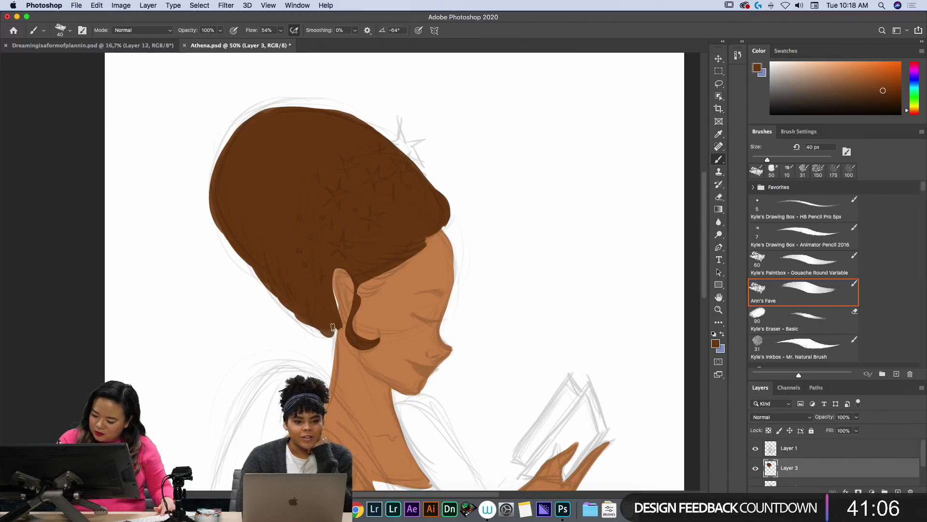
{"action": "mouse_move", "coordinate": [337, 317]}
{"action": "left_mouse_down"}
{"action": "mouse_move", "coordinate": [302, 312]}
{"action": "mouse_move", "coordinate": [331, 337]}
{"action": "left_mouse_up"}
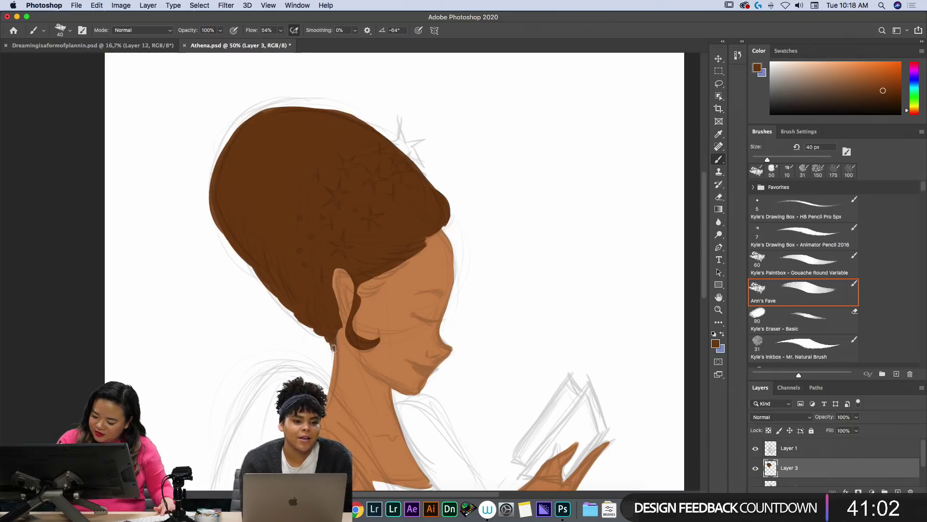
{"action": "left_click_drag", "start_coordinate": [329, 279], "coordinate": [343, 269]}
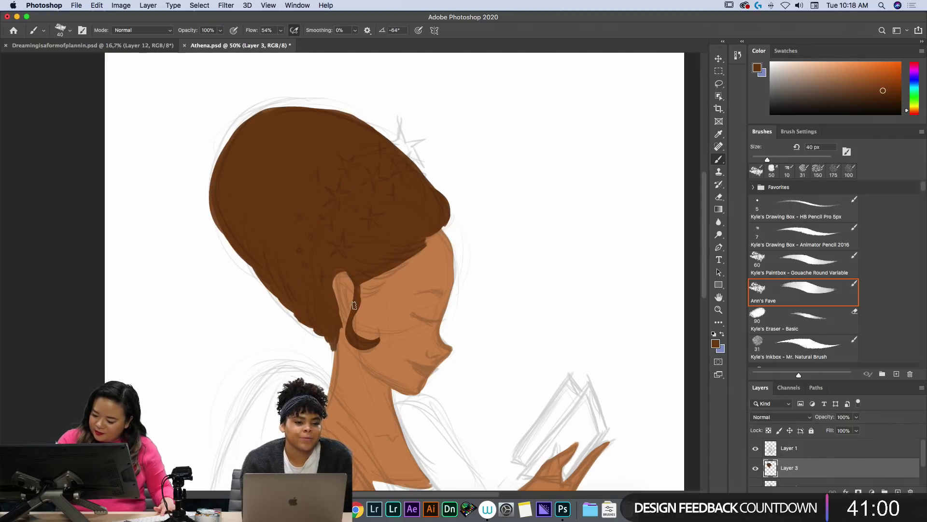
Build up the front of the hair and the hairline above the forehead in brown, trimming the outer edge with the 50 px eraser.
{"action": "key", "text": "super+z"}
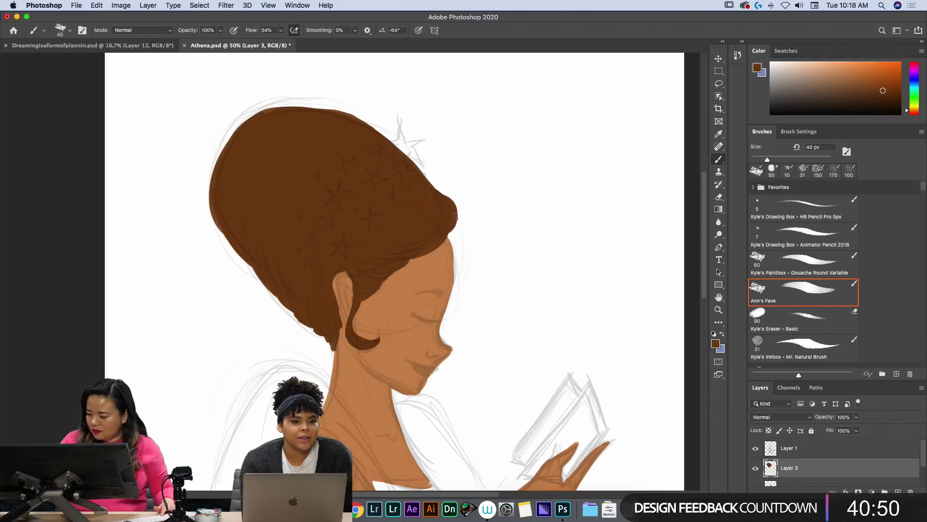
{"action": "key", "text": "e"}
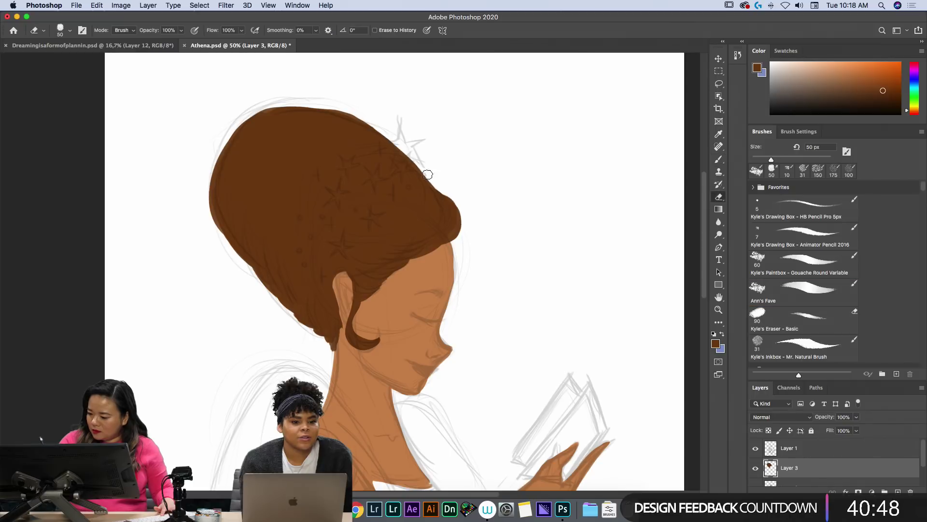
{"action": "mouse_move", "coordinate": [455, 232]}
{"action": "left_mouse_down"}
{"action": "mouse_move", "coordinate": [439, 184]}
{"action": "mouse_move", "coordinate": [454, 226]}
{"action": "left_mouse_up"}
{"action": "key", "text": "b"}
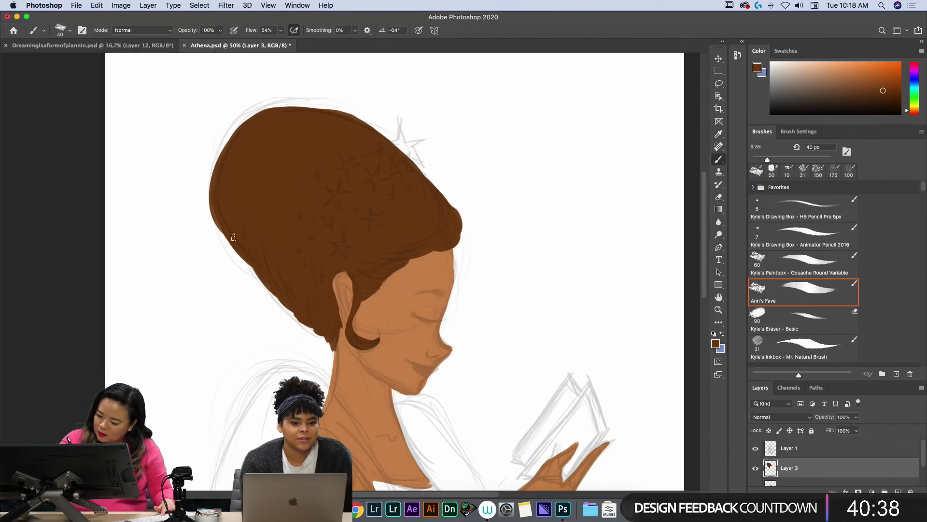
Smooth the updo's lower back edge down to the nape with the 40 px brown brush.
{"action": "left_click_drag", "start_coordinate": [233, 236], "coordinate": [289, 302]}
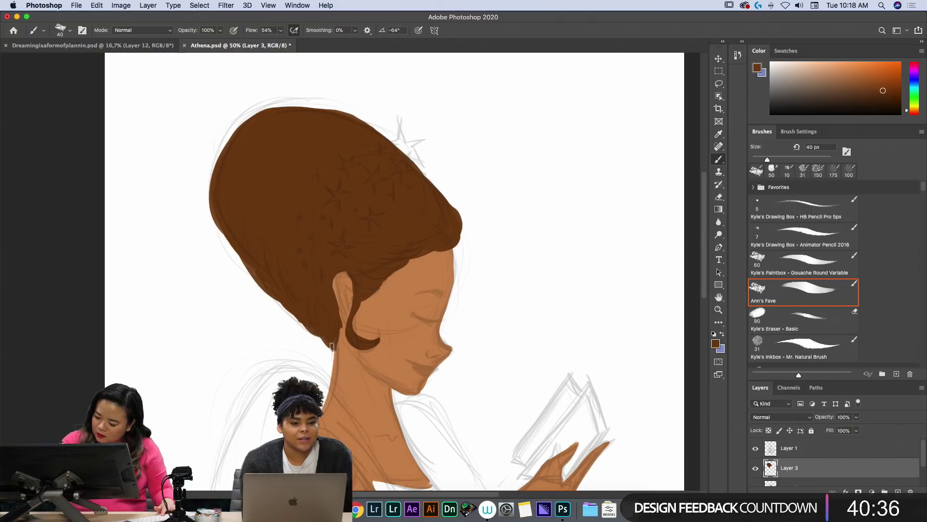
{"action": "key", "text": "e"}
{"action": "key", "text": "b"}
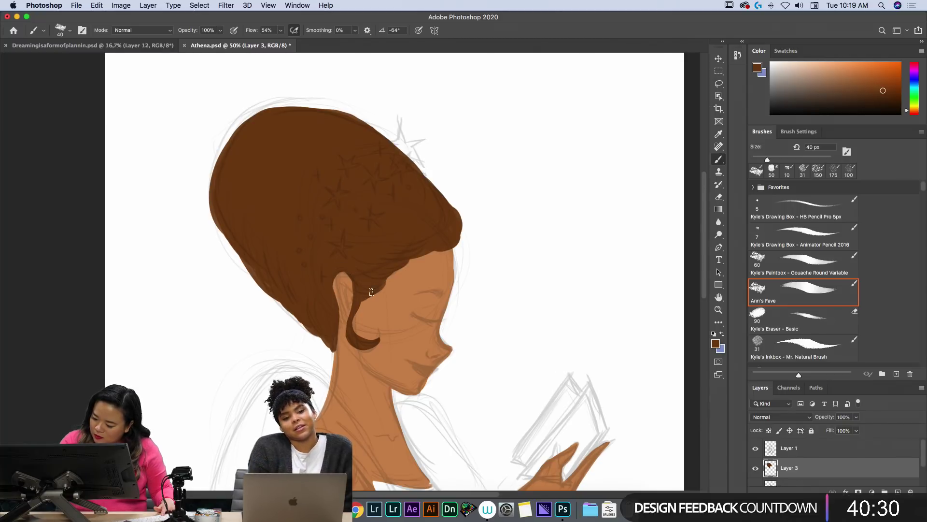
Refine the curl in front of the ear and the hair tip at the nape with alternating brown strokes and eraser trims.
{"action": "left_click_drag", "start_coordinate": [371, 292], "coordinate": [353, 342]}
{"action": "key", "text": "e"}
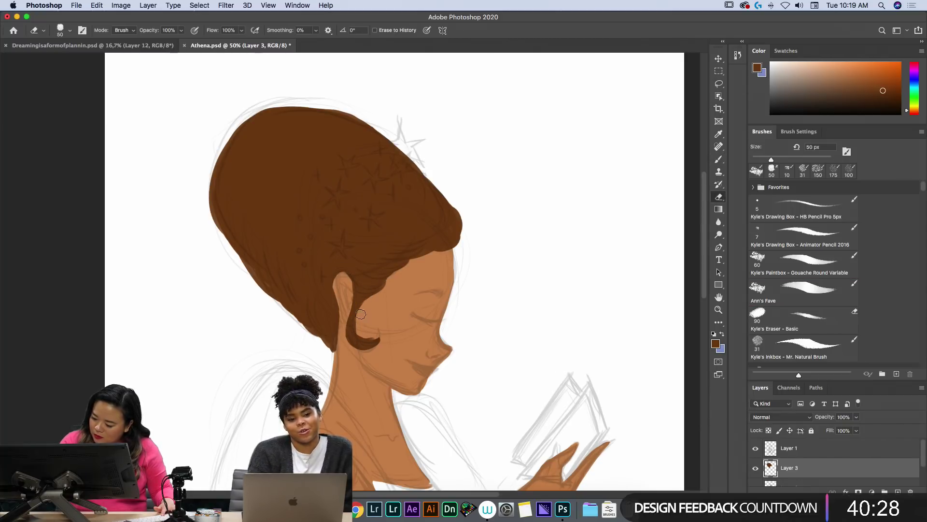
{"action": "key", "text": "b"}
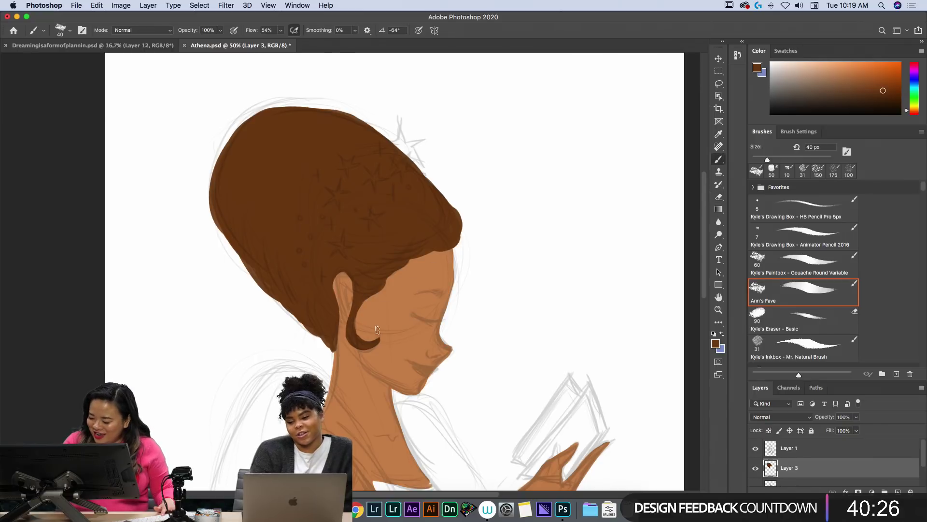
{"action": "key", "text": "e"}
{"action": "key", "text": "b"}
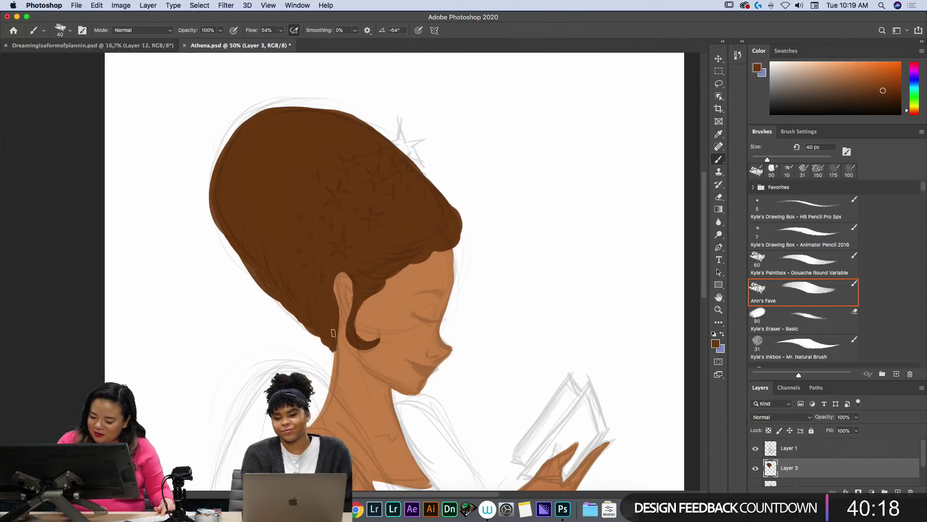
{"action": "key", "text": "e"}
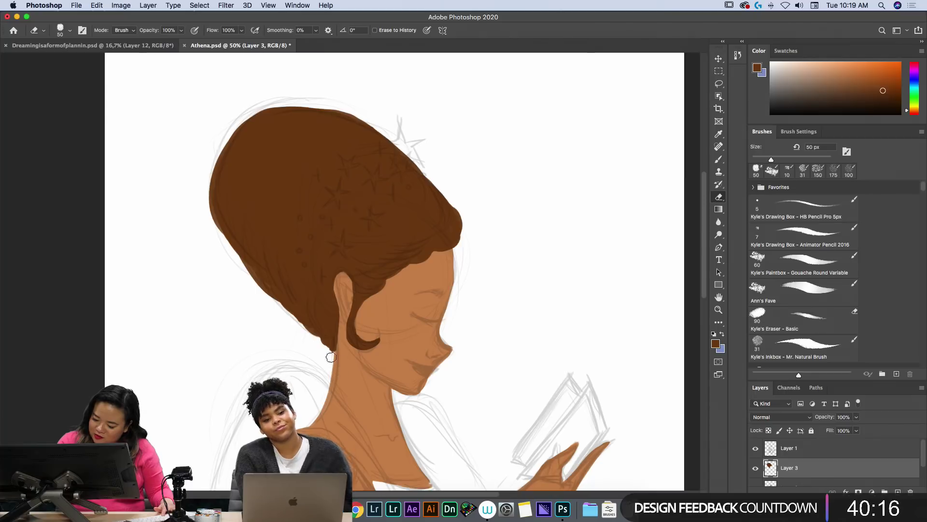
Darken the hair layer with a Hue/Saturation adjustment at Lightness -20.
{"action": "key", "text": "space"}
{"action": "mouse_move", "coordinate": [483, 403]}
{"action": "left_mouse_down"}
{"action": "mouse_move", "coordinate": [503, 399]}
{"action": "mouse_move", "coordinate": [517, 343]}
{"action": "mouse_move", "coordinate": [491, 415]}
{"action": "mouse_move", "coordinate": [495, 269]}
{"action": "left_mouse_up"}
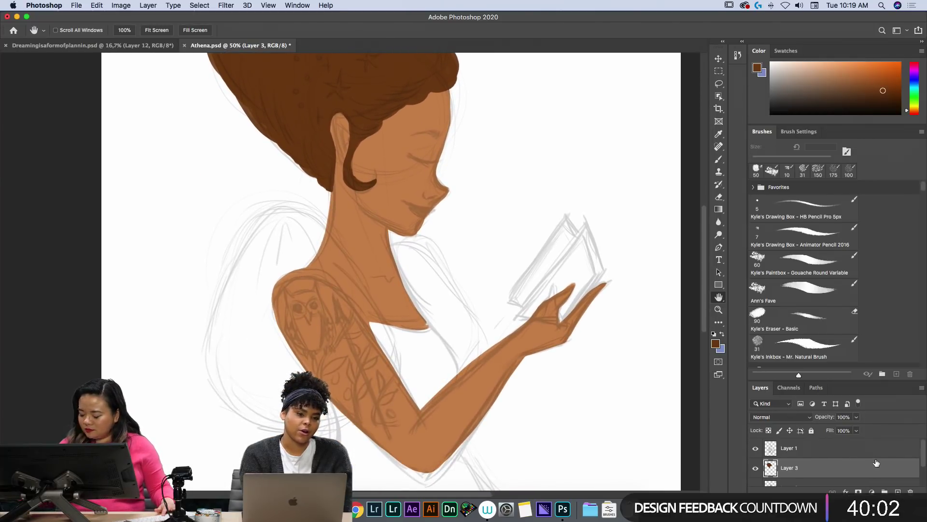
{"action": "key", "text": "super+u"}
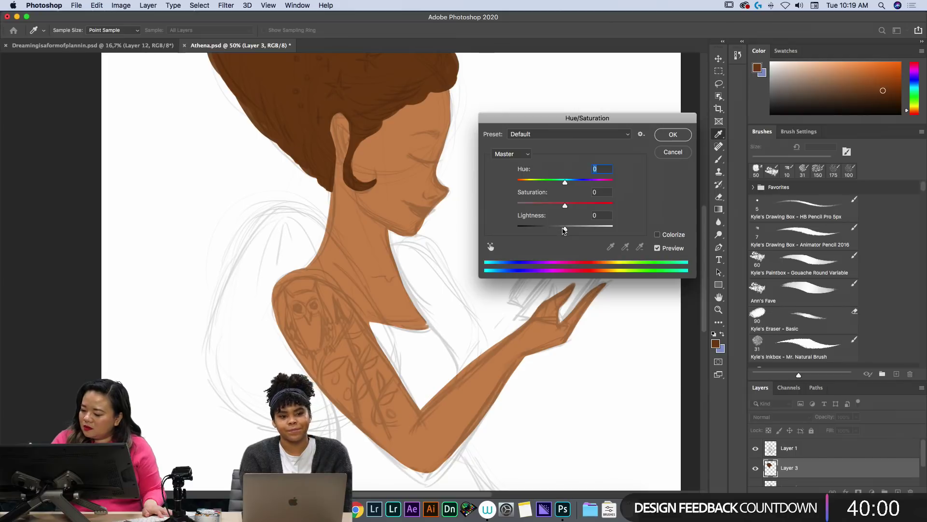
{"action": "left_click_drag", "start_coordinate": [562, 230], "coordinate": [559, 231]}
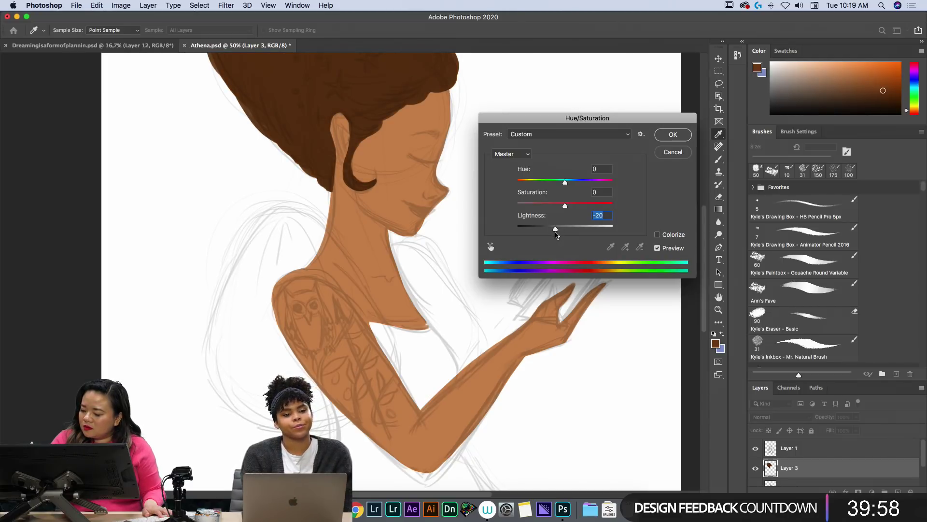
{"action": "left_click", "coordinate": [672, 135]}
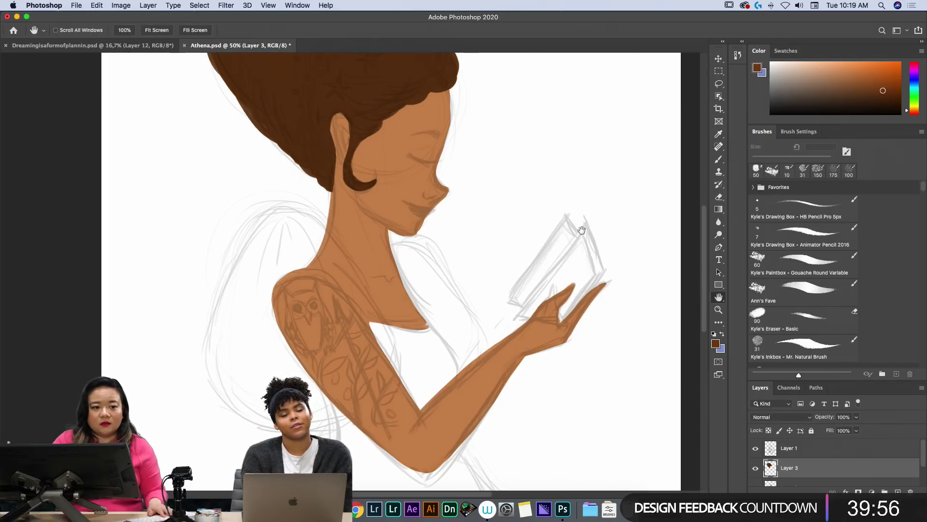
Add a new empty layer directly beneath the hair layer, above the skin layer.
{"action": "left_click_drag", "start_coordinate": [546, 165], "coordinate": [551, 324]}
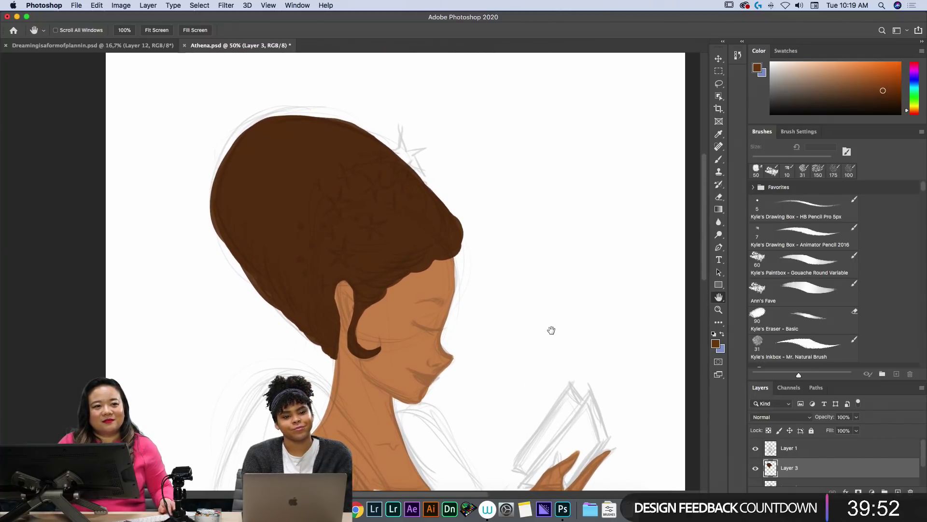
{"action": "left_click_drag", "start_coordinate": [549, 327], "coordinate": [532, 116]}
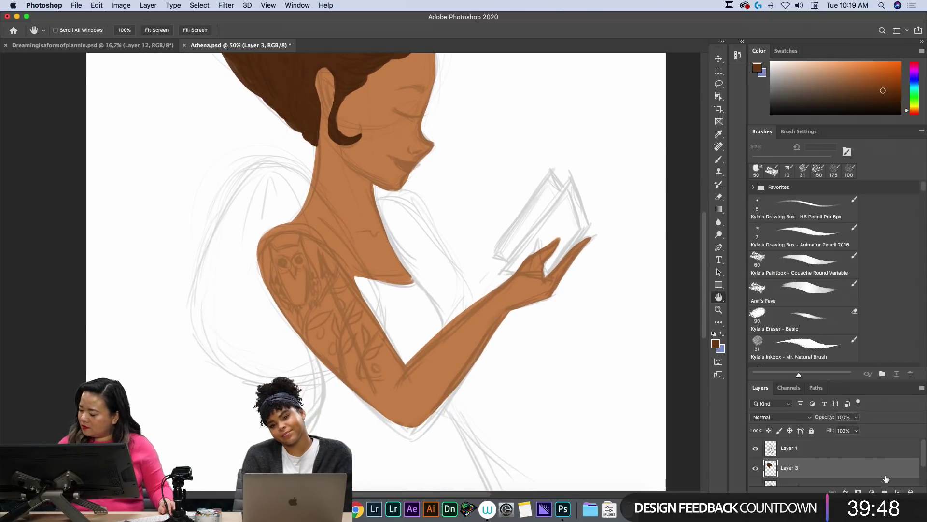
{"action": "left_click_drag", "start_coordinate": [469, 171], "coordinate": [463, 225]}
{"action": "left_click_drag", "start_coordinate": [923, 459], "coordinate": [922, 467]}
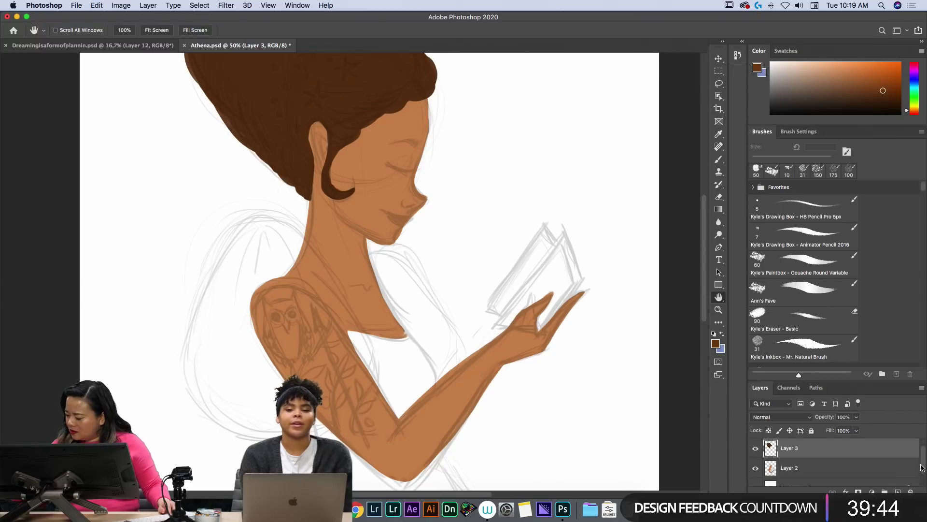
{"action": "left_click", "coordinate": [895, 467]}
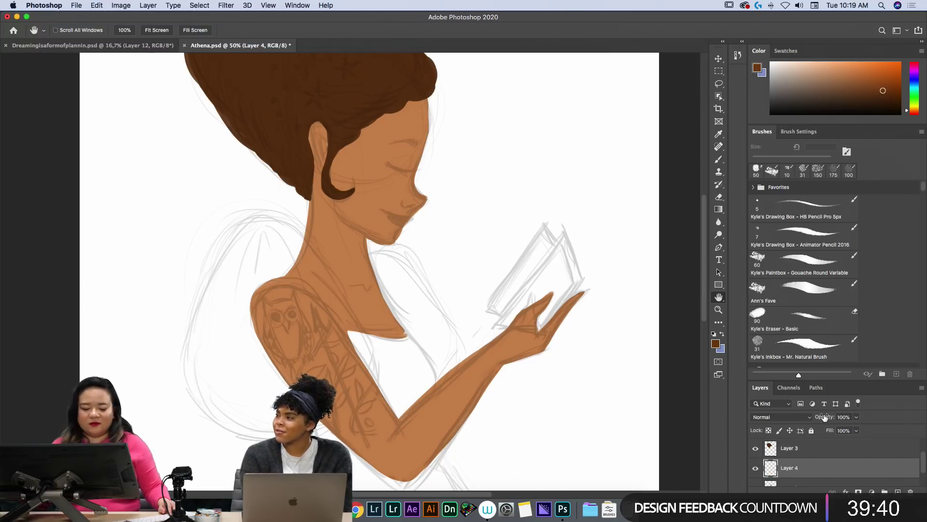
Set the foreground colour to a bright yellow-green.
{"action": "key", "text": "i"}
{"action": "left_click", "coordinate": [377, 193]}
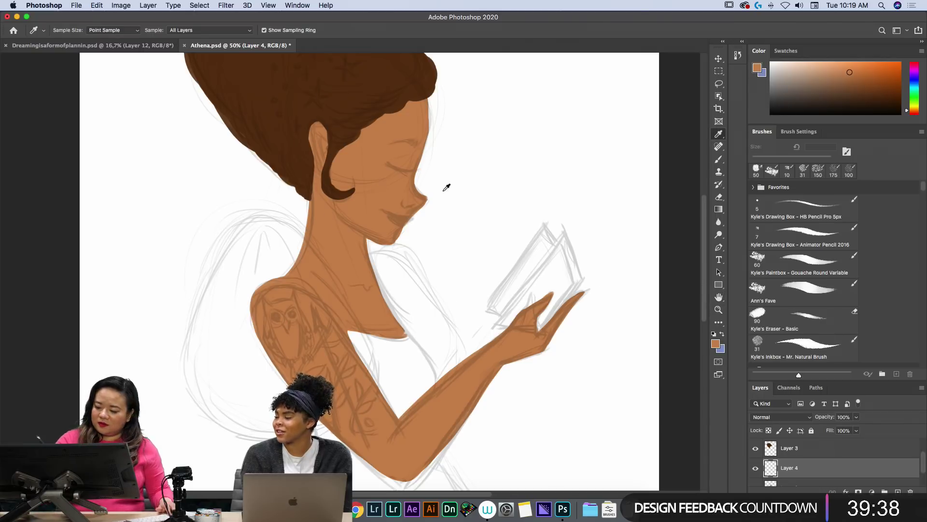
{"action": "key", "text": "b"}
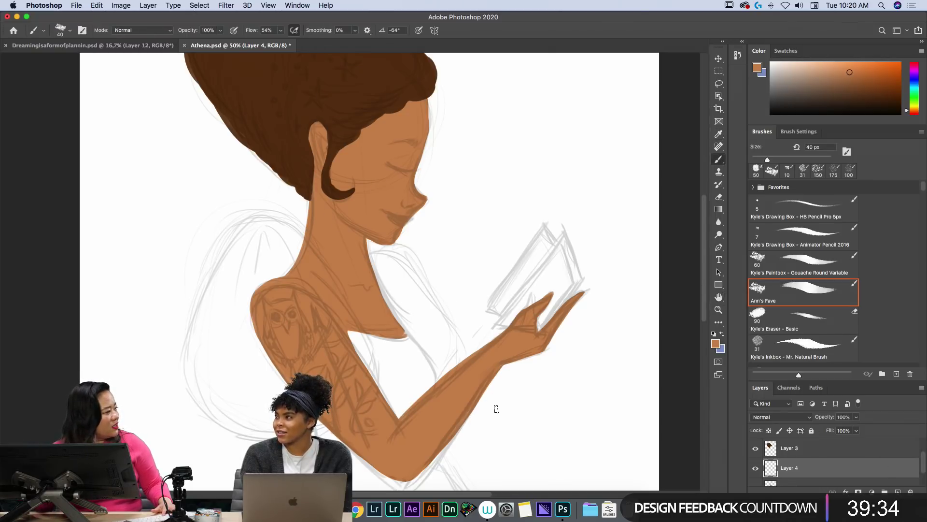
{"action": "left_click_drag", "start_coordinate": [916, 110], "coordinate": [917, 103]}
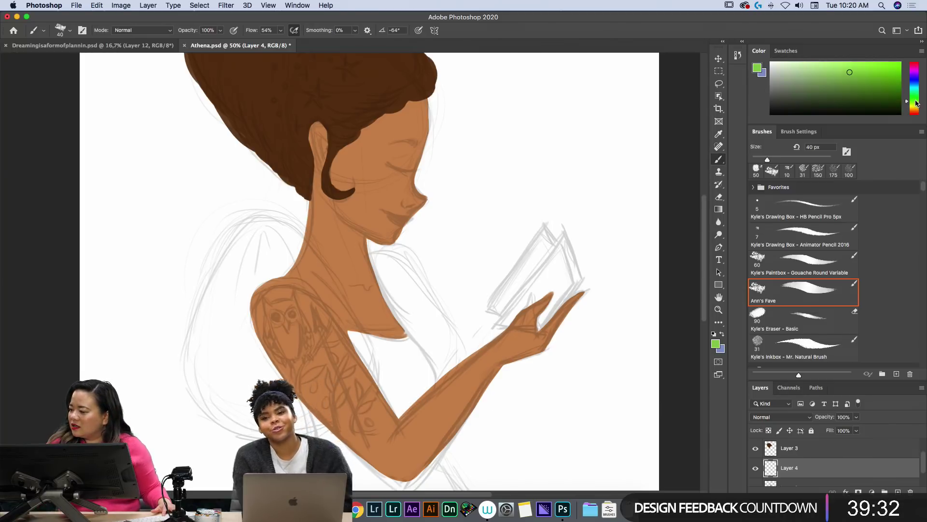
{"action": "left_click", "coordinate": [874, 70]}
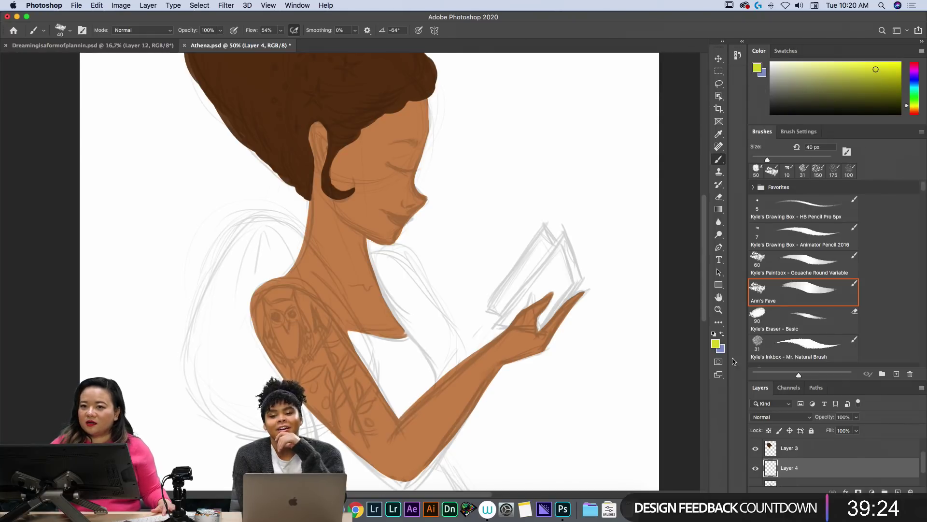
Try to lasso the dress from the neckline down to the flared skirt at the canvas's lower edge, and clear the selection.
{"action": "key", "text": "l"}
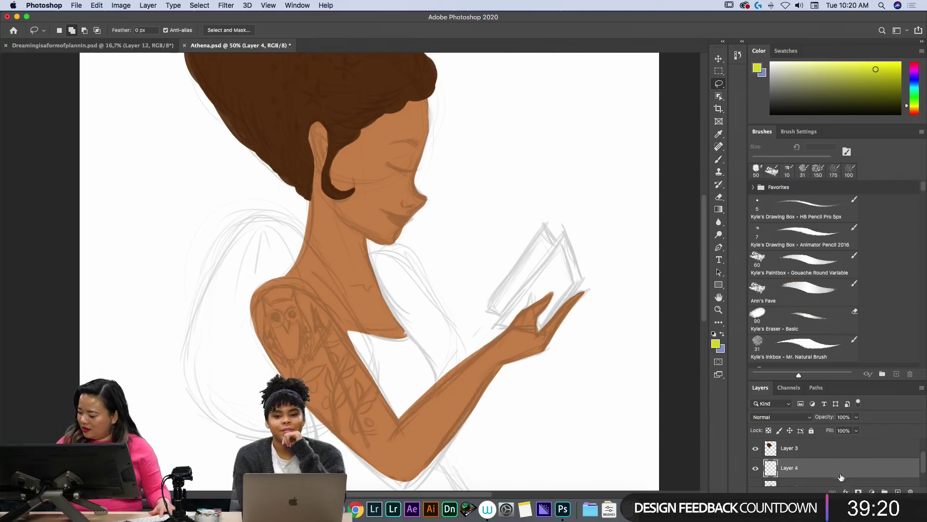
{"action": "key", "text": "h"}
{"action": "mouse_move", "coordinate": [616, 392]}
{"action": "left_mouse_down"}
{"action": "mouse_move", "coordinate": [573, 360]}
{"action": "mouse_move", "coordinate": [563, 244]}
{"action": "left_mouse_up"}
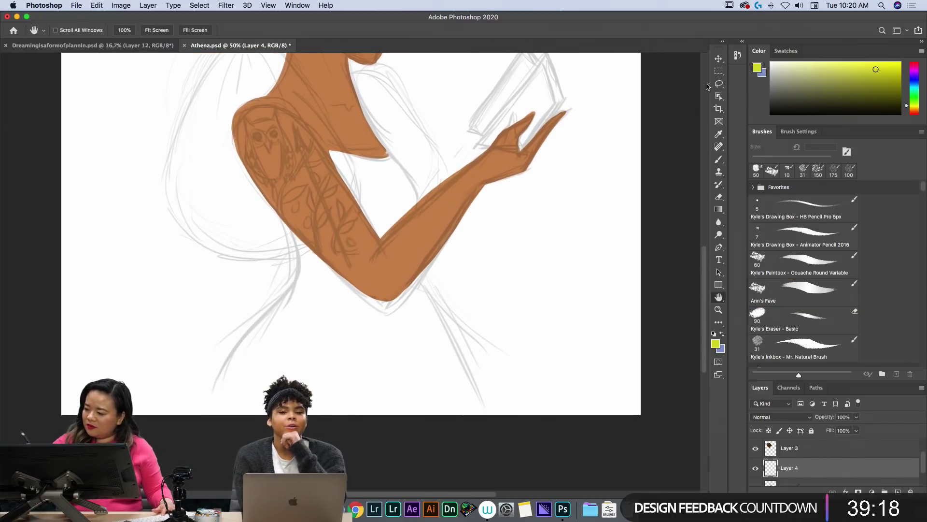
{"action": "left_click", "coordinate": [718, 84]}
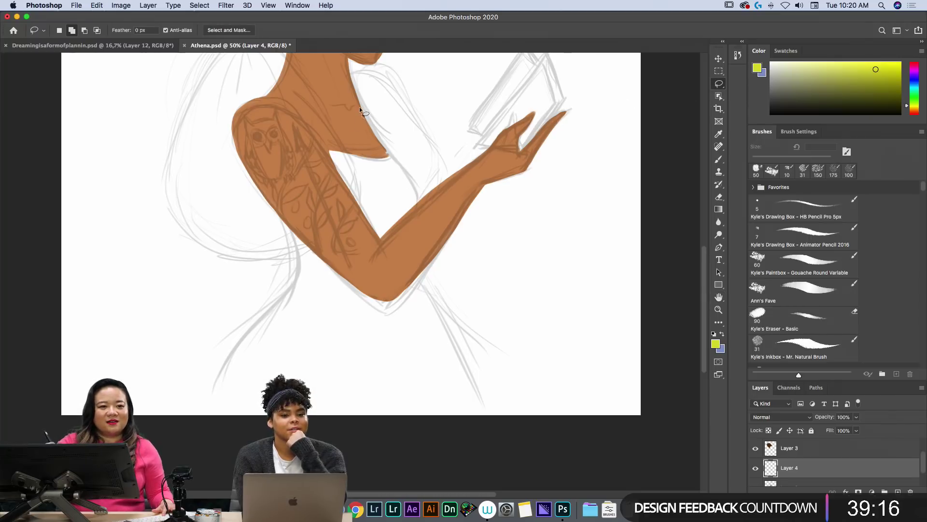
{"action": "mouse_move", "coordinate": [370, 130]}
{"action": "left_mouse_down"}
{"action": "mouse_move", "coordinate": [416, 190]}
{"action": "mouse_move", "coordinate": [426, 281]}
{"action": "mouse_move", "coordinate": [479, 342]}
{"action": "mouse_move", "coordinate": [514, 407]}
{"action": "mouse_move", "coordinate": [368, 422]}
{"action": "mouse_move", "coordinate": [201, 425]}
{"action": "left_mouse_up"}
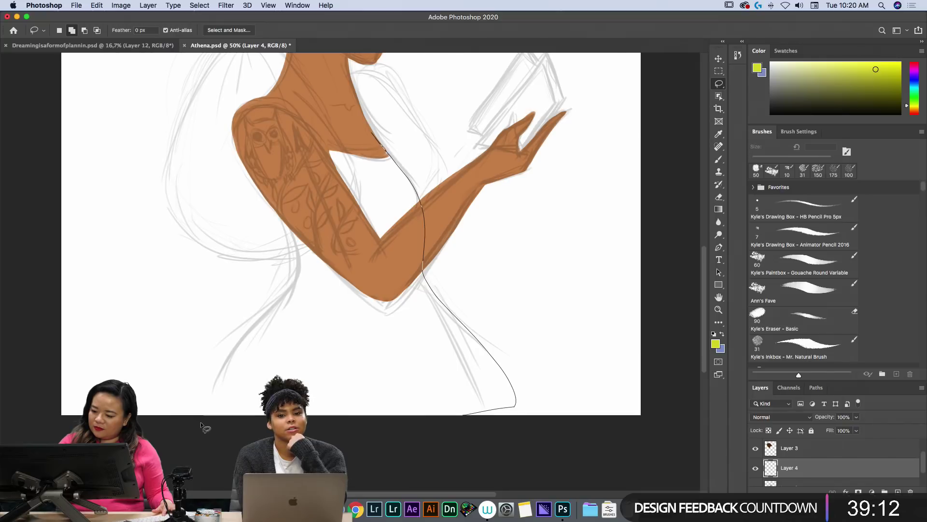
{"action": "mouse_move", "coordinate": [239, 372]}
{"action": "left_mouse_down"}
{"action": "mouse_move", "coordinate": [280, 204]}
{"action": "mouse_move", "coordinate": [315, 151]}
{"action": "mouse_move", "coordinate": [348, 154]}
{"action": "left_mouse_up"}
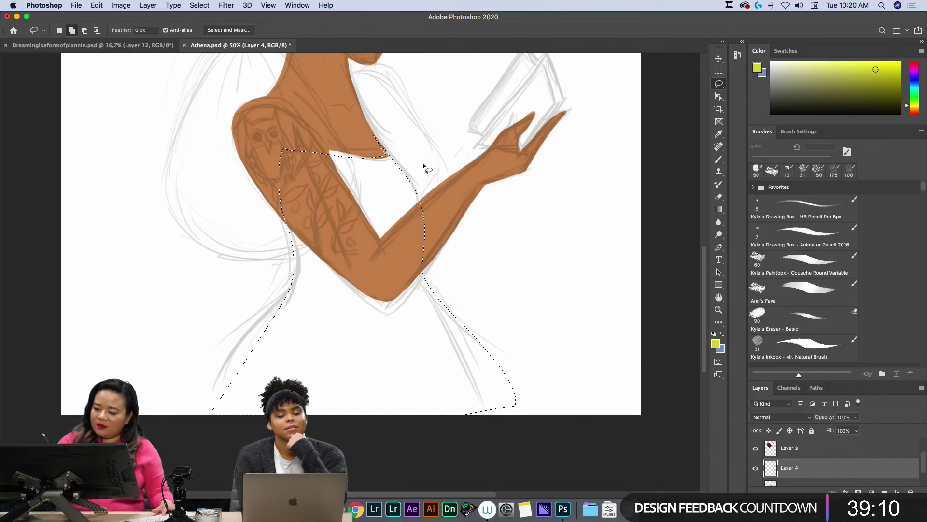
{"action": "key", "text": "super+d"}
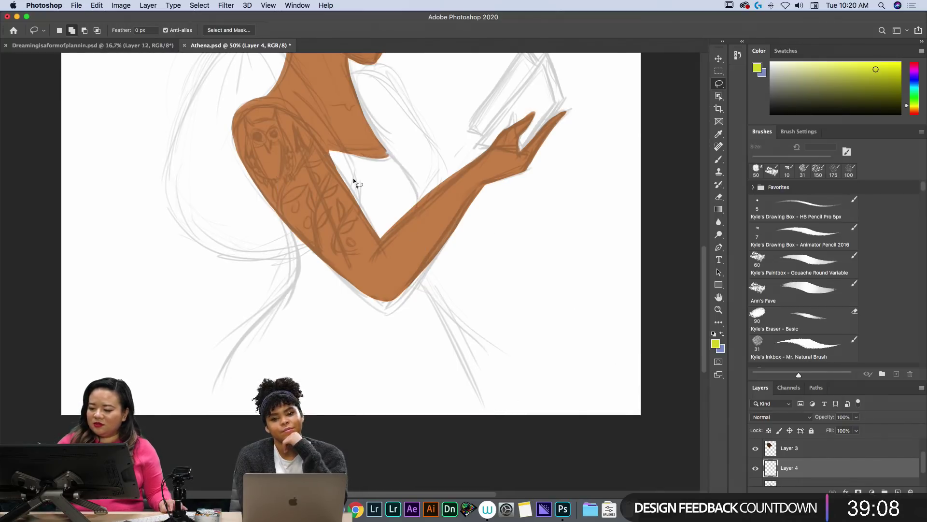
Fill a lassoed dress shape from the neckline to the flared skirt with yellow-green and move its layer beneath the skin layer.
{"action": "mouse_move", "coordinate": [317, 140]}
{"action": "left_mouse_down"}
{"action": "mouse_move", "coordinate": [398, 155]}
{"action": "mouse_move", "coordinate": [407, 233]}
{"action": "mouse_move", "coordinate": [470, 418]}
{"action": "mouse_move", "coordinate": [247, 340]}
{"action": "mouse_move", "coordinate": [289, 217]}
{"action": "mouse_move", "coordinate": [305, 130]}
{"action": "left_mouse_up"}
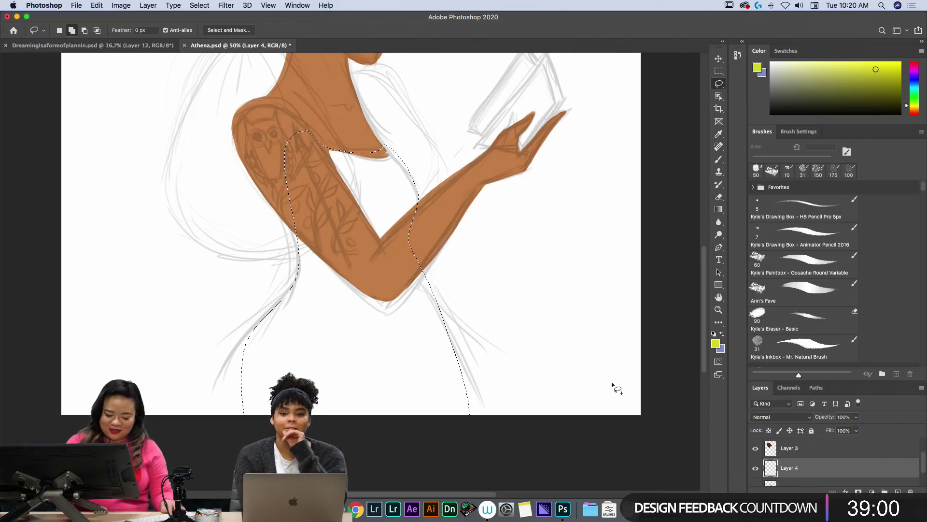
{"action": "key", "text": "alt+BackSpace"}
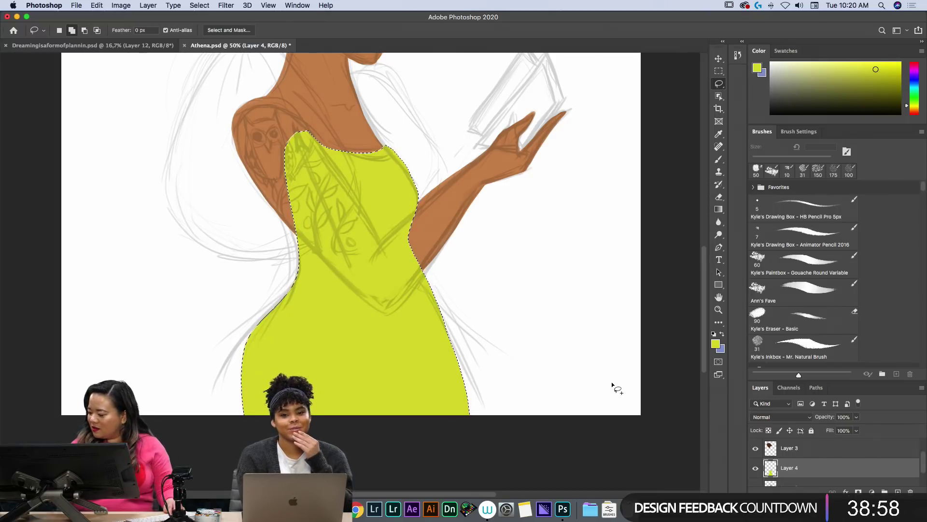
{"action": "scroll", "coordinate": [835, 464], "scroll_direction": "down", "scroll_amount": 2}
{"action": "left_click_drag", "start_coordinate": [787, 487], "coordinate": [789, 467]}
{"action": "key", "text": "ctrl+d"}
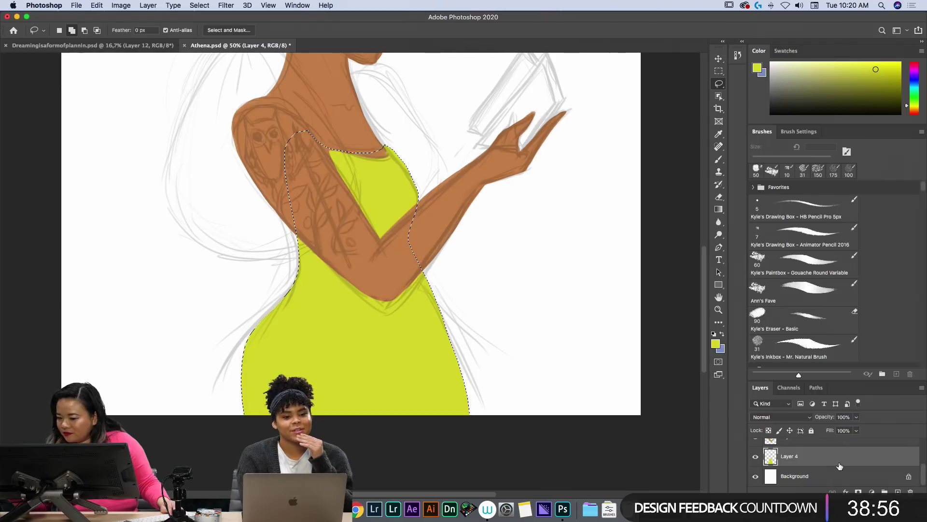
Reshape the skirt's front edge below the elbow into a slimmer, smoother line by erasing and repainting with the 40 px brush.
{"action": "key", "text": "e"}
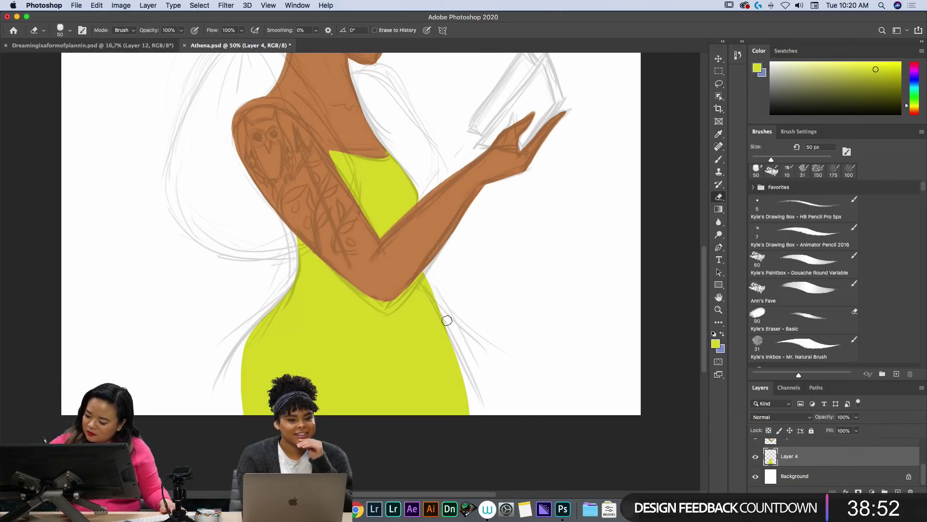
{"action": "mouse_move", "coordinate": [447, 320]}
{"action": "left_mouse_down"}
{"action": "mouse_move", "coordinate": [461, 395]}
{"action": "mouse_move", "coordinate": [428, 245]}
{"action": "mouse_move", "coordinate": [453, 418]}
{"action": "left_mouse_up"}
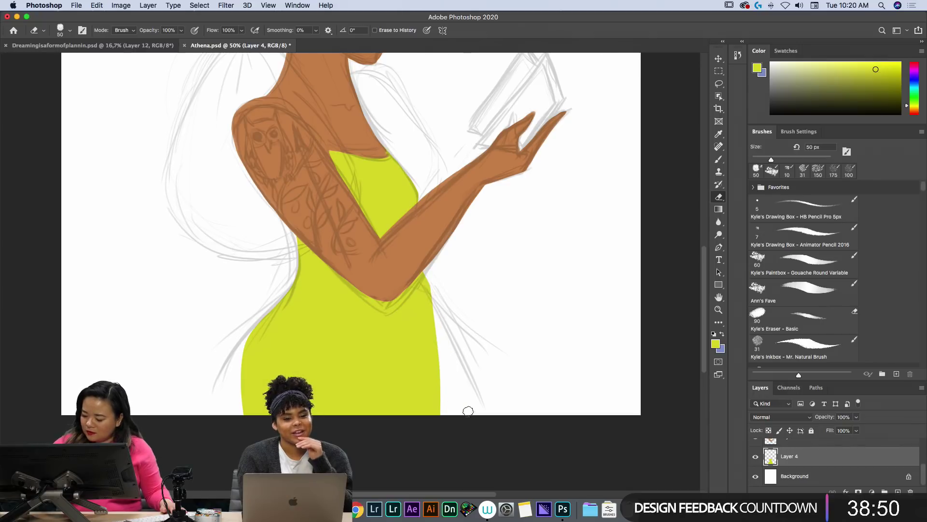
{"action": "key", "text": "b"}
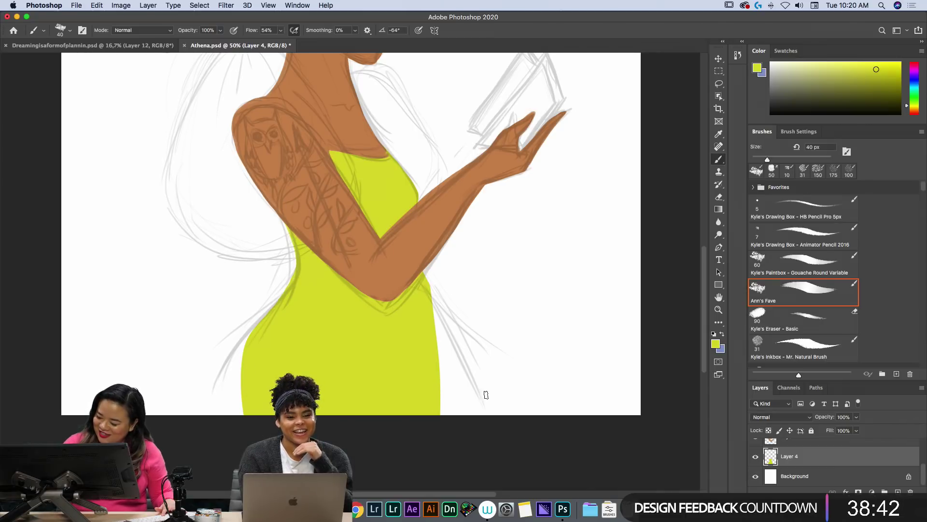
{"action": "key", "text": "e"}
{"action": "left_click_drag", "start_coordinate": [425, 272], "coordinate": [443, 425]}
{"action": "key", "text": "b"}
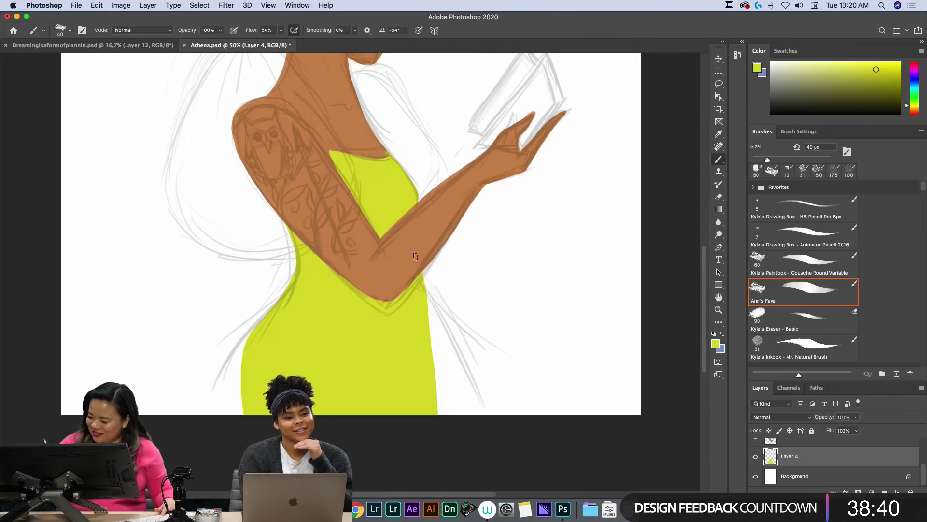
{"action": "left_click_drag", "start_coordinate": [424, 274], "coordinate": [438, 426]}
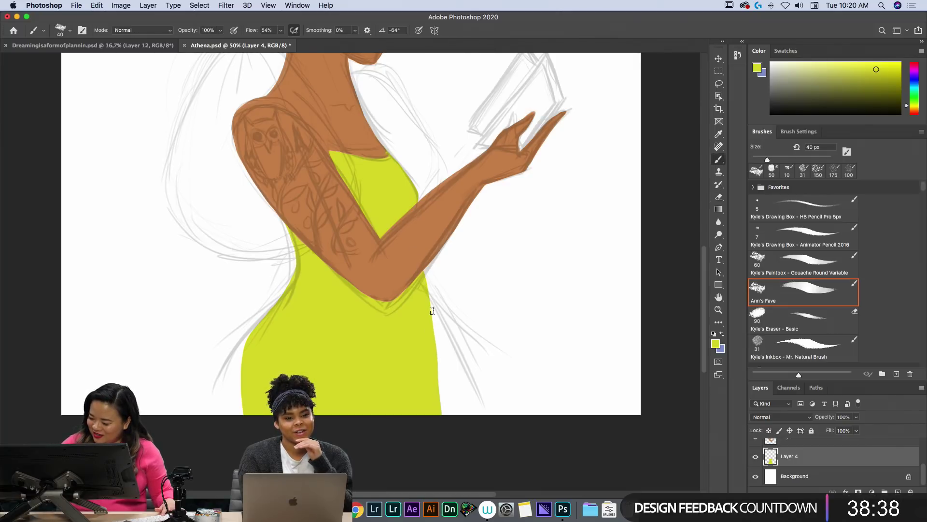
{"action": "left_click_drag", "start_coordinate": [430, 308], "coordinate": [447, 443]}
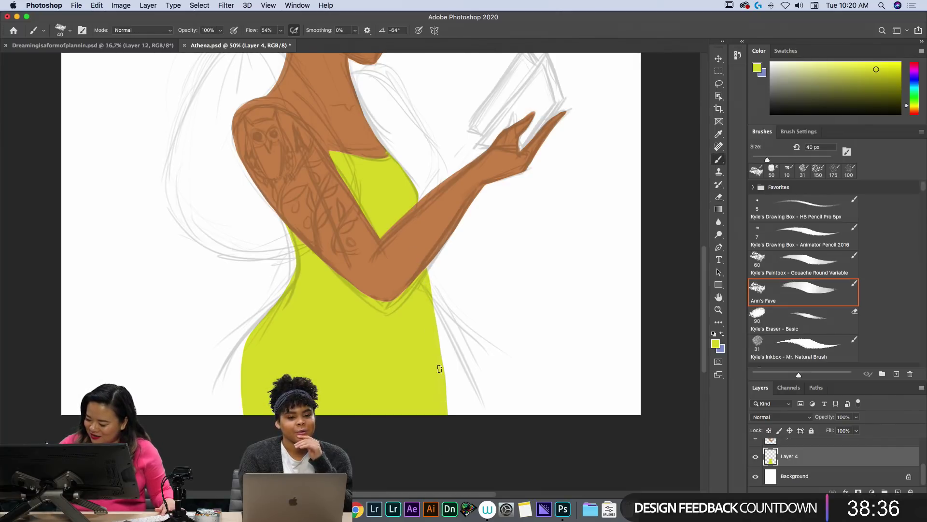
{"action": "key", "text": "e"}
{"action": "left_click_drag", "start_coordinate": [434, 306], "coordinate": [445, 384]}
Rename the dress layer as Bodysuit.
{"action": "key", "text": "h"}
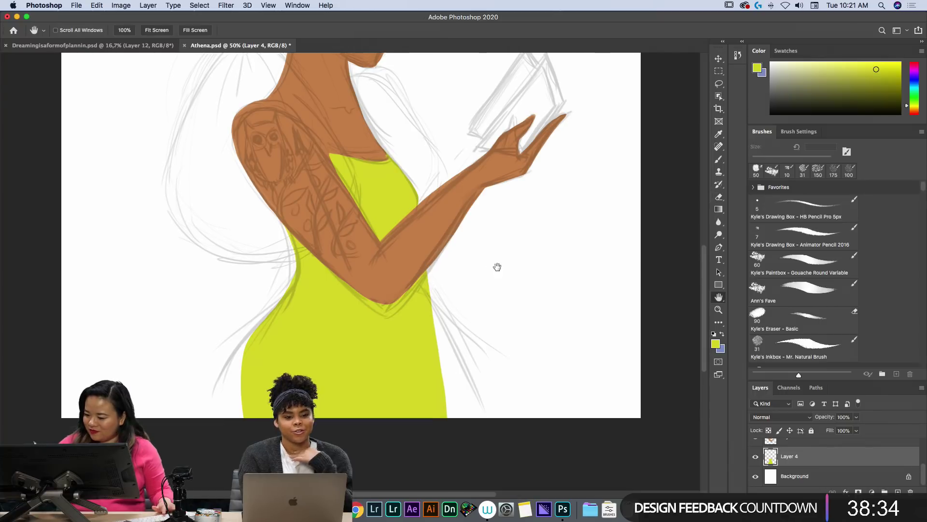
{"action": "left_click_drag", "start_coordinate": [497, 265], "coordinate": [524, 362]}
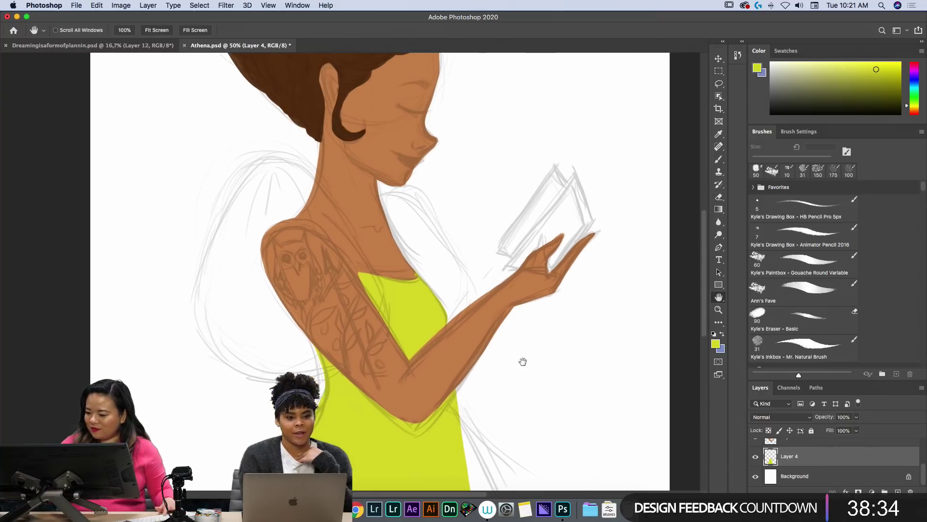
{"action": "double_click", "coordinate": [789, 456]}
{"action": "type", "text": "Body"}
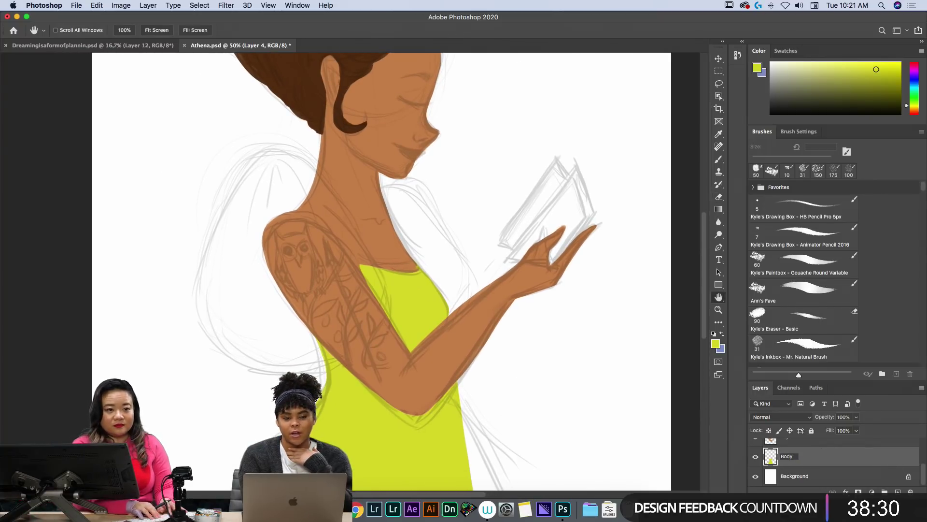
{"action": "type", "text": "suit"}
{"action": "key", "text": "Return"}
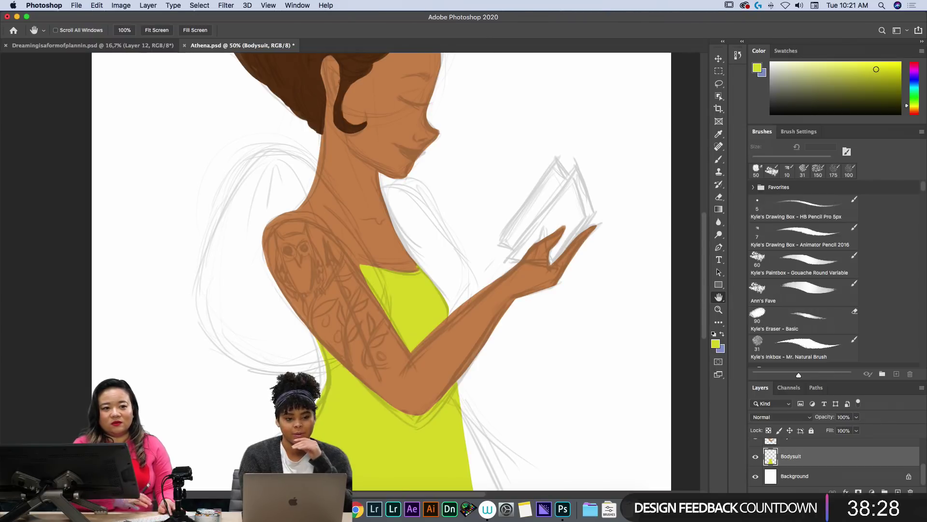
Add a new layer above Bodysuit and fill lassoed shapes of both puffed sleeves with yellow-green.
{"action": "left_click_drag", "start_coordinate": [511, 231], "coordinate": [522, 280]}
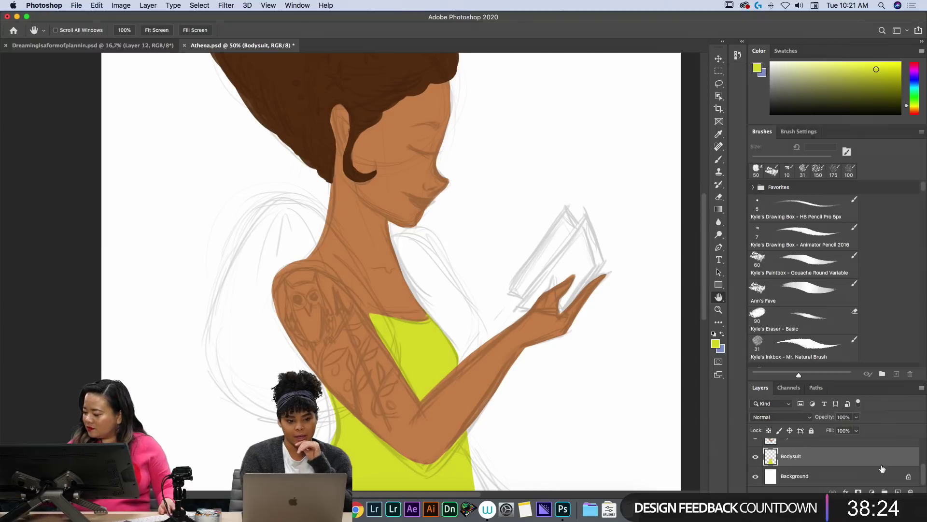
{"action": "left_click", "coordinate": [898, 491]}
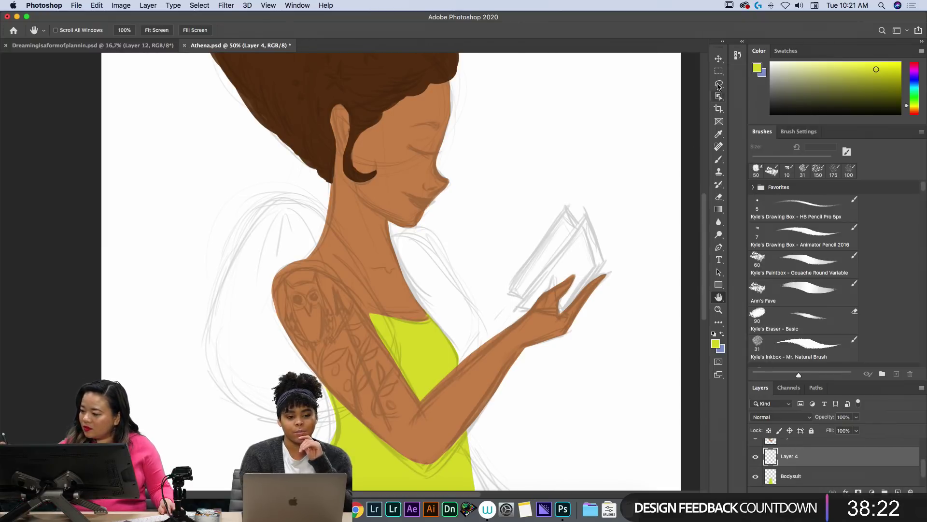
{"action": "key", "text": "l"}
{"action": "mouse_move", "coordinate": [319, 416]}
{"action": "left_mouse_down"}
{"action": "mouse_move", "coordinate": [371, 297]}
{"action": "mouse_move", "coordinate": [267, 195]}
{"action": "mouse_move", "coordinate": [245, 415]}
{"action": "mouse_move", "coordinate": [290, 421]}
{"action": "left_mouse_up"}
{"action": "mouse_move", "coordinate": [394, 242]}
{"action": "left_mouse_down"}
{"action": "mouse_move", "coordinate": [428, 245]}
{"action": "mouse_move", "coordinate": [484, 319]}
{"action": "mouse_move", "coordinate": [486, 341]}
{"action": "mouse_move", "coordinate": [457, 363]}
{"action": "mouse_move", "coordinate": [406, 283]}
{"action": "mouse_move", "coordinate": [400, 231]}
{"action": "mouse_move", "coordinate": [395, 239]}
{"action": "left_mouse_up"}
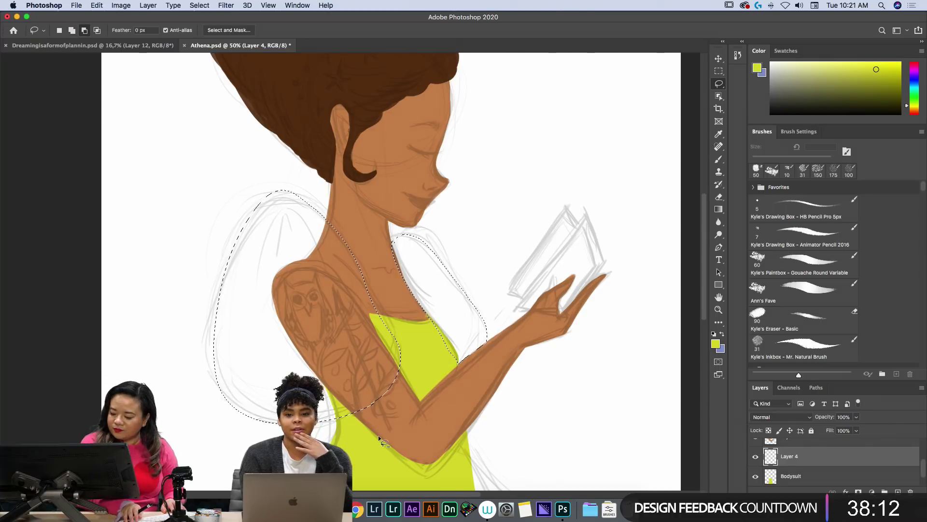
{"action": "key", "text": "alt+BackSpace"}
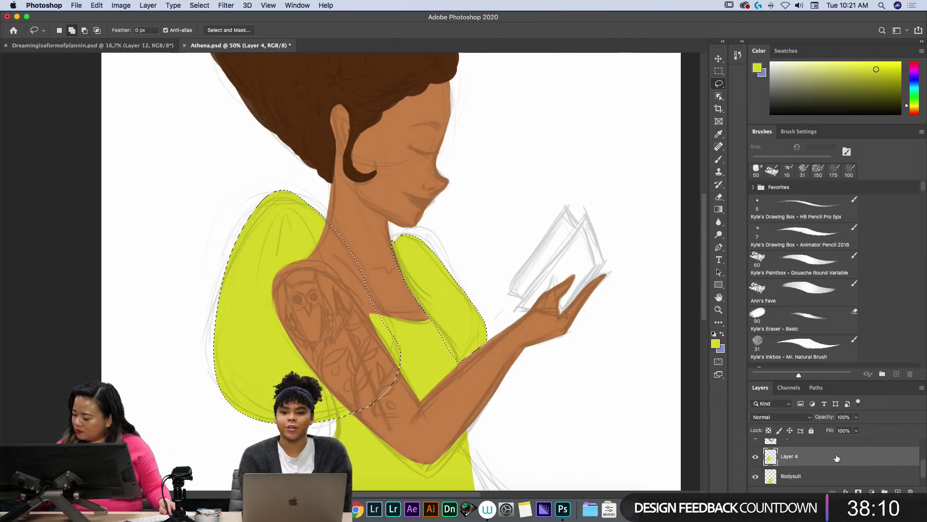
Move the sleeve layer above the skin layer, lower its opacity to 37%, and clear the selection.
{"action": "left_click_drag", "start_coordinate": [816, 456], "coordinate": [844, 459]}
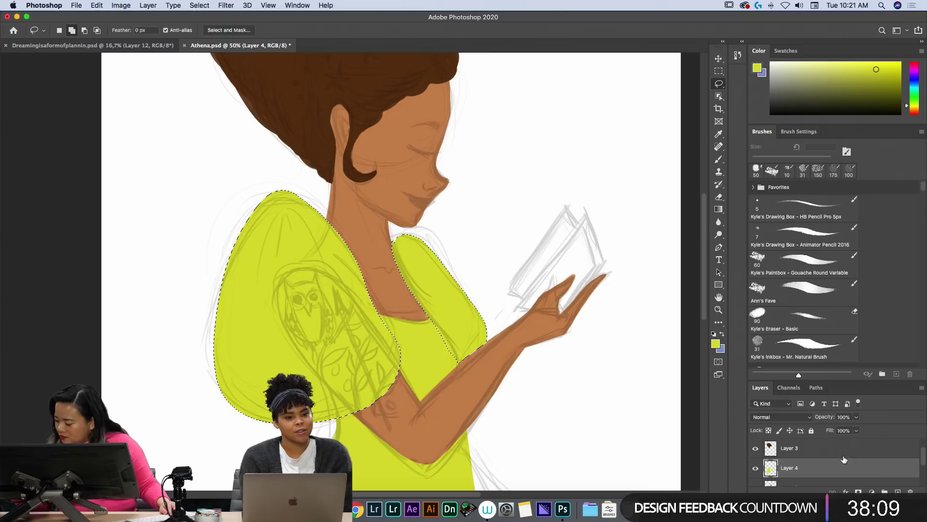
{"action": "left_click", "coordinate": [856, 417]}
{"action": "left_click_drag", "start_coordinate": [859, 429], "coordinate": [830, 431]}
{"action": "key", "text": "ctrl+d"}
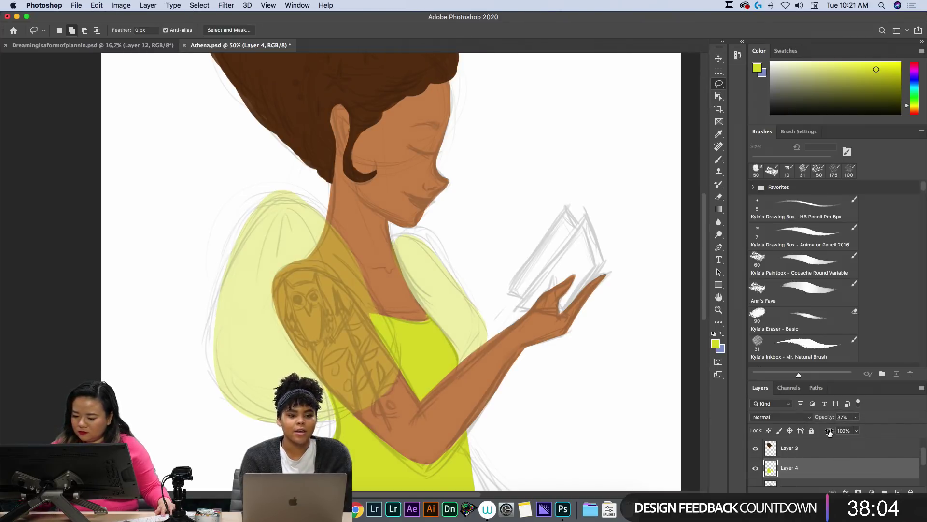
{"action": "key", "text": "h"}
{"action": "left_click_drag", "start_coordinate": [563, 422], "coordinate": [538, 327]}
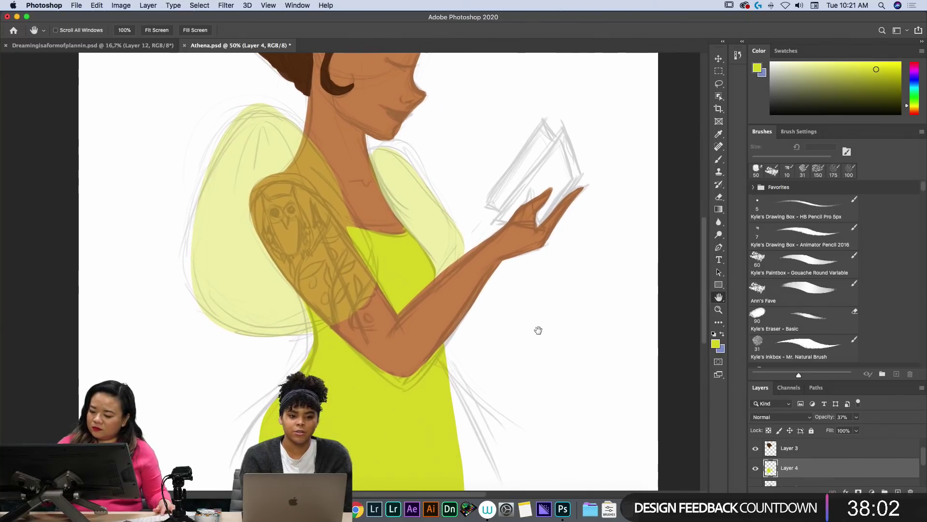
{"action": "key", "text": "b"}
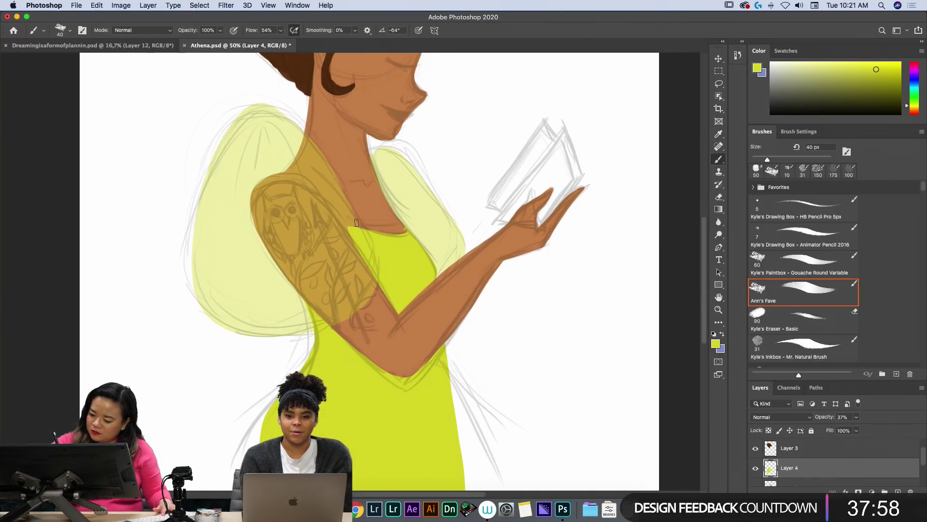
{"action": "left_click_drag", "start_coordinate": [356, 223], "coordinate": [367, 264]}
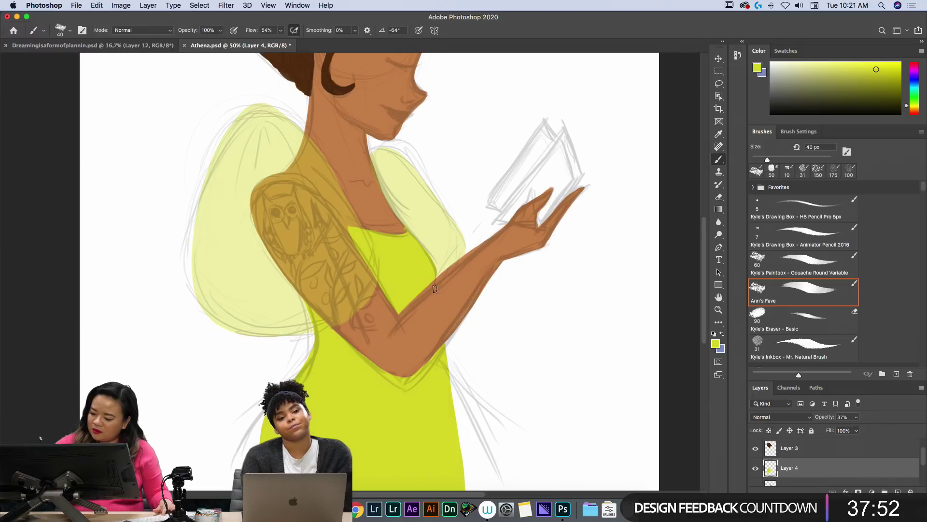
Rename the translucent sleeve layer as Sleeves.
{"action": "key", "text": "space"}
{"action": "mouse_move", "coordinate": [533, 263]}
{"action": "left_mouse_down"}
{"action": "mouse_move", "coordinate": [551, 287]}
{"action": "mouse_move", "coordinate": [553, 375]}
{"action": "left_mouse_up"}
{"action": "double_click", "coordinate": [779, 468]}
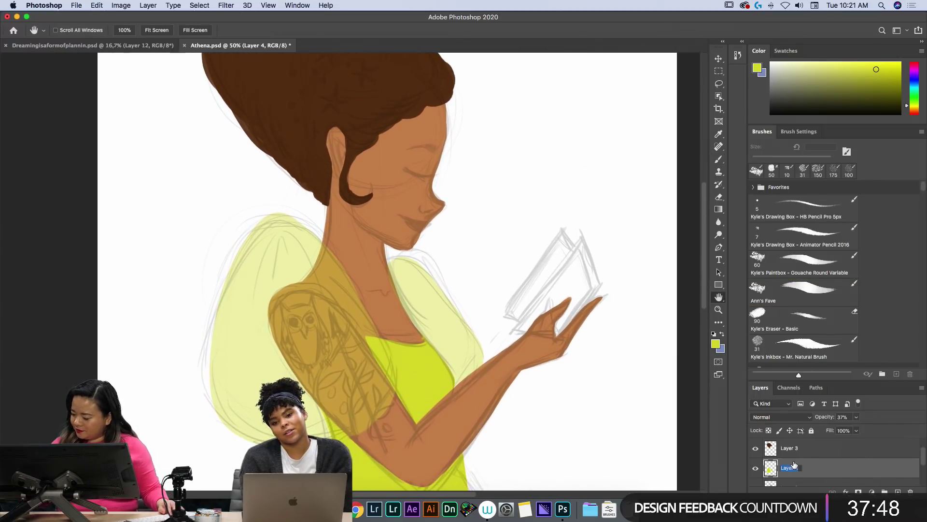
{"action": "type", "text": "Sleeves"}
{"action": "key", "text": "Return"}
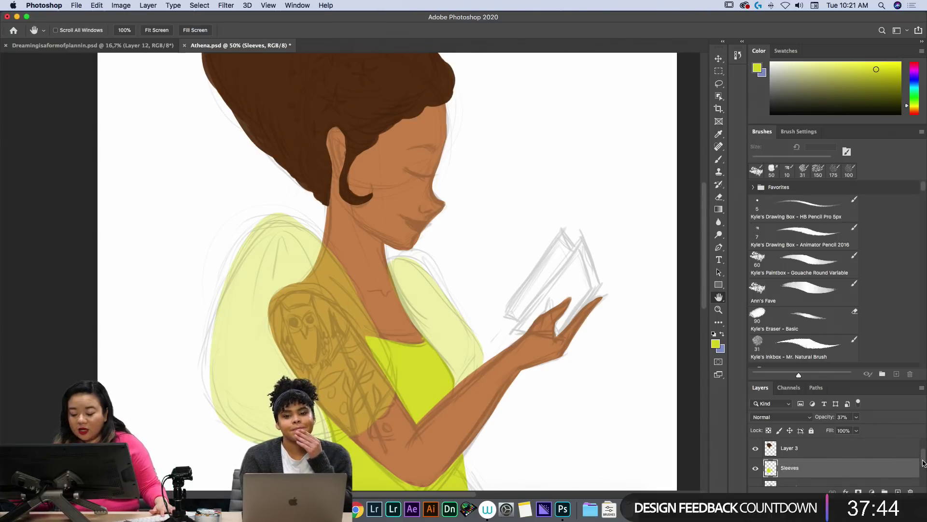
Rename the skin layer as Body.
{"action": "mouse_move", "coordinate": [924, 462]}
{"action": "left_mouse_down"}
{"action": "mouse_move", "coordinate": [912, 477]}
{"action": "mouse_move", "coordinate": [917, 452]}
{"action": "mouse_move", "coordinate": [910, 472]}
{"action": "left_mouse_up"}
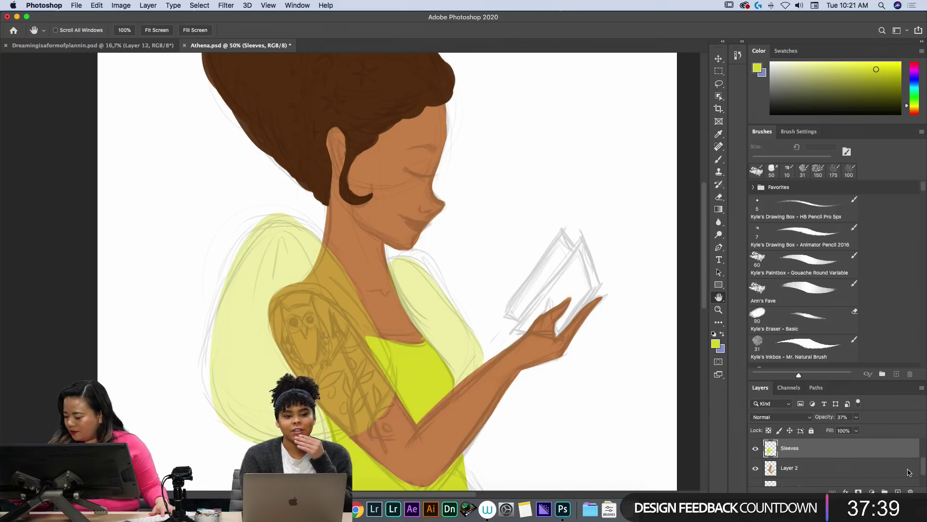
{"action": "double_click", "coordinate": [790, 468]}
{"action": "type", "text": "Body"}
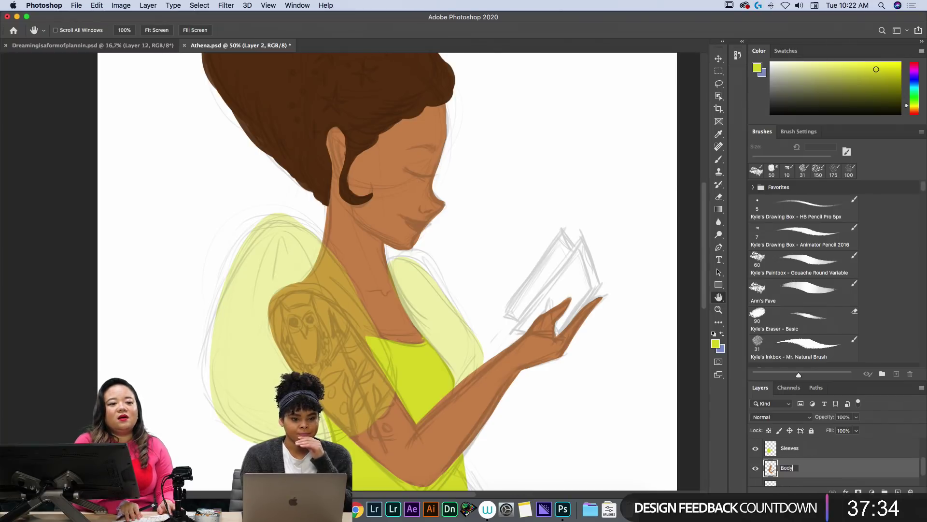
{"action": "key", "text": "Return"}
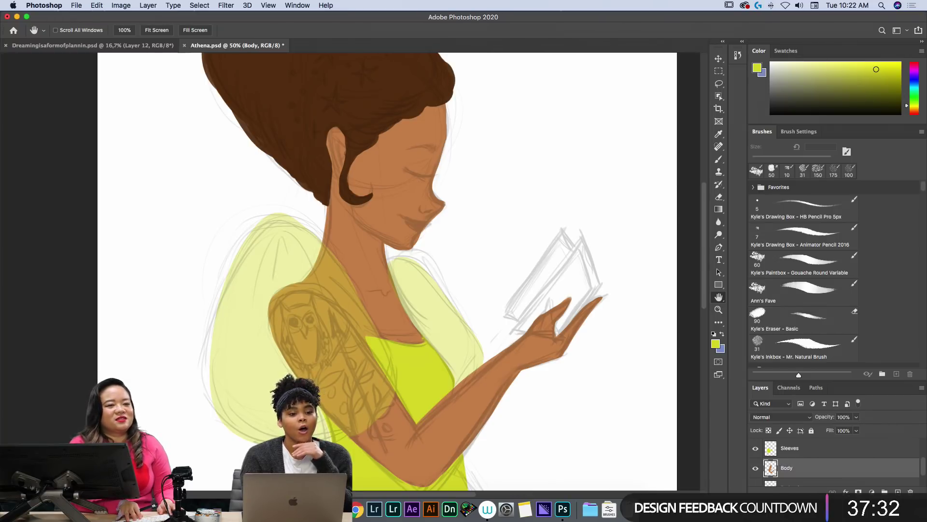
Add a new layer directly above the Body layer and make it a clipping mask.
{"action": "left_click", "coordinate": [898, 492]}
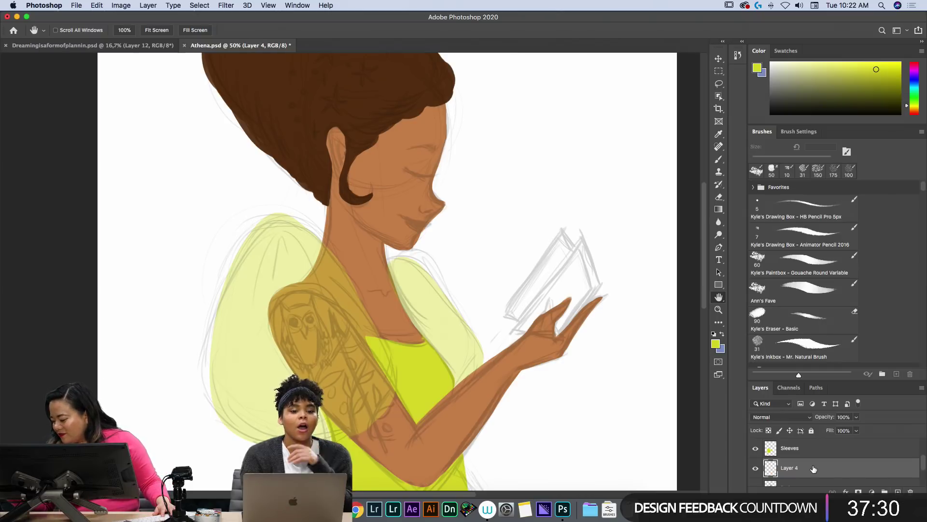
{"action": "left_click", "coordinate": [919, 389]}
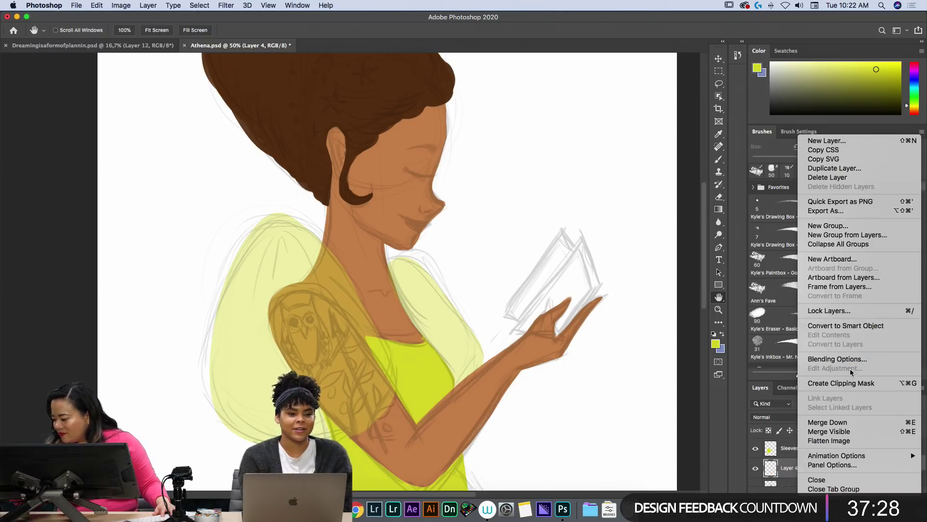
{"action": "left_click", "coordinate": [853, 384]}
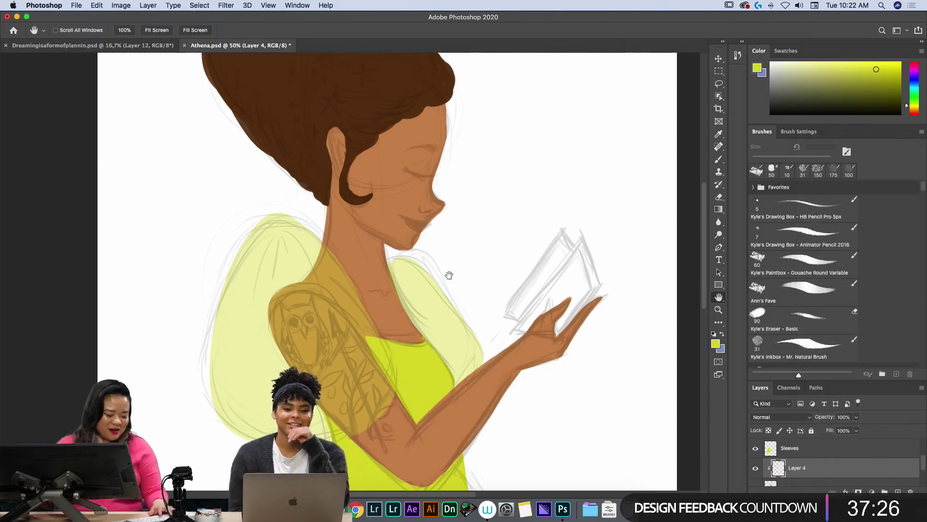
Sample the skin tone from the face as the brush colour and set the clipped layer's blend mode to Multiply.
{"action": "key", "text": "i"}
{"action": "left_click", "coordinate": [398, 180]}
{"action": "key", "text": "b"}
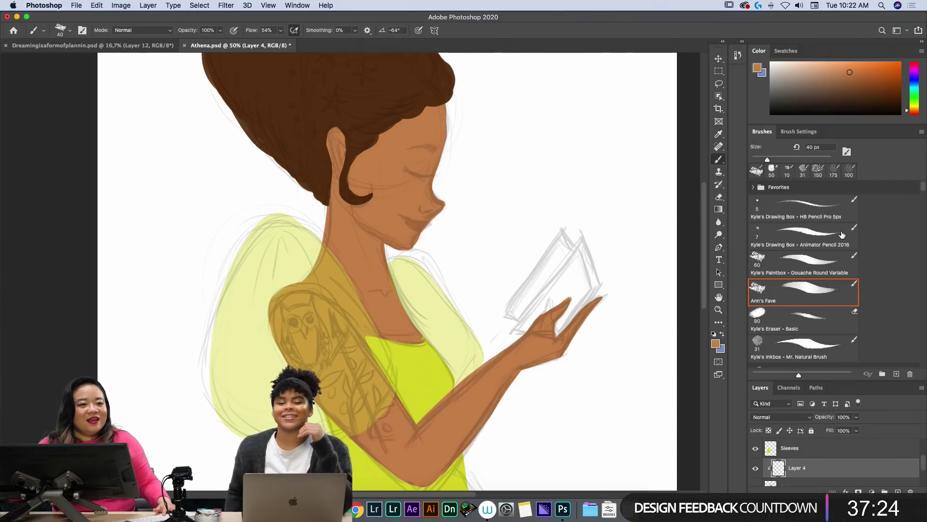
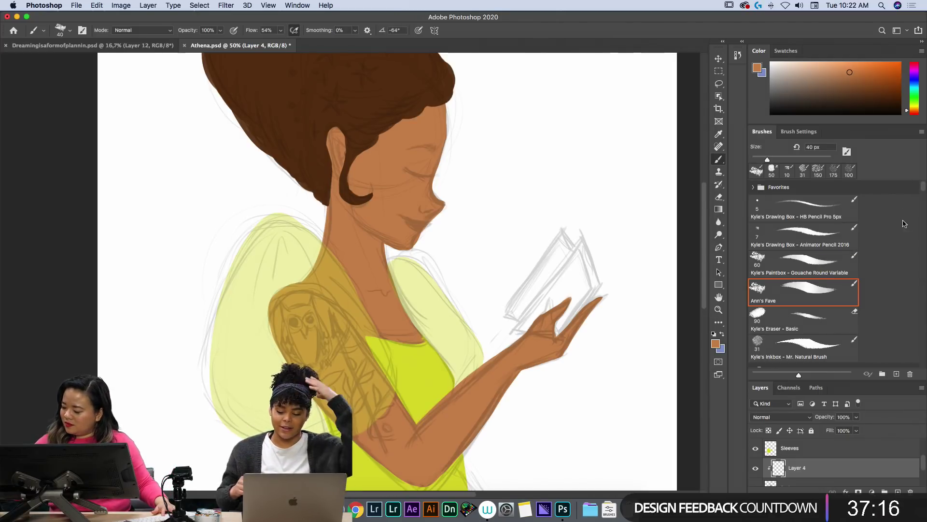
{"action": "left_click", "coordinate": [780, 416]}
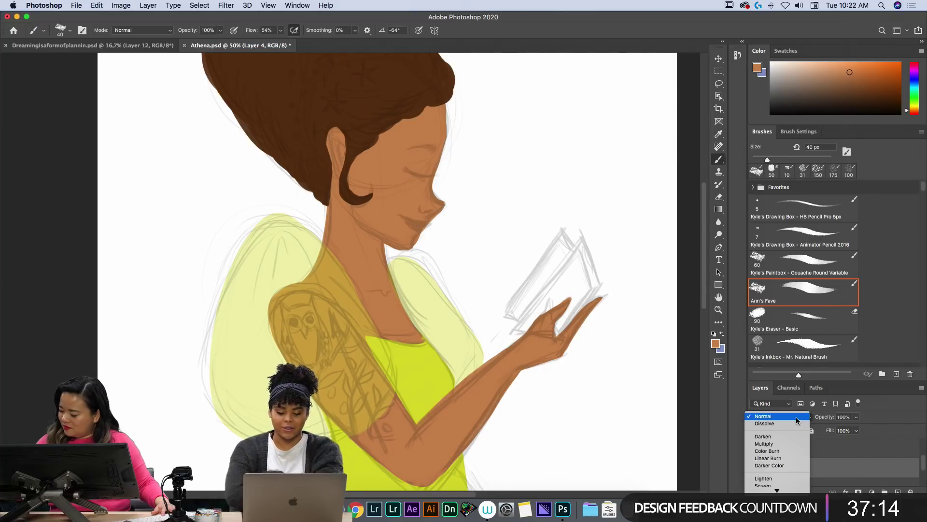
{"action": "left_click", "coordinate": [773, 437]}
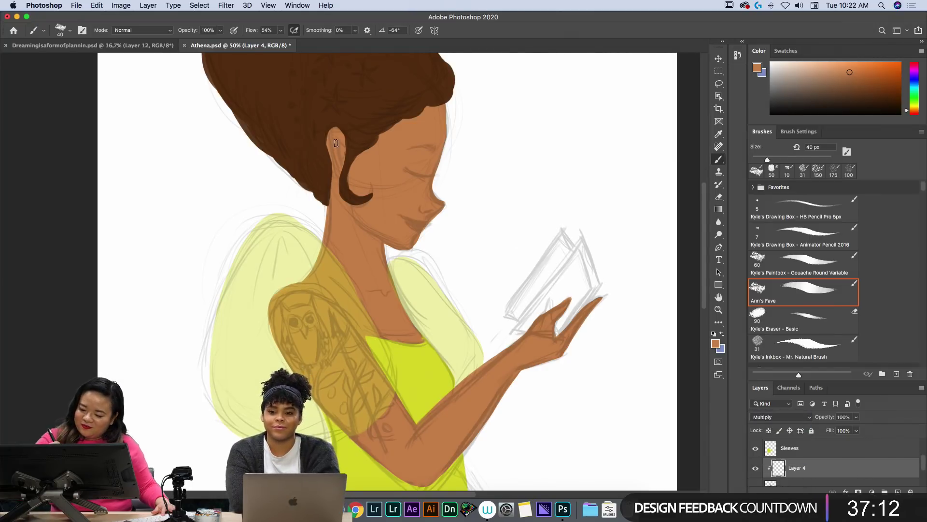
Paint shadows inside the ear and under the jaw with the Ann's Fave brush, trimming the ear shadow with a 25 px eraser.
{"action": "mouse_move", "coordinate": [336, 139]}
{"action": "left_mouse_down"}
{"action": "mouse_move", "coordinate": [340, 157]}
{"action": "mouse_move", "coordinate": [335, 140]}
{"action": "left_mouse_up"}
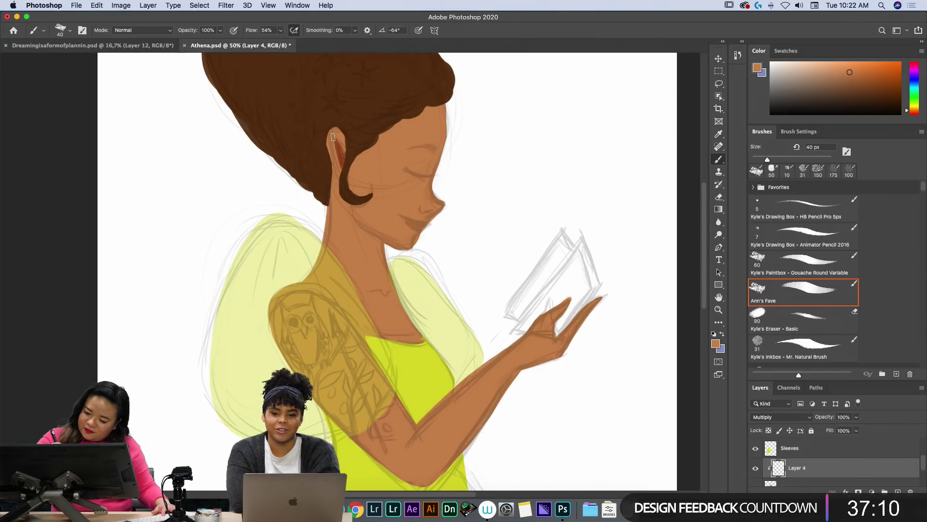
{"action": "key", "text": "e"}
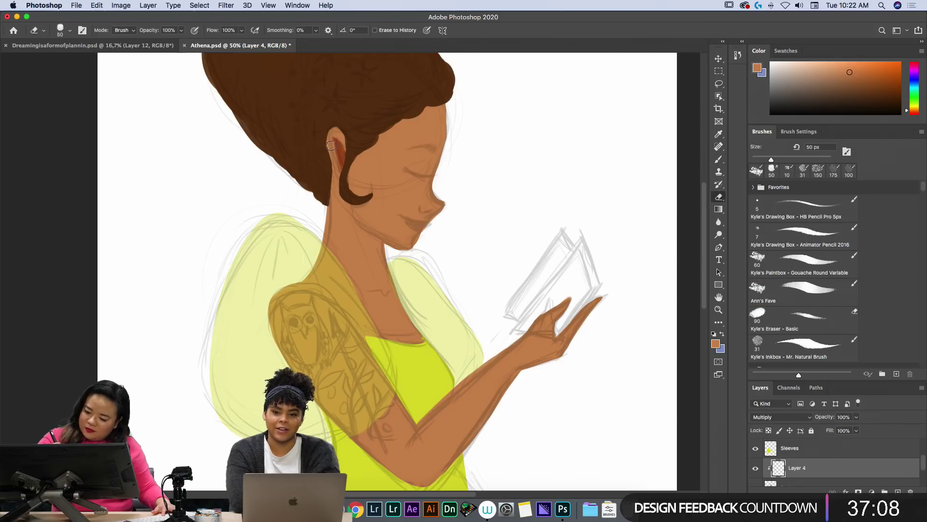
{"action": "key", "text": "bracketleft"}
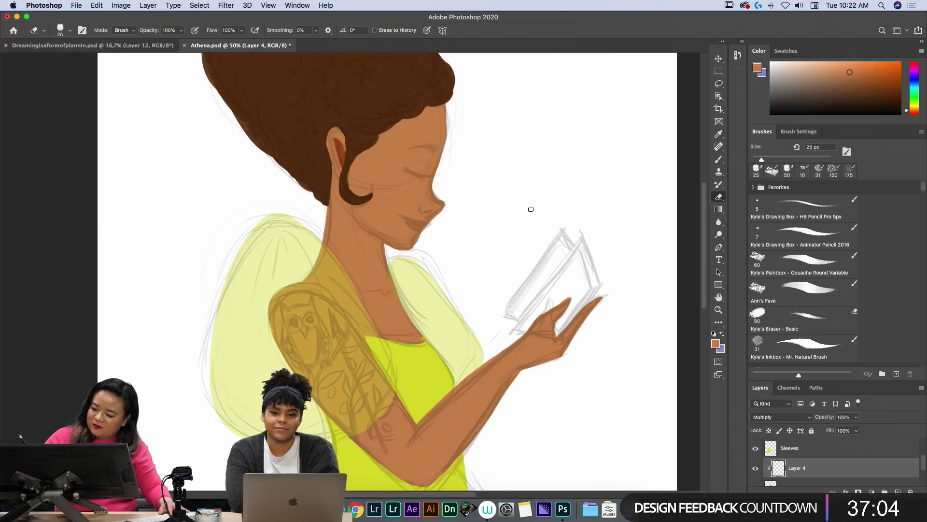
{"action": "key", "text": "b"}
{"action": "left_click_drag", "start_coordinate": [349, 206], "coordinate": [390, 251]}
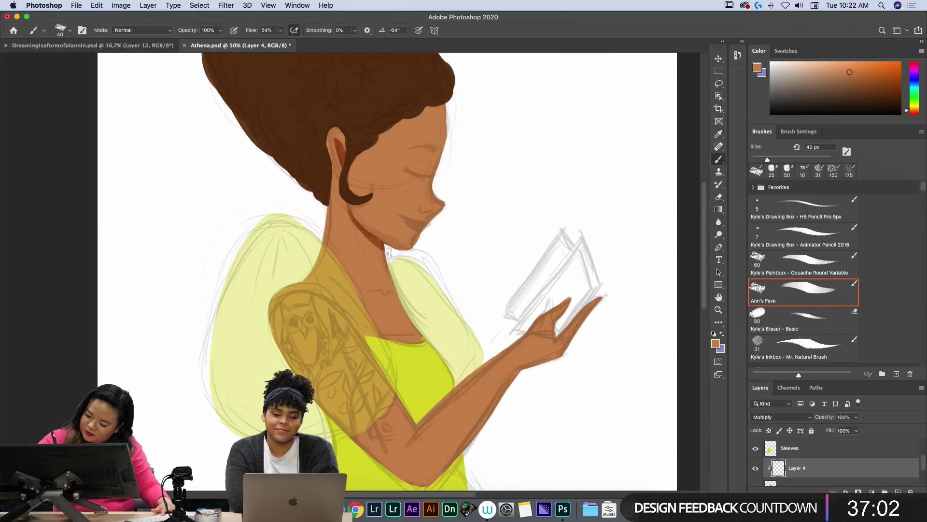
Try the Conte Crayon and China Marker 2 brushes on the jaw shadow and undo their strokes.
{"action": "left_click_drag", "start_coordinate": [924, 192], "coordinate": [922, 215]}
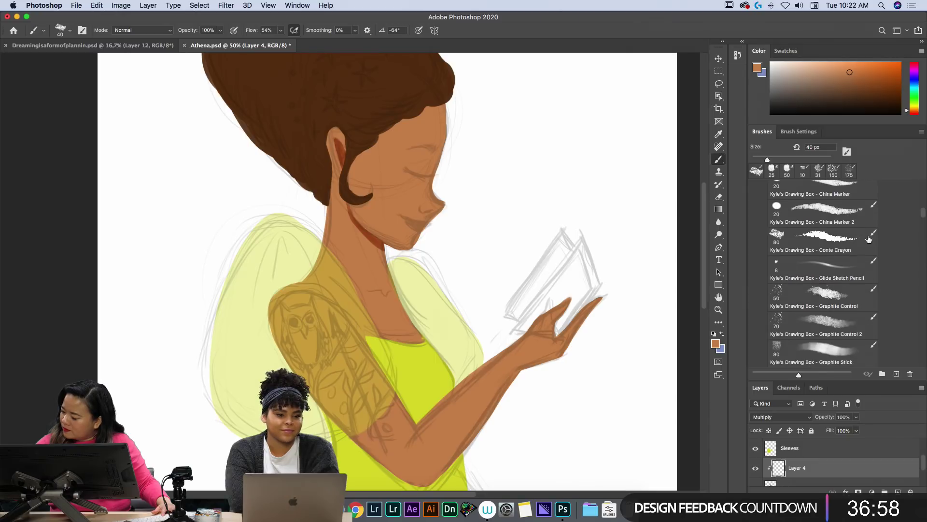
{"action": "left_click", "coordinate": [823, 242]}
{"action": "left_click_drag", "start_coordinate": [347, 213], "coordinate": [387, 251]}
{"action": "key", "text": "super+z"}
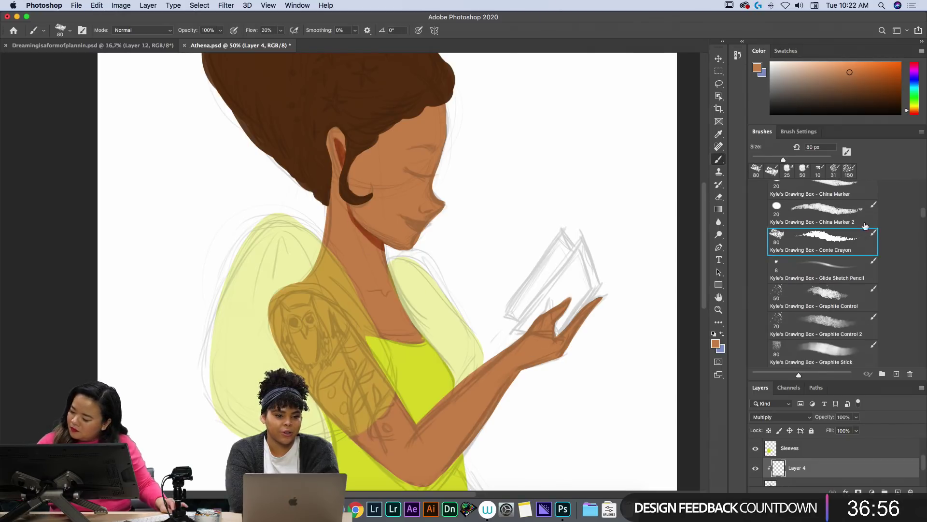
{"action": "key", "text": "comma"}
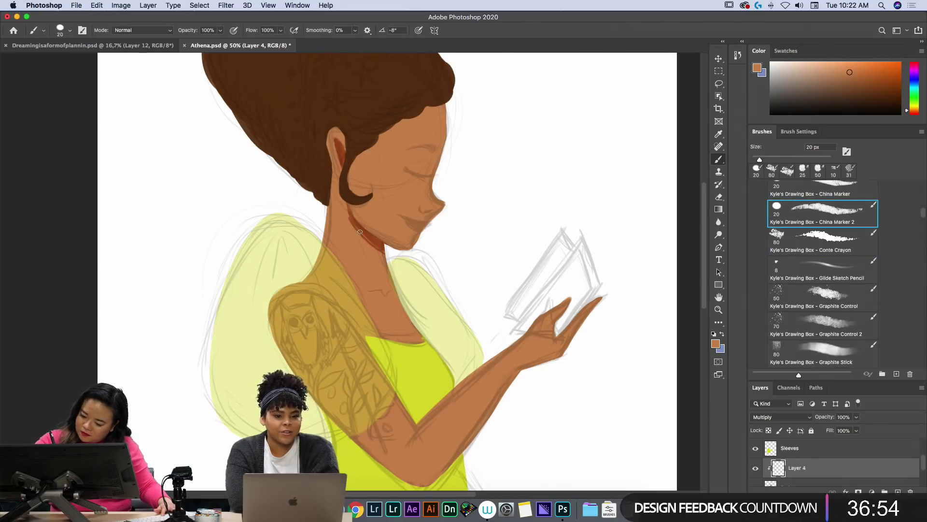
{"action": "key", "text": "super+z"}
Build up the neck shadow below the jaw with the 80 px Graphite Stick brush, cleaning its edges with the eraser.
{"action": "left_click", "coordinate": [833, 352]}
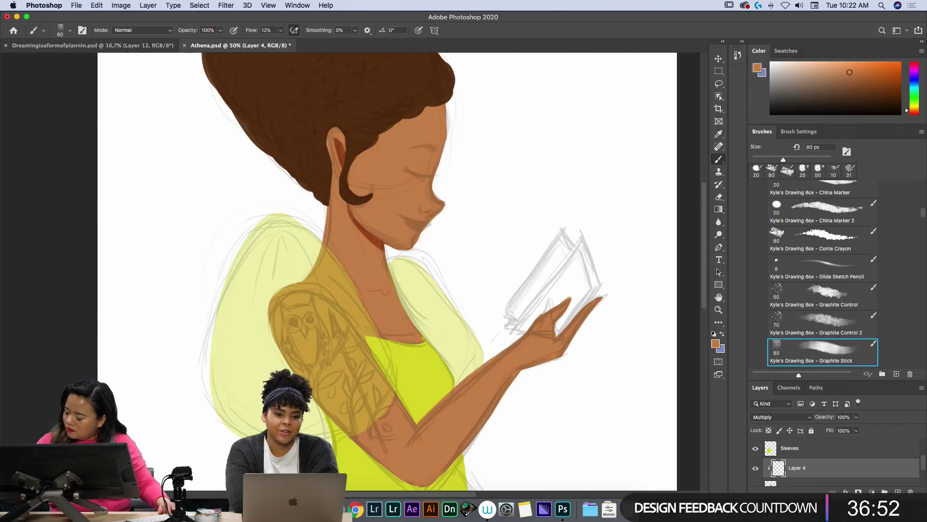
{"action": "mouse_move", "coordinate": [353, 223]}
{"action": "left_mouse_down"}
{"action": "mouse_move", "coordinate": [392, 257]}
{"action": "mouse_move", "coordinate": [368, 239]}
{"action": "mouse_move", "coordinate": [387, 255]}
{"action": "left_mouse_up"}
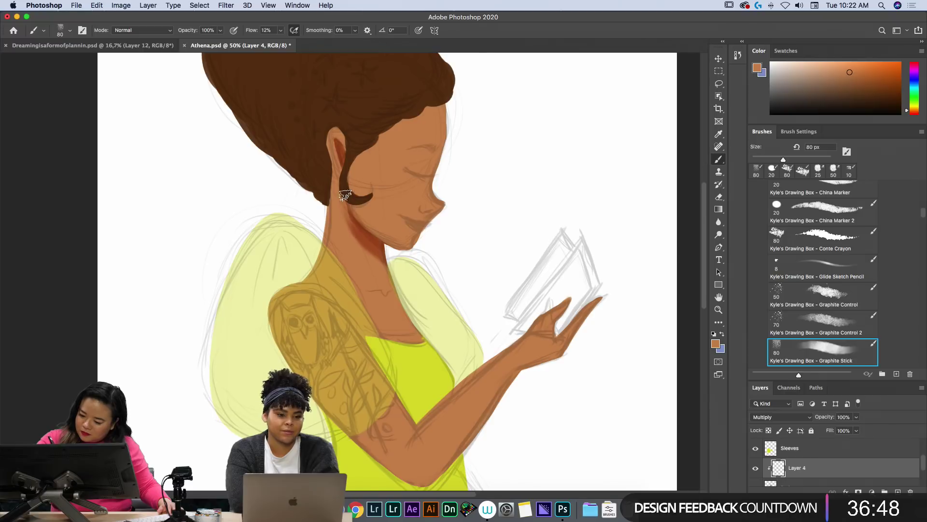
{"action": "mouse_move", "coordinate": [346, 198]}
{"action": "left_mouse_down"}
{"action": "mouse_move", "coordinate": [376, 243]}
{"action": "mouse_move", "coordinate": [350, 217]}
{"action": "mouse_move", "coordinate": [389, 255]}
{"action": "mouse_move", "coordinate": [372, 250]}
{"action": "left_mouse_up"}
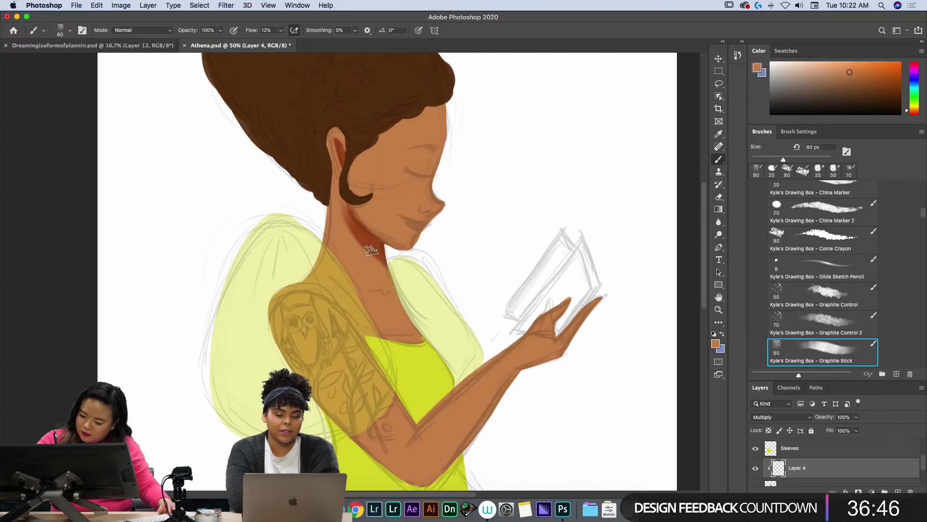
{"action": "key", "text": "e"}
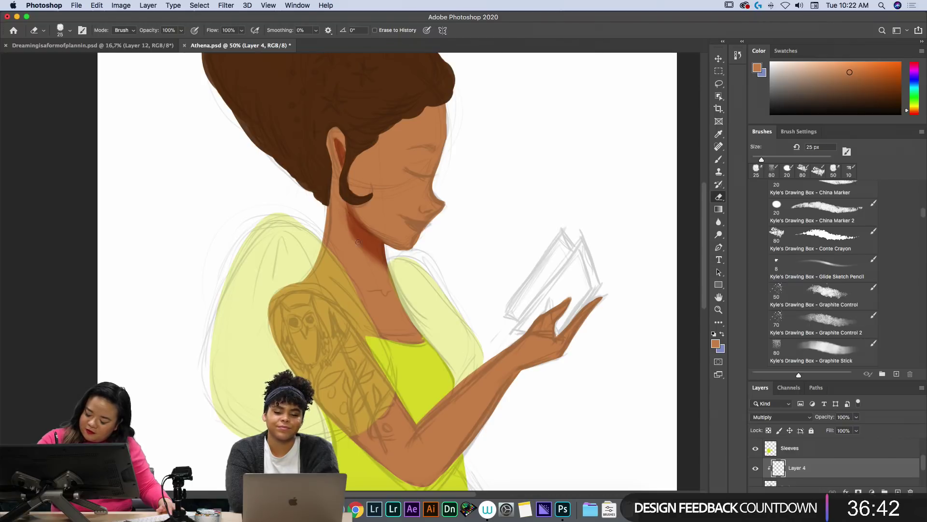
{"action": "key", "text": "b"}
{"action": "left_click_drag", "start_coordinate": [354, 228], "coordinate": [349, 224]}
{"action": "key", "text": "e"}
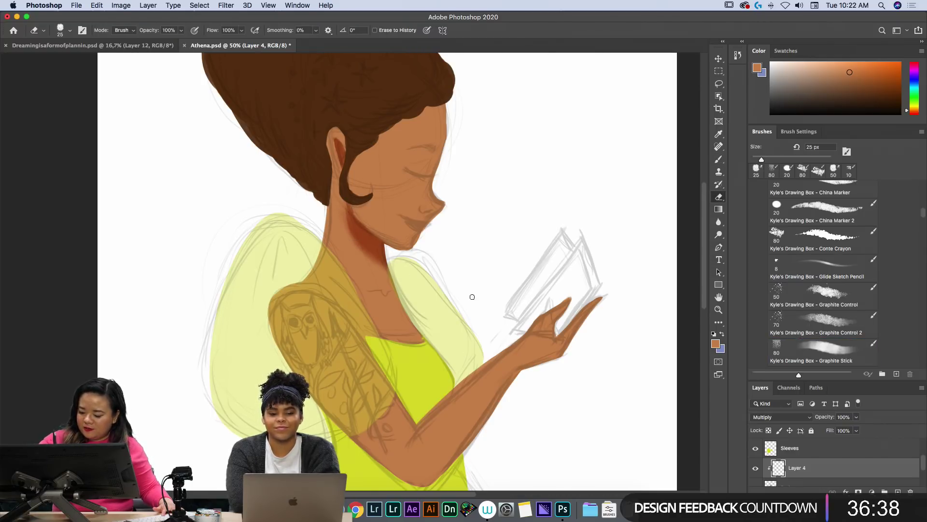
Choose the Gouache Blair Bristle Dry brush from the Paintbox set and erase excess neck shadow along the jawline.
{"action": "key", "text": "b"}
{"action": "scroll", "coordinate": [923, 220], "scroll_direction": "down", "scroll_amount": 1}
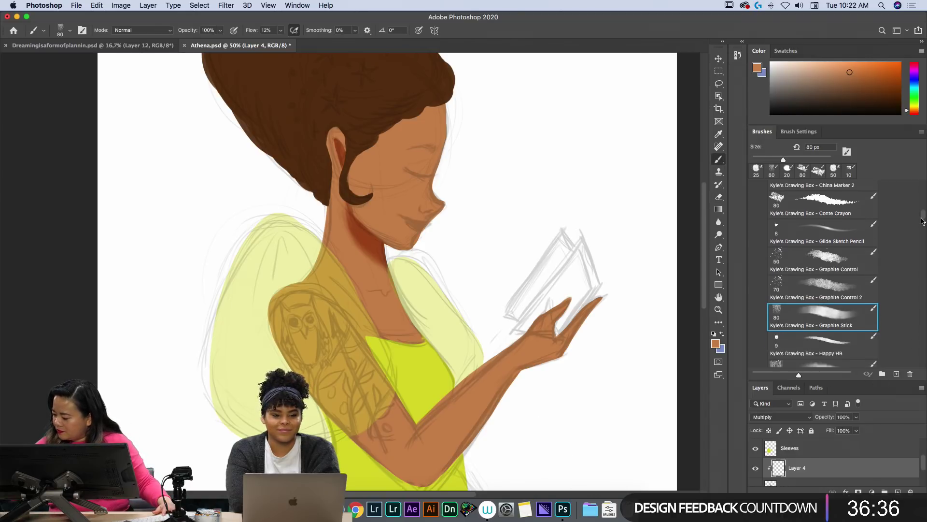
{"action": "mouse_move", "coordinate": [922, 221]}
{"action": "left_mouse_down"}
{"action": "mouse_move", "coordinate": [924, 196]}
{"action": "mouse_move", "coordinate": [924, 207]}
{"action": "left_mouse_up"}
{"action": "left_click", "coordinate": [768, 288]}
{"action": "scroll", "coordinate": [905, 227], "scroll_direction": "down", "scroll_amount": 8}
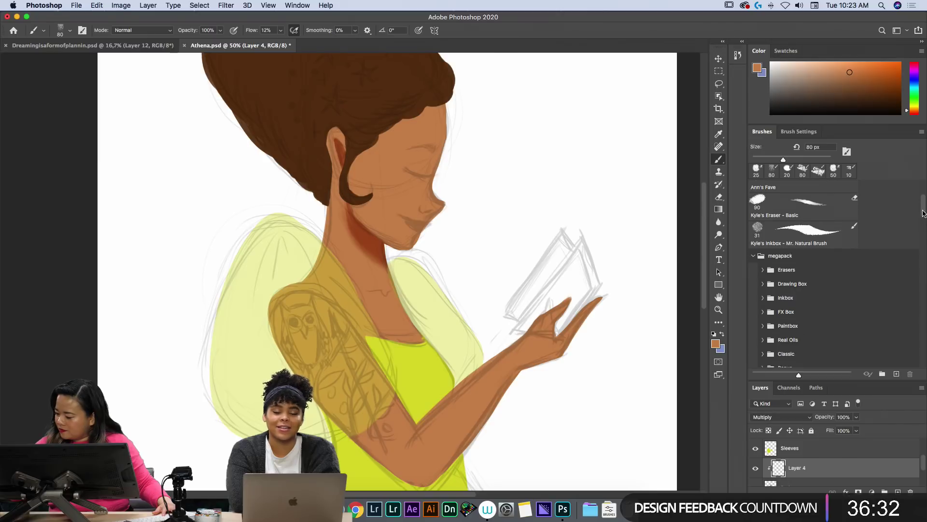
{"action": "scroll", "coordinate": [919, 234], "scroll_direction": "down", "scroll_amount": 5}
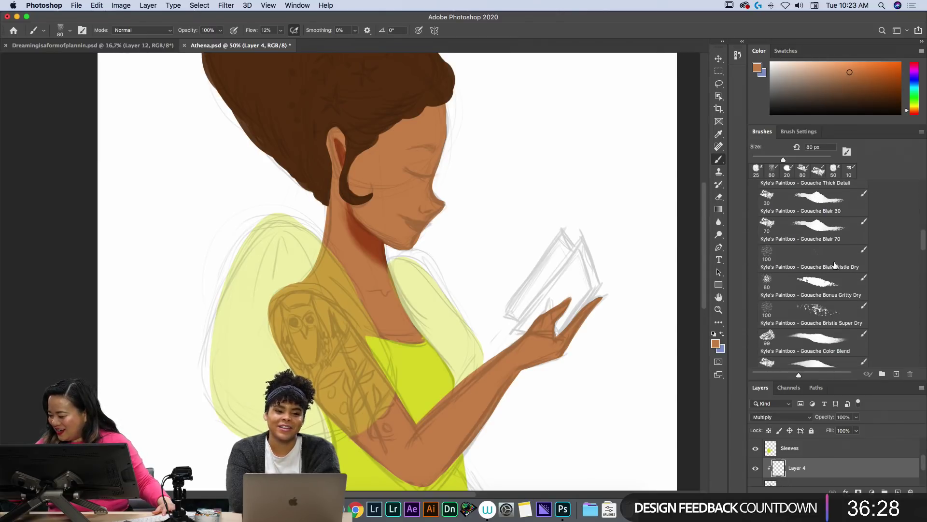
{"action": "left_click", "coordinate": [835, 265]}
{"action": "key", "text": "e"}
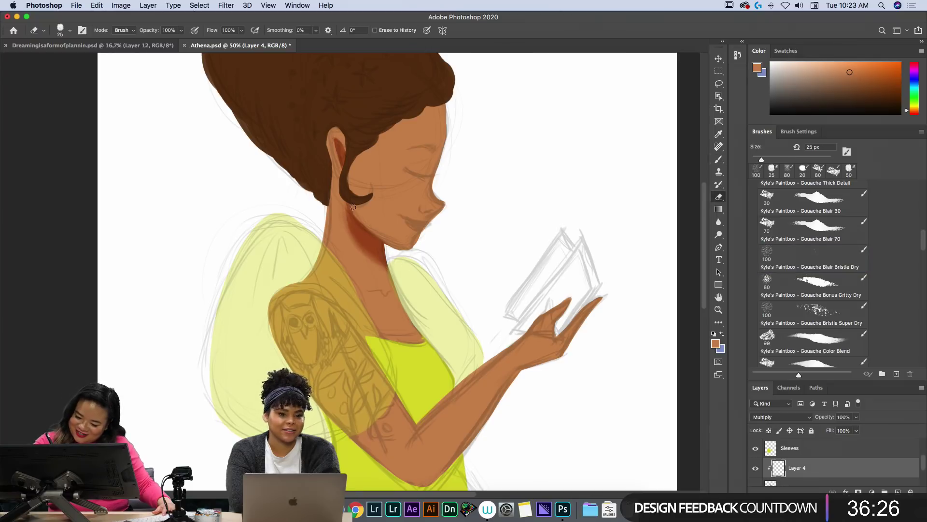
{"action": "left_click_drag", "start_coordinate": [354, 214], "coordinate": [383, 237]}
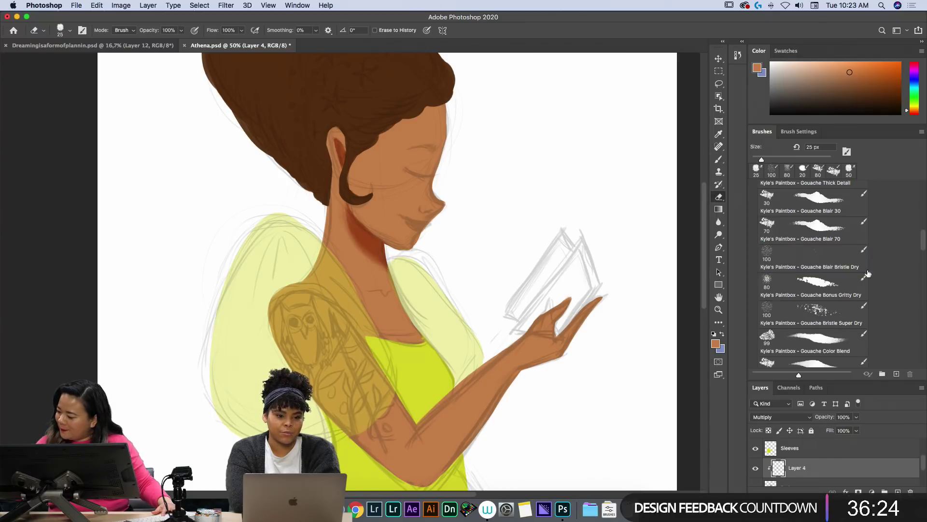
Deepen the shadow under the jaw with the 125 px Gouache G Blair Dry brush.
{"action": "left_click_drag", "start_coordinate": [923, 240], "coordinate": [918, 260]}
{"action": "left_click", "coordinate": [816, 277]}
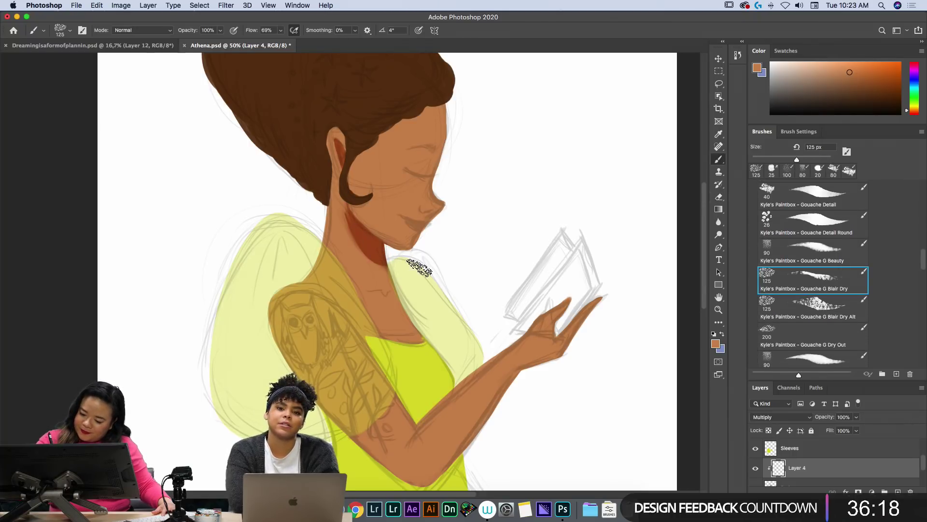
{"action": "left_click", "coordinate": [850, 286]}
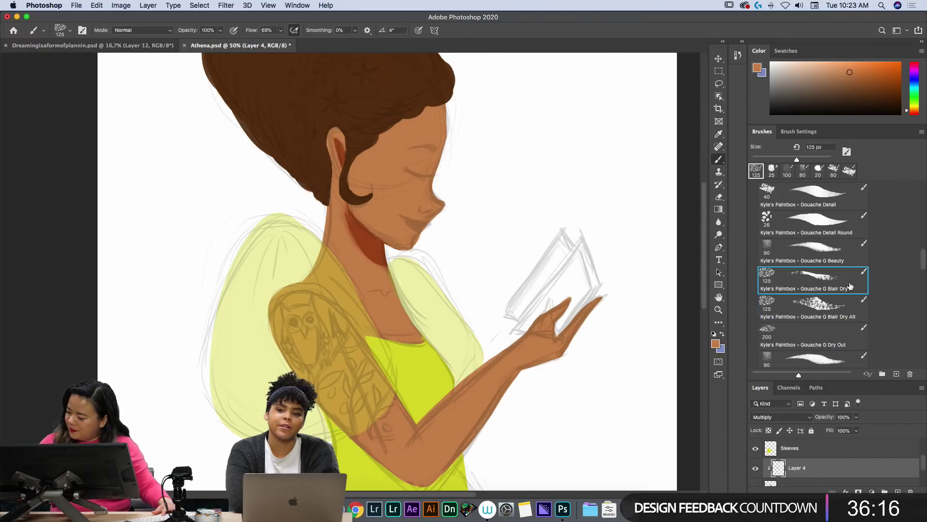
Extend the shadow along the neck and up behind the ear with the 150 px Gouache G Flat Dry brush, erasing overspill along the jaw.
{"action": "left_click_drag", "start_coordinate": [923, 257], "coordinate": [917, 286]}
{"action": "left_click", "coordinate": [830, 290]}
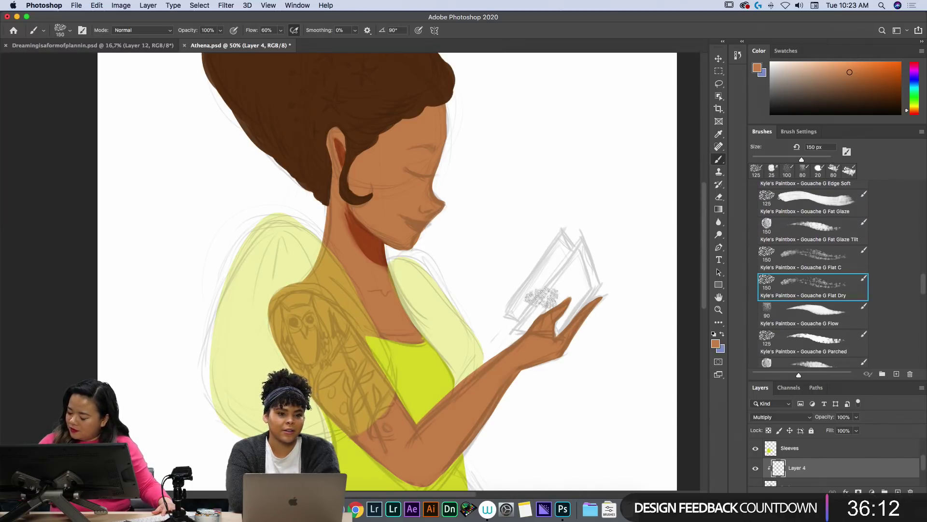
{"action": "left_click_drag", "start_coordinate": [344, 210], "coordinate": [379, 261]}
{"action": "key", "text": "e"}
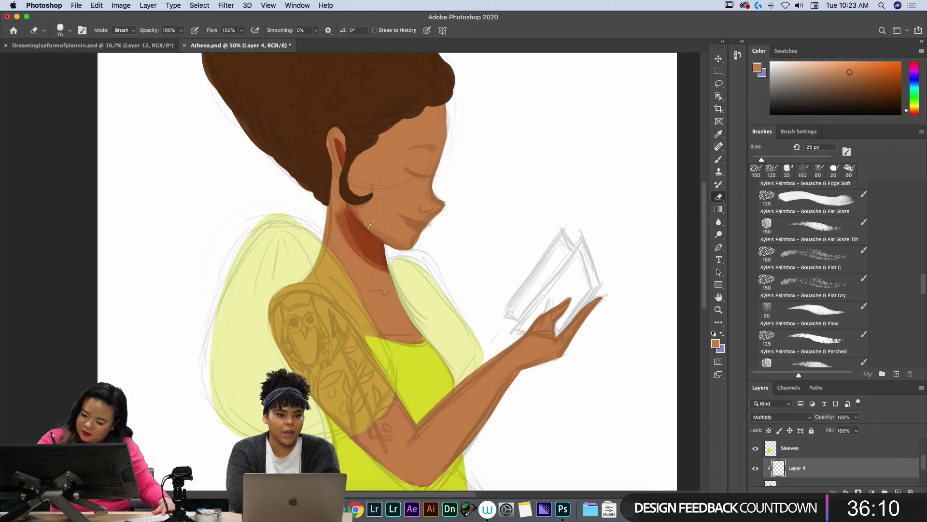
{"action": "left_click_drag", "start_coordinate": [352, 207], "coordinate": [371, 230]}
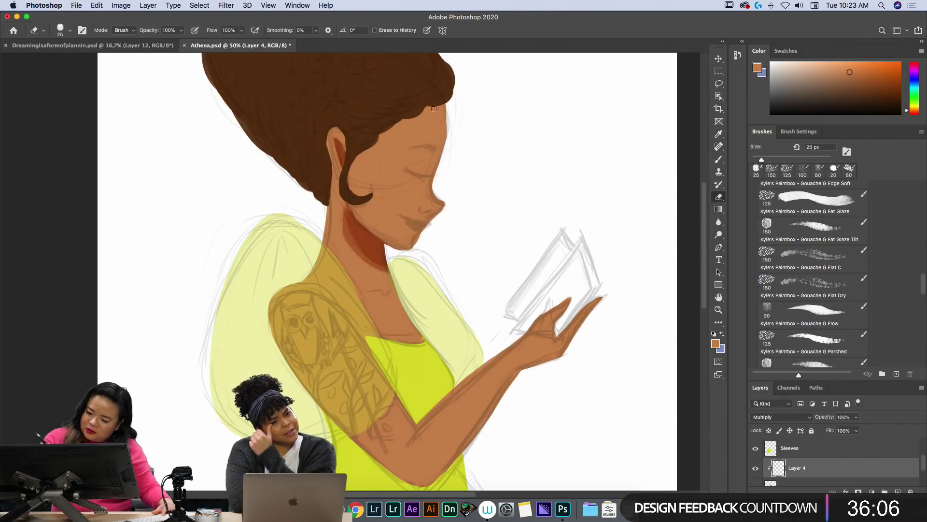
{"action": "key", "text": "b"}
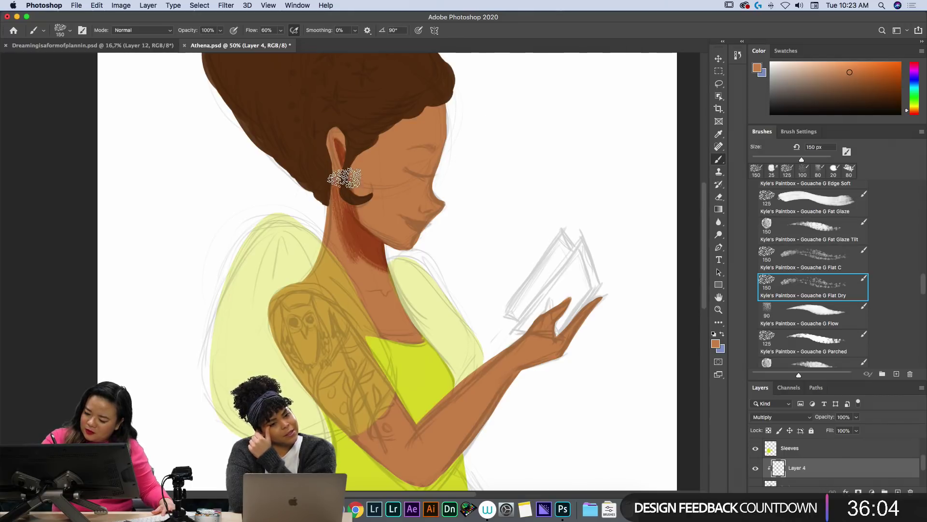
{"action": "key", "text": "e"}
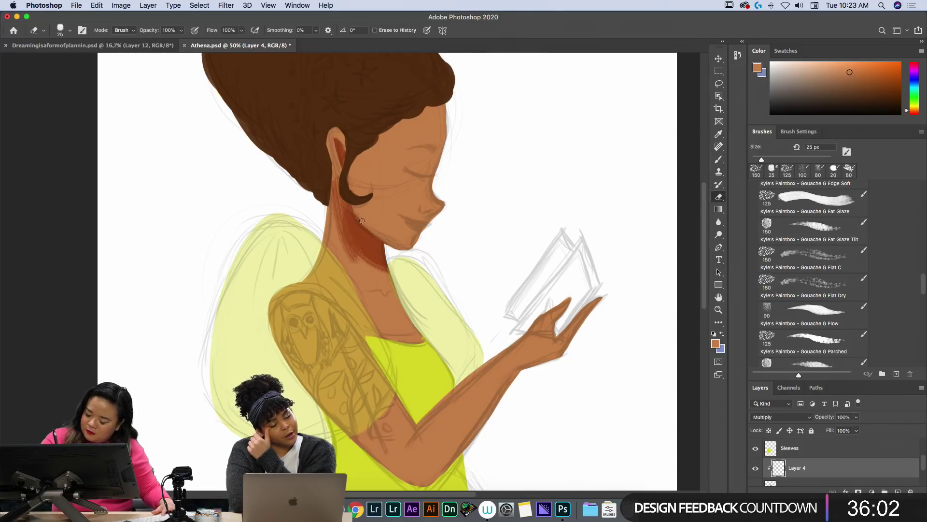
{"action": "key", "text": "b"}
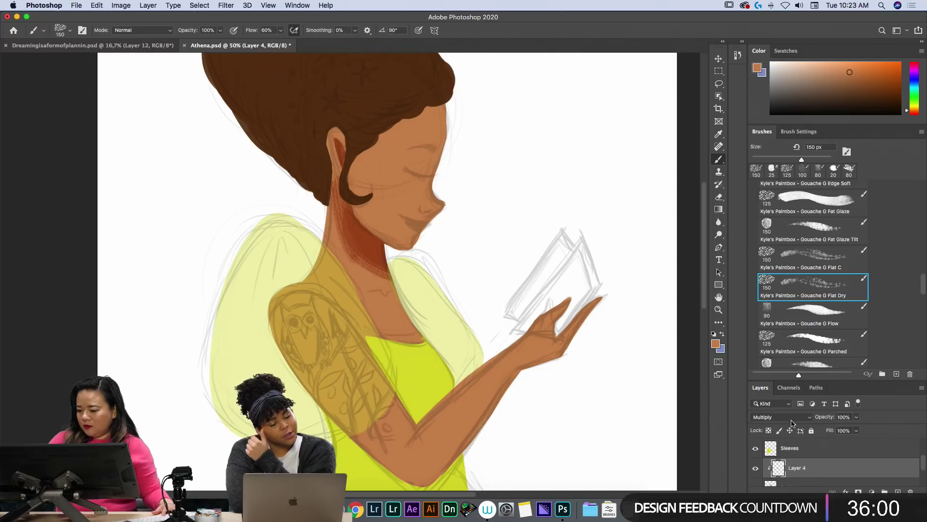
Soften the shading layer with Hue/Saturation, setting saturation to -25 and lightness to +25.
{"action": "key", "text": "ctrl+u"}
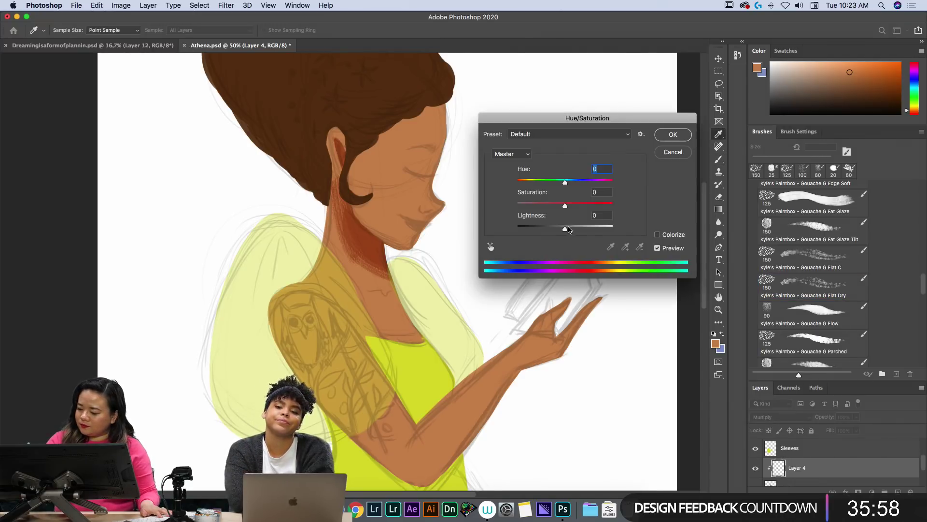
{"action": "left_click_drag", "start_coordinate": [565, 227], "coordinate": [554, 206]}
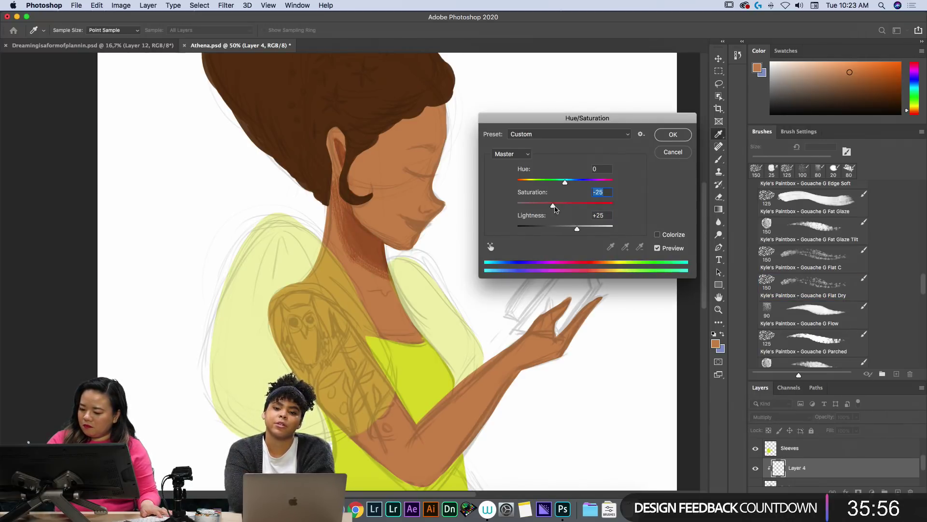
{"action": "key", "text": "Return"}
{"action": "key", "text": "b"}
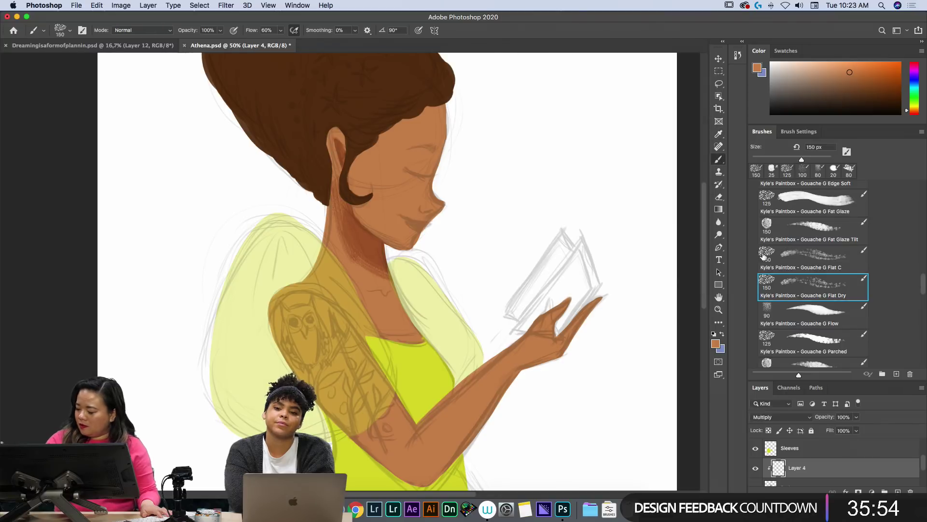
Add a new layer directly above Background and fill it with a dark teal green.
{"action": "scroll", "coordinate": [921, 486], "scroll_direction": "down", "scroll_amount": 3}
{"action": "left_click", "coordinate": [843, 473]}
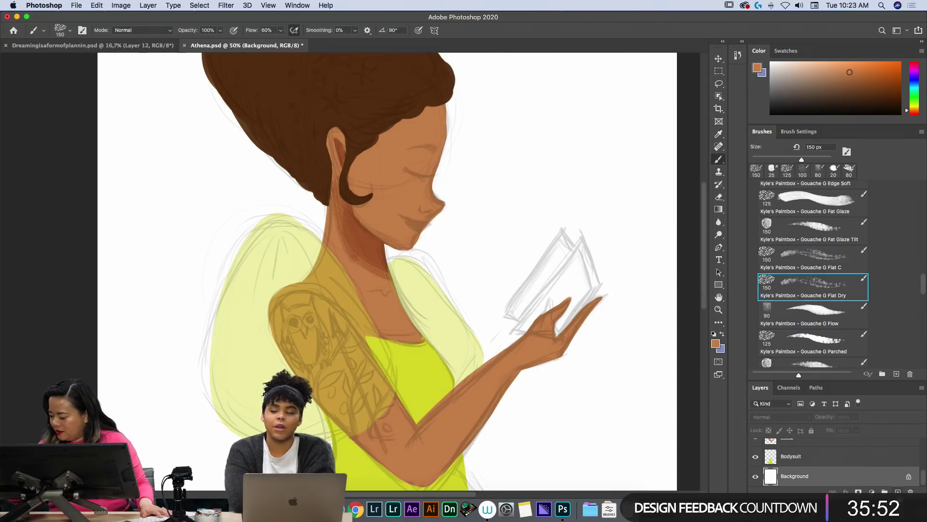
{"action": "left_click", "coordinate": [898, 491]}
{"action": "left_click_drag", "start_coordinate": [913, 100], "coordinate": [913, 94]}
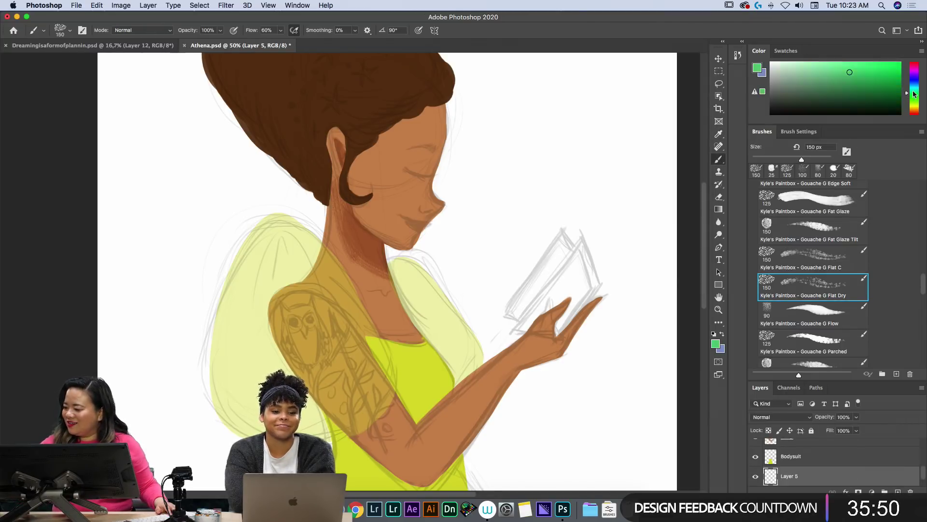
{"action": "left_click", "coordinate": [890, 91]}
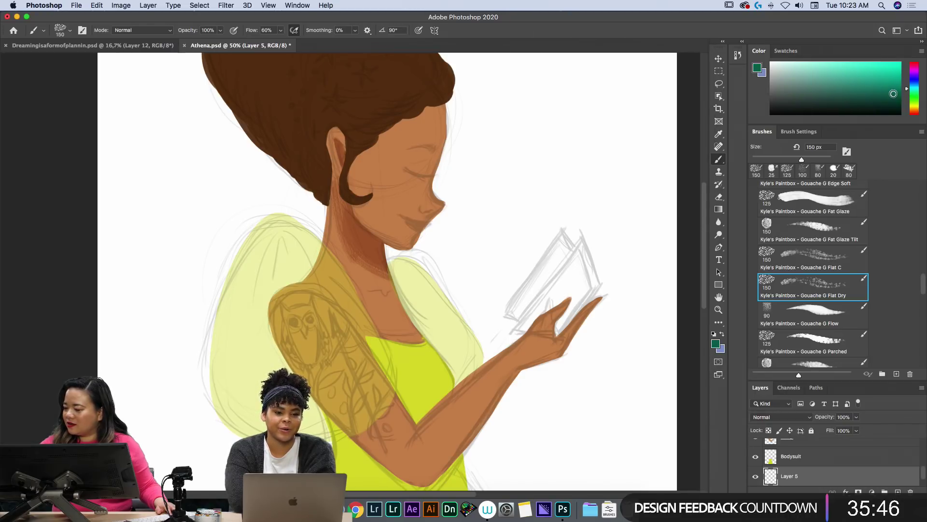
{"action": "key", "text": "alt+BackSpace"}
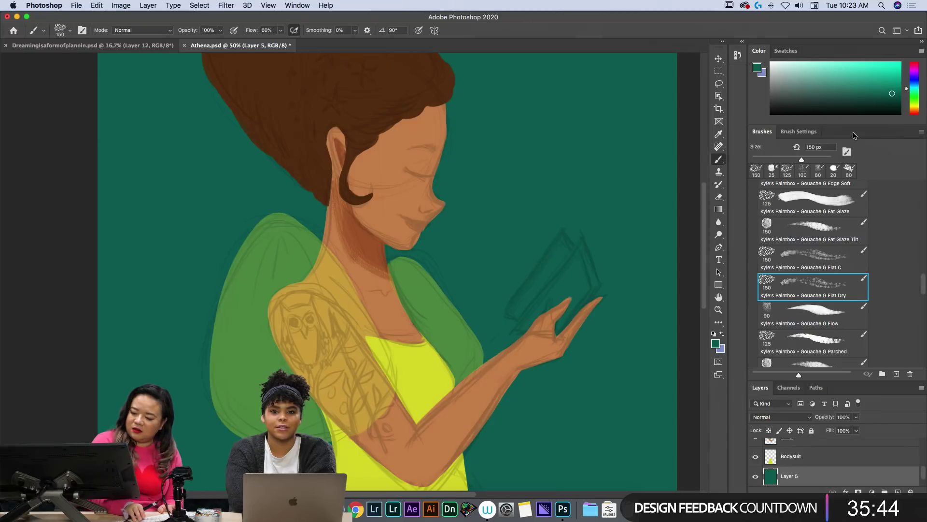
{"action": "key", "text": "super+minus"}
{"action": "key", "text": "super+minus"}
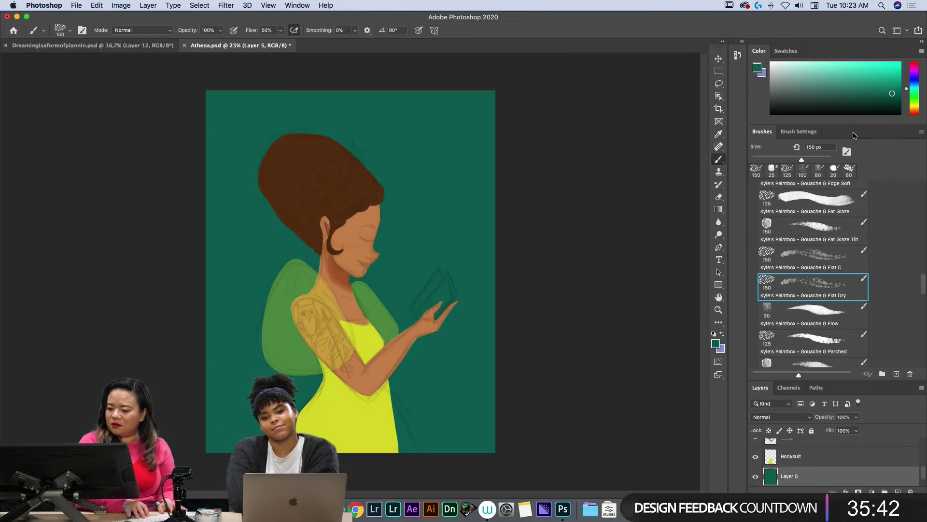
Darken the green background layer with Hue/Saturation, setting hue to 0, saturation to -16 and lightness to -26.
{"action": "key", "text": "super+u"}
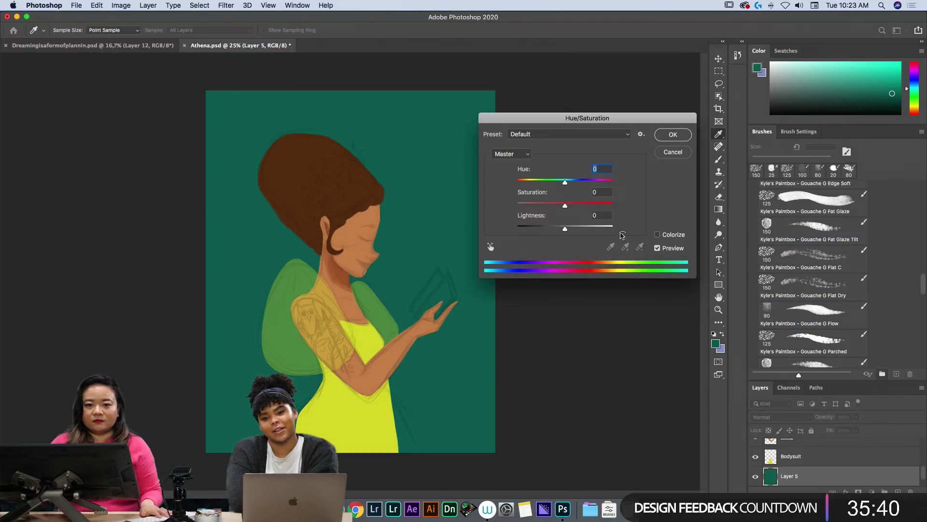
{"action": "left_click_drag", "start_coordinate": [564, 183], "coordinate": [574, 231]}
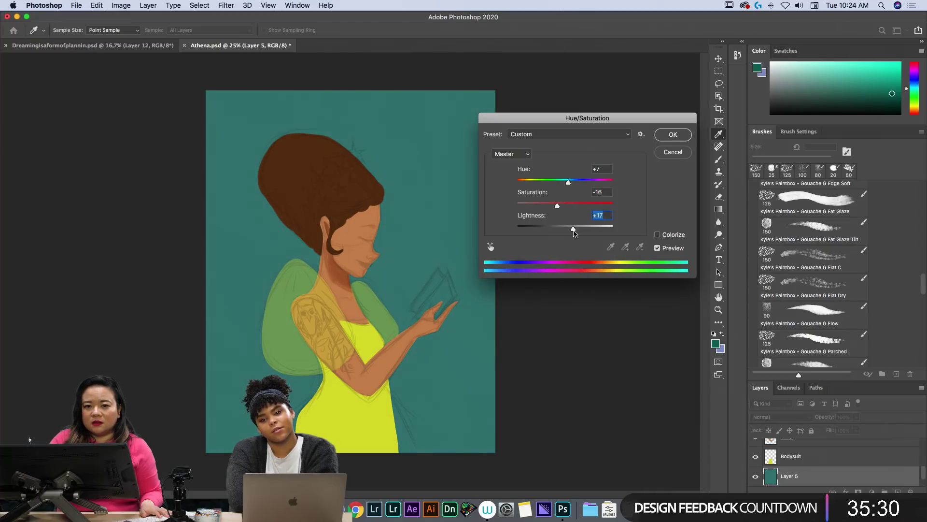
{"action": "left_click_drag", "start_coordinate": [573, 233], "coordinate": [560, 233]}
{"action": "left_click_drag", "start_coordinate": [569, 182], "coordinate": [564, 188]}
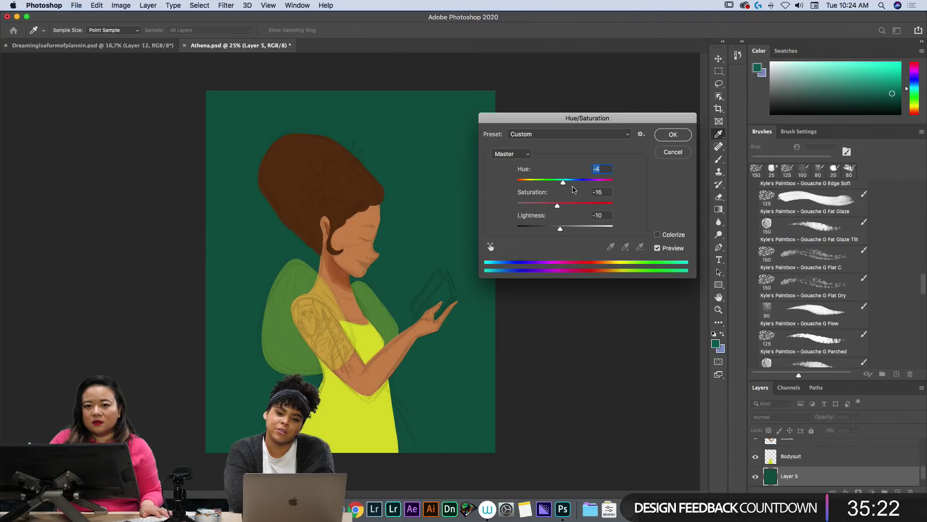
{"action": "left_click_drag", "start_coordinate": [563, 182], "coordinate": [571, 187]}
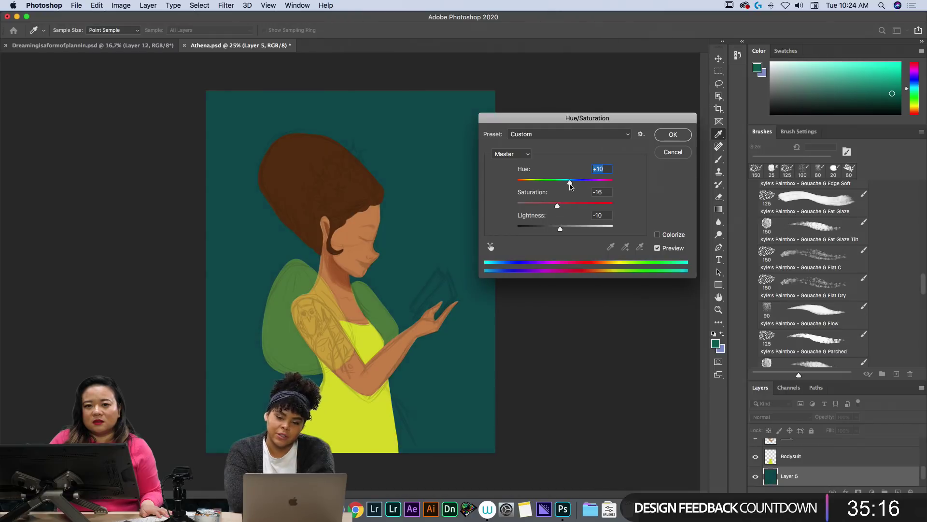
{"action": "left_click_drag", "start_coordinate": [570, 187], "coordinate": [571, 187]}
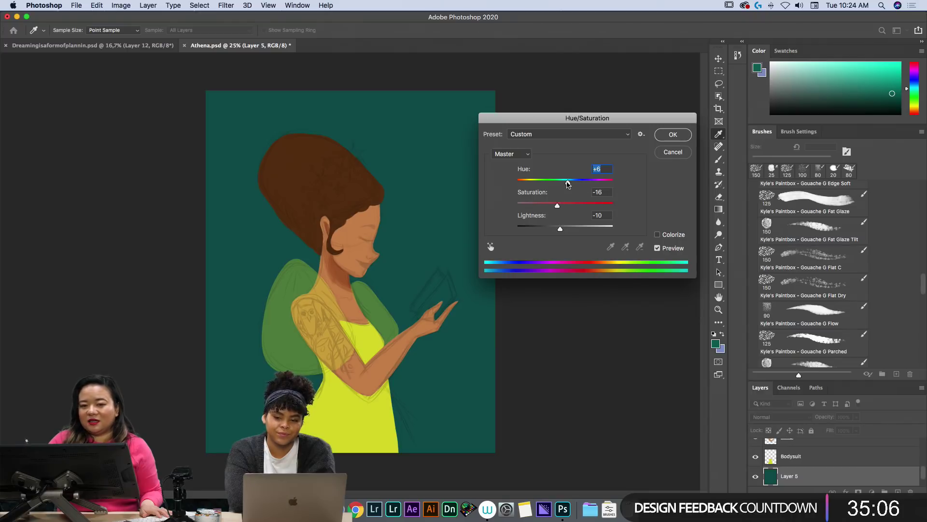
{"action": "mouse_move", "coordinate": [567, 183]}
{"action": "left_mouse_down"}
{"action": "mouse_move", "coordinate": [615, 187]}
{"action": "mouse_move", "coordinate": [515, 200]}
{"action": "mouse_move", "coordinate": [577, 195]}
{"action": "mouse_move", "coordinate": [566, 197]}
{"action": "left_mouse_up"}
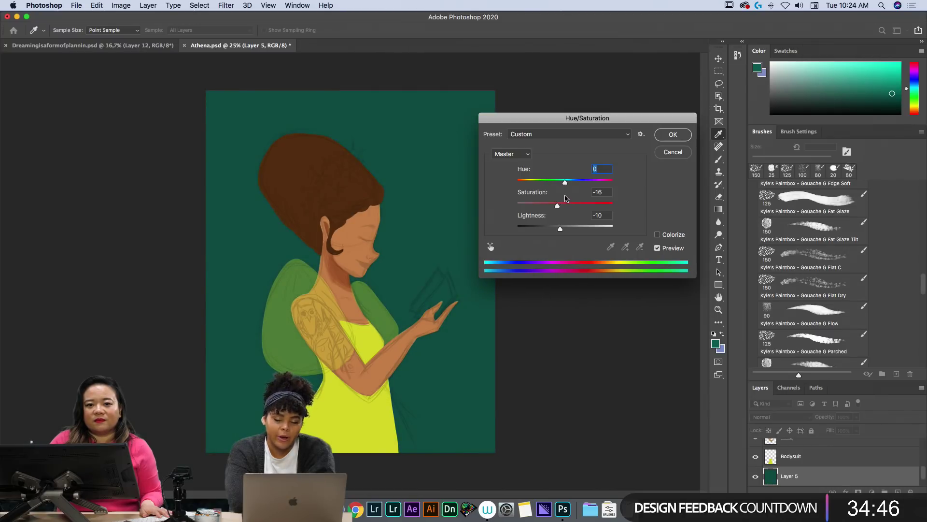
{"action": "left_click_drag", "start_coordinate": [560, 228], "coordinate": [553, 233]}
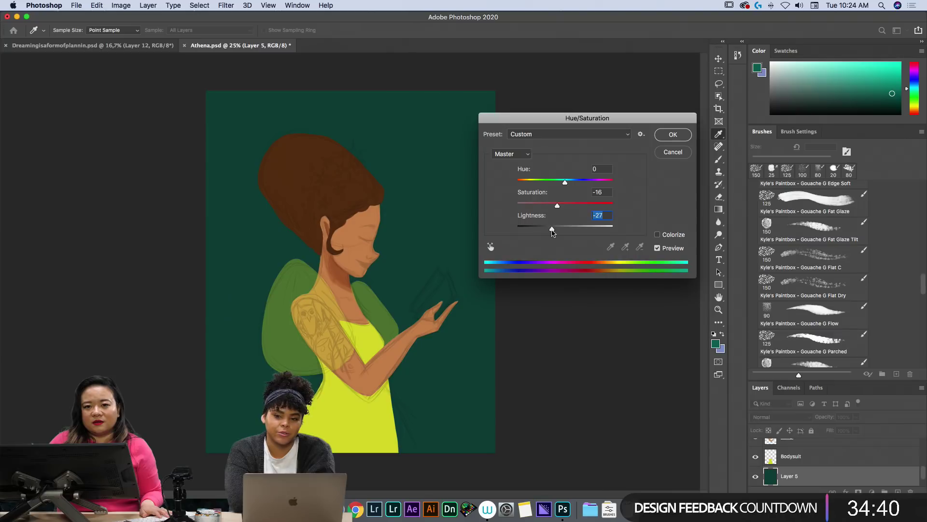
{"action": "left_click_drag", "start_coordinate": [553, 232], "coordinate": [554, 231]}
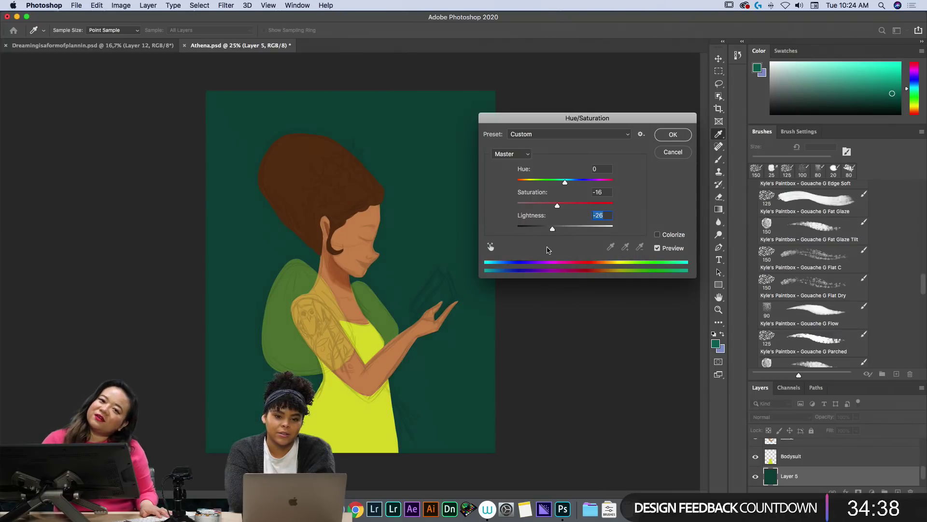
{"action": "left_click", "coordinate": [676, 134]}
{"action": "key", "text": "b"}
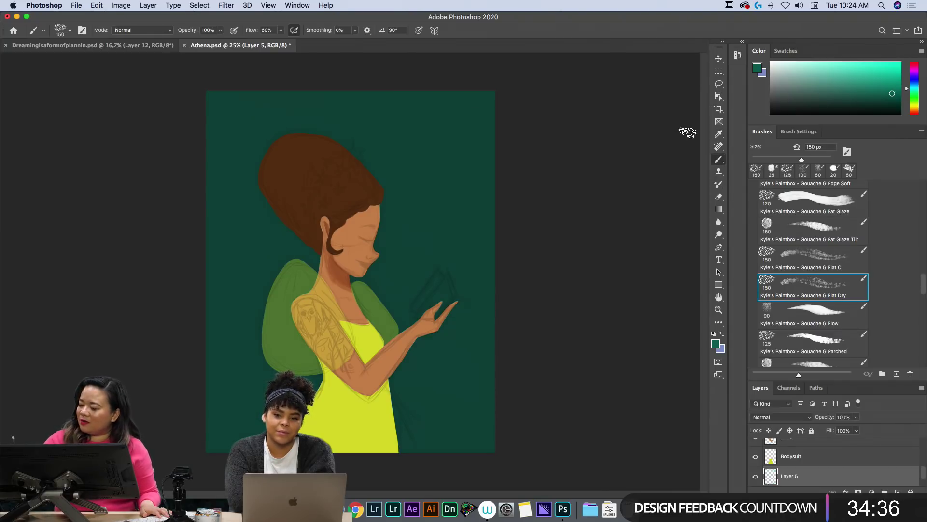
Colorize the hair on Layer 3 purple with Hue/Saturation, using hue 266, saturation 31 and lightness +44.
{"action": "scroll", "coordinate": [914, 465], "scroll_direction": "up", "scroll_amount": 3}
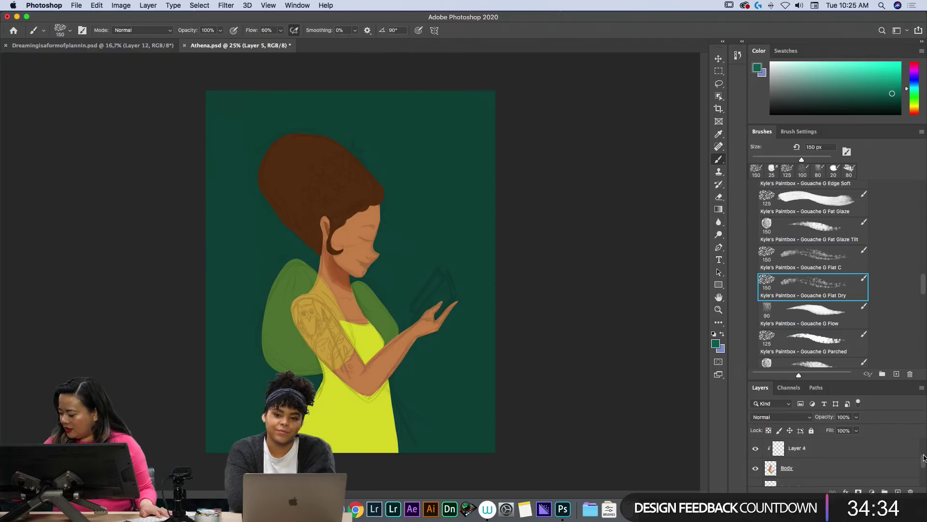
{"action": "left_click", "coordinate": [883, 476]}
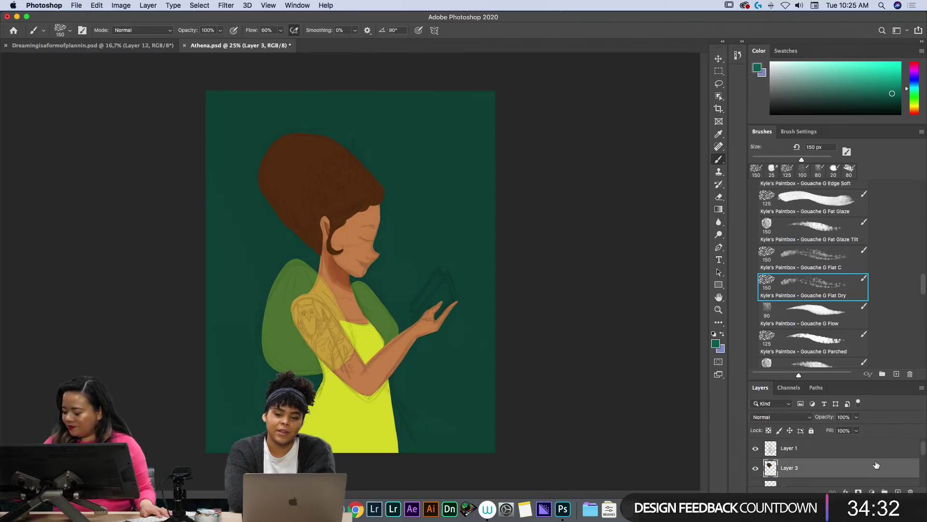
{"action": "key", "text": "ctrl+u"}
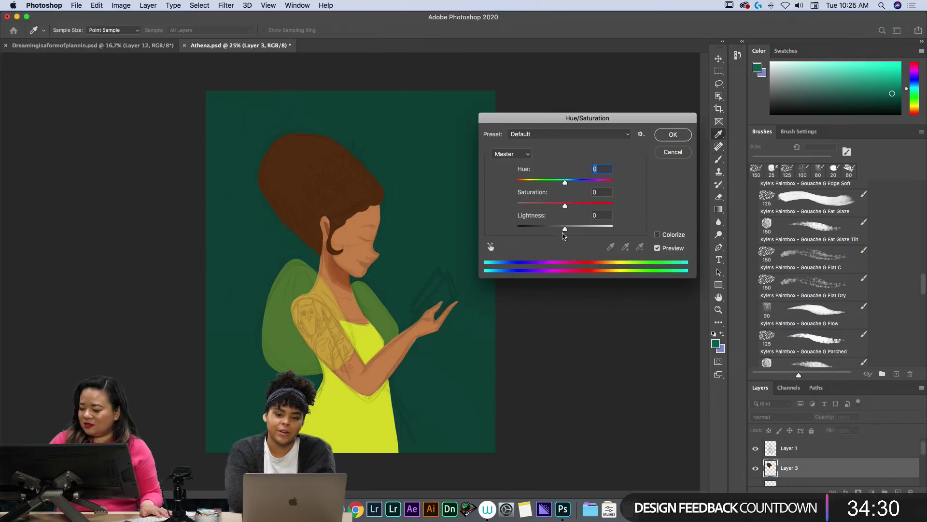
{"action": "left_click_drag", "start_coordinate": [565, 229], "coordinate": [602, 231]}
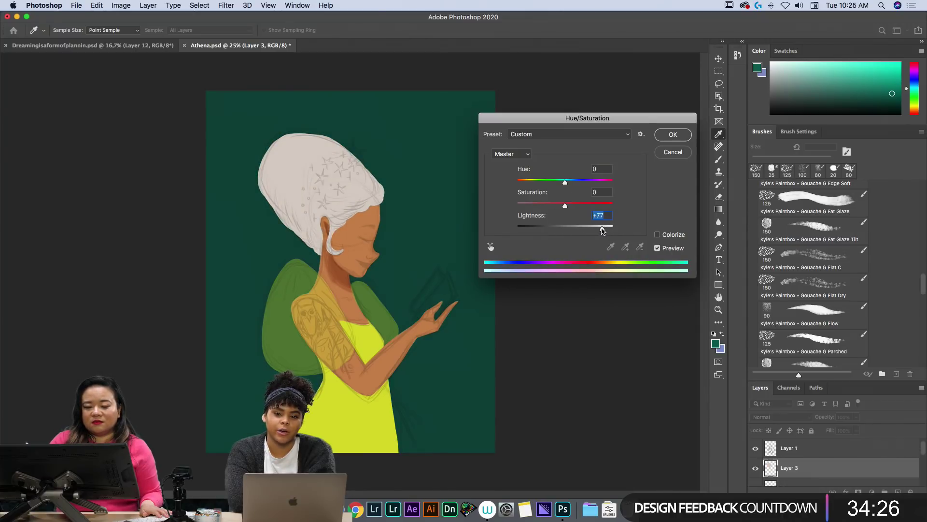
{"action": "left_click_drag", "start_coordinate": [565, 182], "coordinate": [572, 183]}
{"action": "left_click", "coordinate": [669, 234]}
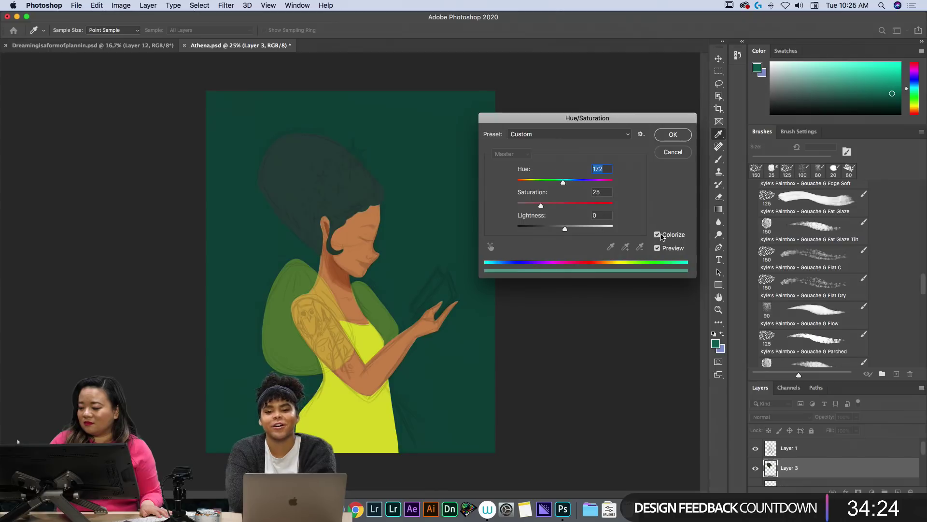
{"action": "left_click_drag", "start_coordinate": [568, 185], "coordinate": [600, 186]}
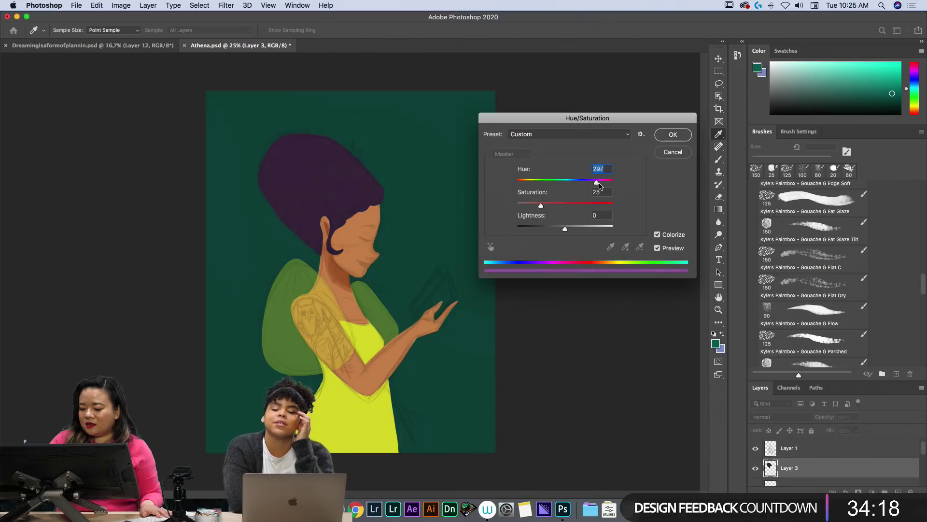
{"action": "left_click_drag", "start_coordinate": [542, 206], "coordinate": [546, 206]}
{"action": "left_click_drag", "start_coordinate": [603, 184], "coordinate": [600, 186]}
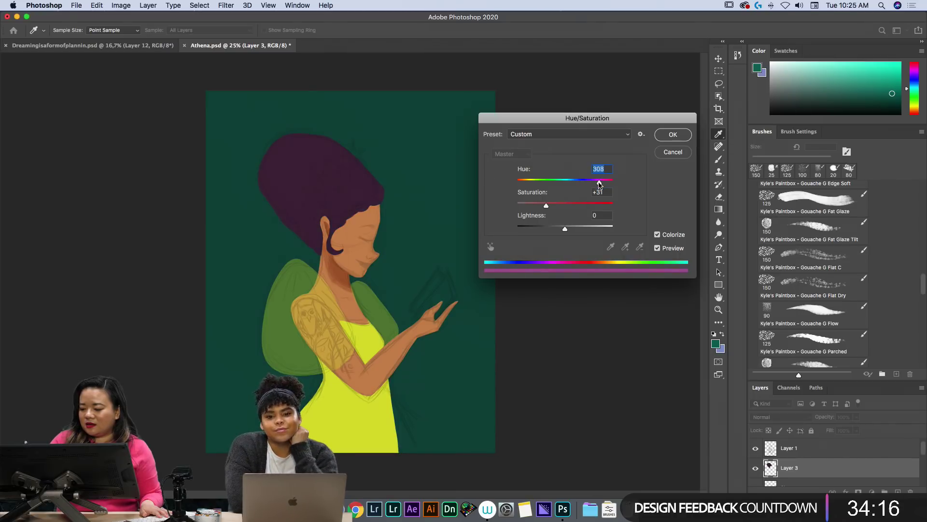
{"action": "left_click_drag", "start_coordinate": [565, 228], "coordinate": [589, 229]}
{"action": "left_click_drag", "start_coordinate": [597, 183], "coordinate": [593, 186]}
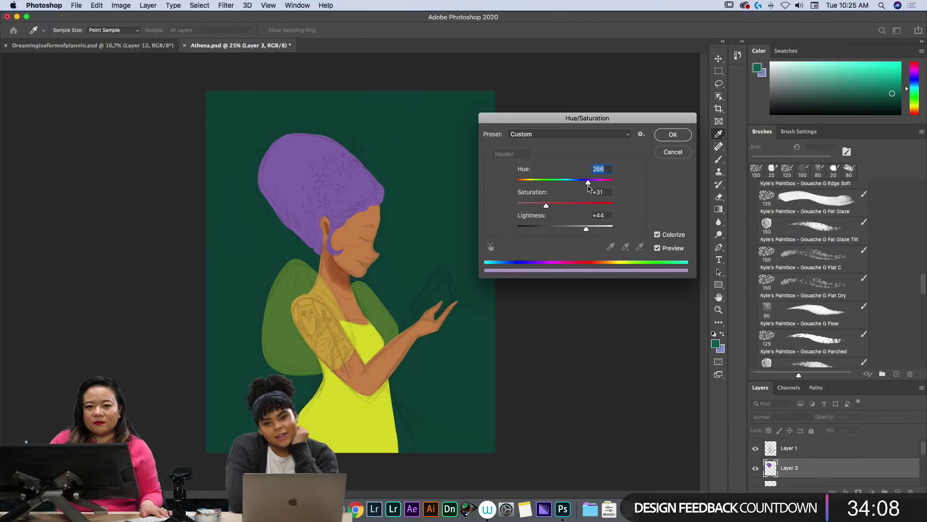
Lighten the hair to a pale lavender white with saturation 20 and lightness +91, and apply the adjustment.
{"action": "left_click_drag", "start_coordinate": [586, 229], "coordinate": [593, 230]}
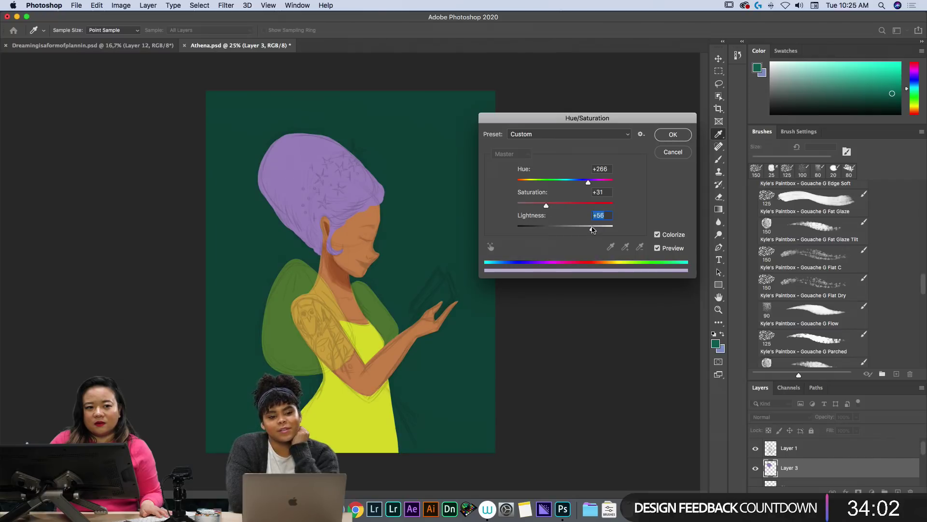
{"action": "left_click_drag", "start_coordinate": [593, 230], "coordinate": [608, 231]}
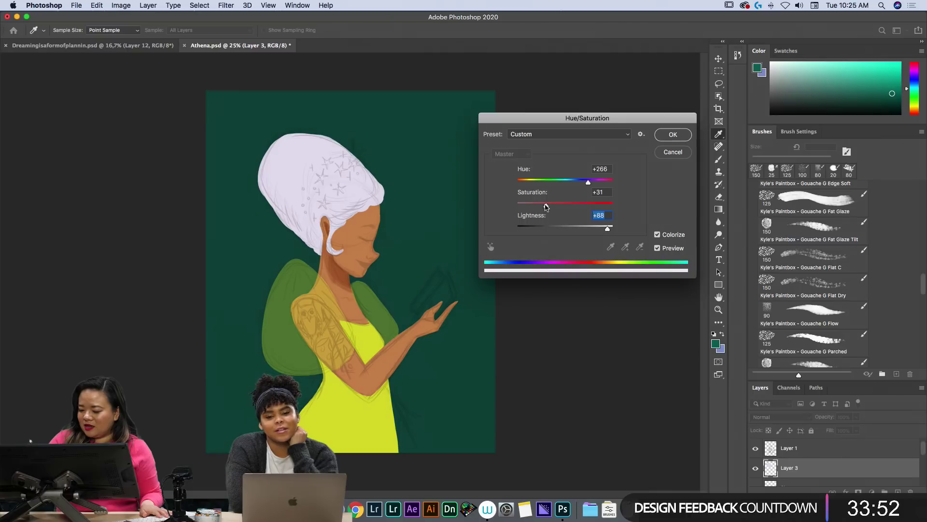
{"action": "left_click_drag", "start_coordinate": [547, 205], "coordinate": [537, 207]}
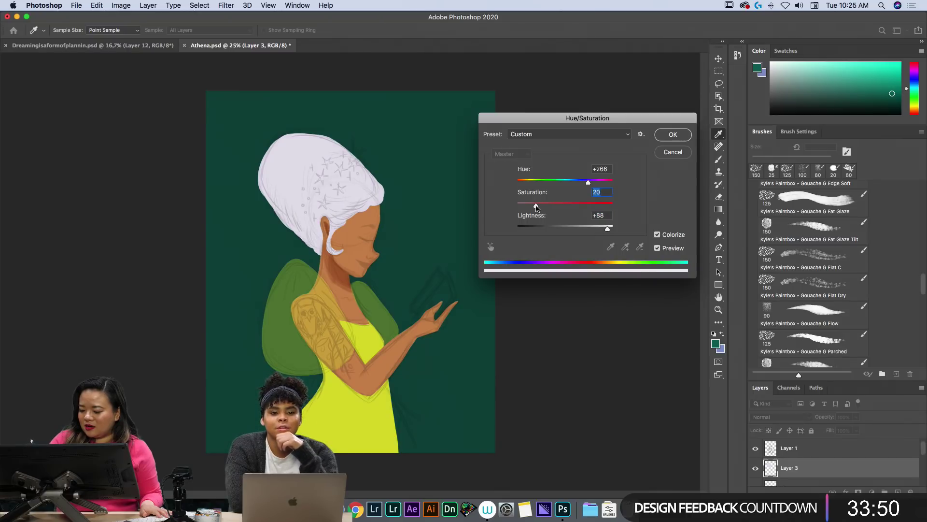
{"action": "left_click_drag", "start_coordinate": [588, 182], "coordinate": [589, 183]}
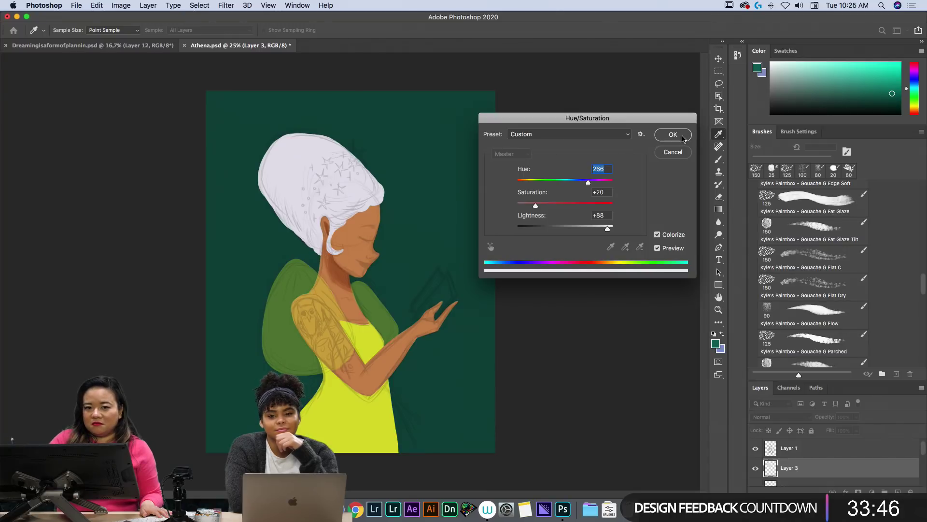
{"action": "left_click_drag", "start_coordinate": [607, 228], "coordinate": [606, 228]}
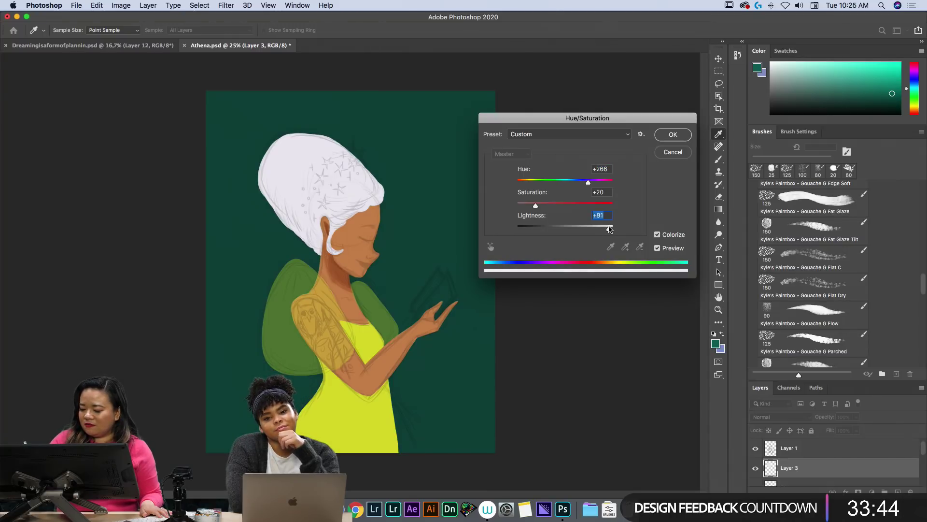
{"action": "left_click", "coordinate": [678, 135]}
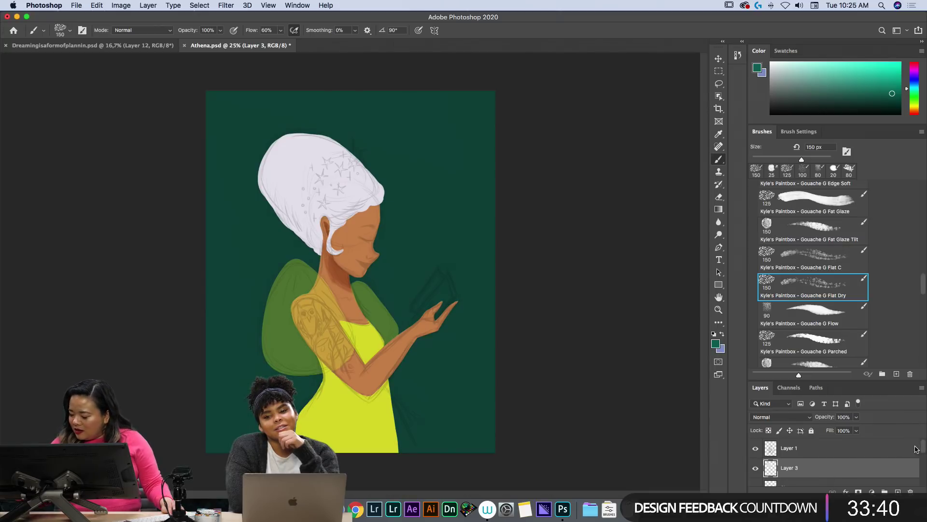
{"action": "mouse_move", "coordinate": [922, 453]}
{"action": "left_mouse_down"}
{"action": "mouse_move", "coordinate": [904, 473]}
{"action": "mouse_move", "coordinate": [916, 449]}
{"action": "mouse_move", "coordinate": [919, 461]}
{"action": "left_mouse_up"}
{"action": "left_click", "coordinate": [884, 458]}
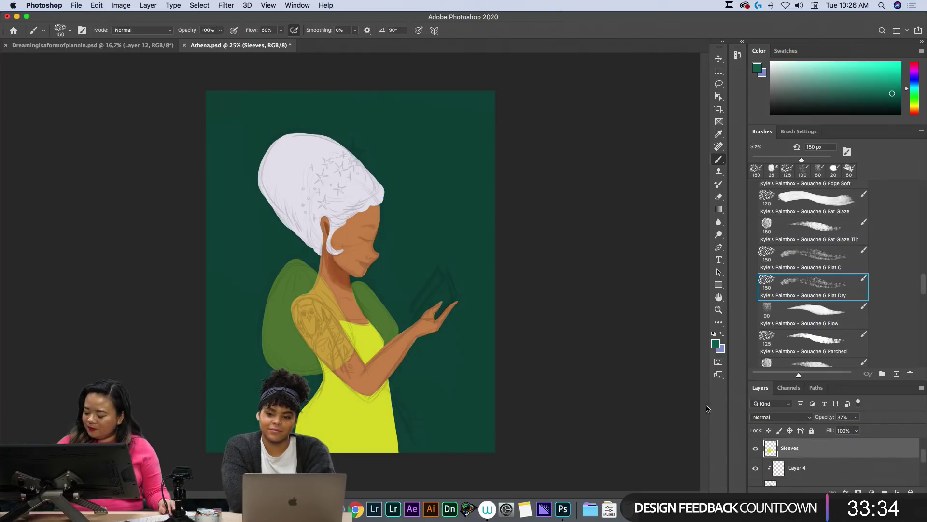
{"action": "key", "text": "e"}
{"action": "key", "text": "b"}
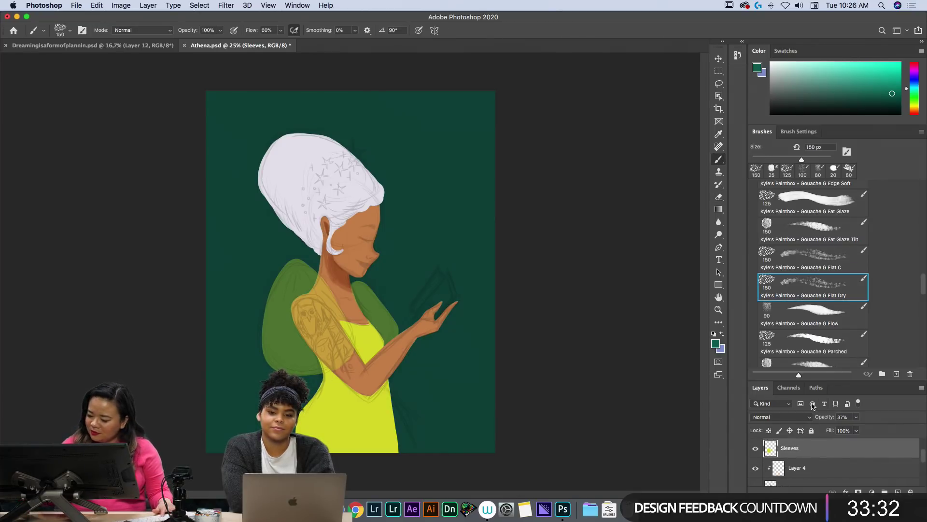
Select the skin shading layer, Layer 4, above Body and set its blend mode to Normal.
{"action": "left_click_drag", "start_coordinate": [922, 459], "coordinate": [920, 462]}
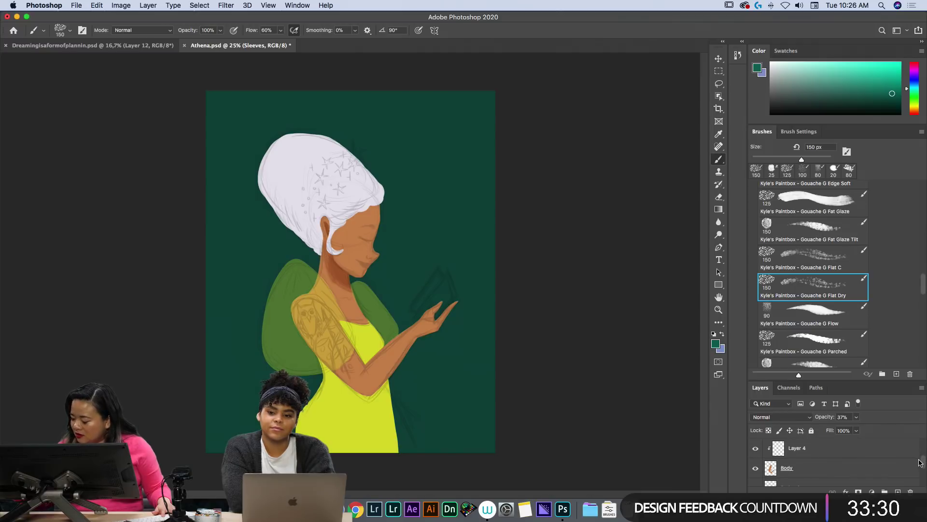
{"action": "left_click", "coordinate": [889, 455]}
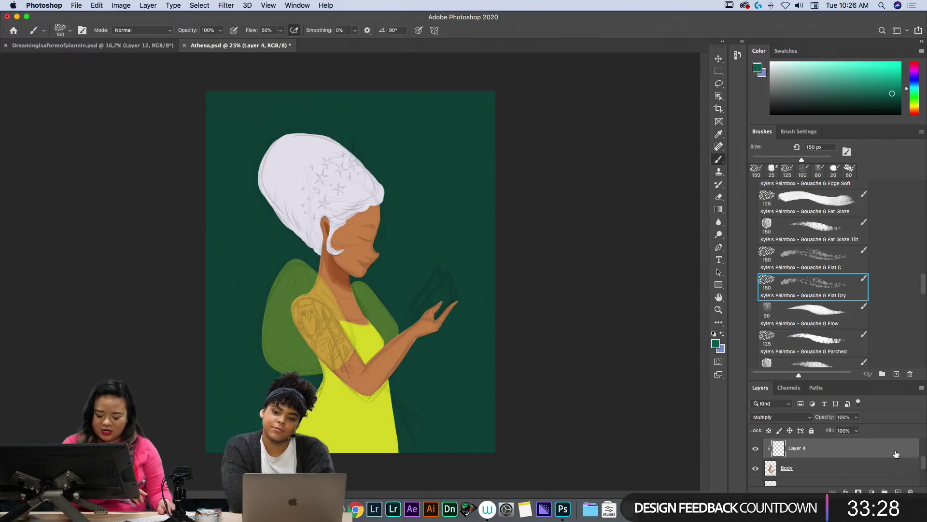
{"action": "key", "text": "super+plus"}
{"action": "key", "text": "super+plus"}
{"action": "key", "text": "super+plus"}
{"action": "key", "text": "space"}
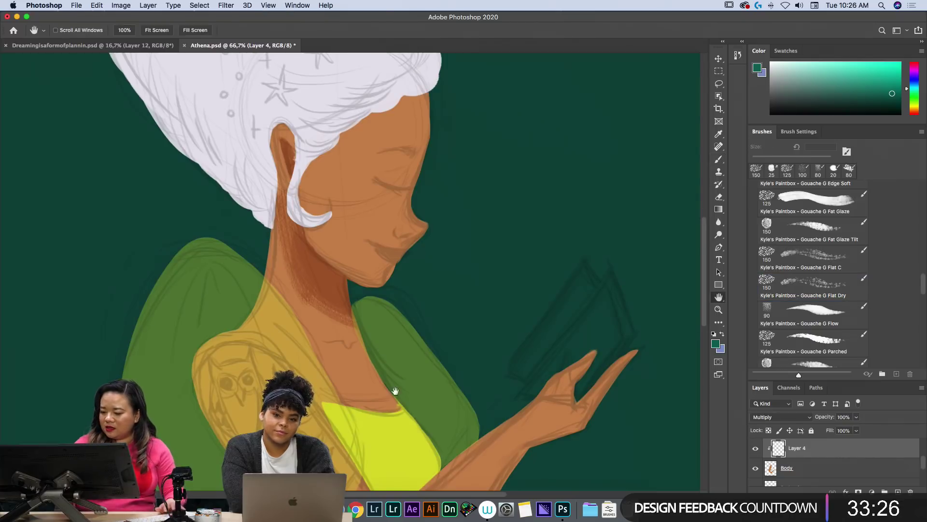
{"action": "left_click_drag", "start_coordinate": [408, 360], "coordinate": [410, 313]}
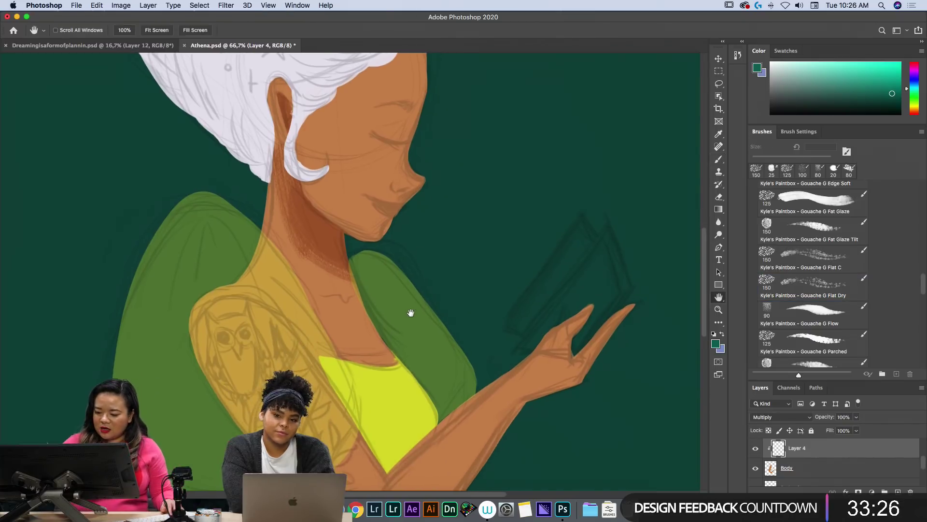
{"action": "left_click", "coordinate": [802, 465]}
{"action": "left_click", "coordinate": [805, 452]}
{"action": "left_click", "coordinate": [781, 417]}
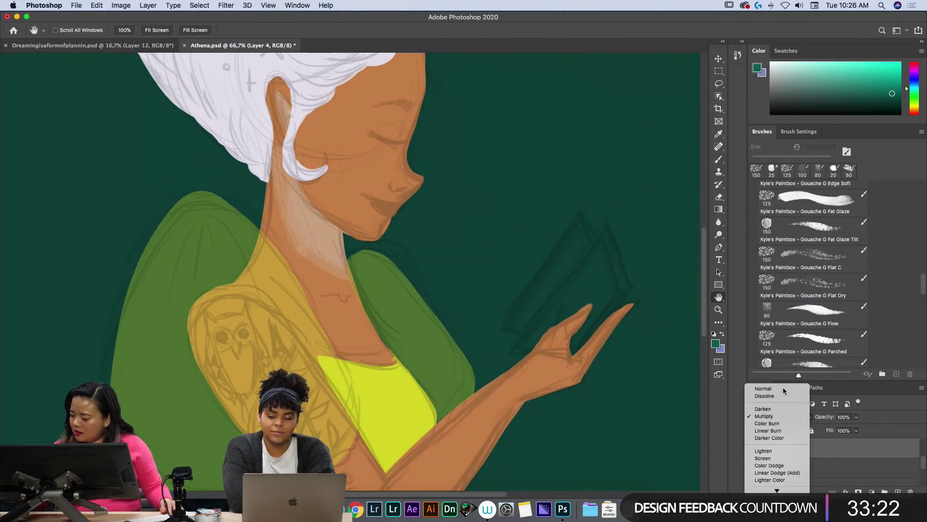
{"action": "left_click", "coordinate": [792, 389]}
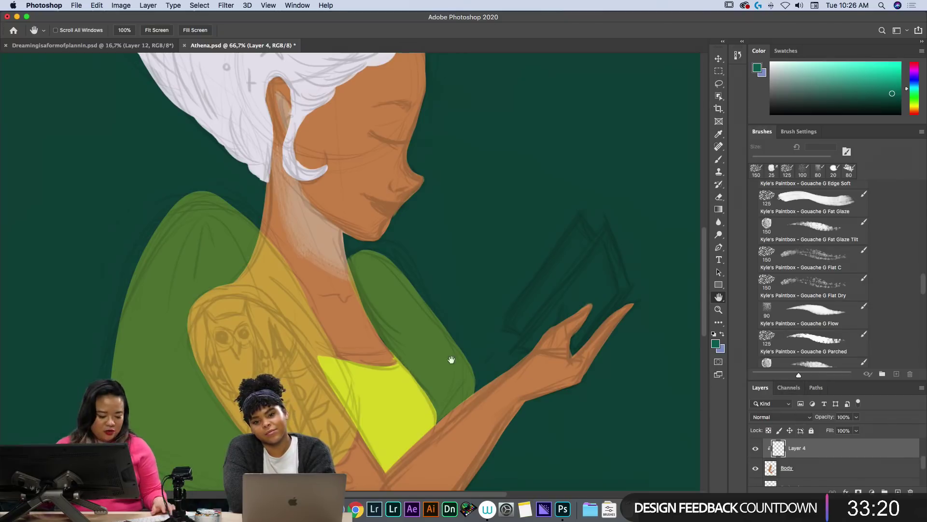
Sample the pale shading colour from the neck and set Layer 4 back to the Multiply blend mode.
{"action": "key", "text": "i"}
{"action": "left_click", "coordinate": [323, 230]}
{"action": "left_click", "coordinate": [790, 421]}
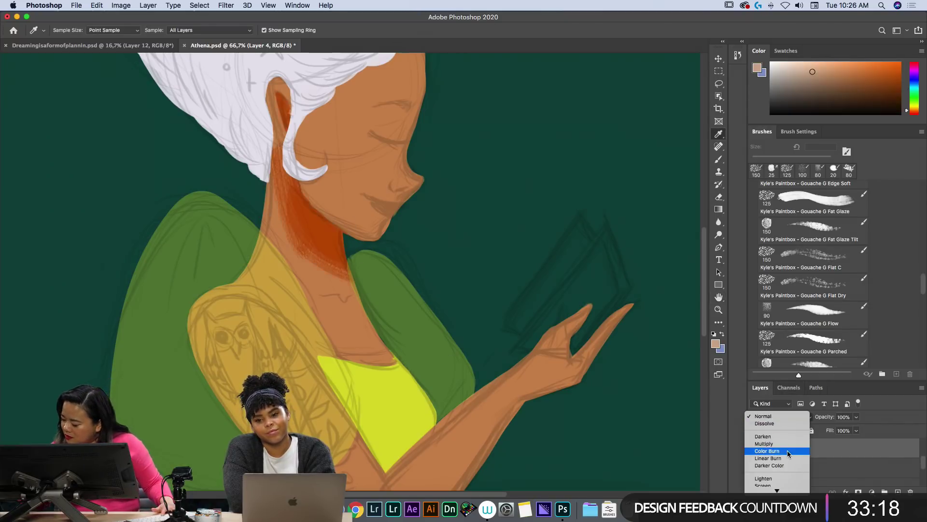
{"action": "left_click", "coordinate": [787, 446]}
{"action": "key", "text": "b"}
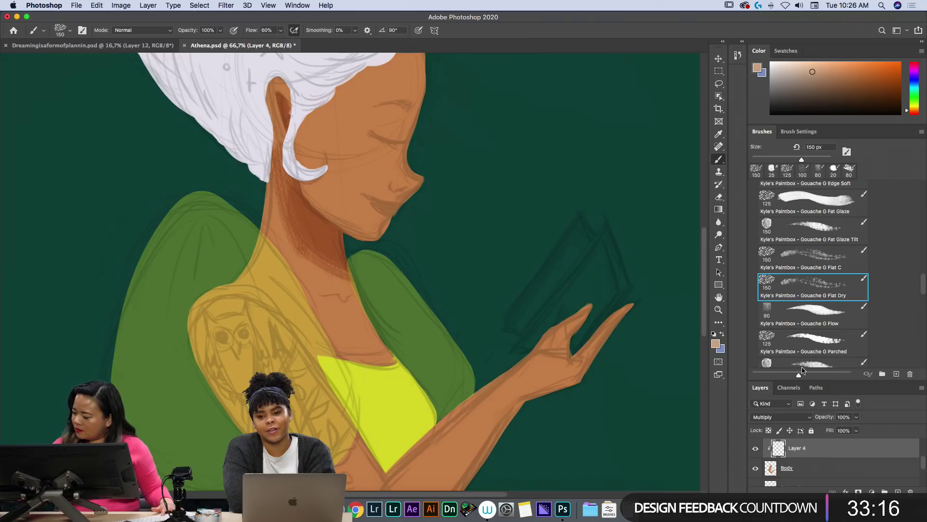
Shade under the nose and over the closed eyelid with the Gouache G Flat Dry brush at 60 px, cleaning up with the Eraser.
{"action": "key", "text": "h"}
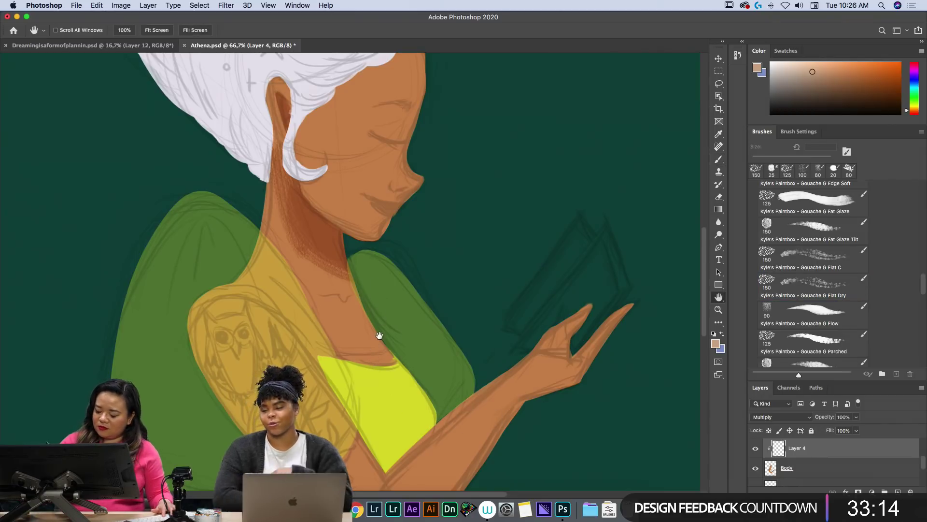
{"action": "key", "text": "b"}
{"action": "key", "text": "bracketleft"}
{"action": "key", "text": "bracketleft"}
{"action": "key", "text": "bracketleft"}
{"action": "key", "text": "bracketleft"}
{"action": "key", "text": "bracketleft"}
{"action": "key", "text": "bracketleft"}
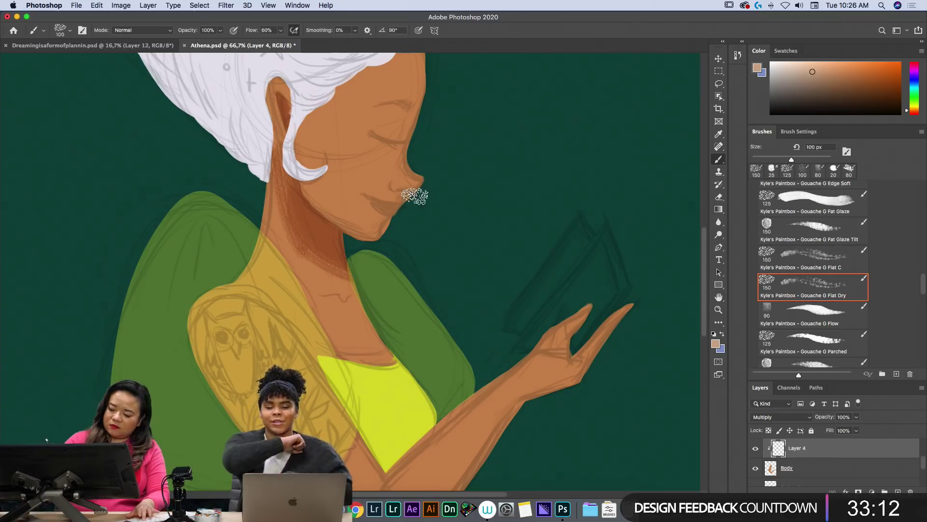
{"action": "left_click_drag", "start_coordinate": [400, 190], "coordinate": [427, 183]}
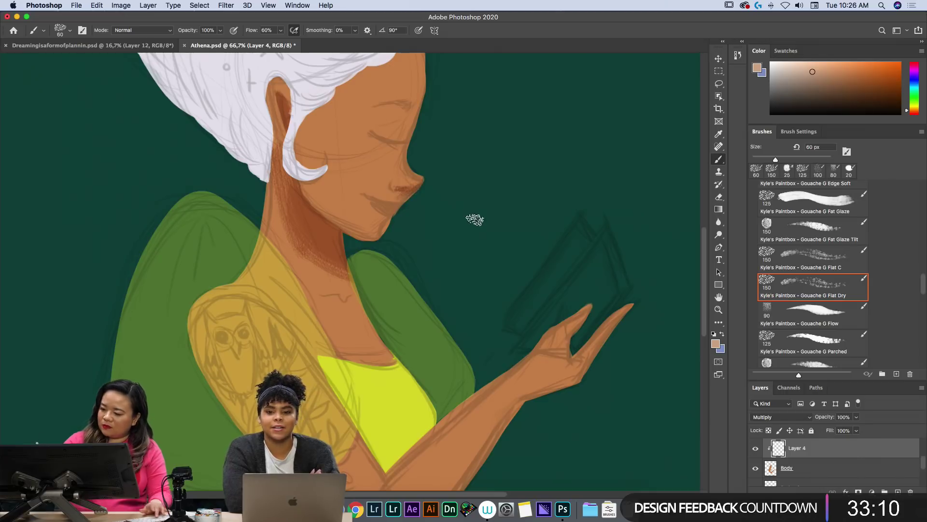
{"action": "mouse_move", "coordinate": [382, 133]}
{"action": "left_mouse_down"}
{"action": "mouse_move", "coordinate": [412, 123]}
{"action": "mouse_move", "coordinate": [411, 132]}
{"action": "mouse_move", "coordinate": [378, 126]}
{"action": "mouse_move", "coordinate": [414, 116]}
{"action": "mouse_move", "coordinate": [358, 130]}
{"action": "mouse_move", "coordinate": [416, 117]}
{"action": "mouse_move", "coordinate": [369, 132]}
{"action": "mouse_move", "coordinate": [406, 122]}
{"action": "mouse_move", "coordinate": [396, 137]}
{"action": "mouse_move", "coordinate": [376, 133]}
{"action": "mouse_move", "coordinate": [409, 126]}
{"action": "left_mouse_up"}
{"action": "key", "text": "e"}
{"action": "key", "text": "b"}
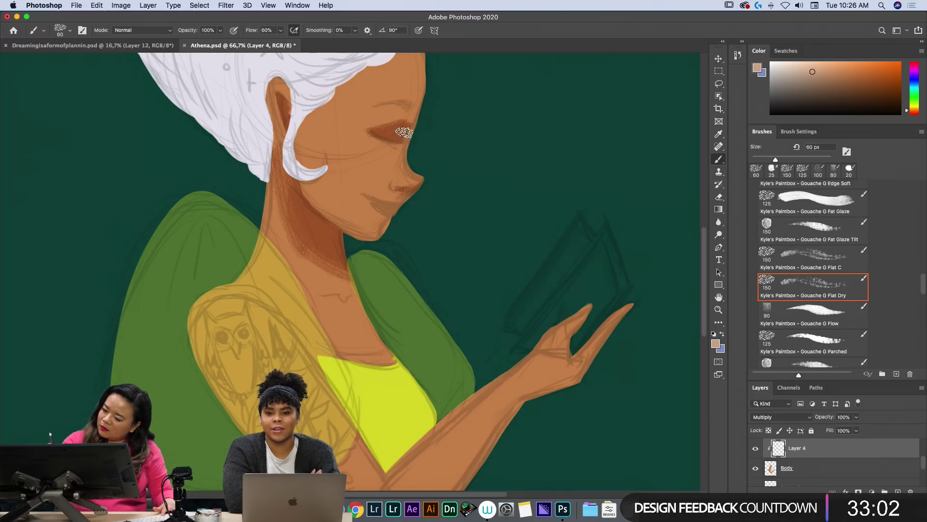
{"action": "key", "text": "e"}
Shade the outer edge of the tattooed arm from the shoulder to the elbow at 125 px, tidying it with the Eraser.
{"action": "key", "text": "h"}
{"action": "left_click_drag", "start_coordinate": [429, 294], "coordinate": [429, 197]}
{"action": "key", "text": "b"}
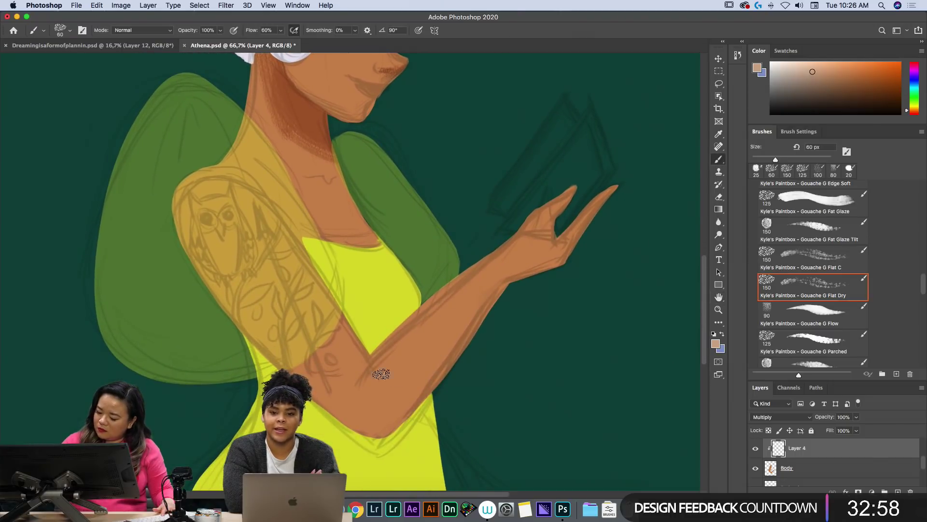
{"action": "key", "text": "bracketright"}
{"action": "key", "text": "bracketright"}
{"action": "key", "text": "bracketright"}
{"action": "key", "text": "bracketright"}
{"action": "key", "text": "bracketright"}
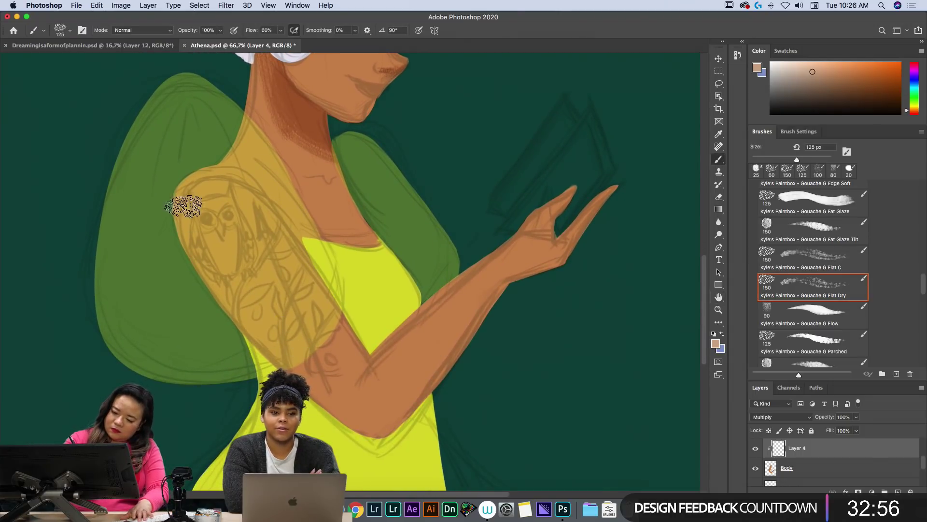
{"action": "mouse_move", "coordinate": [183, 199]}
{"action": "left_mouse_down"}
{"action": "mouse_move", "coordinate": [192, 245]}
{"action": "mouse_move", "coordinate": [355, 419]}
{"action": "left_mouse_up"}
{"action": "mouse_move", "coordinate": [190, 233]}
{"action": "left_mouse_down"}
{"action": "mouse_move", "coordinate": [239, 329]}
{"action": "mouse_move", "coordinate": [399, 437]}
{"action": "mouse_move", "coordinate": [458, 420]}
{"action": "left_mouse_up"}
{"action": "left_click_drag", "start_coordinate": [385, 433], "coordinate": [489, 360]}
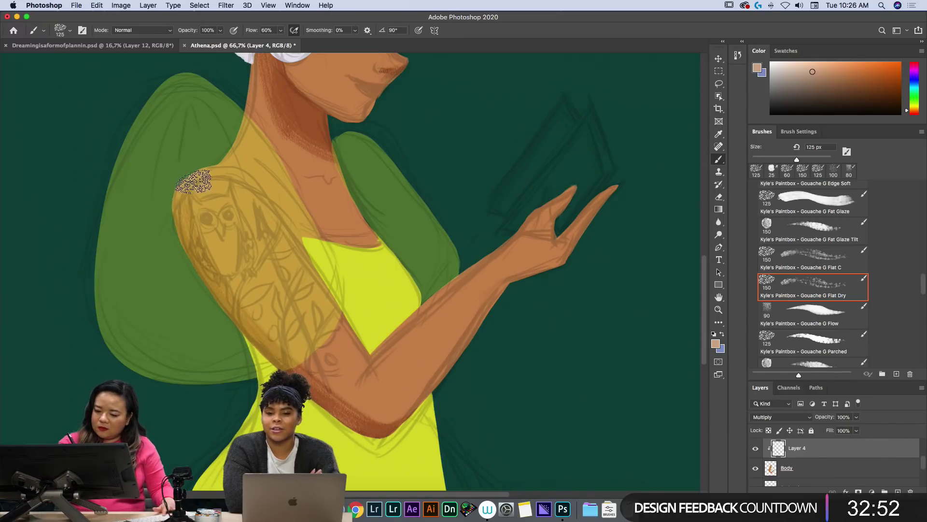
{"action": "key", "text": "e"}
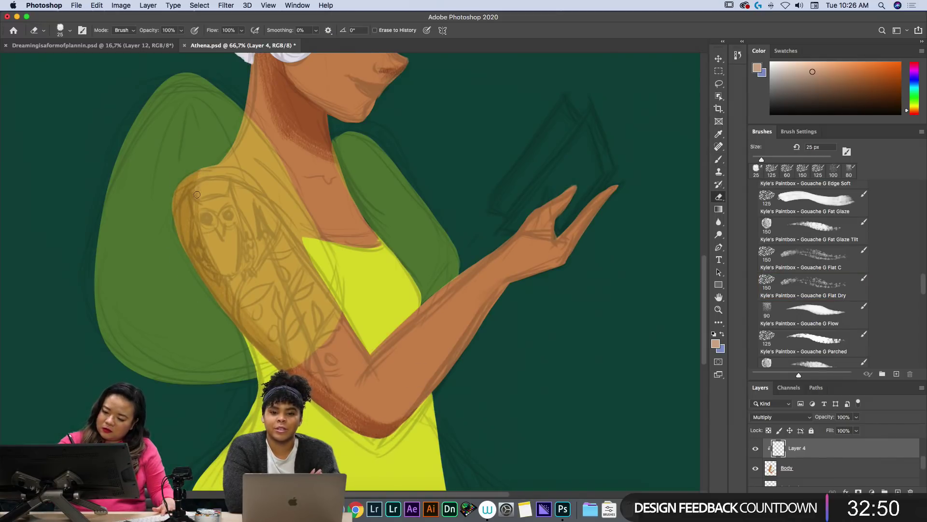
{"action": "key", "text": "b"}
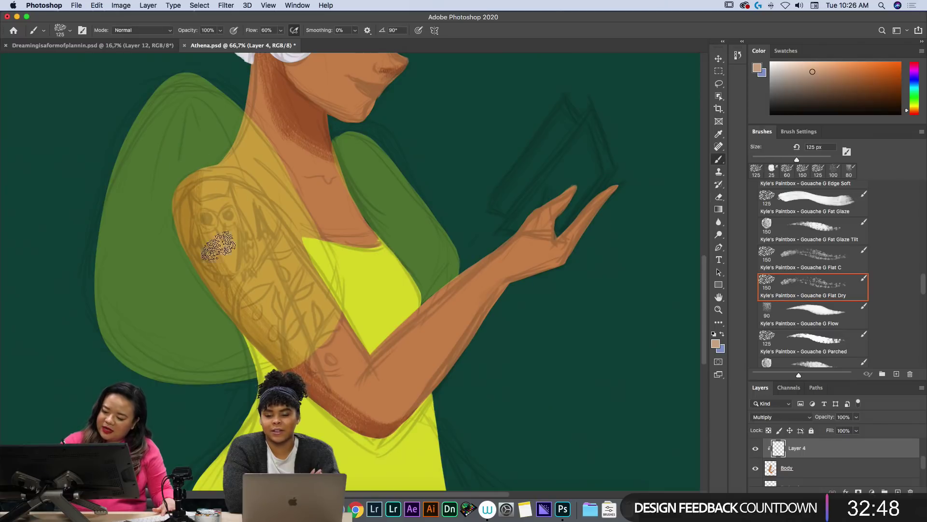
Shade the chest skin along the dress neckline with the brush reduced to 45 px, and clean up with the Eraser.
{"action": "key", "text": "bracketleft"}
{"action": "key", "text": "bracketleft"}
{"action": "key", "text": "bracketleft"}
{"action": "key", "text": "bracketleft"}
{"action": "key", "text": "bracketleft"}
{"action": "key", "text": "bracketleft"}
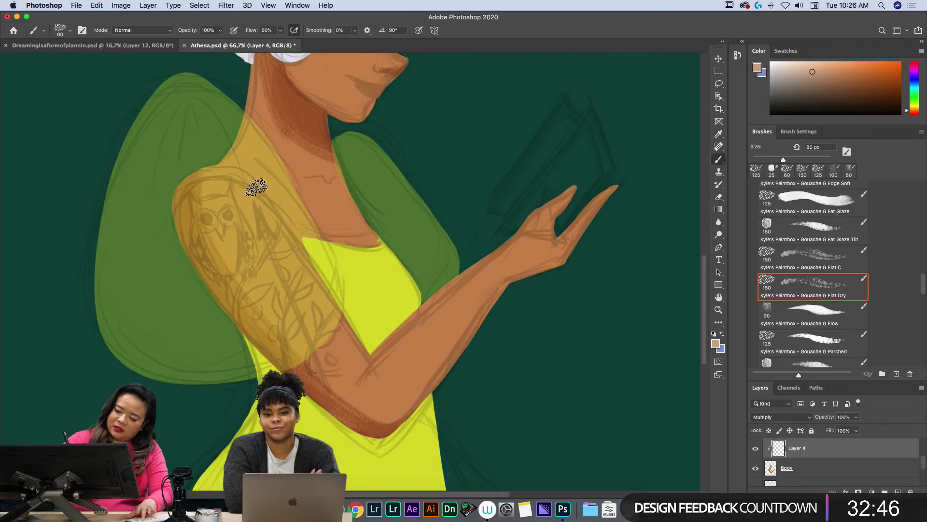
{"action": "key", "text": "bracketleft"}
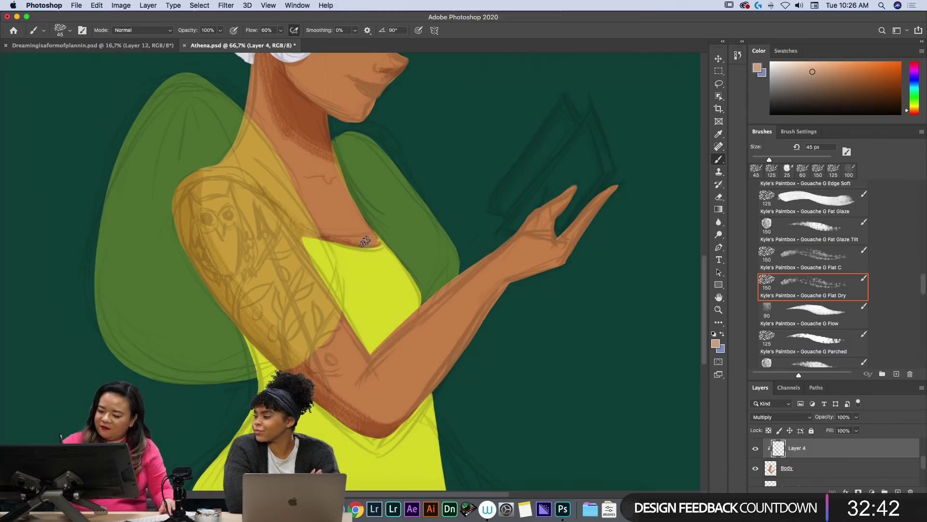
{"action": "key", "text": "e"}
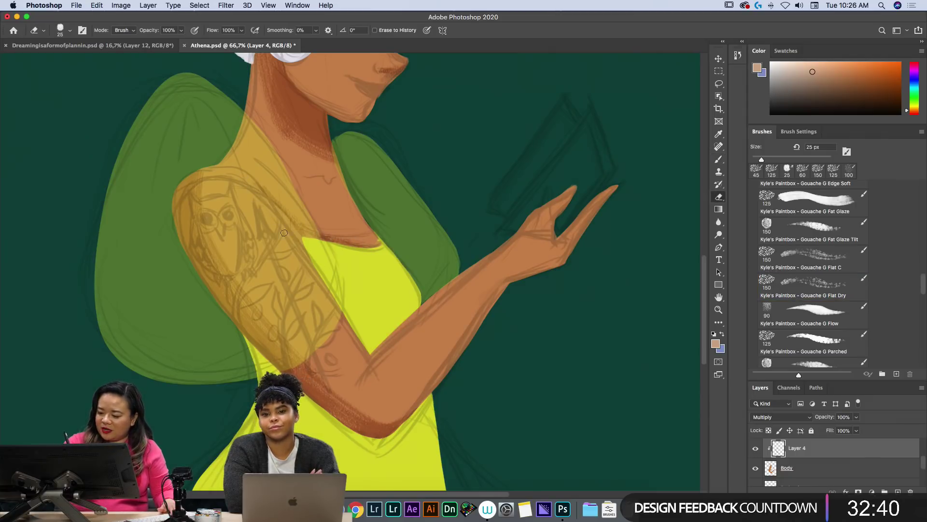
Shade the fingers and edge of the raised hand at 45 px, and trim the shading with the Eraser.
{"action": "key", "text": "b"}
{"action": "mouse_move", "coordinate": [575, 189]}
{"action": "left_mouse_down"}
{"action": "mouse_move", "coordinate": [553, 223]}
{"action": "mouse_move", "coordinate": [574, 191]}
{"action": "mouse_move", "coordinate": [554, 235]}
{"action": "mouse_move", "coordinate": [577, 188]}
{"action": "mouse_move", "coordinate": [575, 231]}
{"action": "mouse_move", "coordinate": [540, 275]}
{"action": "mouse_move", "coordinate": [621, 183]}
{"action": "mouse_move", "coordinate": [567, 257]}
{"action": "mouse_move", "coordinate": [618, 187]}
{"action": "left_mouse_up"}
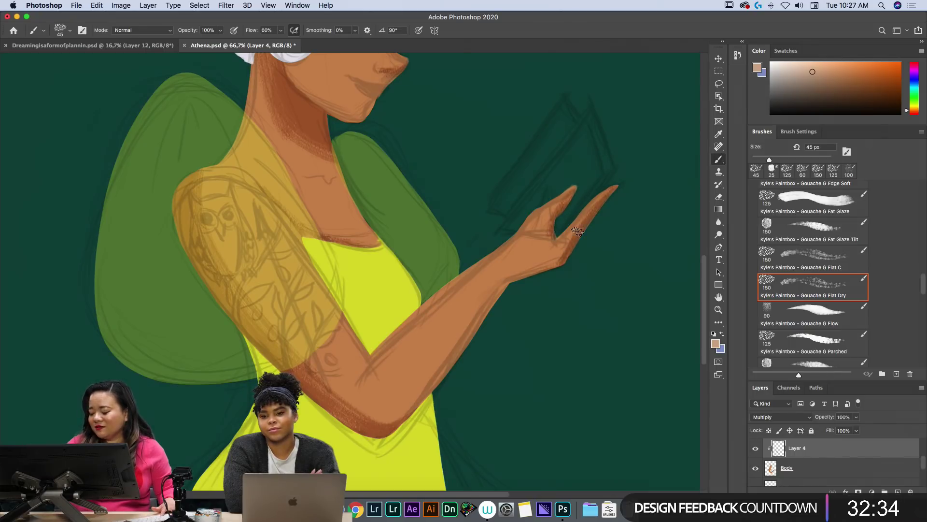
{"action": "key", "text": "e"}
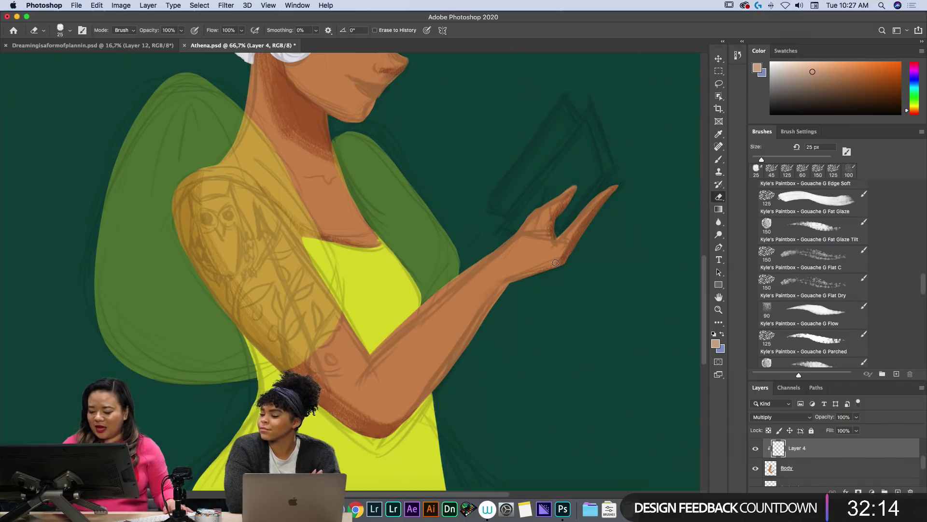
{"action": "key", "text": "b"}
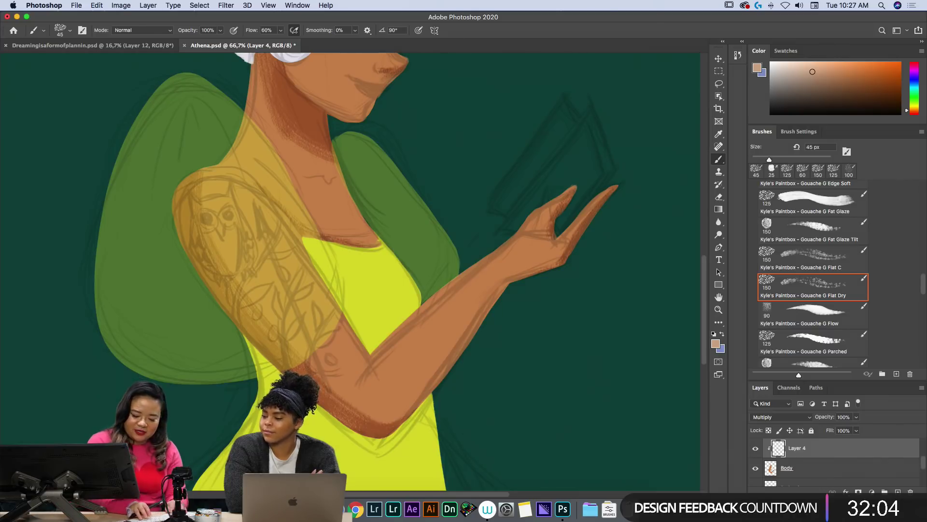
Sample the chest skin colour and add a new layer above Layer 4, clipped to the body.
{"action": "key", "text": "super+minus"}
{"action": "key", "text": "super+minus"}
{"action": "key", "text": "super+plus"}
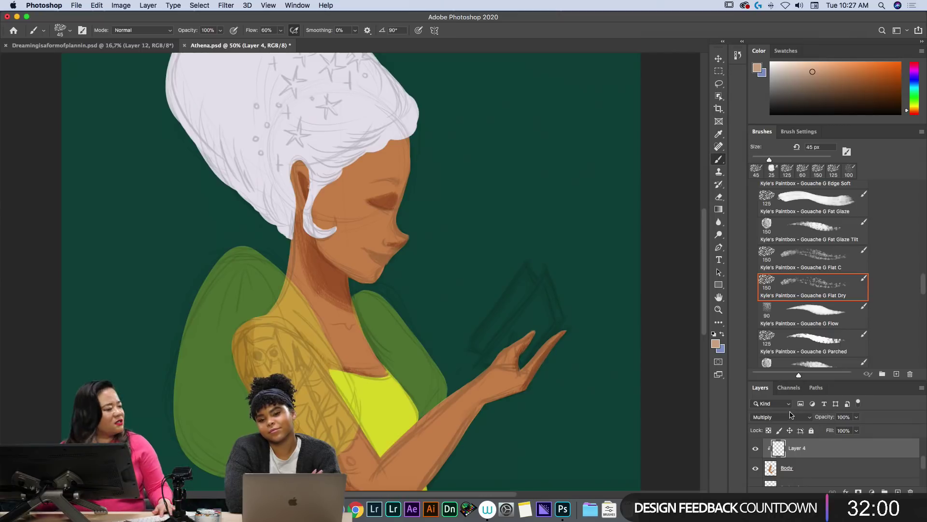
{"action": "key", "text": "i"}
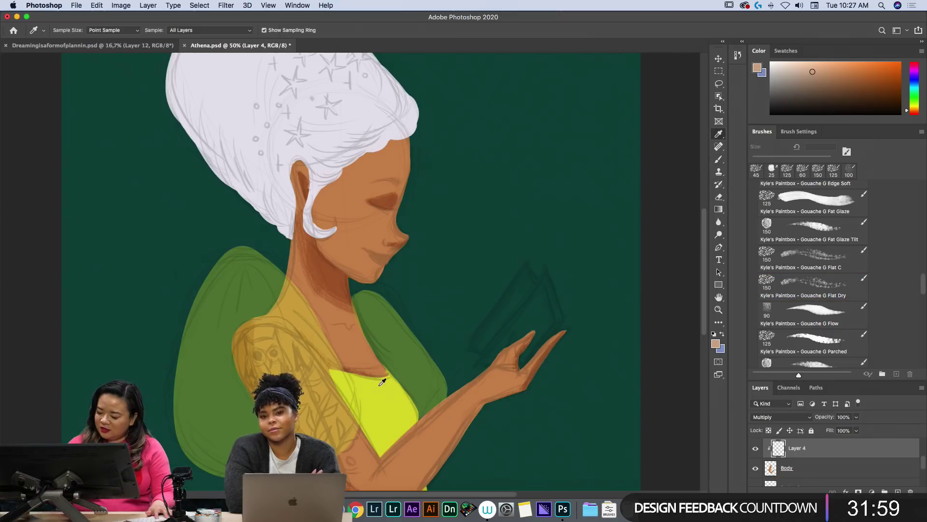
{"action": "left_click", "coordinate": [361, 343]}
{"action": "left_click", "coordinate": [897, 490]}
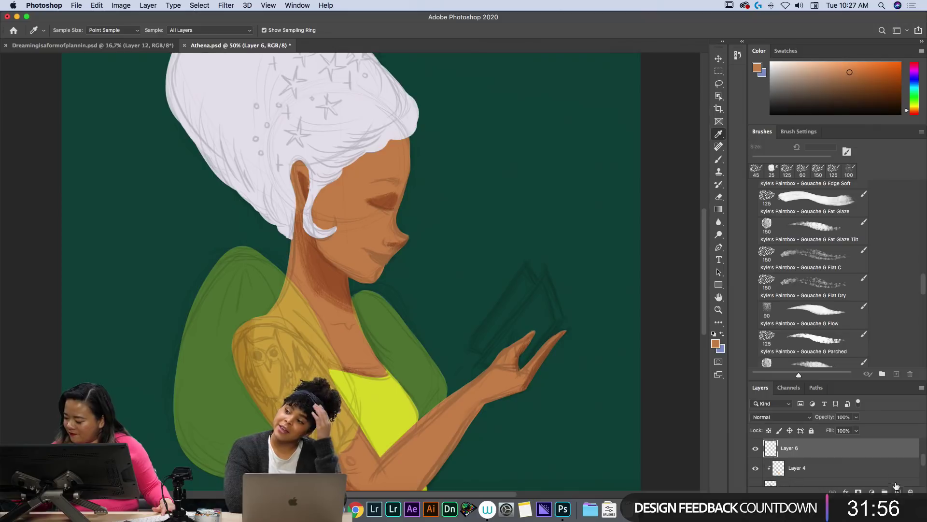
{"action": "left_click", "coordinate": [921, 387]}
{"action": "left_click", "coordinate": [860, 383]}
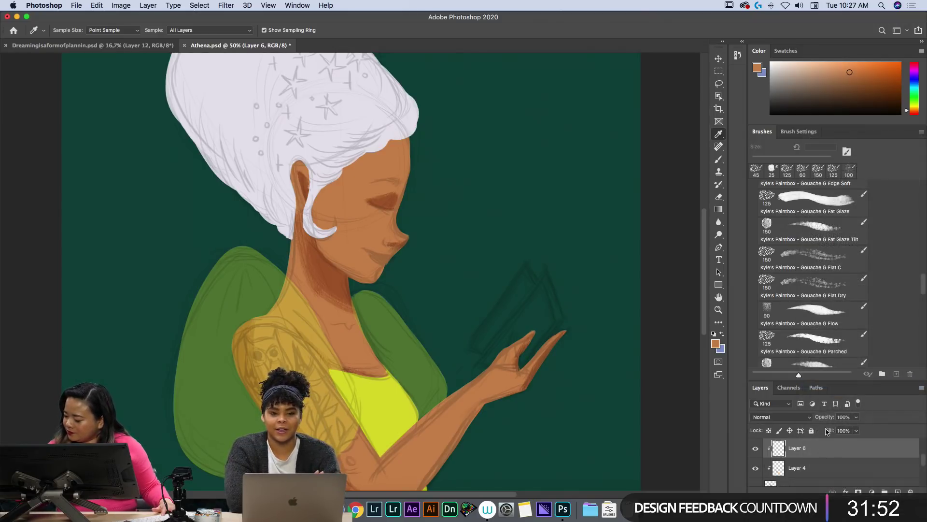
Choose Kyle's Inkbox - Mr. Natural Brush and set the foreground colour to a dark reddish brown.
{"action": "left_click", "coordinate": [814, 284]}
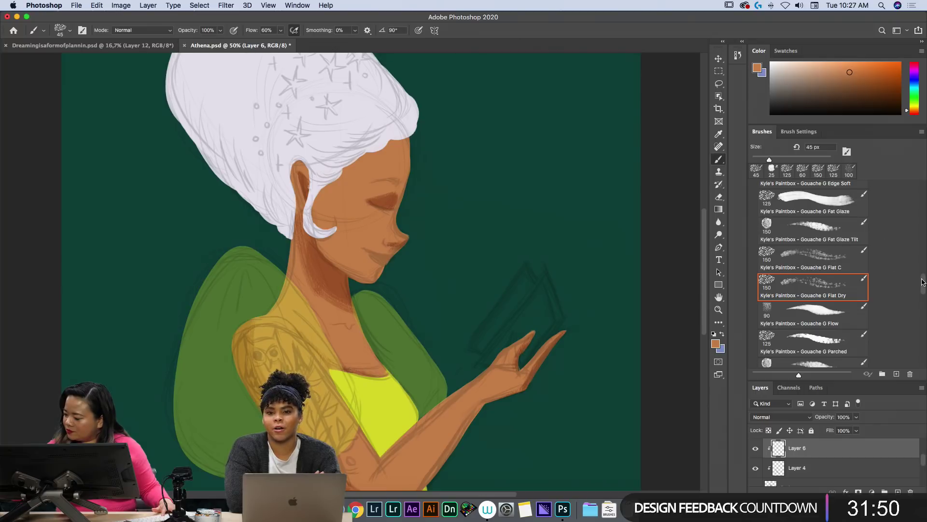
{"action": "left_click_drag", "start_coordinate": [923, 282], "coordinate": [924, 188]}
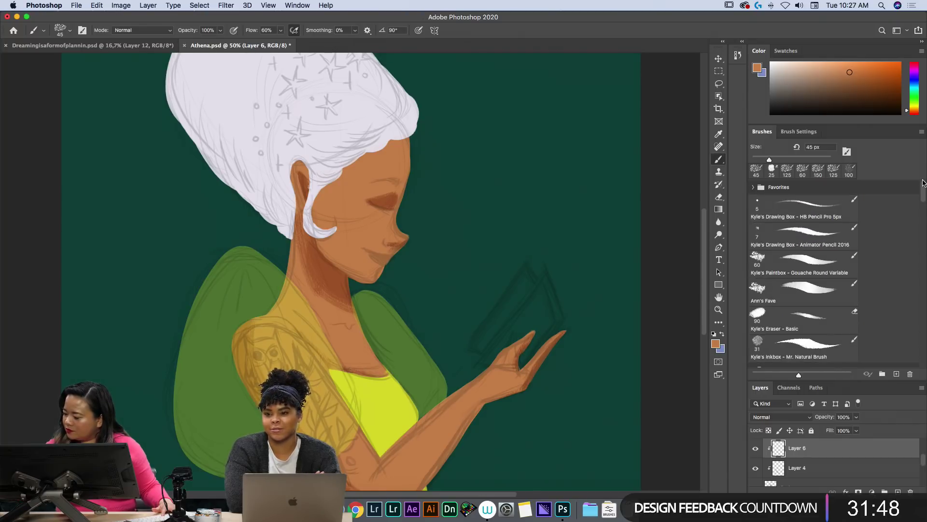
{"action": "left_click", "coordinate": [804, 348]}
{"action": "left_click", "coordinate": [715, 344]}
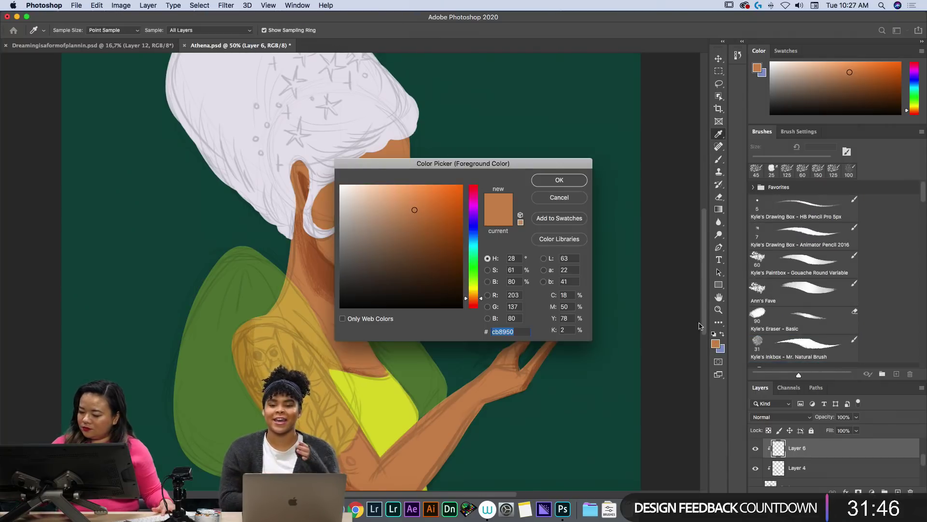
{"action": "left_click", "coordinate": [328, 263]}
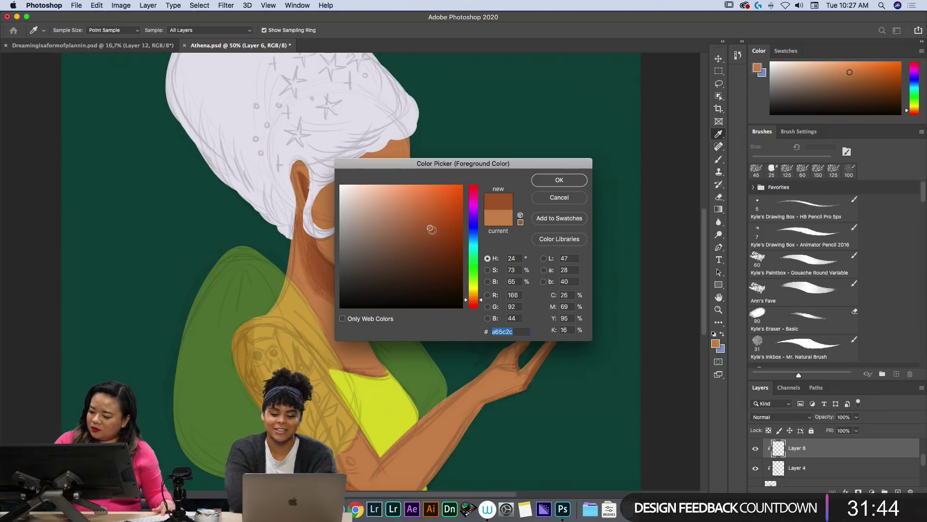
{"action": "left_click", "coordinate": [432, 243]}
{"action": "left_click", "coordinate": [559, 180]}
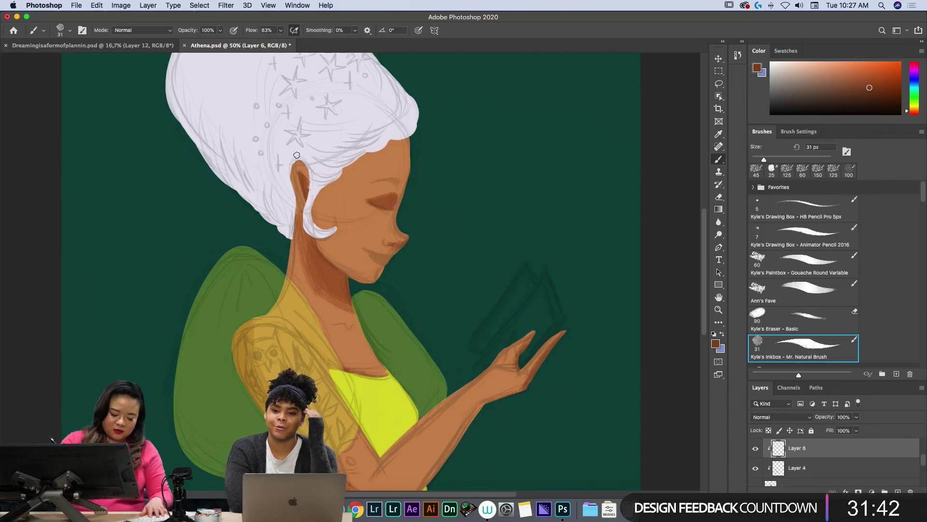
Draw thin dark brown detail lines on the ear, nostril, collarbone and neck with the brush at 15 px.
{"action": "key", "text": "bracketleft"}
{"action": "key", "text": "bracketleft"}
{"action": "key", "text": "bracketleft"}
{"action": "key", "text": "bracketleft"}
{"action": "left_click_drag", "start_coordinate": [303, 176], "coordinate": [309, 184]}
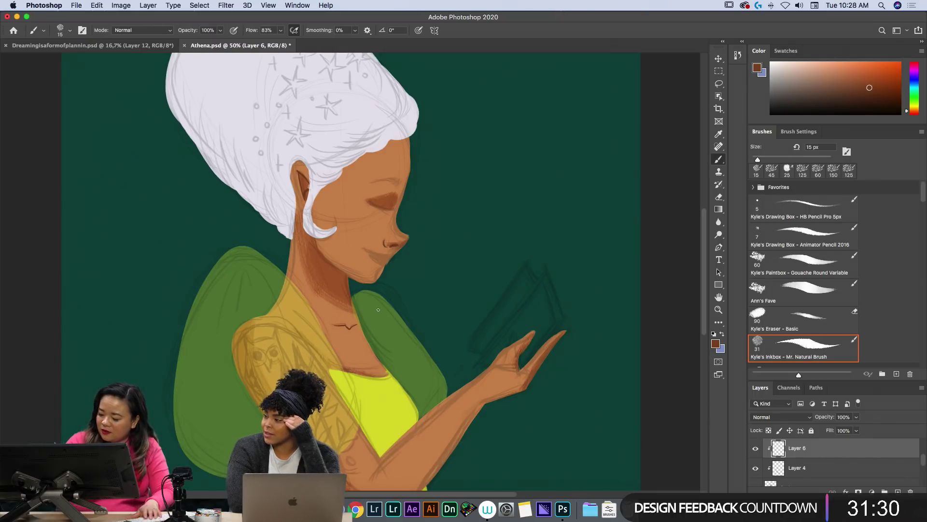
{"action": "key", "text": "super+z"}
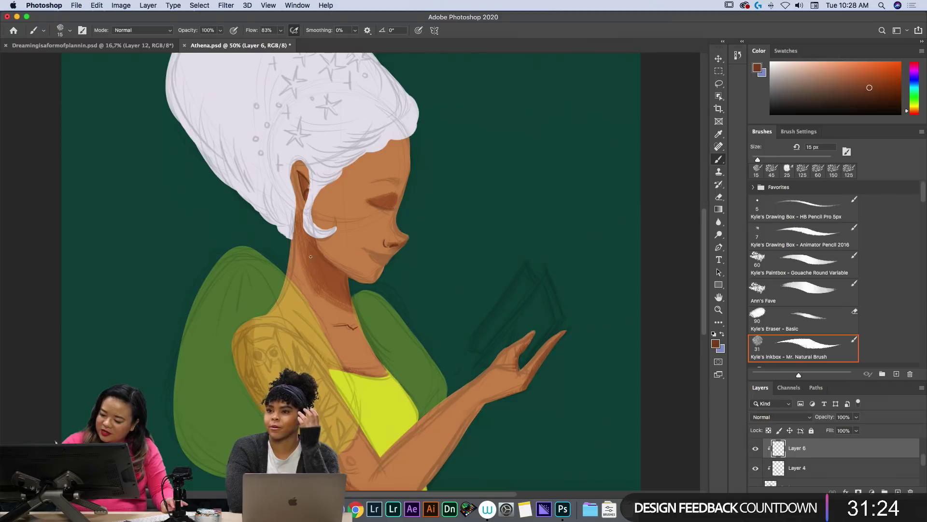
{"action": "left_click_drag", "start_coordinate": [318, 261], "coordinate": [334, 307]}
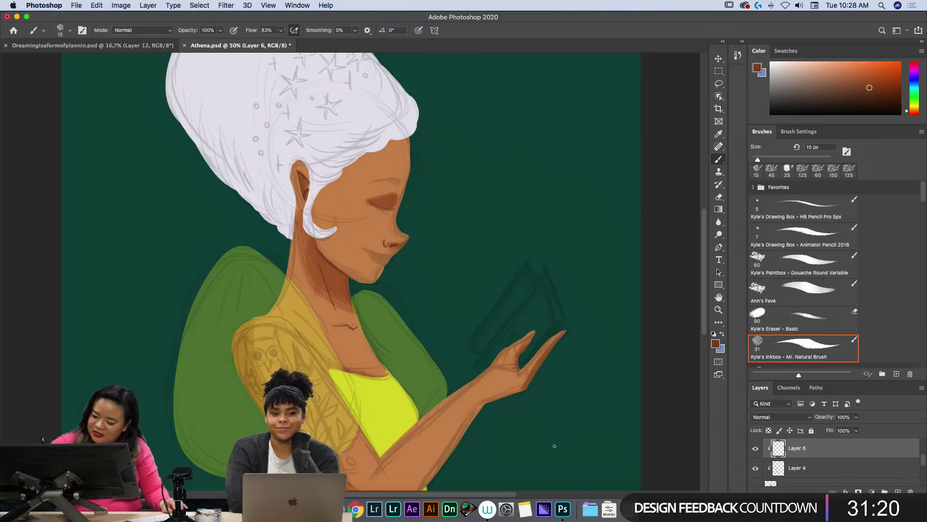
Redraw the dark brown collarbone line on Layer 6 as a thicker stroke with the brush at 15 px.
{"action": "left_click_drag", "start_coordinate": [511, 464], "coordinate": [530, 337]}
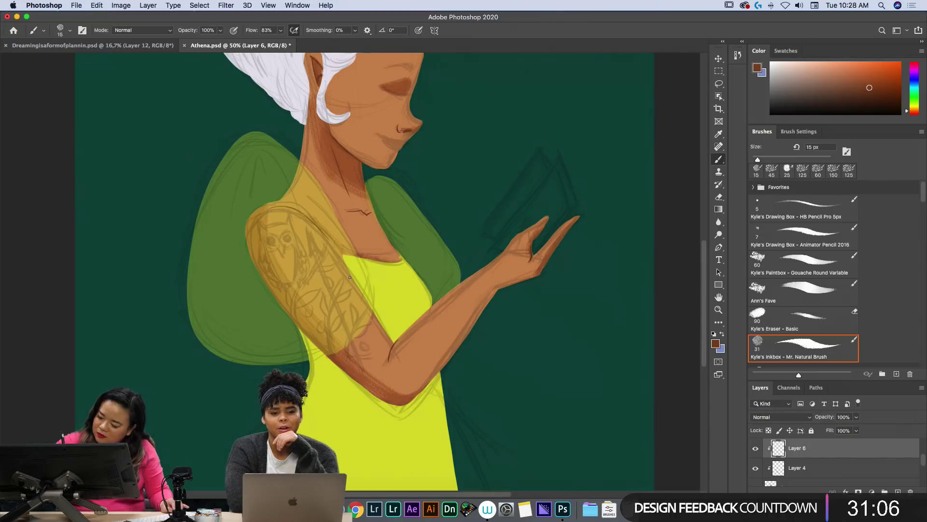
{"action": "key", "text": "e"}
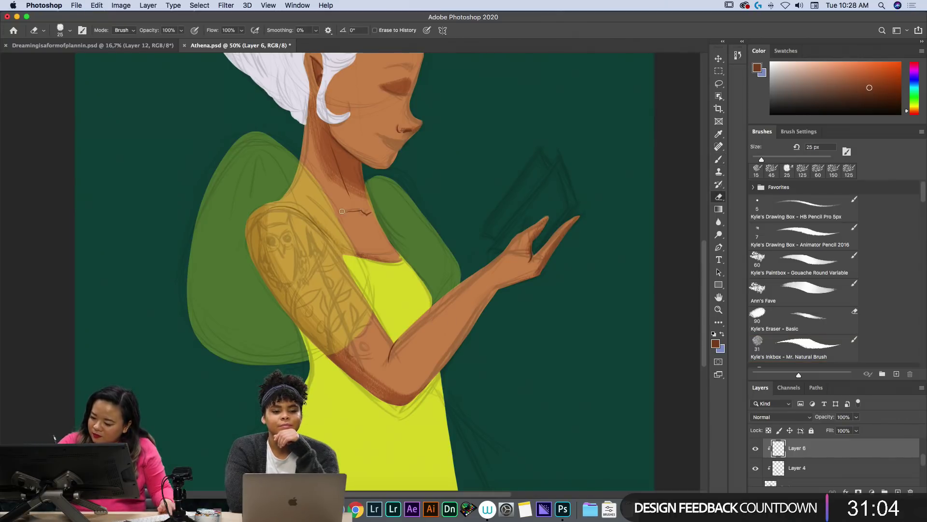
{"action": "key", "text": "b"}
{"action": "key", "text": "ctrl+z"}
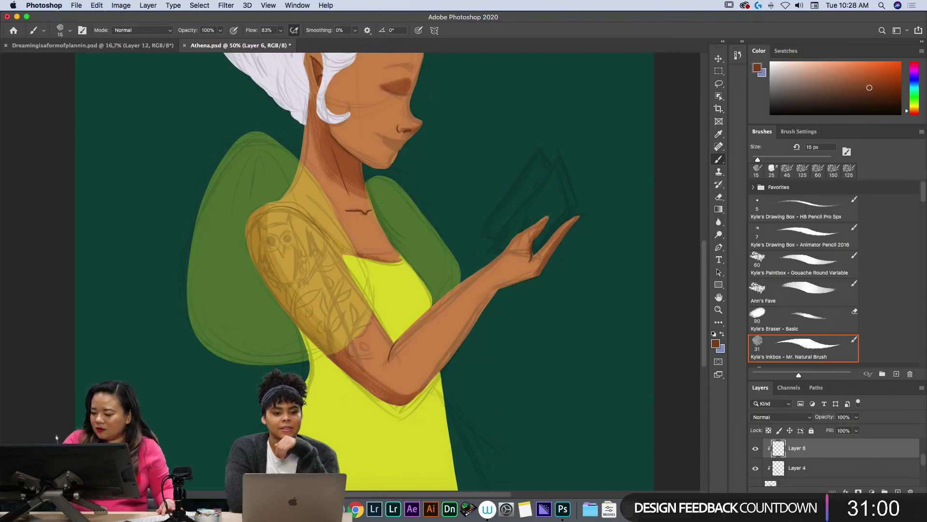
{"action": "key", "text": "h"}
{"action": "left_click_drag", "start_coordinate": [430, 176], "coordinate": [460, 263]}
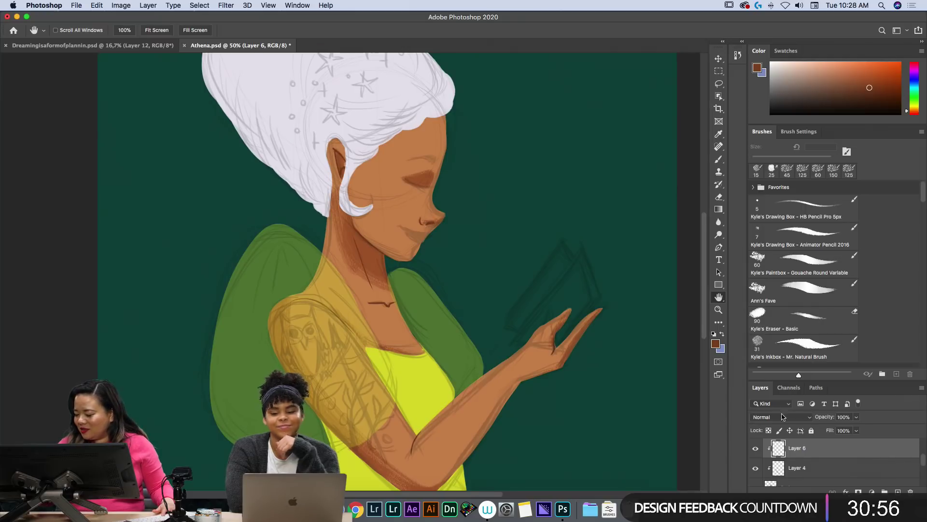
Erase the long neck line and the collarbone line on Layer 6 with the Eraser at 25 px.
{"action": "scroll", "coordinate": [916, 465], "scroll_direction": "down", "scroll_amount": 2}
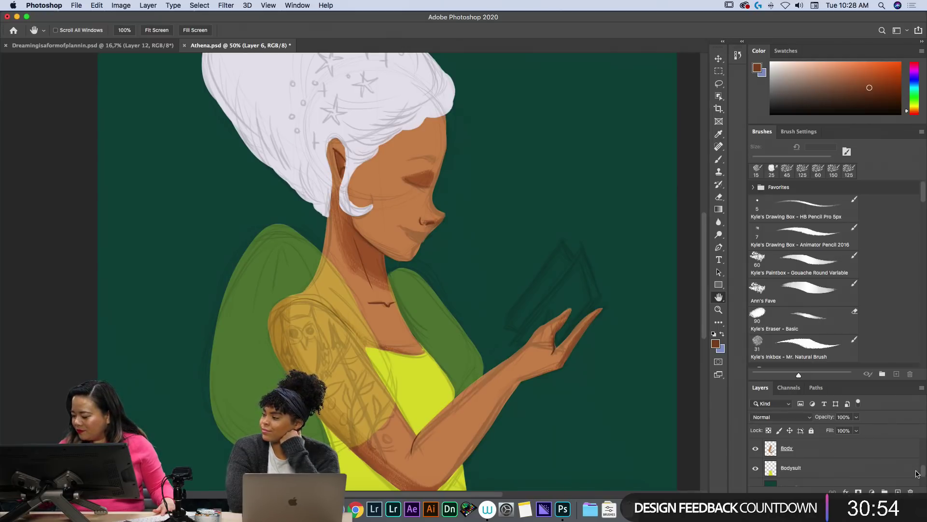
{"action": "left_click_drag", "start_coordinate": [918, 470], "coordinate": [917, 446]}
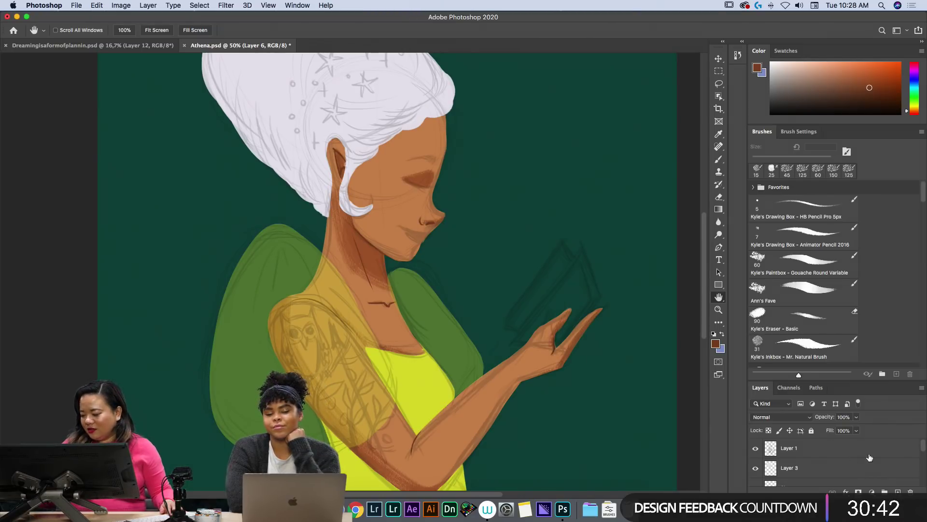
{"action": "scroll", "coordinate": [920, 463], "scroll_direction": "down", "scroll_amount": 3}
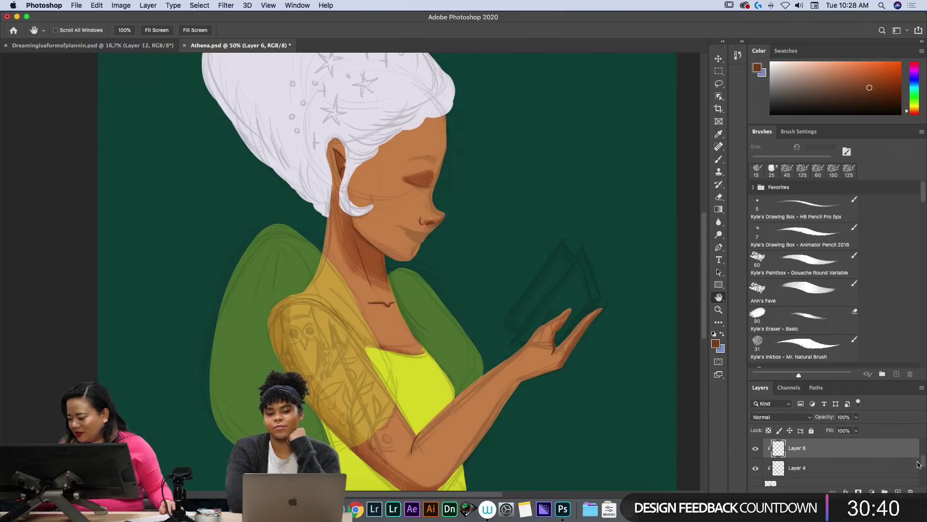
{"action": "key", "text": "e"}
{"action": "left_click_drag", "start_coordinate": [369, 302], "coordinate": [376, 303]}
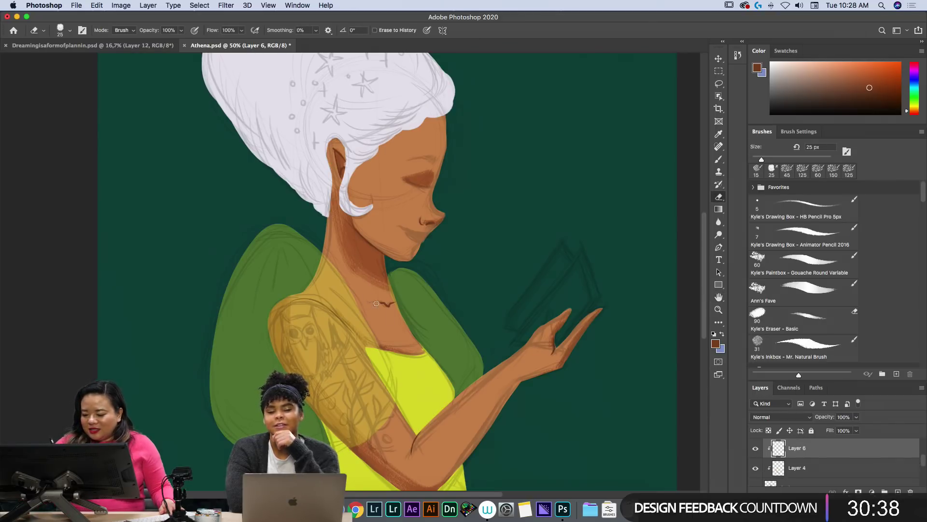
{"action": "key", "text": "b"}
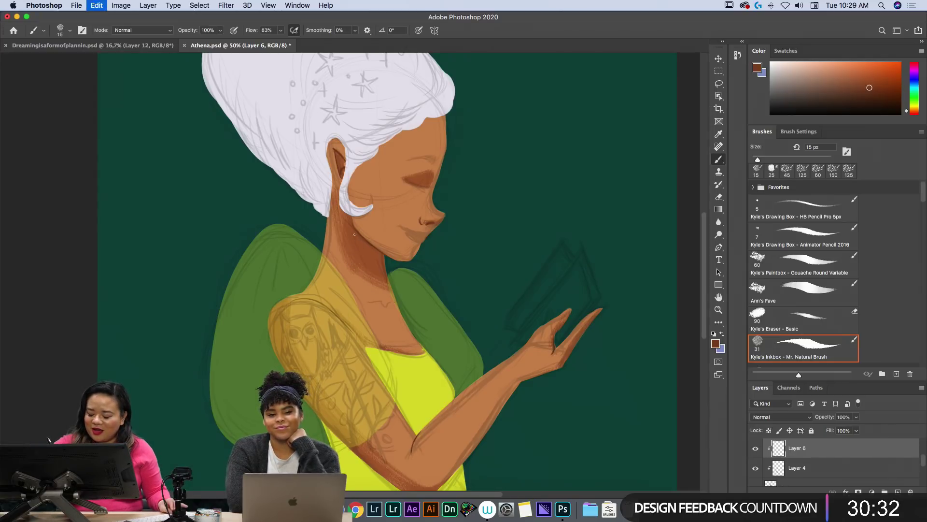
Try a new line down the neck, and redraw the collarbone in dark reddish brown with the brush at 15 px.
{"action": "left_click_drag", "start_coordinate": [356, 237], "coordinate": [373, 290]}
{"action": "key", "text": "super+z"}
{"action": "left_click_drag", "start_coordinate": [357, 237], "coordinate": [374, 284]}
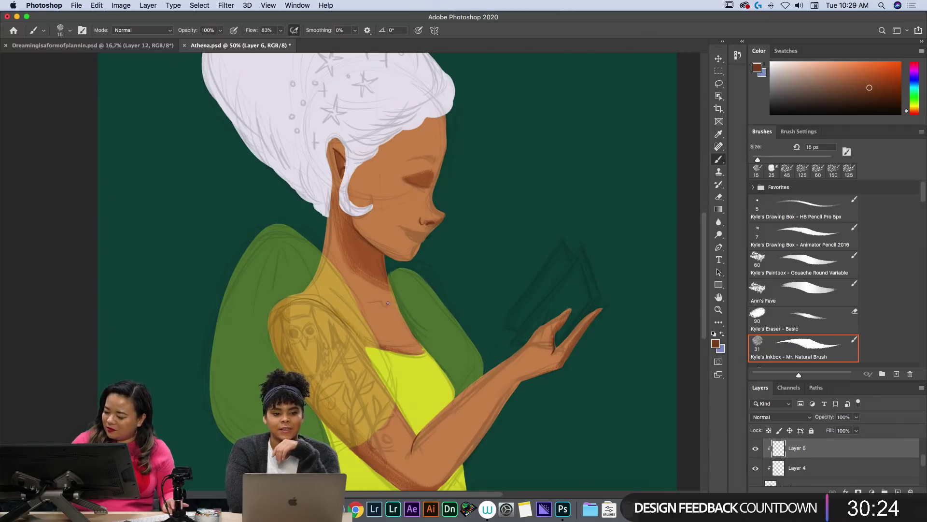
{"action": "left_click_drag", "start_coordinate": [366, 300], "coordinate": [390, 302]}
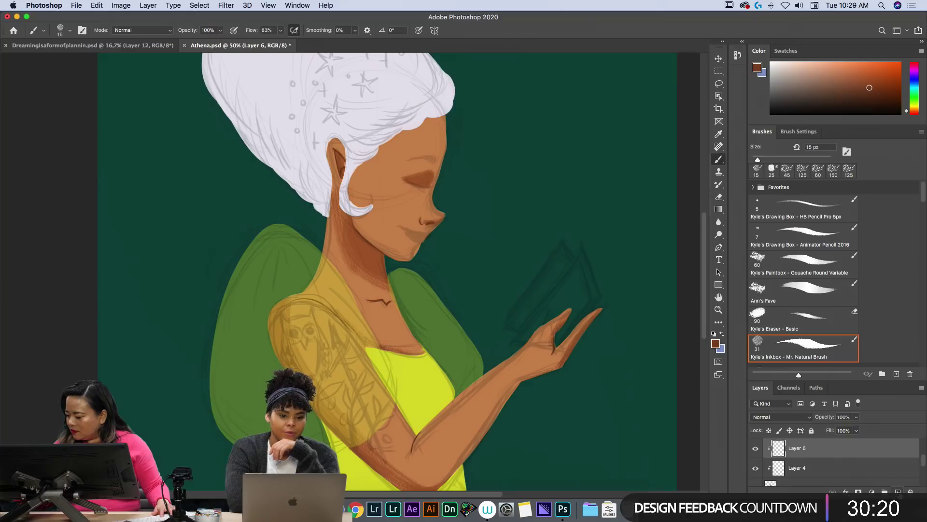
Add a new unclipped layer above Layer 6 and name it Face.
{"action": "scroll", "coordinate": [923, 460], "scroll_direction": "down", "scroll_amount": 3}
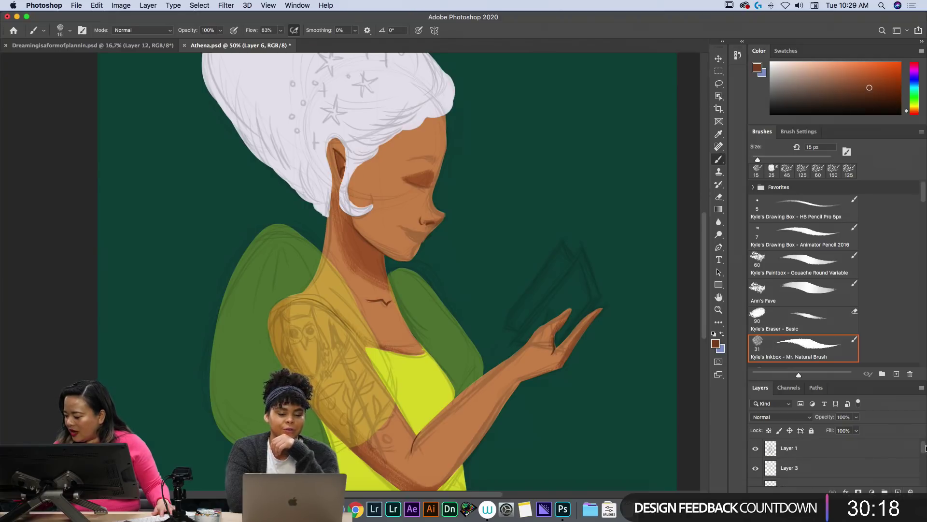
{"action": "mouse_move", "coordinate": [926, 448]}
{"action": "left_mouse_down"}
{"action": "mouse_move", "coordinate": [918, 468]}
{"action": "mouse_move", "coordinate": [923, 455]}
{"action": "left_mouse_up"}
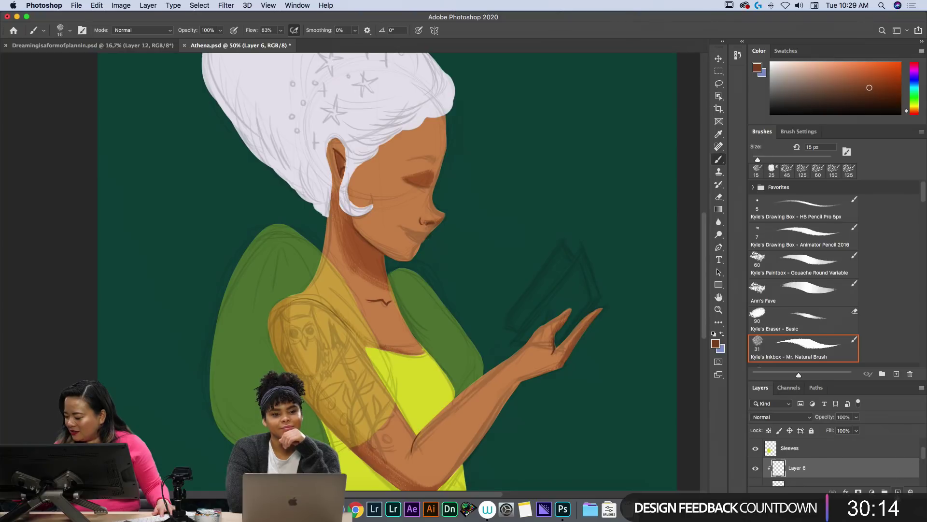
{"action": "left_click", "coordinate": [898, 491]}
{"action": "double_click", "coordinate": [789, 468]}
{"action": "type", "text": "Face"}
{"action": "key", "text": "Return"}
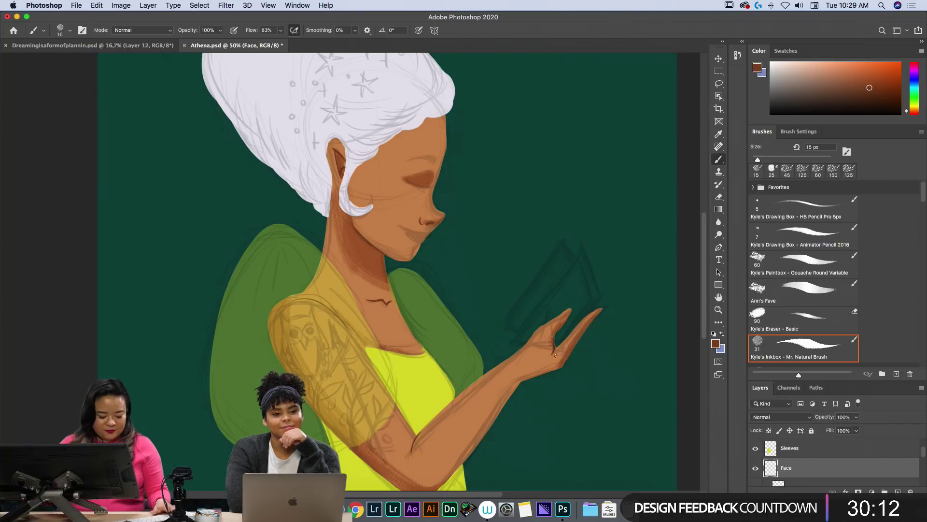
Pick a darker brown and paint the eyebrow on the Face layer with Kyle's Inkbox - Mr. Natural Brush at 15 px.
{"action": "key", "text": "i"}
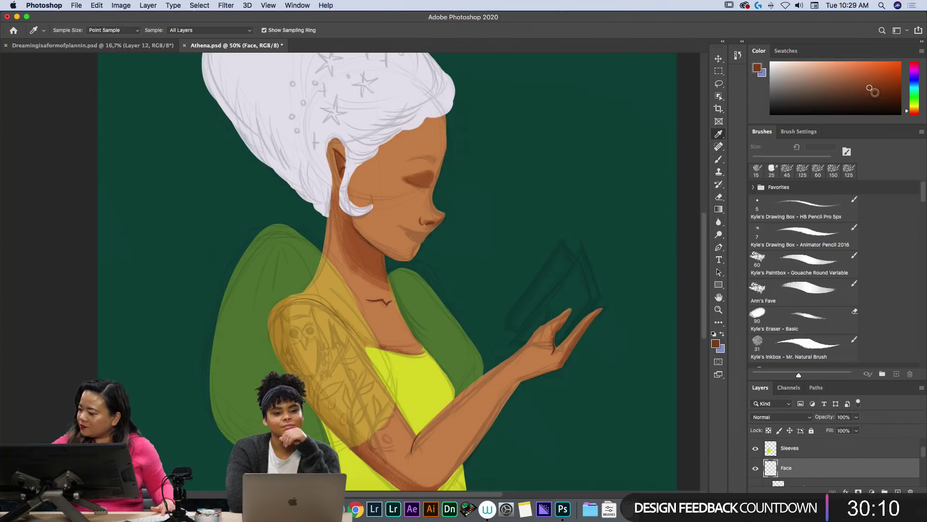
{"action": "left_click", "coordinate": [804, 344]}
{"action": "mouse_move", "coordinate": [407, 163]}
{"action": "left_mouse_down"}
{"action": "mouse_move", "coordinate": [434, 160]}
{"action": "mouse_move", "coordinate": [411, 160]}
{"action": "left_mouse_up"}
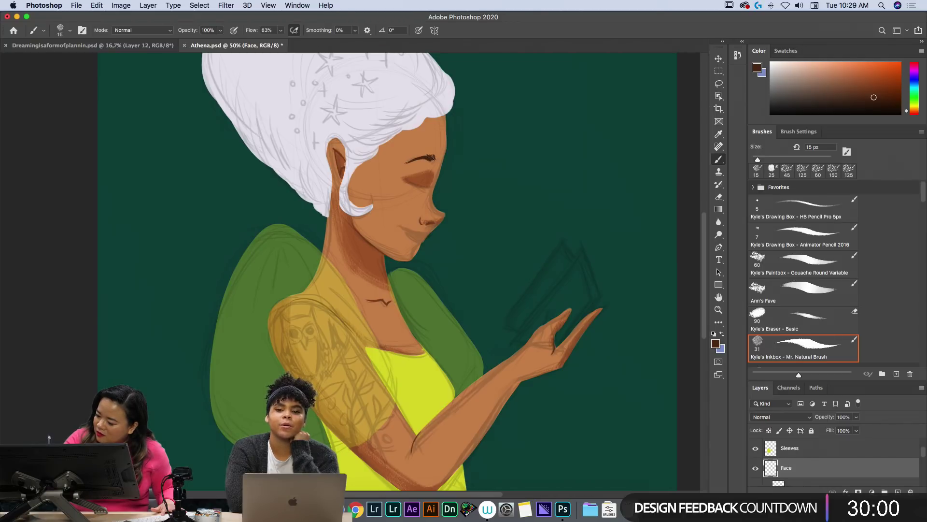
{"action": "left_click_drag", "start_coordinate": [434, 161], "coordinate": [418, 159]}
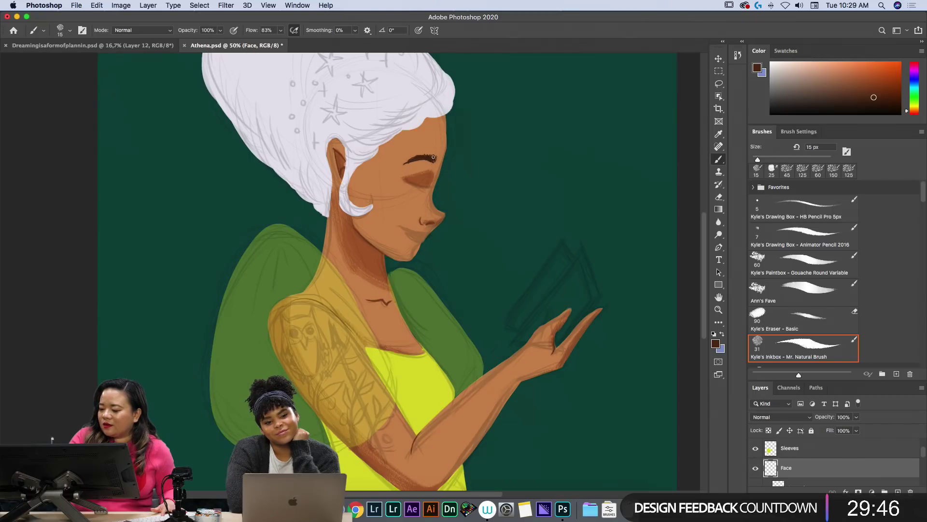
{"action": "key", "text": "e"}
{"action": "key", "text": "b"}
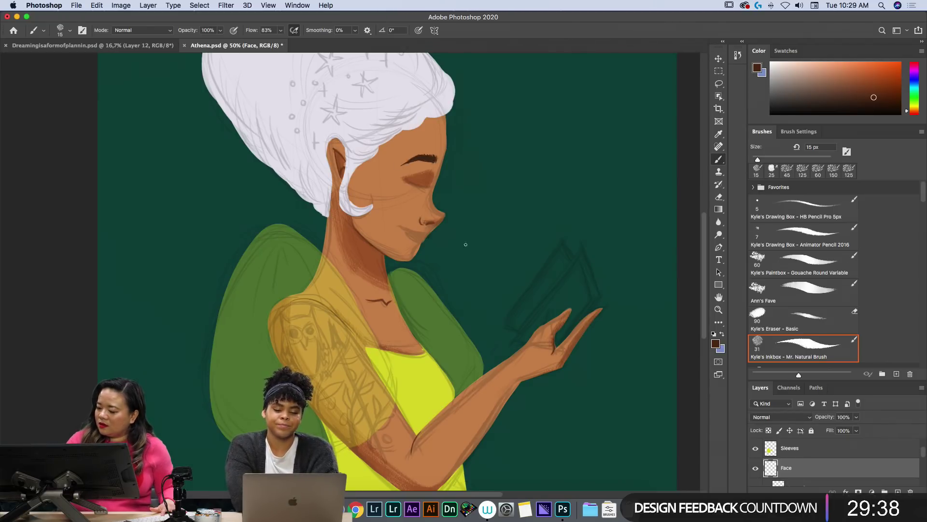
Draw a curved dark brown lash line along the closed eyelid at 15 px, and trim it with the Eraser.
{"action": "left_click_drag", "start_coordinate": [405, 180], "coordinate": [437, 185]}
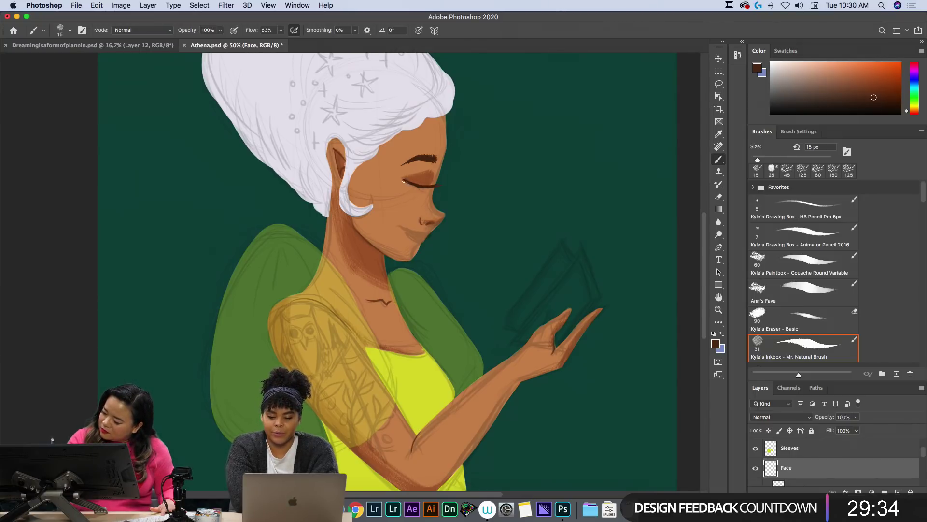
{"action": "left_click_drag", "start_coordinate": [402, 177], "coordinate": [424, 186]}
{"action": "key", "text": "e"}
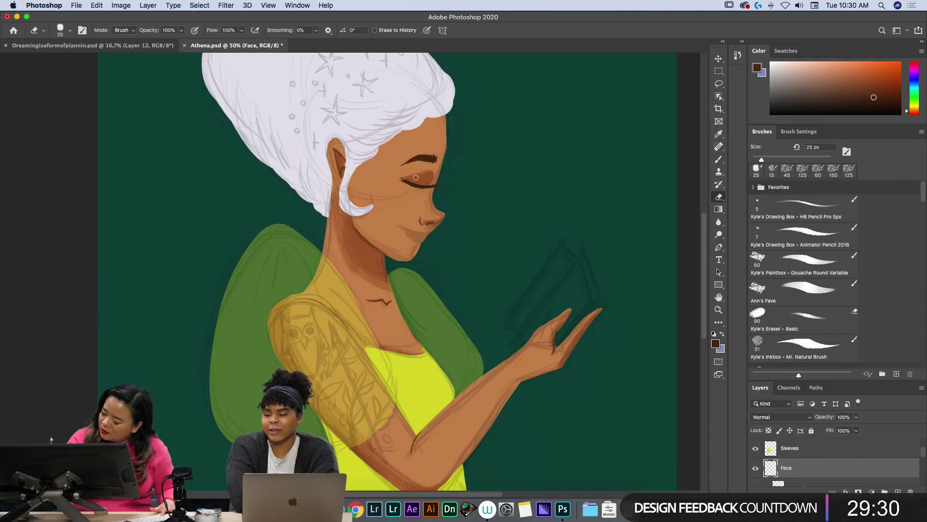
{"action": "key", "text": "b"}
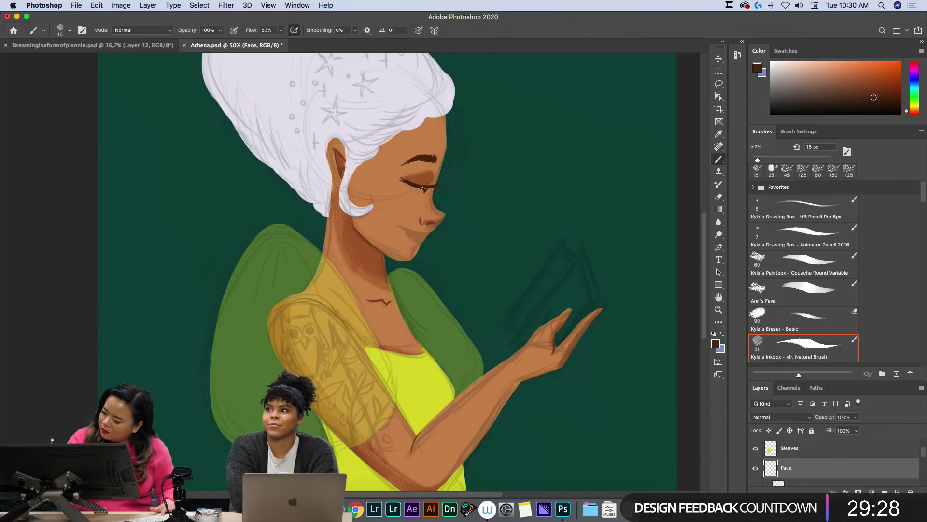
Add small dark brown eyelashes below the lash line, cleaning them up with the Eraser at 25 px.
{"action": "left_click_drag", "start_coordinate": [425, 189], "coordinate": [415, 188]}
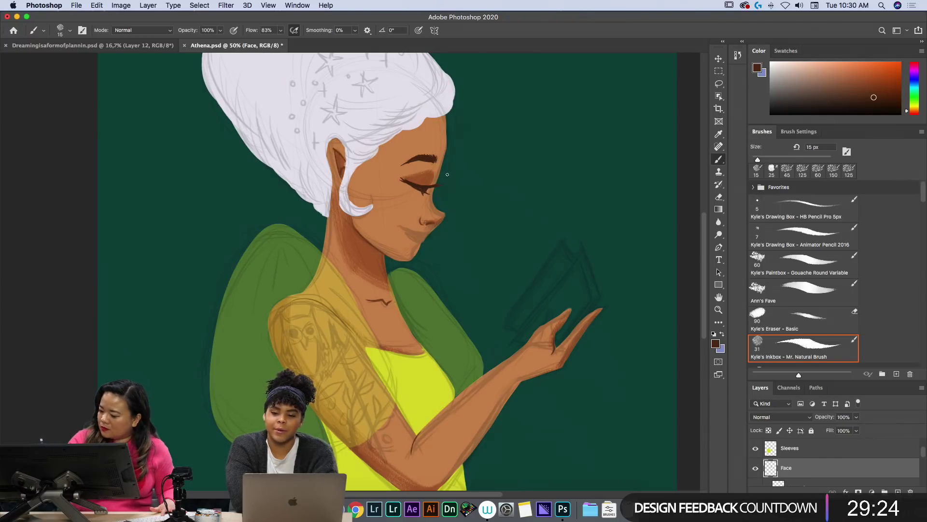
{"action": "key", "text": "e"}
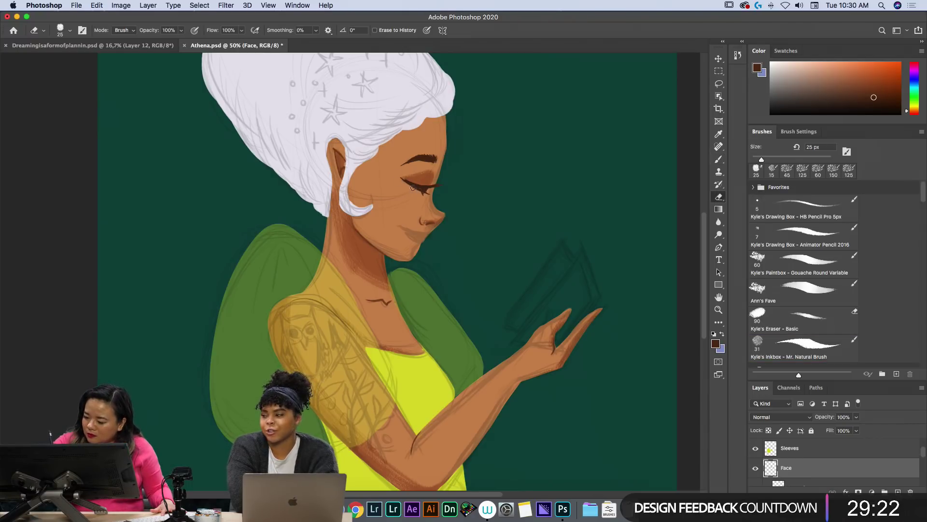
{"action": "key", "text": "b"}
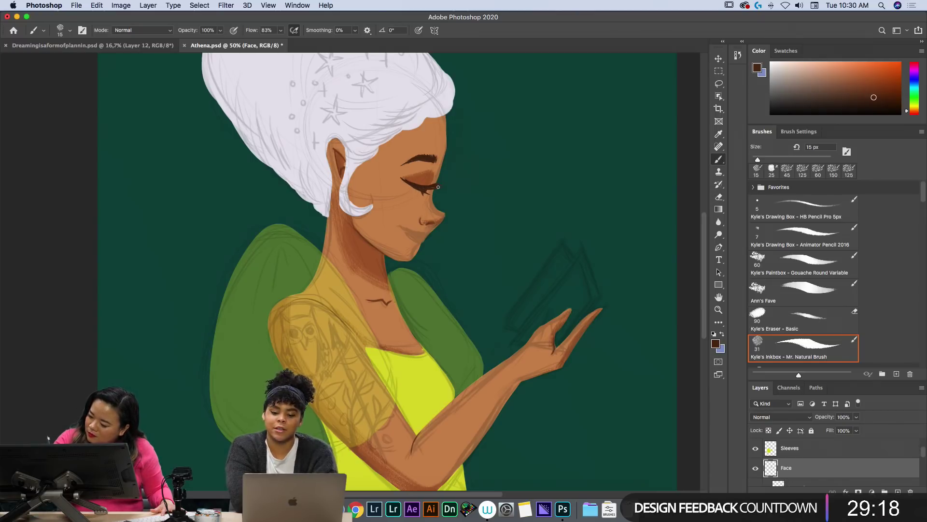
{"action": "key", "text": "e"}
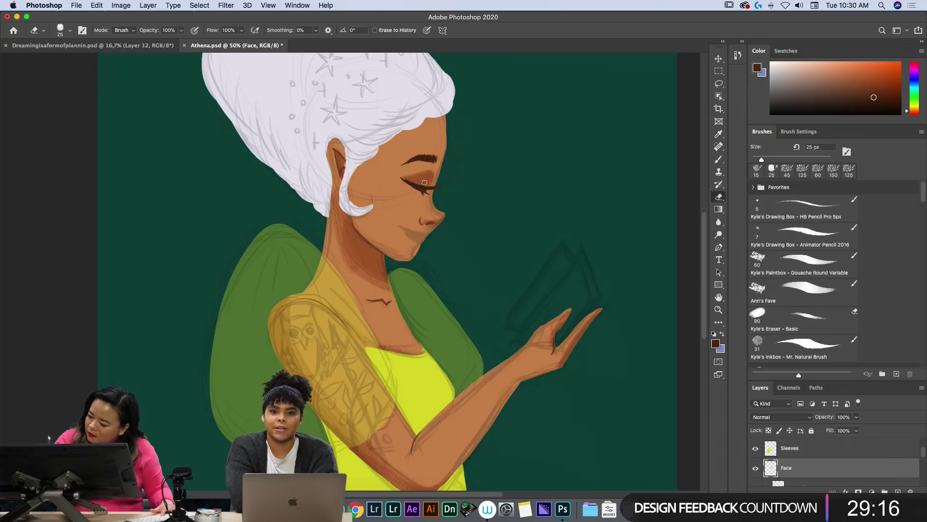
{"action": "key", "text": "r"}
{"action": "left_click_drag", "start_coordinate": [490, 288], "coordinate": [374, 342]}
{"action": "key", "text": "b"}
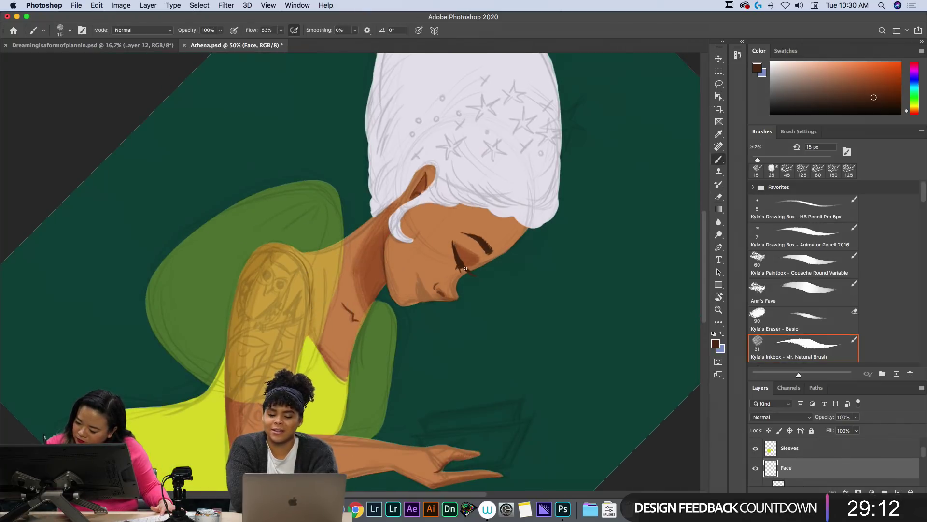
{"action": "key", "text": "Escape"}
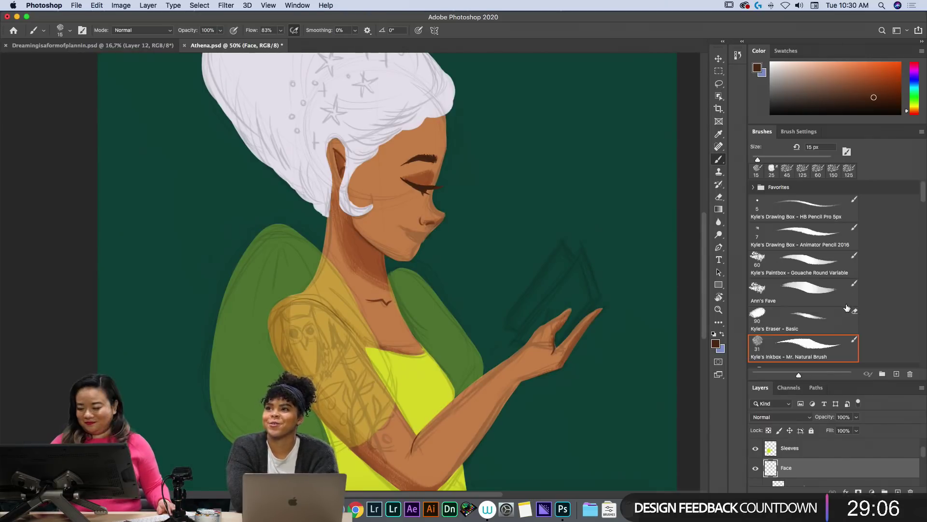
Set the foreground colour to a slightly muted red and paint the lips on the Face layer at 15 px.
{"action": "left_click_drag", "start_coordinate": [884, 86], "coordinate": [886, 71]}
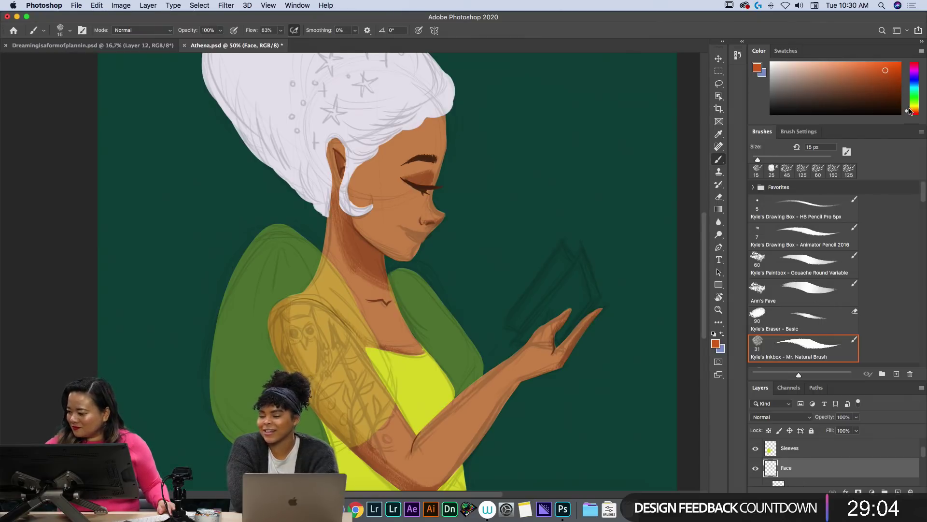
{"action": "left_click_drag", "start_coordinate": [909, 112], "coordinate": [908, 114]}
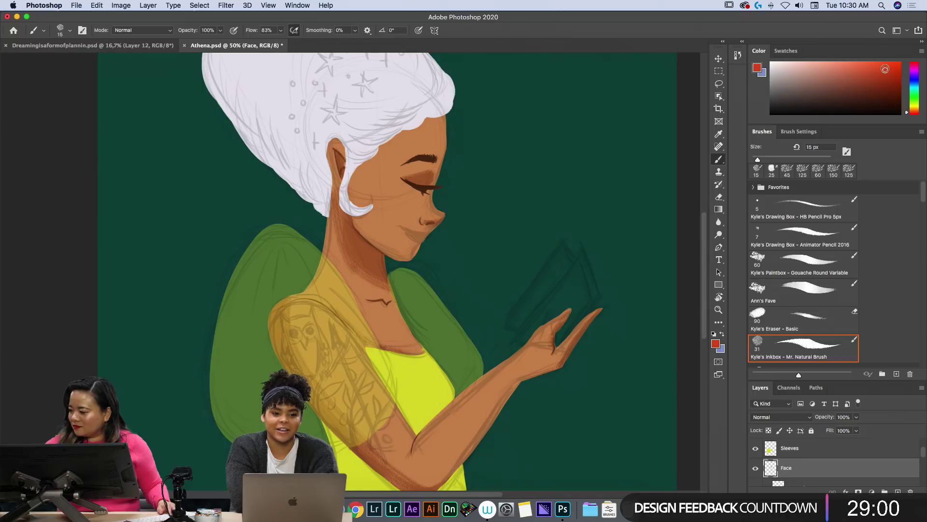
{"action": "left_click_drag", "start_coordinate": [875, 74], "coordinate": [870, 74]}
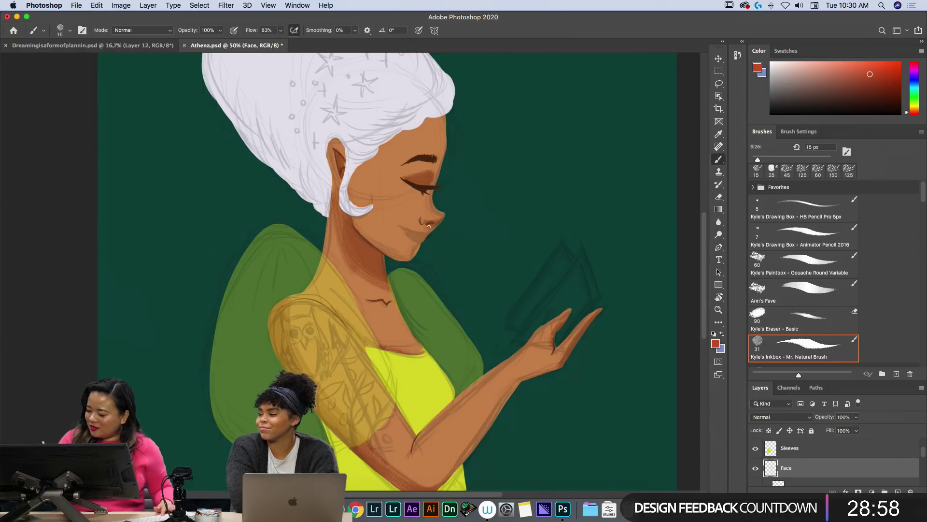
{"action": "key", "text": "r"}
{"action": "mouse_move", "coordinate": [545, 214]}
{"action": "left_mouse_down"}
{"action": "mouse_move", "coordinate": [354, 122]}
{"action": "mouse_move", "coordinate": [303, 159]}
{"action": "left_mouse_up"}
{"action": "key", "text": "b"}
{"action": "left_click_drag", "start_coordinate": [292, 204], "coordinate": [296, 224]}
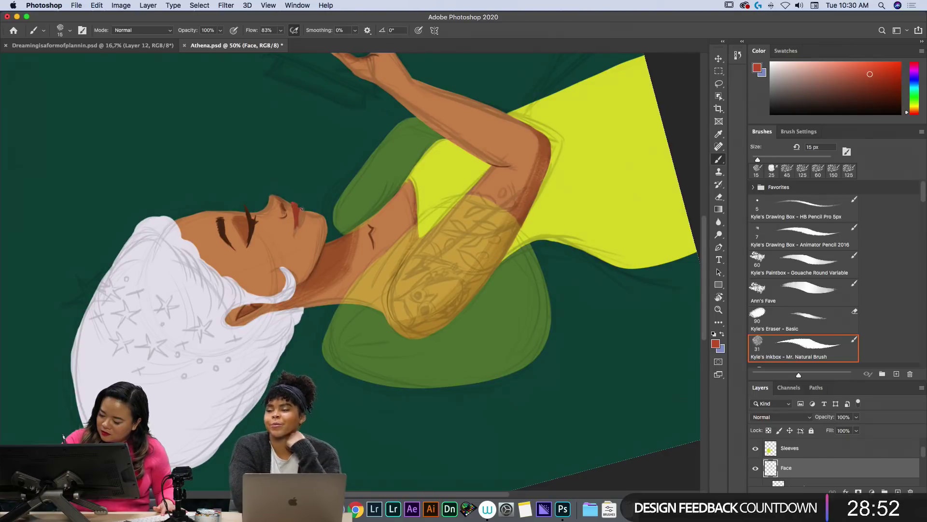
{"action": "key", "text": "Escape"}
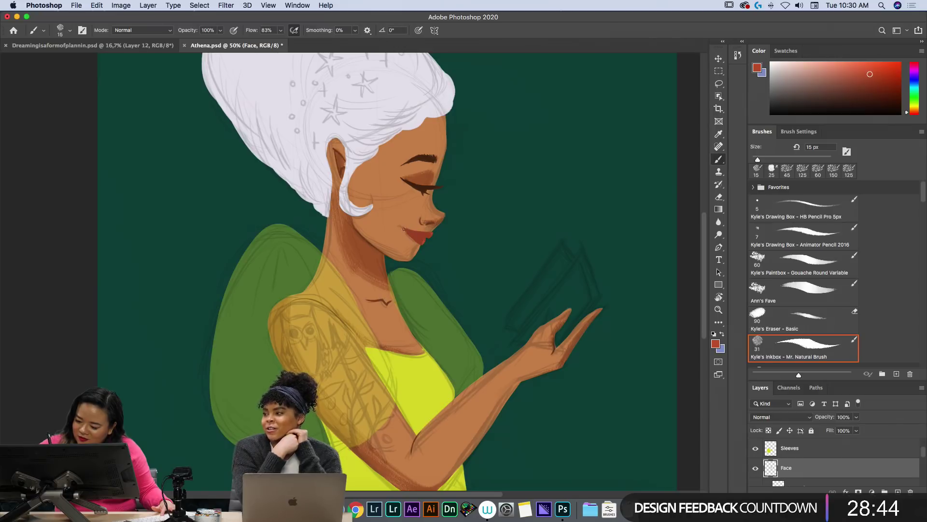
Refine the shape of the lips with the same red, and save the document.
{"action": "key", "text": "r"}
{"action": "mouse_move", "coordinate": [531, 276]}
{"action": "left_mouse_down"}
{"action": "mouse_move", "coordinate": [446, 166]}
{"action": "mouse_move", "coordinate": [347, 159]}
{"action": "mouse_move", "coordinate": [333, 194]}
{"action": "left_mouse_up"}
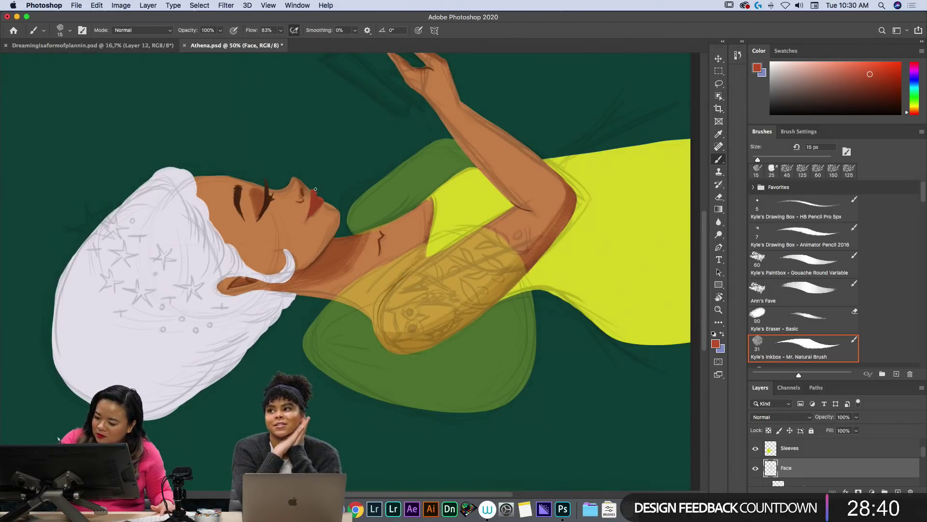
{"action": "left_click_drag", "start_coordinate": [368, 211], "coordinate": [516, 327]}
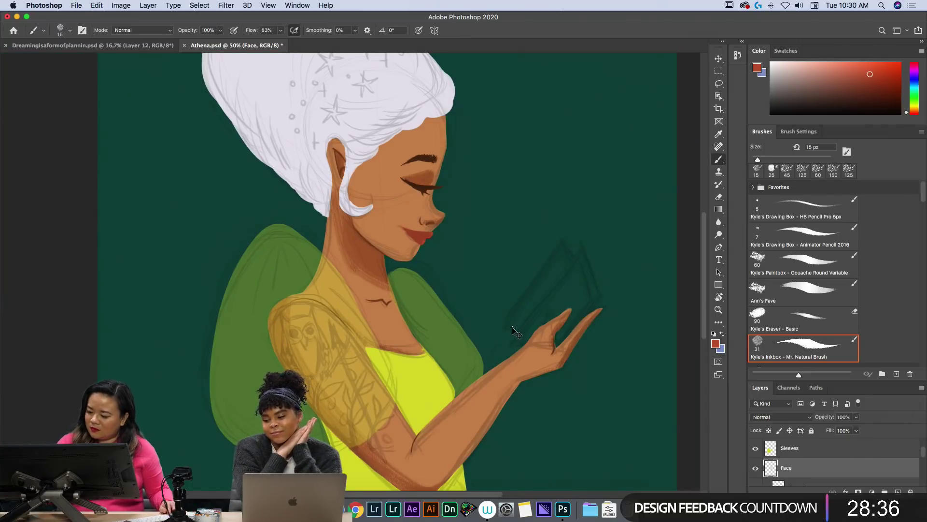
{"action": "key", "text": "cmd+s"}
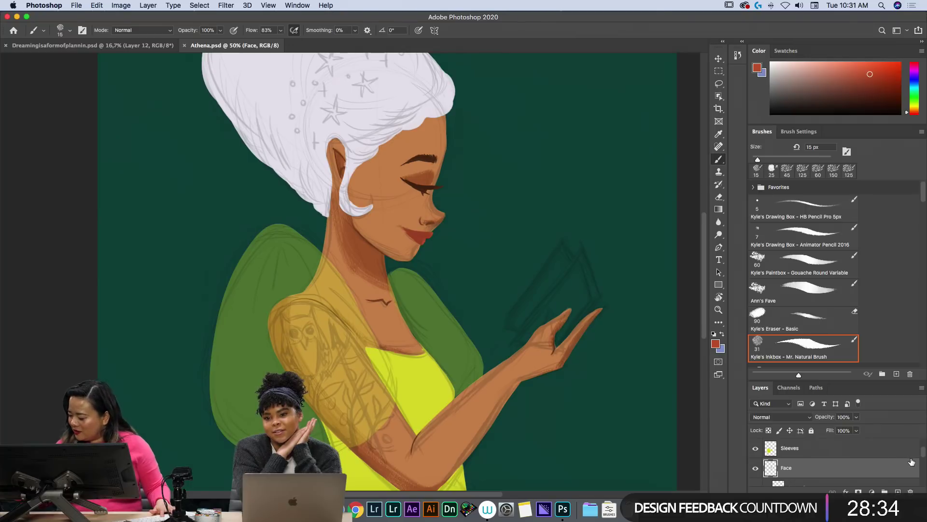
Add a new layer directly beneath the Face layer and make it a clipping mask.
{"action": "left_click_drag", "start_coordinate": [922, 456], "coordinate": [917, 462]}
{"action": "left_click", "coordinate": [894, 469]}
{"action": "left_click", "coordinate": [898, 491]}
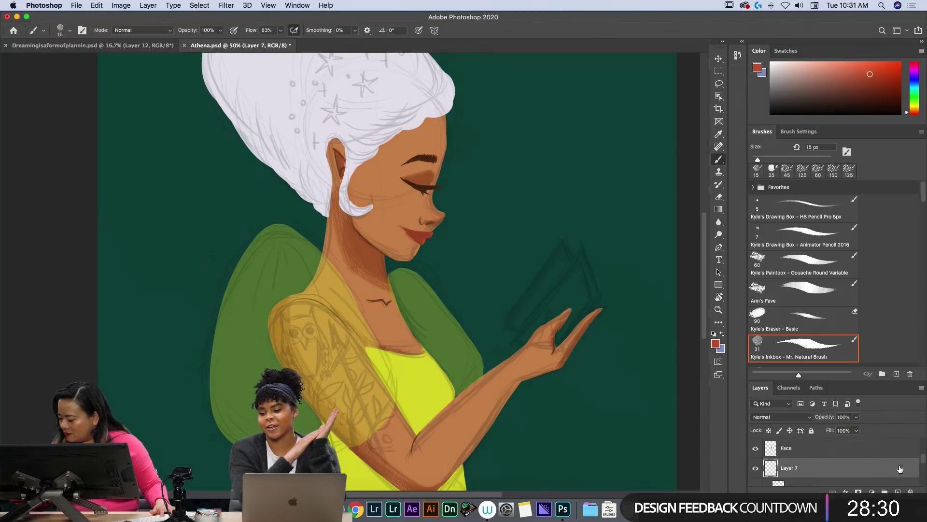
{"action": "left_click", "coordinate": [922, 389]}
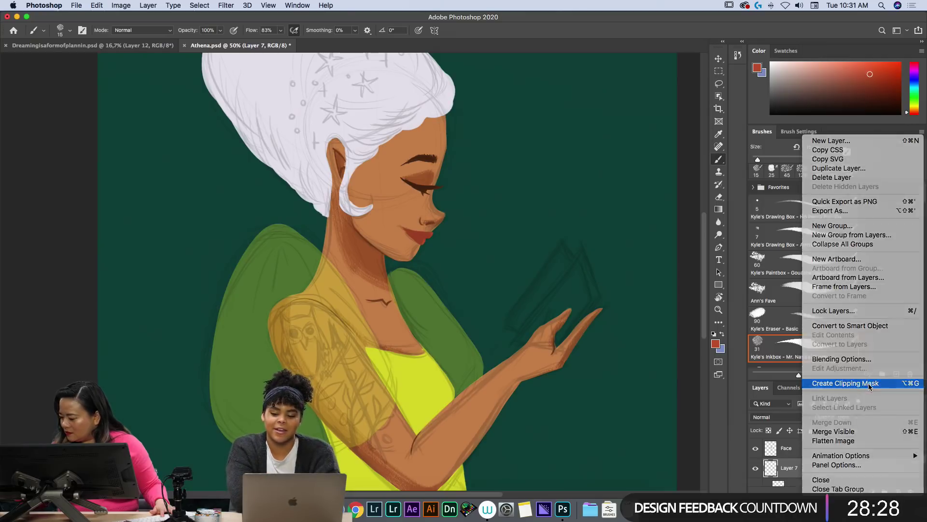
{"action": "left_click", "coordinate": [869, 383]}
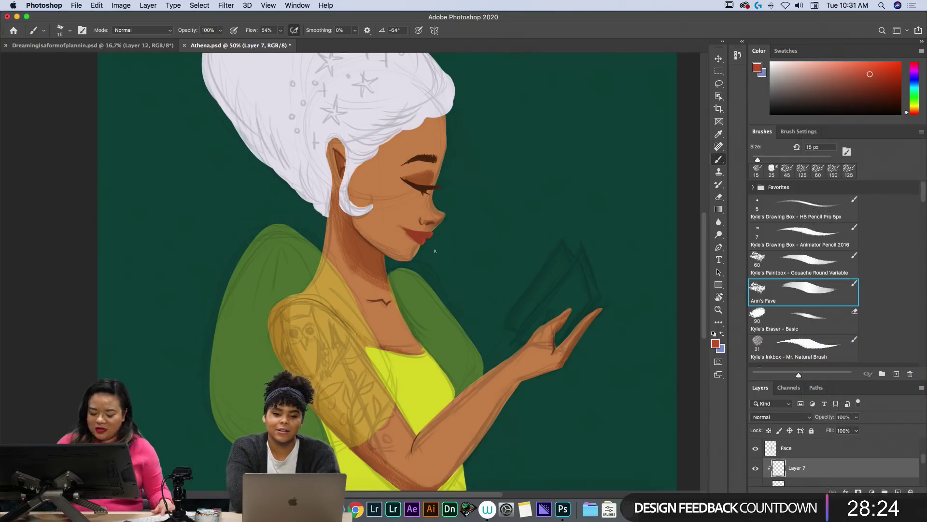
Mix a light, muted red for the cheek blush, starting from the lip and skin colours and shifting the hue to red.
{"action": "key", "text": "i"}
{"action": "left_click", "coordinate": [425, 235]}
{"action": "key", "text": "b"}
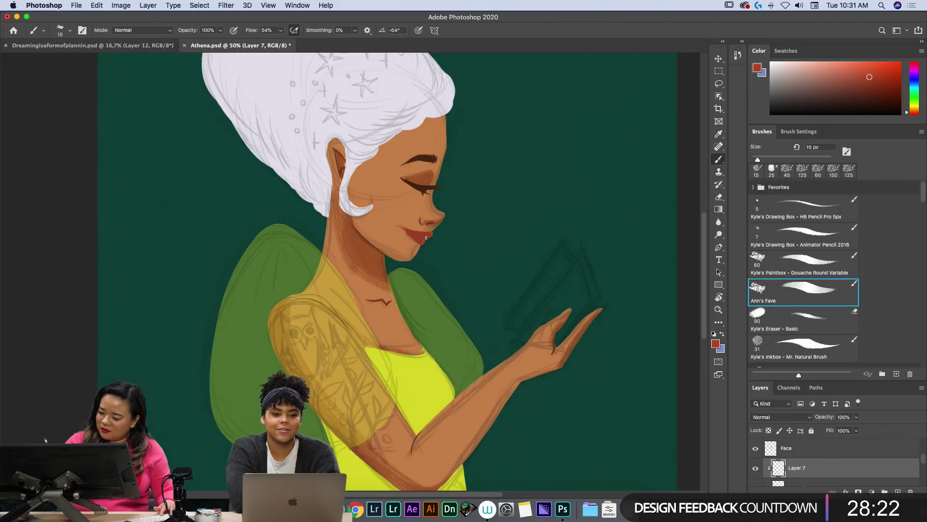
{"action": "key", "text": "i"}
{"action": "left_click", "coordinate": [417, 209]}
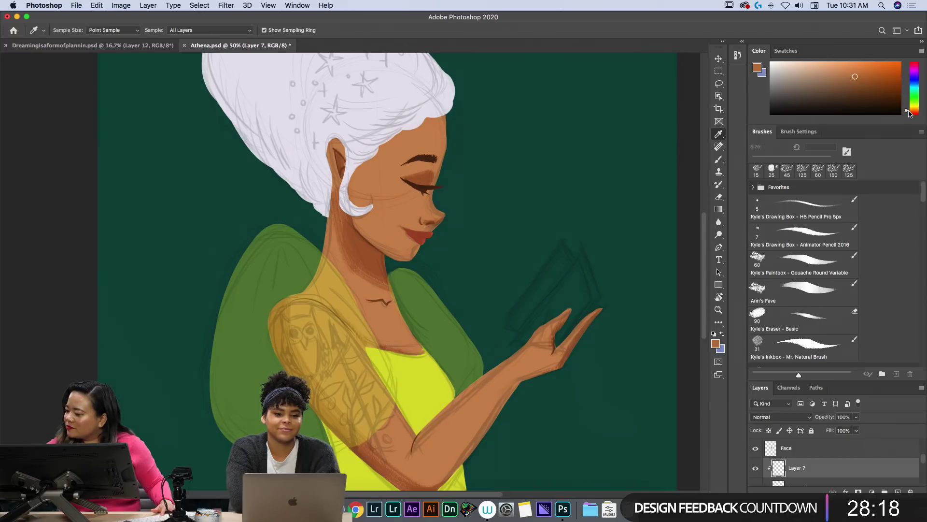
{"action": "left_click_drag", "start_coordinate": [910, 111], "coordinate": [907, 116]}
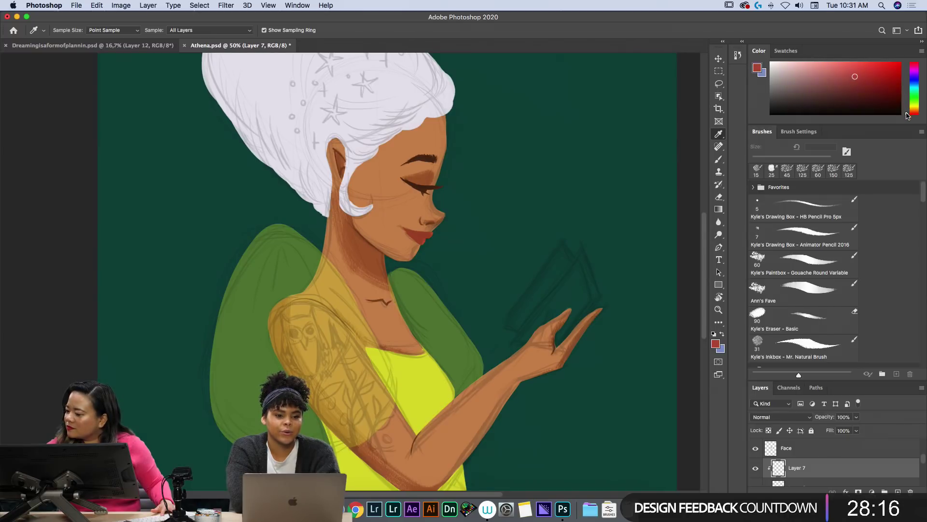
{"action": "left_click", "coordinate": [837, 70]}
Enlarge the Ann's Fave brush to 100 px and set the new clipped layer's blend mode to Multiply.
{"action": "left_click", "coordinate": [816, 292]}
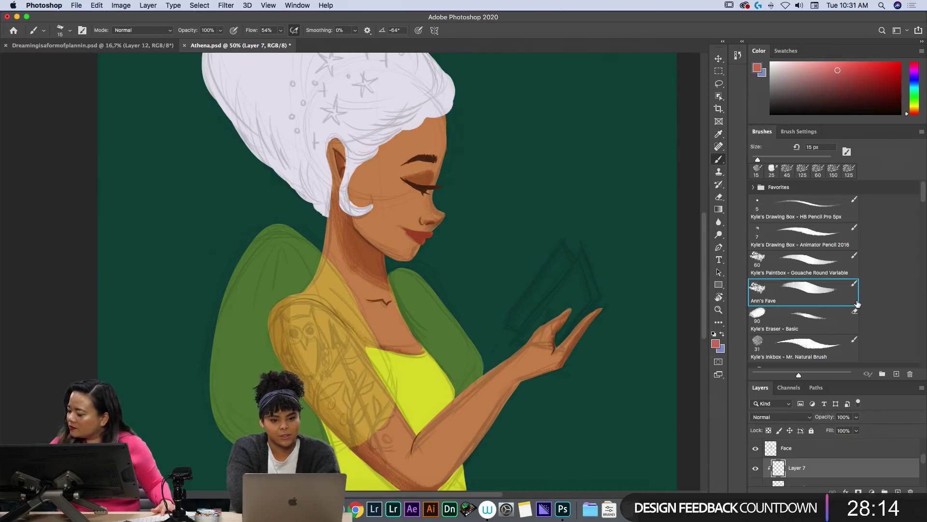
{"action": "key", "text": "]"}
{"action": "key", "text": "]"}
{"action": "key", "text": "]"}
{"action": "key", "text": "]"}
{"action": "key", "text": "]"}
{"action": "key", "text": "]"}
{"action": "key", "text": "]"}
{"action": "key", "text": "]"}
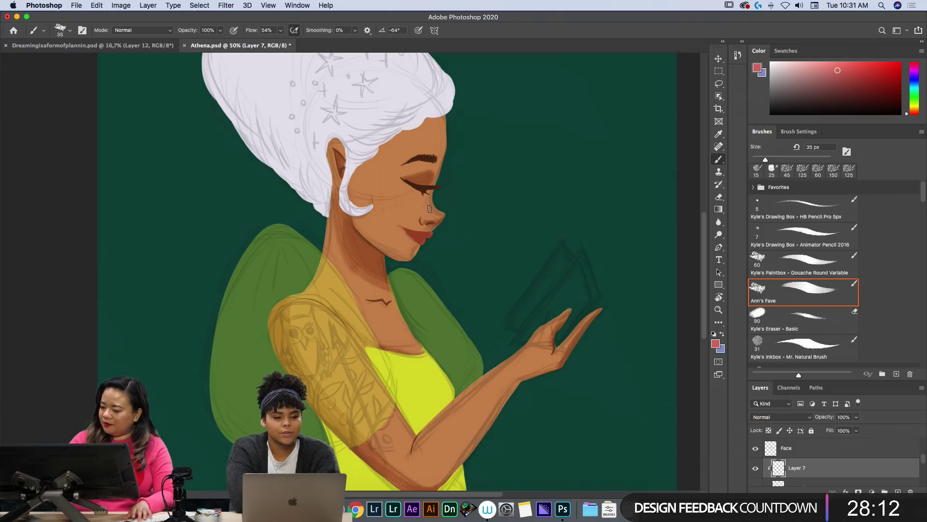
{"action": "key", "text": "]"}
{"action": "key", "text": "]"}
{"action": "key", "text": "]"}
{"action": "left_click", "coordinate": [780, 417]}
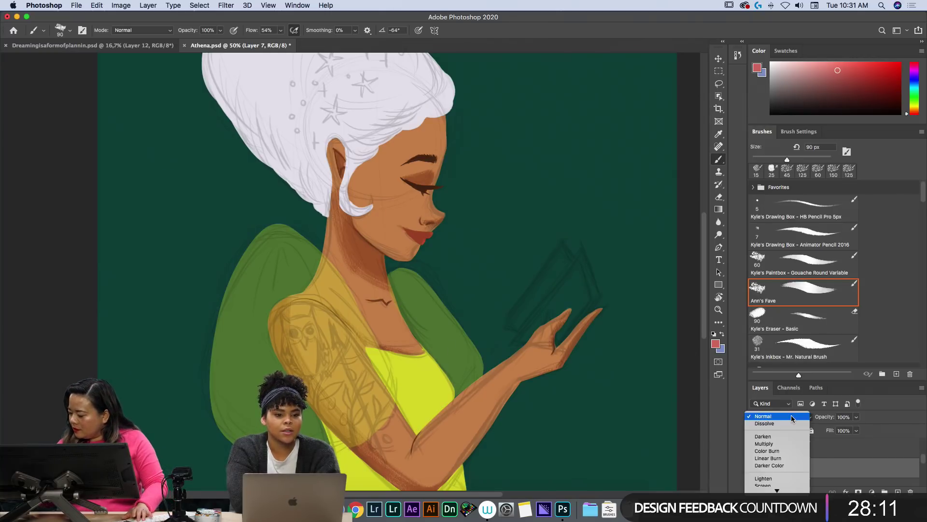
{"action": "left_click", "coordinate": [788, 445]}
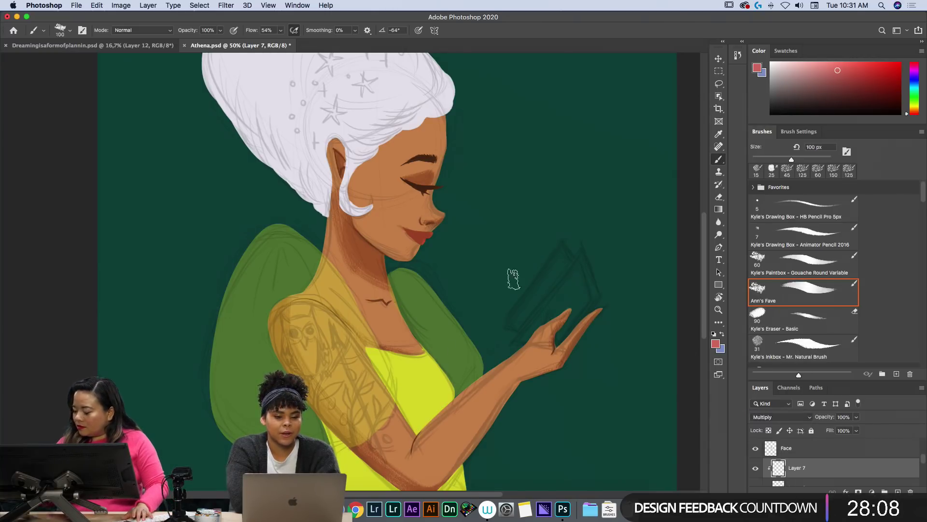
Try a blush stroke across the cheek with the Ann's Fave brush at 175 px.
{"action": "key", "text": "]"}
{"action": "key", "text": "]"}
{"action": "key", "text": "]"}
{"action": "key", "text": "]"}
{"action": "left_click_drag", "start_coordinate": [389, 197], "coordinate": [419, 198]}
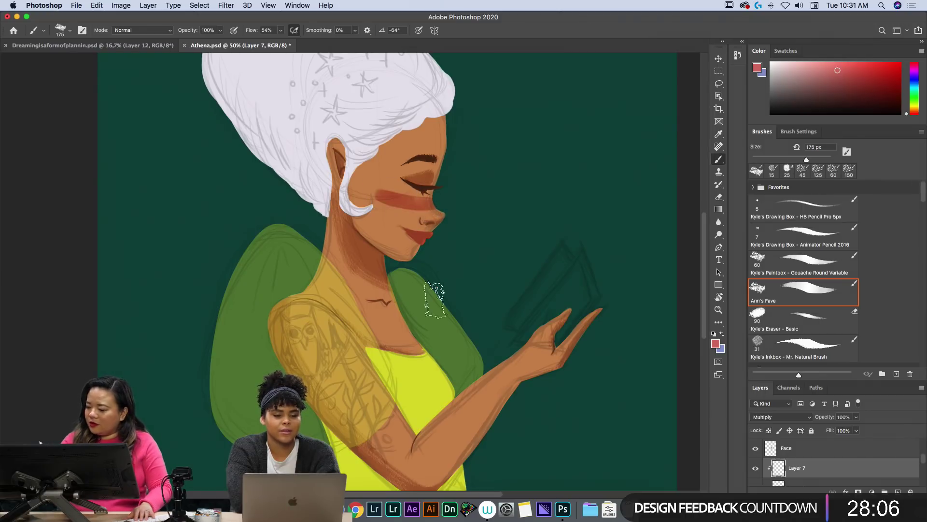
Try a blush stroke on the cheek with the Gouache Bonus Gritty Dry brush at 80 px, and undo it.
{"action": "scroll", "coordinate": [905, 257], "scroll_direction": "down", "scroll_amount": 10}
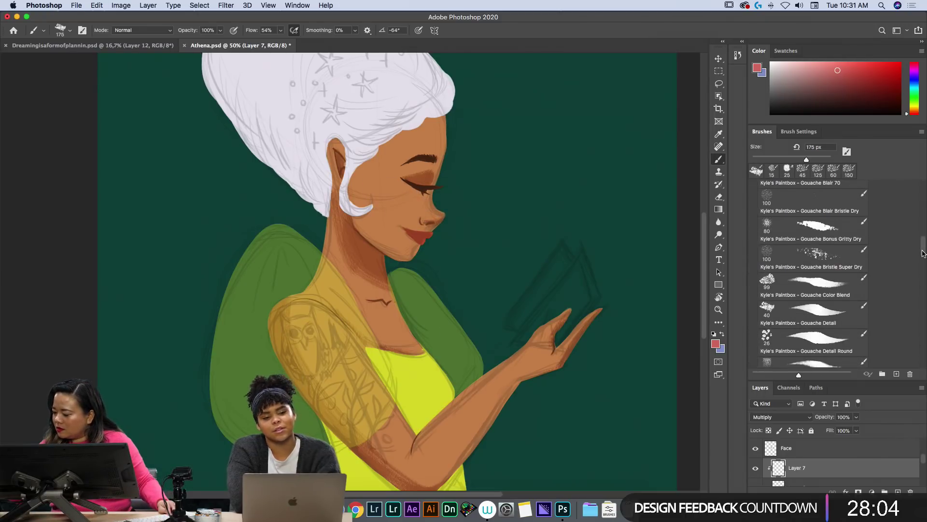
{"action": "scroll", "coordinate": [816, 251], "scroll_direction": "down", "scroll_amount": 1}
{"action": "left_click", "coordinate": [817, 227]}
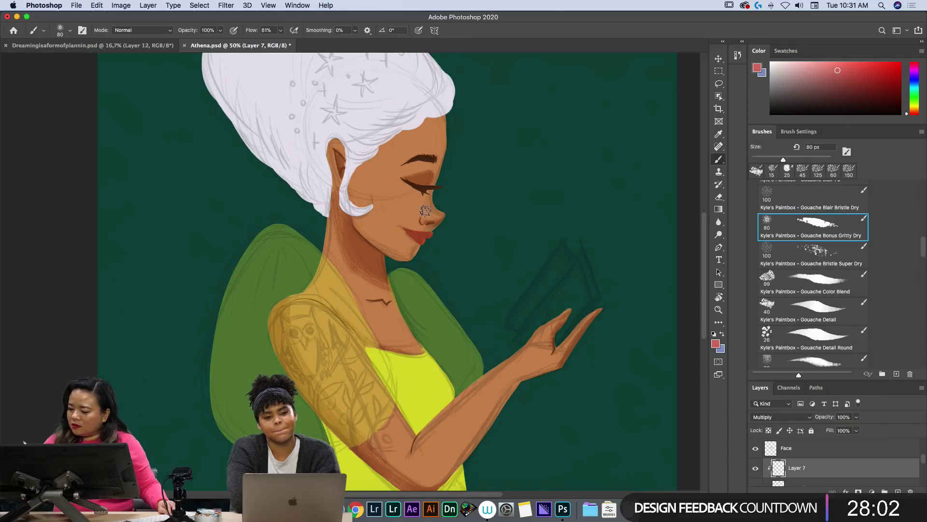
{"action": "left_click_drag", "start_coordinate": [391, 197], "coordinate": [424, 200]}
{"action": "key", "text": "super+z"}
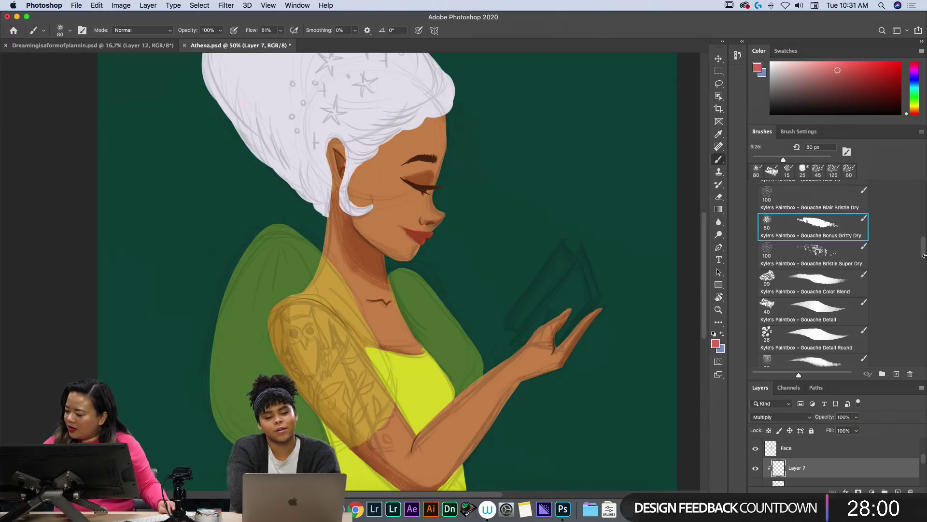
Paint textured blush on the cheek with the 125 px Gouache G Blair Dry Alt brush at 0° angle, and lower the layer opacity to 35%.
{"action": "scroll", "coordinate": [923, 257], "scroll_direction": "down", "scroll_amount": 5}
{"action": "left_click", "coordinate": [816, 292]}
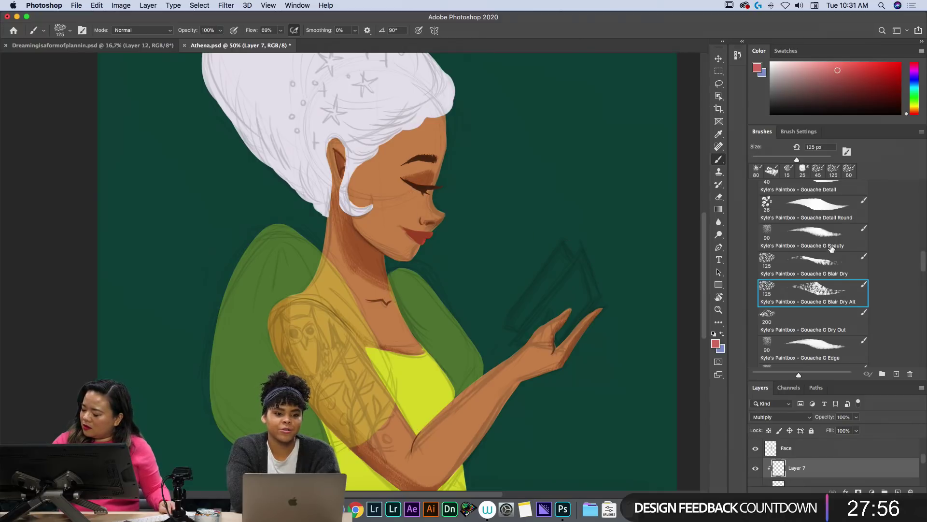
{"action": "left_click", "coordinate": [792, 132]}
{"action": "left_click_drag", "start_coordinate": [905, 227], "coordinate": [919, 244]}
{"action": "mouse_move", "coordinate": [410, 198]}
{"action": "left_mouse_down"}
{"action": "mouse_move", "coordinate": [437, 198]}
{"action": "mouse_move", "coordinate": [388, 181]}
{"action": "mouse_move", "coordinate": [448, 191]}
{"action": "mouse_move", "coordinate": [387, 192]}
{"action": "mouse_move", "coordinate": [418, 209]}
{"action": "mouse_move", "coordinate": [387, 203]}
{"action": "mouse_move", "coordinate": [431, 198]}
{"action": "mouse_move", "coordinate": [374, 195]}
{"action": "mouse_move", "coordinate": [454, 196]}
{"action": "mouse_move", "coordinate": [401, 193]}
{"action": "left_mouse_up"}
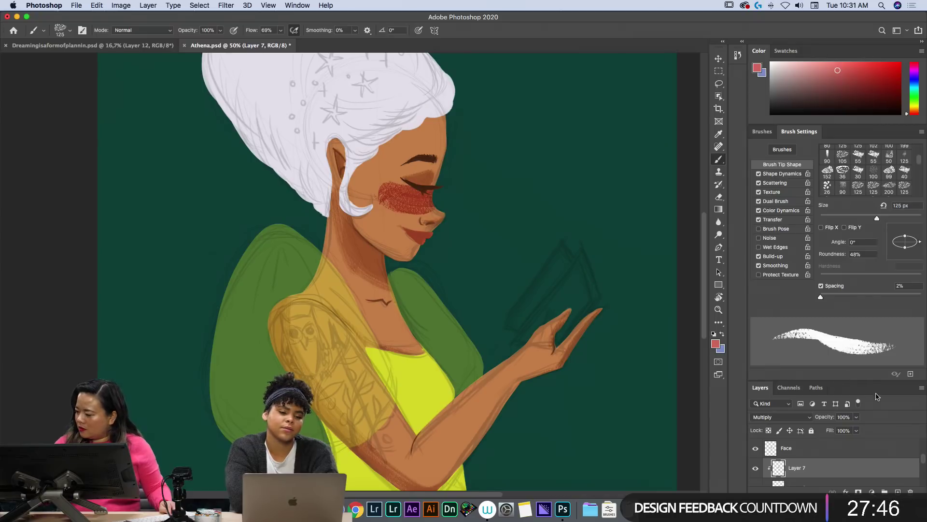
{"action": "left_click", "coordinate": [856, 417]}
{"action": "left_click_drag", "start_coordinate": [850, 429], "coordinate": [826, 433]}
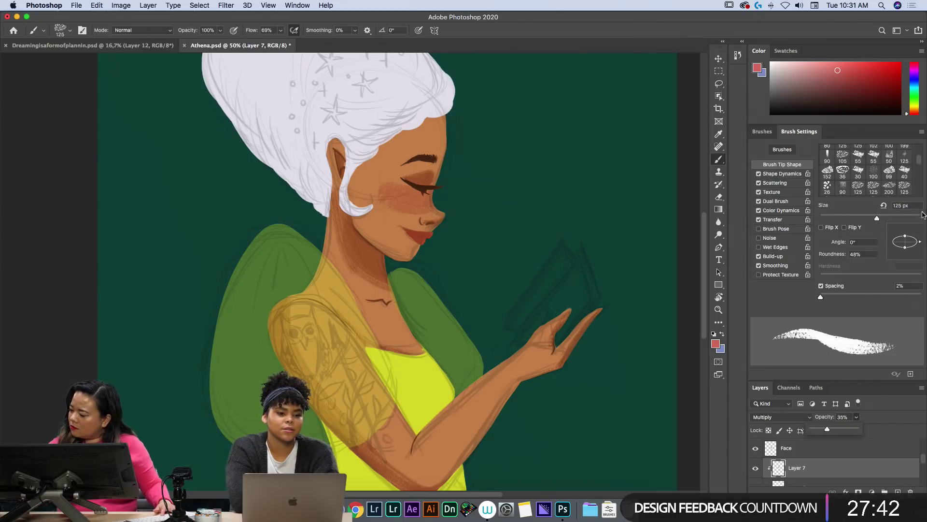
{"action": "left_click", "coordinate": [904, 171]}
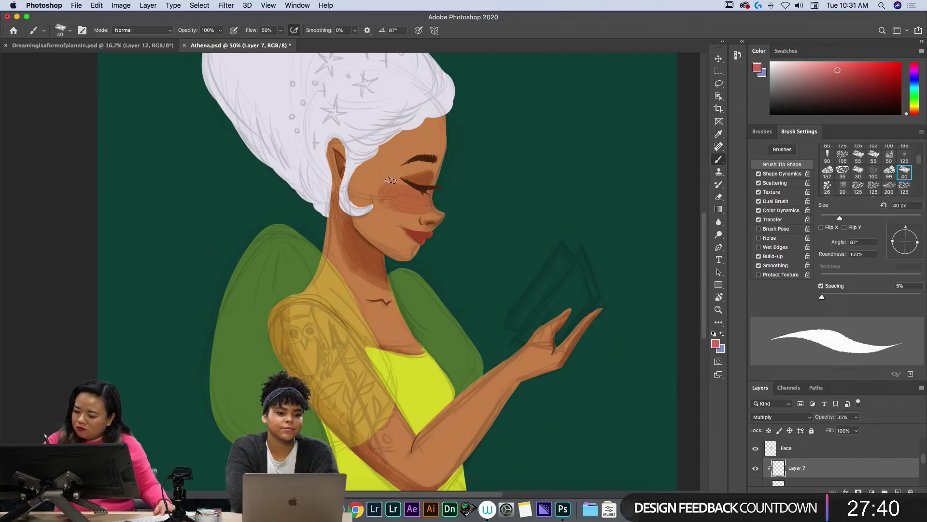
{"action": "left_click", "coordinate": [762, 131]}
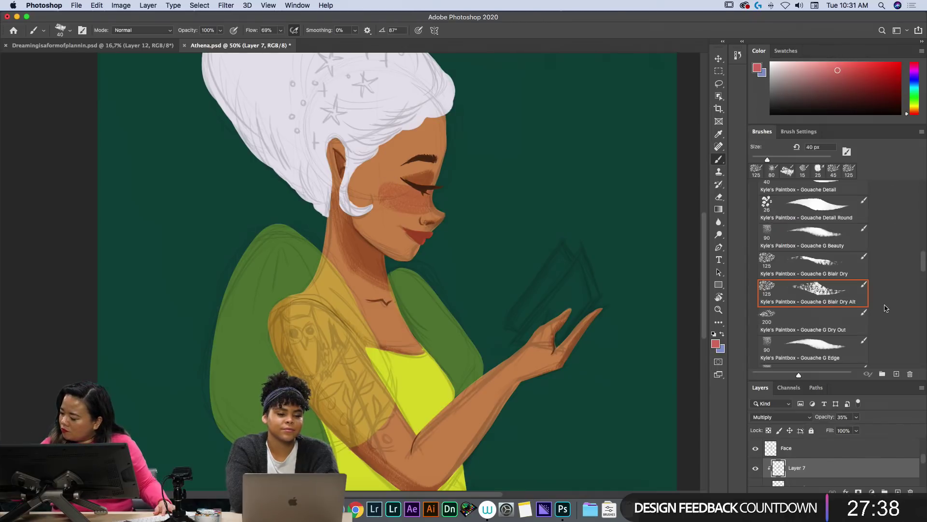
{"action": "left_click_drag", "start_coordinate": [922, 268], "coordinate": [919, 285]}
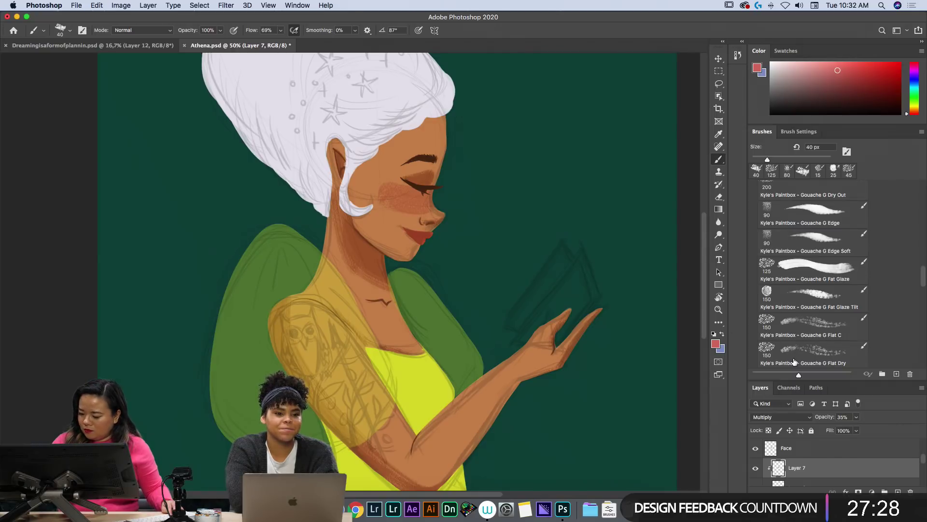
Select the hair layer, Layer 3, sample the pale lavender hair colour, and choose the Gouache Round Variable brush at 40 px.
{"action": "key", "text": "space"}
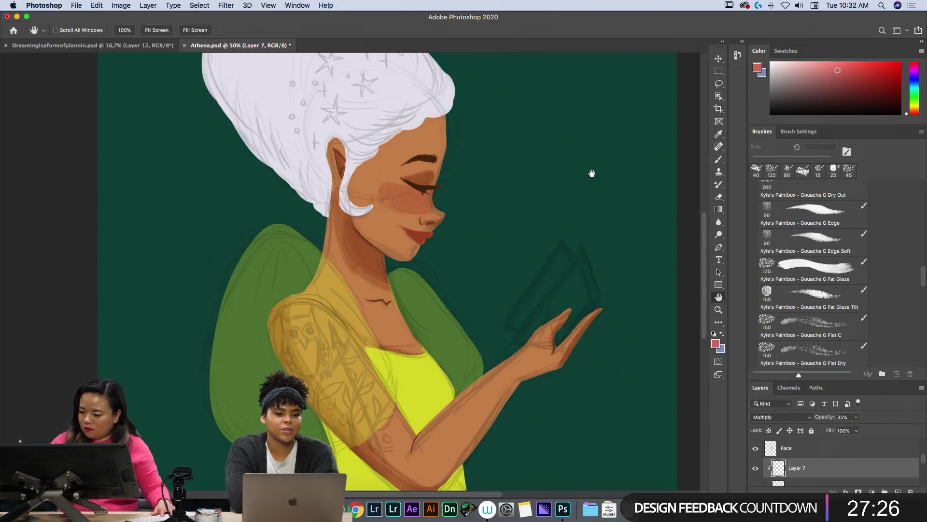
{"action": "left_click_drag", "start_coordinate": [592, 172], "coordinate": [604, 206]}
{"action": "scroll", "coordinate": [921, 472], "scroll_direction": "down", "scroll_amount": 2}
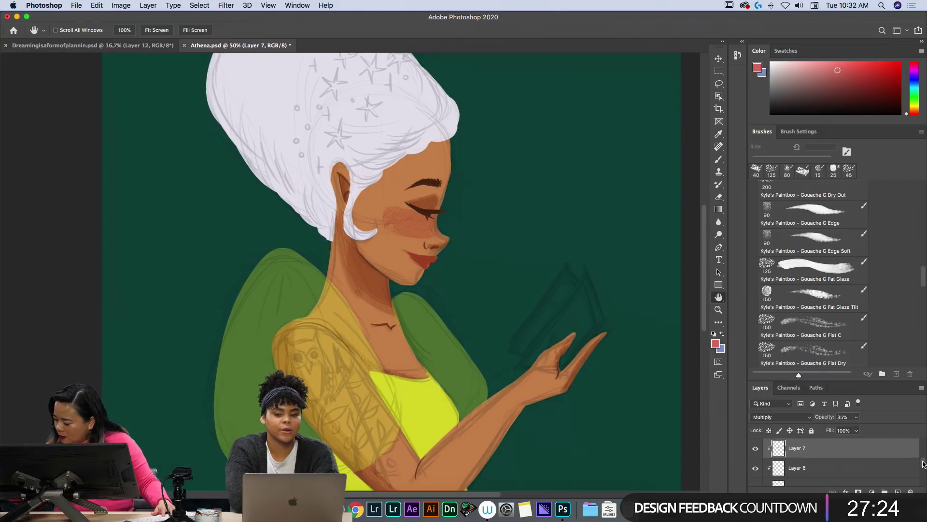
{"action": "left_click_drag", "start_coordinate": [922, 472], "coordinate": [922, 445]}
{"action": "left_click", "coordinate": [887, 472]}
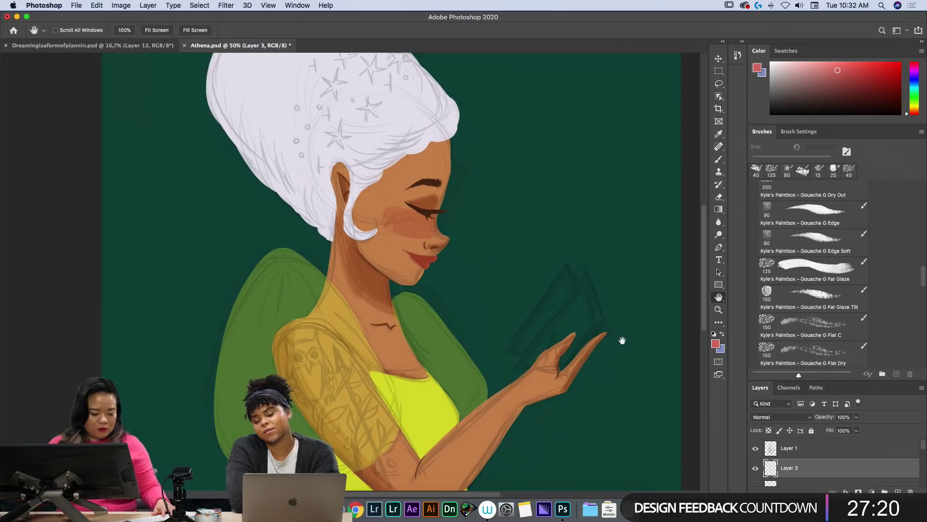
{"action": "key", "text": "i"}
{"action": "left_click", "coordinate": [293, 105]}
{"action": "key", "text": "b"}
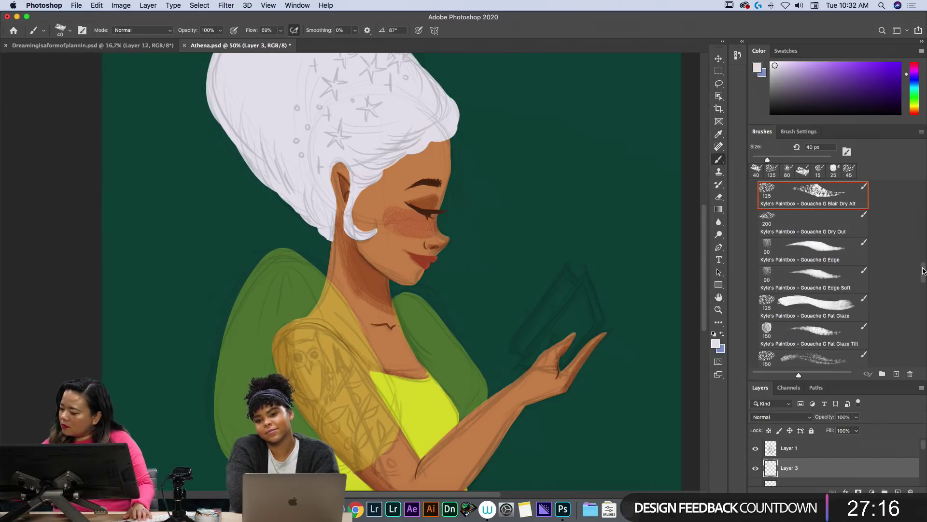
{"action": "left_click_drag", "start_coordinate": [923, 271], "coordinate": [920, 171]}
{"action": "left_click", "coordinate": [802, 264]}
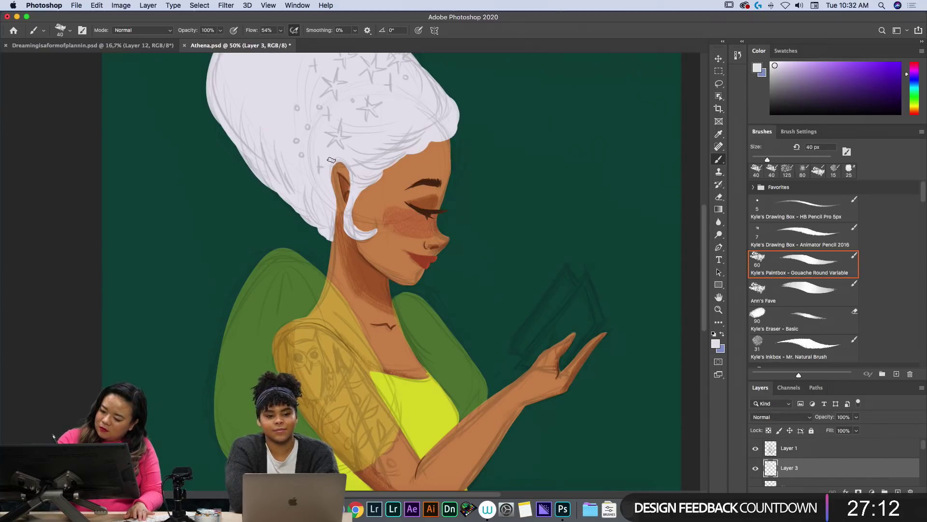
Reshape the curled hair strand in front of the ear with the pale lavender, trimming its edges with the Eraser at 25 px.
{"action": "left_click_drag", "start_coordinate": [334, 197], "coordinate": [336, 225]}
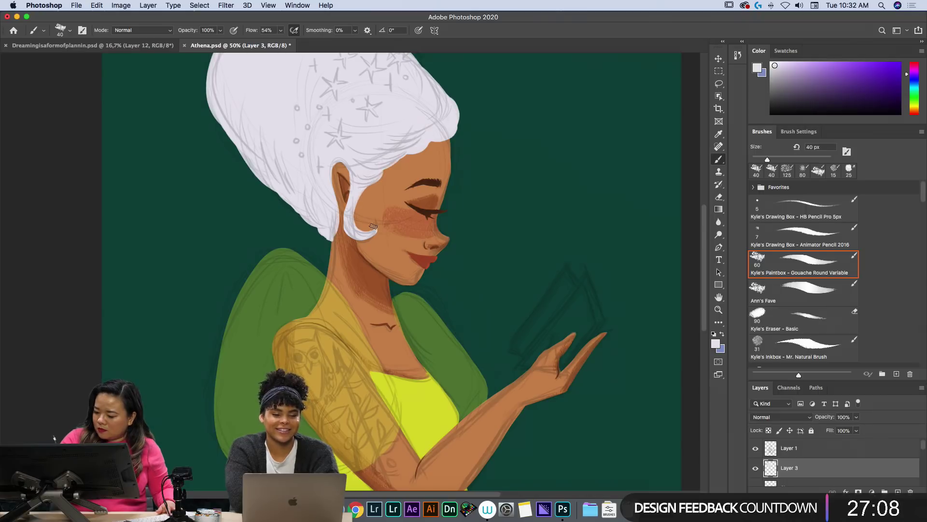
{"action": "key", "text": "e"}
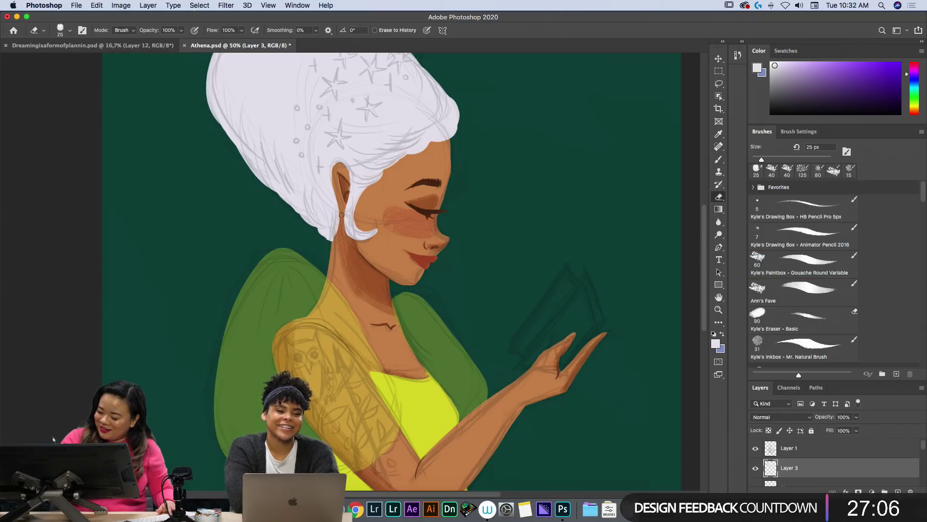
{"action": "key", "text": "b"}
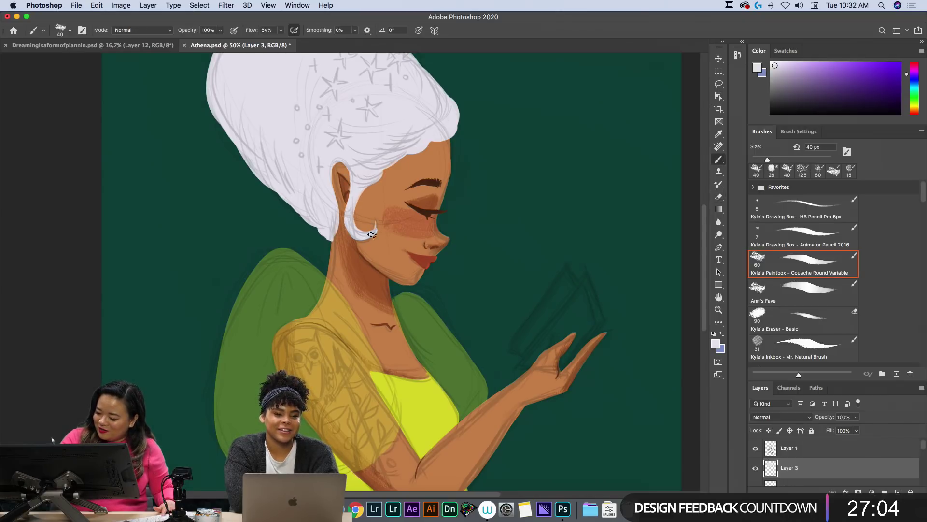
{"action": "key", "text": "e"}
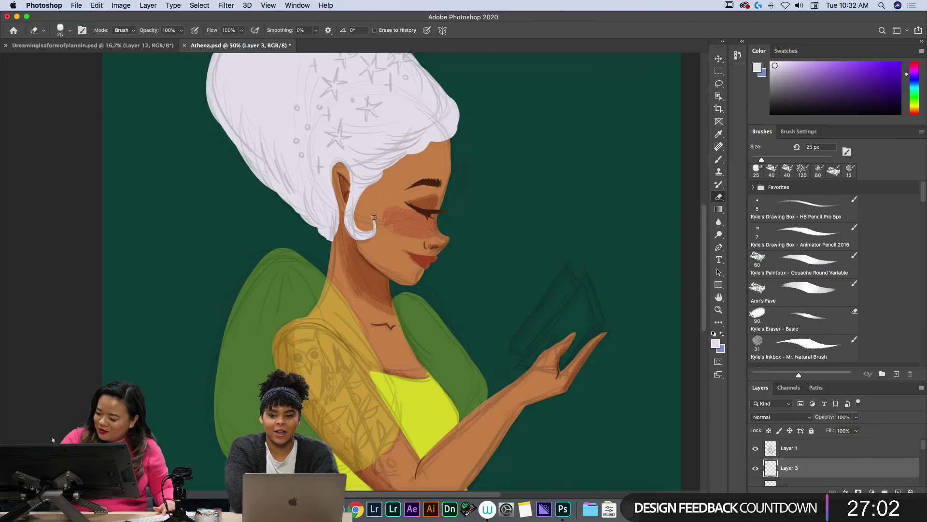
{"action": "key", "text": "b"}
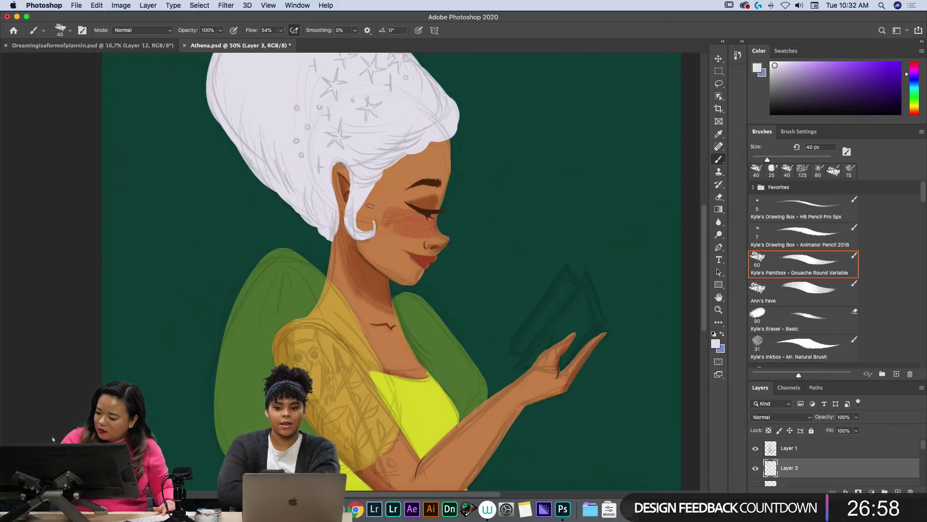
Paint the white hairline smoother from the sideburn up to the forehead on Layer 3 with the 40 px gouache brush.
{"action": "key", "text": "e"}
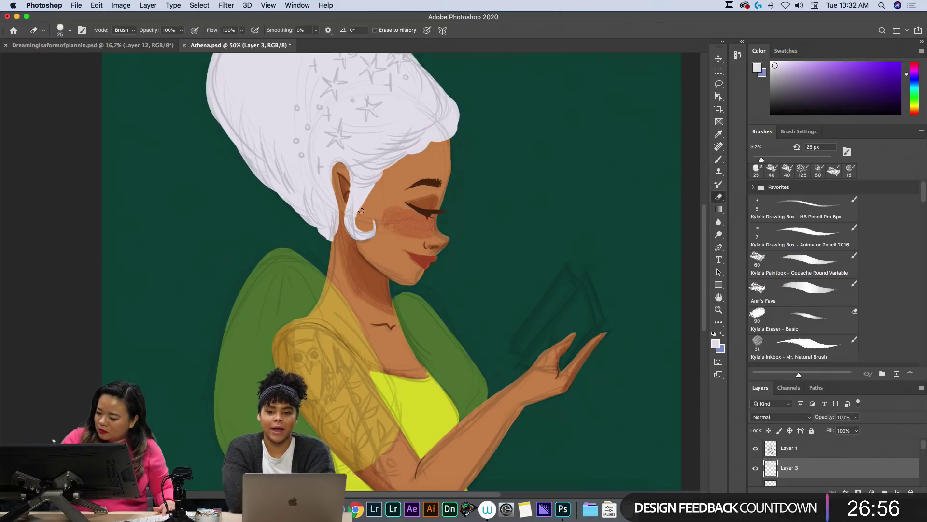
{"action": "key", "text": "b"}
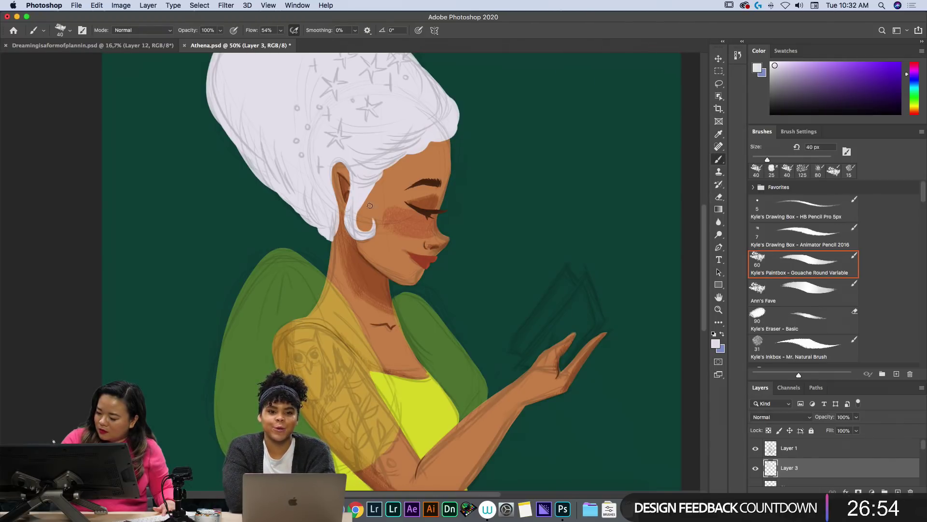
{"action": "key", "text": "e"}
{"action": "key", "text": "b"}
{"action": "left_click_drag", "start_coordinate": [362, 185], "coordinate": [408, 151]}
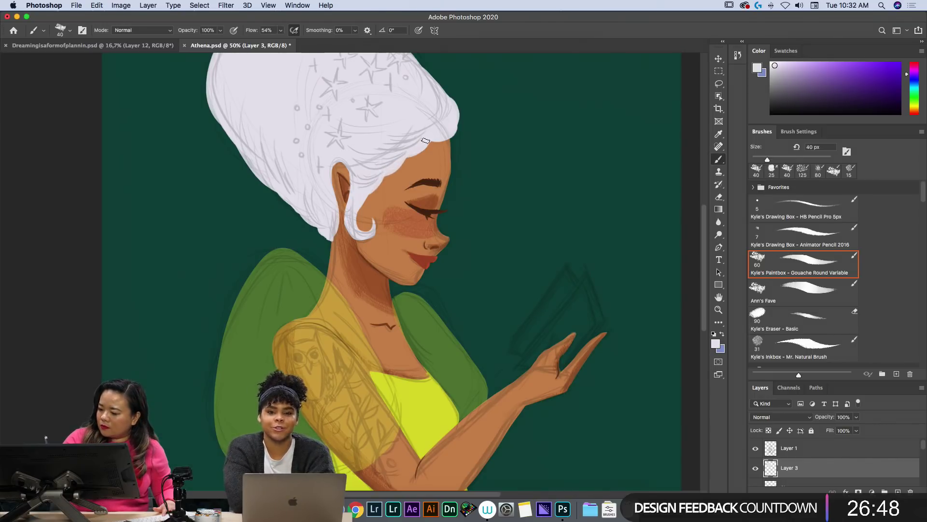
Trim the back outline of the white hair down to the nape with the eraser enlarged to 45 px.
{"action": "key", "text": "e"}
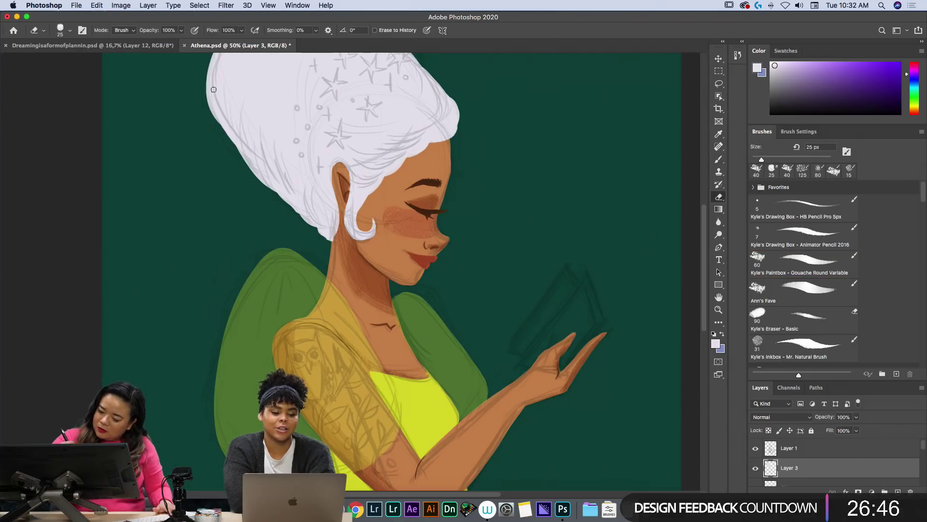
{"action": "mouse_move", "coordinate": [209, 77]}
{"action": "left_mouse_down"}
{"action": "mouse_move", "coordinate": [228, 134]}
{"action": "mouse_move", "coordinate": [255, 172]}
{"action": "left_mouse_up"}
{"action": "key", "text": "bracketright"}
{"action": "key", "text": "bracketright"}
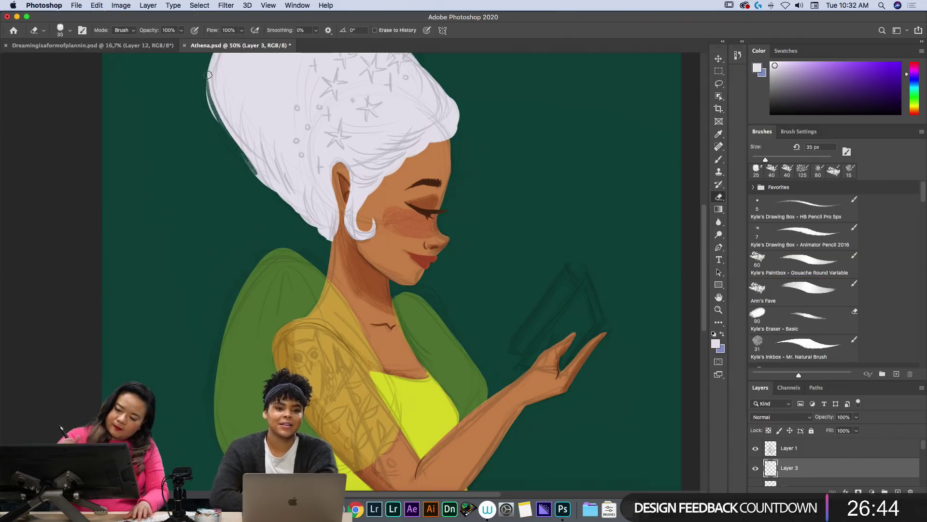
{"action": "mouse_move", "coordinate": [207, 59]}
{"action": "left_mouse_down"}
{"action": "mouse_move", "coordinate": [231, 143]}
{"action": "mouse_move", "coordinate": [281, 201]}
{"action": "left_mouse_up"}
{"action": "mouse_move", "coordinate": [265, 164]}
{"action": "left_mouse_down"}
{"action": "mouse_move", "coordinate": [297, 218]}
{"action": "mouse_move", "coordinate": [325, 241]}
{"action": "mouse_move", "coordinate": [280, 186]}
{"action": "mouse_move", "coordinate": [288, 200]}
{"action": "left_mouse_up"}
Extend the hair at the nape with the Ann's Fave brush at 60 px, then erase its lower tip into shape.
{"action": "key", "text": "b"}
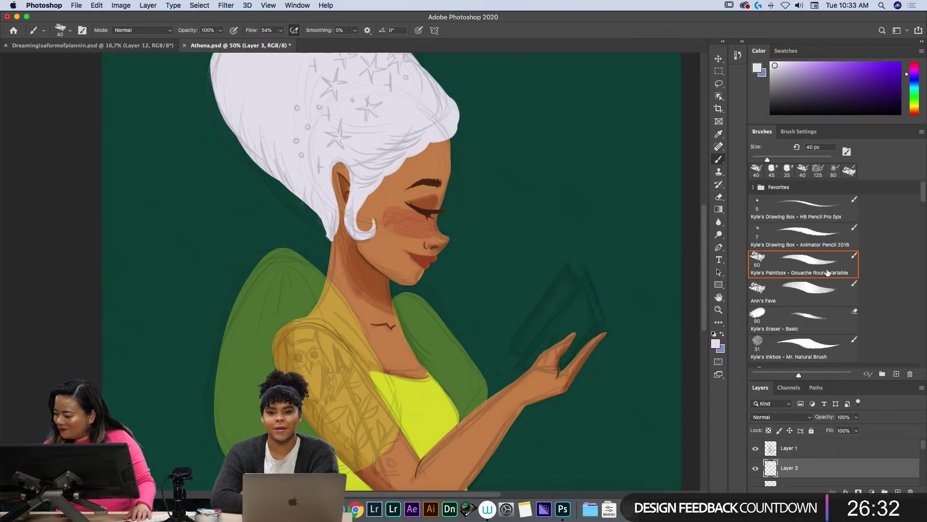
{"action": "left_click", "coordinate": [816, 290]}
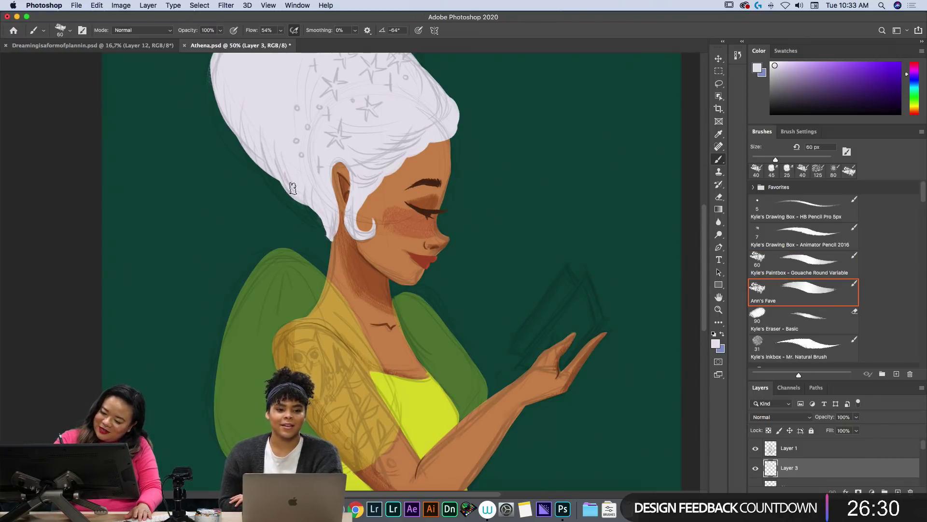
{"action": "left_click_drag", "start_coordinate": [281, 177], "coordinate": [318, 213]}
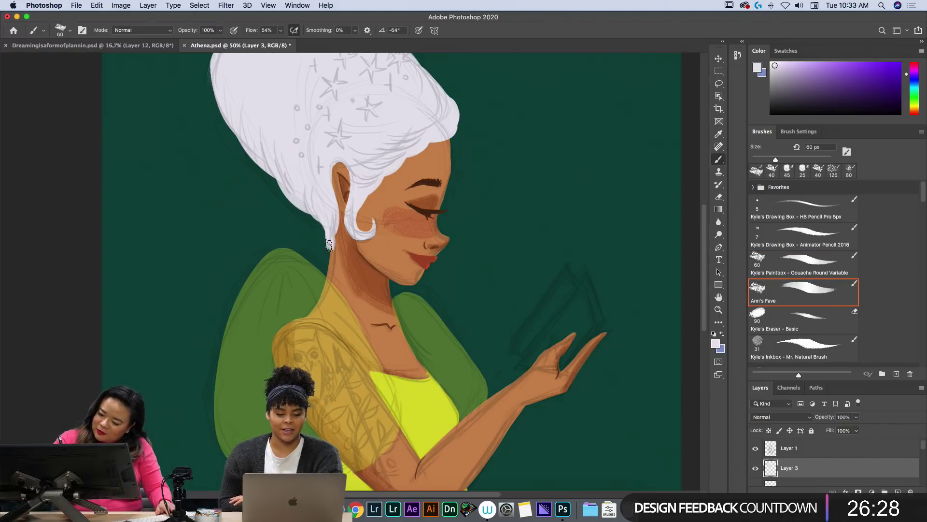
{"action": "key", "text": "e"}
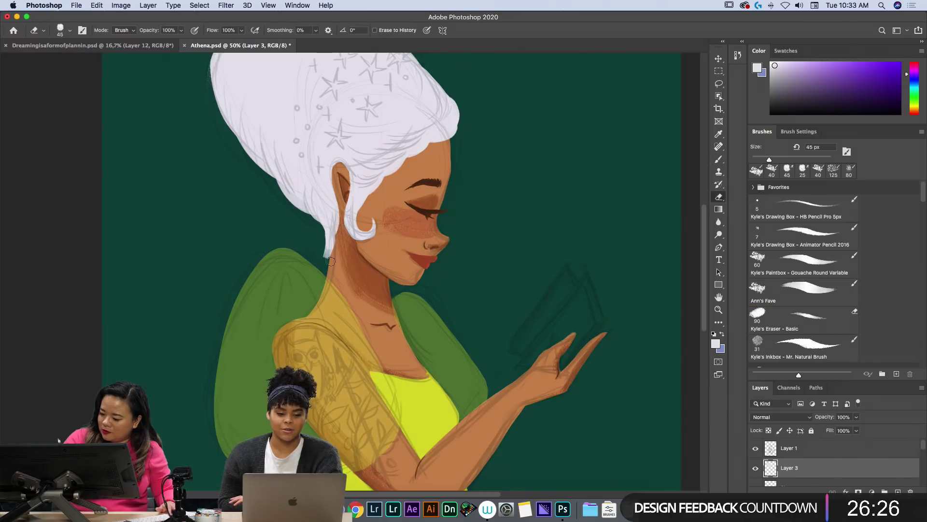
{"action": "mouse_move", "coordinate": [331, 261]}
{"action": "left_mouse_down"}
{"action": "mouse_move", "coordinate": [340, 236]}
{"action": "mouse_move", "coordinate": [326, 251]}
{"action": "mouse_move", "coordinate": [318, 231]}
{"action": "mouse_move", "coordinate": [322, 263]}
{"action": "mouse_move", "coordinate": [334, 210]}
{"action": "mouse_move", "coordinate": [339, 239]}
{"action": "left_mouse_up"}
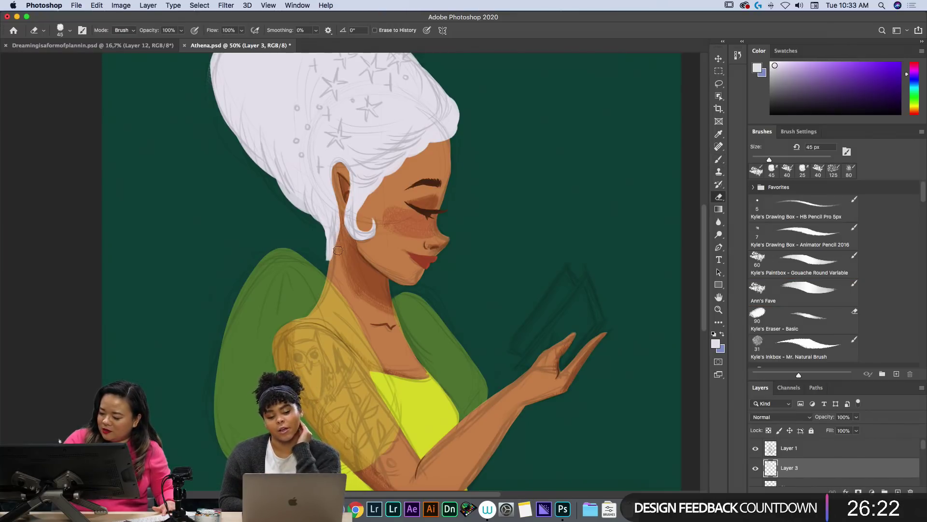
Sample the forehead skin tone and paint the forehead's front edge fuller on the Body layer with the Ann's Fave brush.
{"action": "key", "text": "h"}
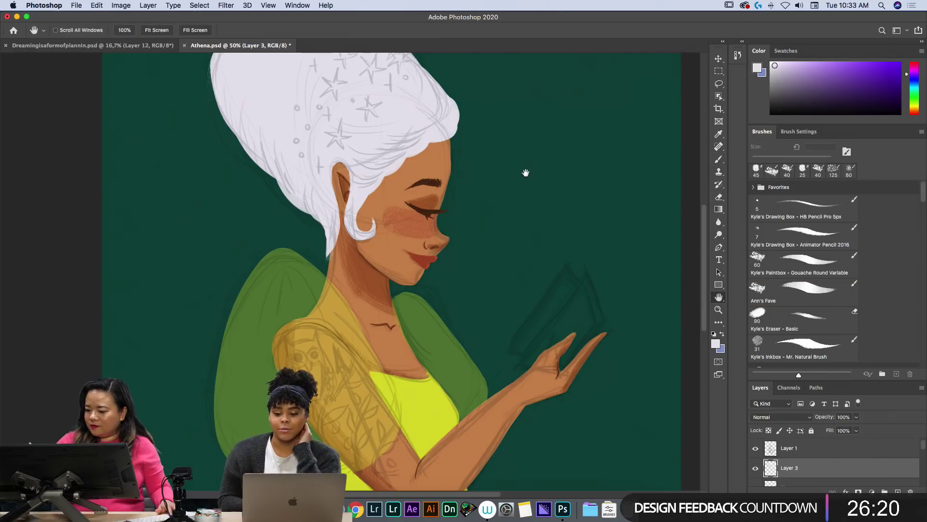
{"action": "key", "text": "i"}
{"action": "left_click", "coordinate": [422, 167]}
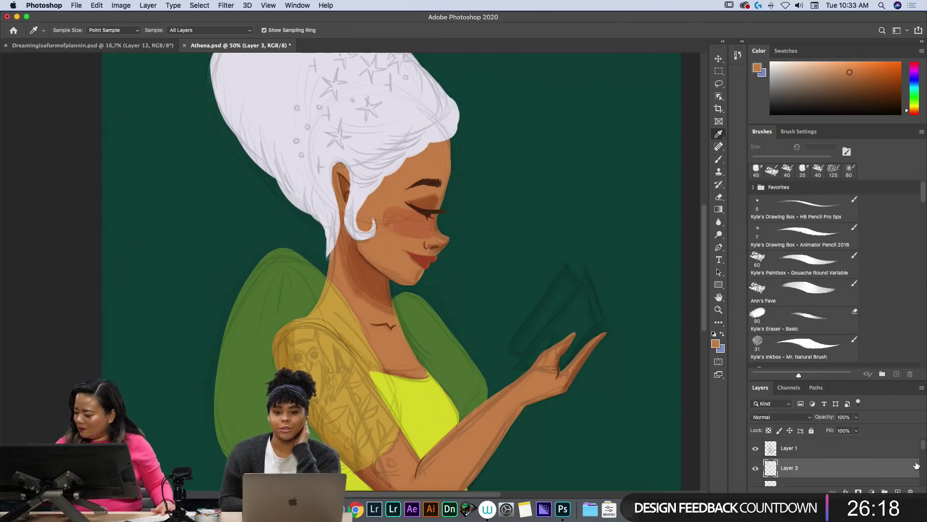
{"action": "scroll", "coordinate": [922, 454], "scroll_direction": "down", "scroll_amount": 1}
{"action": "scroll", "coordinate": [922, 454], "scroll_direction": "down", "scroll_amount": 3}
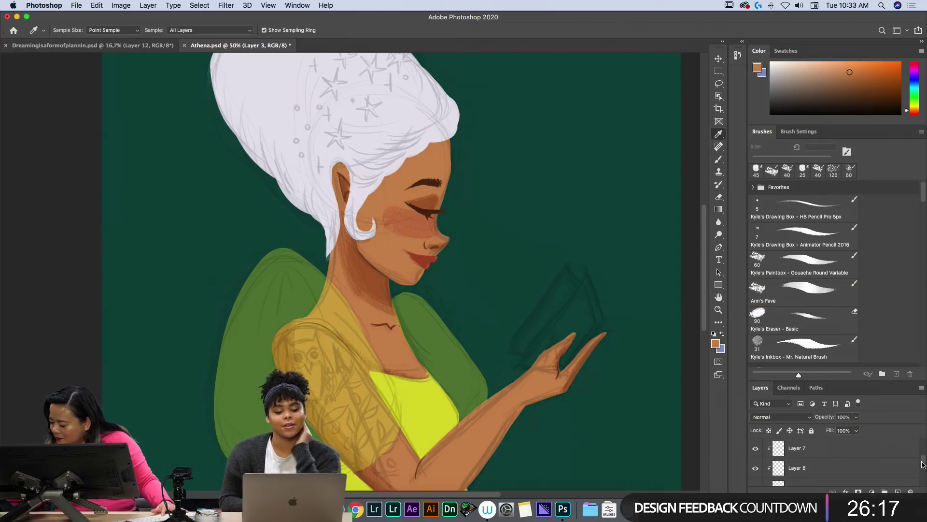
{"action": "left_click", "coordinate": [893, 448]}
{"action": "left_click", "coordinate": [804, 291]}
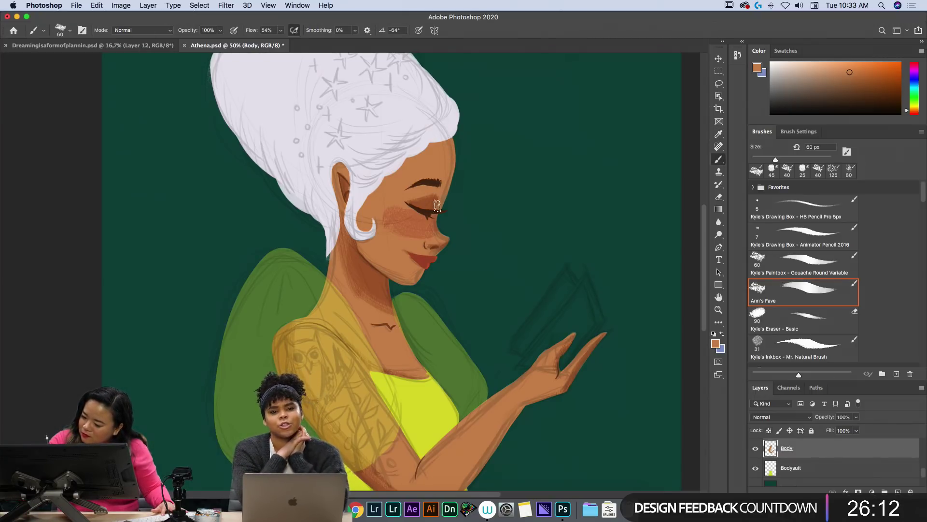
Add a new layer directly below Layer 1 and name it Stars.
{"action": "key", "text": "space"}
{"action": "mouse_move", "coordinate": [513, 137]}
{"action": "left_mouse_down"}
{"action": "mouse_move", "coordinate": [507, 222]}
{"action": "mouse_move", "coordinate": [522, 314]}
{"action": "mouse_move", "coordinate": [565, 172]}
{"action": "mouse_move", "coordinate": [549, 97]}
{"action": "mouse_move", "coordinate": [512, 98]}
{"action": "left_mouse_up"}
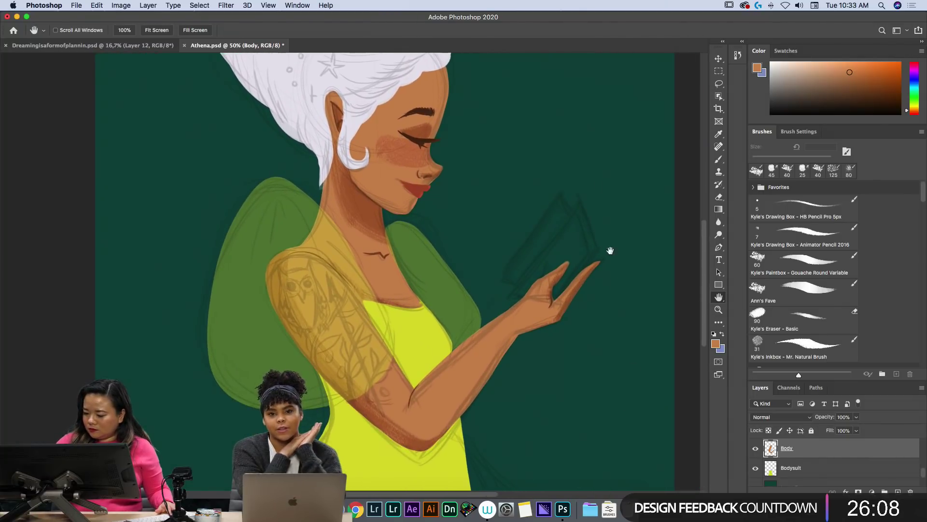
{"action": "left_click_drag", "start_coordinate": [610, 250], "coordinate": [600, 362]}
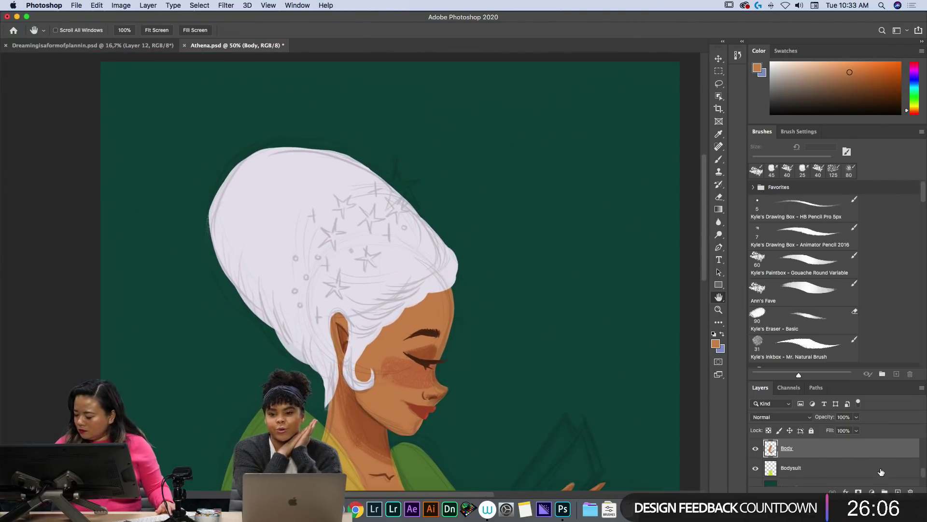
{"action": "scroll", "coordinate": [922, 472], "scroll_direction": "down", "scroll_amount": 1}
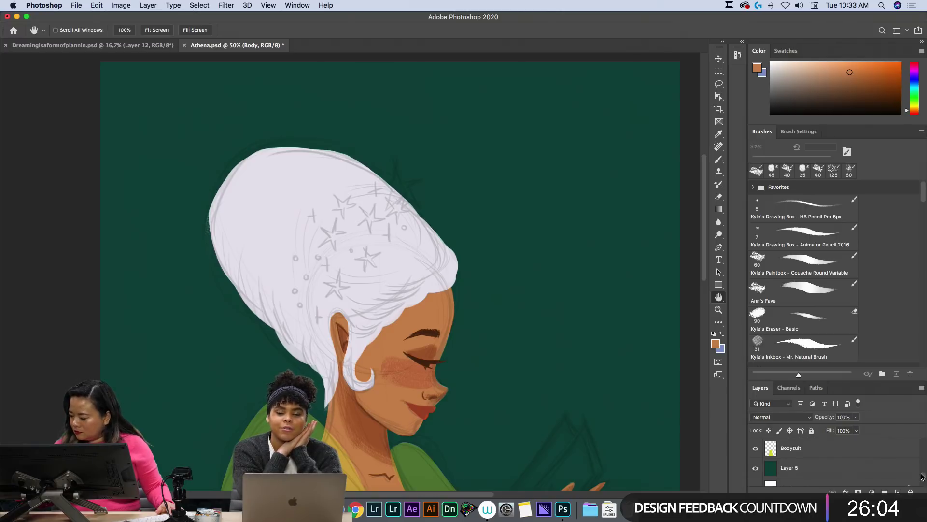
{"action": "scroll", "coordinate": [922, 474], "scroll_direction": "up", "scroll_amount": 1}
{"action": "scroll", "coordinate": [923, 472], "scroll_direction": "up", "scroll_amount": 3}
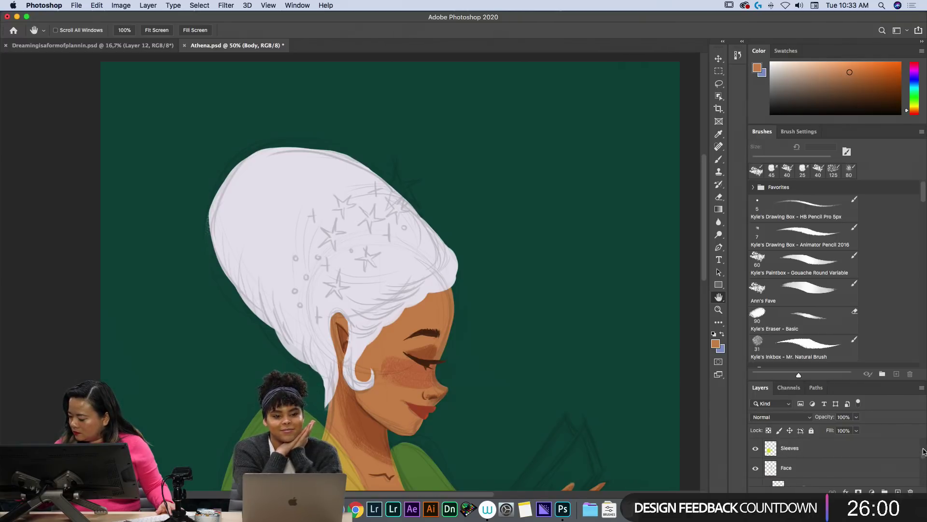
{"action": "scroll", "coordinate": [924, 452], "scroll_direction": "up", "scroll_amount": 2}
{"action": "left_click", "coordinate": [879, 473]}
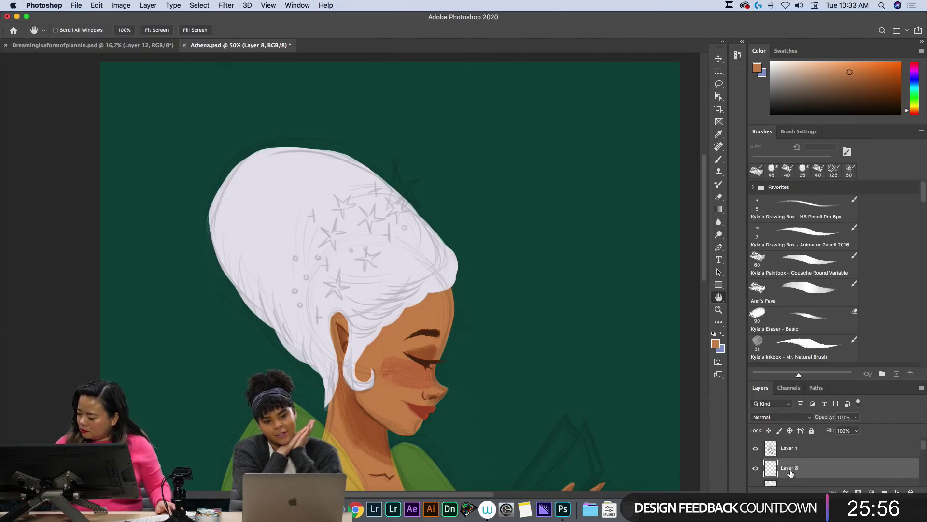
{"action": "key", "text": "Return"}
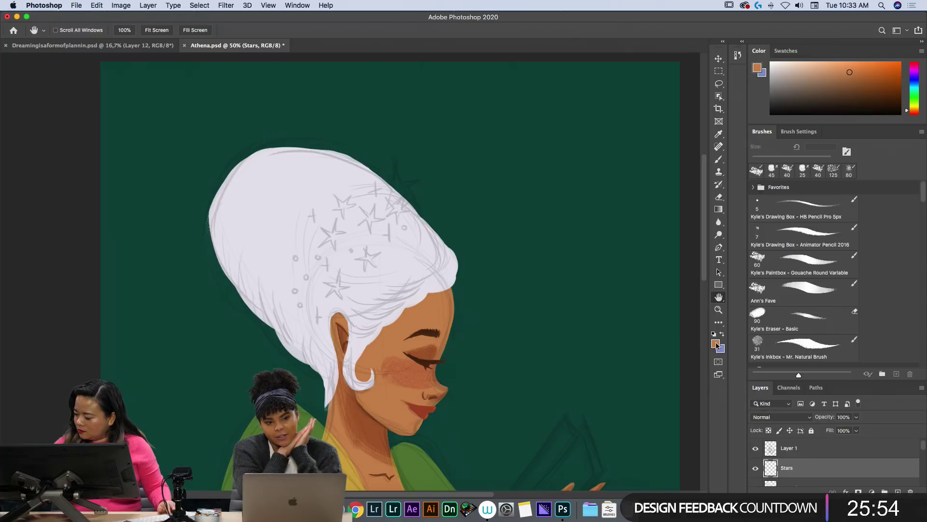
Set the foreground colour to bright yellow and choose Kyle's Inkbox - Mr. Natural Brush at 25 px.
{"action": "left_click_drag", "start_coordinate": [908, 107], "coordinate": [916, 110]}
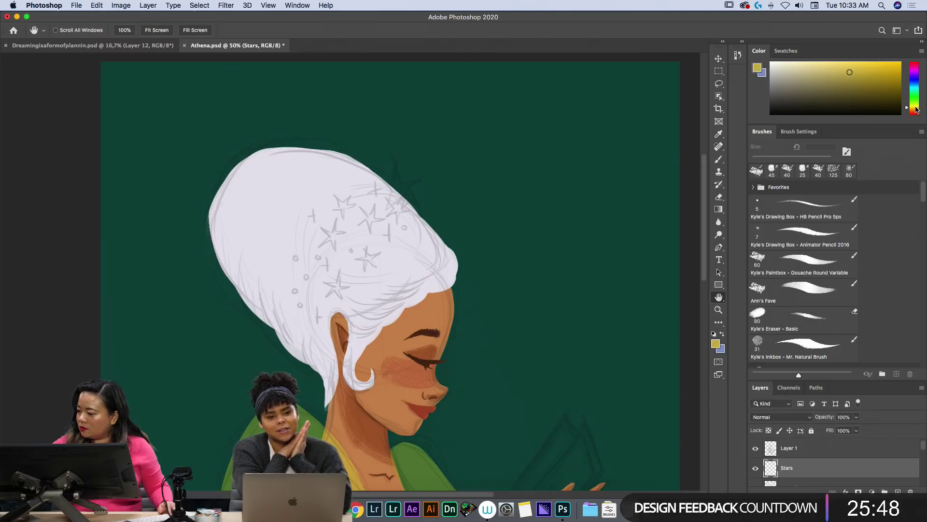
{"action": "left_click", "coordinate": [888, 65]}
{"action": "left_click", "coordinate": [802, 290]}
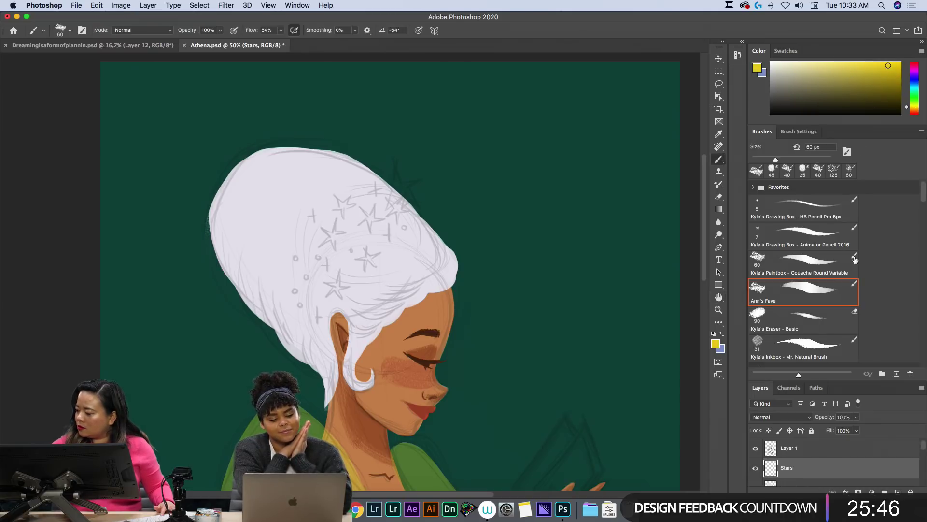
{"action": "left_click", "coordinate": [843, 344]}
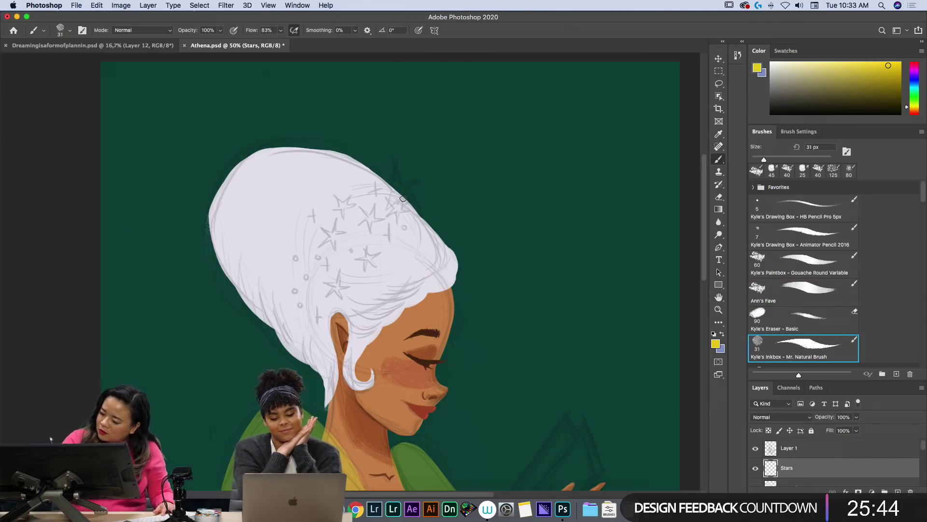
{"action": "key", "text": "bracketleft"}
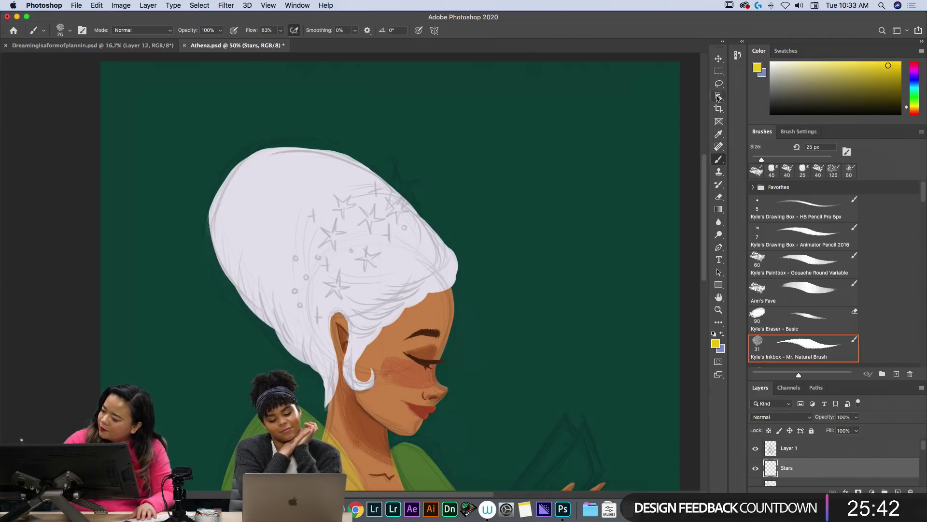
Lasso eight star shapes over the hair on the Stars layer, fill them with the yellow foreground colour and deselect.
{"action": "key", "text": "l"}
{"action": "mouse_move", "coordinate": [406, 199]}
{"action": "left_mouse_down"}
{"action": "mouse_move", "coordinate": [394, 218]}
{"action": "mouse_move", "coordinate": [414, 206]}
{"action": "mouse_move", "coordinate": [404, 195]}
{"action": "mouse_move", "coordinate": [358, 227]}
{"action": "mouse_move", "coordinate": [368, 221]}
{"action": "mouse_move", "coordinate": [371, 230]}
{"action": "mouse_move", "coordinate": [383, 218]}
{"action": "mouse_move", "coordinate": [377, 207]}
{"action": "mouse_move", "coordinate": [370, 216]}
{"action": "mouse_move", "coordinate": [334, 212]}
{"action": "mouse_move", "coordinate": [352, 218]}
{"action": "mouse_move", "coordinate": [357, 208]}
{"action": "mouse_move", "coordinate": [344, 193]}
{"action": "mouse_move", "coordinate": [319, 247]}
{"action": "mouse_move", "coordinate": [331, 242]}
{"action": "mouse_move", "coordinate": [336, 251]}
{"action": "mouse_move", "coordinate": [336, 237]}
{"action": "mouse_move", "coordinate": [345, 233]}
{"action": "mouse_move", "coordinate": [321, 226]}
{"action": "left_mouse_up"}
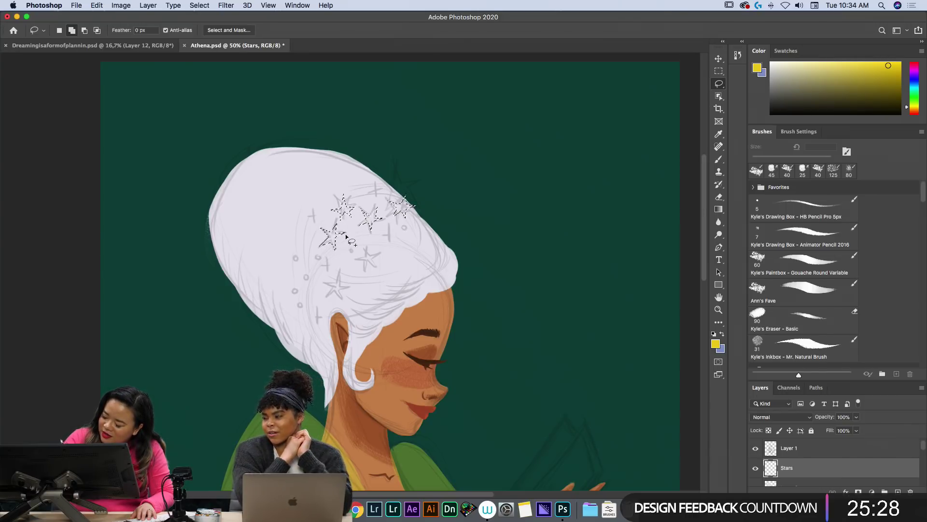
{"action": "mouse_move", "coordinate": [365, 269]}
{"action": "left_mouse_down"}
{"action": "mouse_move", "coordinate": [380, 252]}
{"action": "mouse_move", "coordinate": [366, 242]}
{"action": "mouse_move", "coordinate": [327, 281]}
{"action": "mouse_move", "coordinate": [343, 297]}
{"action": "mouse_move", "coordinate": [339, 269]}
{"action": "left_mouse_up"}
{"action": "mouse_move", "coordinate": [298, 294]}
{"action": "left_mouse_down"}
{"action": "mouse_move", "coordinate": [318, 295]}
{"action": "mouse_move", "coordinate": [305, 279]}
{"action": "left_mouse_up"}
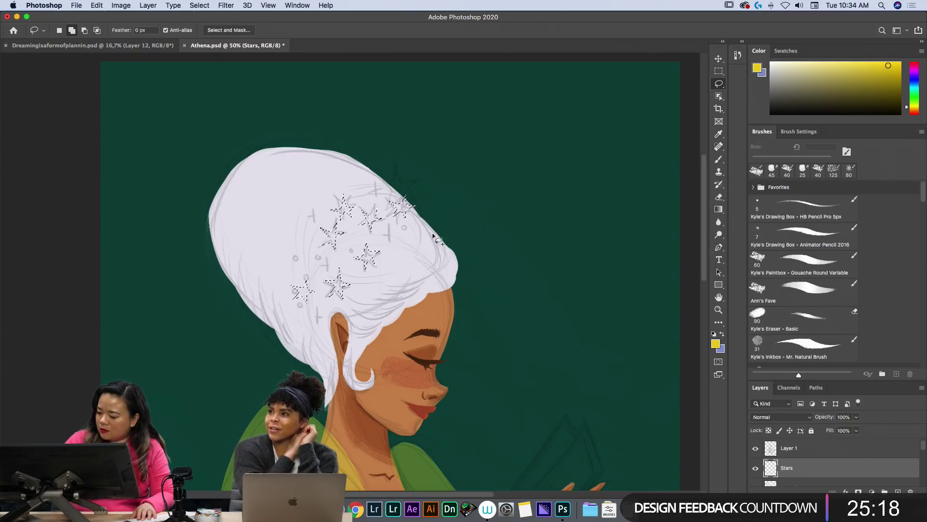
{"action": "left_click_drag", "start_coordinate": [394, 188], "coordinate": [409, 205]}
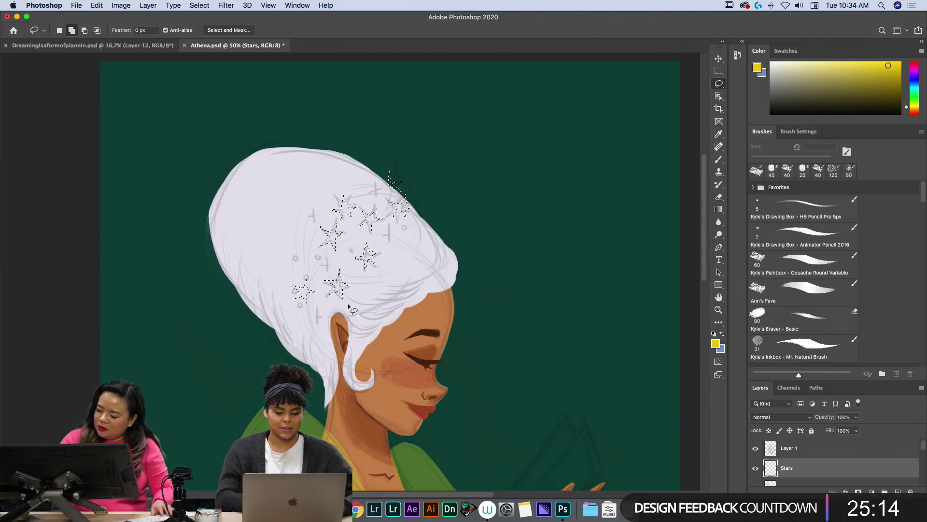
{"action": "key", "text": "alt+BackSpace"}
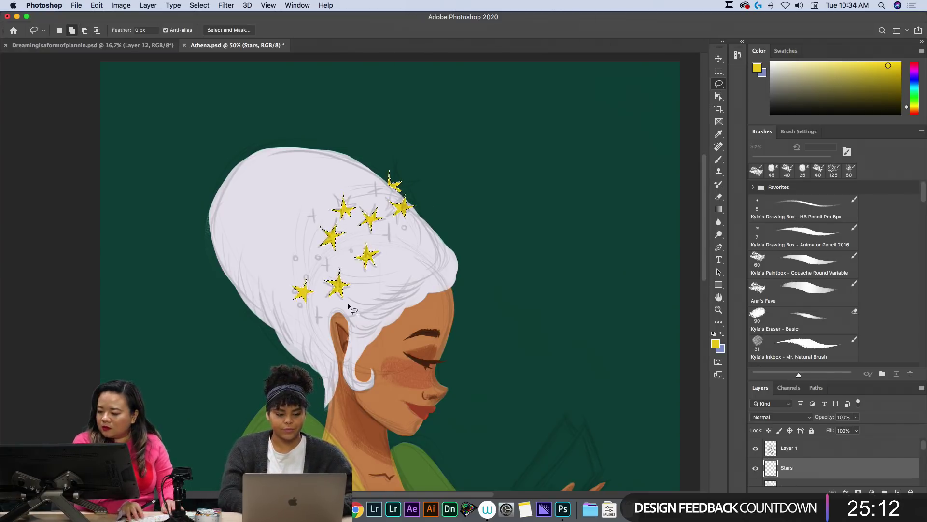
{"action": "key", "text": "super+d"}
Touch up the yellow stars at the hair's upper front edge with the Mr. Natural Brush at 10 px.
{"action": "key", "text": "super+equal"}
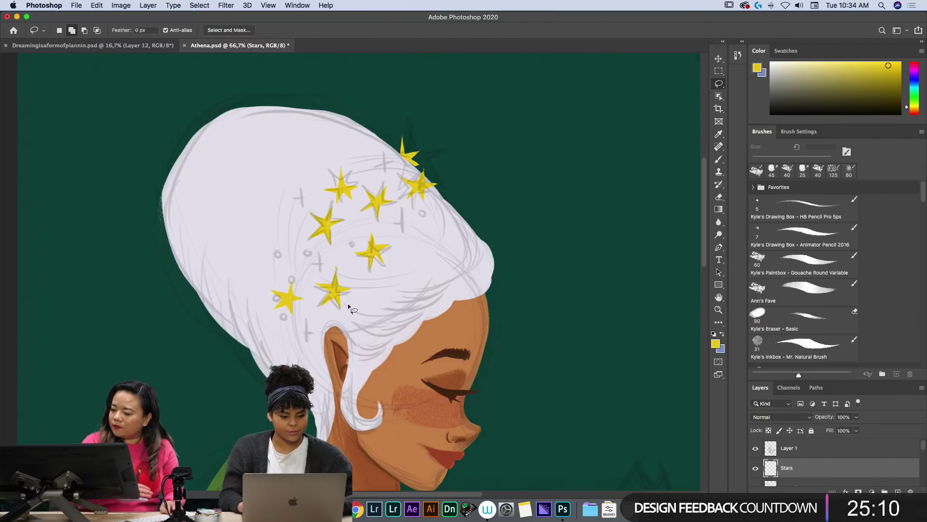
{"action": "key", "text": "h"}
{"action": "scroll", "coordinate": [437, 172], "scroll_direction": "up", "scroll_amount": 3}
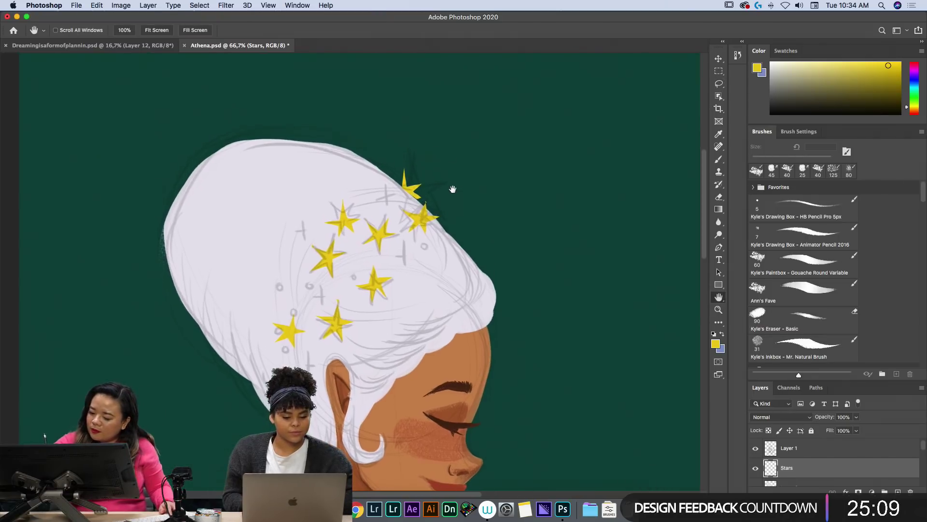
{"action": "left_click", "coordinate": [412, 238], "text": "super"}
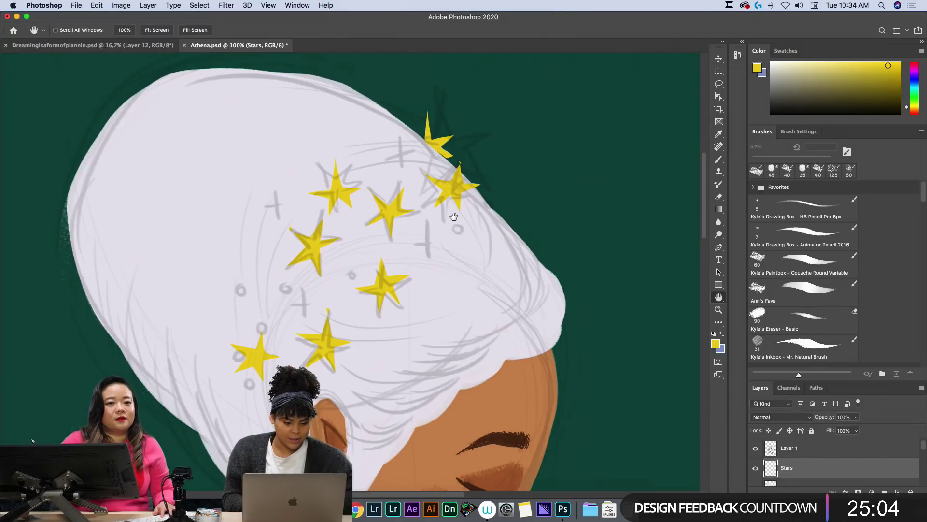
{"action": "left_click_drag", "start_coordinate": [443, 198], "coordinate": [414, 244]}
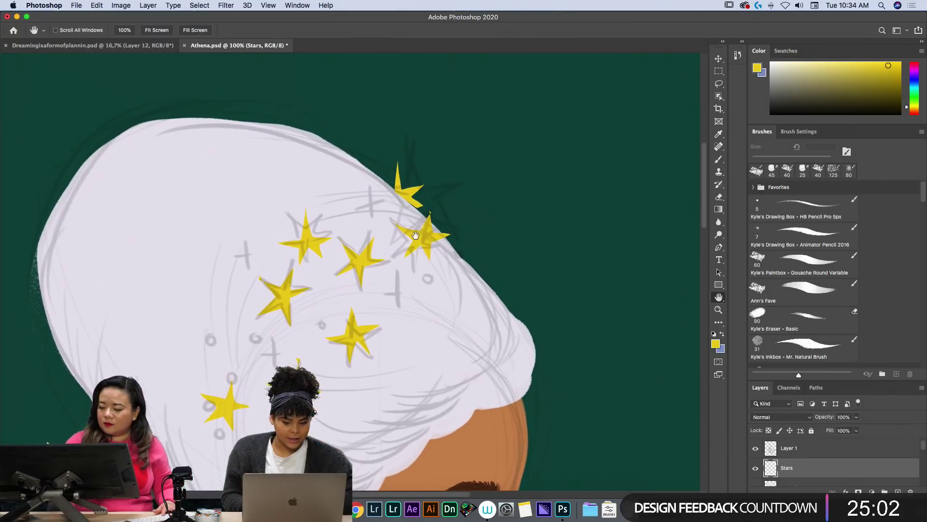
{"action": "key", "text": "b"}
{"action": "key", "text": "bracketleft"}
{"action": "key", "text": "bracketleft"}
{"action": "key", "text": "bracketleft"}
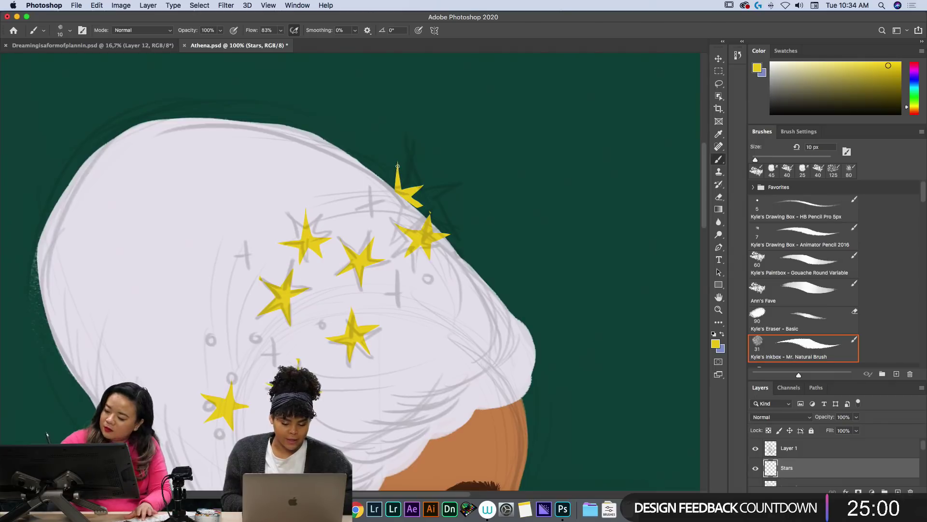
{"action": "left_click_drag", "start_coordinate": [401, 192], "coordinate": [410, 189]}
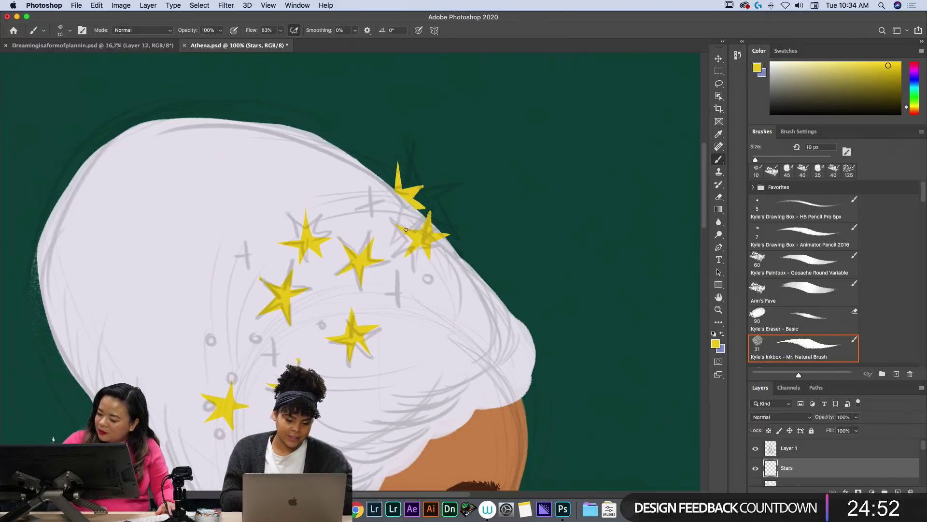
Erase the overlong inner tip of the second star from the top along the hair's front edge.
{"action": "key", "text": "e"}
{"action": "left_click_drag", "start_coordinate": [394, 233], "coordinate": [405, 227]}
{"action": "key", "text": "b"}
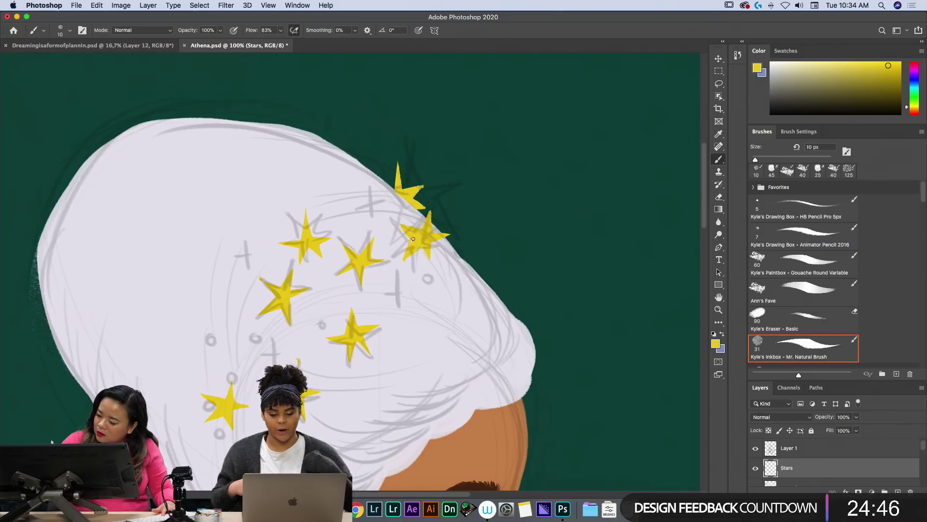
Refine the outer tip of the second star along the hair's front edge with brush and eraser, reducing the eraser to 15 px.
{"action": "mouse_move", "coordinate": [425, 253]}
{"action": "left_mouse_down"}
{"action": "mouse_move", "coordinate": [450, 234]}
{"action": "mouse_move", "coordinate": [426, 245]}
{"action": "mouse_move", "coordinate": [442, 236]}
{"action": "mouse_move", "coordinate": [435, 230]}
{"action": "mouse_move", "coordinate": [458, 230]}
{"action": "left_mouse_up"}
{"action": "key", "text": "e"}
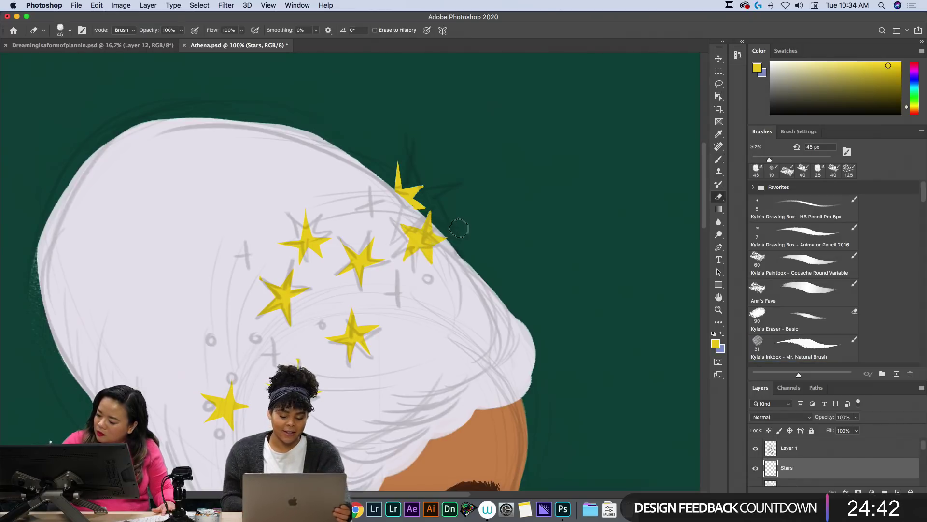
{"action": "key", "text": "b"}
{"action": "key", "text": "e"}
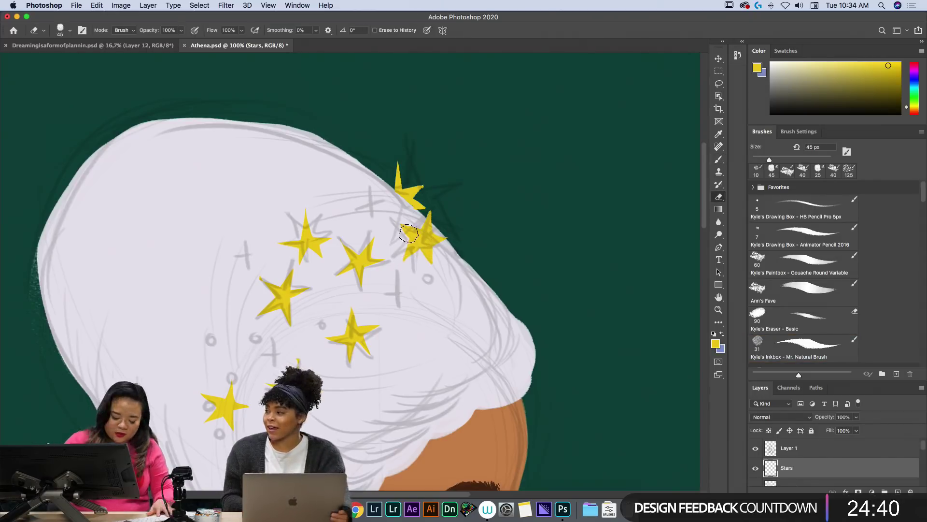
{"action": "key", "text": "bracketleft"}
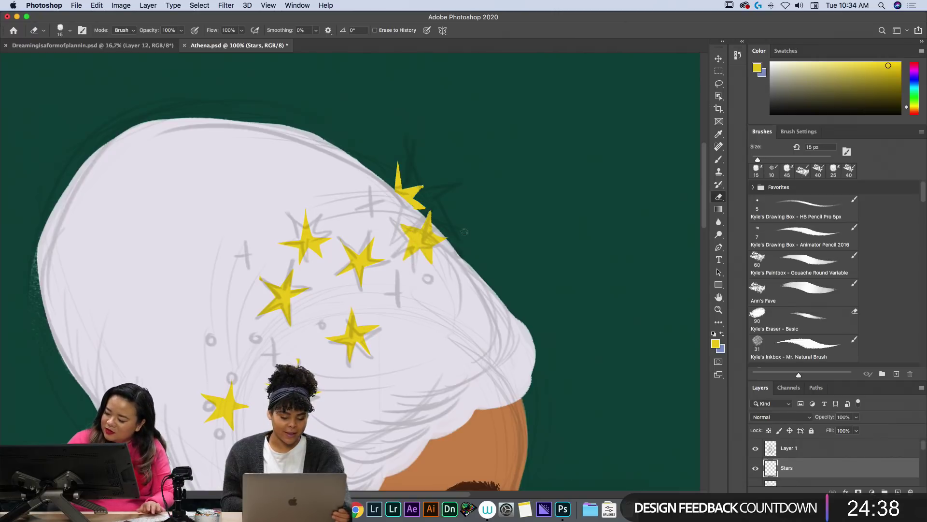
Thicken and even out the arms of the star just behind the second front-edge star, using the 10 px Mr. Natural Brush.
{"action": "key", "text": "f"}
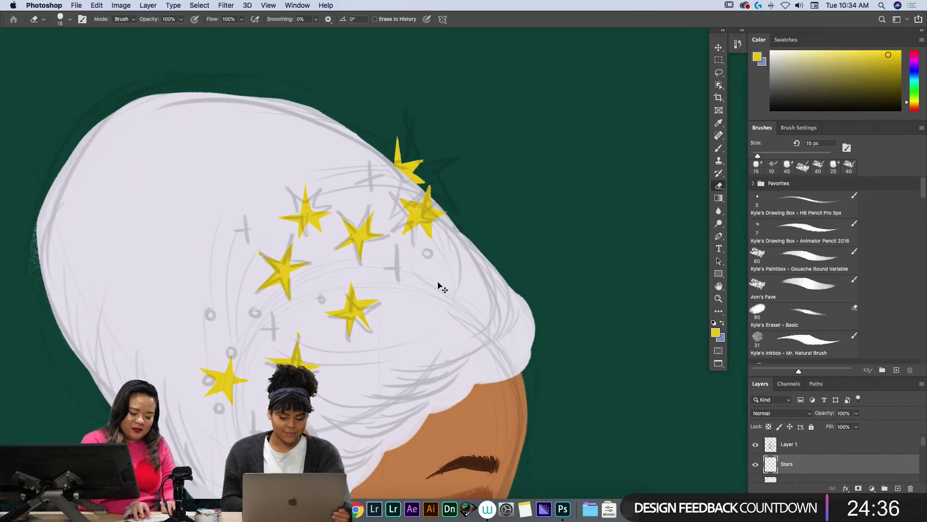
{"action": "scroll", "coordinate": [439, 286], "scroll_direction": "up", "scroll_amount": 5}
{"action": "scroll", "coordinate": [437, 282], "scroll_direction": "left", "scroll_amount": 3}
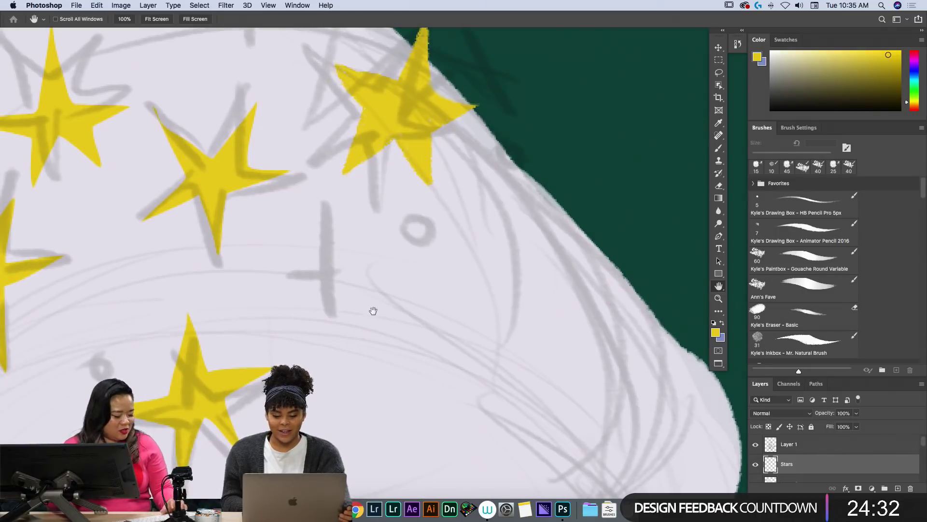
{"action": "left_click_drag", "start_coordinate": [375, 188], "coordinate": [472, 206]}
{"action": "key", "text": "b"}
{"action": "mouse_move", "coordinate": [251, 133]}
{"action": "left_mouse_down"}
{"action": "mouse_move", "coordinate": [297, 168]}
{"action": "mouse_move", "coordinate": [253, 136]}
{"action": "mouse_move", "coordinate": [289, 171]}
{"action": "mouse_move", "coordinate": [306, 156]}
{"action": "mouse_move", "coordinate": [325, 165]}
{"action": "mouse_move", "coordinate": [301, 175]}
{"action": "mouse_move", "coordinate": [352, 126]}
{"action": "mouse_move", "coordinate": [305, 179]}
{"action": "mouse_move", "coordinate": [357, 122]}
{"action": "mouse_move", "coordinate": [391, 190]}
{"action": "mouse_move", "coordinate": [370, 199]}
{"action": "mouse_move", "coordinate": [354, 179]}
{"action": "mouse_move", "coordinate": [344, 189]}
{"action": "mouse_move", "coordinate": [364, 198]}
{"action": "mouse_move", "coordinate": [331, 222]}
{"action": "mouse_move", "coordinate": [317, 247]}
{"action": "left_mouse_up"}
{"action": "key", "text": "e"}
{"action": "key", "text": "b"}
{"action": "mouse_move", "coordinate": [296, 215]}
{"action": "left_mouse_down"}
{"action": "mouse_move", "coordinate": [282, 181]}
{"action": "mouse_move", "coordinate": [248, 237]}
{"action": "mouse_move", "coordinate": [286, 215]}
{"action": "mouse_move", "coordinate": [288, 197]}
{"action": "left_mouse_up"}
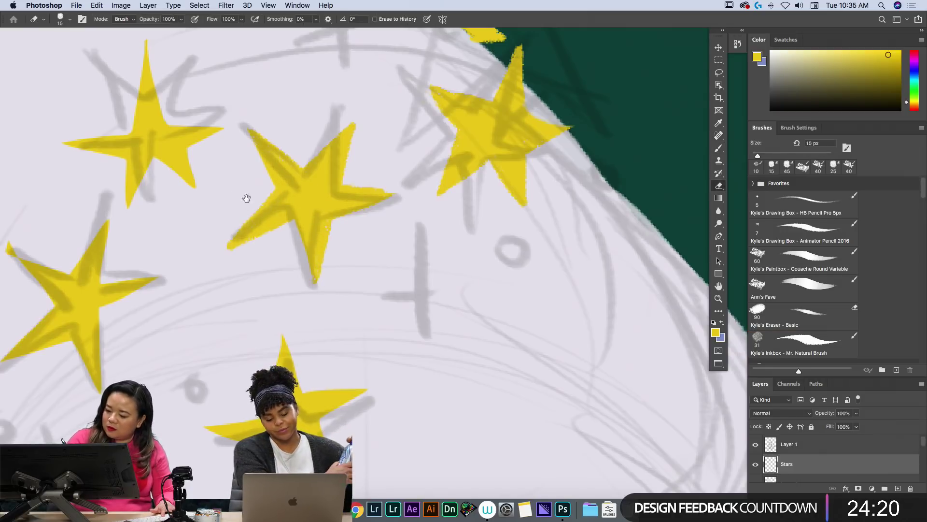
Broaden the arms of the rear star in the upper row of the hair with the 10 px yellow brush.
{"action": "scroll", "coordinate": [246, 198], "scroll_direction": "up", "scroll_amount": 2}
{"action": "scroll", "coordinate": [247, 199], "scroll_direction": "left", "scroll_amount": 5}
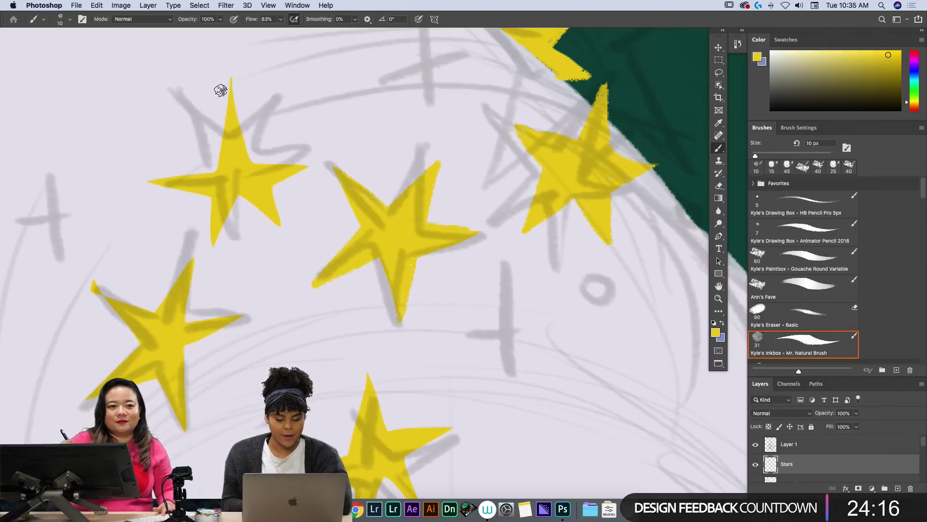
{"action": "left_click_drag", "start_coordinate": [231, 76], "coordinate": [254, 170]}
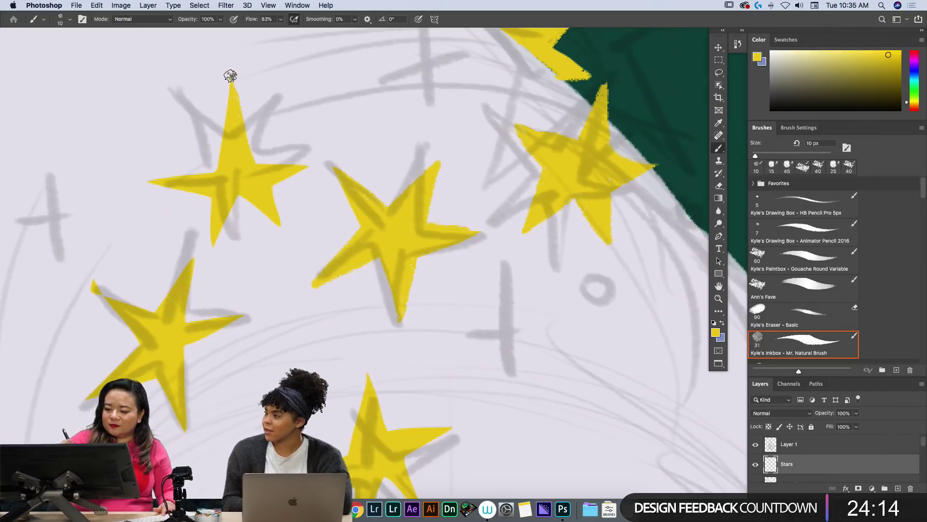
{"action": "mouse_move", "coordinate": [230, 77]}
{"action": "left_mouse_down"}
{"action": "mouse_move", "coordinate": [216, 159]}
{"action": "mouse_move", "coordinate": [229, 85]}
{"action": "mouse_move", "coordinate": [260, 168]}
{"action": "mouse_move", "coordinate": [222, 163]}
{"action": "mouse_move", "coordinate": [156, 181]}
{"action": "mouse_move", "coordinate": [212, 195]}
{"action": "mouse_move", "coordinate": [203, 190]}
{"action": "mouse_move", "coordinate": [210, 234]}
{"action": "mouse_move", "coordinate": [243, 187]}
{"action": "mouse_move", "coordinate": [241, 198]}
{"action": "mouse_move", "coordinate": [283, 222]}
{"action": "mouse_move", "coordinate": [271, 182]}
{"action": "mouse_move", "coordinate": [283, 220]}
{"action": "left_mouse_up"}
{"action": "mouse_move", "coordinate": [253, 153]}
{"action": "left_mouse_down"}
{"action": "mouse_move", "coordinate": [291, 160]}
{"action": "mouse_move", "coordinate": [288, 172]}
{"action": "left_mouse_up"}
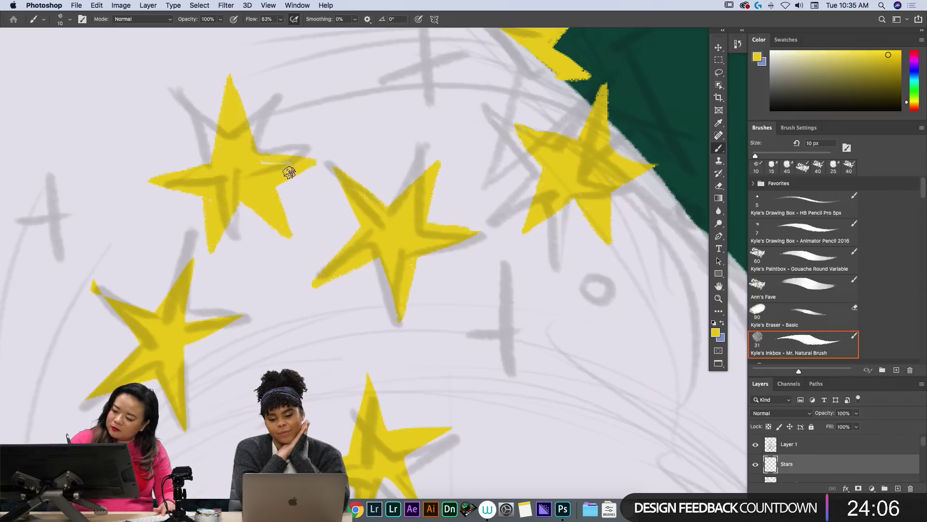
Extend and thicken the arms of the star directly below and behind the upper row's rear star.
{"action": "mouse_move", "coordinate": [191, 248]}
{"action": "left_mouse_down"}
{"action": "mouse_move", "coordinate": [188, 310]}
{"action": "mouse_move", "coordinate": [243, 315]}
{"action": "mouse_move", "coordinate": [214, 318]}
{"action": "mouse_move", "coordinate": [186, 355]}
{"action": "left_mouse_up"}
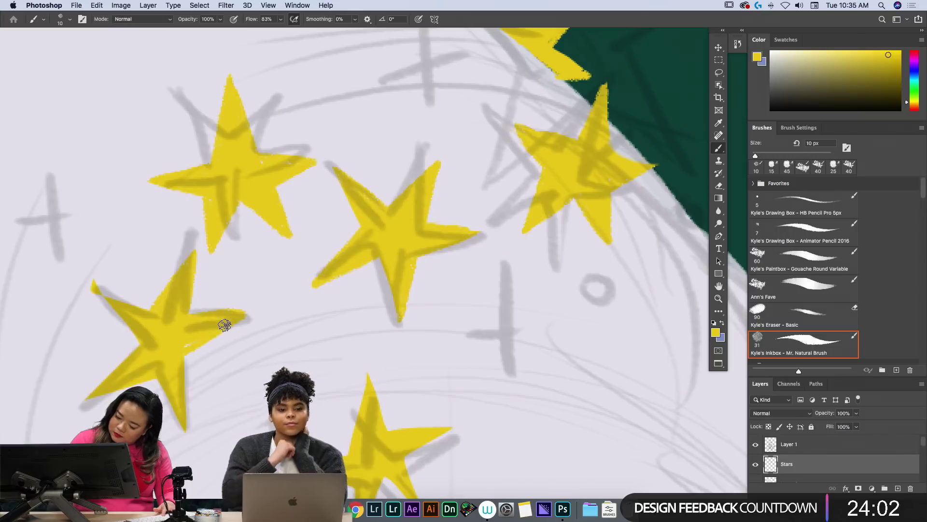
{"action": "mouse_move", "coordinate": [93, 285]}
{"action": "left_mouse_down"}
{"action": "mouse_move", "coordinate": [137, 302]}
{"action": "mouse_move", "coordinate": [88, 280]}
{"action": "mouse_move", "coordinate": [104, 295]}
{"action": "left_mouse_up"}
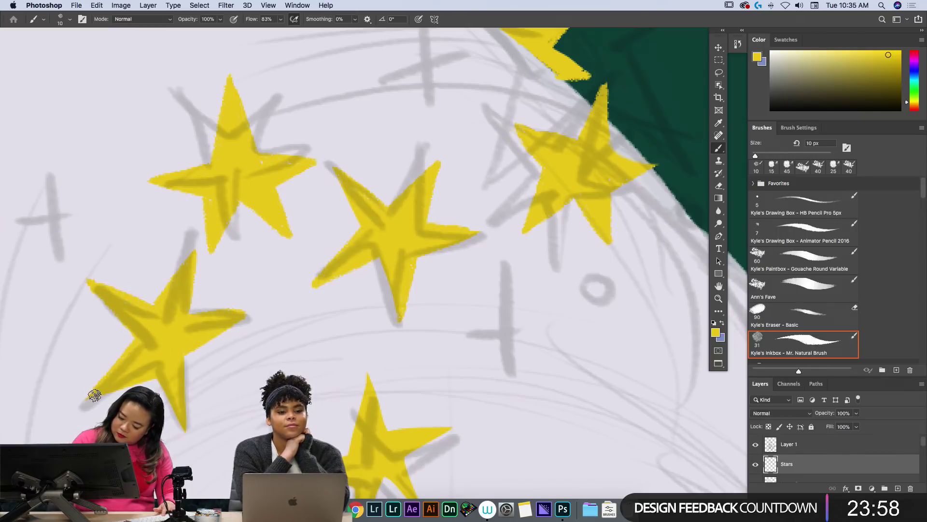
{"action": "left_click_drag", "start_coordinate": [185, 429], "coordinate": [186, 347]}
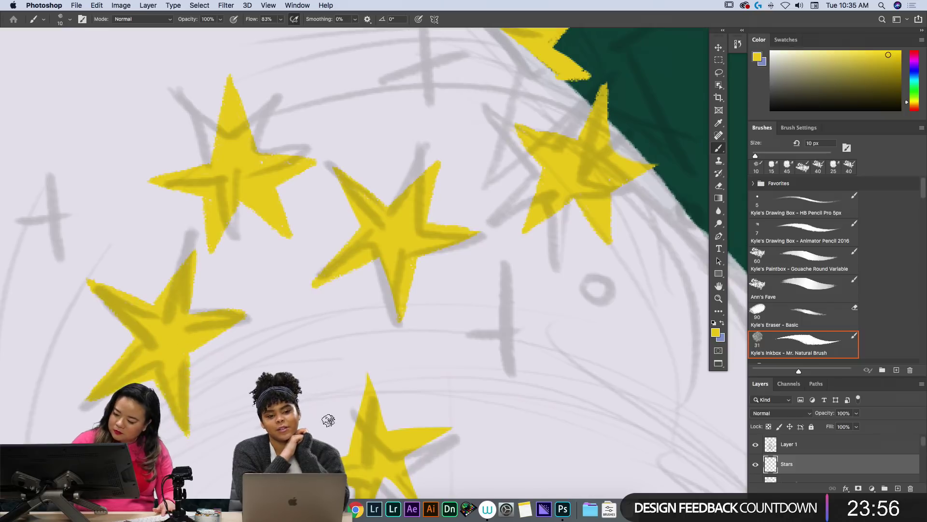
Fill out the arms of the middle star in the centre of the hair, lengthening its downward arm.
{"action": "scroll", "coordinate": [328, 420], "scroll_direction": "down", "scroll_amount": 5}
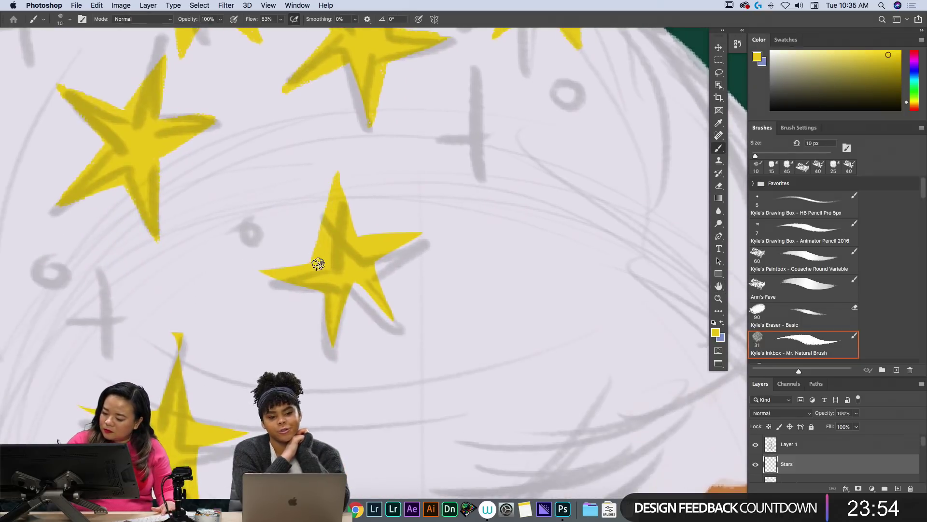
{"action": "mouse_move", "coordinate": [318, 264]}
{"action": "left_mouse_down"}
{"action": "mouse_move", "coordinate": [260, 271]}
{"action": "mouse_move", "coordinate": [334, 293]}
{"action": "mouse_move", "coordinate": [327, 337]}
{"action": "left_mouse_up"}
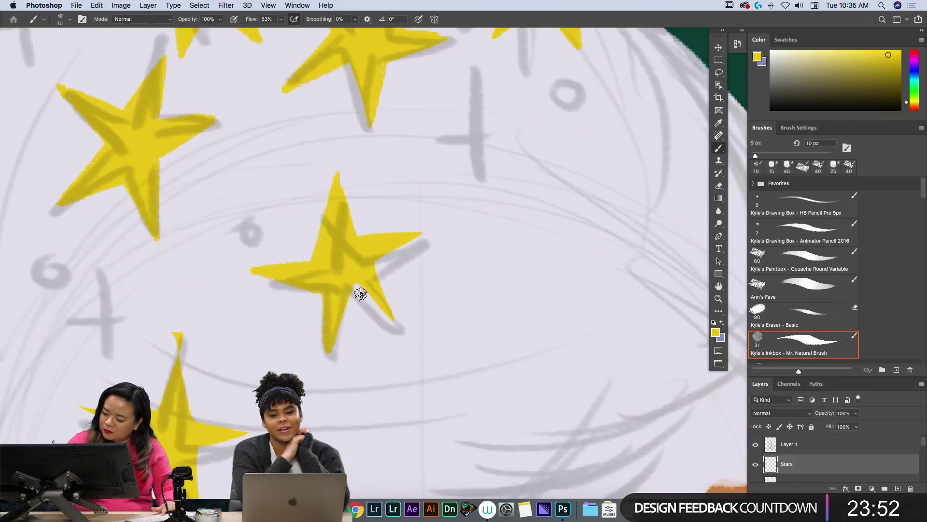
{"action": "mouse_move", "coordinate": [360, 294]}
{"action": "left_mouse_down"}
{"action": "mouse_move", "coordinate": [401, 333]}
{"action": "mouse_move", "coordinate": [376, 265]}
{"action": "mouse_move", "coordinate": [354, 280]}
{"action": "mouse_move", "coordinate": [383, 314]}
{"action": "left_mouse_up"}
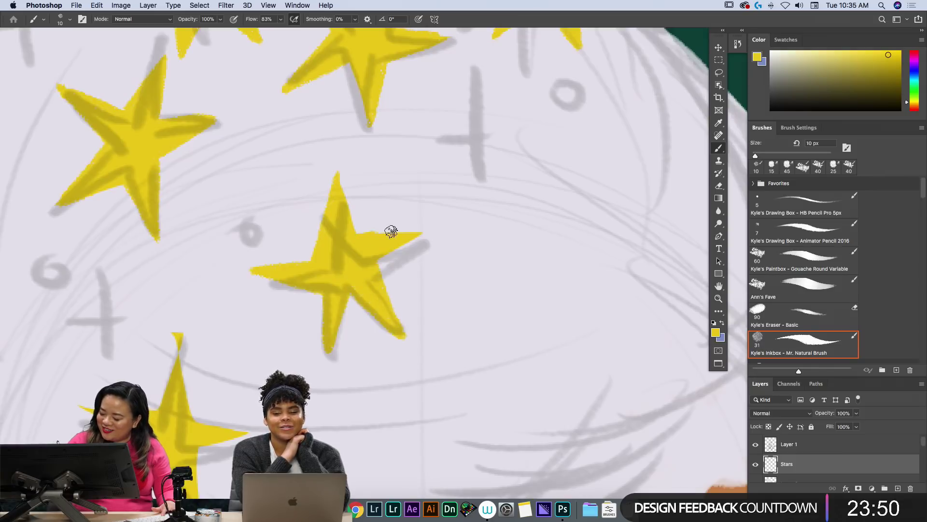
{"action": "left_click_drag", "start_coordinate": [391, 231], "coordinate": [381, 259]}
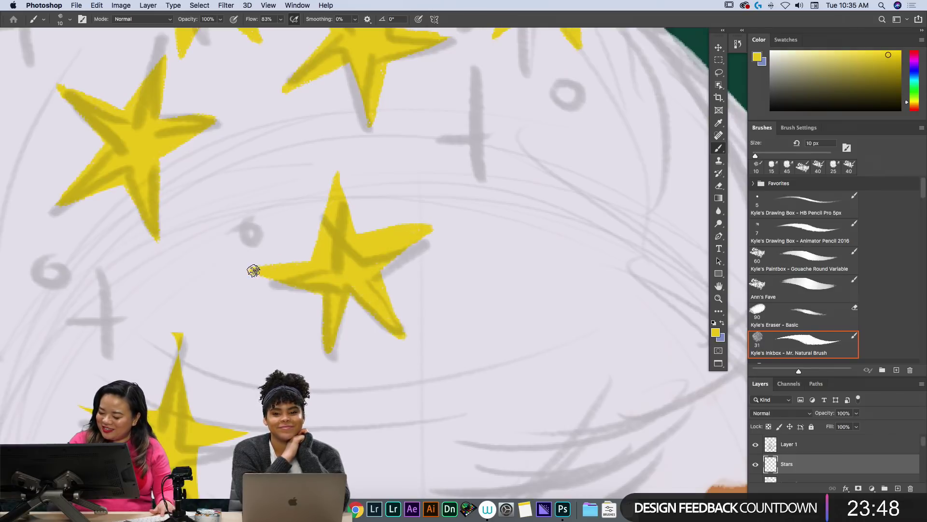
{"action": "key", "text": "space"}
{"action": "left_click_drag", "start_coordinate": [390, 341], "coordinate": [482, 226]}
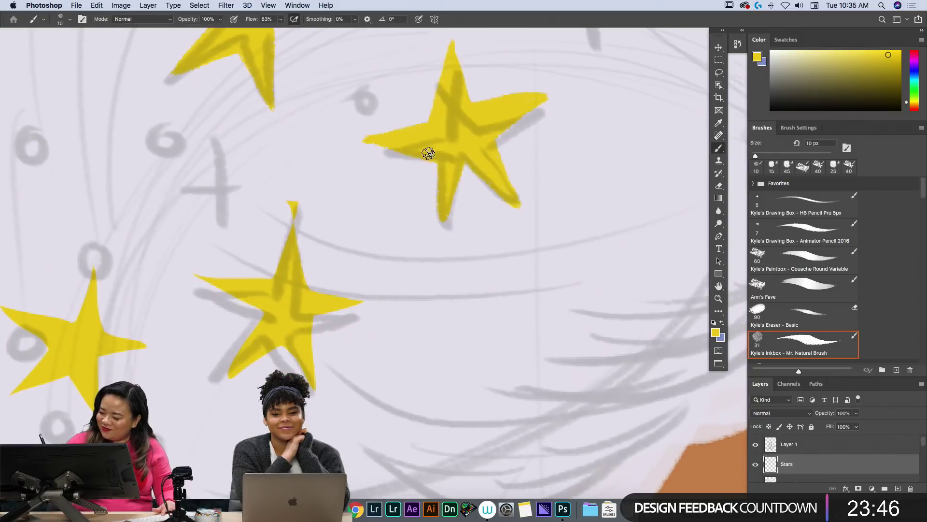
{"action": "left_click_drag", "start_coordinate": [430, 149], "coordinate": [435, 240]}
Widen and extend the arms of the two lowest stars in the hair above the ear.
{"action": "mouse_move", "coordinate": [292, 250]}
{"action": "left_mouse_down"}
{"action": "mouse_move", "coordinate": [294, 196]}
{"action": "mouse_move", "coordinate": [280, 248]}
{"action": "mouse_move", "coordinate": [286, 230]}
{"action": "mouse_move", "coordinate": [303, 254]}
{"action": "mouse_move", "coordinate": [304, 285]}
{"action": "mouse_move", "coordinate": [294, 218]}
{"action": "left_mouse_up"}
{"action": "mouse_move", "coordinate": [279, 271]}
{"action": "left_mouse_down"}
{"action": "mouse_move", "coordinate": [194, 273]}
{"action": "mouse_move", "coordinate": [260, 303]}
{"action": "mouse_move", "coordinate": [251, 298]}
{"action": "mouse_move", "coordinate": [227, 381]}
{"action": "mouse_move", "coordinate": [277, 313]}
{"action": "mouse_move", "coordinate": [261, 310]}
{"action": "mouse_move", "coordinate": [248, 343]}
{"action": "mouse_move", "coordinate": [255, 346]}
{"action": "mouse_move", "coordinate": [230, 377]}
{"action": "mouse_move", "coordinate": [285, 339]}
{"action": "mouse_move", "coordinate": [315, 380]}
{"action": "mouse_move", "coordinate": [311, 306]}
{"action": "mouse_move", "coordinate": [324, 323]}
{"action": "mouse_move", "coordinate": [379, 300]}
{"action": "left_mouse_up"}
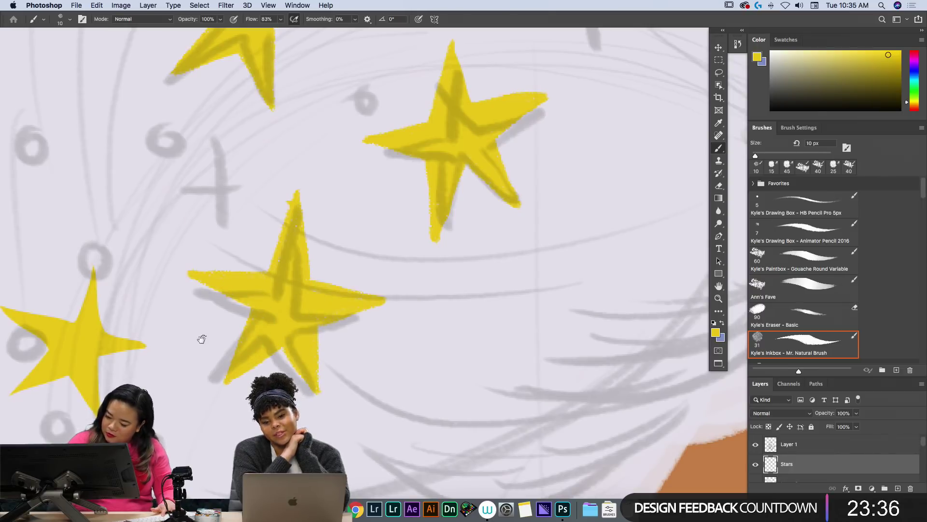
{"action": "key", "text": "space"}
{"action": "left_click_drag", "start_coordinate": [201, 335], "coordinate": [344, 297]}
{"action": "mouse_move", "coordinate": [247, 198]}
{"action": "left_mouse_down"}
{"action": "mouse_move", "coordinate": [220, 270]}
{"action": "mouse_move", "coordinate": [252, 281]}
{"action": "left_mouse_up"}
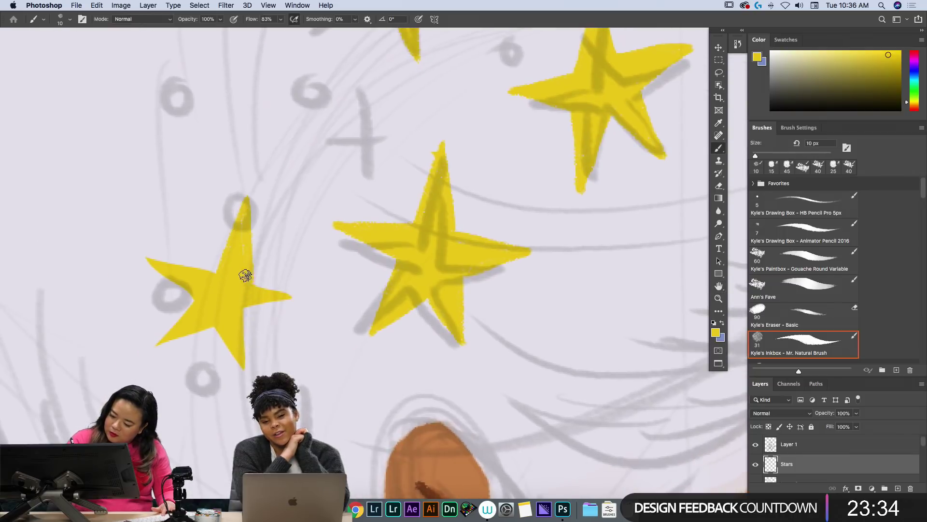
{"action": "mouse_move", "coordinate": [244, 220]}
{"action": "left_mouse_down"}
{"action": "mouse_move", "coordinate": [226, 267]}
{"action": "mouse_move", "coordinate": [155, 267]}
{"action": "mouse_move", "coordinate": [209, 303]}
{"action": "mouse_move", "coordinate": [193, 304]}
{"action": "mouse_move", "coordinate": [195, 296]}
{"action": "mouse_move", "coordinate": [152, 349]}
{"action": "mouse_move", "coordinate": [219, 323]}
{"action": "mouse_move", "coordinate": [230, 351]}
{"action": "mouse_move", "coordinate": [245, 351]}
{"action": "mouse_move", "coordinate": [246, 302]}
{"action": "mouse_move", "coordinate": [246, 313]}
{"action": "mouse_move", "coordinate": [295, 291]}
{"action": "mouse_move", "coordinate": [247, 275]}
{"action": "mouse_move", "coordinate": [278, 296]}
{"action": "mouse_move", "coordinate": [254, 284]}
{"action": "left_mouse_up"}
Paint a yellow plus sign and a small ring below the second front-edge star, plus a small ring by the middle star.
{"action": "key", "text": "h"}
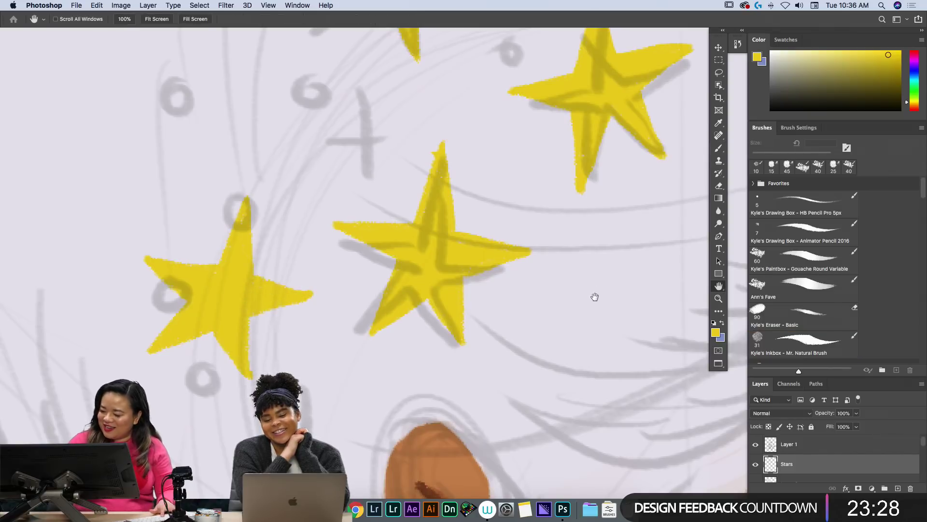
{"action": "mouse_move", "coordinate": [488, 304]}
{"action": "left_mouse_down"}
{"action": "mouse_move", "coordinate": [403, 359]}
{"action": "mouse_move", "coordinate": [362, 404]}
{"action": "mouse_move", "coordinate": [497, 346]}
{"action": "mouse_move", "coordinate": [476, 389]}
{"action": "mouse_move", "coordinate": [557, 289]}
{"action": "left_mouse_up"}
{"action": "key", "text": "b"}
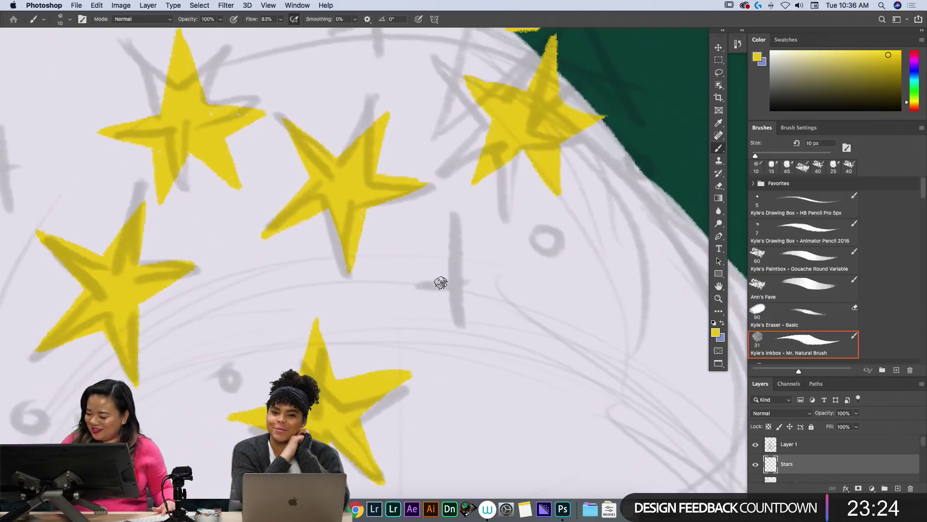
{"action": "left_click_drag", "start_coordinate": [443, 248], "coordinate": [442, 306]}
{"action": "left_click_drag", "start_coordinate": [414, 282], "coordinate": [477, 282]}
{"action": "left_click_drag", "start_coordinate": [531, 242], "coordinate": [535, 236]}
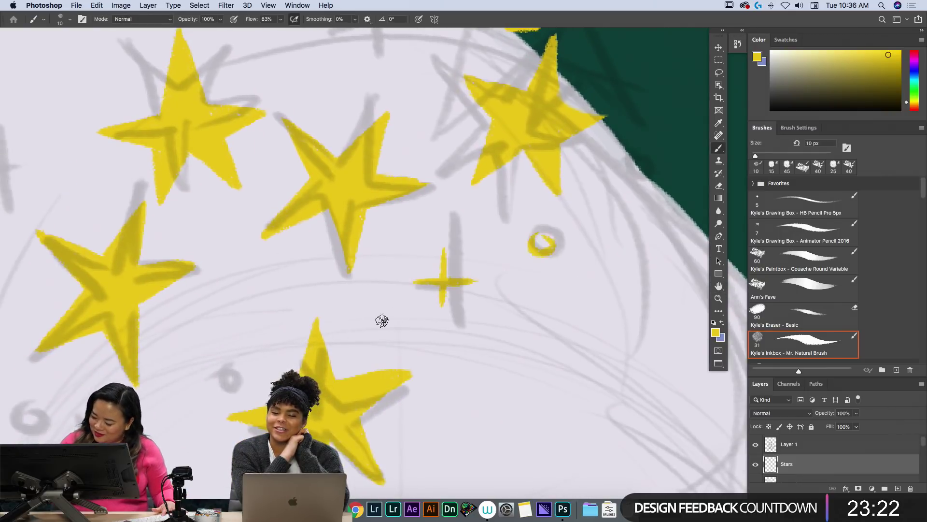
{"action": "left_click_drag", "start_coordinate": [227, 327], "coordinate": [232, 328]}
Paint a thin yellow plus sign and a small ring in the upper hair behind the topmost star.
{"action": "key", "text": "h"}
{"action": "left_click_drag", "start_coordinate": [387, 117], "coordinate": [430, 302]}
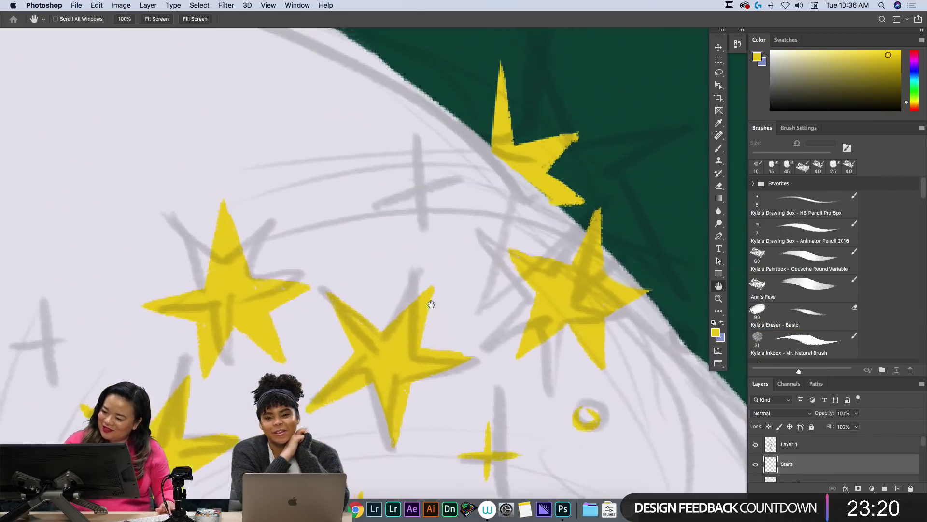
{"action": "key", "text": "b"}
{"action": "left_click_drag", "start_coordinate": [406, 158], "coordinate": [406, 226]}
{"action": "left_click_drag", "start_coordinate": [378, 191], "coordinate": [434, 189]}
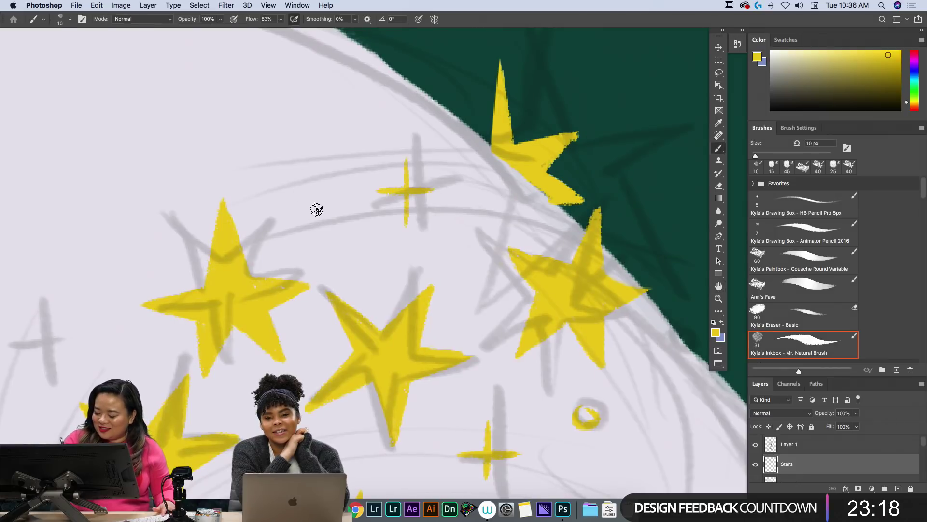
{"action": "left_click_drag", "start_coordinate": [316, 207], "coordinate": [320, 208]}
Paint a yellow plus sign behind the rearmost upper stars, and a ring and second plus sign in the hair below them.
{"action": "mouse_move", "coordinate": [295, 107]}
{"action": "left_mouse_down"}
{"action": "mouse_move", "coordinate": [306, 132]}
{"action": "mouse_move", "coordinate": [548, 238]}
{"action": "mouse_move", "coordinate": [569, 218]}
{"action": "left_mouse_up"}
{"action": "key", "text": "h"}
{"action": "key", "text": "b"}
{"action": "mouse_move", "coordinate": [364, 152]}
{"action": "left_mouse_down"}
{"action": "mouse_move", "coordinate": [369, 208]}
{"action": "mouse_move", "coordinate": [391, 182]}
{"action": "left_mouse_up"}
{"action": "left_click_drag", "start_coordinate": [367, 425], "coordinate": [388, 419]}
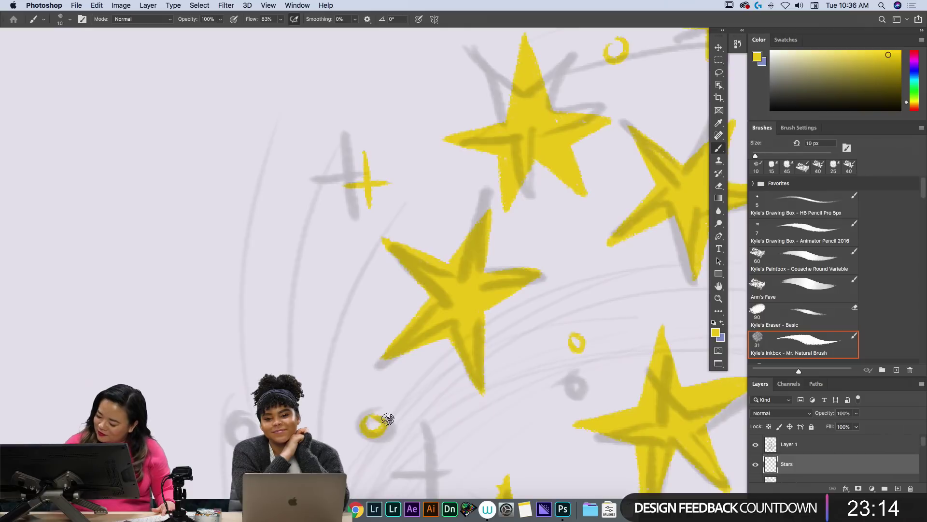
{"action": "key", "text": "space"}
{"action": "left_click_drag", "start_coordinate": [516, 412], "coordinate": [501, 174]}
{"action": "left_click_drag", "start_coordinate": [416, 194], "coordinate": [419, 264]}
{"action": "left_click_drag", "start_coordinate": [393, 234], "coordinate": [435, 232]}
Paint three small yellow rings around the lowest rear star and a larger plus sign in the hair beside the ear.
{"action": "key", "text": "space"}
{"action": "left_click_drag", "start_coordinate": [378, 413], "coordinate": [432, 184]}
{"action": "left_click_drag", "start_coordinate": [302, 247], "coordinate": [309, 247]}
{"action": "left_click_drag", "start_coordinate": [222, 191], "coordinate": [220, 205]}
{"action": "left_click_drag", "start_coordinate": [229, 58], "coordinate": [213, 80]}
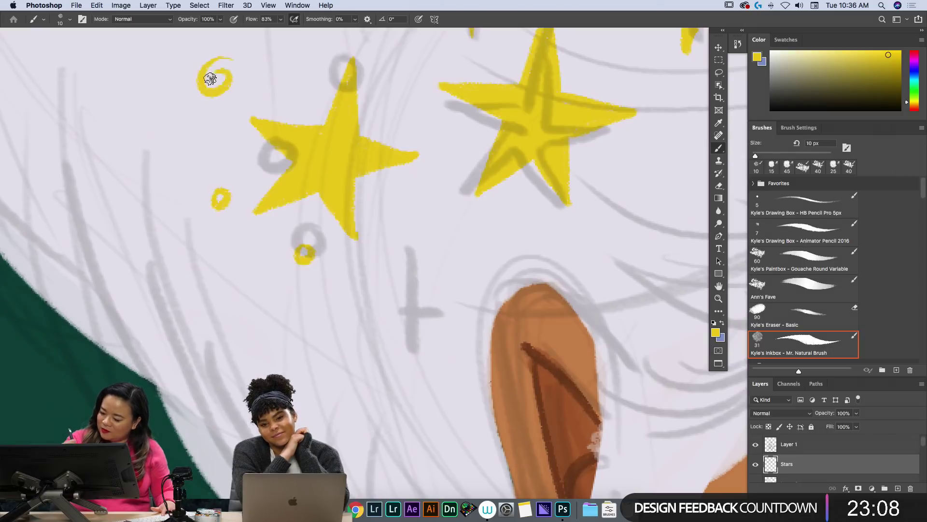
{"action": "left_click_drag", "start_coordinate": [413, 258], "coordinate": [416, 348]}
{"action": "left_click_drag", "start_coordinate": [394, 312], "coordinate": [443, 312]}
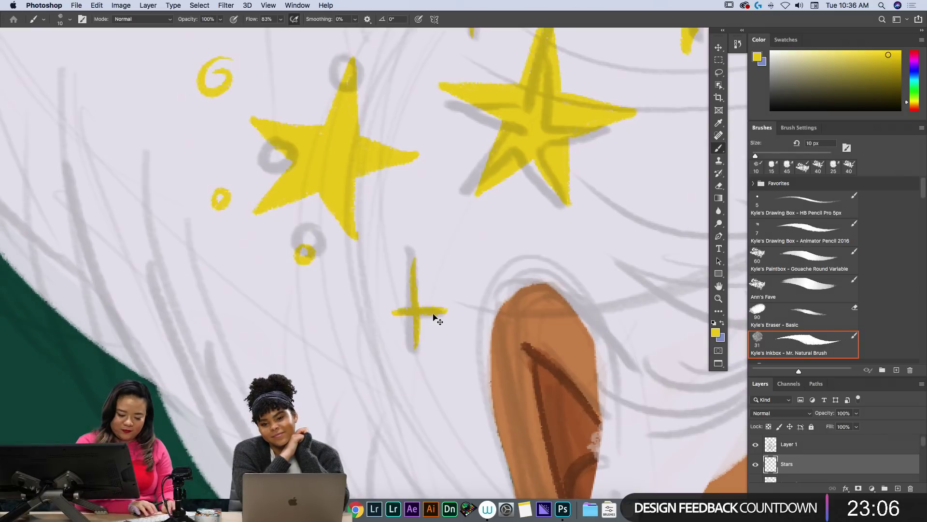
Paint two small yellow plus signs and two tiny rings on the green background in front of the topmost star.
{"action": "key", "text": "super+0"}
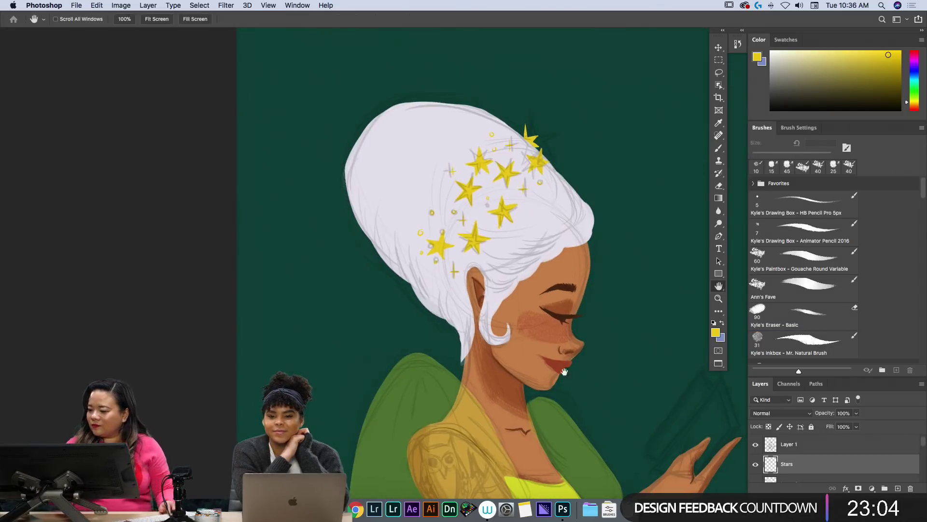
{"action": "key", "text": "space"}
{"action": "left_click_drag", "start_coordinate": [601, 234], "coordinate": [433, 294]}
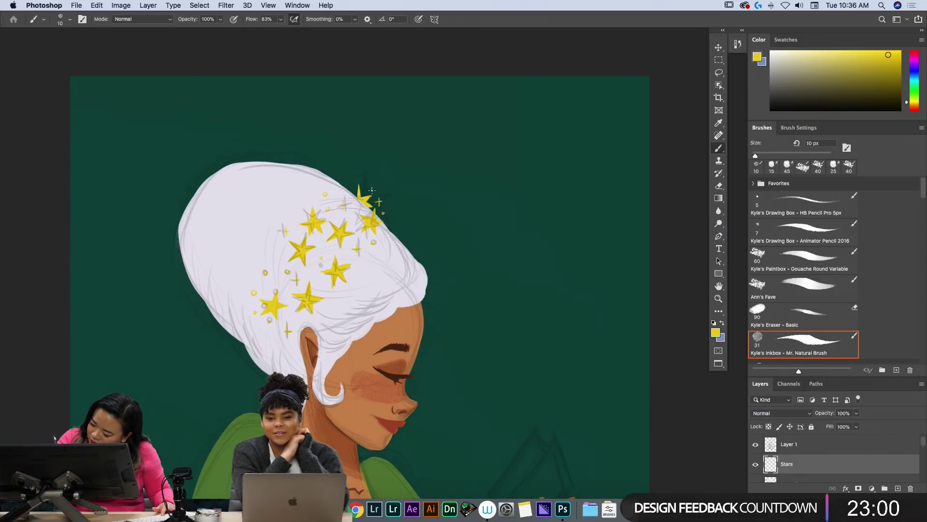
{"action": "left_click_drag", "start_coordinate": [384, 182], "coordinate": [389, 188]}
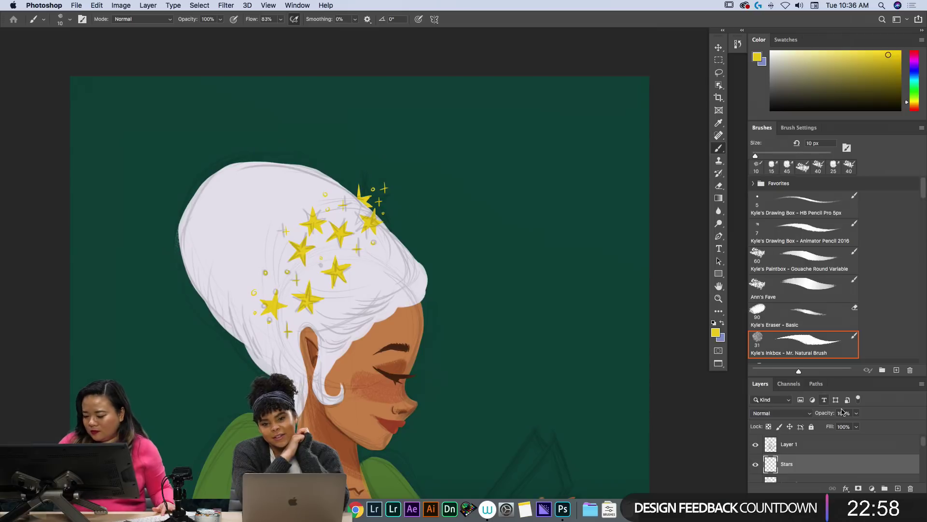
Lower the opacity of the Layer 1 sketch to 11%.
{"action": "left_click", "coordinate": [901, 449]}
{"action": "left_click", "coordinate": [857, 414]}
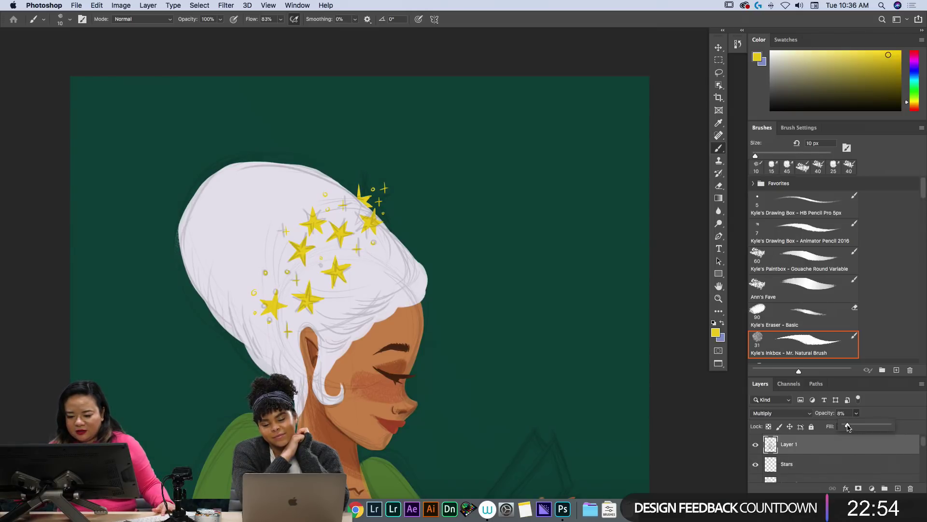
{"action": "left_click_drag", "start_coordinate": [848, 426], "coordinate": [848, 426]}
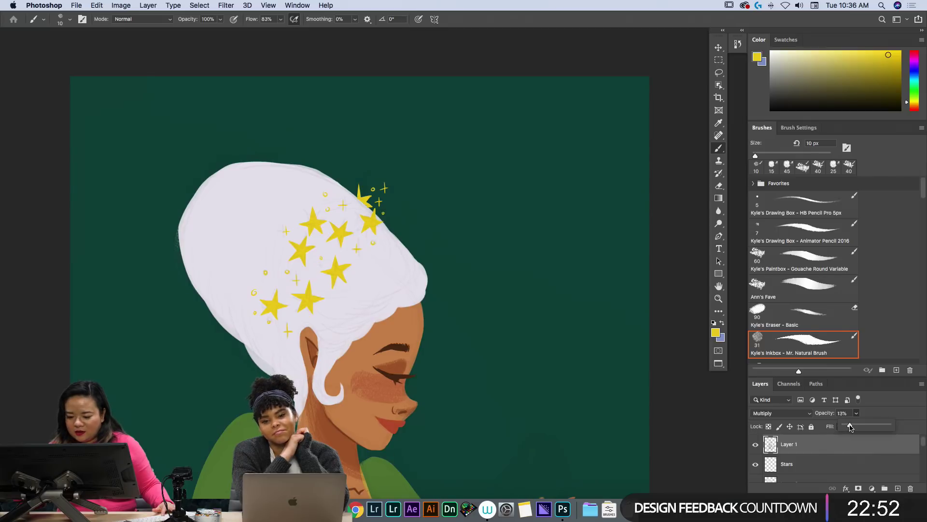
{"action": "key", "text": "space"}
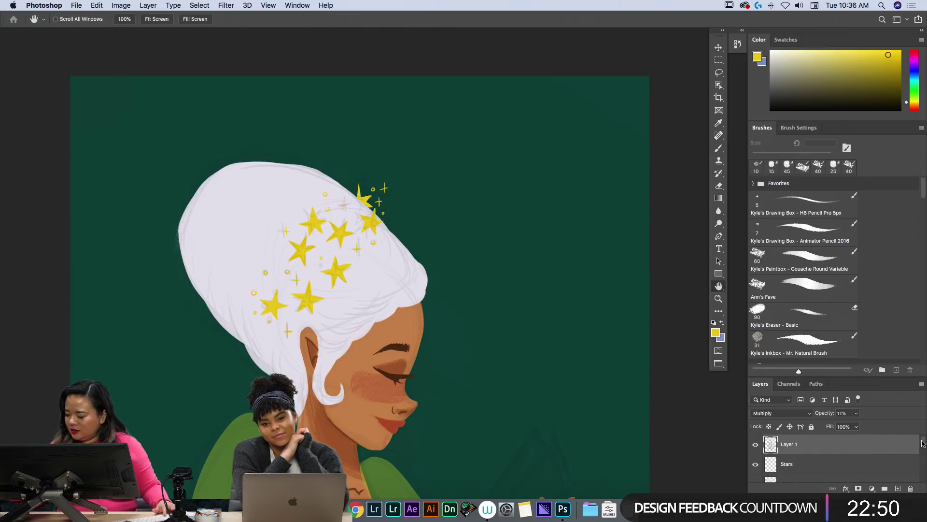
Add a new empty layer directly above Layer 3, beneath the Stars layer.
{"action": "left_click_drag", "start_coordinate": [923, 445], "coordinate": [923, 448]}
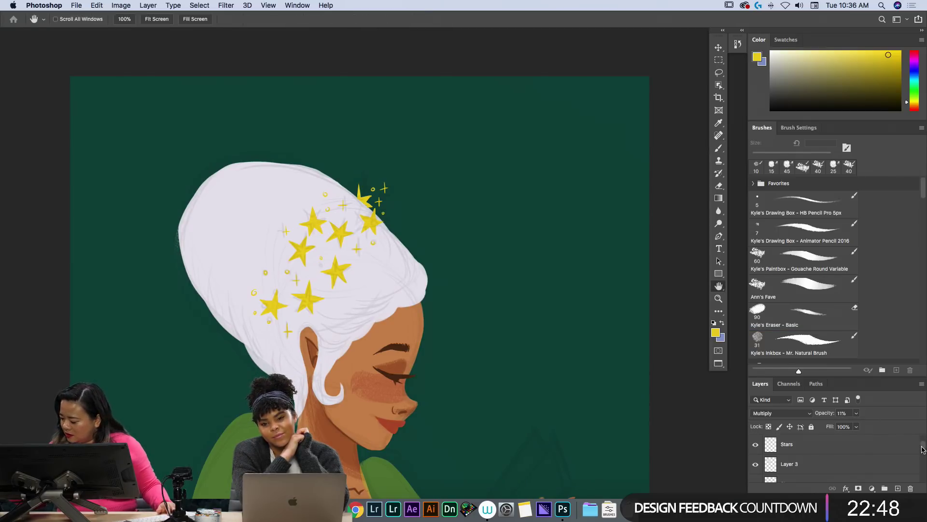
{"action": "left_click", "coordinate": [902, 450]}
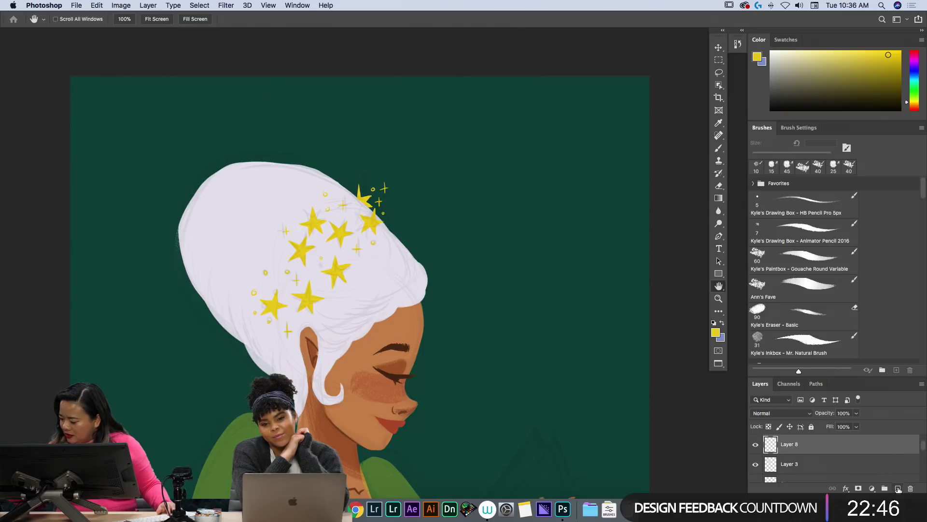
Clip Layer 8 to Layer 3 and choose a muted lilac as the painting colour.
{"action": "left_click", "coordinate": [921, 384]}
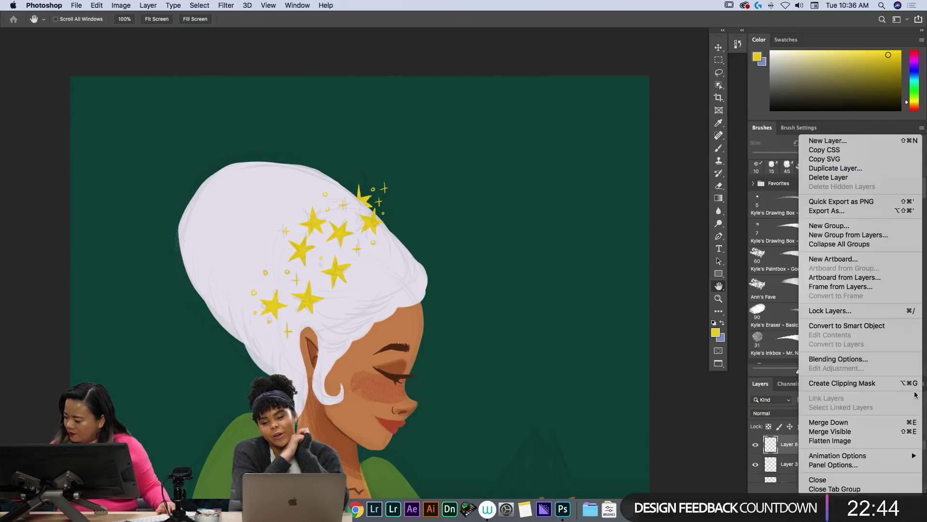
{"action": "left_click", "coordinate": [850, 383]}
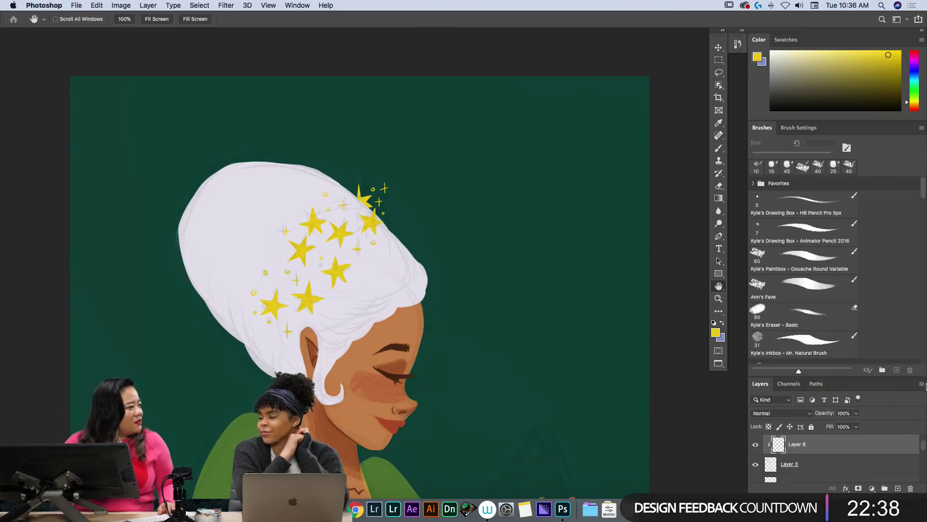
{"action": "left_click_drag", "start_coordinate": [914, 68], "coordinate": [917, 62]}
{"action": "left_click", "coordinate": [787, 60]}
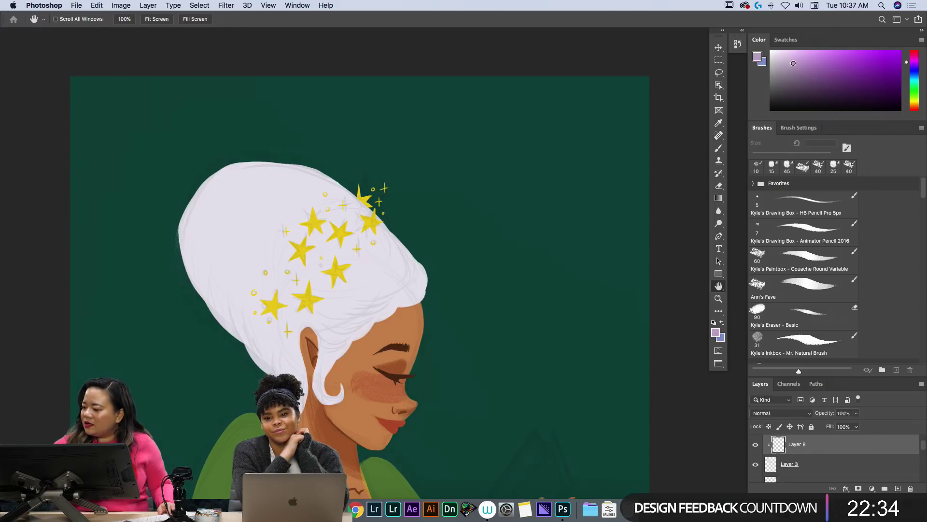
Paint curved lilac strand lines along the back, crown and front of the updo using the Mr. Natural Brush at 25 to 30 px.
{"action": "left_click", "coordinate": [803, 344]}
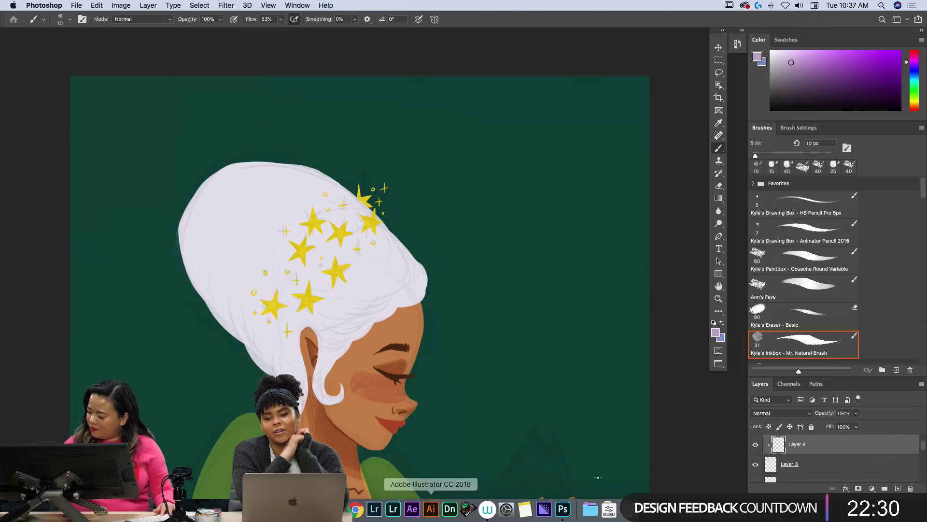
{"action": "key", "text": "bracketright"}
{"action": "key", "text": "bracketright"}
{"action": "key", "text": "bracketright"}
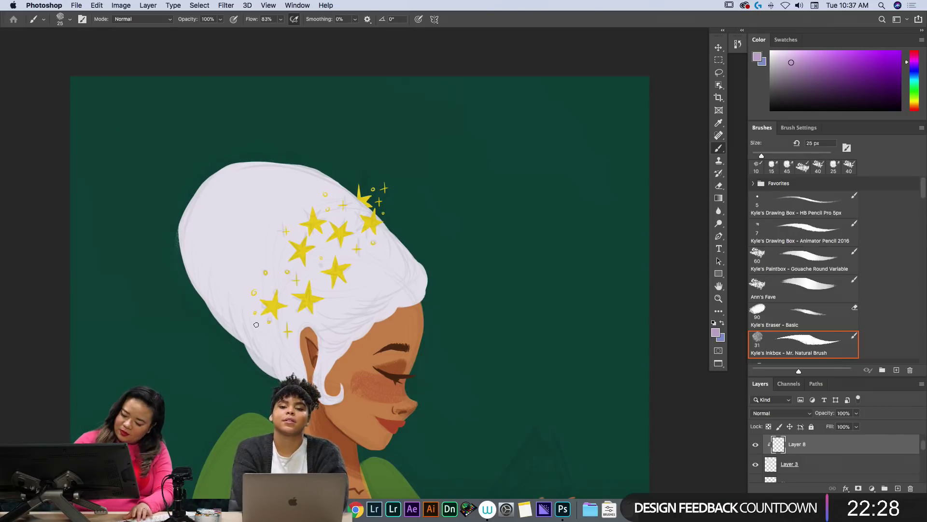
{"action": "left_click_drag", "start_coordinate": [242, 319], "coordinate": [252, 354]}
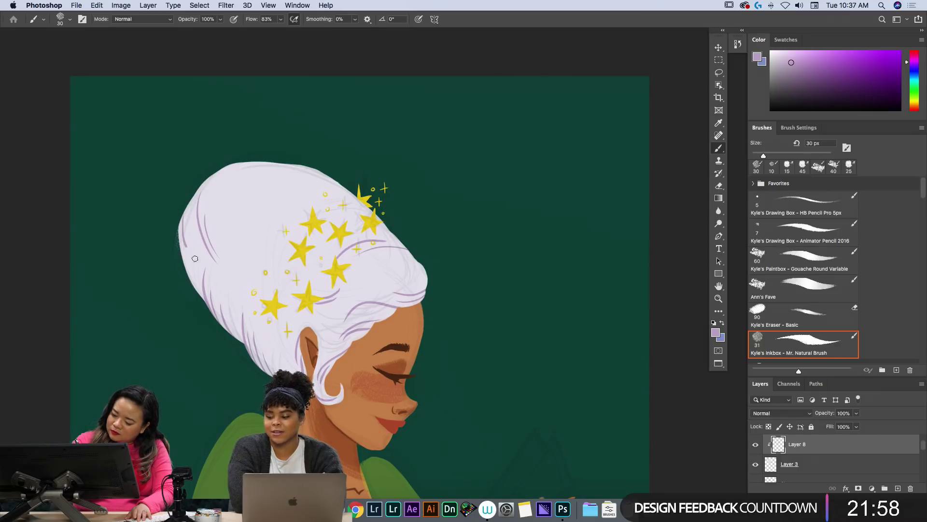
{"action": "left_click_drag", "start_coordinate": [241, 163], "coordinate": [316, 191]}
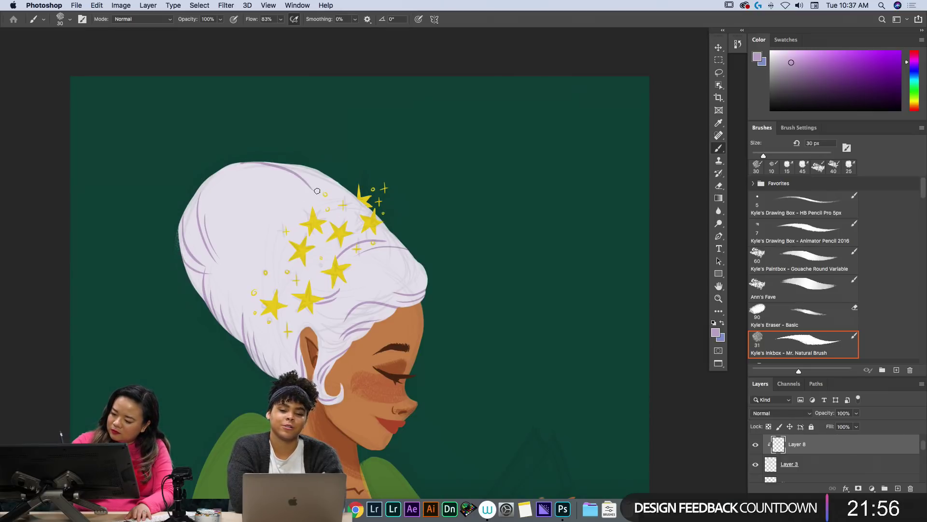
{"action": "key", "text": "super+z"}
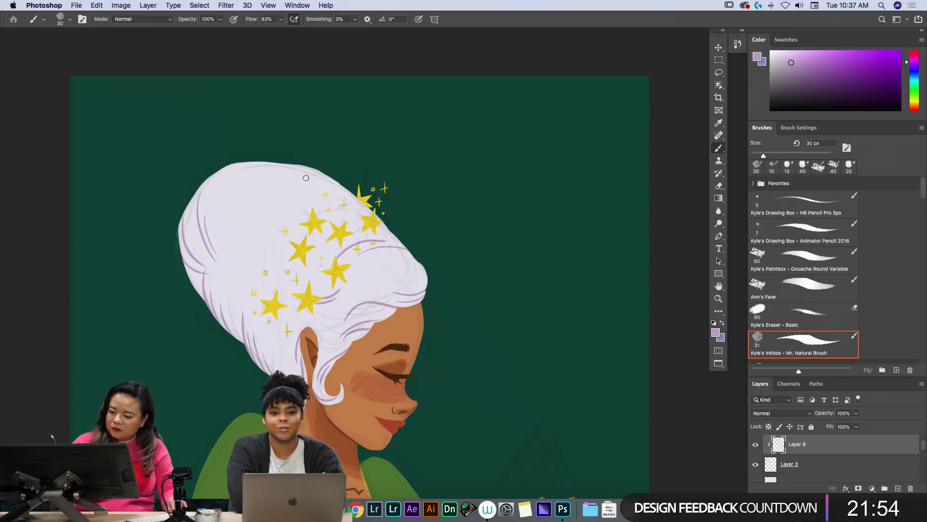
{"action": "left_click_drag", "start_coordinate": [237, 162], "coordinate": [300, 190]}
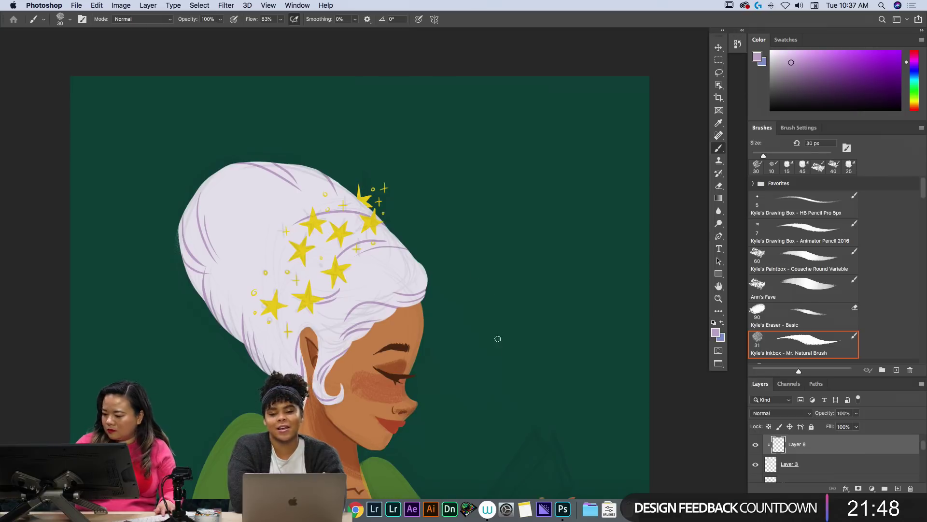
Add a new layer directly beneath Layer 8, within the layers clipped to the hair.
{"action": "key", "text": "space"}
{"action": "mouse_move", "coordinate": [498, 338]}
{"action": "left_mouse_down"}
{"action": "mouse_move", "coordinate": [462, 196]}
{"action": "mouse_move", "coordinate": [528, 274]}
{"action": "mouse_move", "coordinate": [537, 267]}
{"action": "left_mouse_up"}
{"action": "key", "text": "space"}
{"action": "mouse_move", "coordinate": [527, 401]}
{"action": "left_mouse_down"}
{"action": "mouse_move", "coordinate": [513, 288]}
{"action": "mouse_move", "coordinate": [483, 369]}
{"action": "left_mouse_up"}
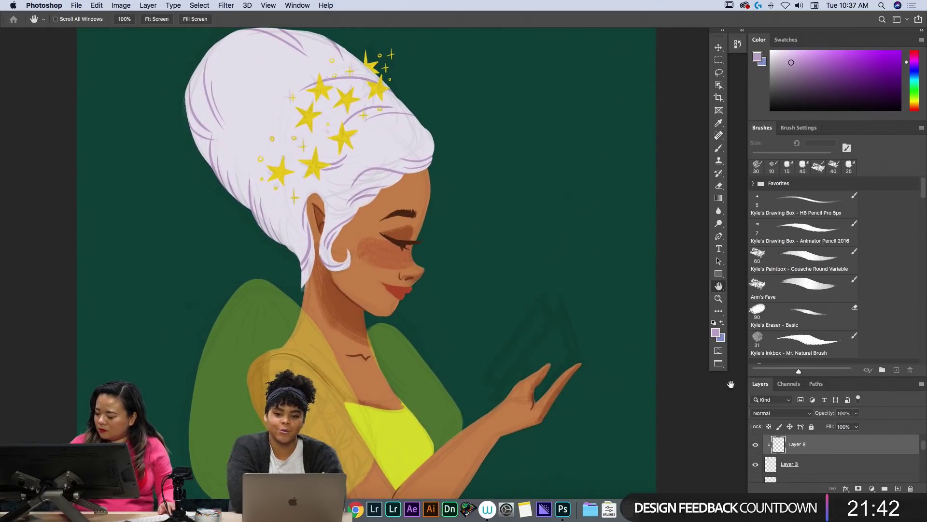
{"action": "left_click", "coordinate": [898, 489]}
{"action": "left_click_drag", "start_coordinate": [818, 447], "coordinate": [816, 465]}
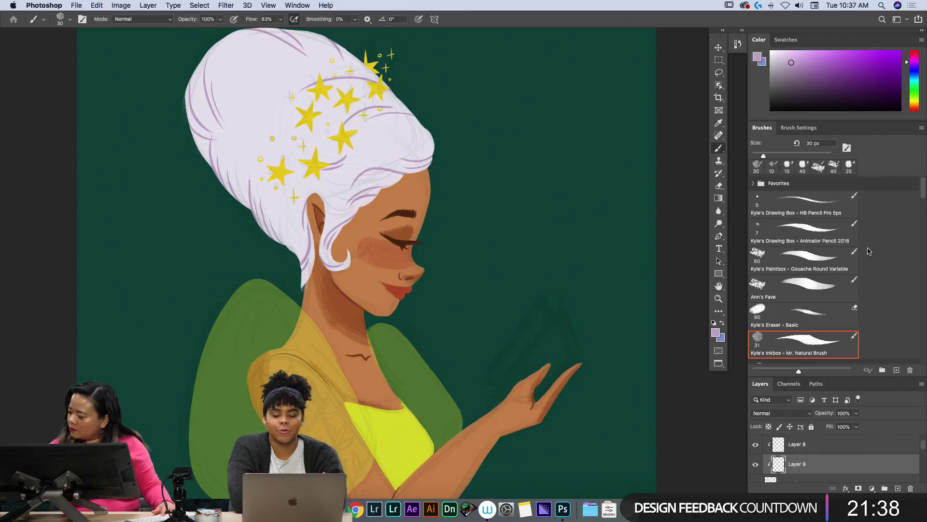
Select the Ann's Fave brush, enlarge it to 100 px and lower the new clipped layer's opacity to 24%.
{"action": "left_click", "coordinate": [836, 265]}
{"action": "left_click", "coordinate": [825, 289]}
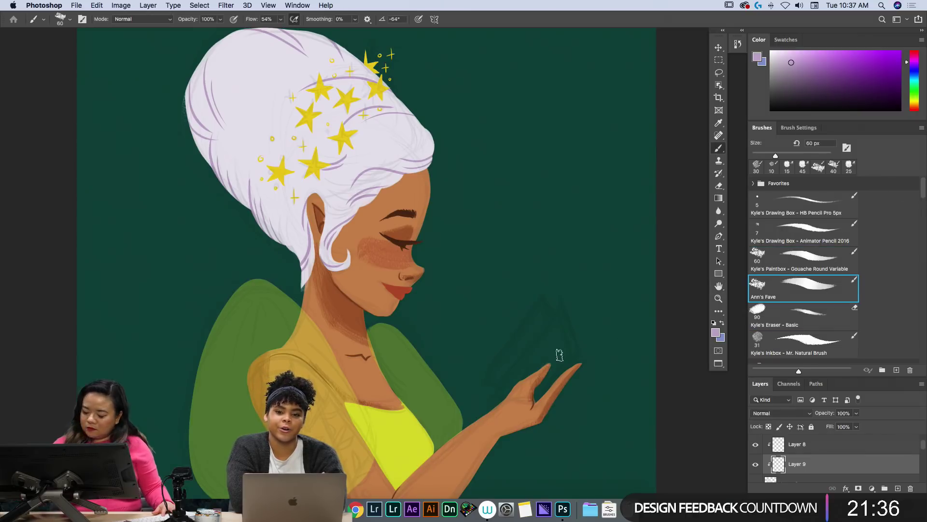
{"action": "key", "text": "bracketright"}
{"action": "key", "text": "bracketright"}
{"action": "key", "text": "bracketright"}
{"action": "key", "text": "bracketright"}
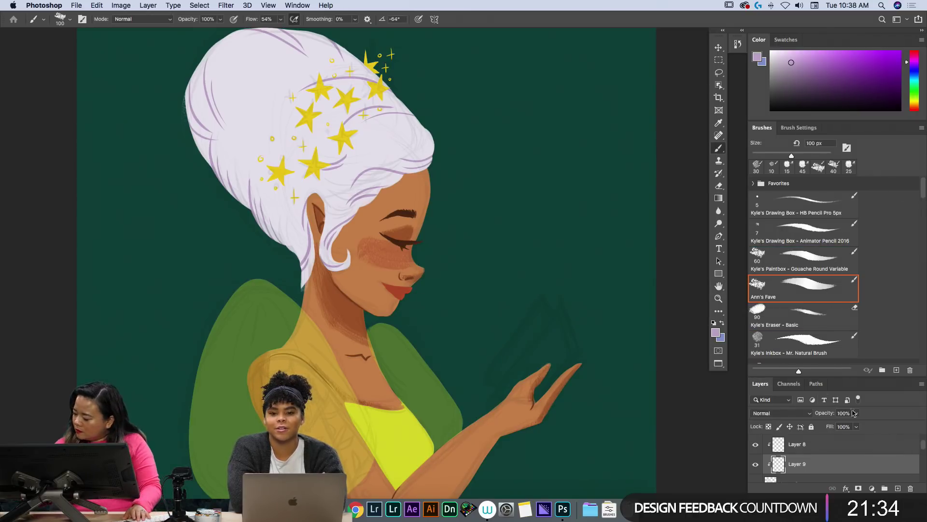
{"action": "left_click", "coordinate": [856, 413]}
{"action": "left_click_drag", "start_coordinate": [853, 424], "coordinate": [822, 429]}
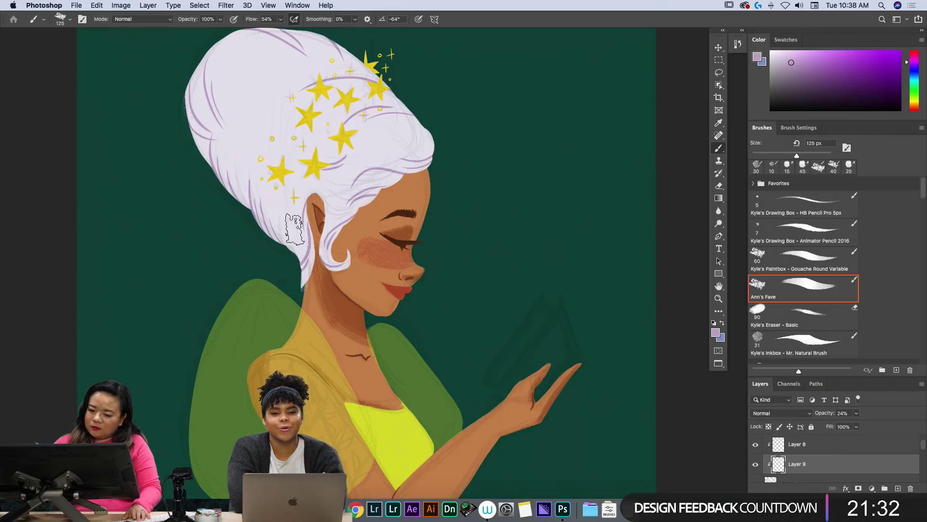
Shade the lower back of the updo in lilac with a brush of about 125 px, reducing it to 90 px near the ear.
{"action": "key", "text": "bracketright"}
{"action": "key", "text": "bracketright"}
{"action": "key", "text": "bracketright"}
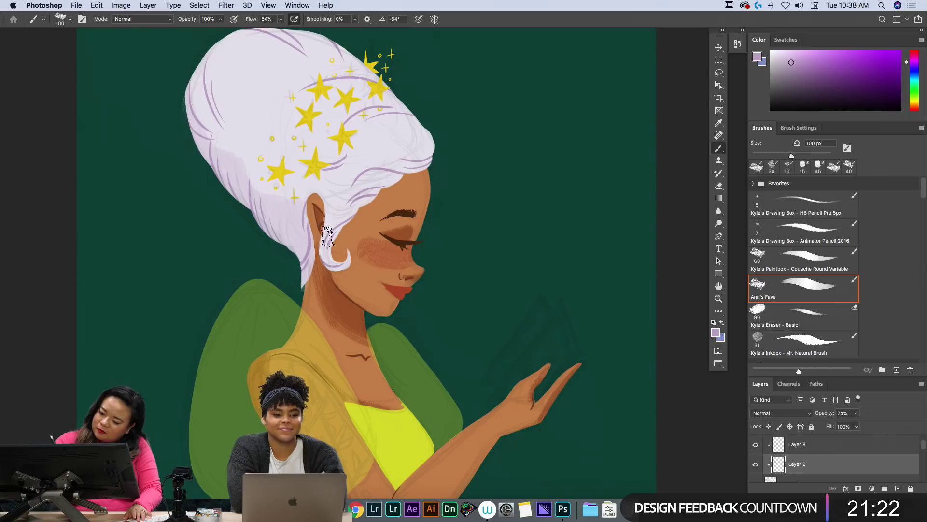
{"action": "key", "text": "bracketleft"}
{"action": "key", "text": "bracketleft"}
{"action": "key", "text": "bracketleft"}
{"action": "key", "text": "bracketleft"}
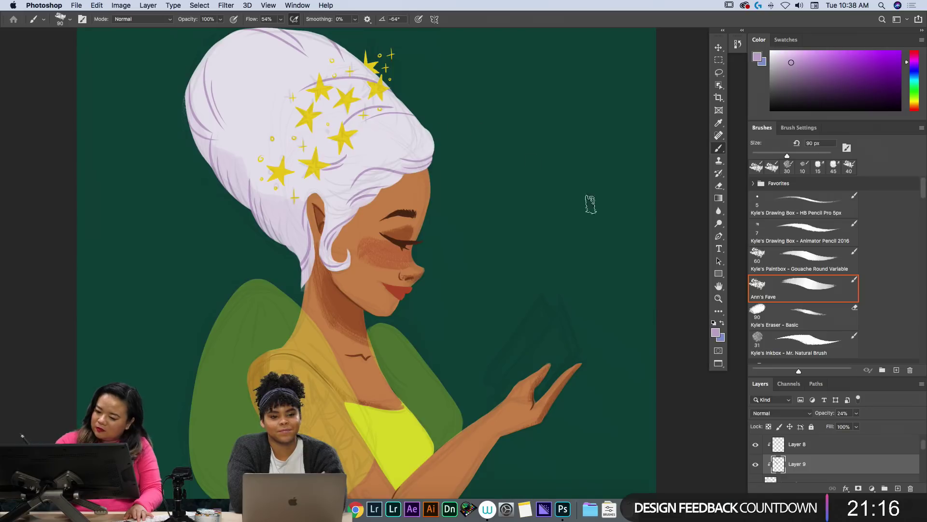
Raise the shading layer's opacity to 43% and paint lilac shadows along the strand lines around the stars with a 150 px brush.
{"action": "left_click", "coordinate": [857, 413]}
{"action": "left_click_drag", "start_coordinate": [855, 425], "coordinate": [864, 426]}
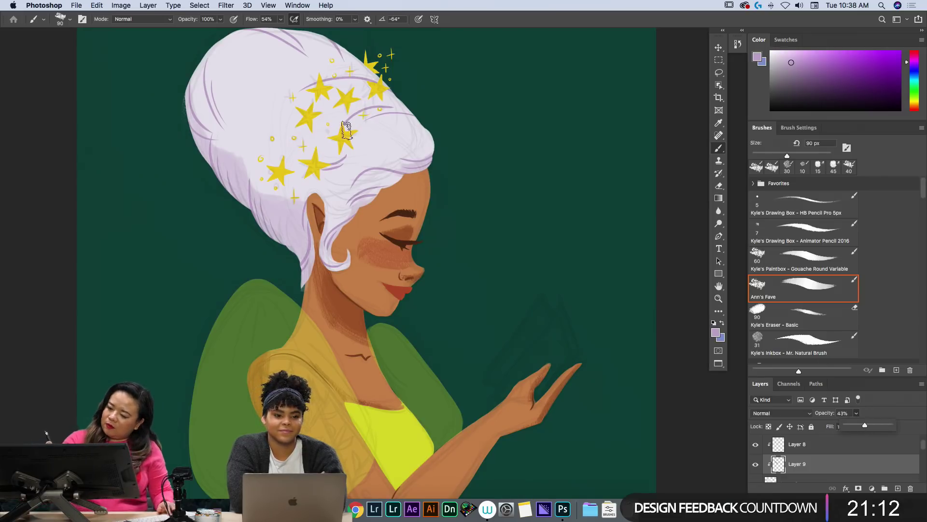
{"action": "left_click", "coordinate": [278, 176]}
{"action": "mouse_move", "coordinate": [396, 109]}
{"action": "left_mouse_down"}
{"action": "mouse_move", "coordinate": [368, 107]}
{"action": "mouse_move", "coordinate": [343, 157]}
{"action": "mouse_move", "coordinate": [326, 131]}
{"action": "mouse_move", "coordinate": [332, 142]}
{"action": "left_mouse_up"}
{"action": "key", "text": "bracketright"}
{"action": "key", "text": "bracketright"}
{"action": "key", "text": "bracketright"}
{"action": "left_click_drag", "start_coordinate": [366, 114], "coordinate": [335, 154]}
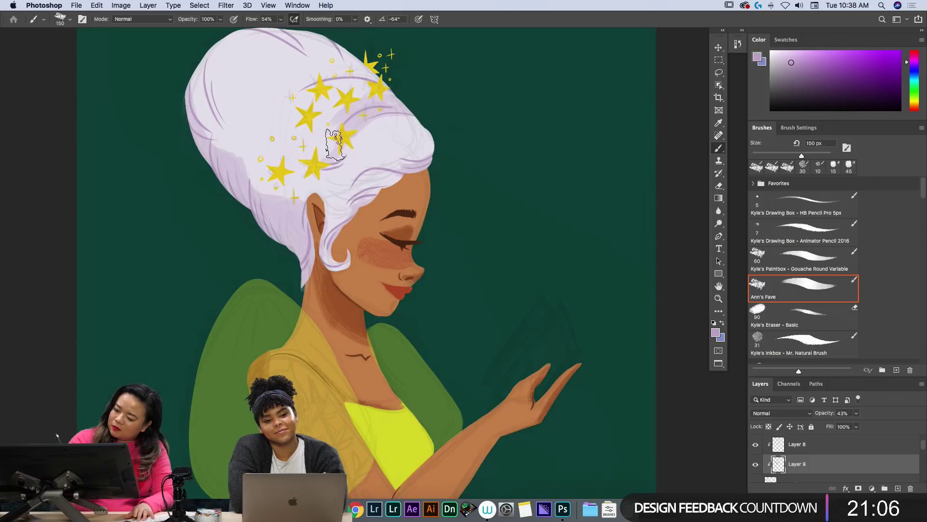
{"action": "left_click_drag", "start_coordinate": [381, 110], "coordinate": [313, 179]}
{"action": "mouse_move", "coordinate": [342, 141]}
{"action": "left_mouse_down"}
{"action": "mouse_move", "coordinate": [277, 170]}
{"action": "mouse_move", "coordinate": [284, 179]}
{"action": "left_mouse_up"}
{"action": "left_click_drag", "start_coordinate": [303, 87], "coordinate": [381, 83]}
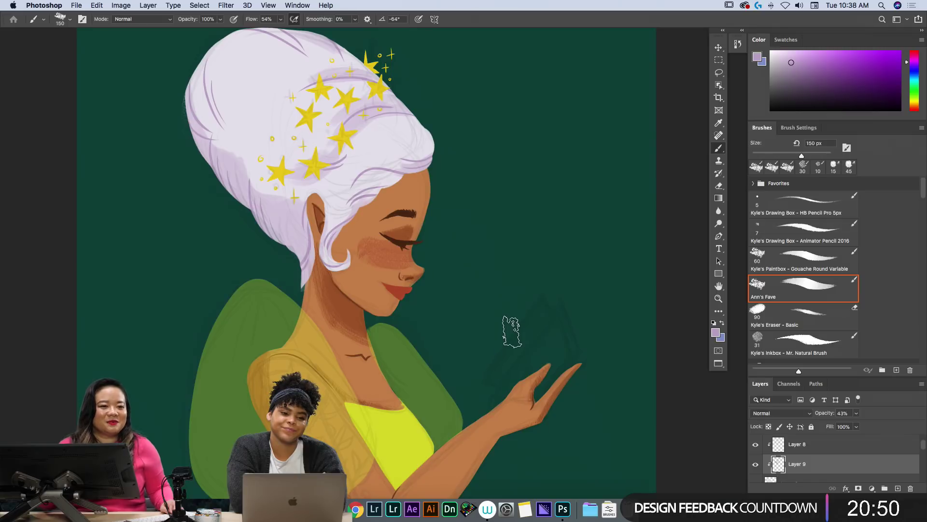
Add a new clipped layer directly above Layer 7 and name it Tattoo Sleeve.
{"action": "key", "text": "space"}
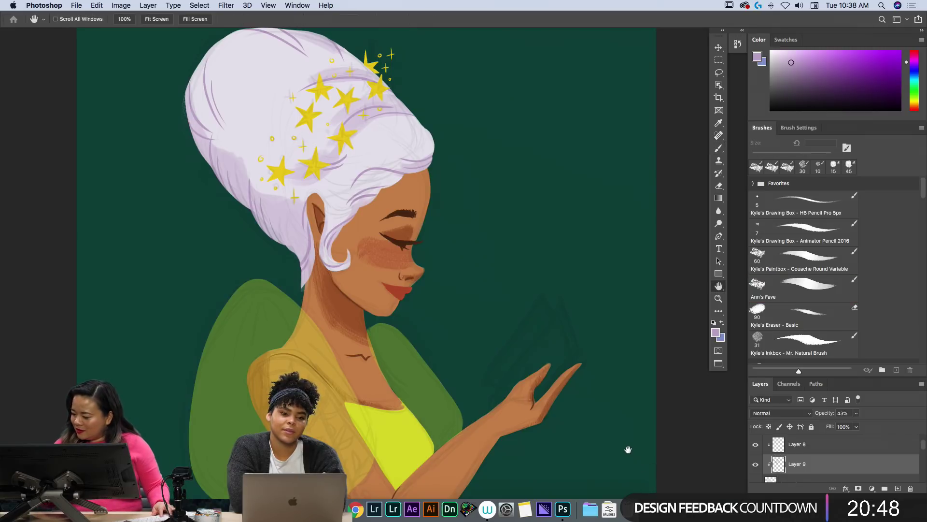
{"action": "left_click_drag", "start_coordinate": [627, 449], "coordinate": [615, 292]}
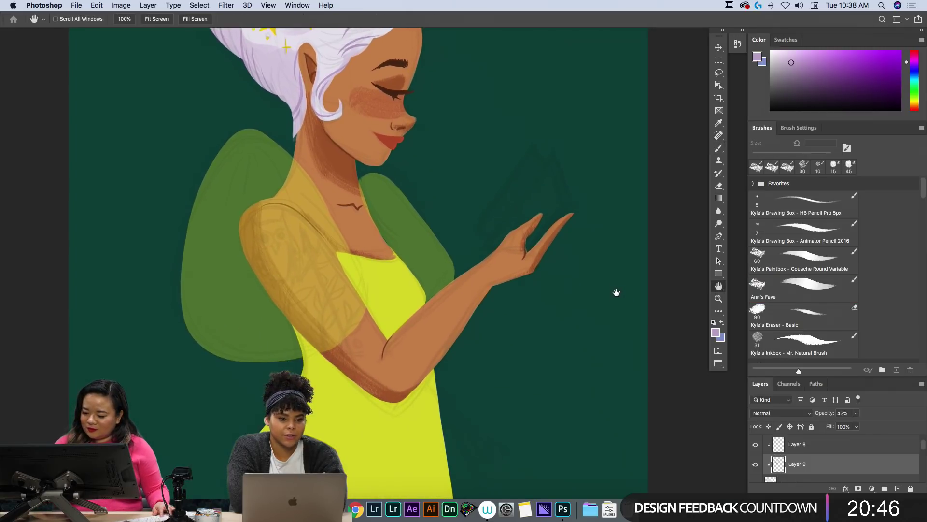
{"action": "left_click_drag", "start_coordinate": [923, 445], "coordinate": [891, 458]}
{"action": "left_click", "coordinate": [884, 464]}
{"action": "left_click", "coordinate": [898, 487]}
{"action": "left_click", "coordinate": [922, 383]}
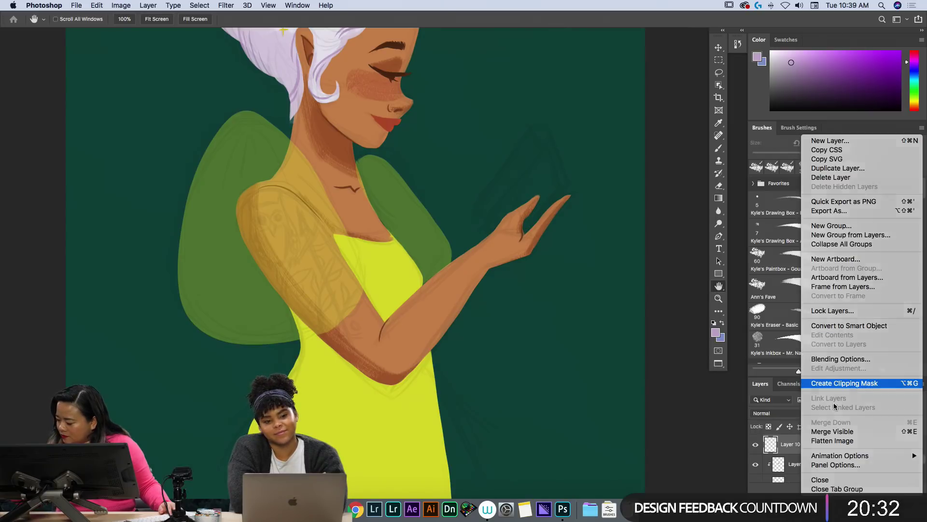
{"action": "left_click", "coordinate": [854, 383]}
{"action": "double_click", "coordinate": [796, 445]}
{"action": "type", "text": "T"}
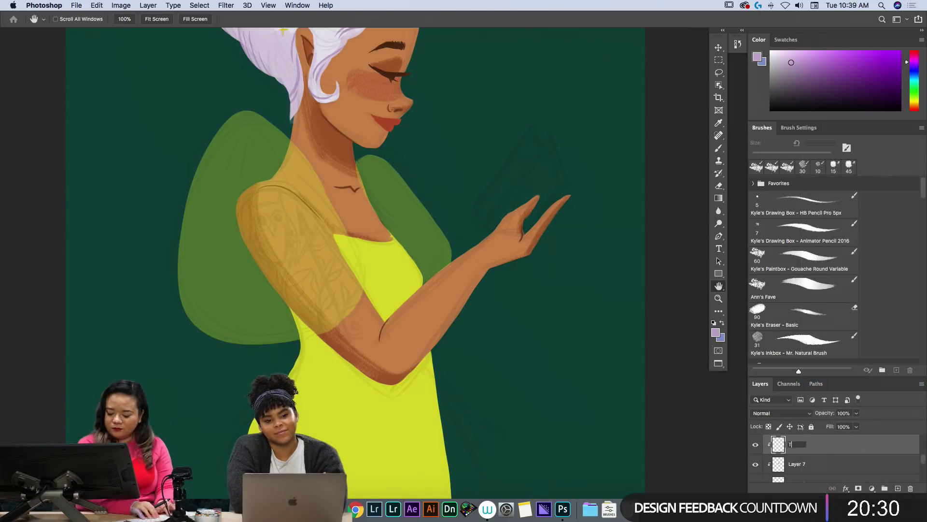
{"action": "type", "text": "attoo Sleeve"}
{"action": "key", "text": "Return"}
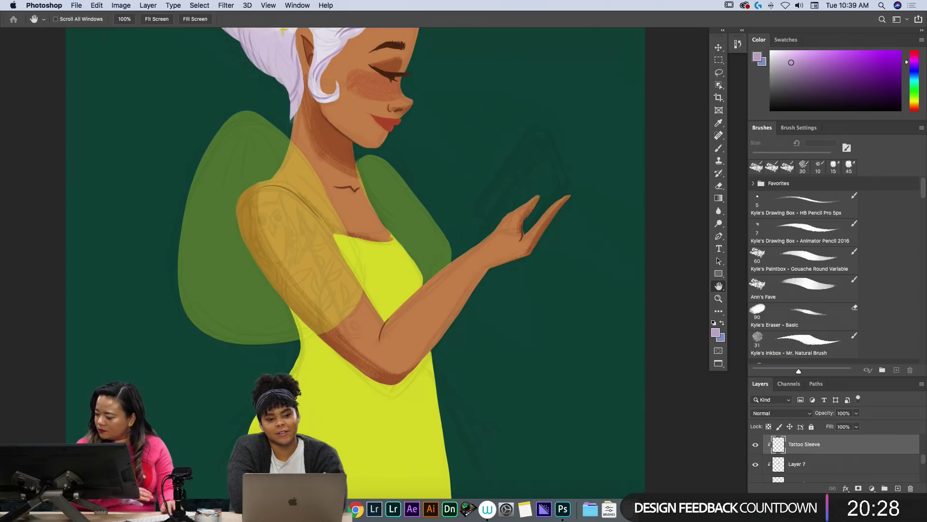
Sample the arm's skin tone, darken it to a deep brown and select Kyle's Inkbox - Mr. Natural Brush.
{"action": "key", "text": "i"}
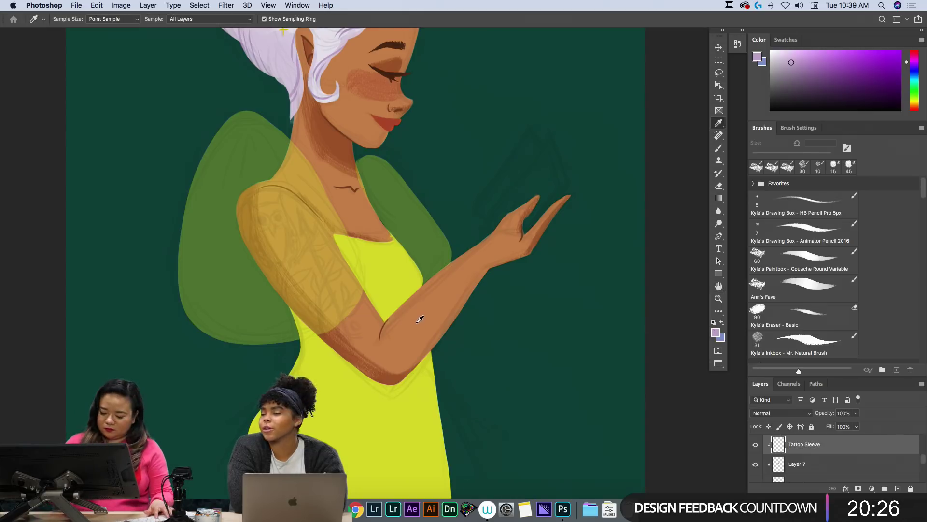
{"action": "left_click", "coordinate": [420, 319]}
{"action": "left_click_drag", "start_coordinate": [810, 85], "coordinate": [814, 92]}
{"action": "key", "text": "b"}
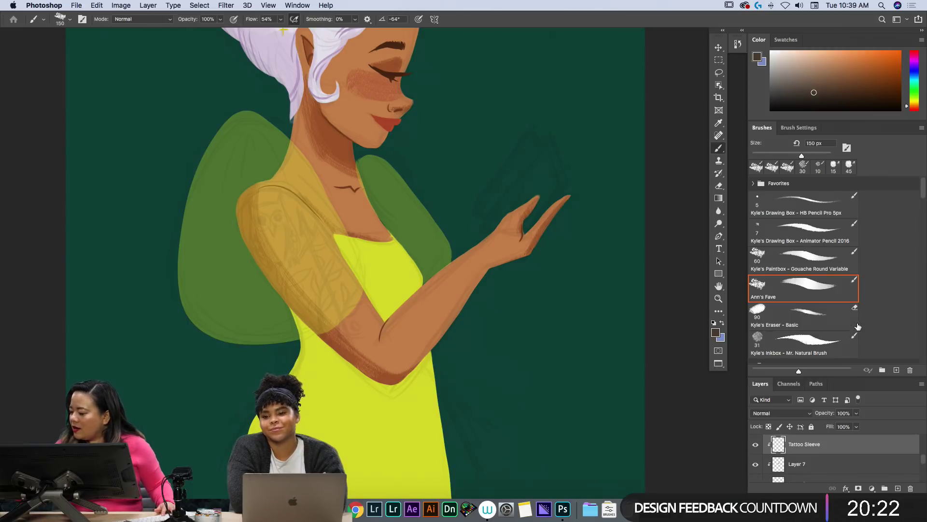
{"action": "left_click", "coordinate": [823, 340]}
Outline the tattoo owl's eared head, body and both side wings over the upper-arm sketch with a 10 px brush.
{"action": "key", "text": "super+equal"}
{"action": "key", "text": "super+equal"}
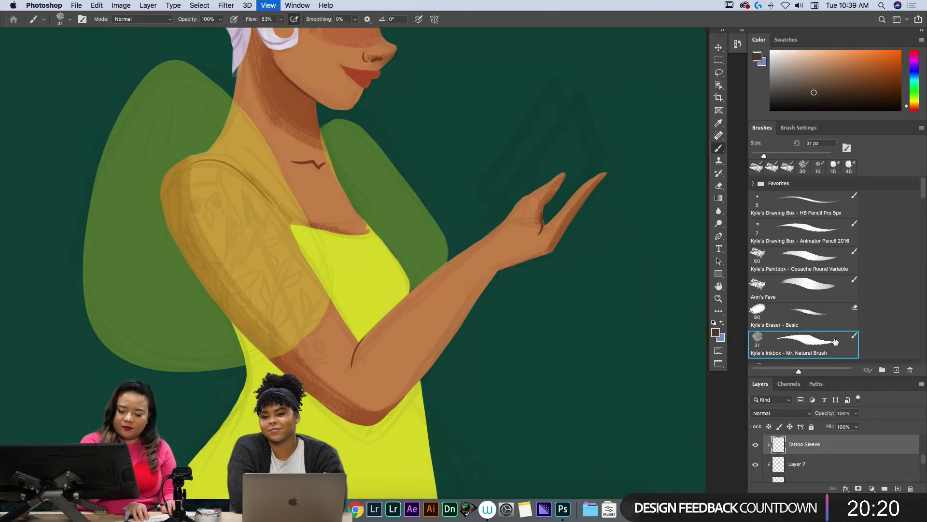
{"action": "key", "text": "space"}
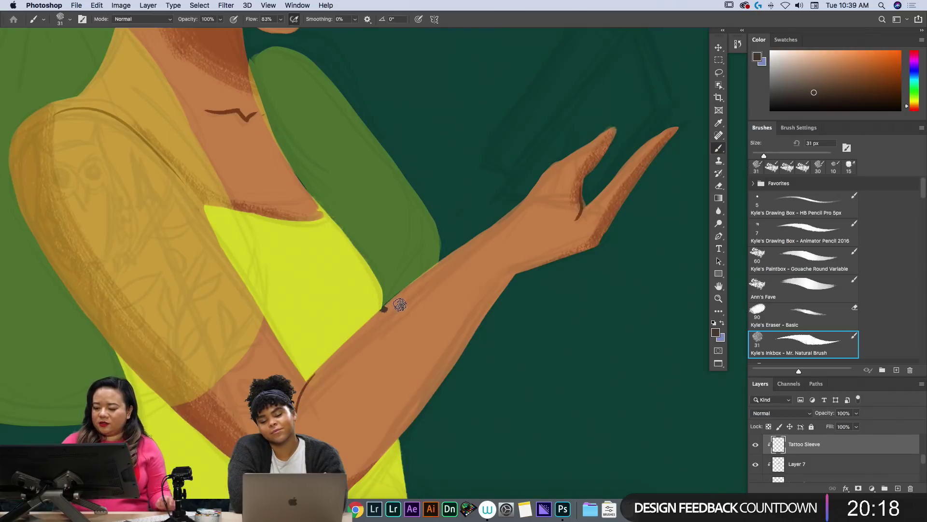
{"action": "key", "text": "h"}
{"action": "left_click_drag", "start_coordinate": [253, 315], "coordinate": [343, 329]}
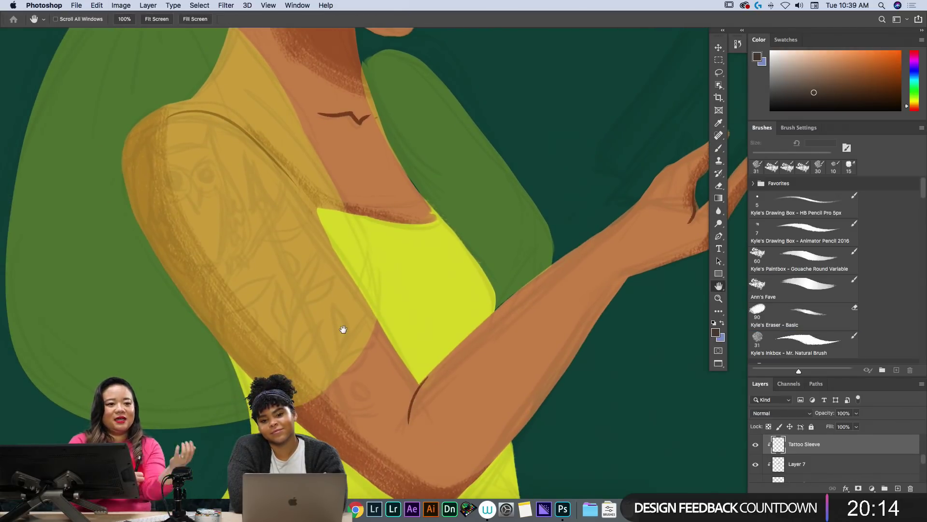
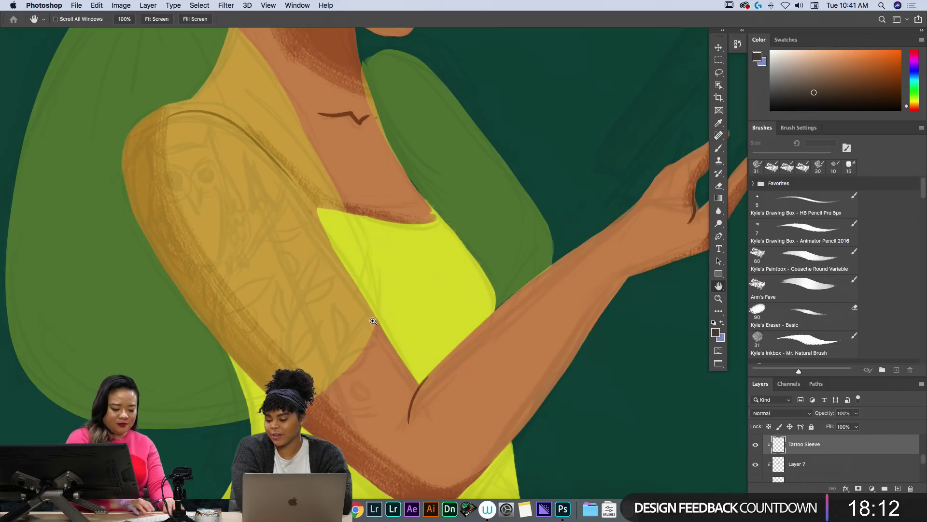
{"action": "key", "text": "super+plus"}
{"action": "left_click_drag", "start_coordinate": [373, 321], "coordinate": [455, 305]}
{"action": "left_click_drag", "start_coordinate": [363, 292], "coordinate": [555, 385]}
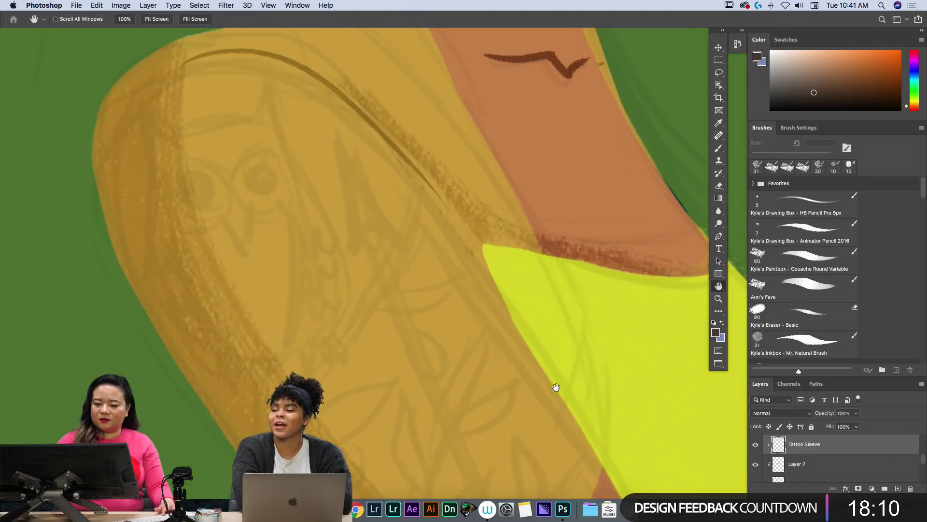
{"action": "key", "text": "b"}
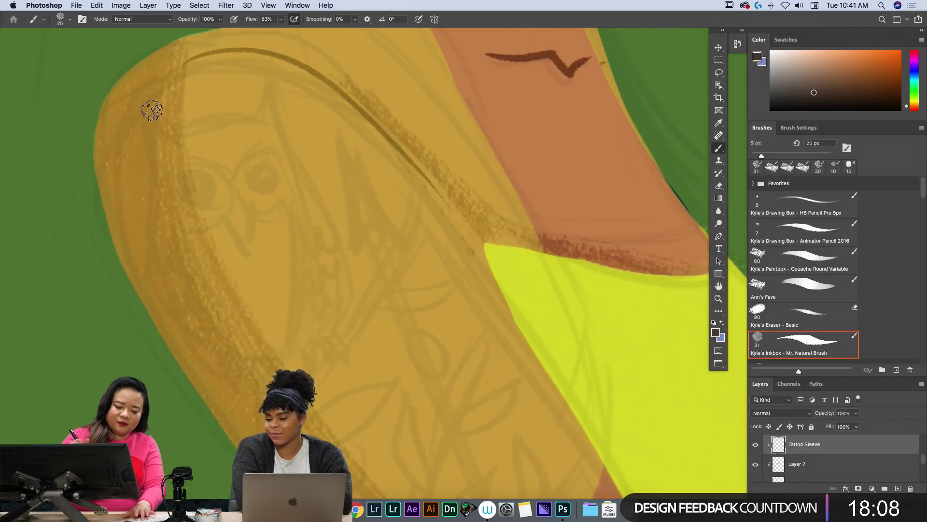
{"action": "key", "text": "bracketleft"}
{"action": "key", "text": "bracketleft"}
{"action": "key", "text": "bracketleft"}
{"action": "mouse_move", "coordinate": [142, 102]}
{"action": "left_mouse_down"}
{"action": "mouse_move", "coordinate": [159, 127]}
{"action": "mouse_move", "coordinate": [230, 111]}
{"action": "mouse_move", "coordinate": [262, 71]}
{"action": "mouse_move", "coordinate": [294, 161]}
{"action": "mouse_move", "coordinate": [271, 106]}
{"action": "mouse_move", "coordinate": [290, 171]}
{"action": "mouse_move", "coordinate": [301, 291]}
{"action": "mouse_move", "coordinate": [288, 337]}
{"action": "left_mouse_up"}
{"action": "mouse_move", "coordinate": [148, 142]}
{"action": "left_mouse_down"}
{"action": "mouse_move", "coordinate": [197, 298]}
{"action": "mouse_move", "coordinate": [270, 341]}
{"action": "left_mouse_up"}
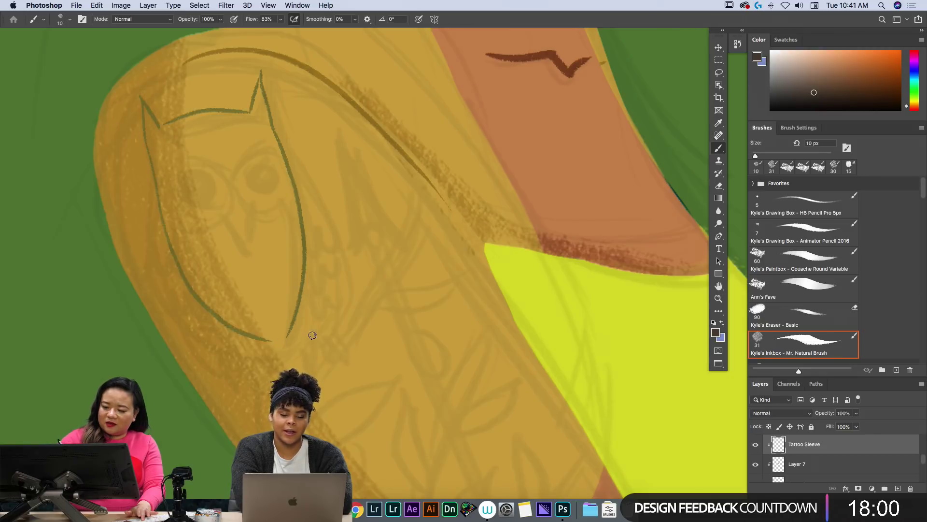
{"action": "mouse_move", "coordinate": [273, 124]}
{"action": "left_mouse_down"}
{"action": "mouse_move", "coordinate": [341, 256]}
{"action": "mouse_move", "coordinate": [298, 329]}
{"action": "left_mouse_up"}
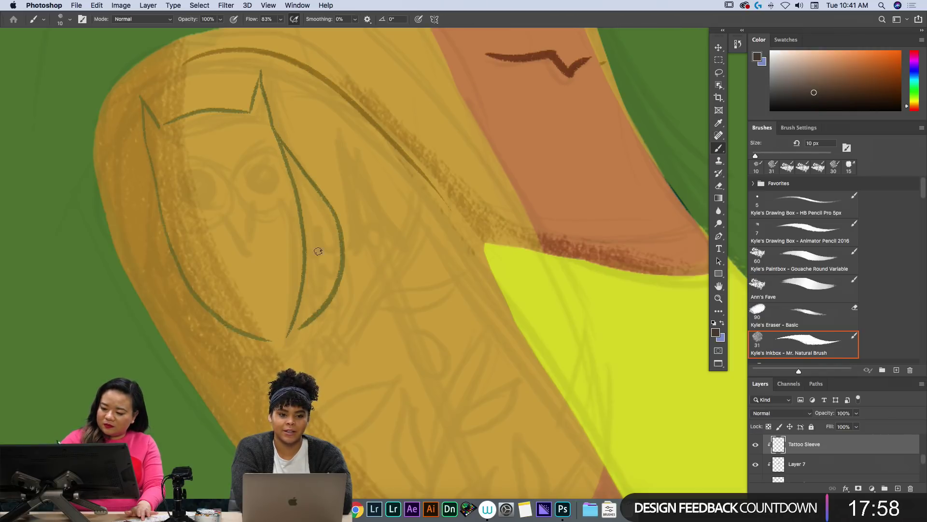
{"action": "mouse_move", "coordinate": [149, 160]}
{"action": "left_mouse_down"}
{"action": "mouse_move", "coordinate": [185, 334]}
{"action": "mouse_move", "coordinate": [247, 345]}
{"action": "left_mouse_up"}
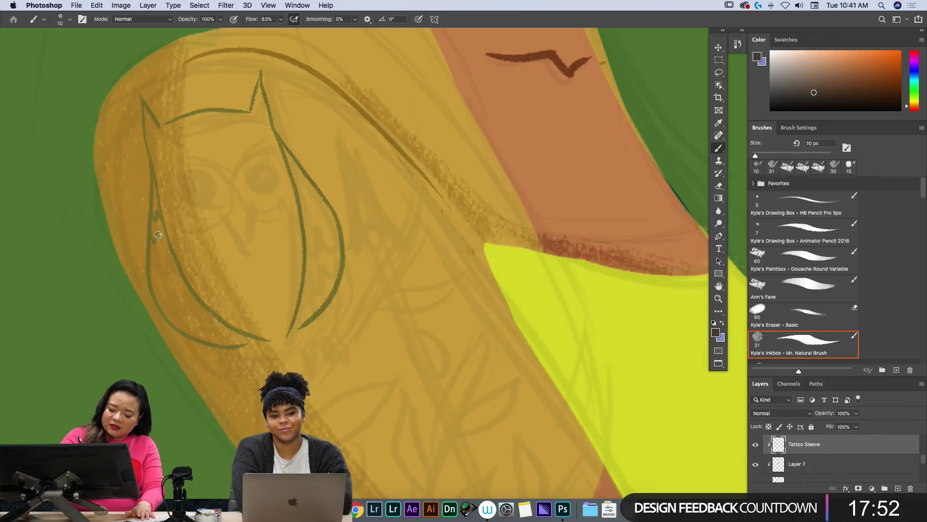
Fill both of the tattoo owl's wings with rows of scalloped feathers and draw its clawed feet under the body.
{"action": "mouse_move", "coordinate": [169, 253]}
{"action": "left_mouse_down"}
{"action": "mouse_move", "coordinate": [164, 290]}
{"action": "mouse_move", "coordinate": [185, 280]}
{"action": "left_mouse_up"}
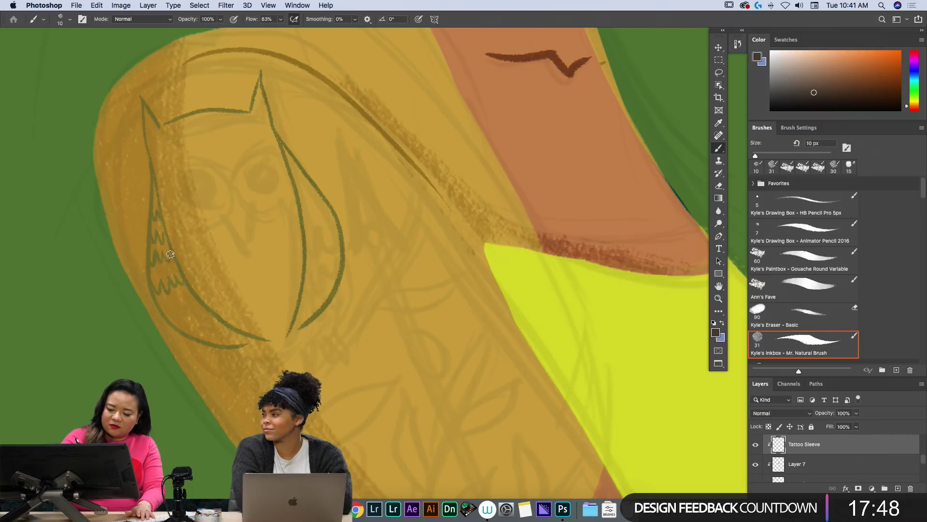
{"action": "mouse_move", "coordinate": [171, 314]}
{"action": "left_mouse_down"}
{"action": "mouse_move", "coordinate": [191, 295]}
{"action": "mouse_move", "coordinate": [181, 327]}
{"action": "mouse_move", "coordinate": [209, 309]}
{"action": "mouse_move", "coordinate": [199, 337]}
{"action": "mouse_move", "coordinate": [236, 338]}
{"action": "left_mouse_up"}
{"action": "mouse_move", "coordinate": [289, 167]}
{"action": "left_mouse_down"}
{"action": "mouse_move", "coordinate": [303, 198]}
{"action": "mouse_move", "coordinate": [297, 193]}
{"action": "mouse_move", "coordinate": [312, 186]}
{"action": "mouse_move", "coordinate": [316, 197]}
{"action": "mouse_move", "coordinate": [302, 211]}
{"action": "mouse_move", "coordinate": [319, 206]}
{"action": "mouse_move", "coordinate": [327, 213]}
{"action": "mouse_move", "coordinate": [316, 226]}
{"action": "mouse_move", "coordinate": [340, 215]}
{"action": "left_mouse_up"}
{"action": "mouse_move", "coordinate": [308, 261]}
{"action": "left_mouse_down"}
{"action": "mouse_move", "coordinate": [341, 247]}
{"action": "mouse_move", "coordinate": [309, 280]}
{"action": "mouse_move", "coordinate": [333, 279]}
{"action": "mouse_move", "coordinate": [325, 275]}
{"action": "mouse_move", "coordinate": [299, 306]}
{"action": "mouse_move", "coordinate": [329, 296]}
{"action": "left_mouse_up"}
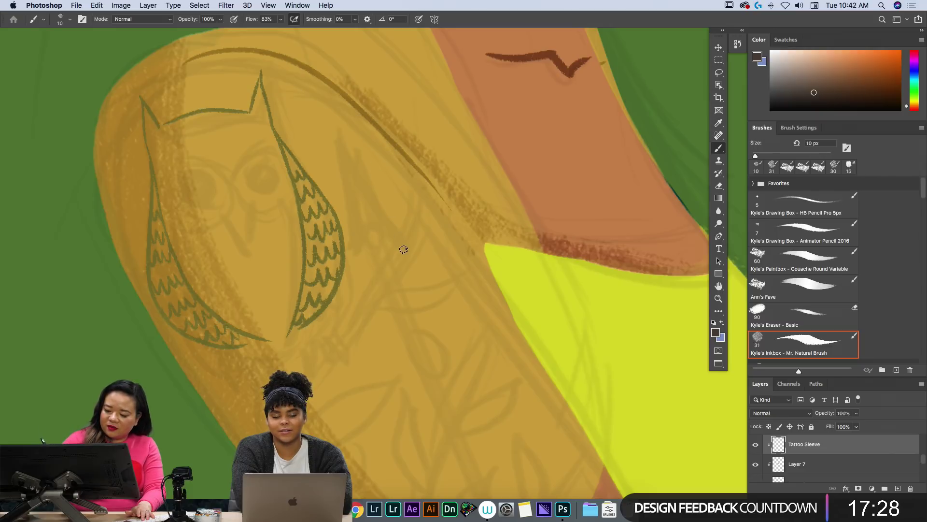
{"action": "left_click_drag", "start_coordinate": [235, 346], "coordinate": [241, 372]}
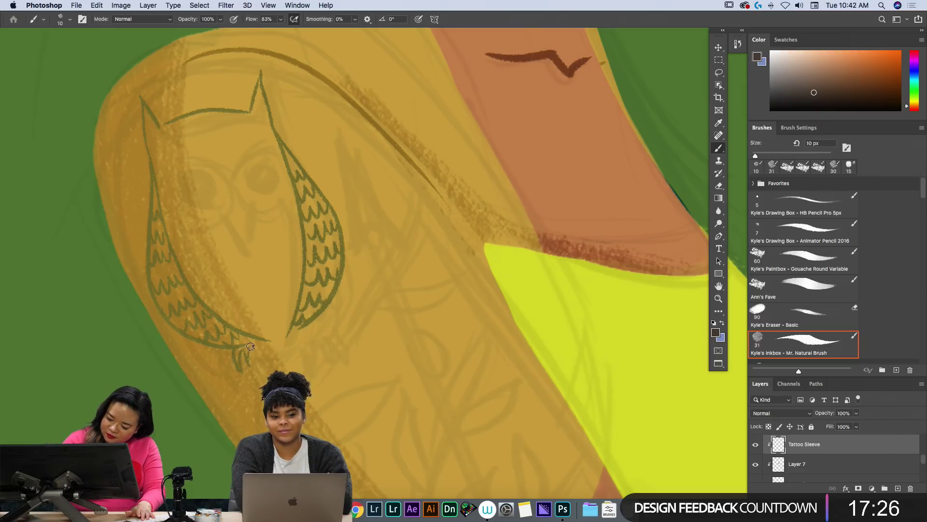
{"action": "mouse_move", "coordinate": [293, 332]}
{"action": "left_mouse_down"}
{"action": "mouse_move", "coordinate": [303, 348]}
{"action": "mouse_move", "coordinate": [320, 344]}
{"action": "mouse_move", "coordinate": [292, 338]}
{"action": "left_mouse_up"}
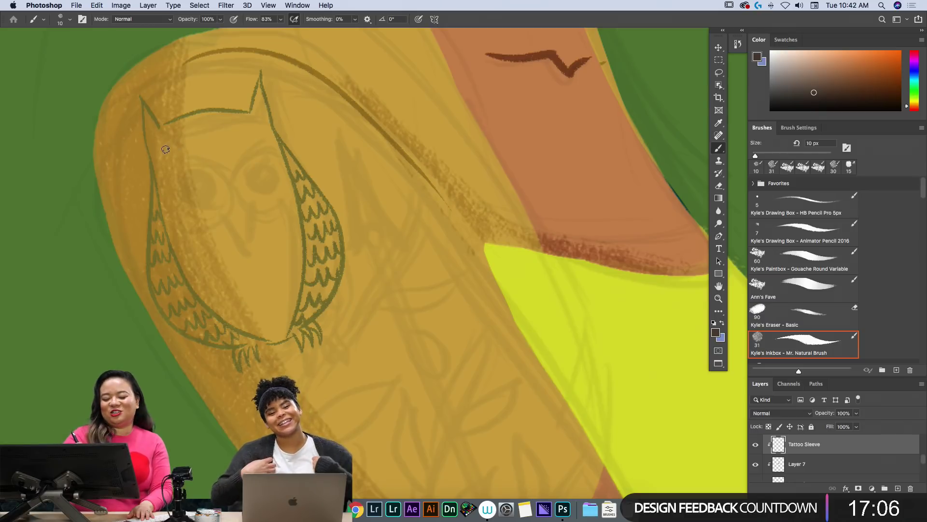
Draw the owl's face with ringed round eyes, solid pupils, radiating lash lines, forehead feather lines and a pointed beak.
{"action": "mouse_move", "coordinate": [167, 148]}
{"action": "left_mouse_down"}
{"action": "mouse_move", "coordinate": [190, 142]}
{"action": "mouse_move", "coordinate": [198, 206]}
{"action": "mouse_move", "coordinate": [166, 153]}
{"action": "mouse_move", "coordinate": [162, 185]}
{"action": "left_mouse_up"}
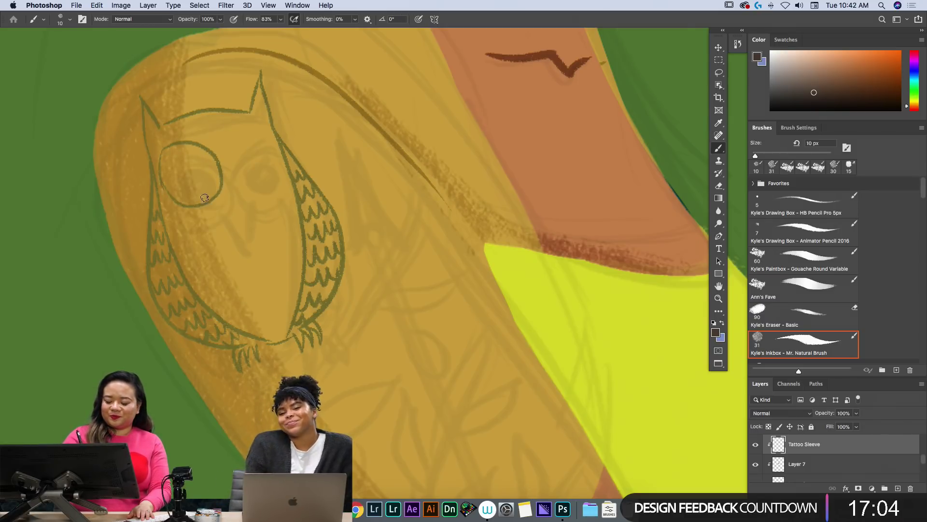
{"action": "mouse_move", "coordinate": [240, 133]}
{"action": "left_mouse_down"}
{"action": "mouse_move", "coordinate": [234, 188]}
{"action": "mouse_move", "coordinate": [277, 148]}
{"action": "mouse_move", "coordinate": [230, 139]}
{"action": "left_mouse_up"}
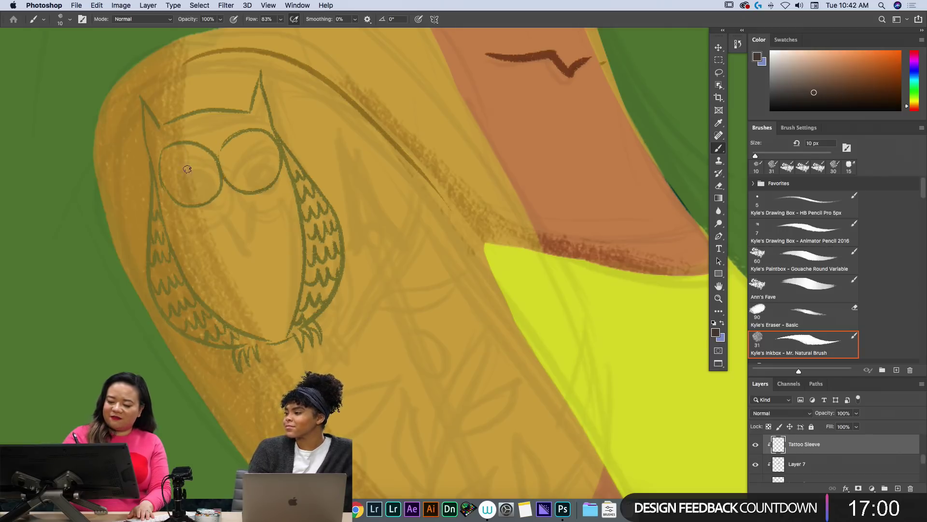
{"action": "mouse_move", "coordinate": [172, 158]}
{"action": "left_mouse_down"}
{"action": "mouse_move", "coordinate": [205, 185]}
{"action": "mouse_move", "coordinate": [173, 163]}
{"action": "mouse_move", "coordinate": [180, 154]}
{"action": "mouse_move", "coordinate": [191, 190]}
{"action": "mouse_move", "coordinate": [183, 159]}
{"action": "mouse_move", "coordinate": [171, 182]}
{"action": "left_mouse_up"}
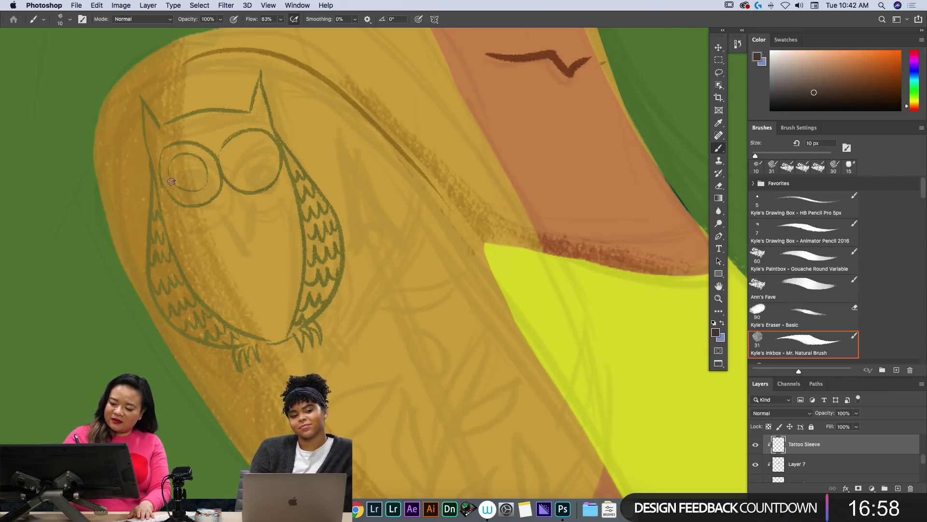
{"action": "mouse_move", "coordinate": [250, 149]}
{"action": "left_mouse_down"}
{"action": "mouse_move", "coordinate": [242, 186]}
{"action": "mouse_move", "coordinate": [233, 155]}
{"action": "mouse_move", "coordinate": [255, 159]}
{"action": "left_mouse_up"}
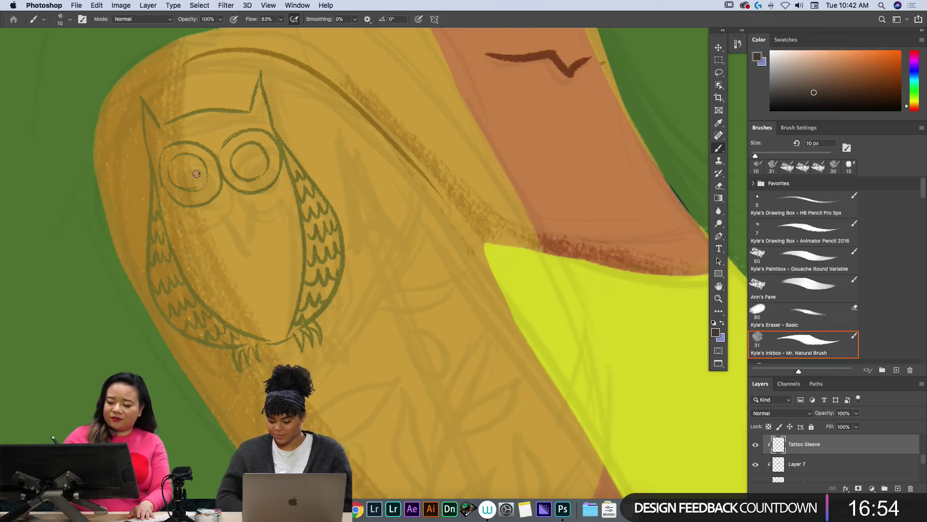
{"action": "mouse_move", "coordinate": [190, 190]}
{"action": "left_mouse_down"}
{"action": "mouse_move", "coordinate": [182, 176]}
{"action": "mouse_move", "coordinate": [201, 168]}
{"action": "mouse_move", "coordinate": [184, 173]}
{"action": "mouse_move", "coordinate": [203, 166]}
{"action": "left_mouse_up"}
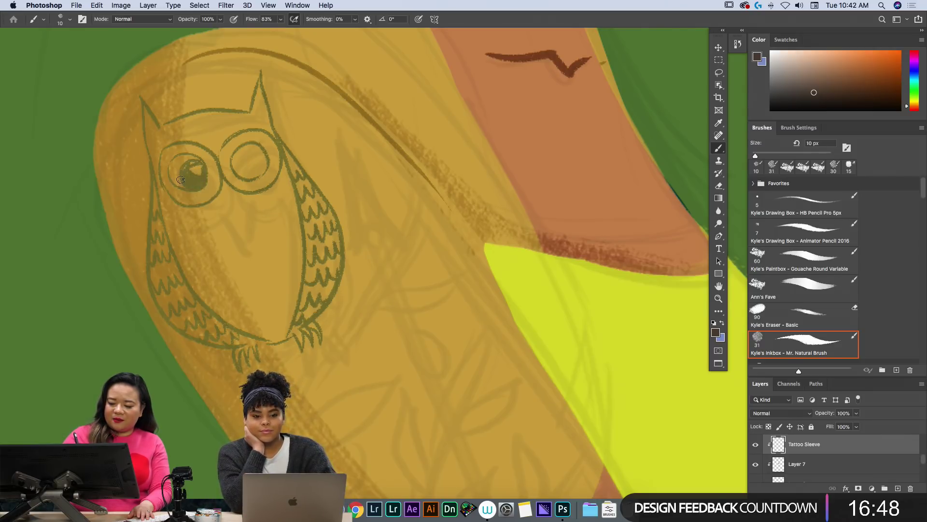
{"action": "mouse_move", "coordinate": [189, 173]}
{"action": "left_mouse_down"}
{"action": "mouse_move", "coordinate": [236, 154]}
{"action": "mouse_move", "coordinate": [200, 174]}
{"action": "left_mouse_up"}
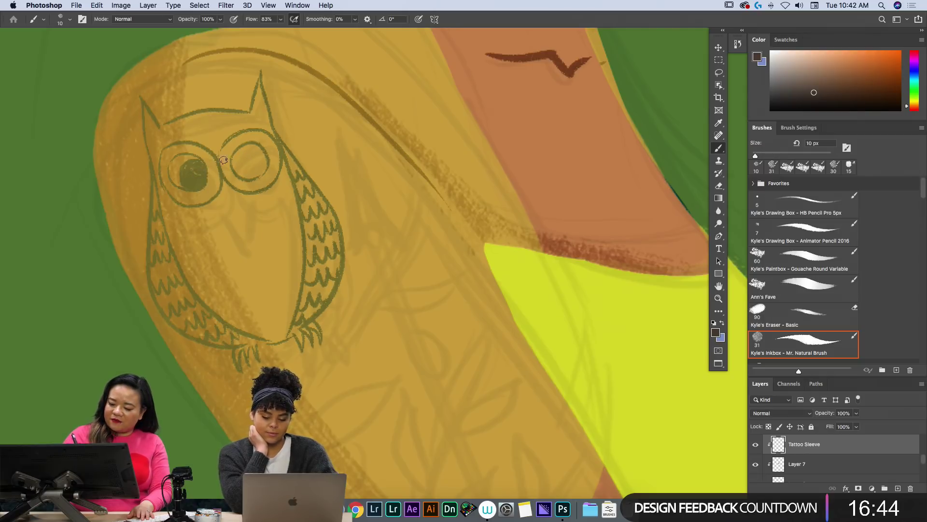
{"action": "mouse_move", "coordinate": [255, 151]}
{"action": "left_mouse_down"}
{"action": "mouse_move", "coordinate": [241, 168]}
{"action": "mouse_move", "coordinate": [260, 150]}
{"action": "mouse_move", "coordinate": [242, 163]}
{"action": "mouse_move", "coordinate": [262, 160]}
{"action": "left_mouse_up"}
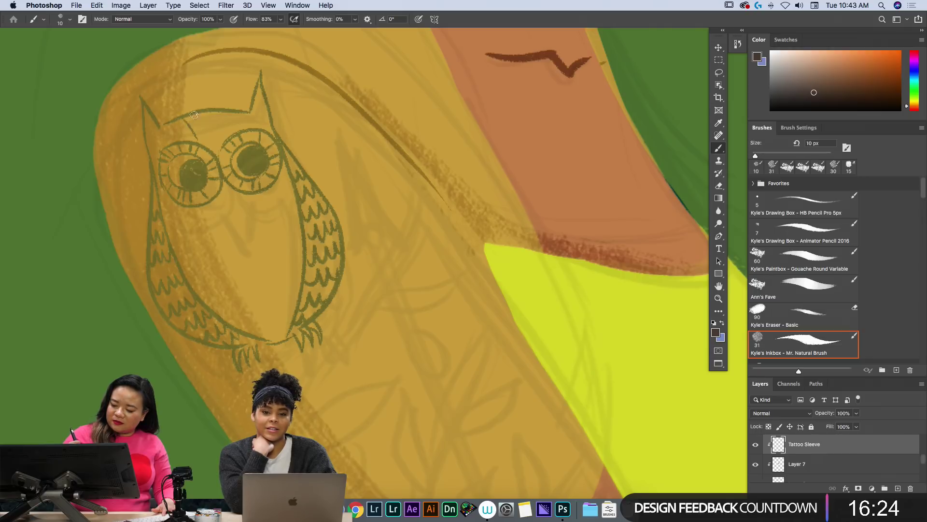
{"action": "mouse_move", "coordinate": [214, 114]}
{"action": "left_mouse_down"}
{"action": "mouse_move", "coordinate": [212, 143]}
{"action": "mouse_move", "coordinate": [228, 146]}
{"action": "left_mouse_up"}
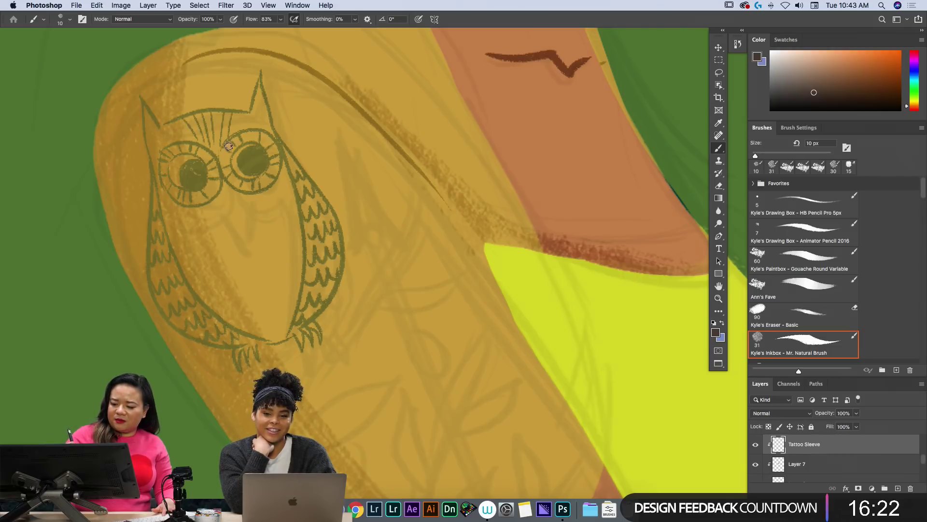
{"action": "mouse_move", "coordinate": [215, 197]}
{"action": "left_mouse_down"}
{"action": "mouse_move", "coordinate": [237, 220]}
{"action": "mouse_move", "coordinate": [239, 188]}
{"action": "mouse_move", "coordinate": [221, 207]}
{"action": "mouse_move", "coordinate": [235, 203]}
{"action": "mouse_move", "coordinate": [219, 202]}
{"action": "mouse_move", "coordinate": [240, 195]}
{"action": "left_mouse_up"}
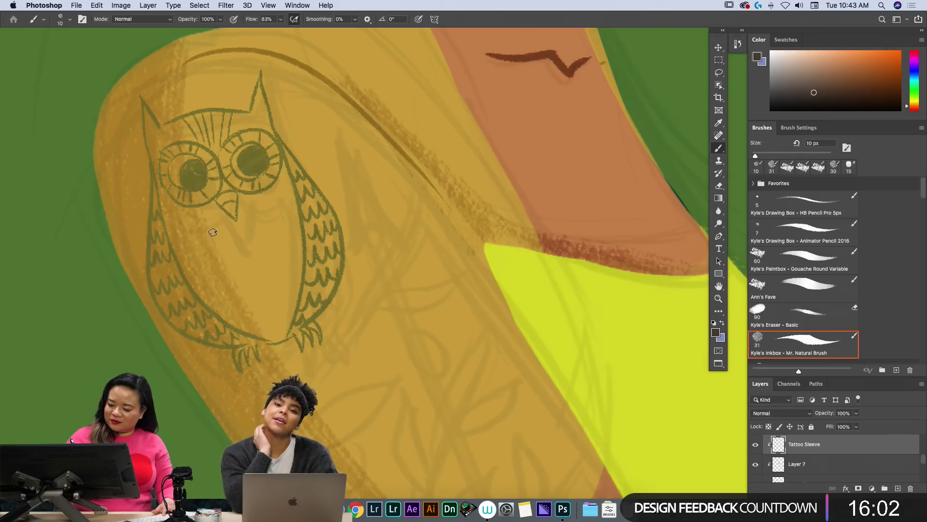
Draw staggered rows of filled teardrop feathers down the owl's chest.
{"action": "mouse_move", "coordinate": [210, 231]}
{"action": "left_mouse_down"}
{"action": "mouse_move", "coordinate": [219, 258]}
{"action": "mouse_move", "coordinate": [212, 238]}
{"action": "mouse_move", "coordinate": [224, 246]}
{"action": "mouse_move", "coordinate": [235, 226]}
{"action": "mouse_move", "coordinate": [244, 256]}
{"action": "left_mouse_up"}
{"action": "left_click_drag", "start_coordinate": [252, 216], "coordinate": [263, 252]}
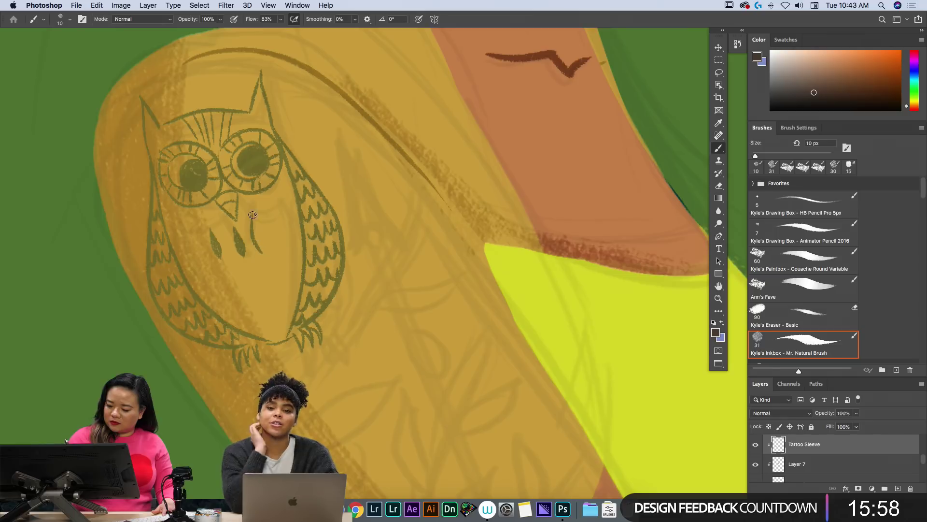
{"action": "left_click_drag", "start_coordinate": [270, 219], "coordinate": [277, 243]}
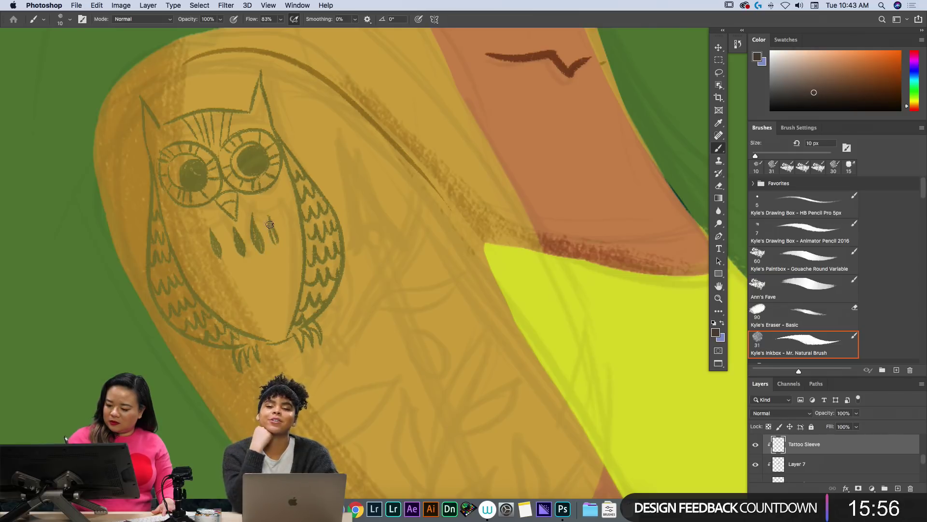
{"action": "mouse_move", "coordinate": [193, 234]}
{"action": "left_mouse_down"}
{"action": "mouse_move", "coordinate": [203, 263]}
{"action": "mouse_move", "coordinate": [193, 234]}
{"action": "mouse_move", "coordinate": [204, 263]}
{"action": "mouse_move", "coordinate": [195, 244]}
{"action": "mouse_move", "coordinate": [238, 289]}
{"action": "mouse_move", "coordinate": [229, 271]}
{"action": "mouse_move", "coordinate": [257, 282]}
{"action": "mouse_move", "coordinate": [249, 259]}
{"action": "mouse_move", "coordinate": [259, 290]}
{"action": "left_mouse_up"}
{"action": "mouse_move", "coordinate": [266, 254]}
{"action": "left_mouse_down"}
{"action": "mouse_move", "coordinate": [275, 282]}
{"action": "mouse_move", "coordinate": [265, 321]}
{"action": "left_mouse_up"}
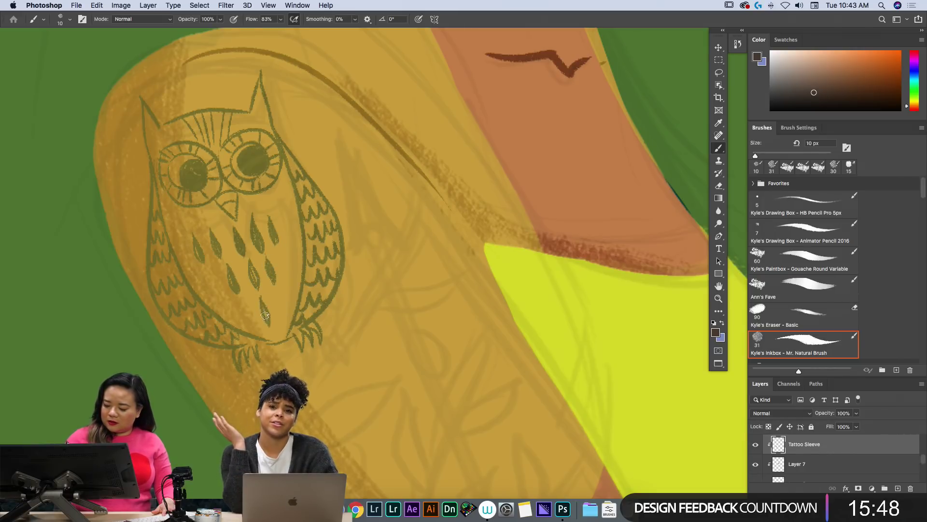
Draw a long diagonal arrow beside the owl, with a notched pointed head and a double-line shaft running down the arm.
{"action": "key", "text": "space"}
{"action": "left_click_drag", "start_coordinate": [418, 363], "coordinate": [399, 338]}
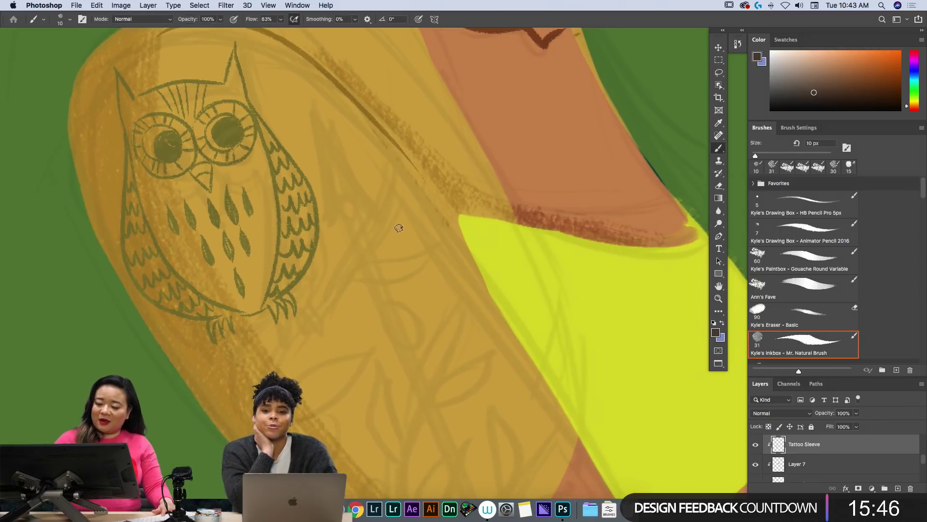
{"action": "mouse_move", "coordinate": [316, 100]}
{"action": "left_mouse_down"}
{"action": "mouse_move", "coordinate": [332, 218]}
{"action": "mouse_move", "coordinate": [341, 180]}
{"action": "left_mouse_up"}
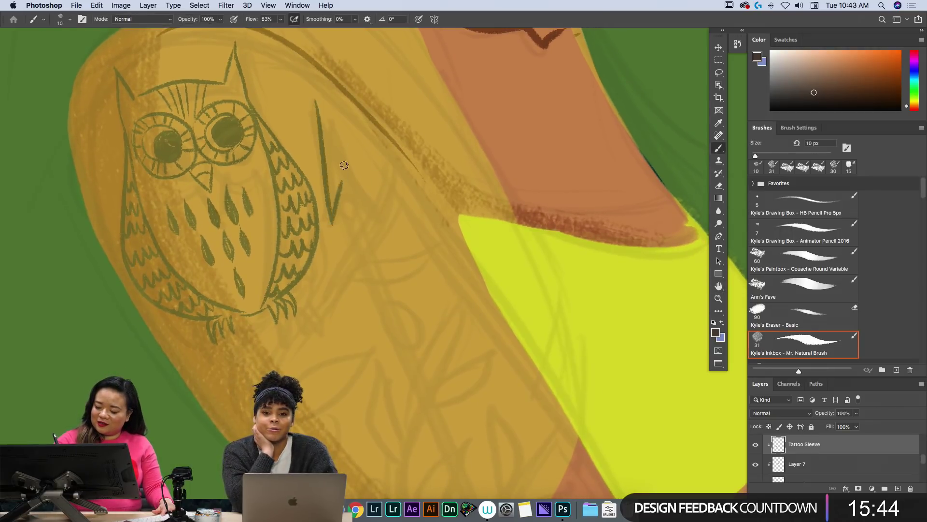
{"action": "left_click_drag", "start_coordinate": [316, 101], "coordinate": [373, 199]}
{"action": "key", "text": "space"}
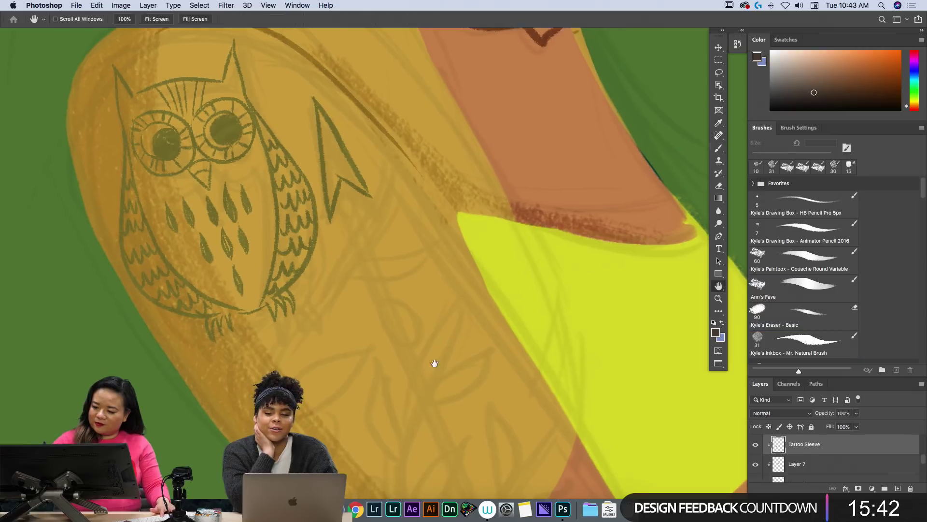
{"action": "left_click_drag", "start_coordinate": [432, 364], "coordinate": [380, 235]}
{"action": "left_click_drag", "start_coordinate": [288, 59], "coordinate": [434, 449]}
{"action": "left_click_drag", "start_coordinate": [293, 56], "coordinate": [459, 470]}
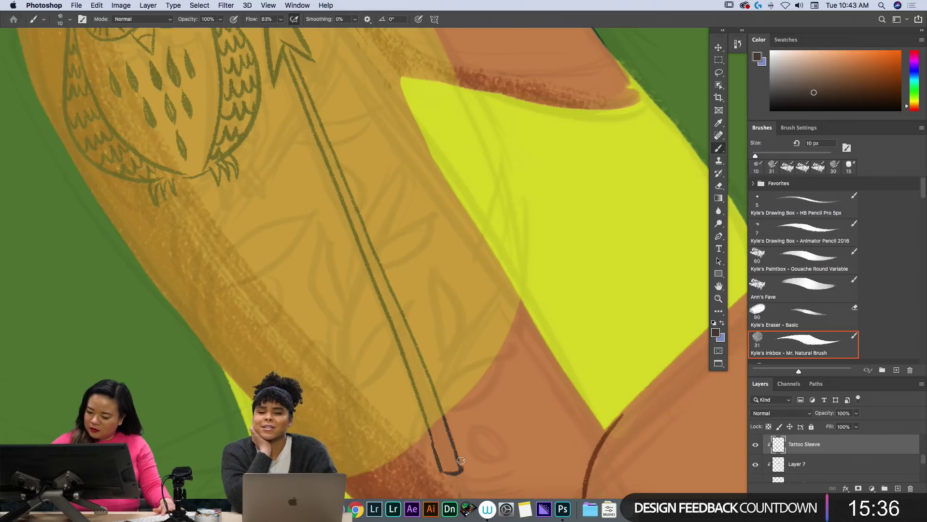
Draw a forked branch under the owl's feet that crosses behind the arrow shaft, with a leaf beside the crossing.
{"action": "key", "text": "space"}
{"action": "left_click_drag", "start_coordinate": [383, 159], "coordinate": [465, 269]}
{"action": "left_click_drag", "start_coordinate": [424, 127], "coordinate": [397, 212]}
{"action": "mouse_move", "coordinate": [431, 132]}
{"action": "left_mouse_down"}
{"action": "mouse_move", "coordinate": [403, 212]}
{"action": "mouse_move", "coordinate": [293, 367]}
{"action": "left_mouse_up"}
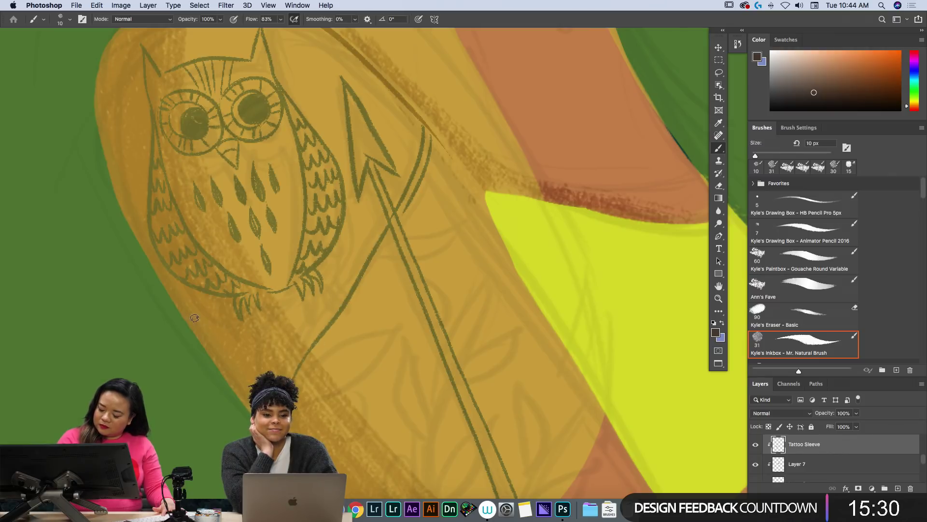
{"action": "mouse_move", "coordinate": [191, 320]}
{"action": "left_mouse_down"}
{"action": "mouse_move", "coordinate": [284, 302]}
{"action": "mouse_move", "coordinate": [234, 305]}
{"action": "left_mouse_up"}
{"action": "mouse_move", "coordinate": [378, 214]}
{"action": "left_mouse_down"}
{"action": "mouse_move", "coordinate": [288, 302]}
{"action": "mouse_move", "coordinate": [330, 279]}
{"action": "mouse_move", "coordinate": [387, 209]}
{"action": "mouse_move", "coordinate": [409, 157]}
{"action": "mouse_move", "coordinate": [388, 195]}
{"action": "mouse_move", "coordinate": [410, 171]}
{"action": "mouse_move", "coordinate": [432, 174]}
{"action": "mouse_move", "coordinate": [441, 149]}
{"action": "mouse_move", "coordinate": [412, 196]}
{"action": "mouse_move", "coordinate": [453, 203]}
{"action": "mouse_move", "coordinate": [368, 282]}
{"action": "mouse_move", "coordinate": [439, 219]}
{"action": "left_mouse_up"}
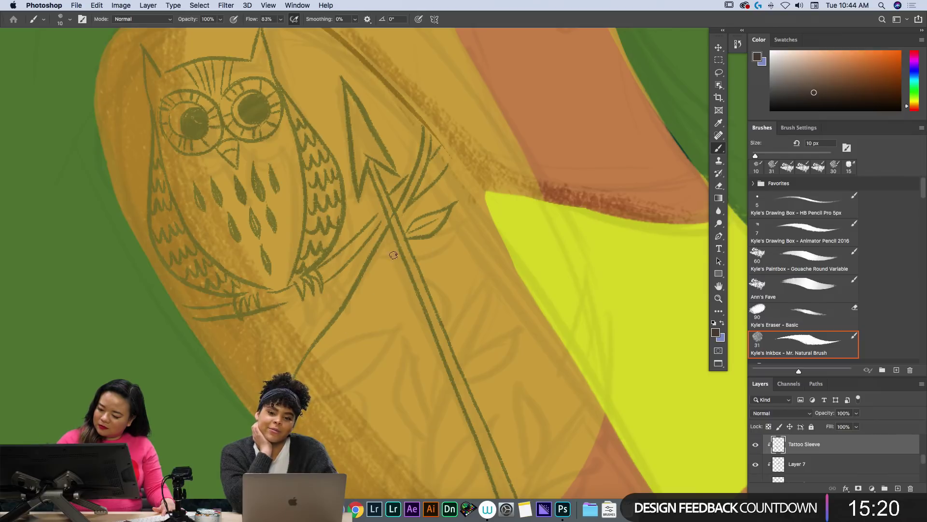
Thicken the upper branch and add veined leaves and oval olives along it on both sides of the arrow.
{"action": "mouse_move", "coordinate": [391, 242]}
{"action": "left_mouse_down"}
{"action": "mouse_move", "coordinate": [330, 340]}
{"action": "mouse_move", "coordinate": [388, 326]}
{"action": "mouse_move", "coordinate": [370, 356]}
{"action": "mouse_move", "coordinate": [301, 384]}
{"action": "left_mouse_up"}
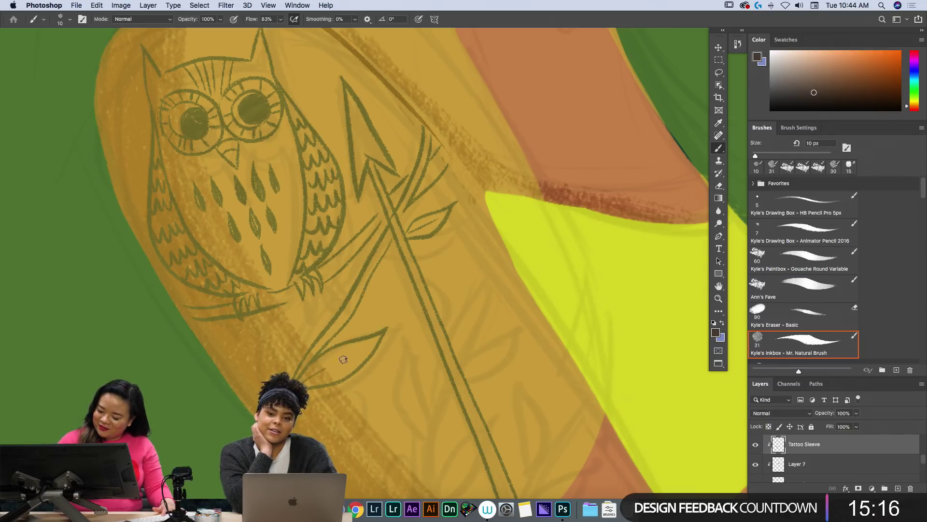
{"action": "mouse_move", "coordinate": [266, 341]}
{"action": "left_mouse_down"}
{"action": "mouse_move", "coordinate": [288, 293]}
{"action": "mouse_move", "coordinate": [289, 372]}
{"action": "mouse_move", "coordinate": [271, 331]}
{"action": "mouse_move", "coordinate": [351, 279]}
{"action": "mouse_move", "coordinate": [353, 289]}
{"action": "mouse_move", "coordinate": [322, 313]}
{"action": "mouse_move", "coordinate": [300, 349]}
{"action": "mouse_move", "coordinate": [298, 319]}
{"action": "mouse_move", "coordinate": [316, 330]}
{"action": "mouse_move", "coordinate": [303, 343]}
{"action": "left_mouse_up"}
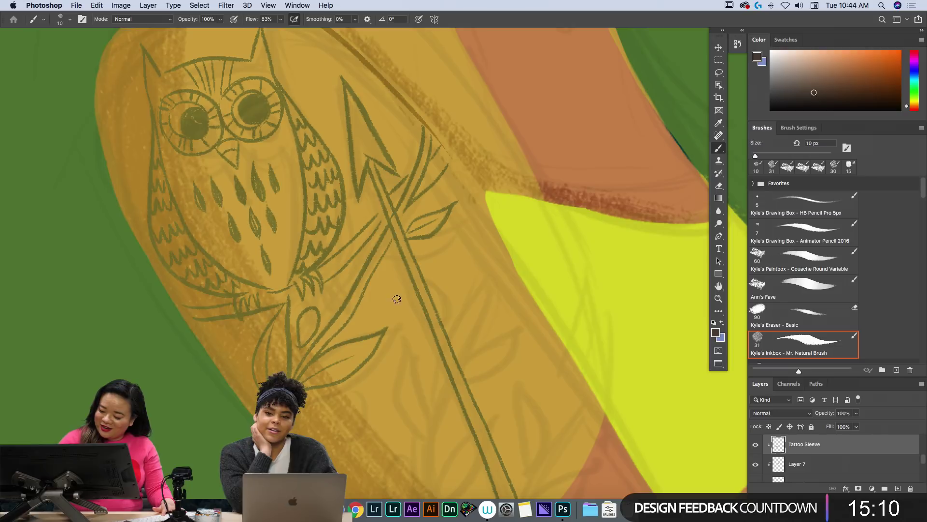
{"action": "mouse_move", "coordinate": [355, 321]}
{"action": "left_mouse_down"}
{"action": "mouse_move", "coordinate": [386, 306]}
{"action": "mouse_move", "coordinate": [354, 333]}
{"action": "left_mouse_up"}
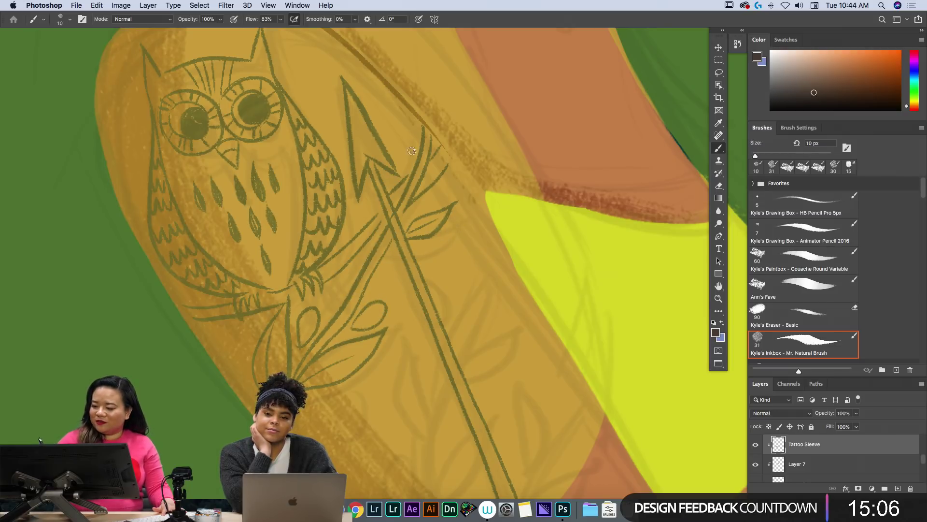
{"action": "mouse_move", "coordinate": [409, 166]}
{"action": "left_mouse_down"}
{"action": "mouse_move", "coordinate": [394, 105]}
{"action": "mouse_move", "coordinate": [408, 175]}
{"action": "left_mouse_up"}
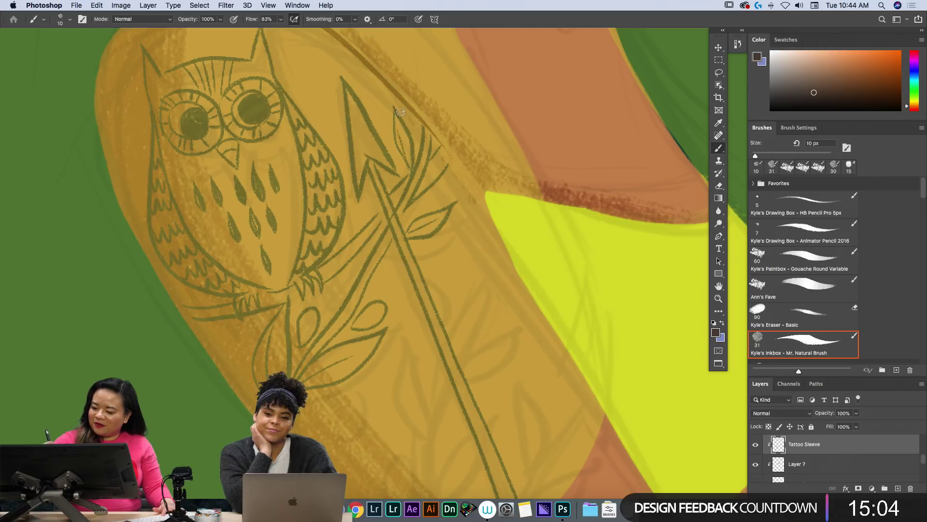
{"action": "mouse_move", "coordinate": [406, 207]}
{"action": "left_mouse_down"}
{"action": "mouse_move", "coordinate": [439, 189]}
{"action": "mouse_move", "coordinate": [466, 189]}
{"action": "mouse_move", "coordinate": [411, 207]}
{"action": "left_mouse_up"}
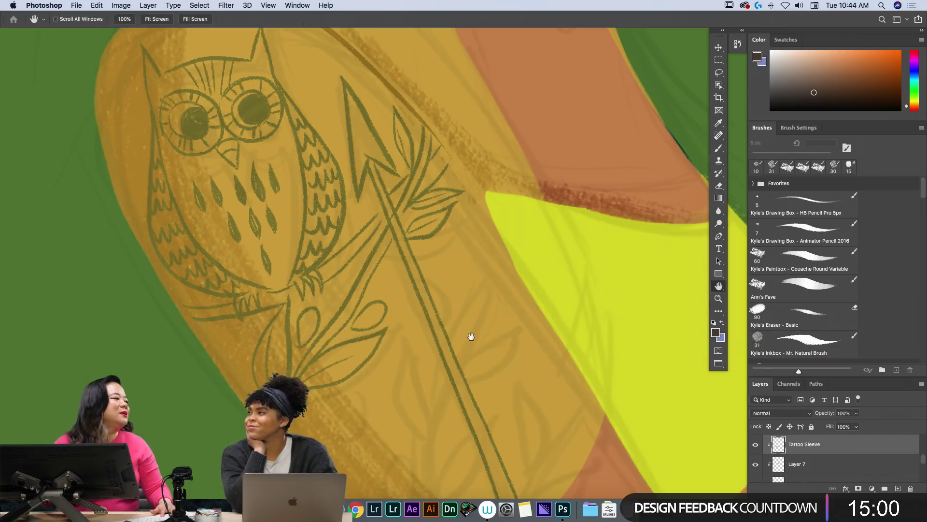
Draw a second double-line branch curving down across the lower arrow shaft and clean up the lines where they cross.
{"action": "key", "text": "space"}
{"action": "left_click_drag", "start_coordinate": [474, 317], "coordinate": [435, 184]}
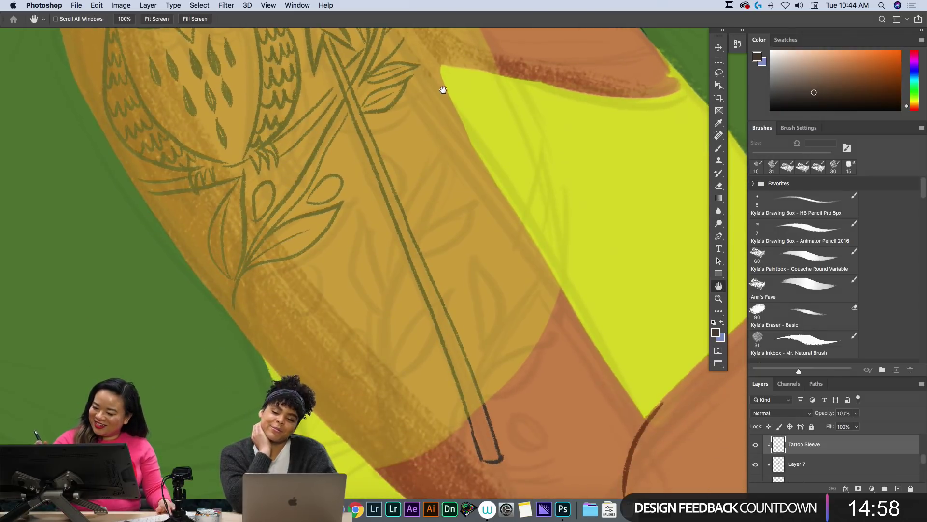
{"action": "left_click_drag", "start_coordinate": [437, 73], "coordinate": [406, 202]}
{"action": "mouse_move", "coordinate": [444, 94]}
{"action": "left_mouse_down"}
{"action": "mouse_move", "coordinate": [352, 398]}
{"action": "mouse_move", "coordinate": [355, 425]}
{"action": "left_mouse_up"}
{"action": "mouse_move", "coordinate": [403, 207]}
{"action": "left_mouse_down"}
{"action": "mouse_move", "coordinate": [353, 309]}
{"action": "mouse_move", "coordinate": [334, 410]}
{"action": "left_mouse_up"}
{"action": "key", "text": "e"}
{"action": "key", "text": "b"}
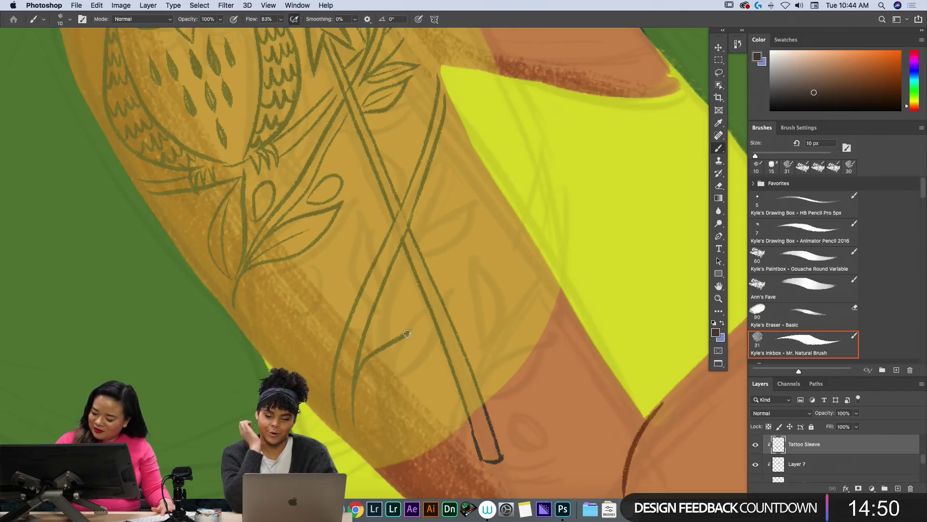
Add pointed veined leaves around the lower end of the second branch.
{"action": "mouse_move", "coordinate": [410, 332]}
{"action": "left_mouse_down"}
{"action": "mouse_move", "coordinate": [355, 425]}
{"action": "mouse_move", "coordinate": [404, 339]}
{"action": "left_mouse_up"}
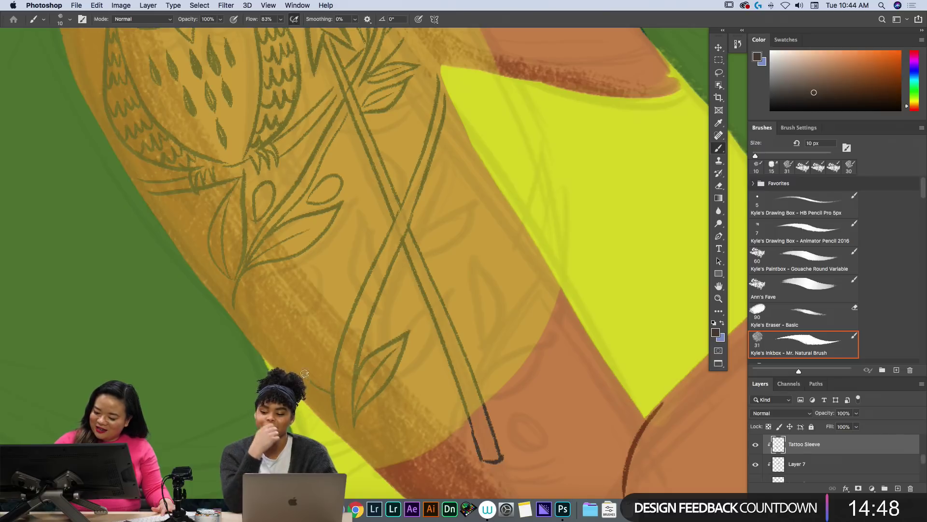
{"action": "mouse_move", "coordinate": [332, 393]}
{"action": "left_mouse_down"}
{"action": "mouse_move", "coordinate": [291, 296]}
{"action": "mouse_move", "coordinate": [332, 388]}
{"action": "mouse_move", "coordinate": [300, 323]}
{"action": "mouse_move", "coordinate": [335, 235]}
{"action": "left_mouse_up"}
{"action": "mouse_move", "coordinate": [334, 236]}
{"action": "left_mouse_down"}
{"action": "mouse_move", "coordinate": [341, 338]}
{"action": "mouse_move", "coordinate": [322, 261]}
{"action": "left_mouse_up"}
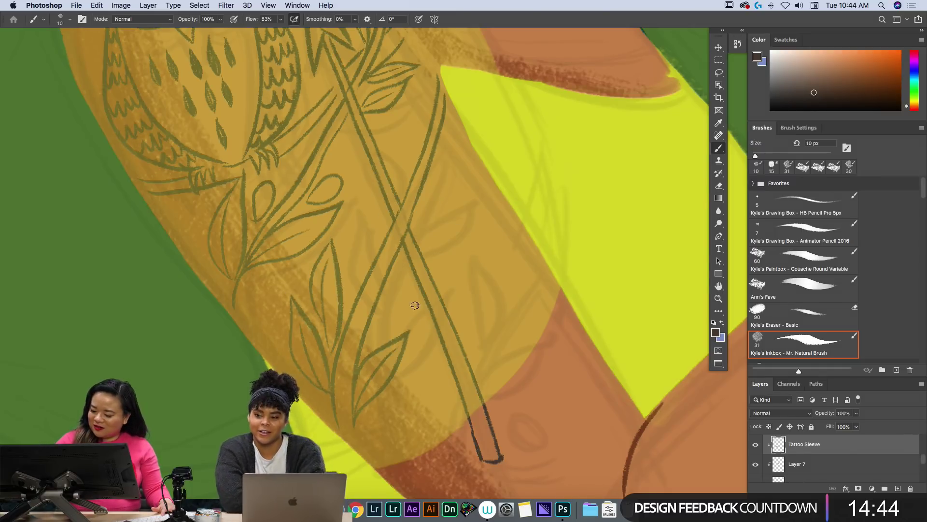
Draw a large pointed leaf over the arrow shaft and erase the shaft and branch lines inside it with a 15 px eraser.
{"action": "mouse_move", "coordinate": [375, 294]}
{"action": "left_mouse_down"}
{"action": "mouse_move", "coordinate": [395, 252]}
{"action": "mouse_move", "coordinate": [468, 222]}
{"action": "left_mouse_up"}
{"action": "left_click_drag", "start_coordinate": [469, 221], "coordinate": [379, 298]}
{"action": "key", "text": "e"}
{"action": "mouse_move", "coordinate": [401, 250]}
{"action": "left_mouse_down"}
{"action": "mouse_move", "coordinate": [387, 284]}
{"action": "mouse_move", "coordinate": [418, 246]}
{"action": "mouse_move", "coordinate": [427, 267]}
{"action": "left_mouse_up"}
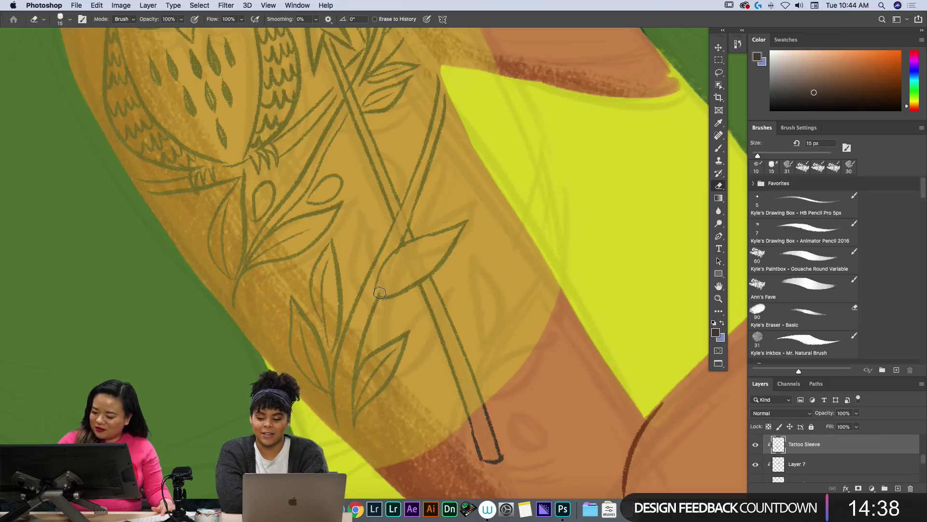
Add a central vein to the large leaf and draw two oval olives beside the second branch.
{"action": "key", "text": "b"}
{"action": "mouse_move", "coordinate": [379, 295]}
{"action": "left_mouse_down"}
{"action": "mouse_move", "coordinate": [454, 237]}
{"action": "mouse_move", "coordinate": [409, 217]}
{"action": "mouse_move", "coordinate": [422, 168]}
{"action": "left_mouse_up"}
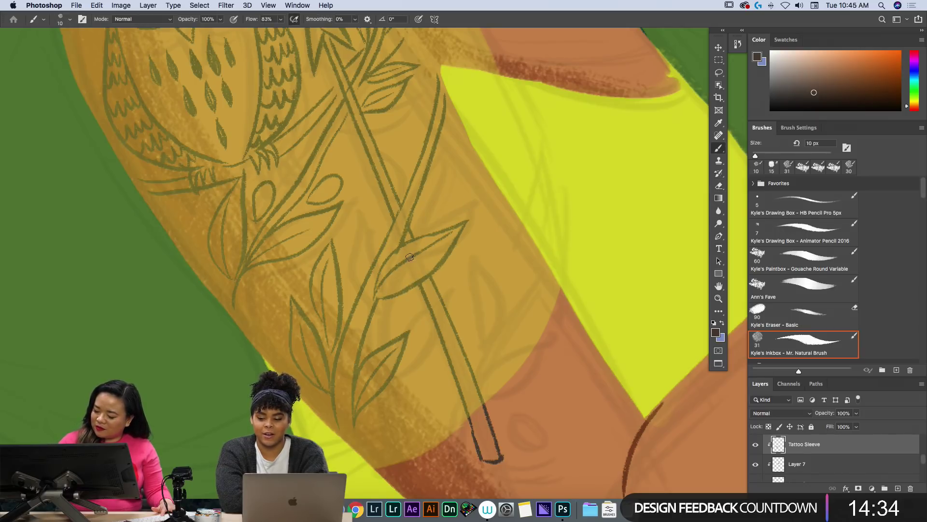
{"action": "left_click_drag", "start_coordinate": [391, 144], "coordinate": [397, 171]}
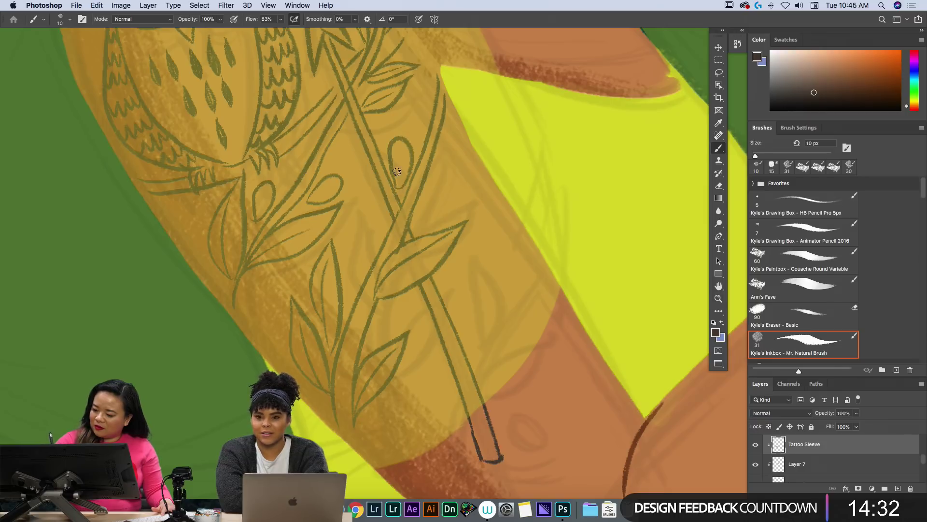
{"action": "mouse_move", "coordinate": [409, 225]}
{"action": "left_mouse_down"}
{"action": "mouse_move", "coordinate": [444, 214]}
{"action": "mouse_move", "coordinate": [408, 227]}
{"action": "left_mouse_up"}
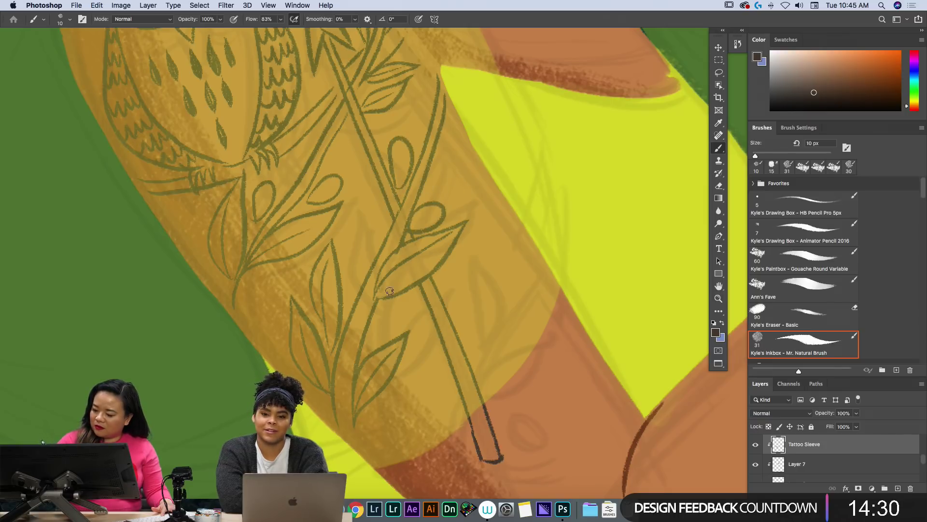
Draw another oval olive beside the second branch and a third double-line branch curving down across the lower arrow shaft.
{"action": "mouse_move", "coordinate": [345, 293]}
{"action": "left_mouse_down"}
{"action": "mouse_move", "coordinate": [356, 243]}
{"action": "mouse_move", "coordinate": [344, 287]}
{"action": "left_mouse_up"}
{"action": "key", "text": "space"}
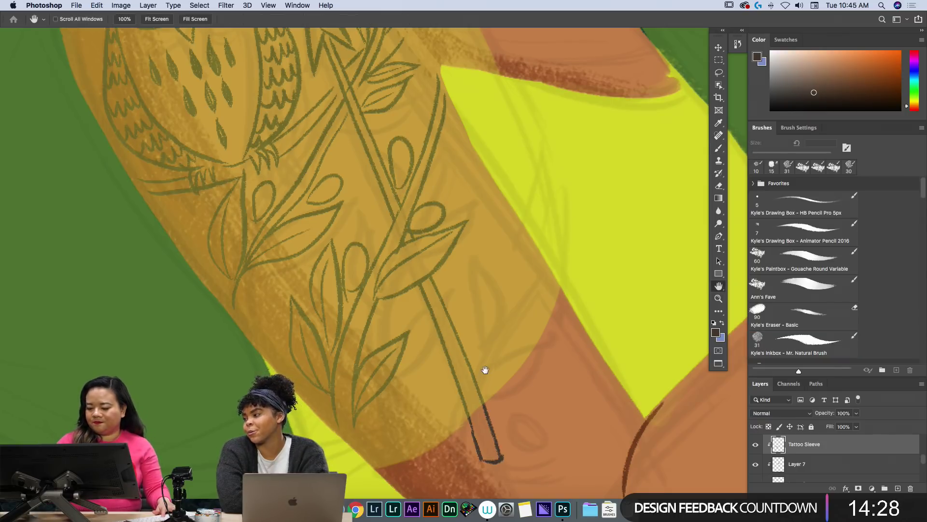
{"action": "left_click_drag", "start_coordinate": [486, 363], "coordinate": [436, 276]}
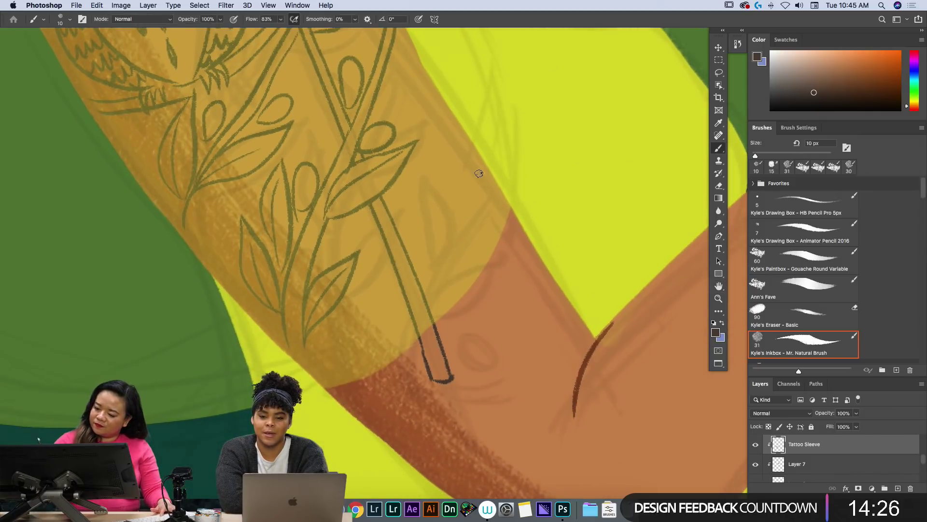
{"action": "mouse_move", "coordinate": [480, 157]}
{"action": "left_mouse_down"}
{"action": "mouse_move", "coordinate": [479, 175]}
{"action": "mouse_move", "coordinate": [430, 293]}
{"action": "left_mouse_up"}
{"action": "mouse_move", "coordinate": [488, 168]}
{"action": "left_mouse_down"}
{"action": "mouse_move", "coordinate": [433, 317]}
{"action": "mouse_move", "coordinate": [413, 437]}
{"action": "left_mouse_up"}
{"action": "mouse_move", "coordinate": [431, 291]}
{"action": "left_mouse_down"}
{"action": "mouse_move", "coordinate": [400, 430]}
{"action": "mouse_move", "coordinate": [414, 438]}
{"action": "left_mouse_up"}
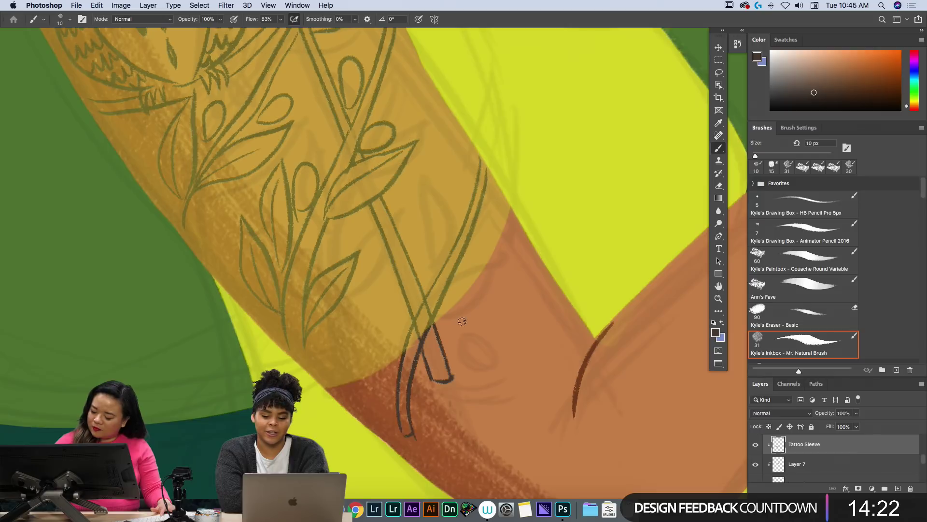
Add pointed veined leaves and two oval olives to the third branch's upper part, and erase the arrow shaft lines crossing the branch.
{"action": "mouse_move", "coordinate": [423, 288]}
{"action": "left_mouse_down"}
{"action": "mouse_move", "coordinate": [421, 242]}
{"action": "mouse_move", "coordinate": [434, 209]}
{"action": "mouse_move", "coordinate": [442, 246]}
{"action": "mouse_move", "coordinate": [428, 295]}
{"action": "mouse_move", "coordinate": [434, 230]}
{"action": "left_mouse_up"}
{"action": "mouse_move", "coordinate": [447, 280]}
{"action": "left_mouse_down"}
{"action": "mouse_move", "coordinate": [525, 261]}
{"action": "mouse_move", "coordinate": [439, 315]}
{"action": "mouse_move", "coordinate": [520, 269]}
{"action": "left_mouse_up"}
{"action": "key", "text": "e"}
{"action": "key", "text": "b"}
{"action": "mouse_move", "coordinate": [468, 249]}
{"action": "left_mouse_down"}
{"action": "mouse_move", "coordinate": [441, 186]}
{"action": "mouse_move", "coordinate": [454, 217]}
{"action": "left_mouse_up"}
{"action": "key", "text": "e"}
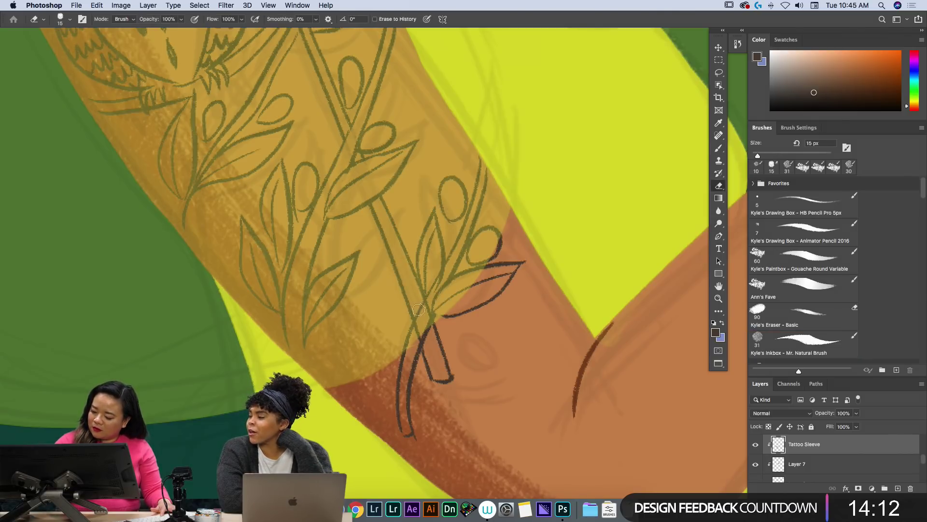
{"action": "left_click", "coordinate": [419, 326]}
{"action": "key", "text": "b"}
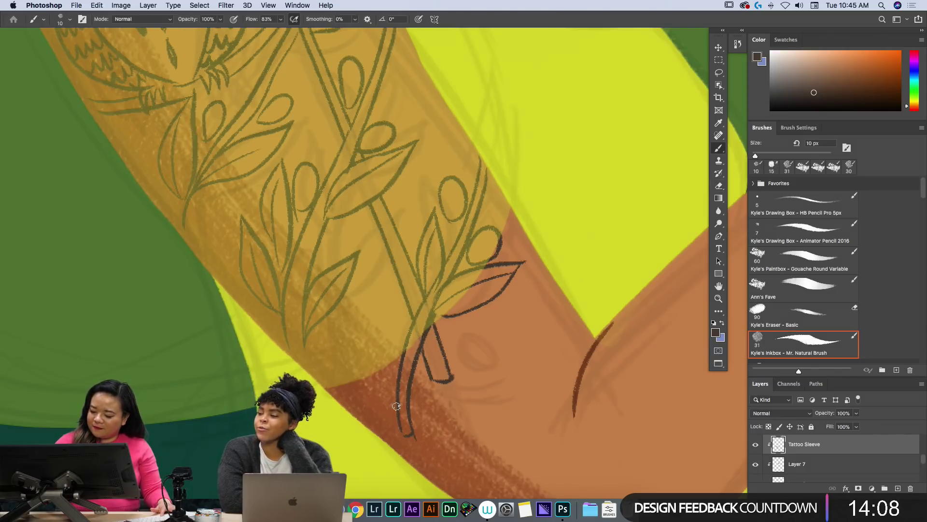
Add pointed veined leaves and an oval olive around the third branch's lower end, and small curved marks inside the olives.
{"action": "mouse_move", "coordinate": [396, 403]}
{"action": "left_mouse_down"}
{"action": "mouse_move", "coordinate": [367, 331]}
{"action": "mouse_move", "coordinate": [372, 303]}
{"action": "left_mouse_up"}
{"action": "left_click_drag", "start_coordinate": [372, 303], "coordinate": [398, 384]}
{"action": "mouse_move", "coordinate": [385, 393]}
{"action": "left_mouse_down"}
{"action": "mouse_move", "coordinate": [406, 396]}
{"action": "mouse_move", "coordinate": [361, 382]}
{"action": "mouse_move", "coordinate": [333, 356]}
{"action": "mouse_move", "coordinate": [326, 326]}
{"action": "mouse_move", "coordinate": [356, 376]}
{"action": "left_mouse_up"}
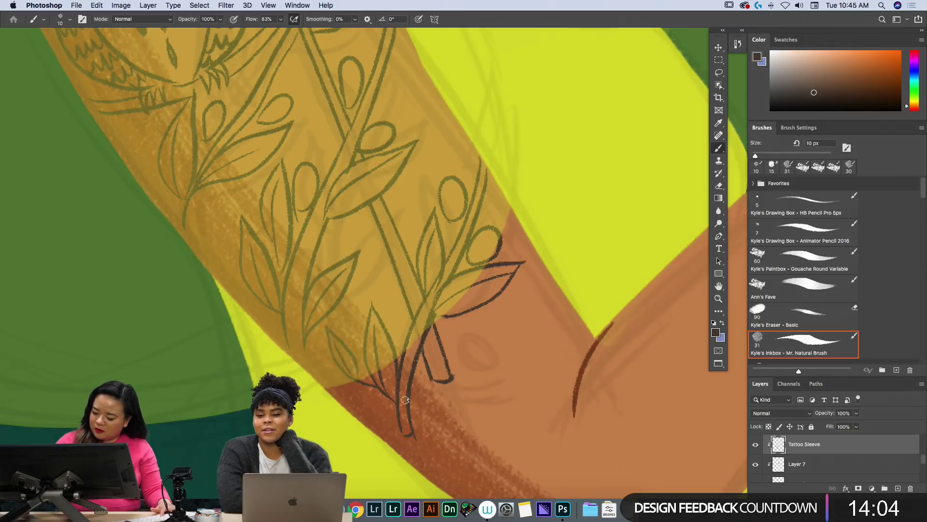
{"action": "mouse_move", "coordinate": [415, 450]}
{"action": "left_mouse_down"}
{"action": "mouse_move", "coordinate": [493, 360]}
{"action": "mouse_move", "coordinate": [431, 410]}
{"action": "left_mouse_up"}
{"action": "mouse_move", "coordinate": [408, 442]}
{"action": "left_mouse_down"}
{"action": "mouse_move", "coordinate": [448, 419]}
{"action": "mouse_move", "coordinate": [508, 425]}
{"action": "mouse_move", "coordinate": [399, 464]}
{"action": "left_mouse_up"}
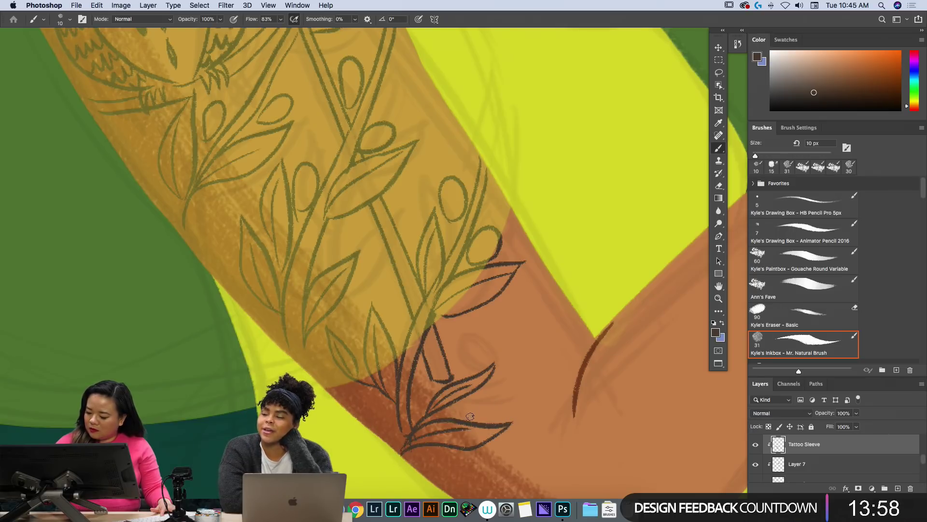
{"action": "mouse_move", "coordinate": [470, 416]}
{"action": "left_mouse_down"}
{"action": "mouse_move", "coordinate": [500, 390]}
{"action": "mouse_move", "coordinate": [480, 406]}
{"action": "left_mouse_up"}
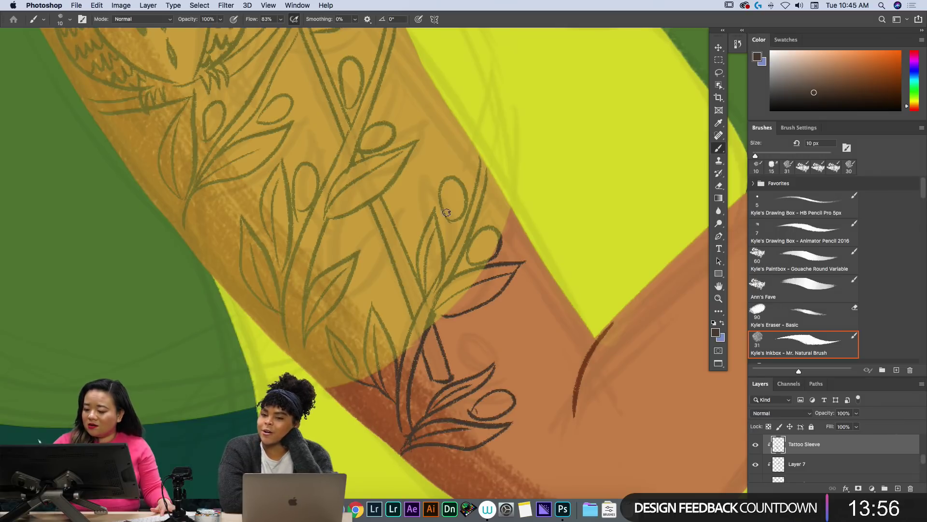
{"action": "left_click_drag", "start_coordinate": [352, 97], "coordinate": [345, 101]}
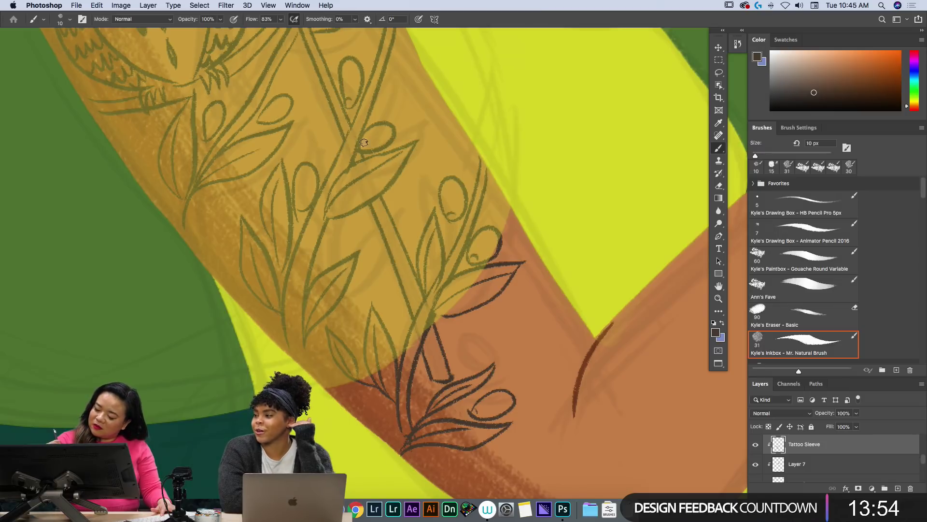
{"action": "left_click_drag", "start_coordinate": [267, 114], "coordinate": [262, 117]}
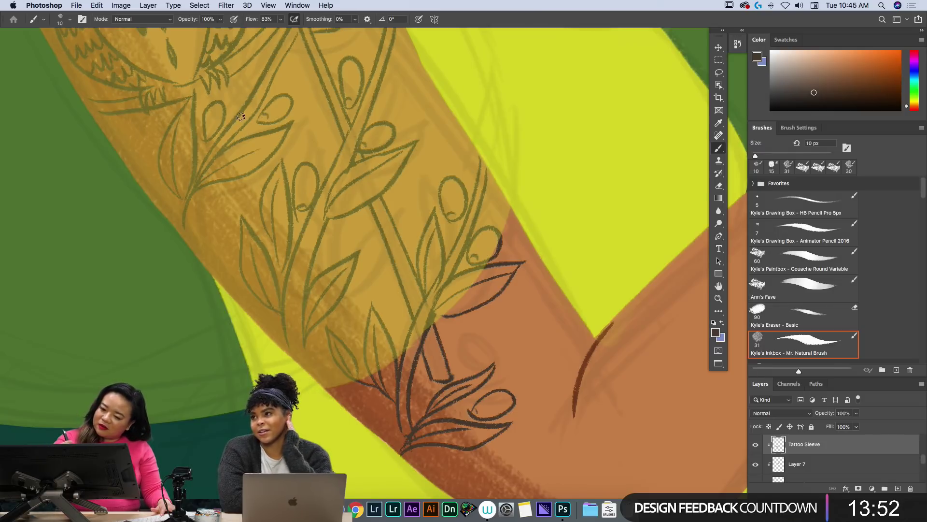
Examine the inked tattoo sleeve against the whole figure and up close.
{"action": "key", "text": "space"}
{"action": "left_click_drag", "start_coordinate": [393, 126], "coordinate": [447, 312]}
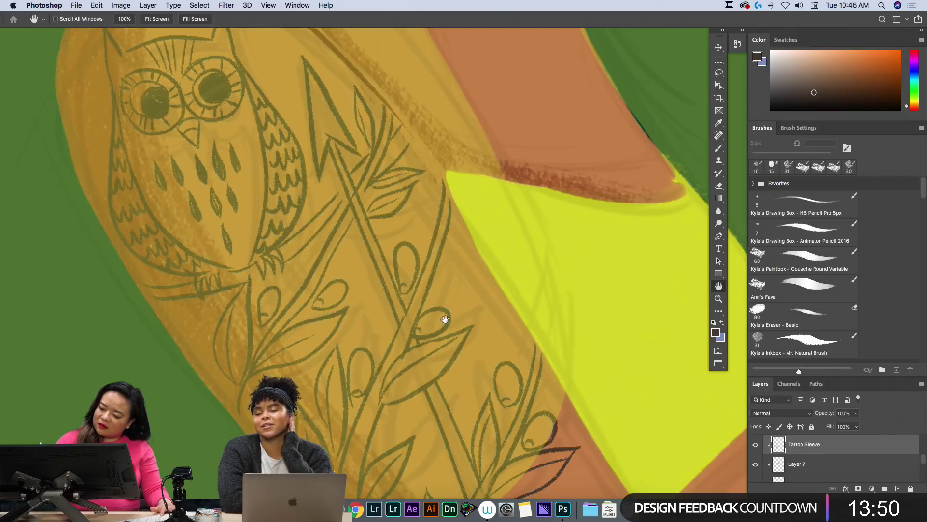
{"action": "scroll", "coordinate": [446, 327], "scroll_direction": "down", "scroll_amount": 10}
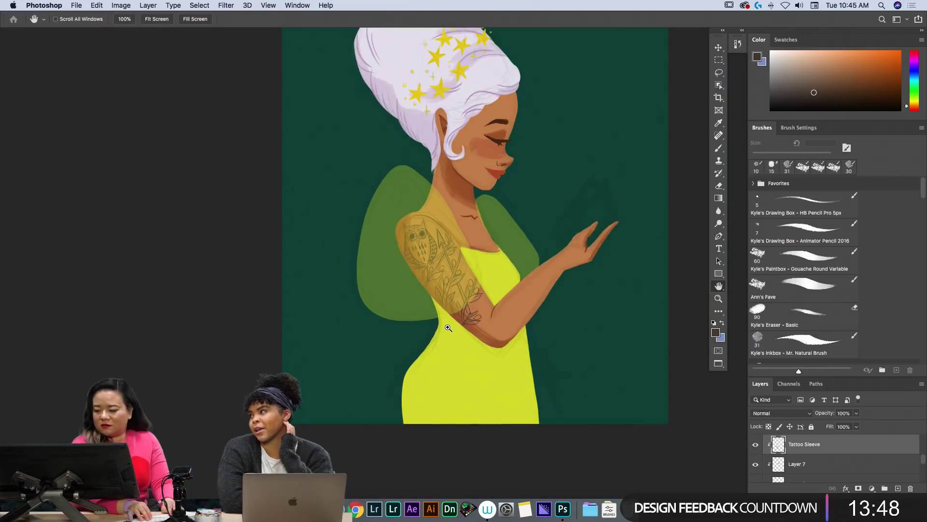
{"action": "scroll", "coordinate": [448, 327], "scroll_direction": "up", "scroll_amount": 10}
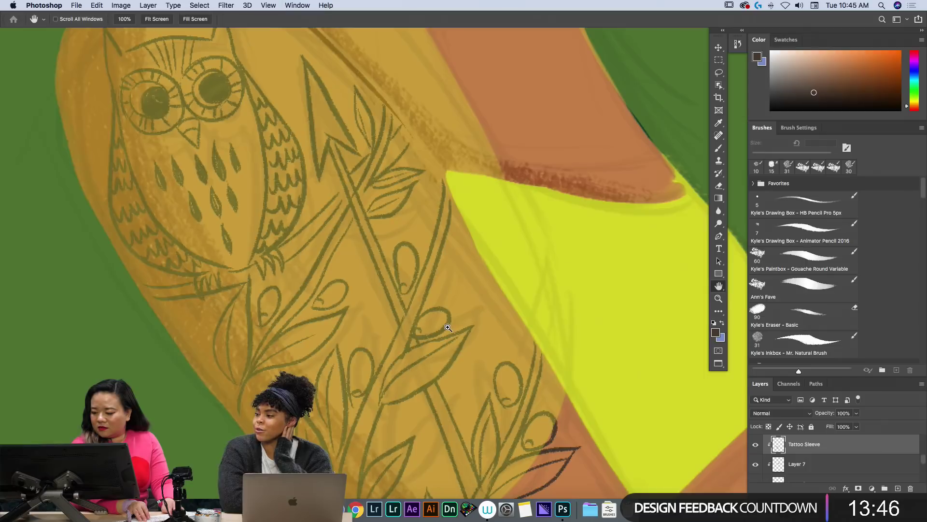
{"action": "key", "text": "super+minus"}
{"action": "key", "text": "super+minus"}
{"action": "key", "text": "super+plus"}
{"action": "key", "text": "super+plus"}
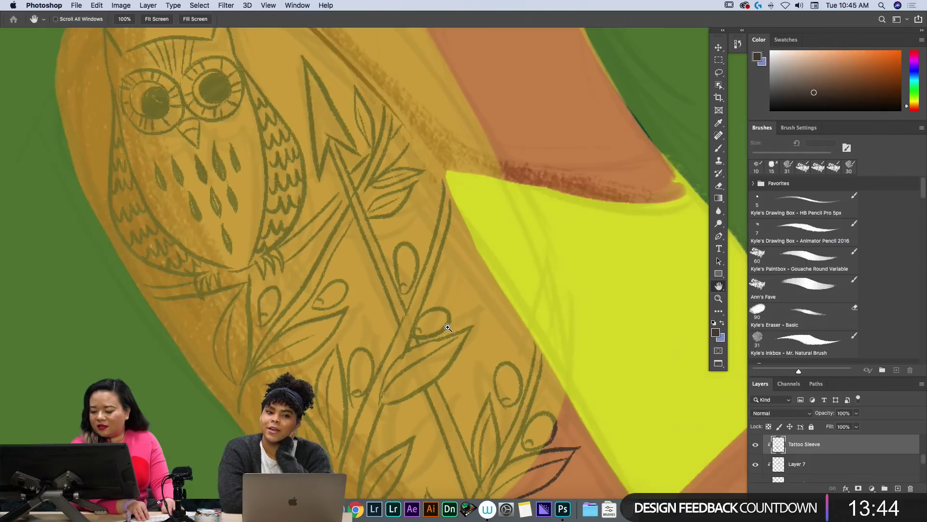
Erase and redraw the second branch's edge line running down from the large leaf to the lower leaves.
{"action": "left_click_drag", "start_coordinate": [498, 332], "coordinate": [528, 186]}
{"action": "key", "text": "e"}
{"action": "left_click_drag", "start_coordinate": [414, 264], "coordinate": [392, 394]}
{"action": "key", "text": "b"}
{"action": "left_click_drag", "start_coordinate": [411, 261], "coordinate": [383, 393]}
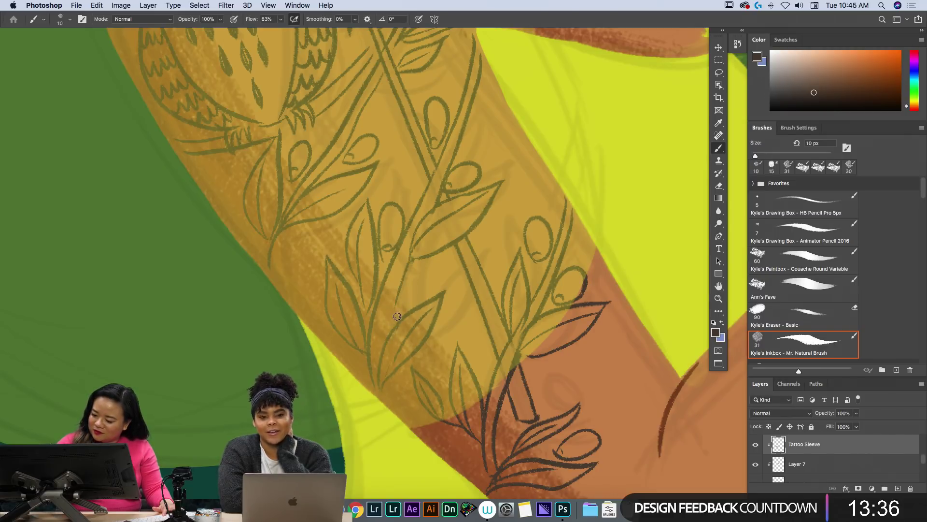
{"action": "left_click_drag", "start_coordinate": [402, 290], "coordinate": [391, 331]}
{"action": "key", "text": "super+z"}
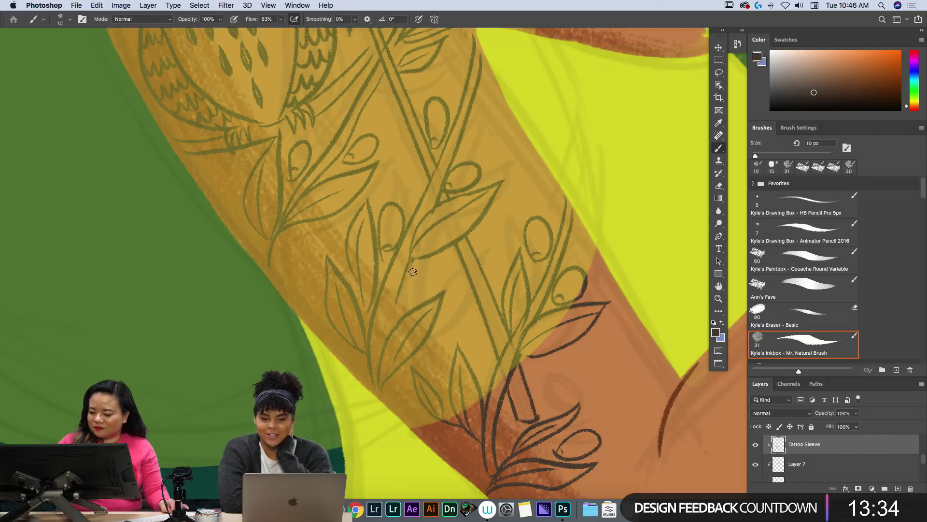
{"action": "key", "text": "e"}
{"action": "left_click_drag", "start_coordinate": [411, 267], "coordinate": [390, 311]}
{"action": "key", "text": "b"}
{"action": "left_click_drag", "start_coordinate": [407, 263], "coordinate": [387, 330]}
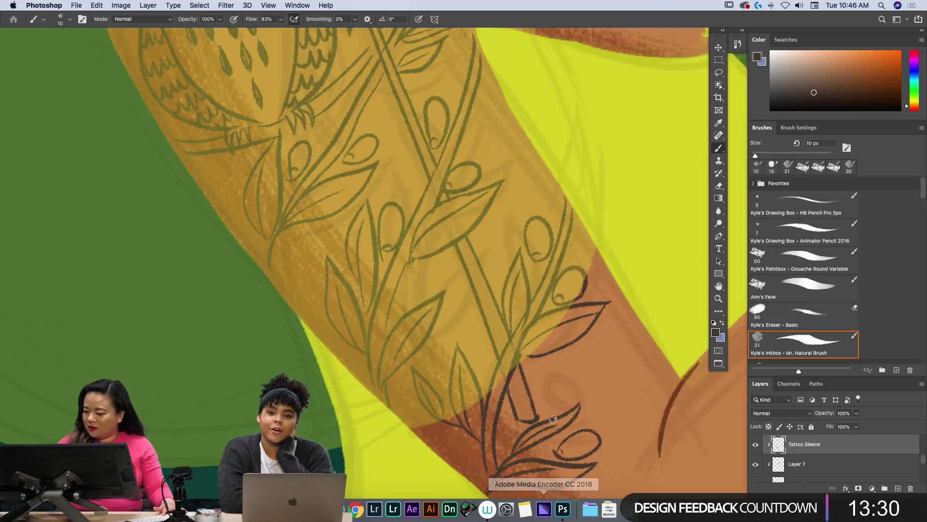
Draw partial leaves running off the arm's inner edge beside the second branch and around the tip of the third branch.
{"action": "left_click_drag", "start_coordinate": [469, 118], "coordinate": [505, 87]}
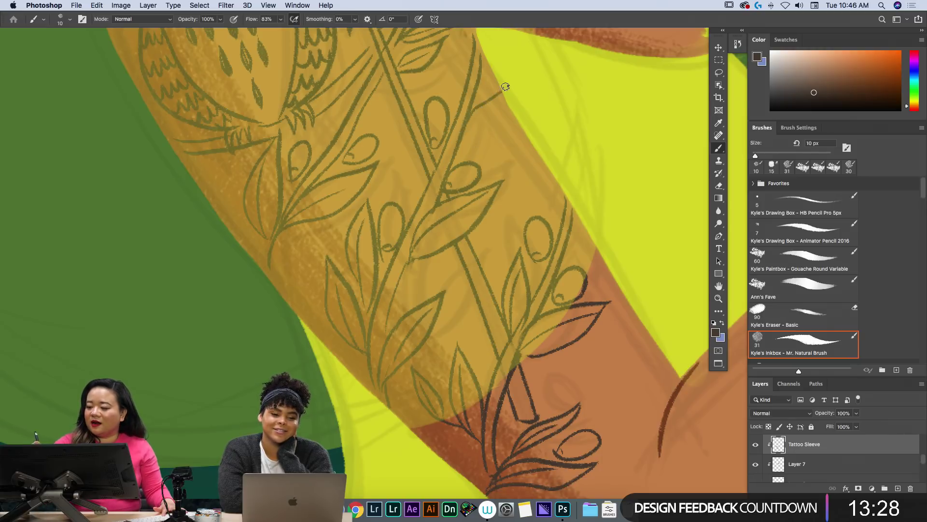
{"action": "left_click_drag", "start_coordinate": [462, 143], "coordinate": [512, 115]}
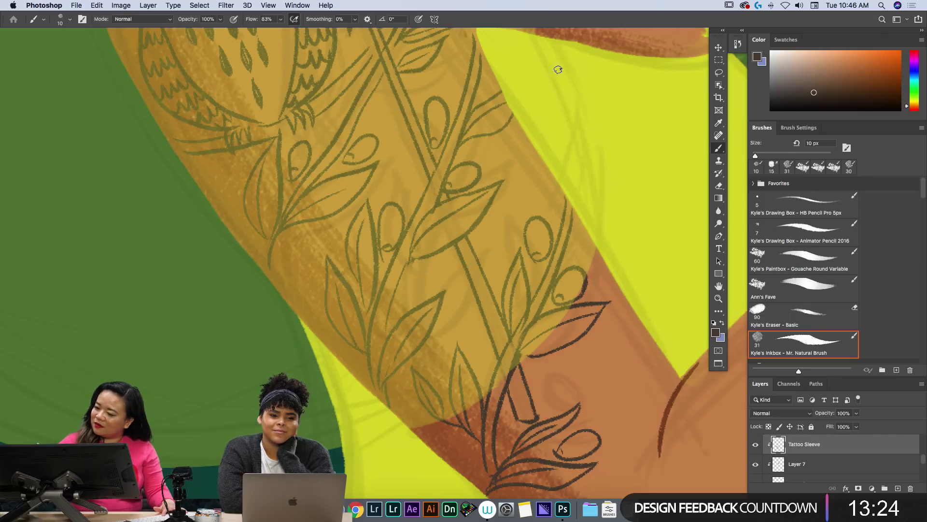
{"action": "left_click_drag", "start_coordinate": [561, 210], "coordinate": [532, 175]}
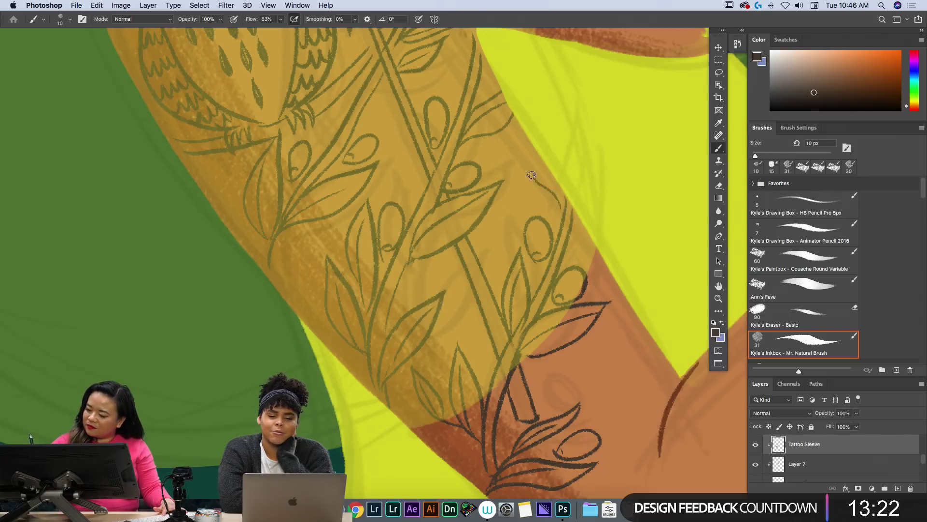
{"action": "left_click_drag", "start_coordinate": [525, 141], "coordinate": [548, 179]}
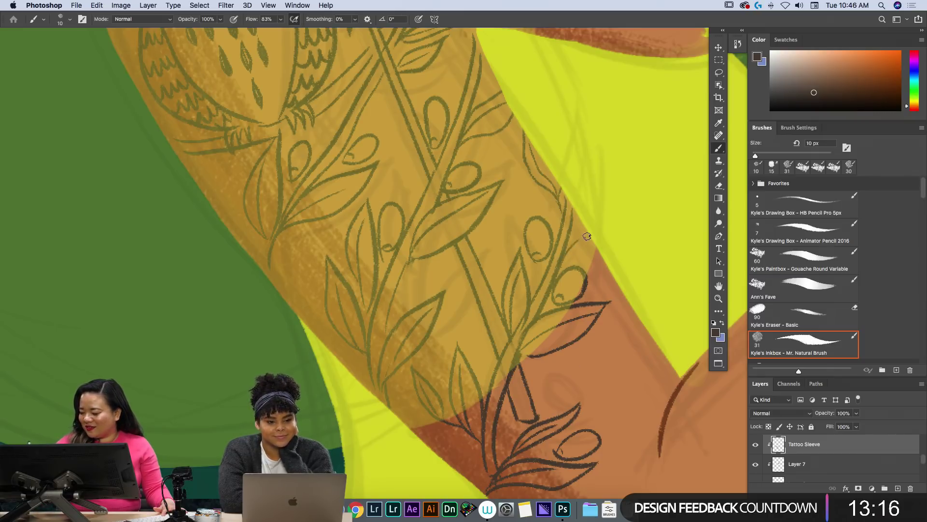
{"action": "mouse_move", "coordinate": [567, 253]}
{"action": "left_mouse_down"}
{"action": "mouse_move", "coordinate": [597, 246]}
{"action": "mouse_move", "coordinate": [591, 238]}
{"action": "left_mouse_up"}
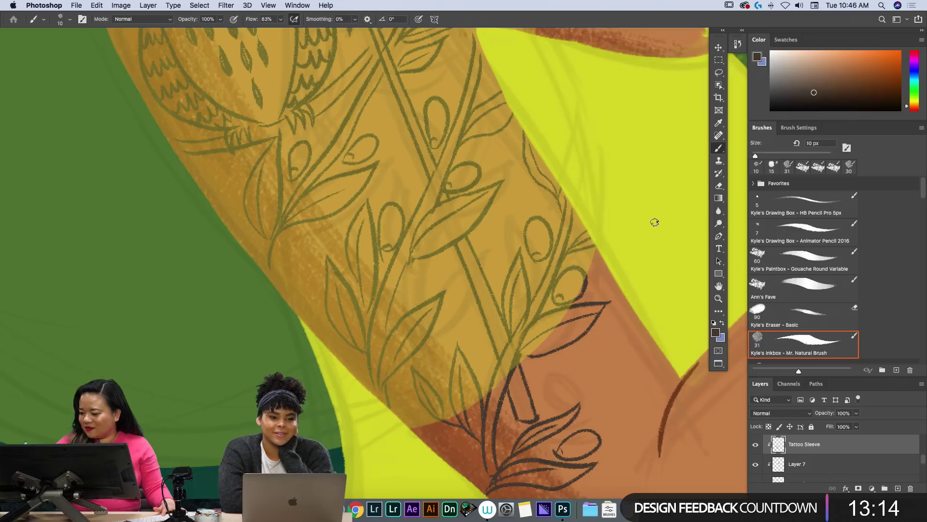
Check how the filled-out tattoo sleeve reads on the arm at full-figure size.
{"action": "key", "text": "super+minus"}
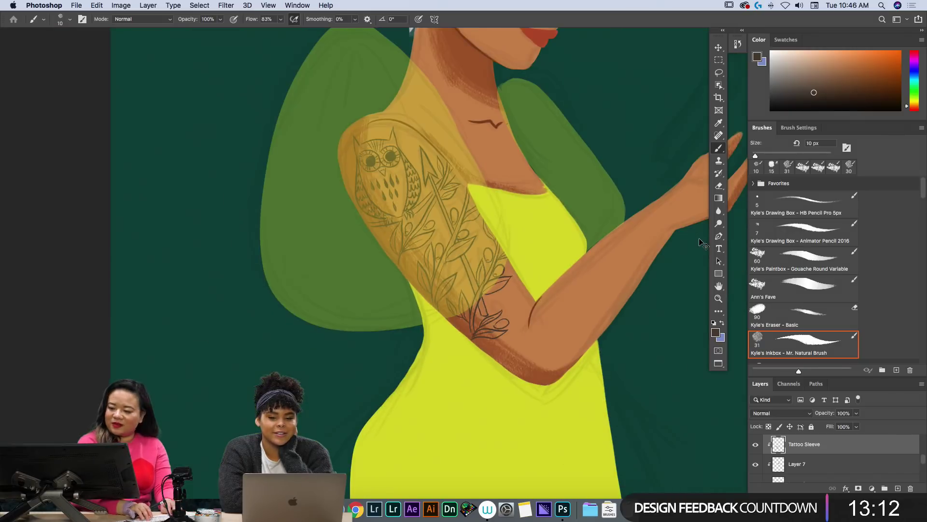
{"action": "key", "text": "super+minus"}
{"action": "key", "text": "super+minus"}
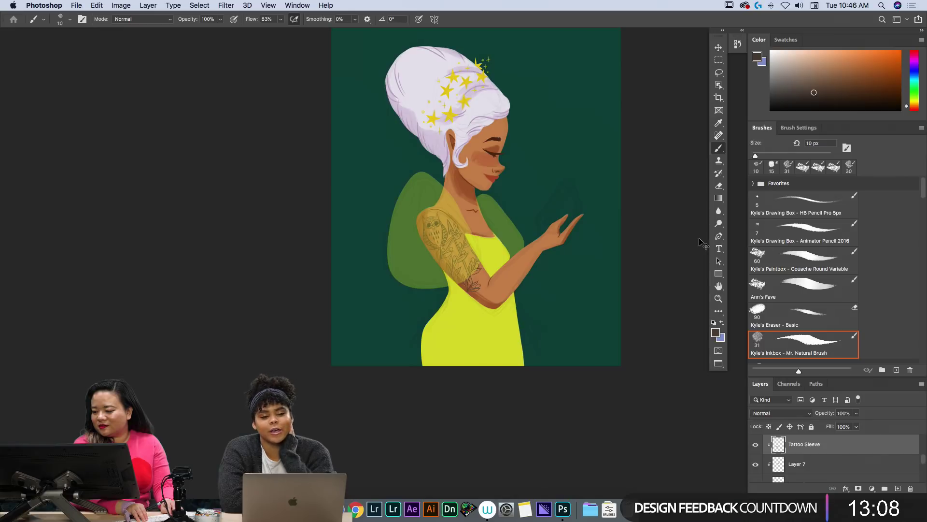
{"action": "key", "text": "super+plus"}
{"action": "key", "text": "super+plus"}
{"action": "key", "text": "super+plus"}
{"action": "key", "text": "super+plus"}
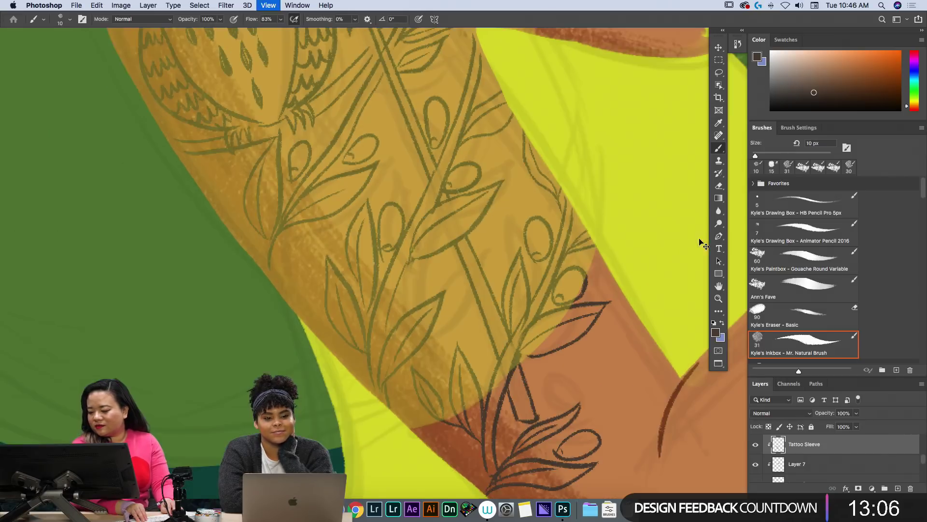
Erase the arrow shaft's closed end and extend the shaft behind the lowest leaves toward the elbow with a new end cap.
{"action": "key", "text": "e"}
{"action": "scroll", "coordinate": [476, 300], "scroll_direction": "down", "scroll_amount": 5}
{"action": "scroll", "coordinate": [477, 300], "scroll_direction": "right", "scroll_amount": 3}
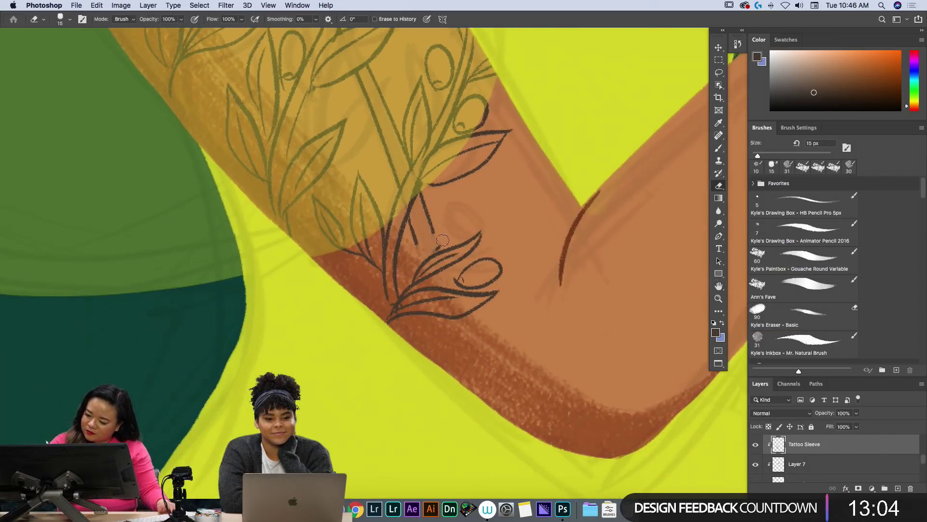
{"action": "key", "text": "b"}
{"action": "mouse_move", "coordinate": [414, 231]}
{"action": "left_mouse_down"}
{"action": "mouse_move", "coordinate": [439, 253]}
{"action": "mouse_move", "coordinate": [452, 285]}
{"action": "left_mouse_up"}
{"action": "mouse_move", "coordinate": [441, 317]}
{"action": "left_mouse_down"}
{"action": "mouse_move", "coordinate": [462, 377]}
{"action": "mouse_move", "coordinate": [483, 376]}
{"action": "left_mouse_up"}
Add short diagonal stripes along the arrow shaft from its lower end up to the arrowhead.
{"action": "mouse_move", "coordinate": [472, 342]}
{"action": "left_mouse_down"}
{"action": "mouse_move", "coordinate": [480, 374]}
{"action": "mouse_move", "coordinate": [466, 355]}
{"action": "mouse_move", "coordinate": [463, 315]}
{"action": "left_mouse_up"}
{"action": "left_click_drag", "start_coordinate": [439, 278], "coordinate": [444, 271]}
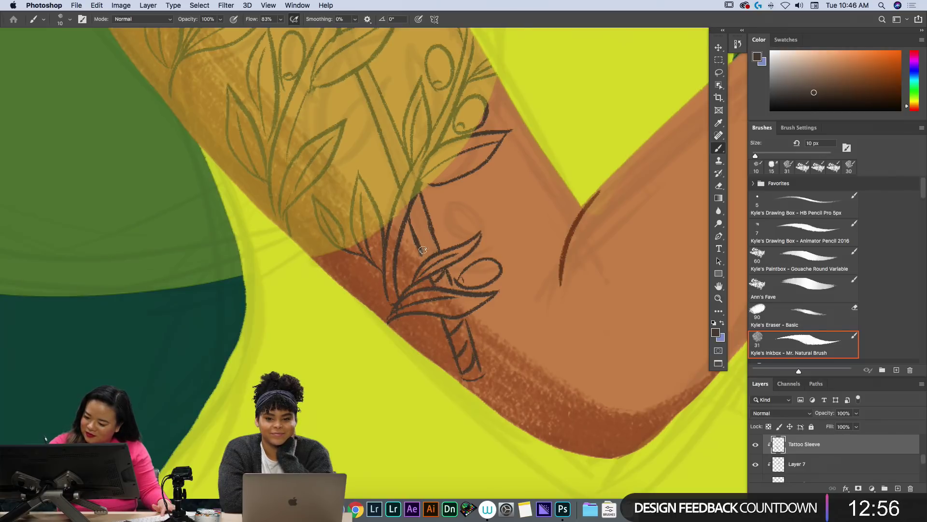
{"action": "left_click_drag", "start_coordinate": [416, 224], "coordinate": [414, 209]}
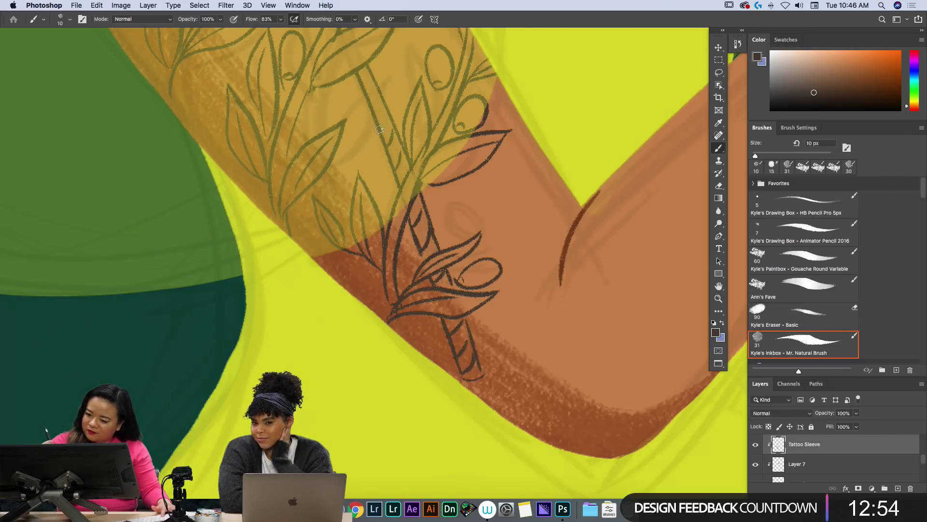
{"action": "mouse_move", "coordinate": [363, 78]}
{"action": "left_mouse_down"}
{"action": "mouse_move", "coordinate": [460, 248]}
{"action": "mouse_move", "coordinate": [459, 283]}
{"action": "left_mouse_up"}
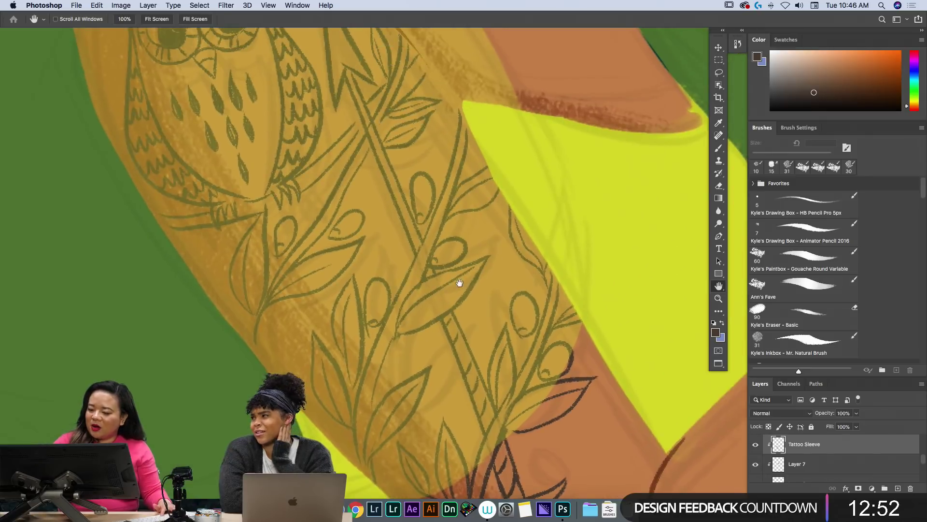
{"action": "left_click_drag", "start_coordinate": [354, 80], "coordinate": [348, 91]}
{"action": "left_click_drag", "start_coordinate": [369, 130], "coordinate": [373, 141]}
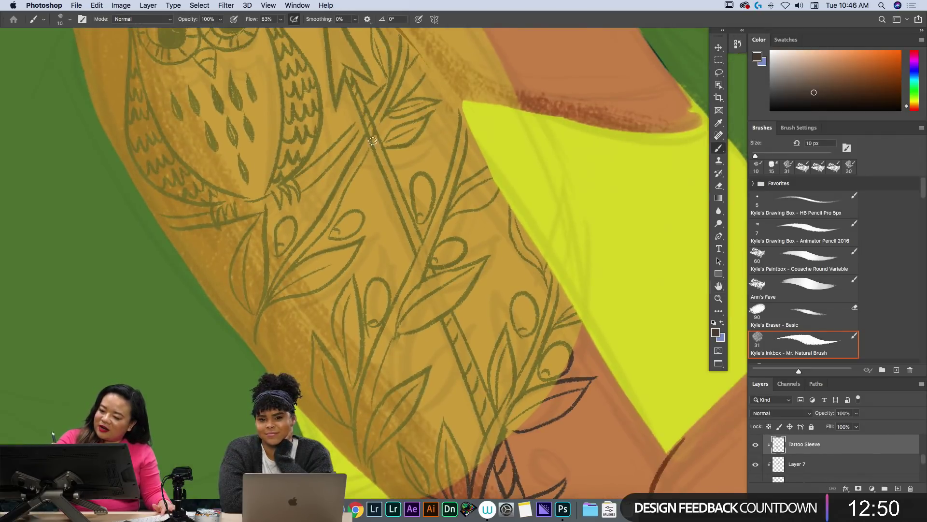
{"action": "mouse_move", "coordinate": [392, 173]}
{"action": "left_mouse_down"}
{"action": "mouse_move", "coordinate": [388, 185]}
{"action": "mouse_move", "coordinate": [423, 244]}
{"action": "left_mouse_up"}
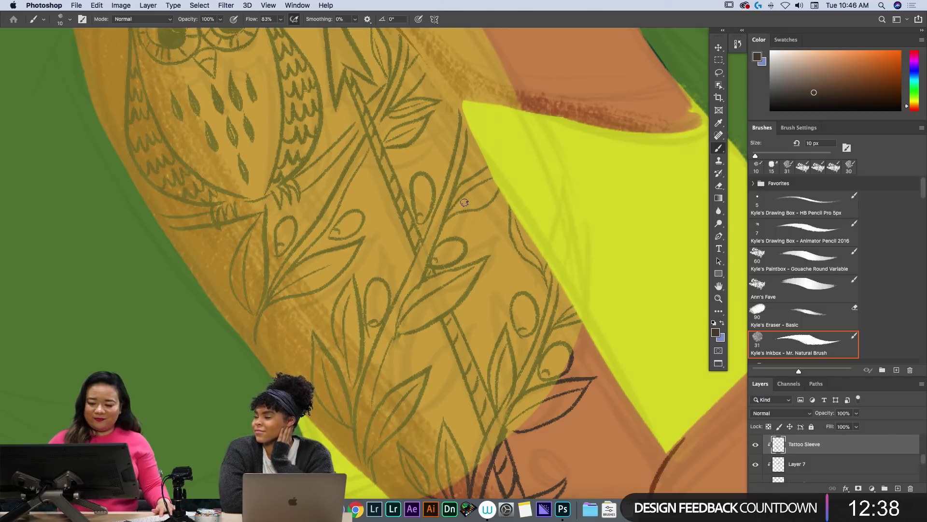
Examine the striped arrow and olive branches within the whole upper-arm tattoo.
{"action": "key", "text": "h"}
{"action": "mouse_move", "coordinate": [420, 107]}
{"action": "left_mouse_down"}
{"action": "mouse_move", "coordinate": [464, 217]}
{"action": "mouse_move", "coordinate": [379, 97]}
{"action": "left_mouse_up"}
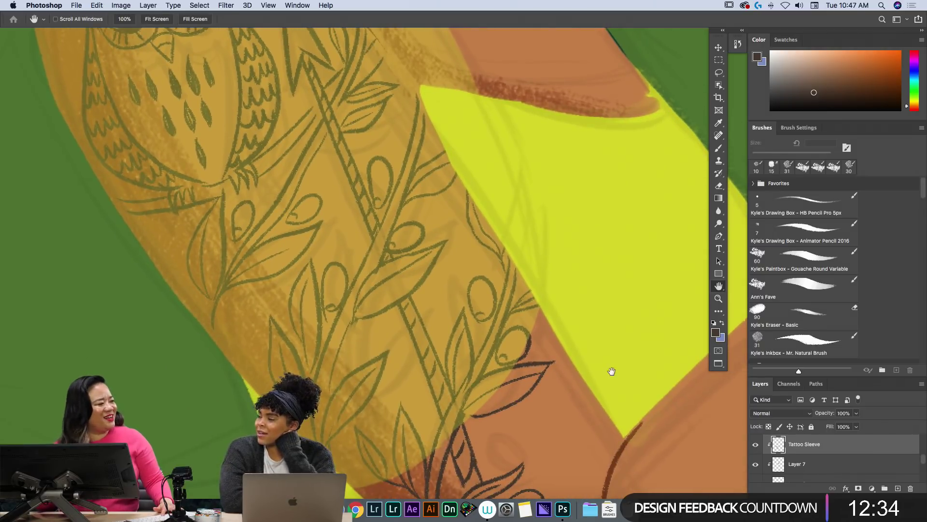
{"action": "key", "text": "super+0"}
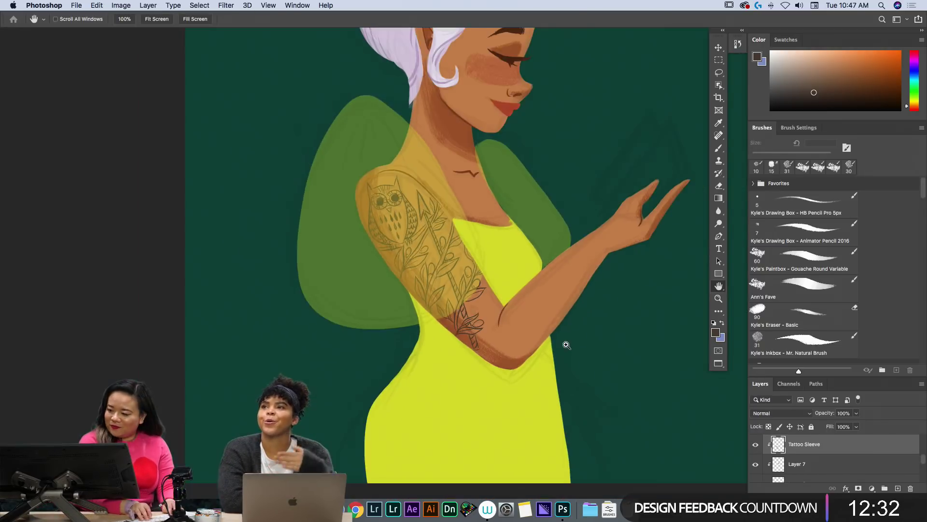
{"action": "left_click", "coordinate": [567, 345]}
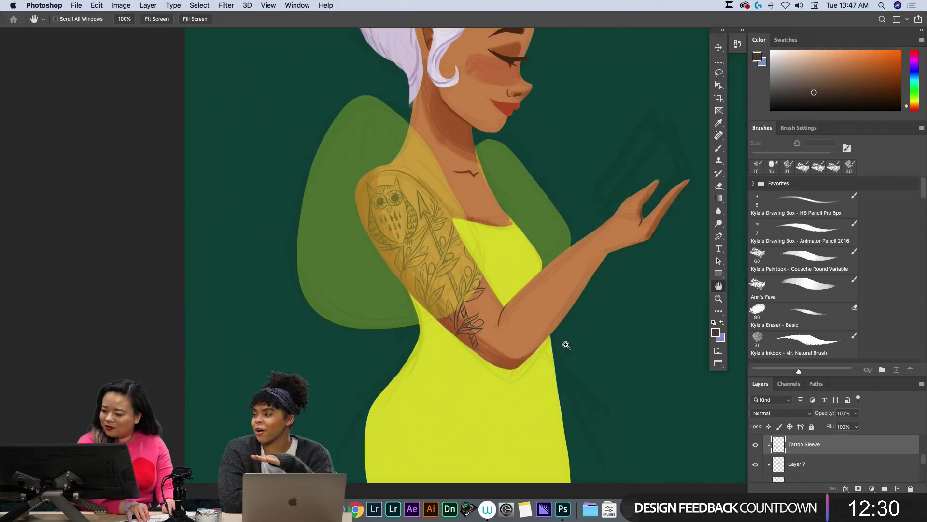
{"action": "key", "text": "super+0"}
{"action": "left_click", "coordinate": [565, 345]}
{"action": "left_click", "coordinate": [566, 345]}
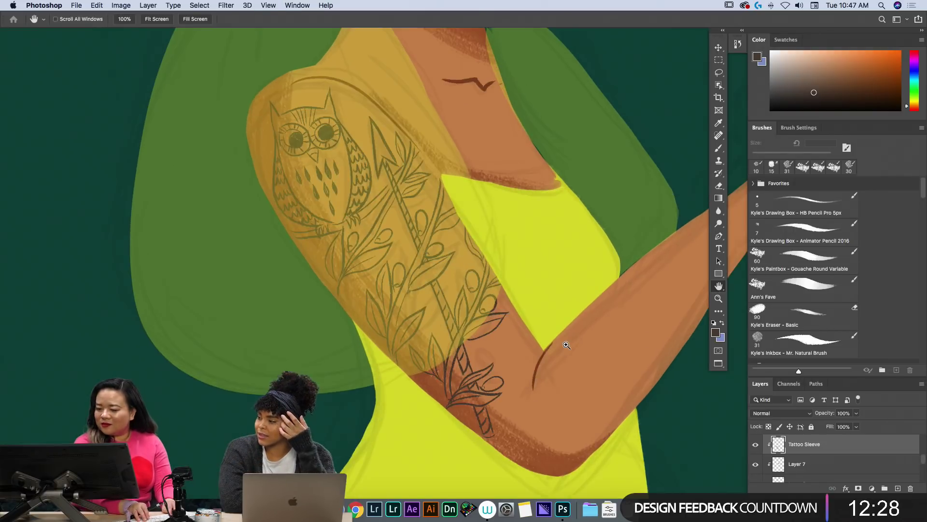
On the Body layer, trim the outer edge of the tattooed shoulder and upper arm with a 30 px eraser.
{"action": "left_click_drag", "start_coordinate": [923, 458], "coordinate": [923, 468]}
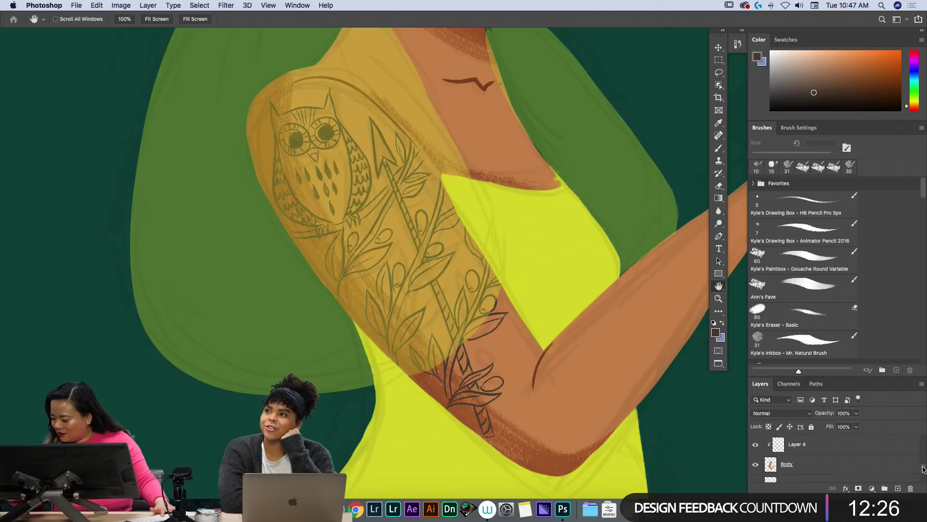
{"action": "left_click", "coordinate": [892, 470]}
{"action": "left_click_drag", "start_coordinate": [346, 170], "coordinate": [427, 307]}
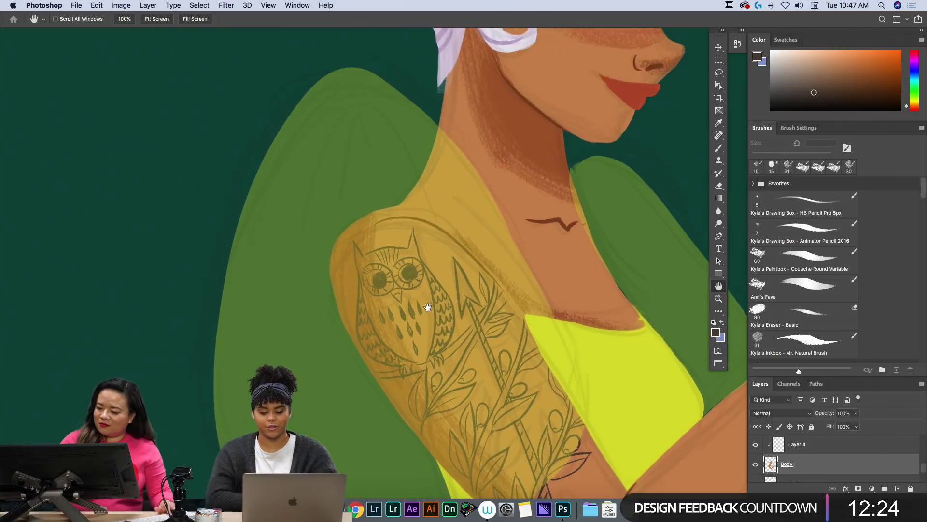
{"action": "key", "text": "e"}
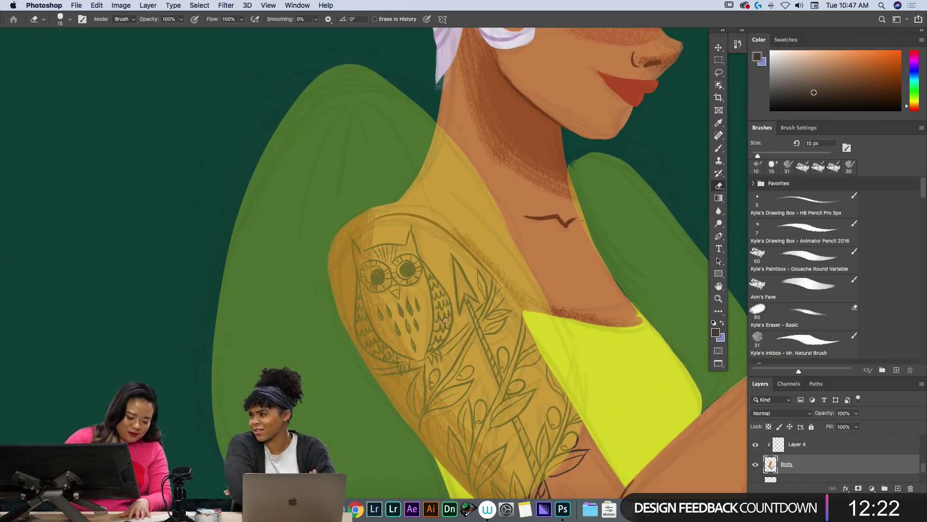
{"action": "key", "text": "bracketright"}
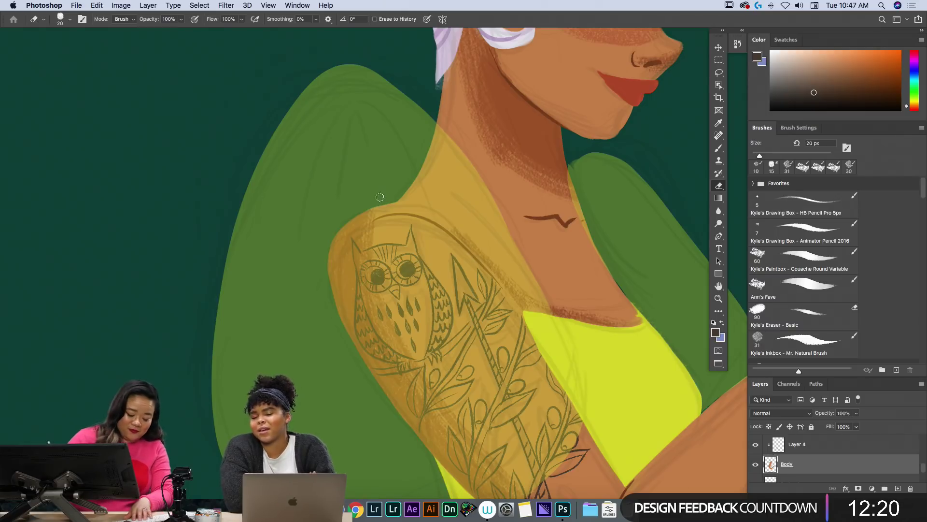
{"action": "mouse_move", "coordinate": [390, 197]}
{"action": "left_mouse_down"}
{"action": "mouse_move", "coordinate": [346, 220]}
{"action": "mouse_move", "coordinate": [329, 280]}
{"action": "left_mouse_up"}
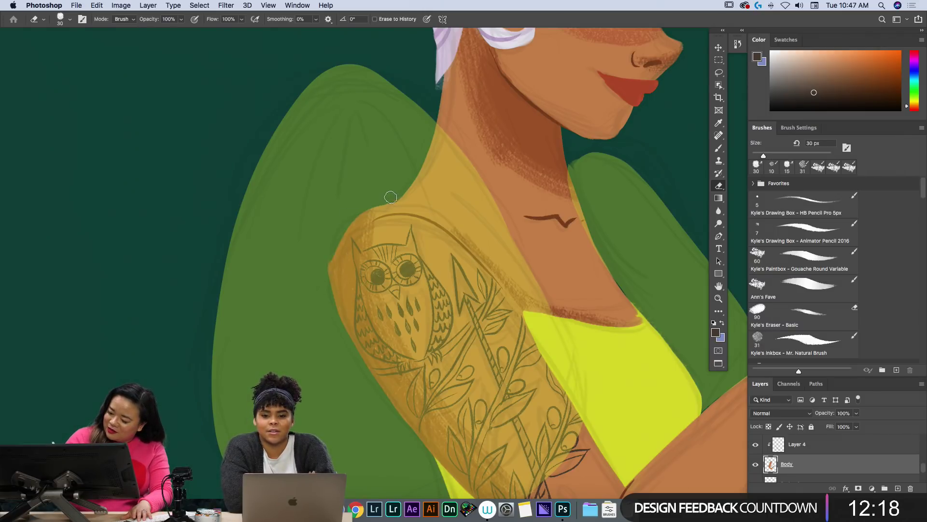
{"action": "mouse_move", "coordinate": [390, 198]}
{"action": "left_mouse_down"}
{"action": "mouse_move", "coordinate": [354, 221]}
{"action": "mouse_move", "coordinate": [333, 256]}
{"action": "mouse_move", "coordinate": [330, 289]}
{"action": "mouse_move", "coordinate": [346, 342]}
{"action": "left_mouse_up"}
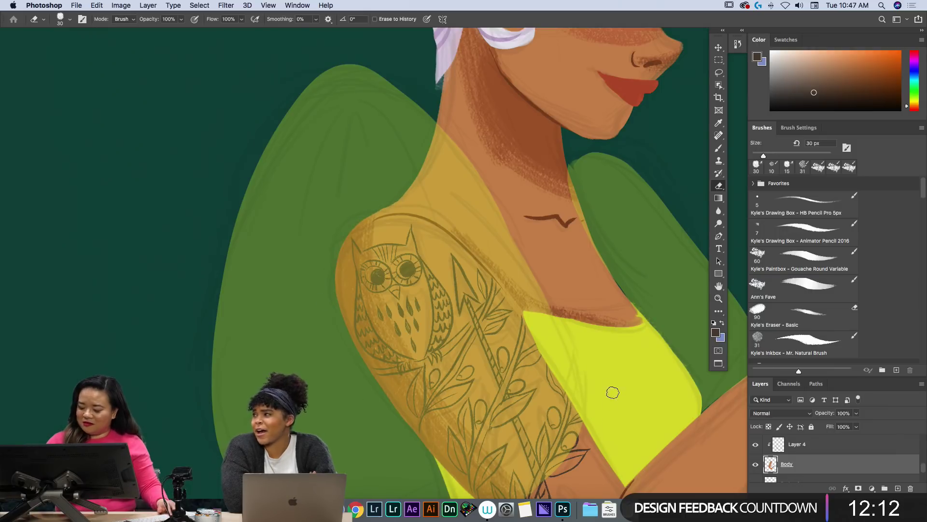
Sample the skin tone and paint along the upper edge of the raised hand with the Ann's Fave brush at 20 px.
{"action": "key", "text": "space"}
{"action": "mouse_move", "coordinate": [591, 441]}
{"action": "left_mouse_down"}
{"action": "mouse_move", "coordinate": [396, 227]}
{"action": "mouse_move", "coordinate": [312, 341]}
{"action": "left_mouse_up"}
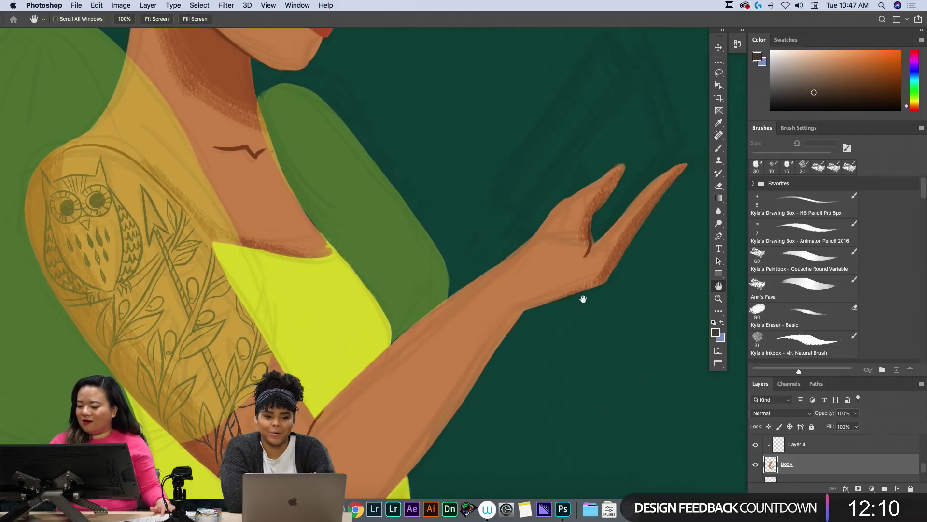
{"action": "key", "text": "i"}
{"action": "left_click", "coordinate": [550, 252]}
{"action": "key", "text": "b"}
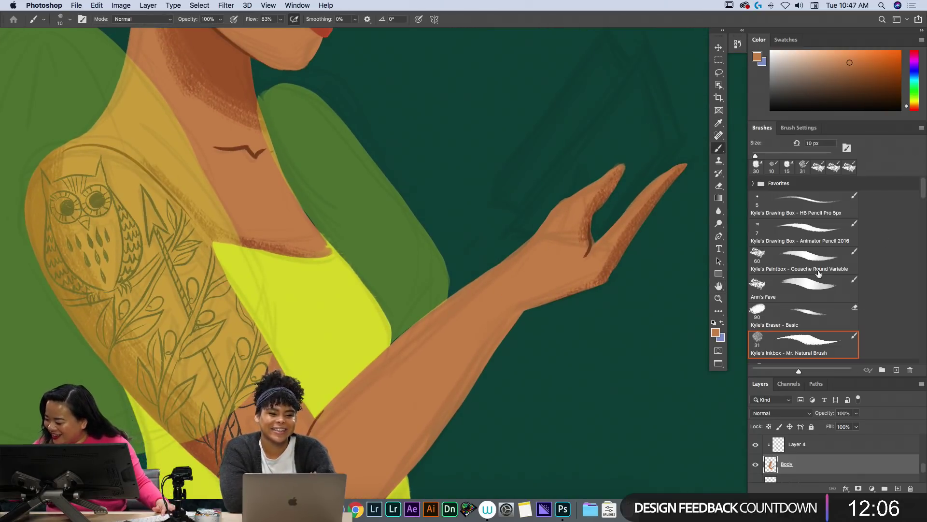
{"action": "left_click", "coordinate": [782, 287]}
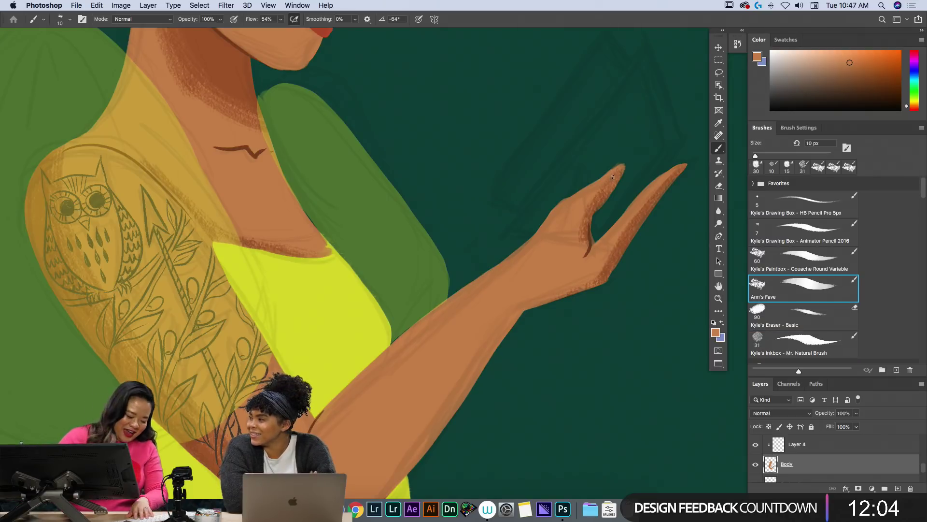
{"action": "key", "text": "]"}
{"action": "key", "text": "]"}
{"action": "mouse_move", "coordinate": [588, 189]}
{"action": "left_mouse_down"}
{"action": "mouse_move", "coordinate": [549, 205]}
{"action": "mouse_move", "coordinate": [567, 196]}
{"action": "mouse_move", "coordinate": [532, 240]}
{"action": "left_mouse_up"}
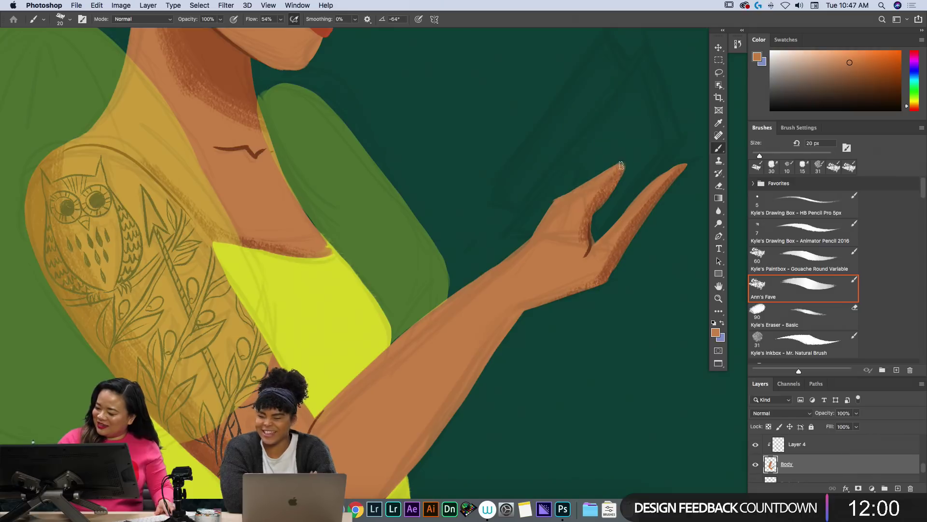
Erase and repaint the hand's upper contour from the shorter fingertip over the wrist to the forearm to smooth the curve.
{"action": "key", "text": "e"}
{"action": "mouse_move", "coordinate": [618, 159]}
{"action": "left_mouse_down"}
{"action": "mouse_move", "coordinate": [554, 196]}
{"action": "mouse_move", "coordinate": [506, 250]}
{"action": "left_mouse_up"}
{"action": "mouse_move", "coordinate": [550, 198]}
{"action": "left_mouse_down"}
{"action": "mouse_move", "coordinate": [504, 261]}
{"action": "mouse_move", "coordinate": [394, 336]}
{"action": "mouse_move", "coordinate": [489, 282]}
{"action": "left_mouse_up"}
{"action": "key", "text": "b"}
{"action": "mouse_move", "coordinate": [559, 203]}
{"action": "left_mouse_down"}
{"action": "mouse_move", "coordinate": [519, 260]}
{"action": "mouse_move", "coordinate": [427, 316]}
{"action": "mouse_move", "coordinate": [495, 277]}
{"action": "left_mouse_up"}
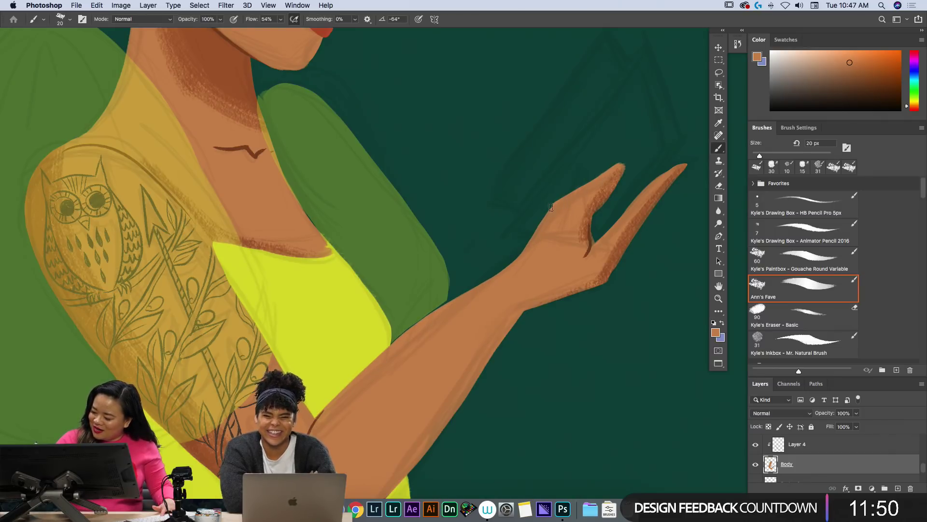
{"action": "mouse_move", "coordinate": [552, 207]}
{"action": "left_mouse_down"}
{"action": "mouse_move", "coordinate": [498, 277]}
{"action": "mouse_move", "coordinate": [416, 323]}
{"action": "left_mouse_up"}
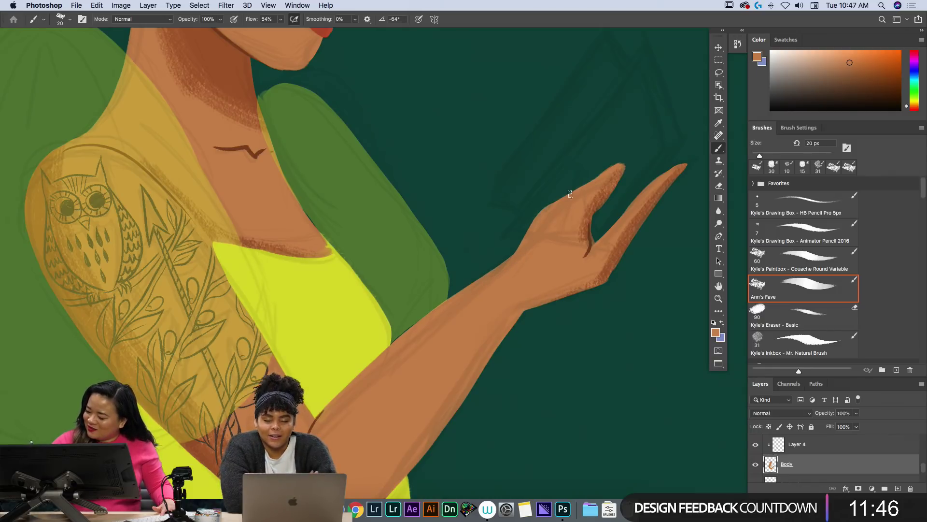
{"action": "left_click_drag", "start_coordinate": [570, 193], "coordinate": [617, 164]}
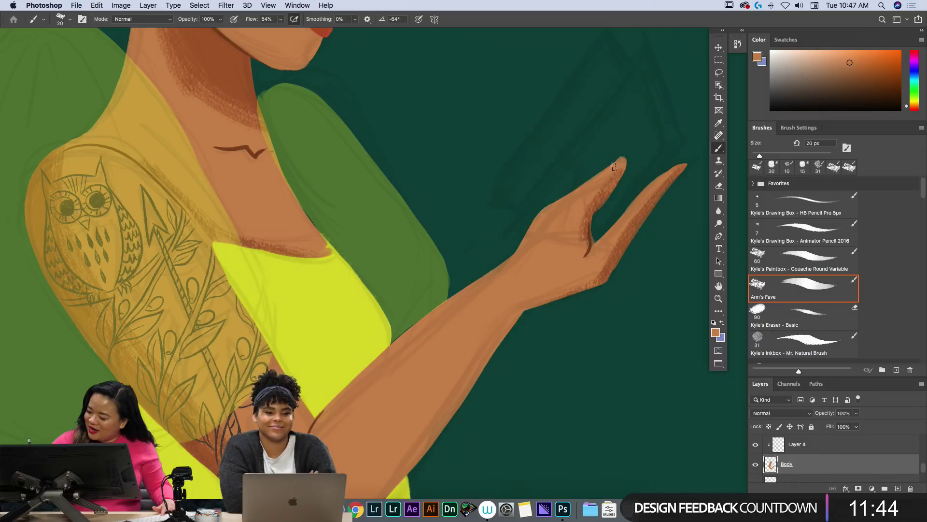
Trim the tip of the raised hand's shorter finger with the eraser.
{"action": "left_click_drag", "start_coordinate": [633, 296], "coordinate": [601, 353]}
{"action": "key", "text": "e"}
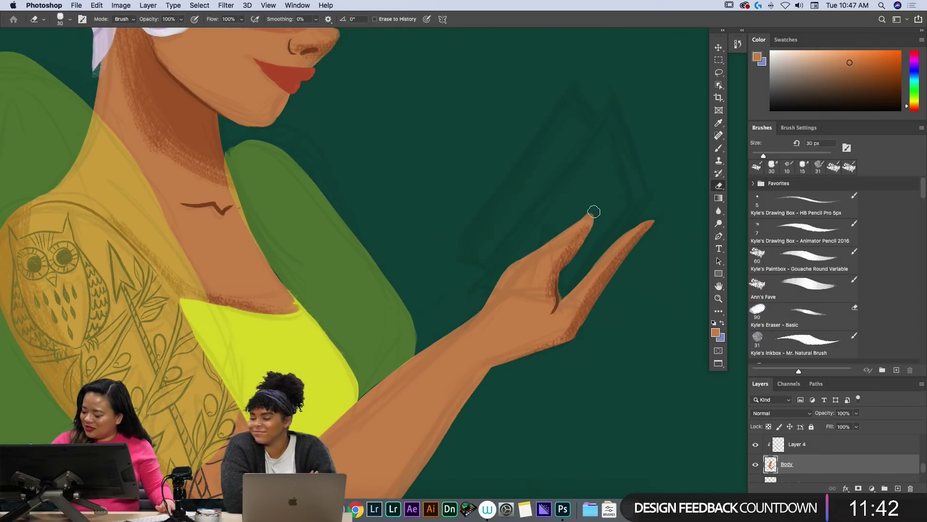
{"action": "left_click_drag", "start_coordinate": [594, 212], "coordinate": [599, 236]}
{"action": "key", "text": "b"}
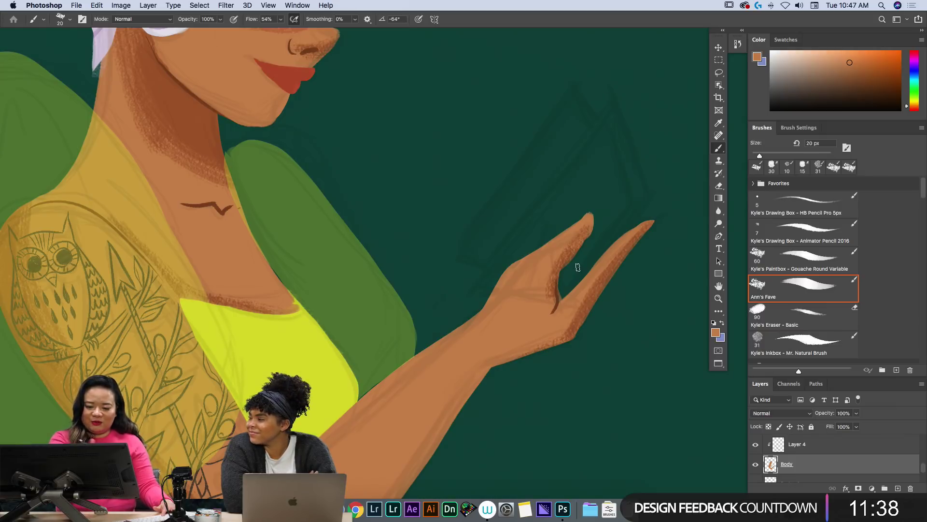
{"action": "key", "text": "e"}
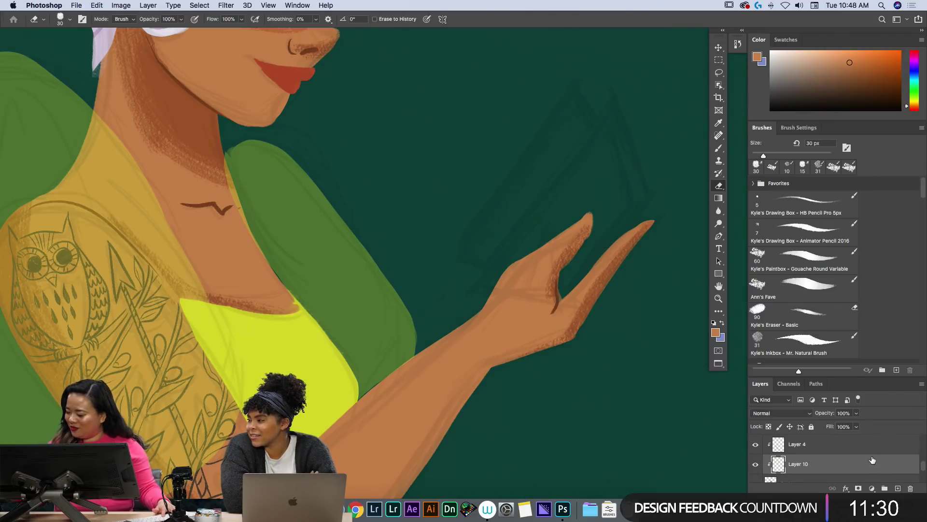
{"action": "left_click", "coordinate": [898, 487]}
{"action": "left_click_drag", "start_coordinate": [889, 421], "coordinate": [887, 454]}
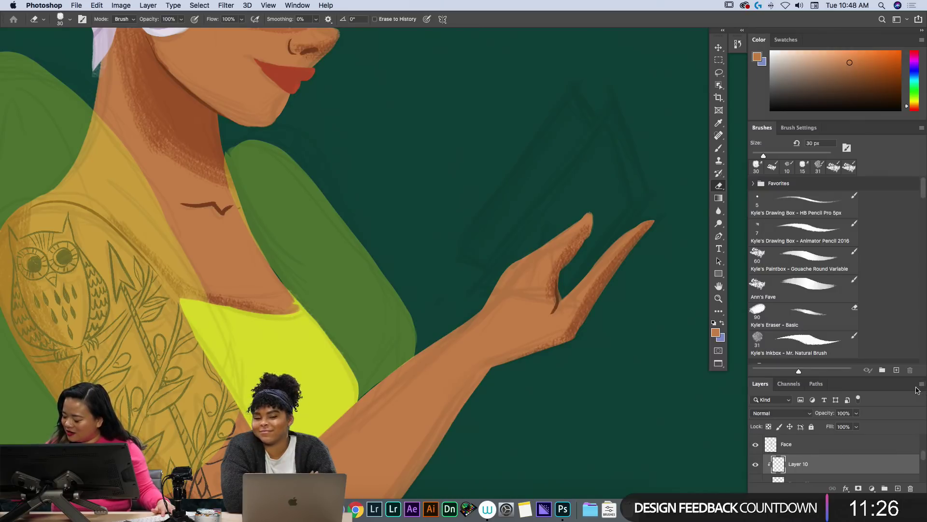
{"action": "key", "text": "super+z"}
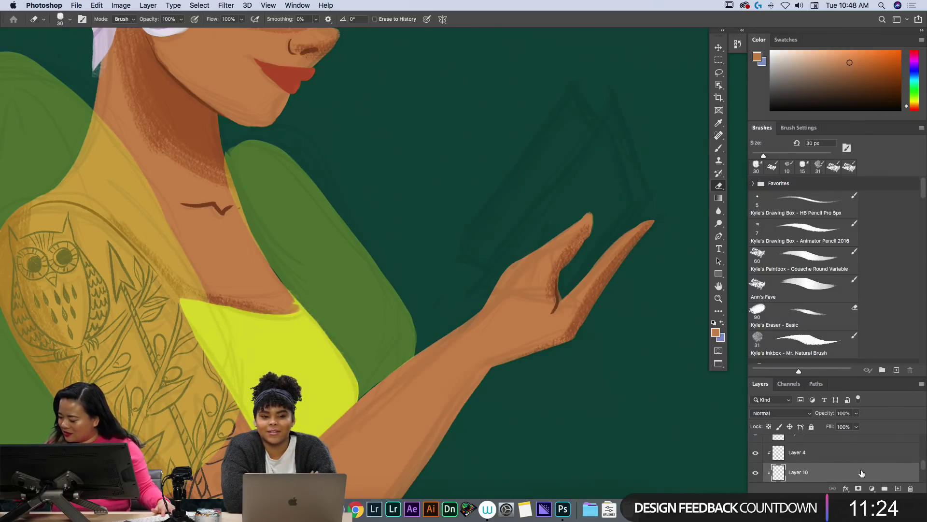
{"action": "left_click_drag", "start_coordinate": [923, 466], "coordinate": [923, 470]}
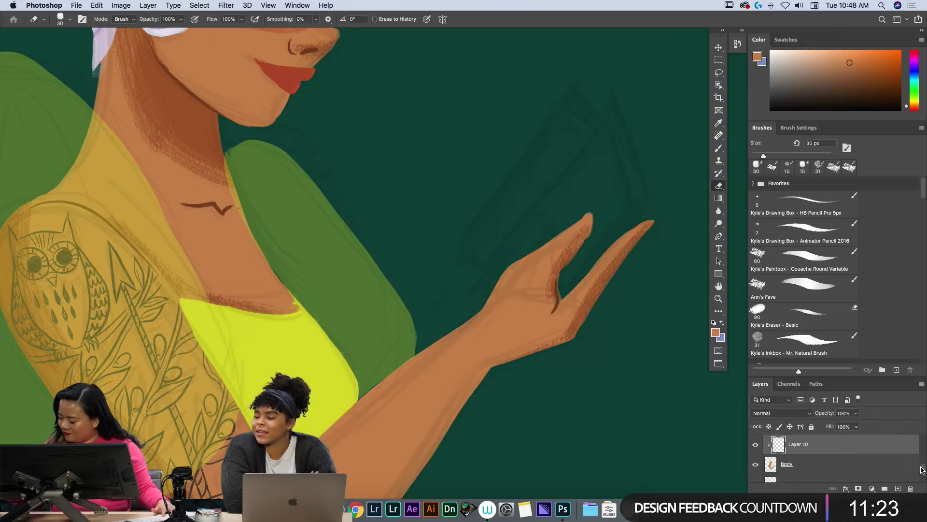
{"action": "left_click", "coordinate": [756, 447]}
{"action": "left_click_drag", "start_coordinate": [838, 447], "coordinate": [924, 465]}
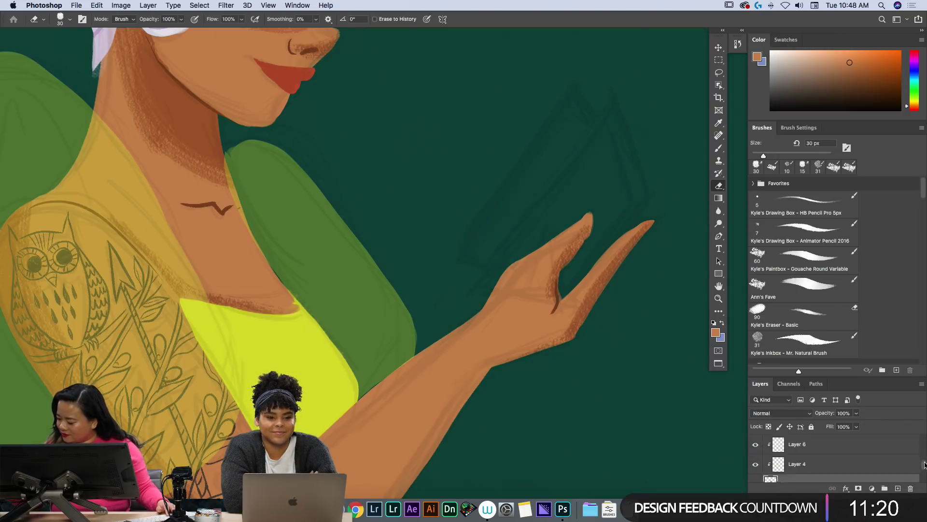
Add a new layer directly above the Face layer and name it Book.
{"action": "scroll", "coordinate": [925, 465], "scroll_direction": "up", "scroll_amount": 2}
{"action": "left_click", "coordinate": [857, 448]}
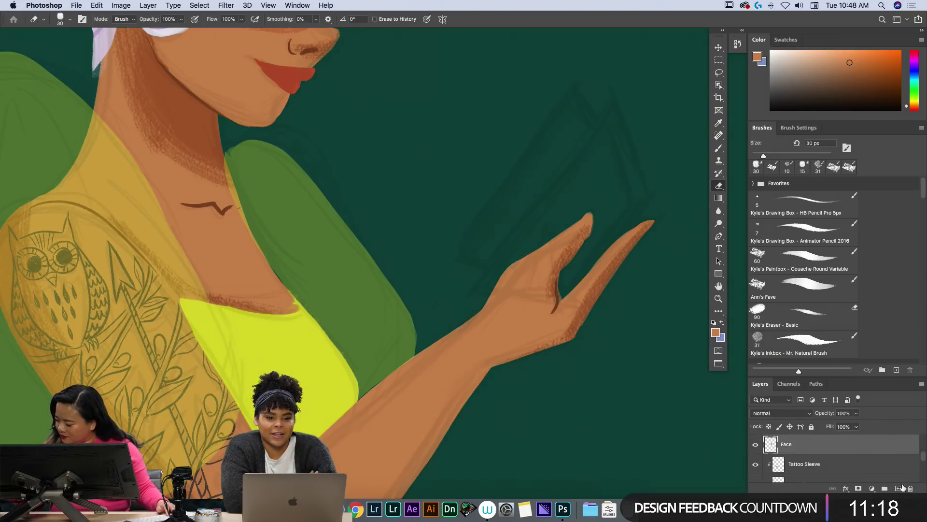
{"action": "left_click", "coordinate": [898, 489]}
{"action": "double_click", "coordinate": [792, 445]}
{"action": "type", "text": "Boolk"}
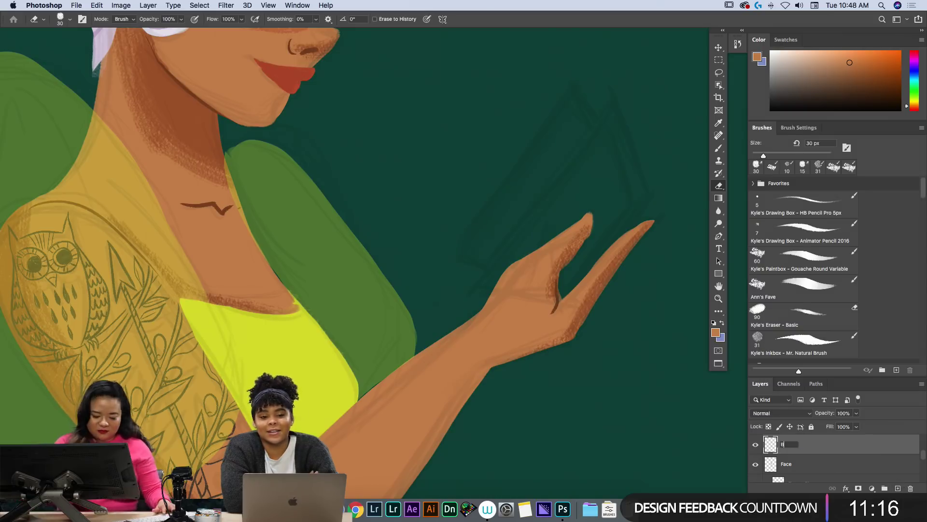
{"action": "key", "text": "Return"}
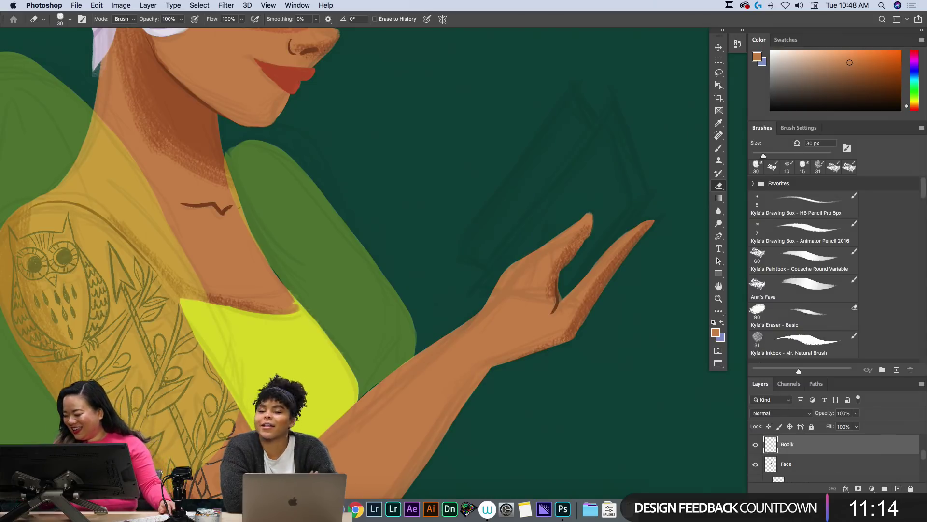
{"action": "double_click", "coordinate": [802, 447]}
{"action": "type", "text": "Book"}
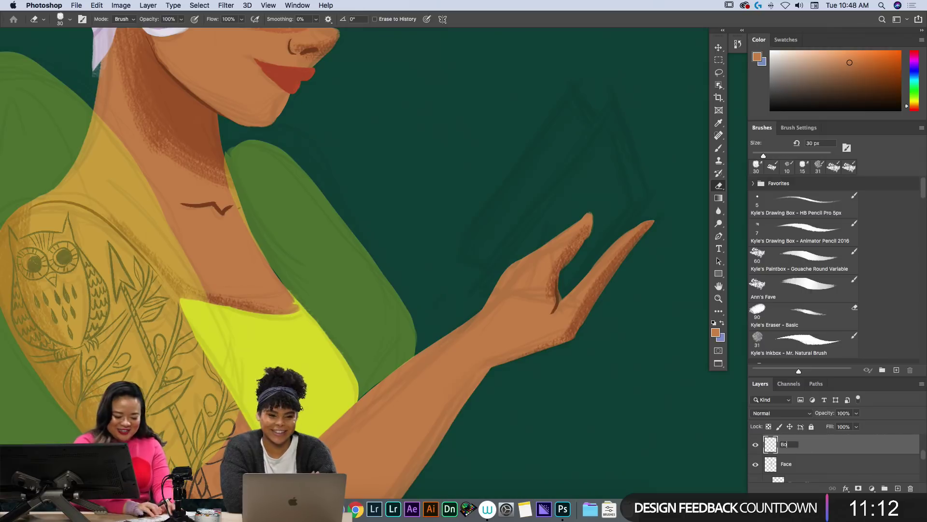
{"action": "key", "text": "Return"}
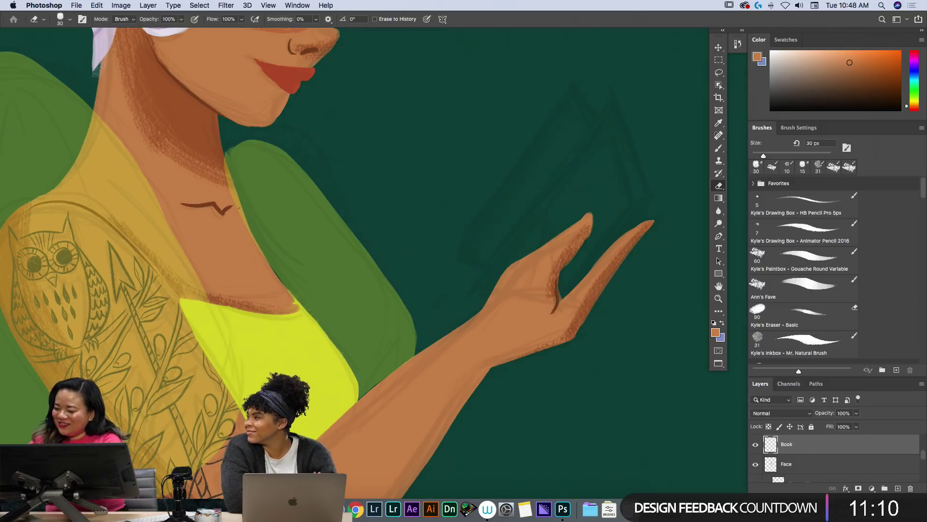
Lasso the sketched open book's outline over the raised hand and fill it with a dark blue.
{"action": "key", "text": "l"}
{"action": "mouse_move", "coordinate": [576, 87]}
{"action": "left_mouse_down"}
{"action": "mouse_move", "coordinate": [460, 249]}
{"action": "mouse_move", "coordinate": [482, 267]}
{"action": "mouse_move", "coordinate": [466, 293]}
{"action": "mouse_move", "coordinate": [557, 303]}
{"action": "mouse_move", "coordinate": [650, 196]}
{"action": "mouse_move", "coordinate": [623, 77]}
{"action": "mouse_move", "coordinate": [597, 109]}
{"action": "mouse_move", "coordinate": [578, 89]}
{"action": "left_mouse_up"}
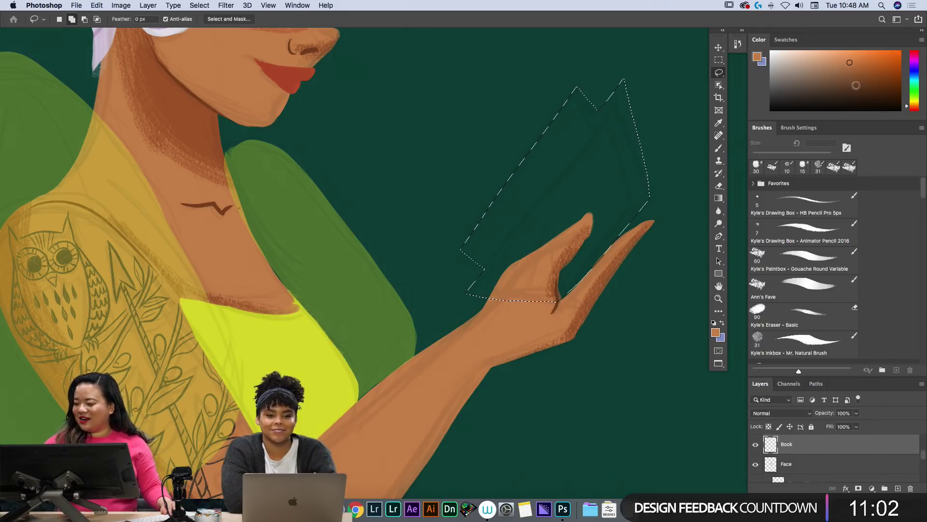
{"action": "left_click", "coordinate": [916, 73]}
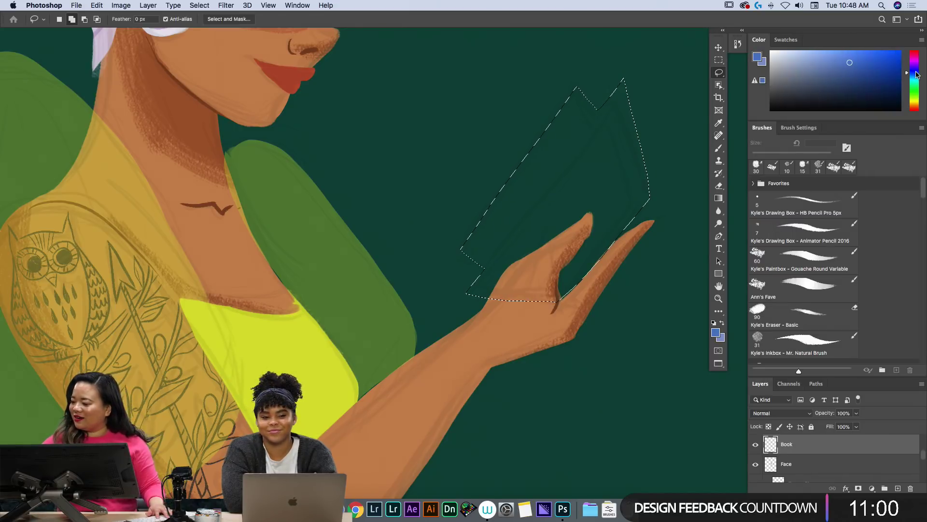
{"action": "left_click_drag", "start_coordinate": [916, 72], "coordinate": [913, 75]}
{"action": "left_click", "coordinate": [875, 68]}
{"action": "left_click", "coordinate": [877, 61]}
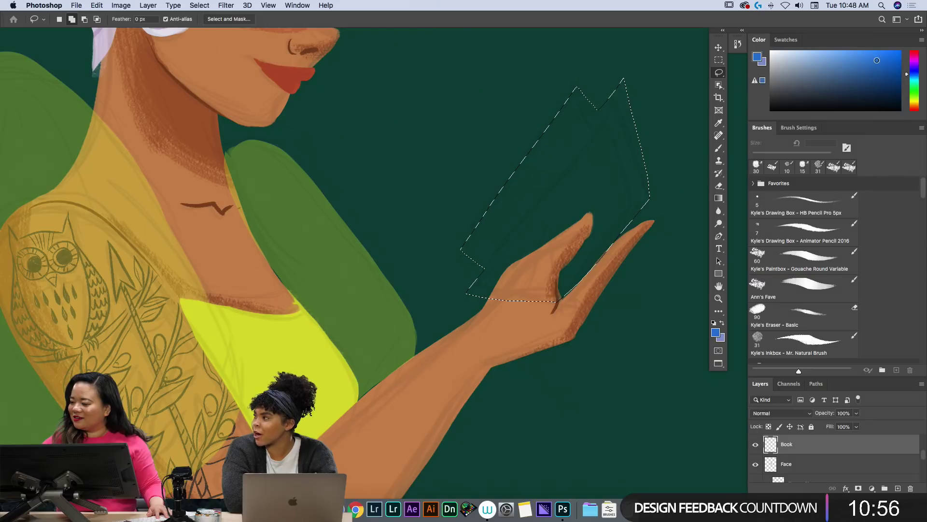
{"action": "left_click", "coordinate": [881, 69]}
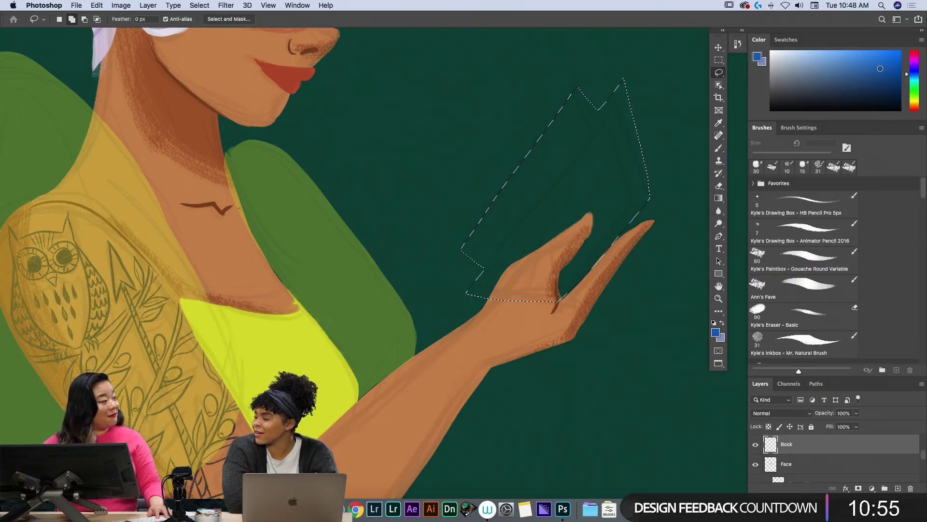
{"action": "left_click", "coordinate": [884, 74]}
{"action": "left_click", "coordinate": [872, 71]}
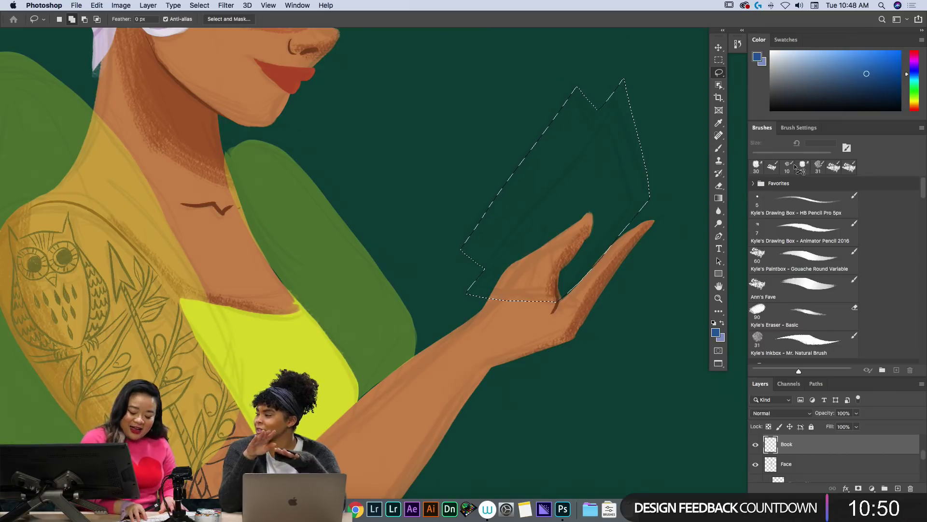
{"action": "key", "text": "alt+BackSpace"}
Move the Book layer behind the body, directly above the Bodysuit layer.
{"action": "key", "text": "b"}
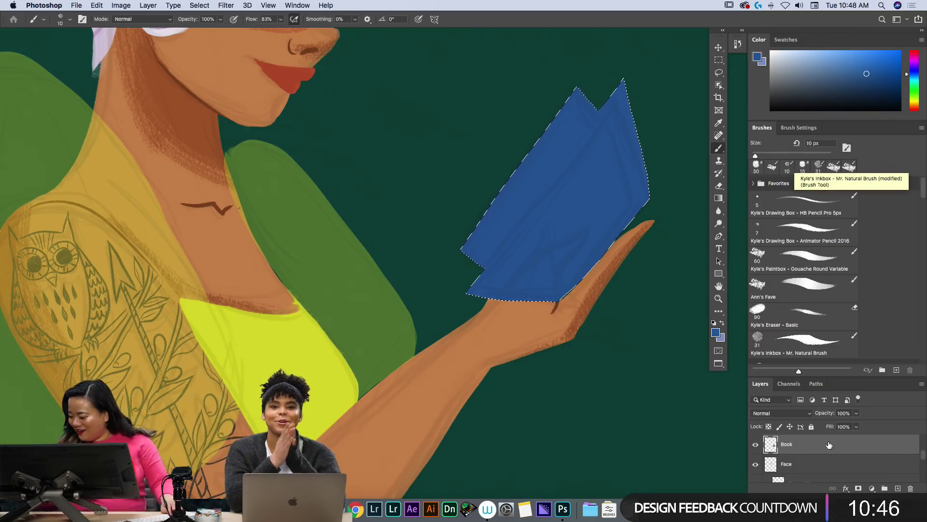
{"action": "key", "text": "l"}
{"action": "mouse_move", "coordinate": [821, 444]}
{"action": "left_mouse_down"}
{"action": "mouse_move", "coordinate": [831, 482]}
{"action": "mouse_move", "coordinate": [841, 439]}
{"action": "mouse_move", "coordinate": [847, 456]}
{"action": "left_mouse_up"}
Deselect and extend the book's right, top and left edges in its own blue with the Ann's Fave brush at 20 px.
{"action": "left_click", "coordinate": [792, 285]}
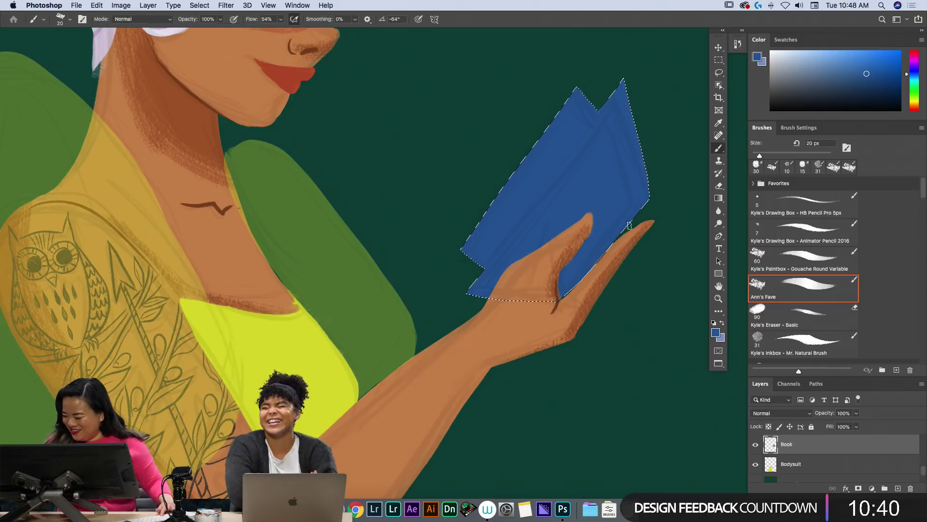
{"action": "key", "text": "ctrl+d"}
{"action": "left_click", "coordinate": [619, 197], "text": "alt"}
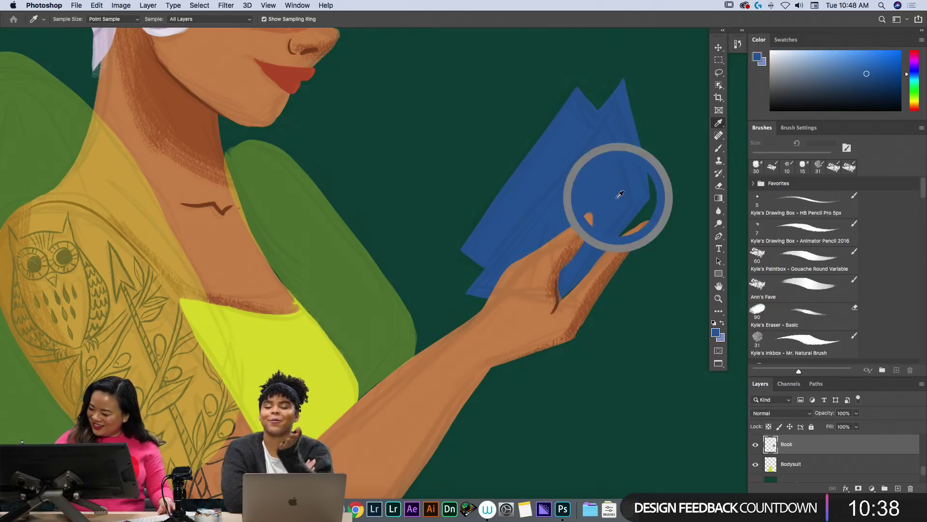
{"action": "mouse_move", "coordinate": [643, 175]}
{"action": "left_mouse_down"}
{"action": "mouse_move", "coordinate": [650, 194]}
{"action": "mouse_move", "coordinate": [589, 265]}
{"action": "left_mouse_up"}
{"action": "mouse_move", "coordinate": [627, 79]}
{"action": "left_mouse_down"}
{"action": "mouse_move", "coordinate": [649, 198]}
{"action": "mouse_move", "coordinate": [616, 240]}
{"action": "mouse_move", "coordinate": [649, 195]}
{"action": "mouse_move", "coordinate": [626, 79]}
{"action": "mouse_move", "coordinate": [489, 269]}
{"action": "mouse_move", "coordinate": [604, 121]}
{"action": "left_mouse_up"}
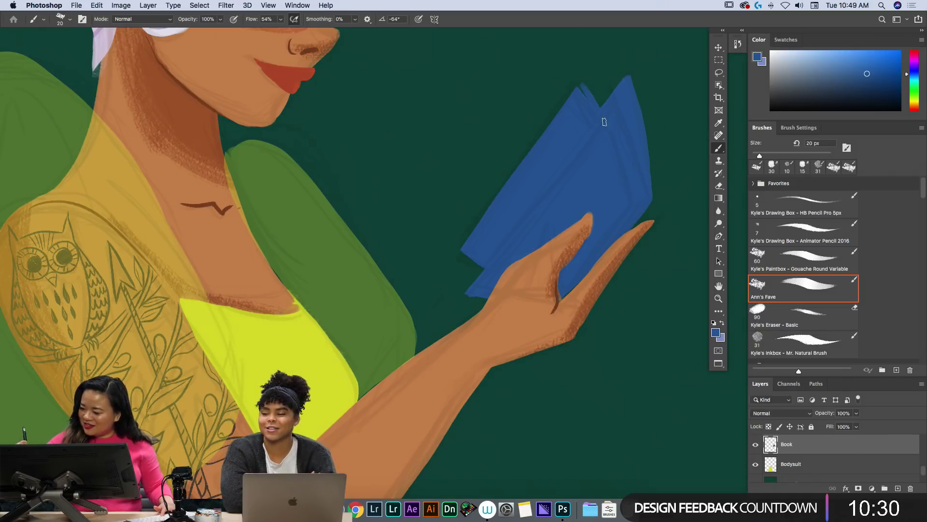
{"action": "left_click_drag", "start_coordinate": [578, 82], "coordinate": [453, 254]}
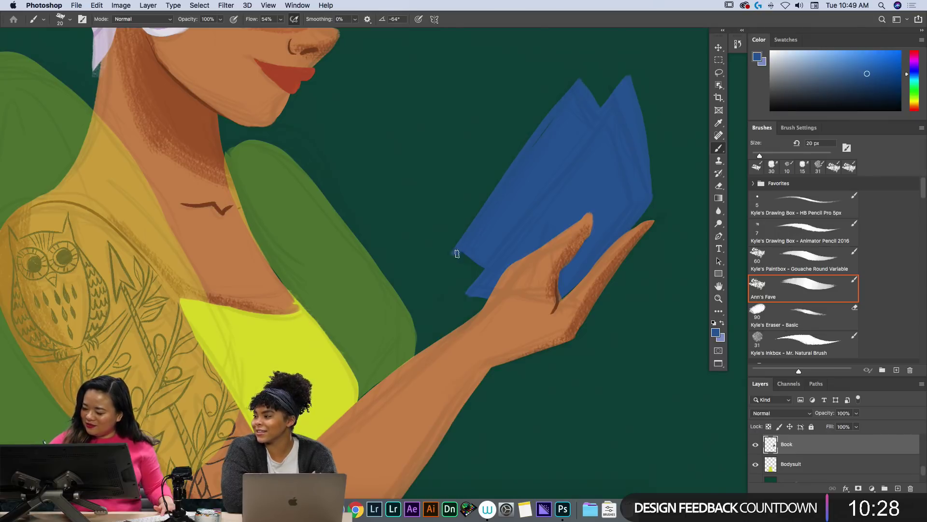
Trim the book's upper edge with the eraser and add a new layer clipped to the Book layer.
{"action": "key", "text": "e"}
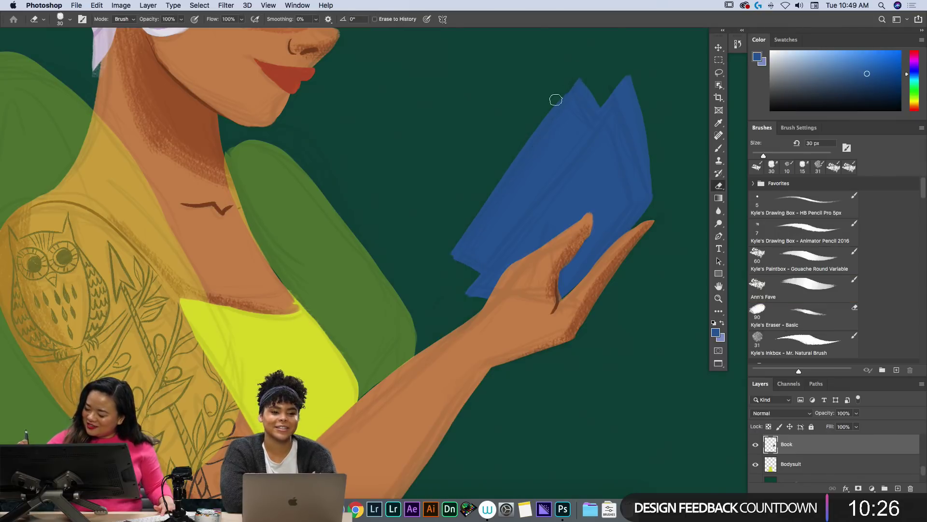
{"action": "left_click_drag", "start_coordinate": [554, 97], "coordinate": [468, 220]}
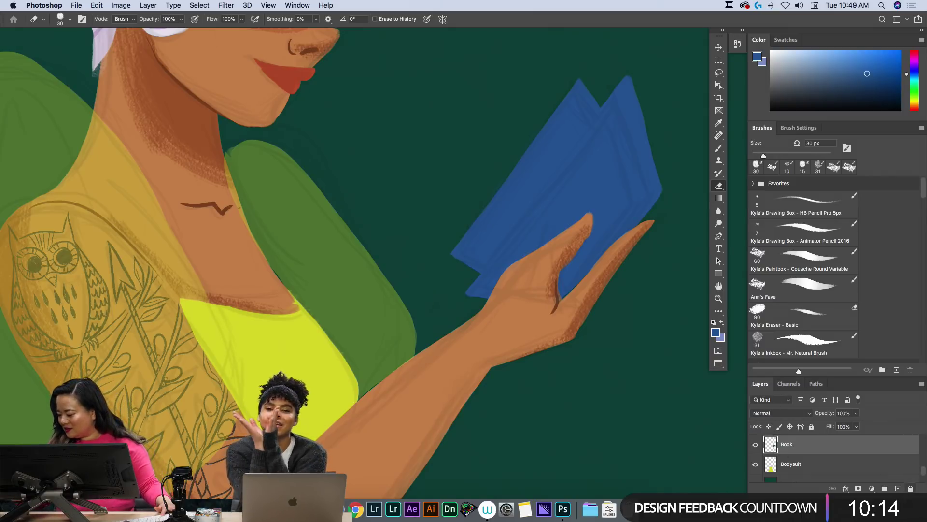
{"action": "left_click", "coordinate": [898, 488]}
{"action": "left_click", "coordinate": [920, 386]}
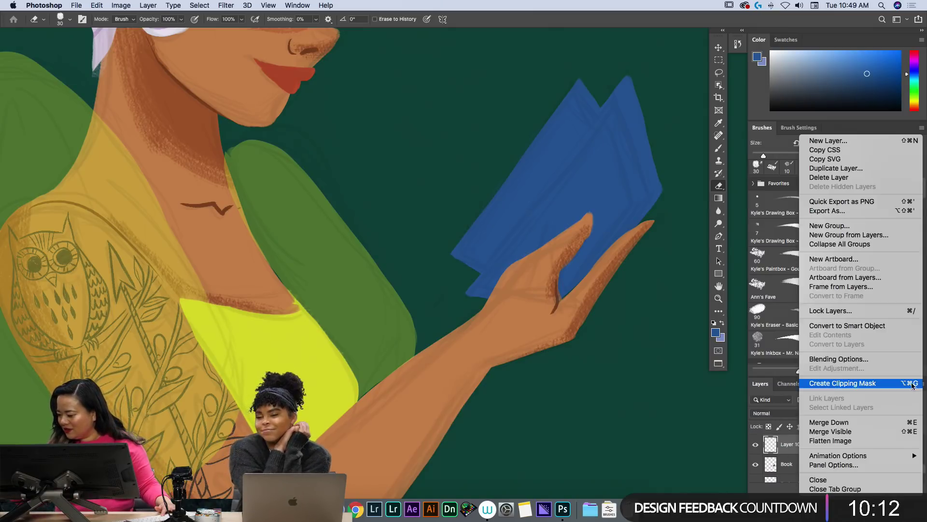
{"action": "left_click", "coordinate": [831, 384]}
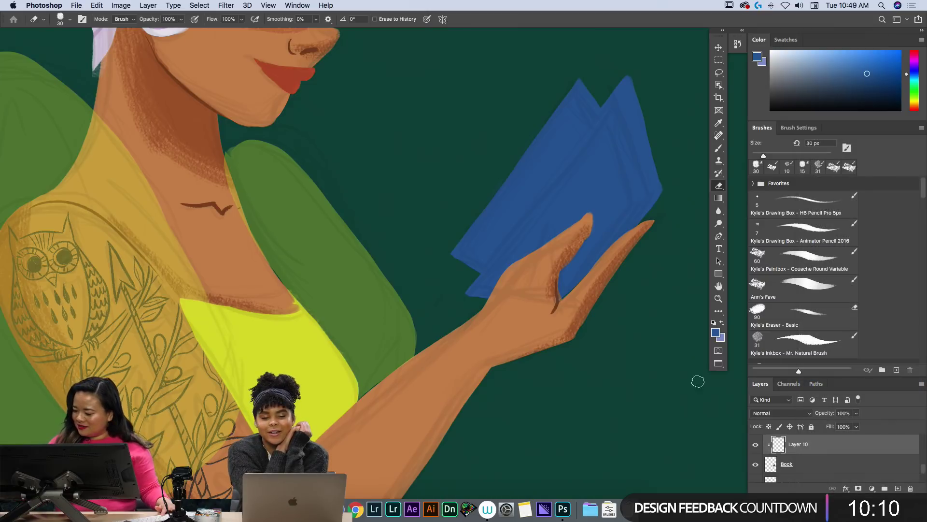
Paint the book's inner pages in a pale grey-green with the Ann's Fave brush at 20 px, leaving a thin blue cover edge.
{"action": "left_click", "coordinate": [782, 62]}
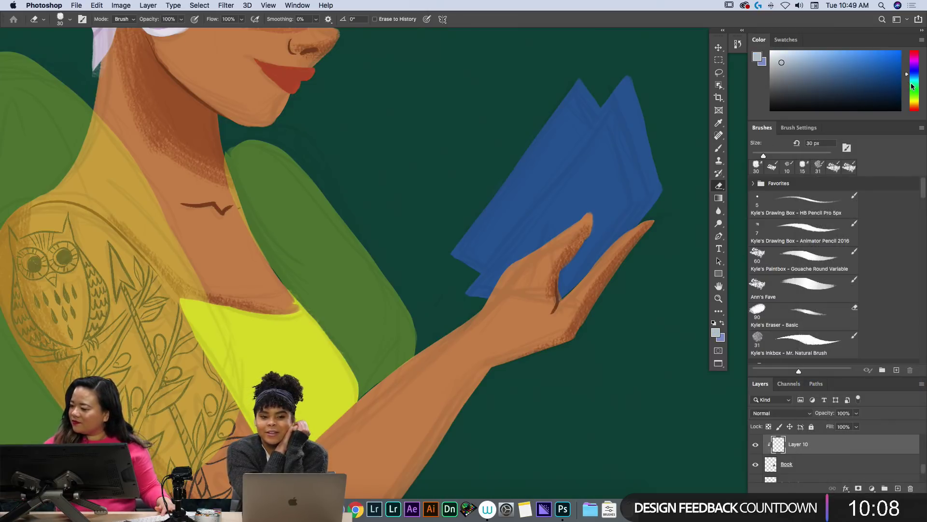
{"action": "left_click_drag", "start_coordinate": [911, 83], "coordinate": [912, 96]}
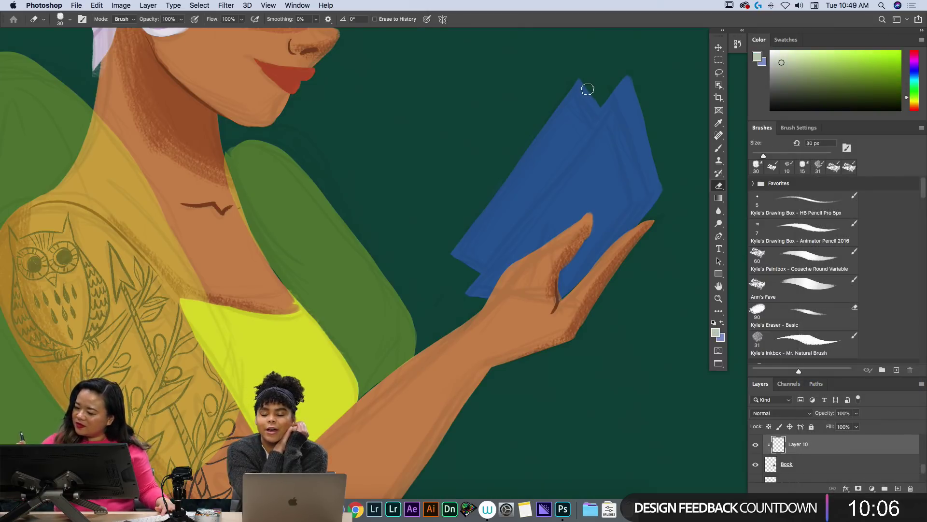
{"action": "key", "text": "b"}
{"action": "mouse_move", "coordinate": [587, 88]}
{"action": "left_mouse_down"}
{"action": "mouse_move", "coordinate": [559, 121]}
{"action": "mouse_move", "coordinate": [596, 87]}
{"action": "mouse_move", "coordinate": [460, 271]}
{"action": "mouse_move", "coordinate": [589, 102]}
{"action": "mouse_move", "coordinate": [597, 105]}
{"action": "mouse_move", "coordinate": [471, 276]}
{"action": "left_mouse_up"}
{"action": "mouse_move", "coordinate": [570, 122]}
{"action": "left_mouse_down"}
{"action": "mouse_move", "coordinate": [585, 80]}
{"action": "mouse_move", "coordinate": [561, 119]}
{"action": "left_mouse_up"}
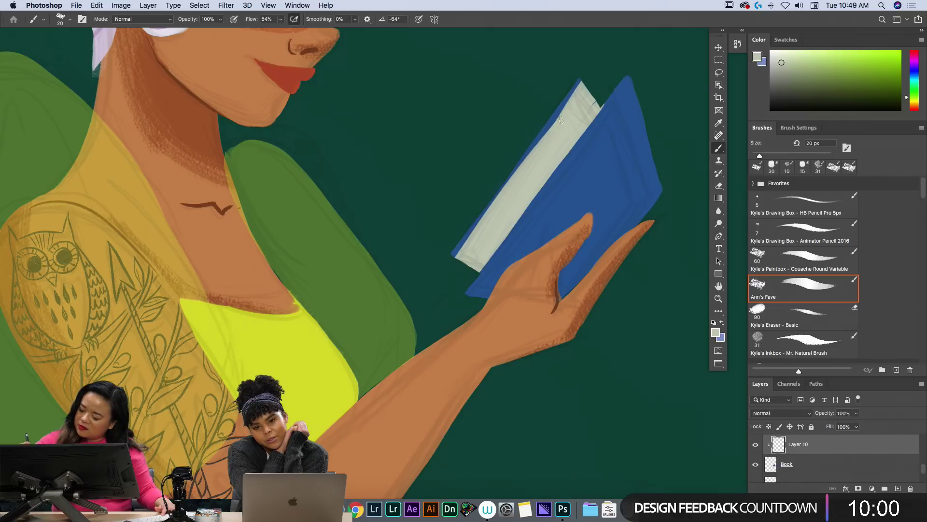
{"action": "key", "text": "e"}
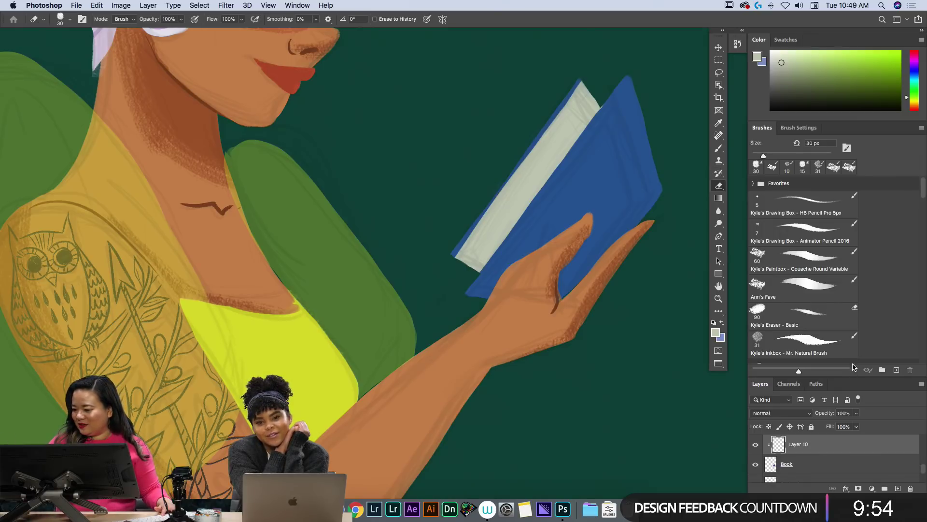
Add a second clipped layer between the pages layer and Book, set to Multiply at 38% opacity, and sample the book's blue.
{"action": "left_click", "coordinate": [887, 467]}
{"action": "left_click", "coordinate": [898, 488]}
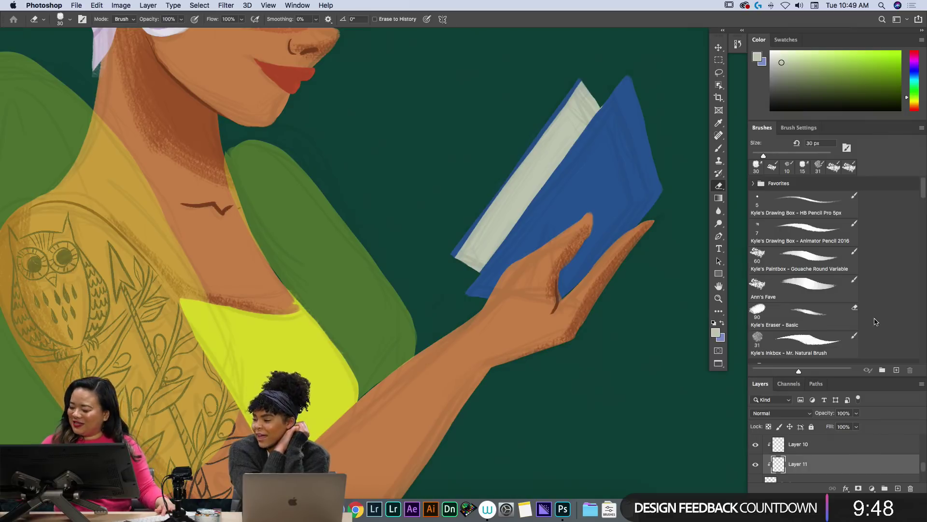
{"action": "left_click", "coordinate": [852, 288]}
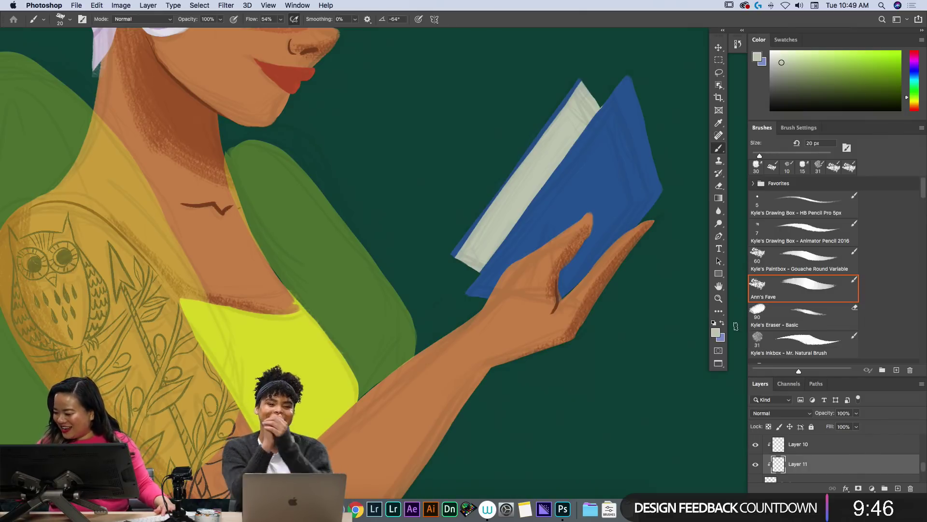
{"action": "left_click", "coordinate": [611, 213], "text": "alt"}
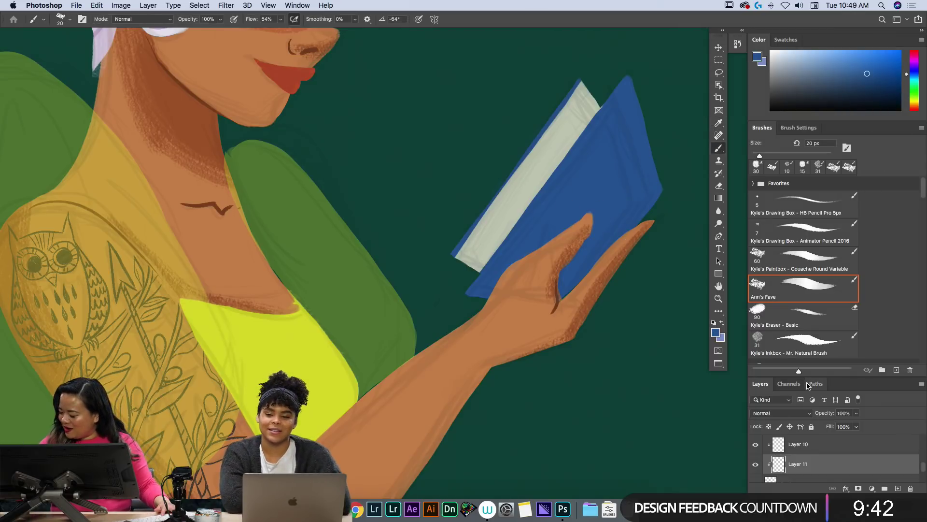
{"action": "left_click", "coordinate": [793, 414]}
{"action": "left_click", "coordinate": [788, 439]}
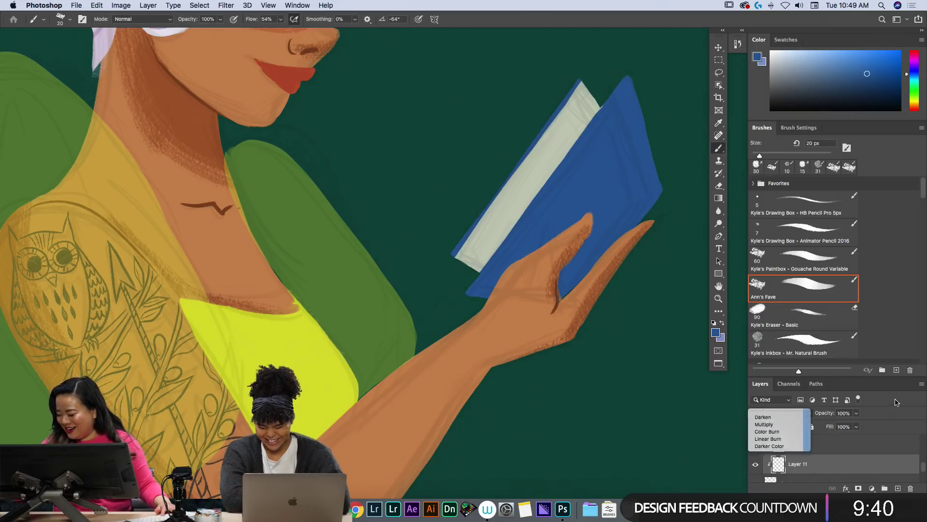
{"action": "left_click", "coordinate": [856, 413]}
{"action": "left_click_drag", "start_coordinate": [859, 425], "coordinate": [829, 425]}
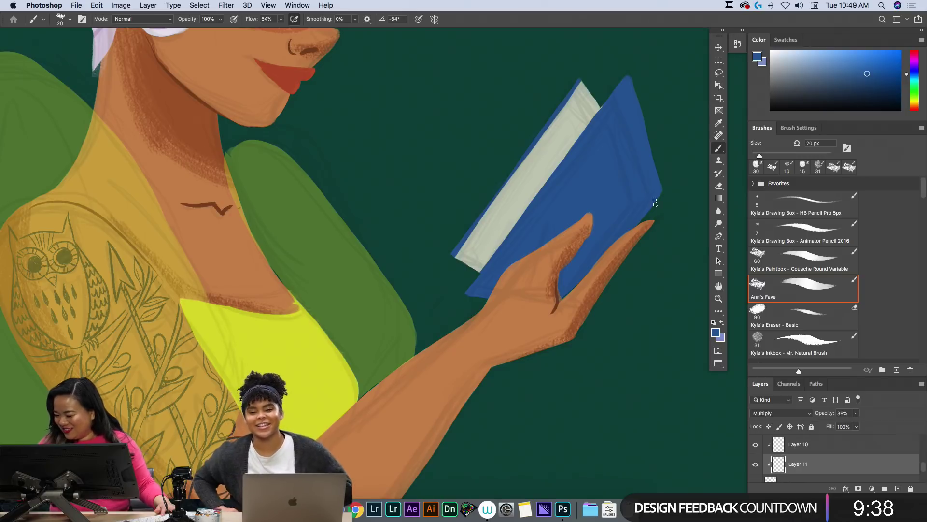
Shade the book's front cover in the sampled blue at 100 px, leaving a lighter strip along its spine-side edge.
{"action": "key", "text": "bracketright"}
{"action": "key", "text": "bracketright"}
{"action": "key", "text": "bracketright"}
{"action": "key", "text": "bracketright"}
{"action": "key", "text": "bracketright"}
{"action": "key", "text": "bracketright"}
{"action": "key", "text": "bracketright"}
{"action": "key", "text": "bracketright"}
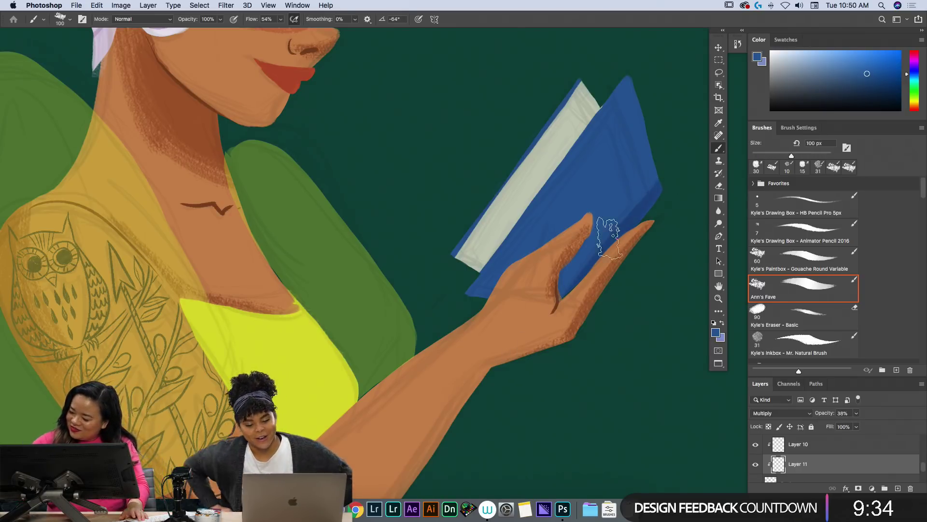
{"action": "left_click_drag", "start_coordinate": [622, 226], "coordinate": [569, 282]}
{"action": "mouse_move", "coordinate": [649, 181]}
{"action": "left_mouse_down"}
{"action": "mouse_move", "coordinate": [565, 312]}
{"action": "mouse_move", "coordinate": [587, 244]}
{"action": "left_mouse_up"}
{"action": "mouse_move", "coordinate": [532, 357]}
{"action": "left_mouse_down"}
{"action": "mouse_move", "coordinate": [664, 171]}
{"action": "mouse_move", "coordinate": [524, 366]}
{"action": "mouse_move", "coordinate": [669, 137]}
{"action": "mouse_move", "coordinate": [520, 326]}
{"action": "mouse_move", "coordinate": [664, 118]}
{"action": "left_mouse_up"}
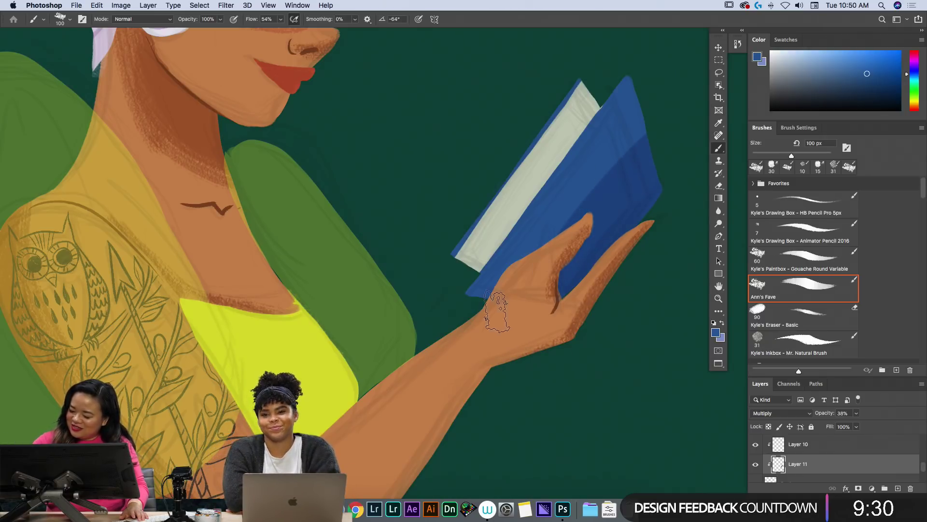
{"action": "left_click_drag", "start_coordinate": [652, 155], "coordinate": [675, 66]}
{"action": "mouse_move", "coordinate": [634, 99]}
{"action": "left_mouse_down"}
{"action": "mouse_move", "coordinate": [510, 307]}
{"action": "mouse_move", "coordinate": [563, 200]}
{"action": "mouse_move", "coordinate": [632, 99]}
{"action": "left_mouse_up"}
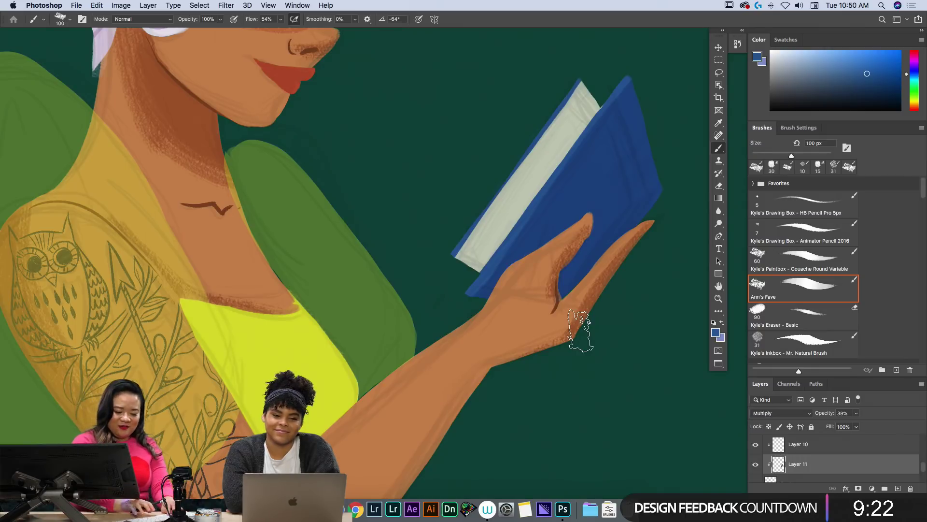
Hide the Layer 1 sketch above the Stars layer.
{"action": "key", "text": "super+0"}
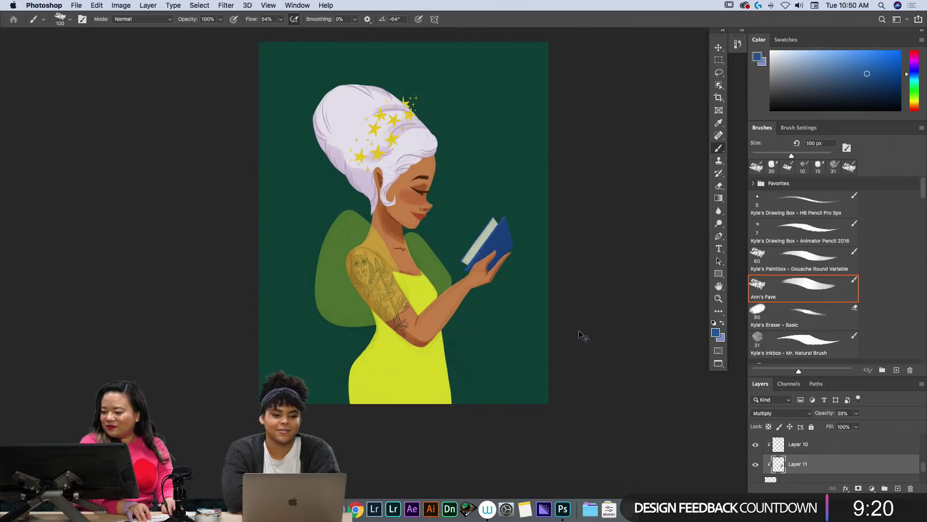
{"action": "key", "text": "super+plus"}
{"action": "key", "text": "super+minus"}
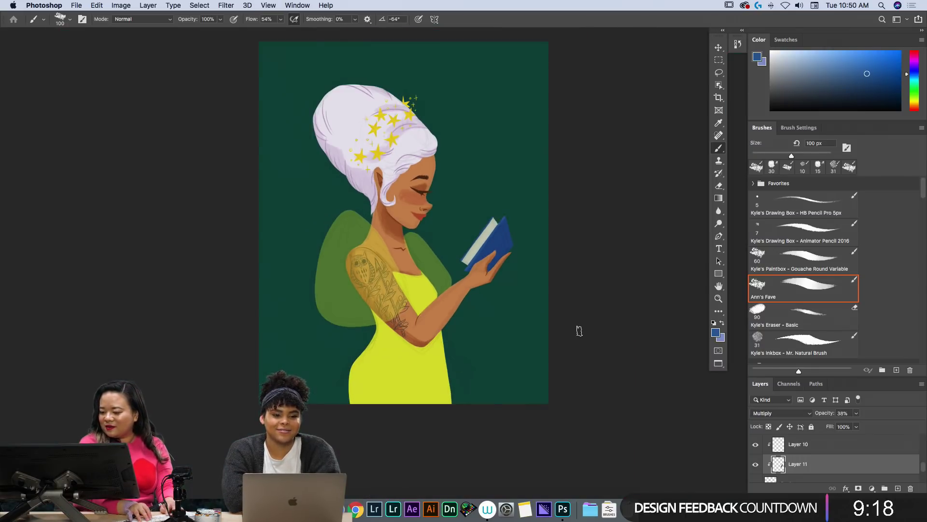
{"action": "key", "text": "space"}
{"action": "left_click_drag", "start_coordinate": [603, 375], "coordinate": [599, 403]}
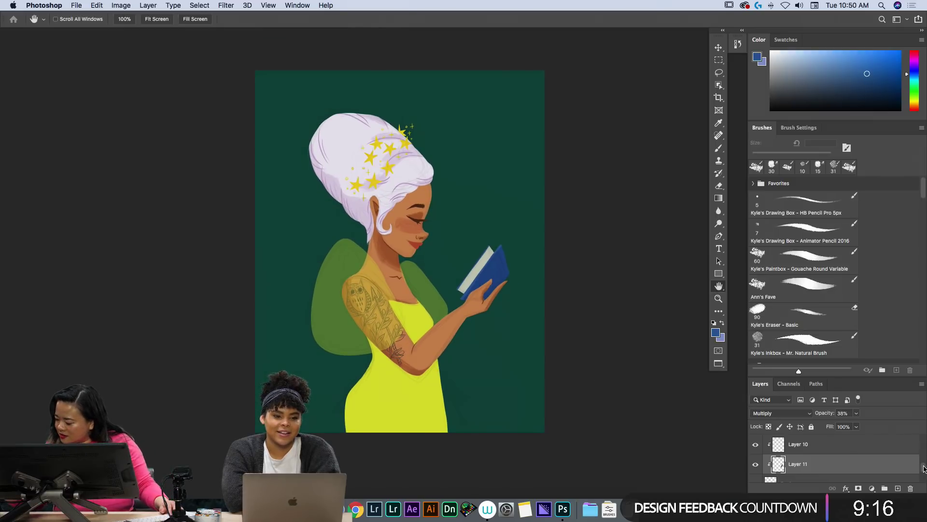
{"action": "left_click_drag", "start_coordinate": [924, 466], "coordinate": [926, 433]}
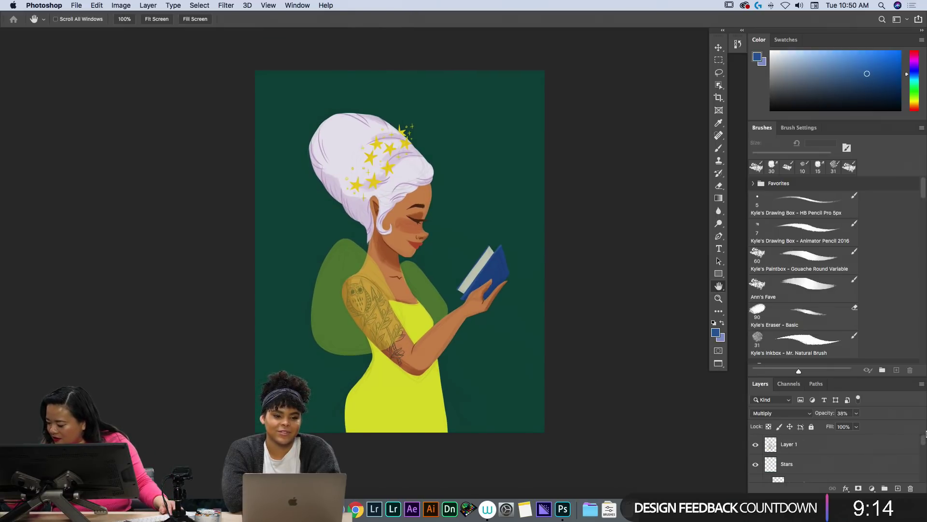
{"action": "left_click", "coordinate": [756, 444]}
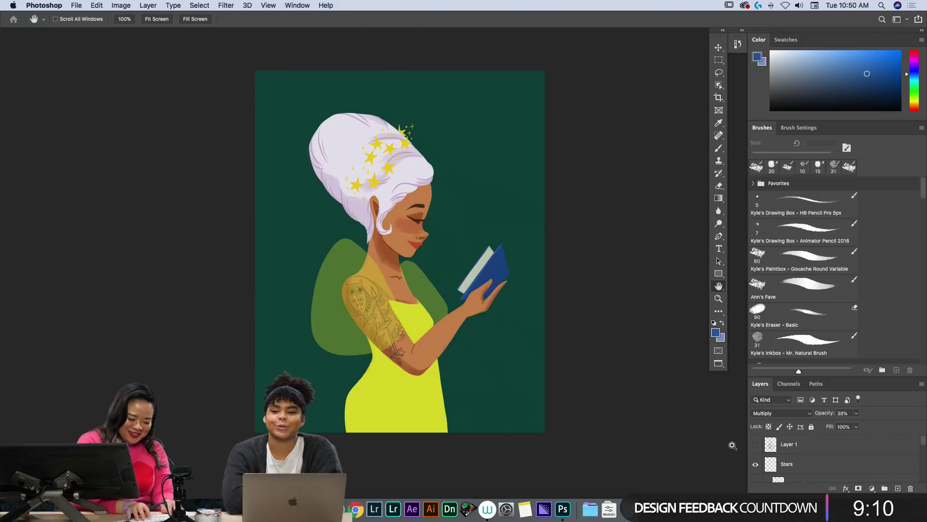
Add a new layer directly above Stars and clip it to the Stars layer.
{"action": "key", "text": "super+equal"}
{"action": "left_click", "coordinate": [898, 488]}
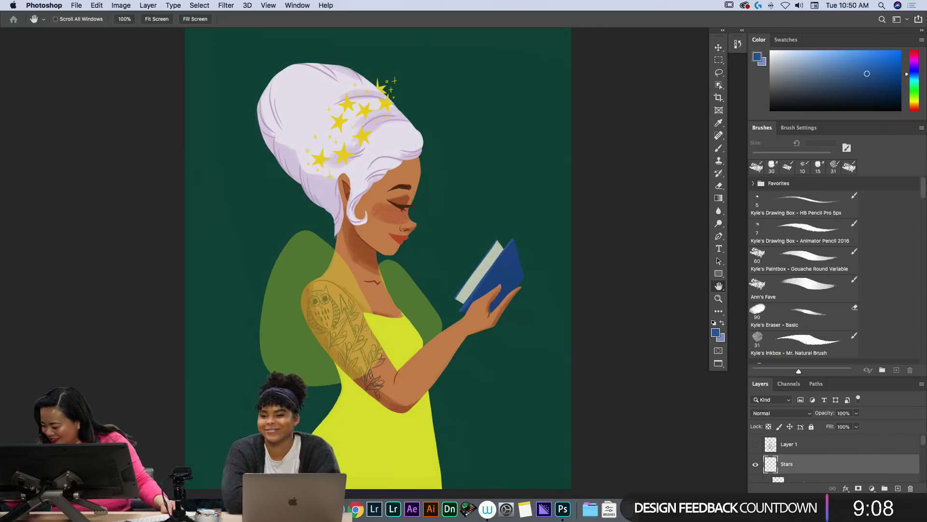
{"action": "left_click", "coordinate": [921, 383]}
{"action": "left_click", "coordinate": [913, 384]}
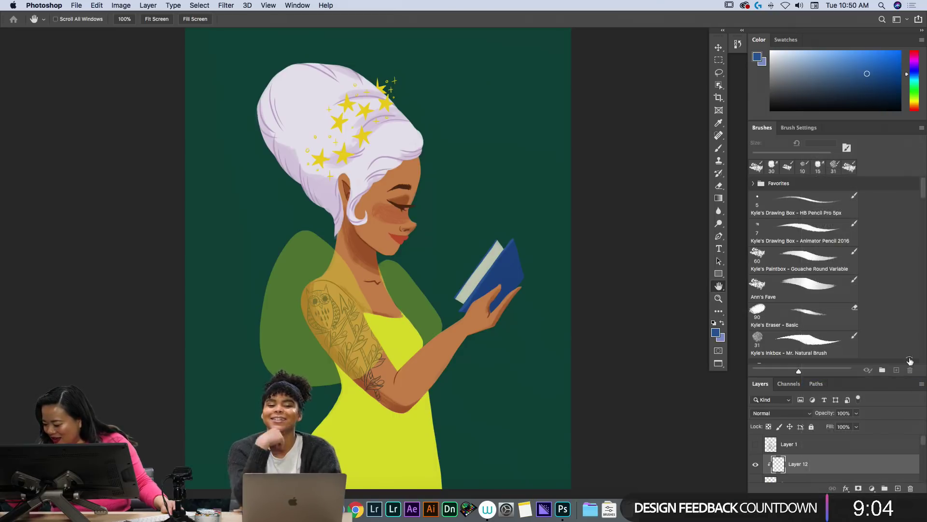
Select the Stars layer from its artwork with the Move tool, turn off Auto-Select, and reselect the layer clipped to Stars.
{"action": "key", "text": "b"}
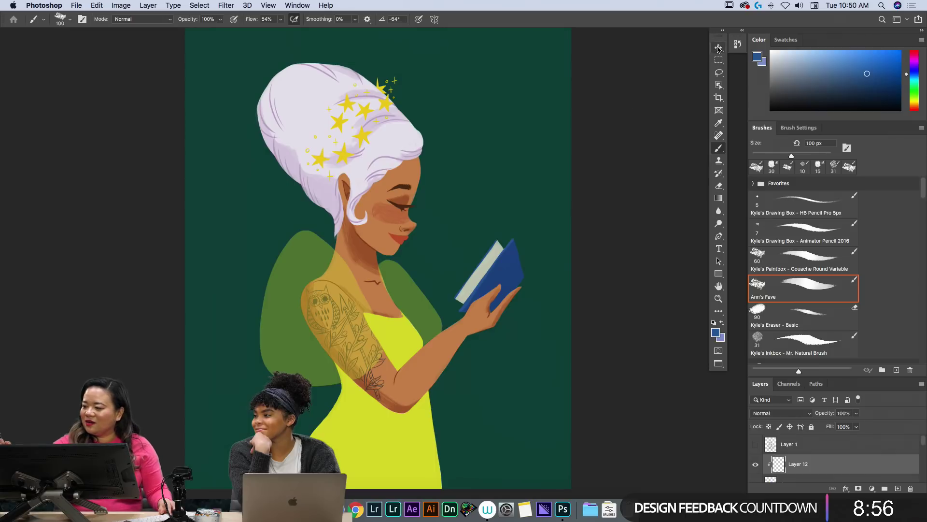
{"action": "key", "text": "v"}
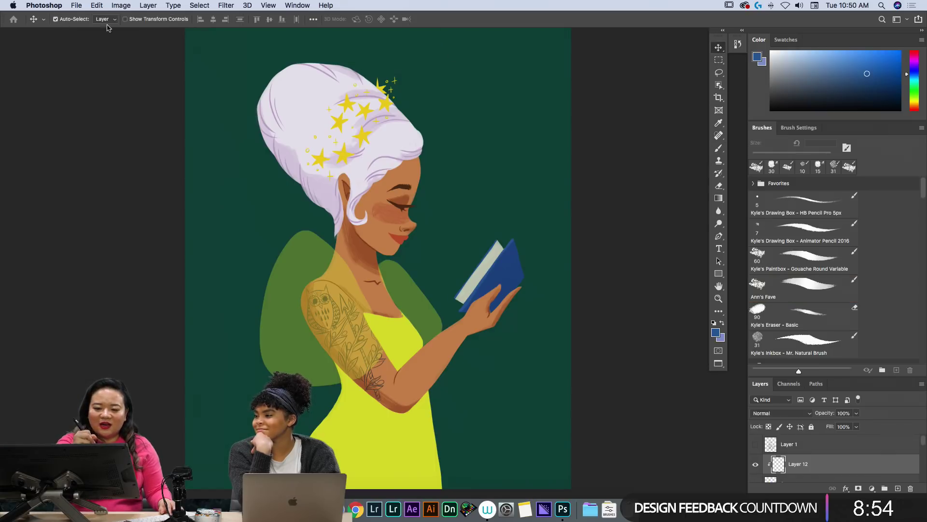
{"action": "left_click", "coordinate": [365, 138]}
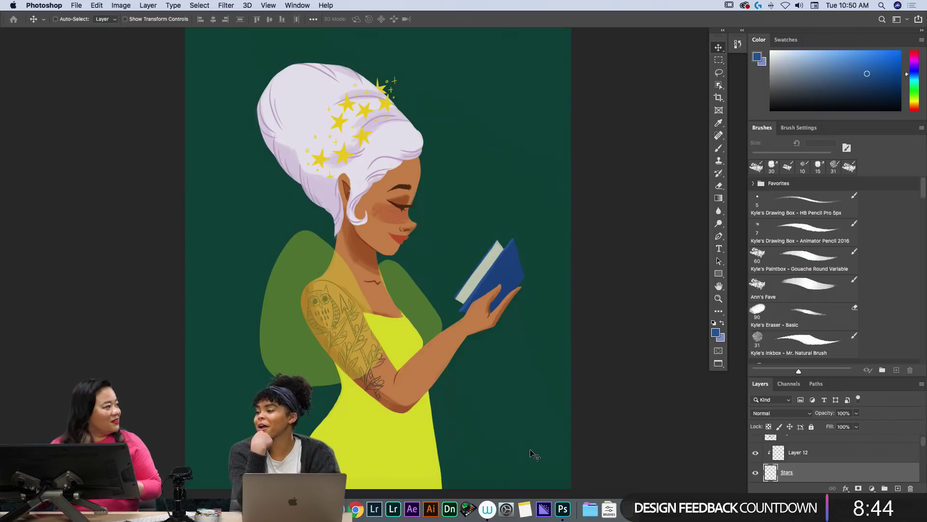
{"action": "left_click", "coordinate": [903, 459]}
Choose the textured brush Kyle's Paintbox - Gouache G Flat C at 150 px.
{"action": "key", "text": "b"}
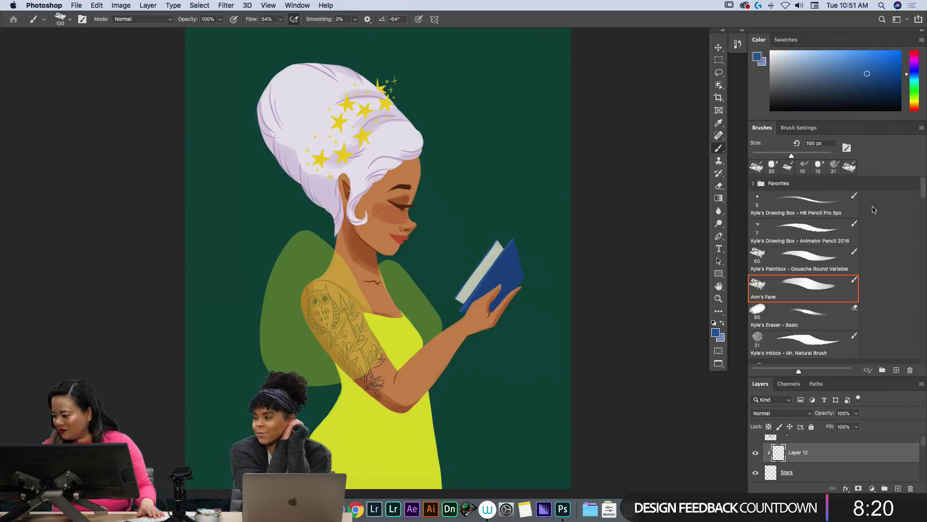
{"action": "left_click_drag", "start_coordinate": [922, 194], "coordinate": [910, 319]}
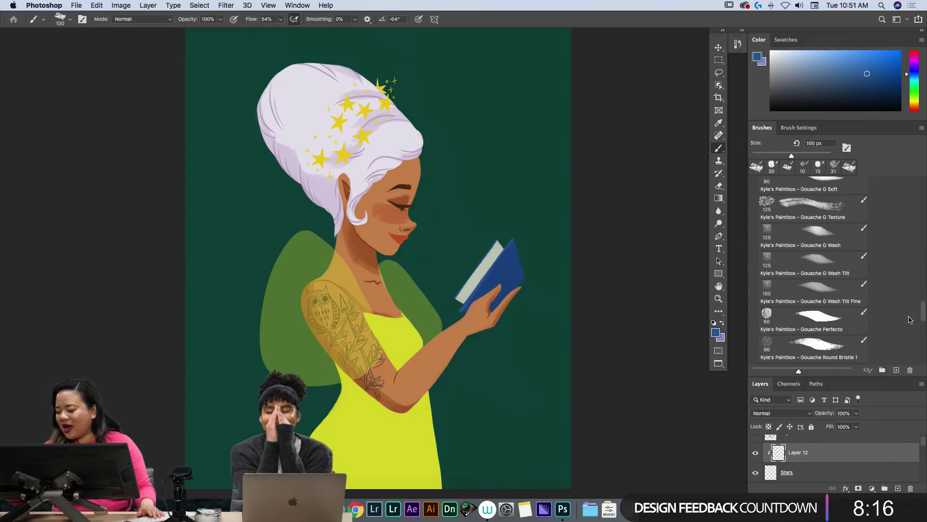
{"action": "scroll", "coordinate": [910, 319], "scroll_direction": "up", "scroll_amount": 3}
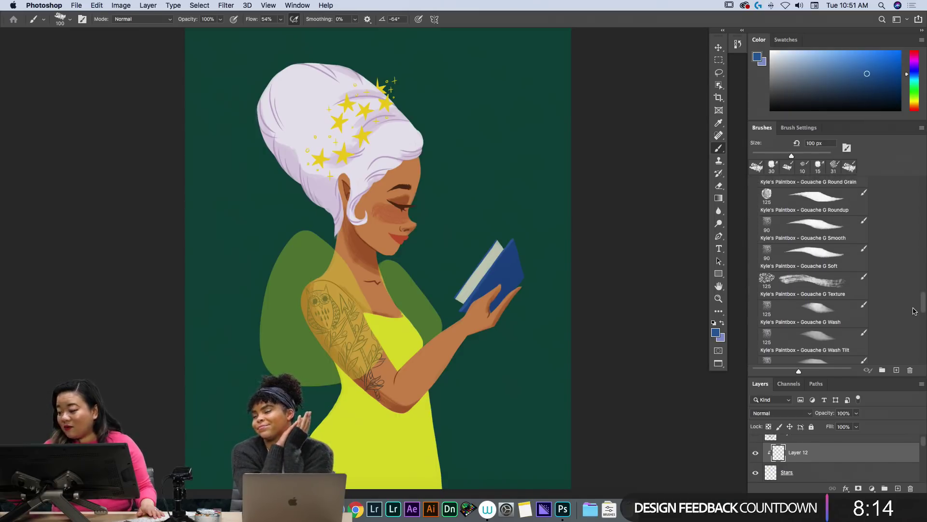
{"action": "left_click", "coordinate": [839, 288]}
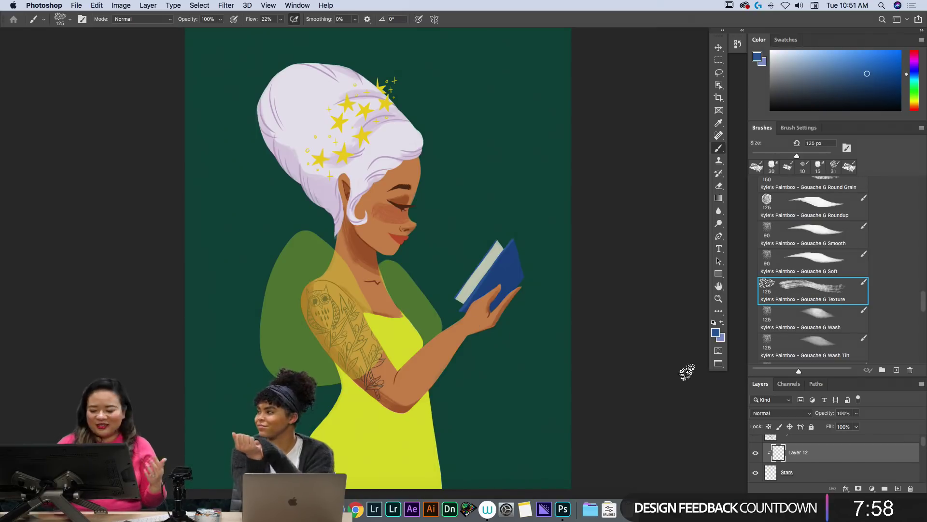
{"action": "left_click_drag", "start_coordinate": [923, 300], "coordinate": [925, 280]}
{"action": "scroll", "coordinate": [840, 303], "scroll_direction": "up", "scroll_amount": 3}
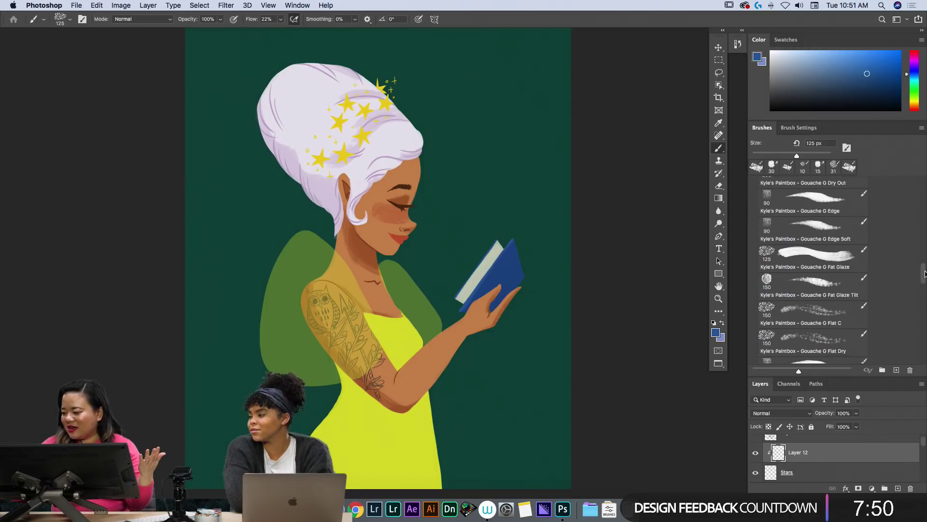
{"action": "left_click", "coordinate": [842, 303]}
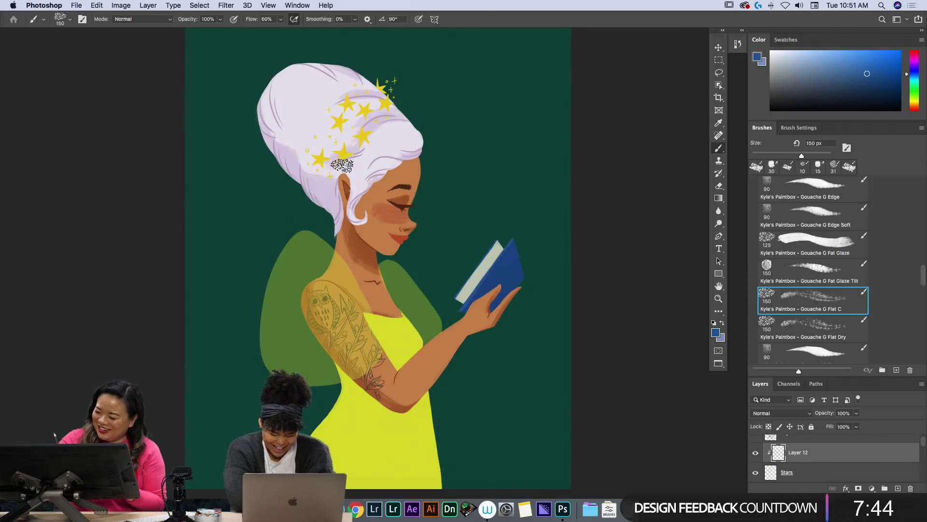
Undo the trial stroke over the stars and set the brush colour to a darker shade of the stars' yellow.
{"action": "left_click_drag", "start_coordinate": [341, 164], "coordinate": [406, 125]}
{"action": "key", "text": "super+z"}
{"action": "key", "text": "i"}
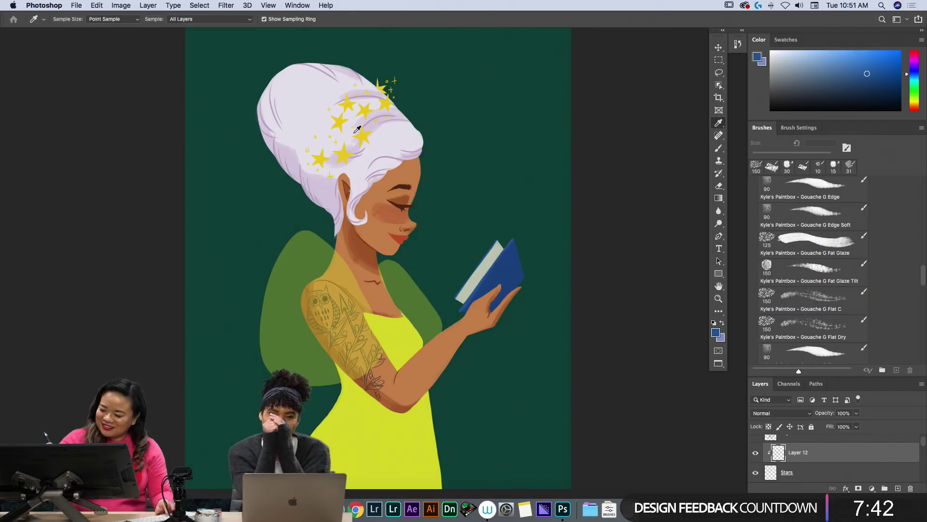
{"action": "left_click", "coordinate": [365, 133]}
{"action": "left_click", "coordinate": [893, 67]}
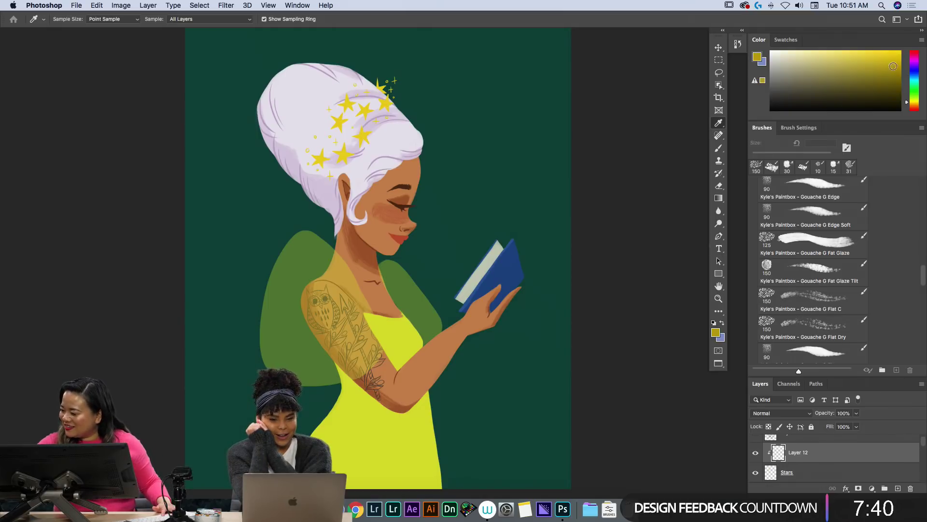
{"action": "key", "text": "b"}
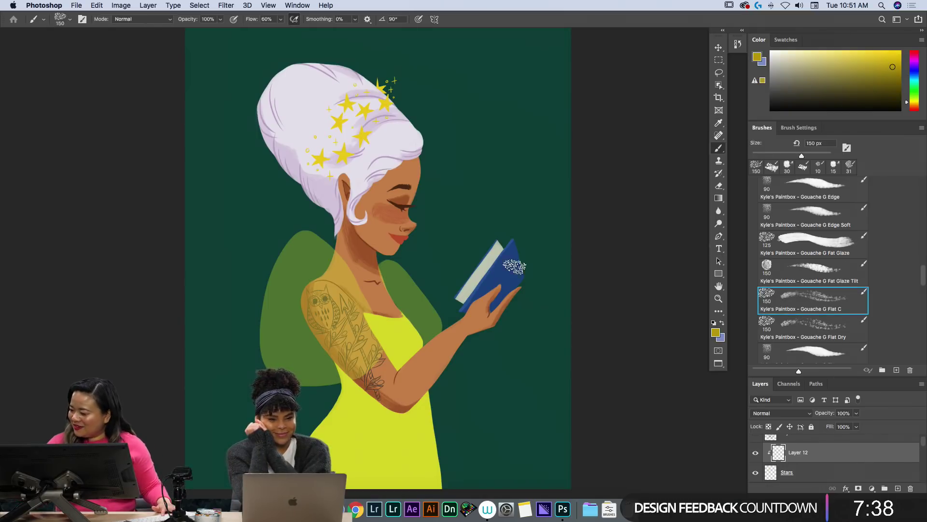
Paint textured darker-yellow shading across the hair's stars and set the clipped layer's opacity to 58%.
{"action": "left_click_drag", "start_coordinate": [343, 167], "coordinate": [414, 101]}
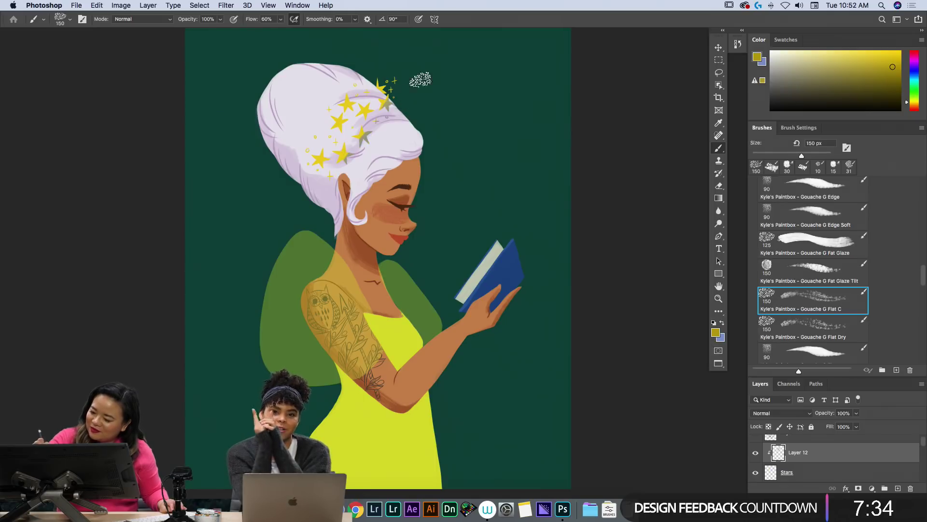
{"action": "left_click_drag", "start_coordinate": [371, 119], "coordinate": [400, 75]}
{"action": "left_click_drag", "start_coordinate": [391, 106], "coordinate": [409, 71]}
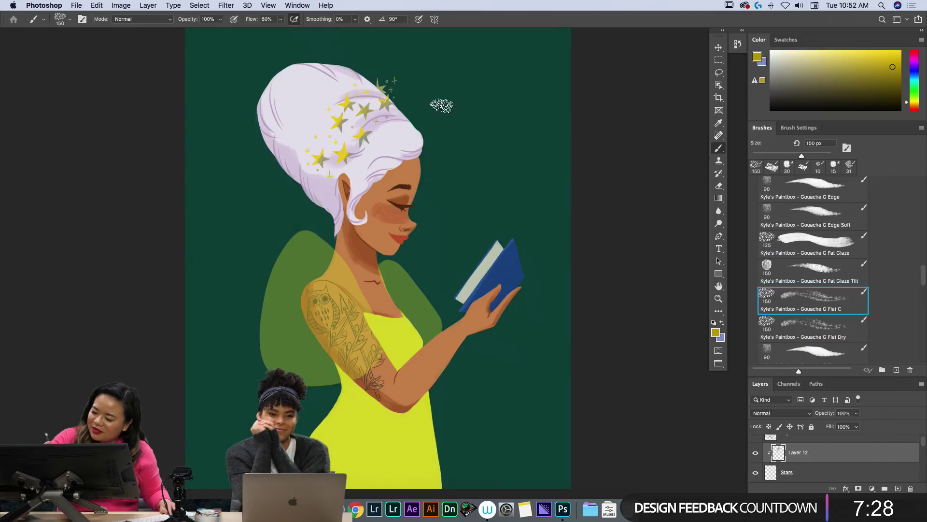
{"action": "left_click", "coordinate": [858, 413]}
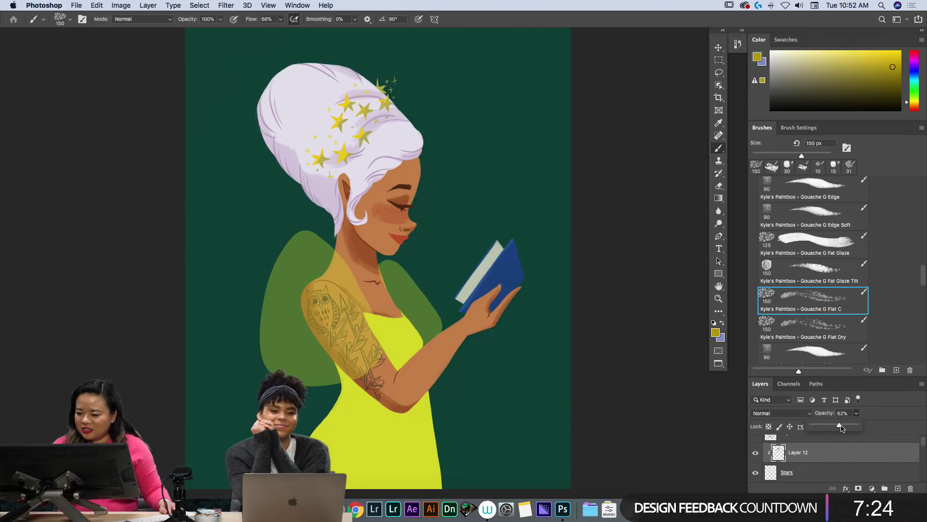
Erase the excess shading from parts of the stars with a 30 px eraser.
{"action": "key", "text": "e"}
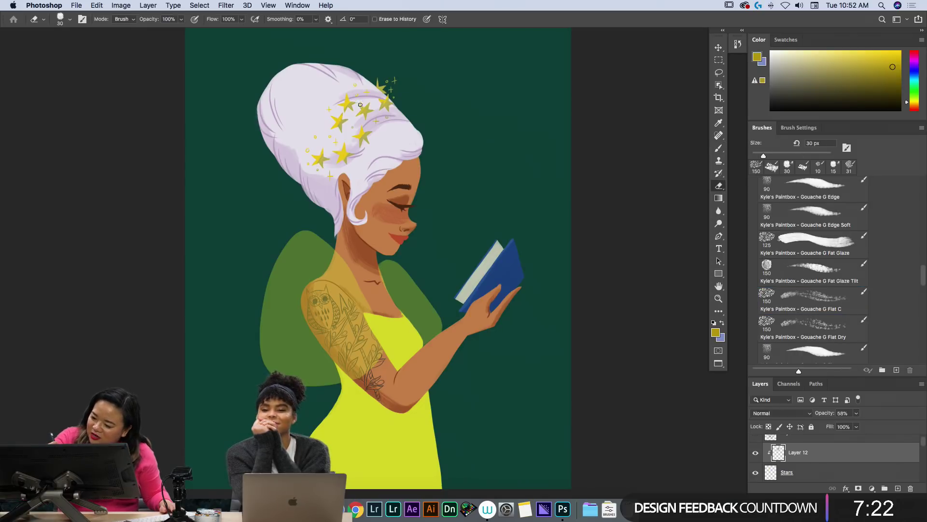
{"action": "left_click_drag", "start_coordinate": [358, 110], "coordinate": [380, 102]}
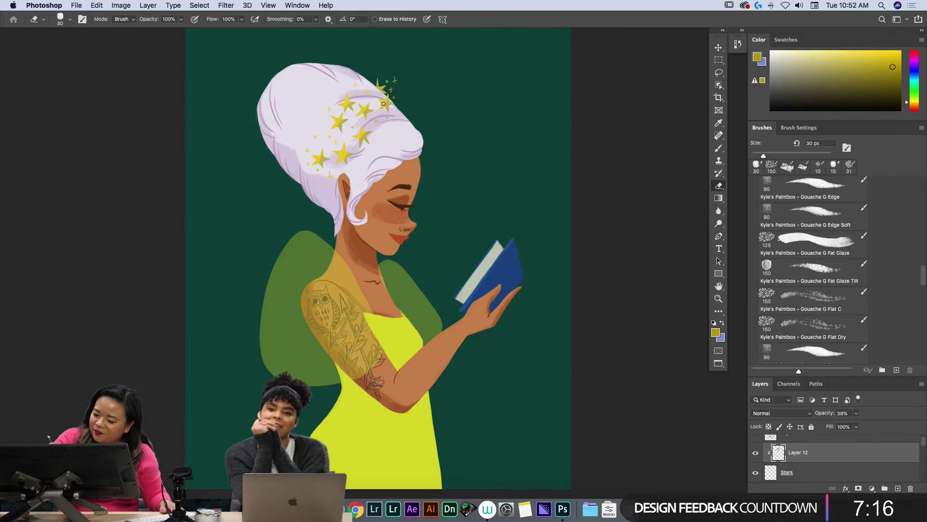
{"action": "key", "text": "b"}
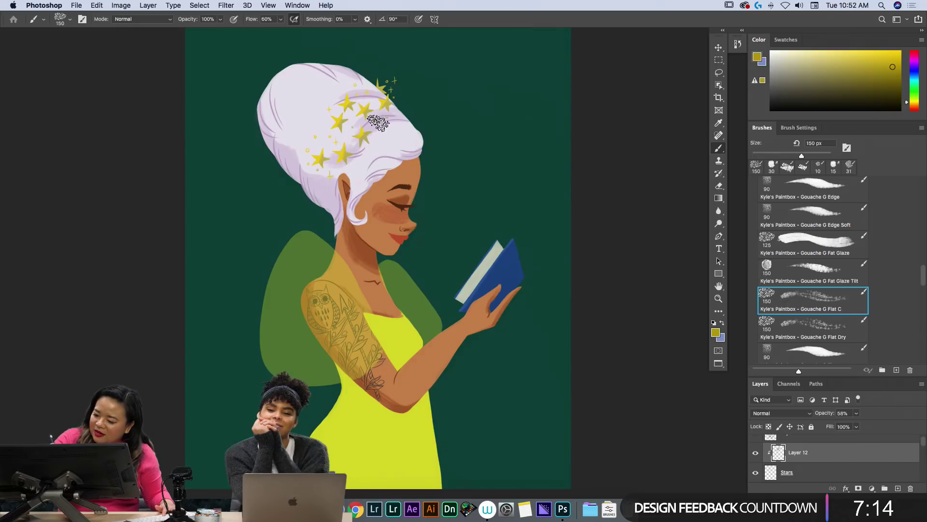
{"action": "key", "text": "e"}
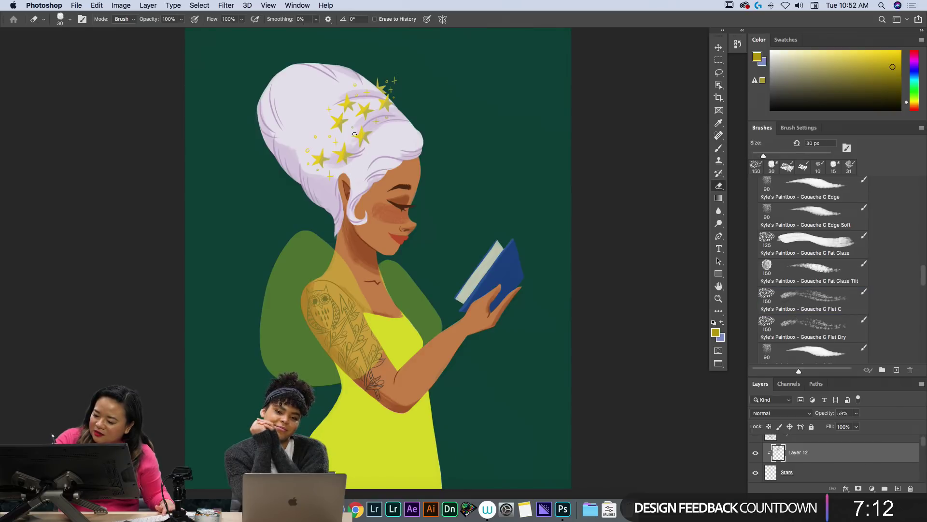
{"action": "key", "text": "b"}
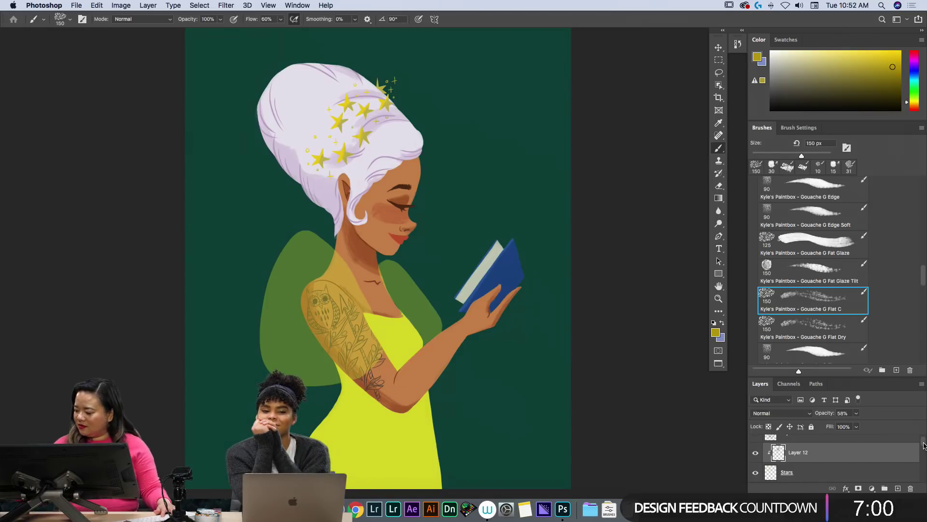
Select the Sleeves layer, sample the dress's yellow-green as the brush colour, and undo the trial strokes over the shoulder.
{"action": "mouse_move", "coordinate": [924, 446]}
{"action": "left_mouse_down"}
{"action": "mouse_move", "coordinate": [924, 458]}
{"action": "mouse_move", "coordinate": [898, 461]}
{"action": "mouse_move", "coordinate": [925, 454]}
{"action": "left_mouse_up"}
{"action": "left_click", "coordinate": [903, 467]}
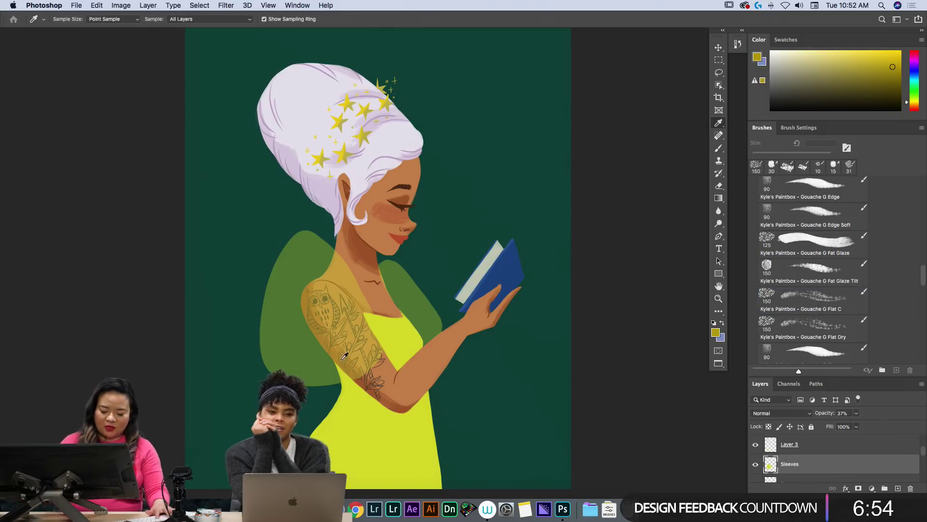
{"action": "left_click", "coordinate": [302, 337], "text": "alt"}
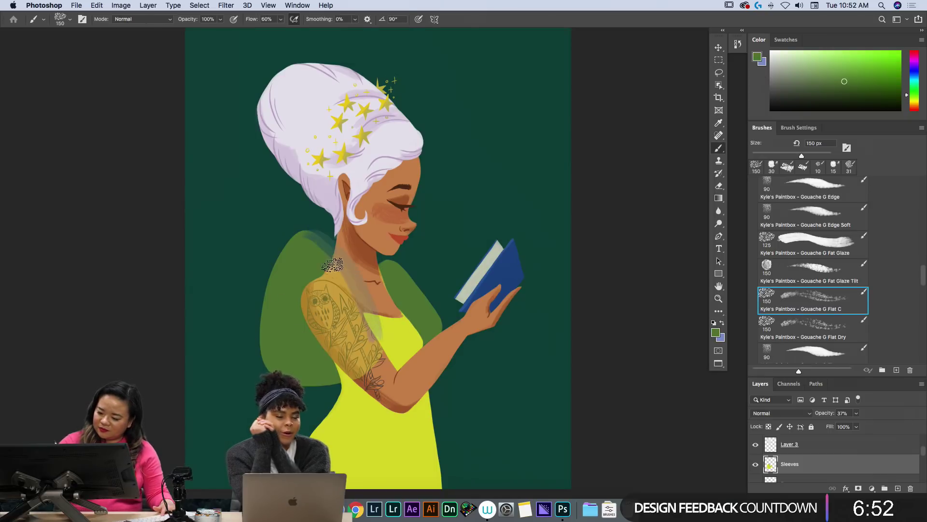
{"action": "left_click", "coordinate": [394, 446], "text": "alt"}
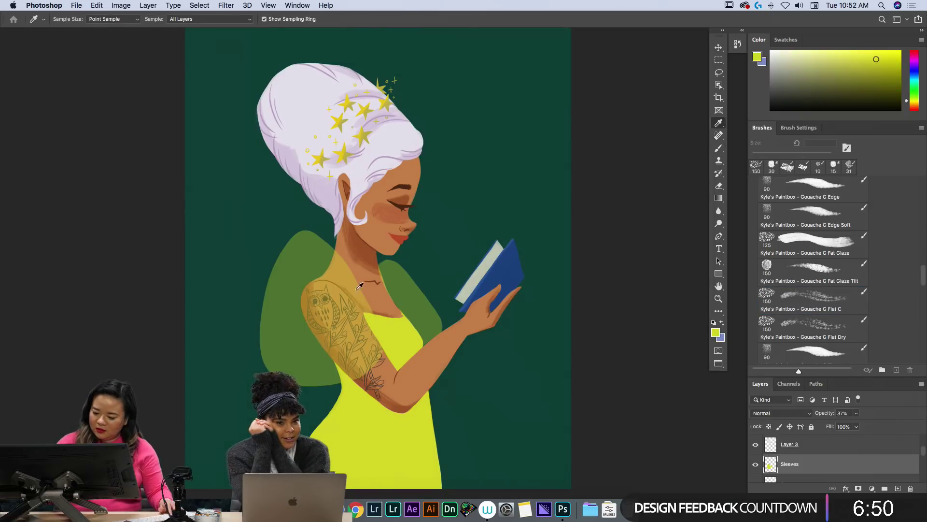
{"action": "left_click_drag", "start_coordinate": [310, 234], "coordinate": [371, 316]}
{"action": "key", "text": "super+z"}
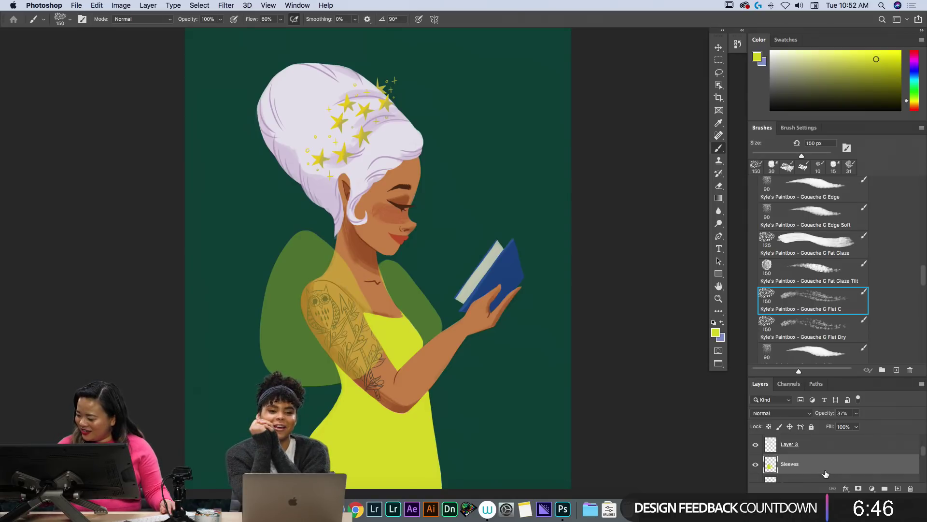
Set the Sleeves layer's opacity to 100%, keeping the dress's yellow-green as the brush colour.
{"action": "left_click", "coordinate": [407, 443], "text": "alt"}
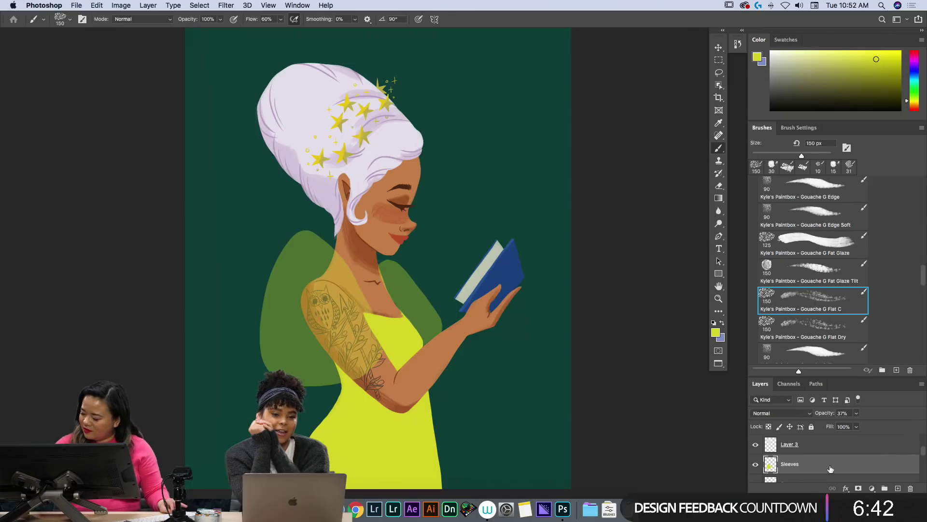
{"action": "left_click", "coordinate": [856, 427]}
{"action": "left_click_drag", "start_coordinate": [902, 426], "coordinate": [903, 427]}
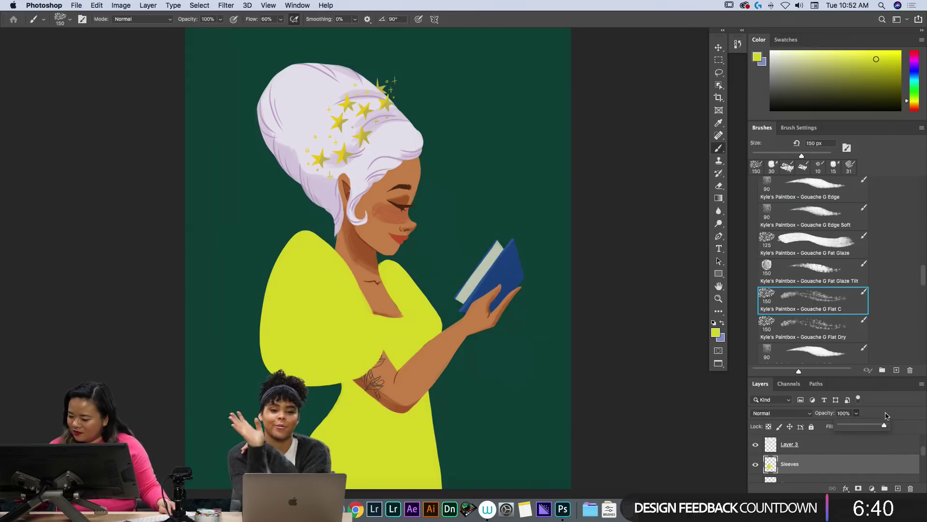
{"action": "left_click", "coordinate": [341, 305], "text": "alt"}
Trim the top edge of the near sleeve with the eraser at 70 px.
{"action": "key", "text": "e"}
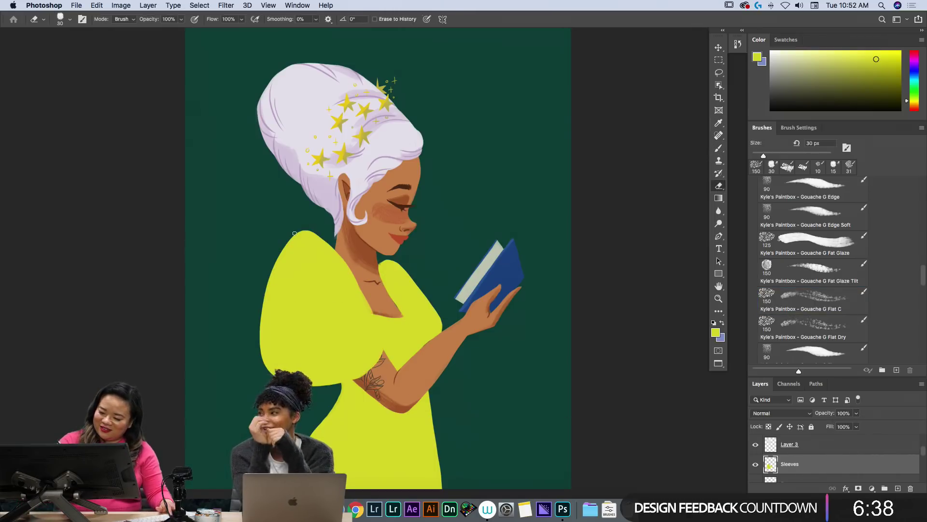
{"action": "key", "text": "bracketright"}
{"action": "key", "text": "bracketright"}
{"action": "key", "text": "bracketright"}
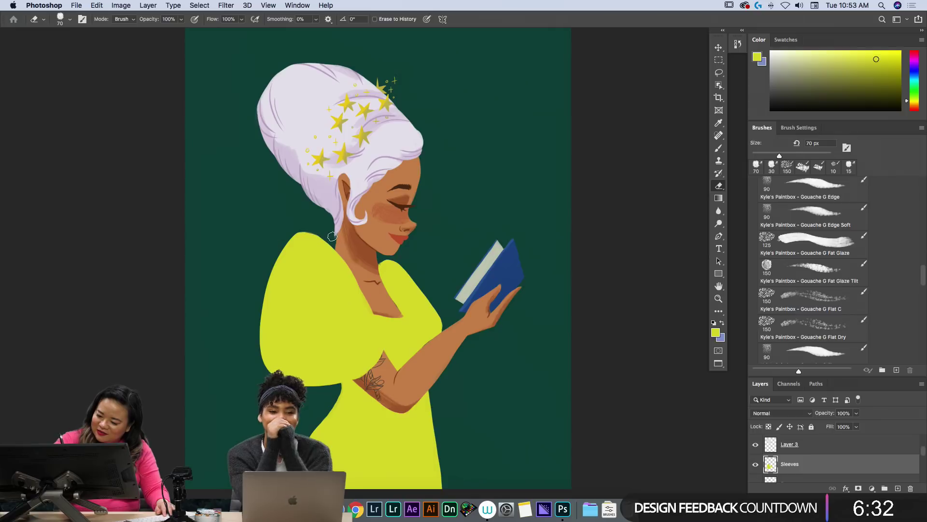
{"action": "key", "text": "b"}
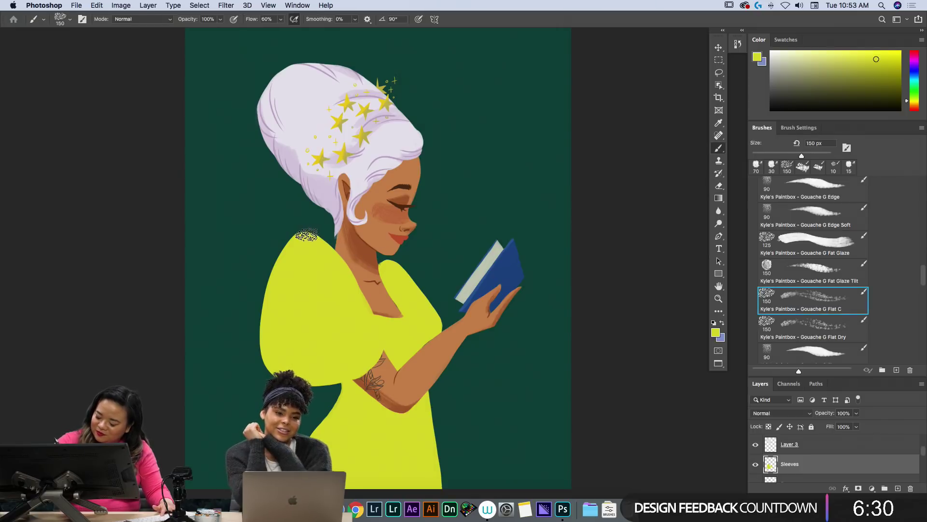
{"action": "left_click_drag", "start_coordinate": [307, 234], "coordinate": [366, 312]}
{"action": "key", "text": "super+z"}
{"action": "key", "text": "i"}
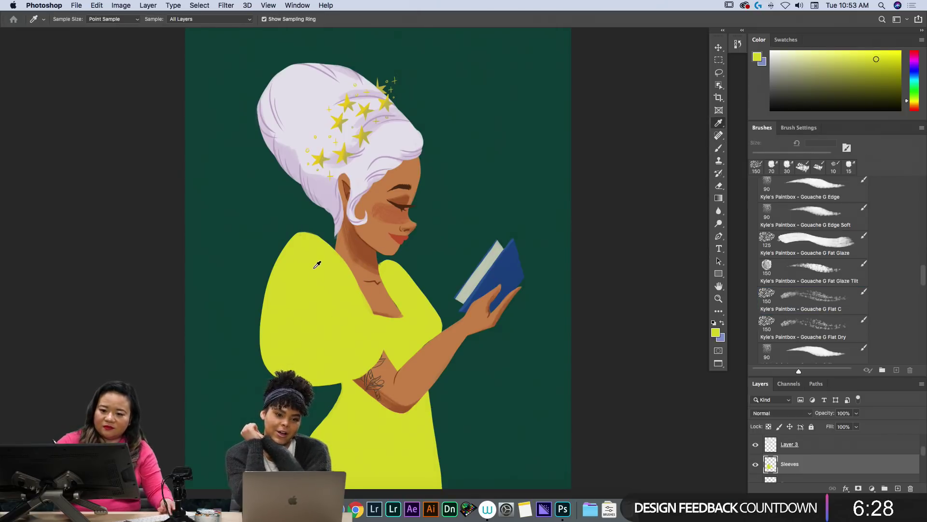
{"action": "left_click", "coordinate": [318, 264]}
{"action": "key", "text": "b"}
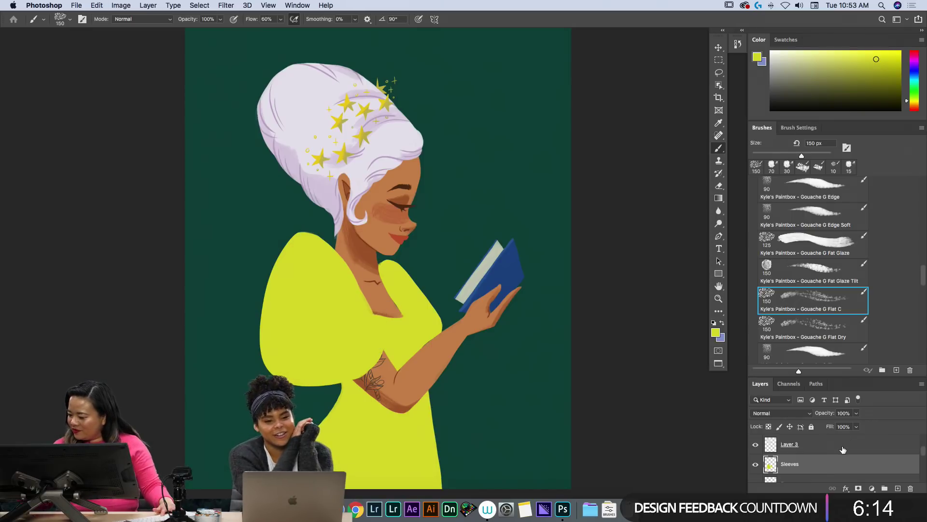
{"action": "left_click", "coordinate": [716, 332]}
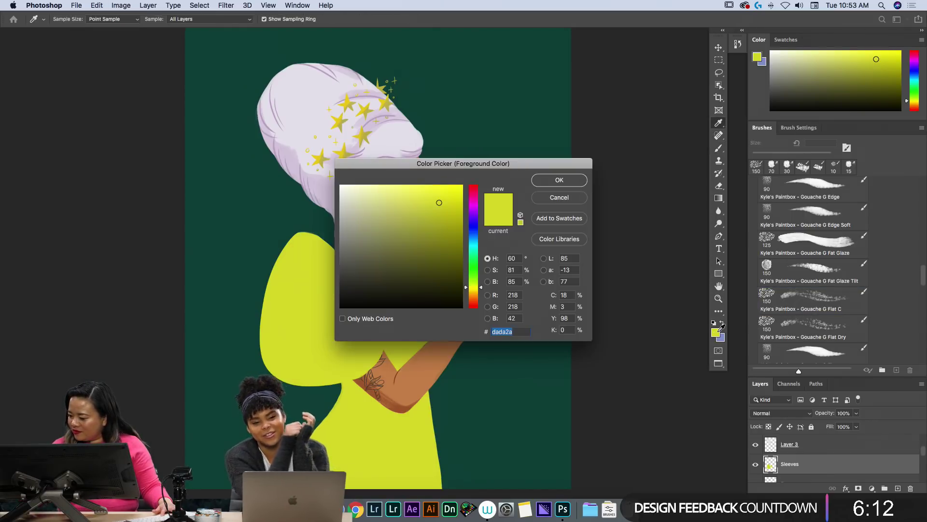
{"action": "left_click", "coordinate": [553, 196]}
{"action": "left_click", "coordinate": [716, 332]}
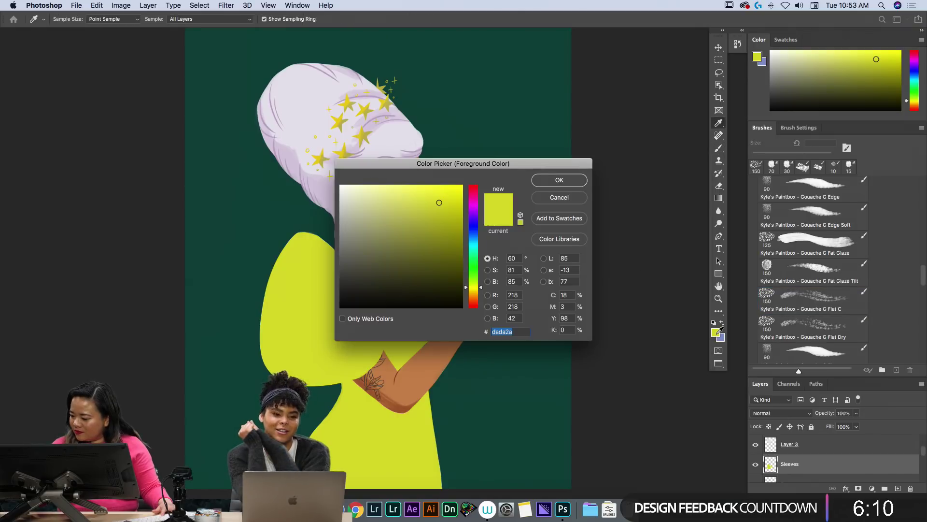
{"action": "left_click", "coordinate": [555, 181]}
{"action": "key", "text": "b"}
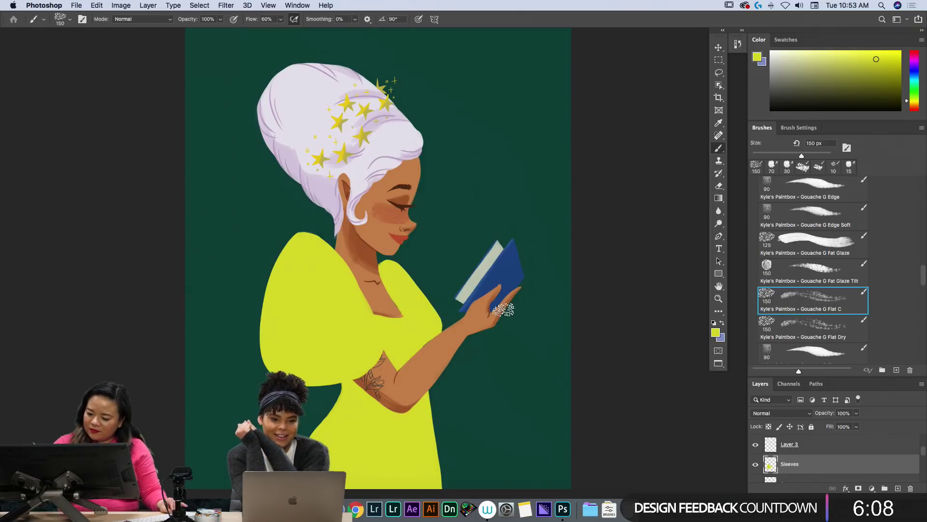
Choose the brush Kyle's Paintbox - Gouache G Fat Glaze Tilt and undo a trial stroke on the background.
{"action": "left_click", "coordinate": [846, 282]}
{"action": "left_click_drag", "start_coordinate": [454, 239], "coordinate": [475, 224]}
{"action": "key", "text": "super+z"}
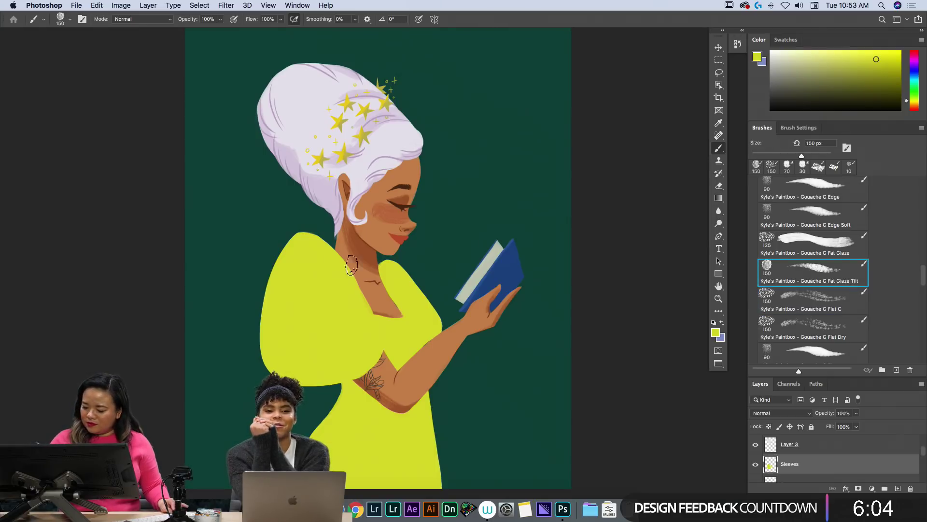
Reshape the near sleeve's upper outer edge with the eraser, enlarged to 100 px.
{"action": "key", "text": "e"}
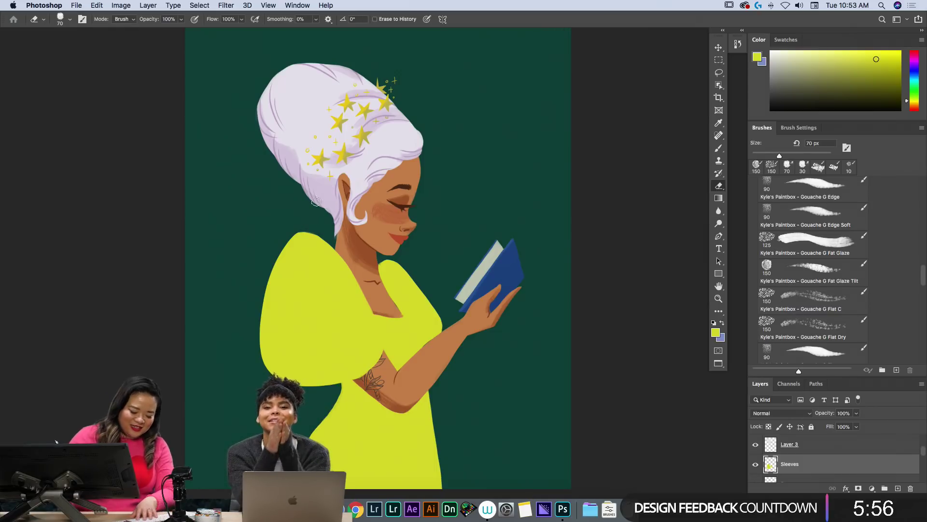
{"action": "mouse_move", "coordinate": [284, 236]}
{"action": "left_mouse_down"}
{"action": "mouse_move", "coordinate": [308, 228]}
{"action": "mouse_move", "coordinate": [268, 249]}
{"action": "left_mouse_up"}
{"action": "key", "text": "super+z"}
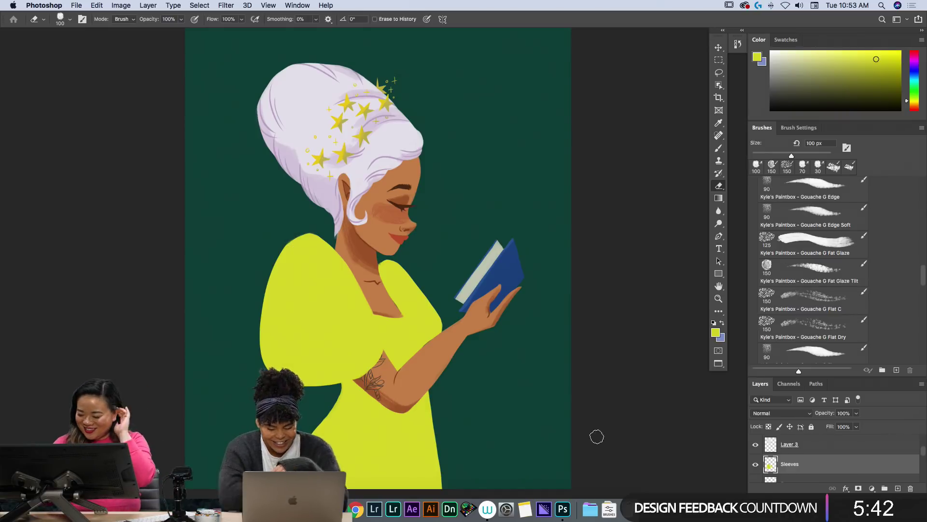
Reduce the Sleeves layer's opacity to 72% and set the brush size to 50 px for close work on the far sleeve.
{"action": "left_click", "coordinate": [856, 413]}
{"action": "left_click_drag", "start_coordinate": [859, 425], "coordinate": [847, 427]}
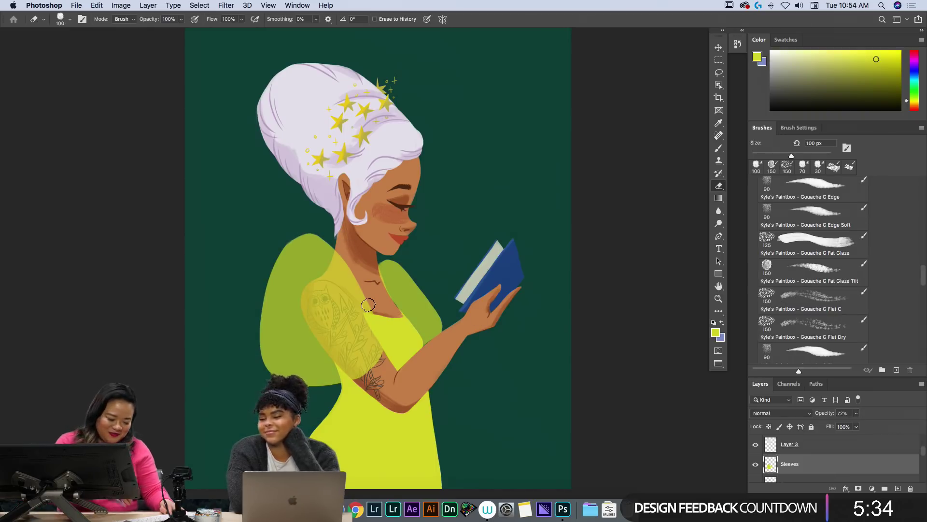
{"action": "key", "text": "super+plus"}
{"action": "key", "text": "super+plus"}
{"action": "key", "text": "space"}
{"action": "left_click_drag", "start_coordinate": [380, 322], "coordinate": [434, 245]}
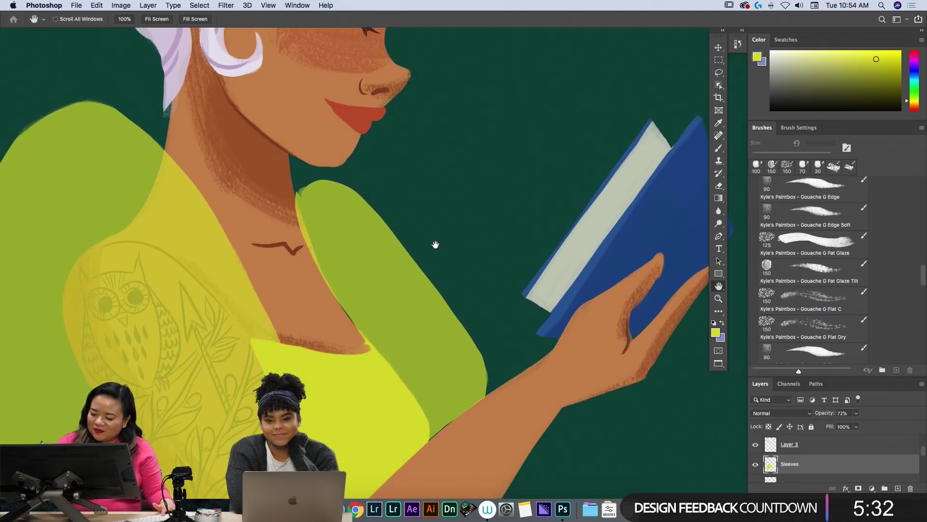
{"action": "key", "text": "bracketleft"}
{"action": "key", "text": "bracketleft"}
{"action": "key", "text": "bracketleft"}
{"action": "key", "text": "bracketleft"}
{"action": "key", "text": "bracketleft"}
{"action": "key", "text": "bracketleft"}
{"action": "key", "text": "bracketleft"}
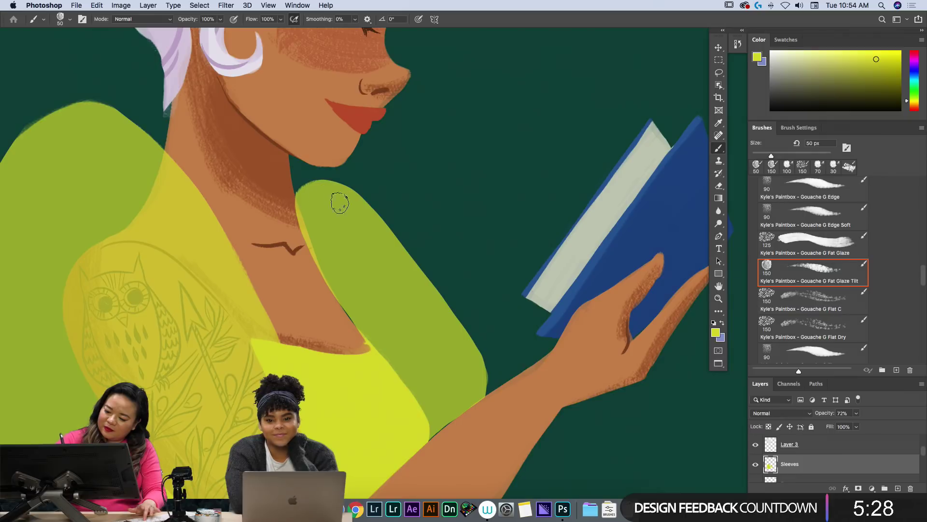
Clean up the far sleeve's inner edge along the neck and chest with a 25 px eraser.
{"action": "key", "text": "e"}
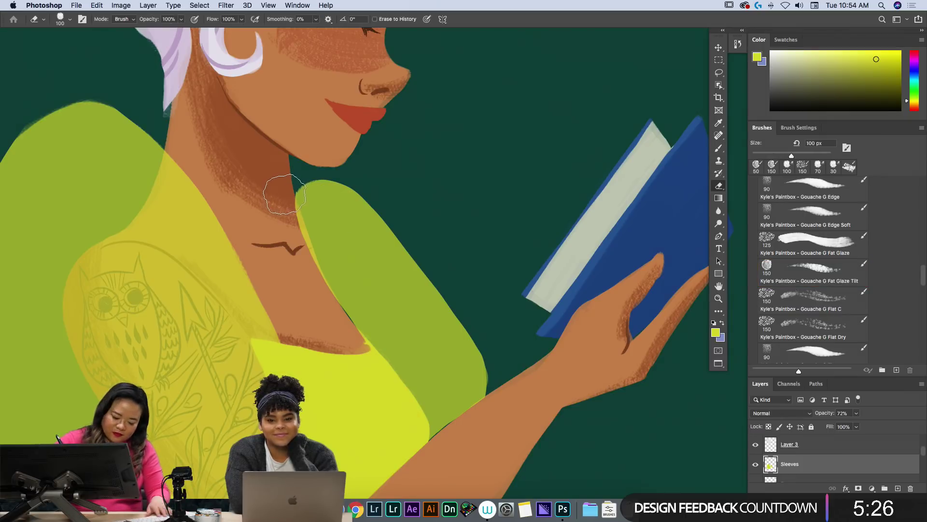
{"action": "key", "text": "bracketright"}
{"action": "key", "text": "bracketright"}
{"action": "key", "text": "bracketright"}
{"action": "key", "text": "bracketright"}
{"action": "key", "text": "bracketleft"}
{"action": "key", "text": "bracketleft"}
{"action": "key", "text": "bracketleft"}
{"action": "key", "text": "bracketleft"}
{"action": "key", "text": "bracketleft"}
{"action": "key", "text": "bracketleft"}
{"action": "key", "text": "bracketleft"}
{"action": "key", "text": "bracketleft"}
{"action": "key", "text": "bracketleft"}
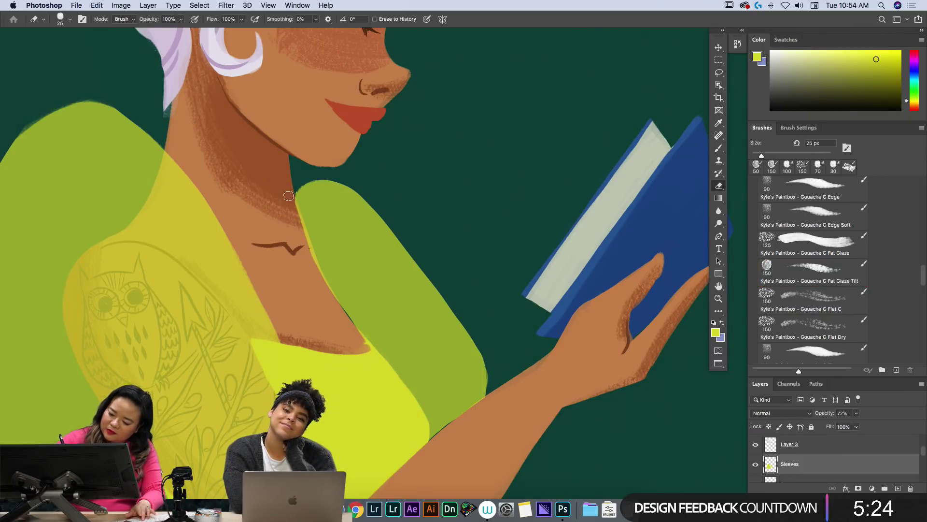
{"action": "left_click_drag", "start_coordinate": [297, 195], "coordinate": [354, 342]}
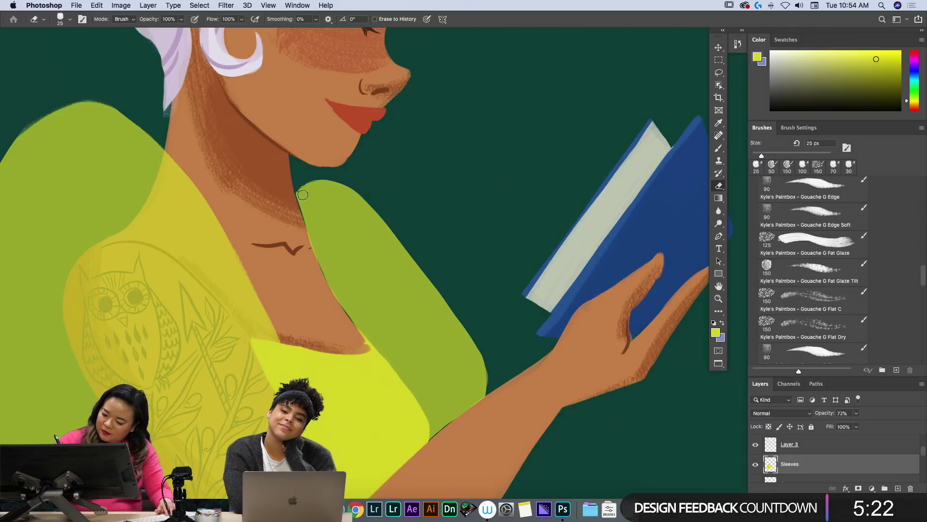
{"action": "key", "text": "b"}
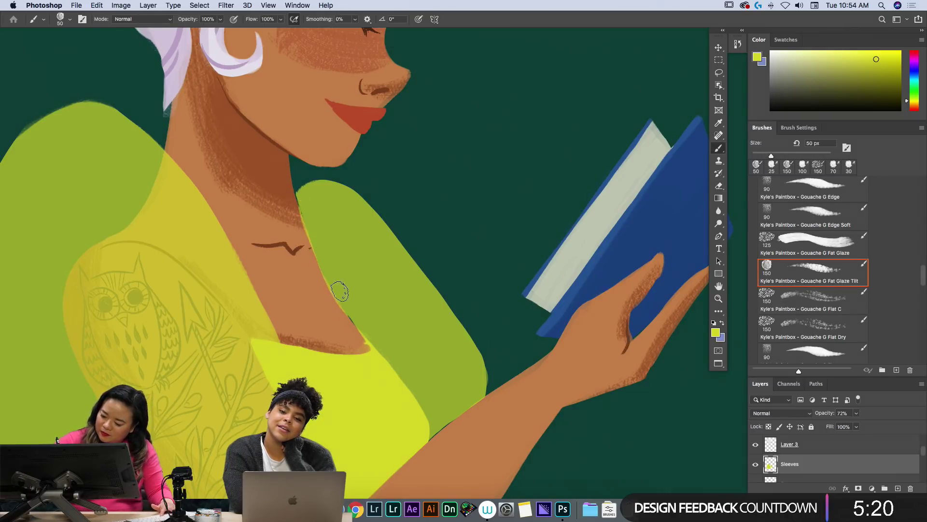
Add a new layer directly above Sleeves and clip it to the Sleeves layer.
{"action": "key", "text": "space"}
{"action": "left_click_drag", "start_coordinate": [385, 382], "coordinate": [453, 352]}
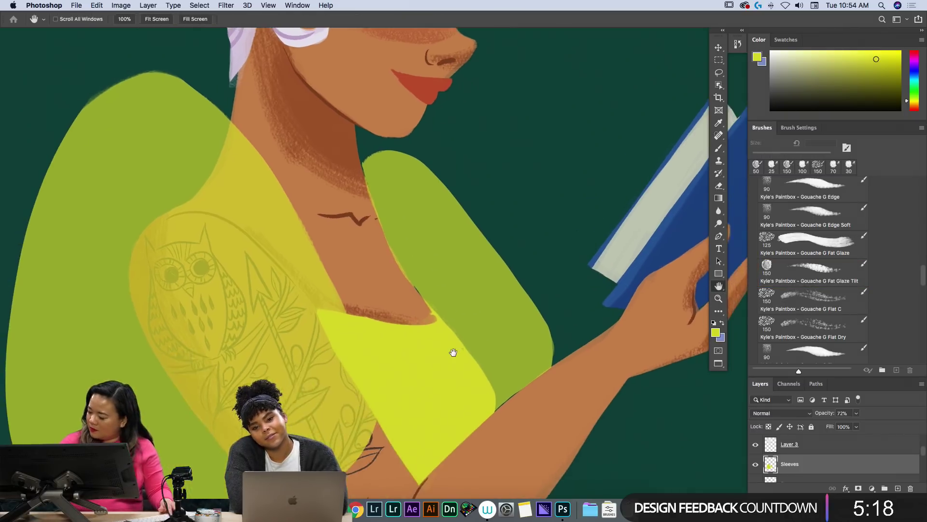
{"action": "left_click", "coordinate": [898, 488]}
{"action": "left_click", "coordinate": [921, 383]}
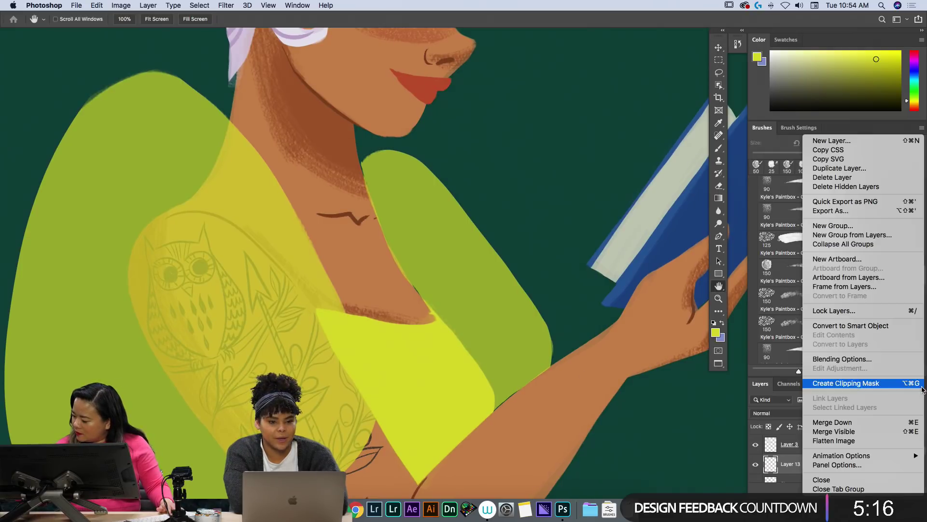
{"action": "left_click", "coordinate": [864, 383]}
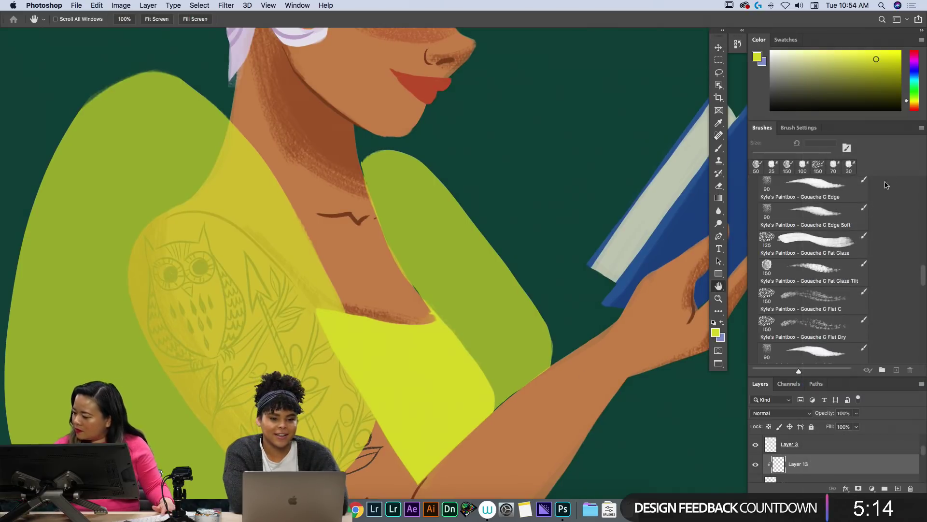
Choose Kyle's Inkbox - Mr. Natural Brush at 31 px and set the layer clipped to Sleeves to Multiply.
{"action": "scroll", "coordinate": [922, 184], "scroll_direction": "up", "scroll_amount": 5}
{"action": "scroll", "coordinate": [924, 186], "scroll_direction": "up", "scroll_amount": 5}
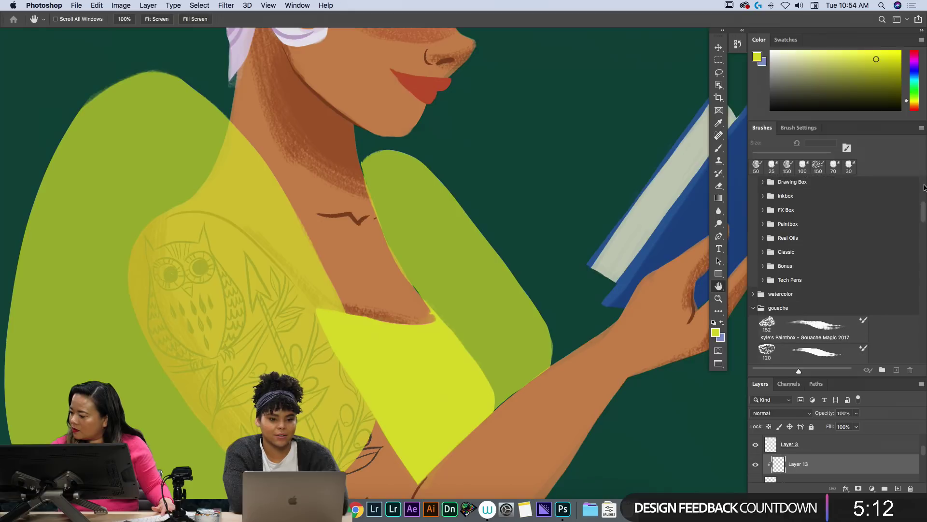
{"action": "scroll", "coordinate": [924, 189], "scroll_direction": "up", "scroll_amount": 5}
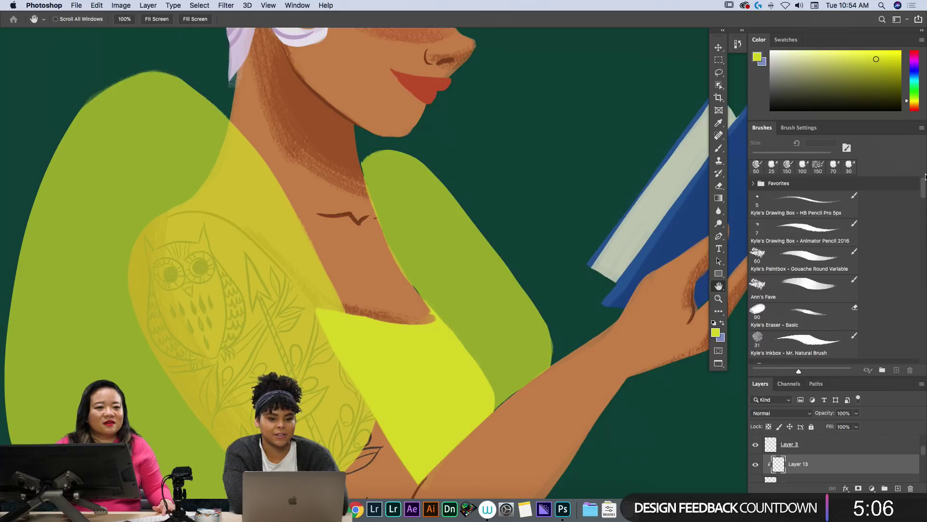
{"action": "key", "text": "b"}
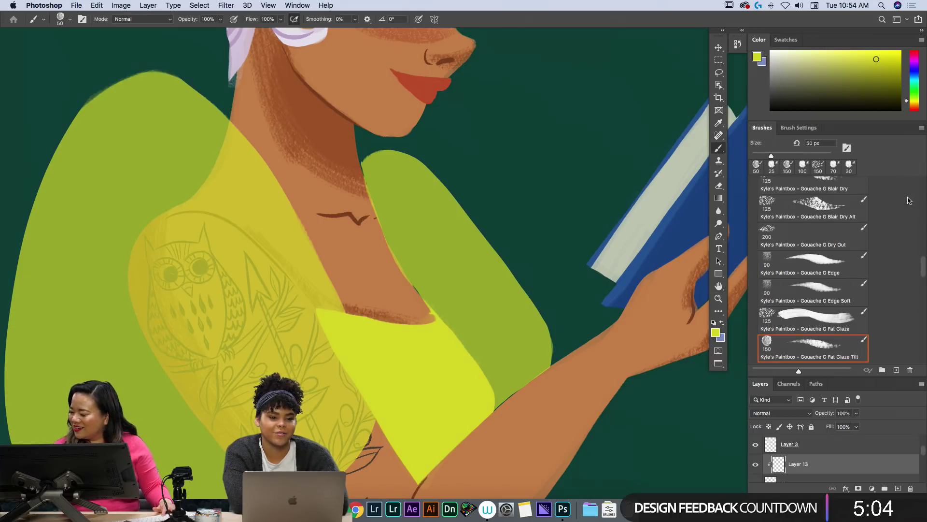
{"action": "scroll", "coordinate": [921, 271], "scroll_direction": "up", "scroll_amount": 5}
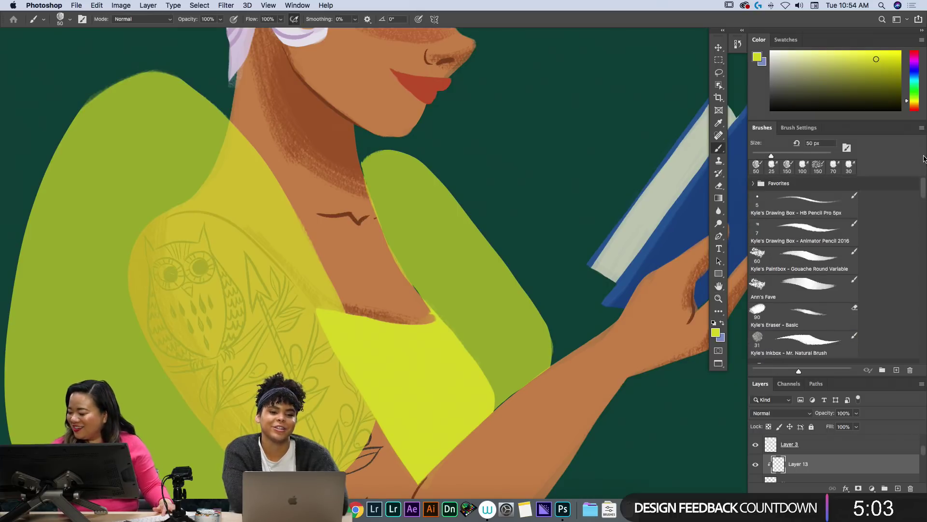
{"action": "left_click", "coordinate": [827, 339]}
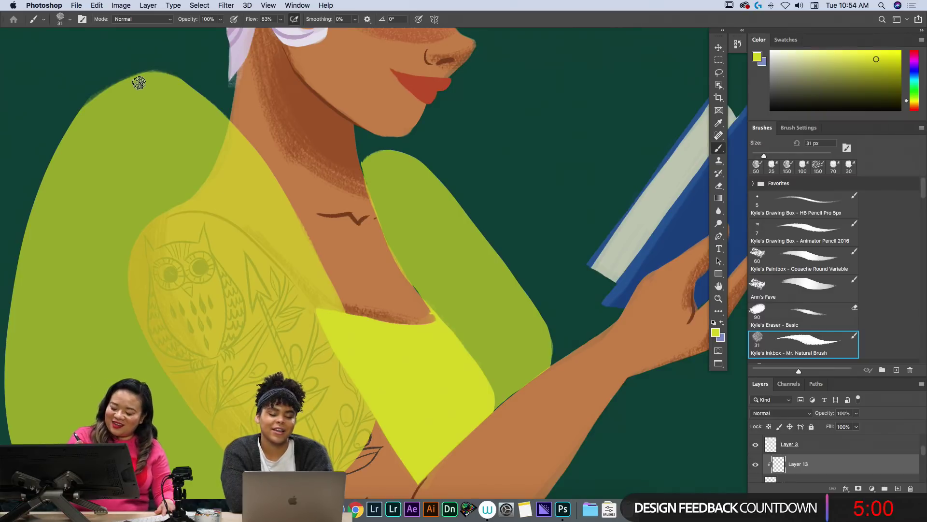
{"action": "left_click", "coordinate": [782, 413]}
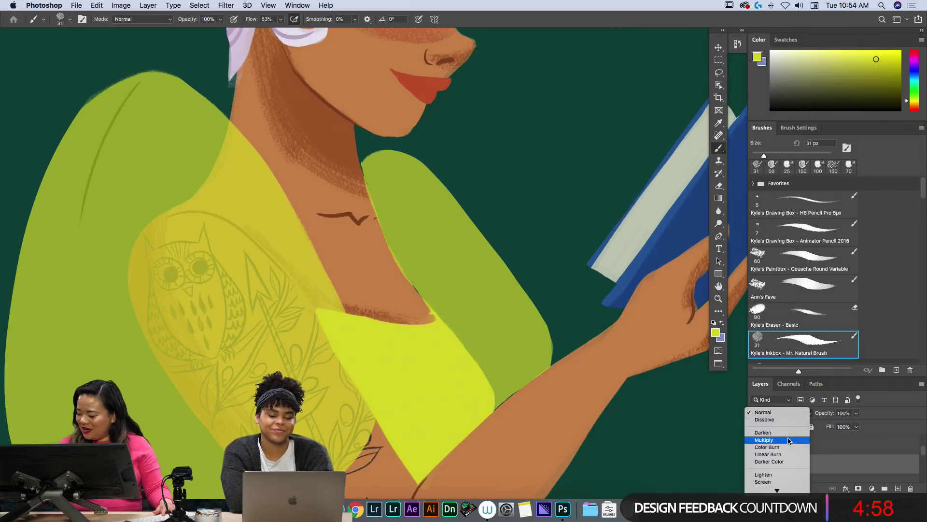
{"action": "left_click", "coordinate": [788, 440]}
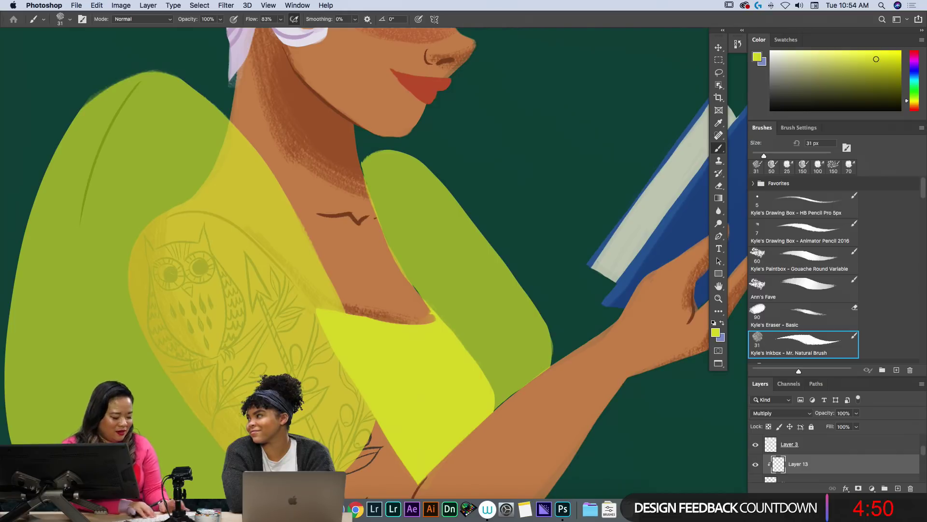
Draw thin fold lines fanning down from the shoulder gathers of both puffed sleeves.
{"action": "mouse_move", "coordinate": [147, 83]}
{"action": "left_mouse_down"}
{"action": "mouse_move", "coordinate": [144, 244]}
{"action": "mouse_move", "coordinate": [228, 218]}
{"action": "left_mouse_up"}
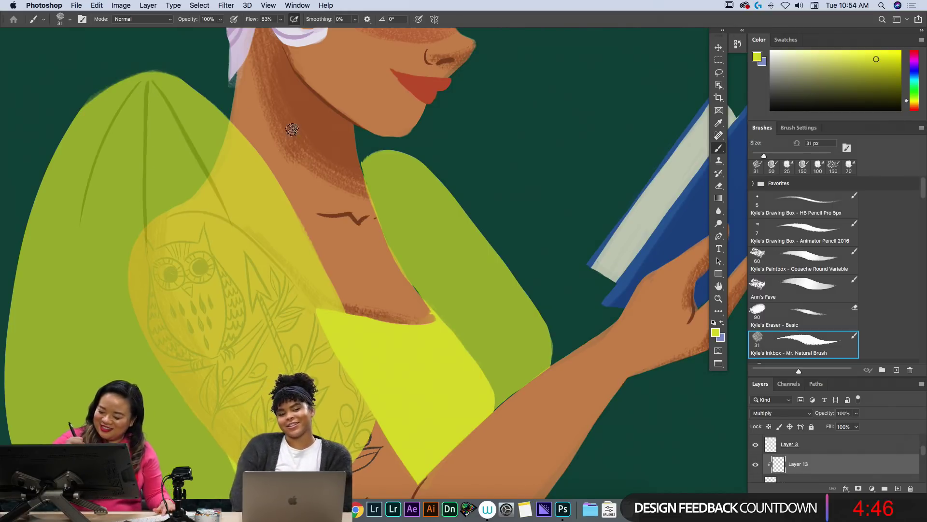
{"action": "left_click_drag", "start_coordinate": [384, 168], "coordinate": [437, 256]}
{"action": "left_click_drag", "start_coordinate": [374, 168], "coordinate": [410, 254]}
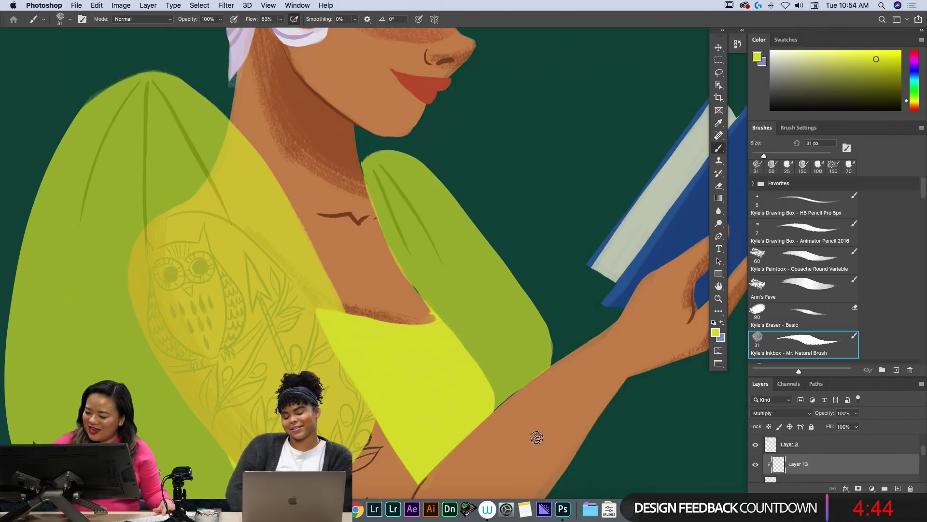
Draw curved fold lines rising from the lower gathers of the near and far sleeves.
{"action": "scroll", "coordinate": [379, 387], "scroll_direction": "down", "scroll_amount": 6}
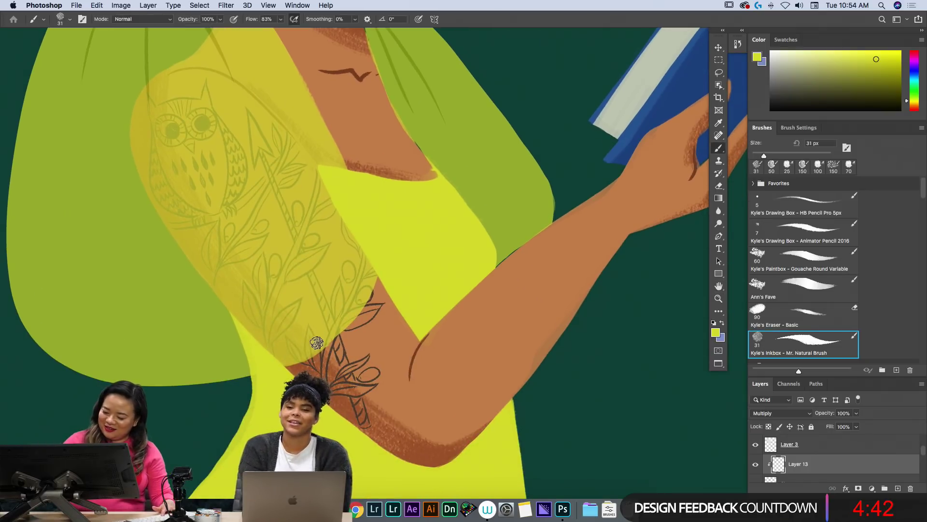
{"action": "left_click_drag", "start_coordinate": [244, 333], "coordinate": [182, 273]}
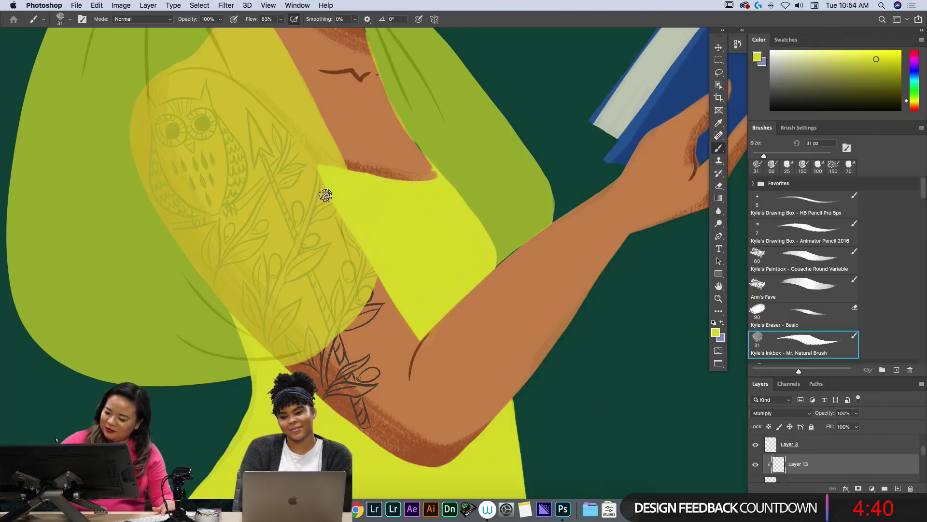
{"action": "left_click_drag", "start_coordinate": [365, 288], "coordinate": [336, 170]}
{"action": "left_click_drag", "start_coordinate": [234, 371], "coordinate": [66, 285]}
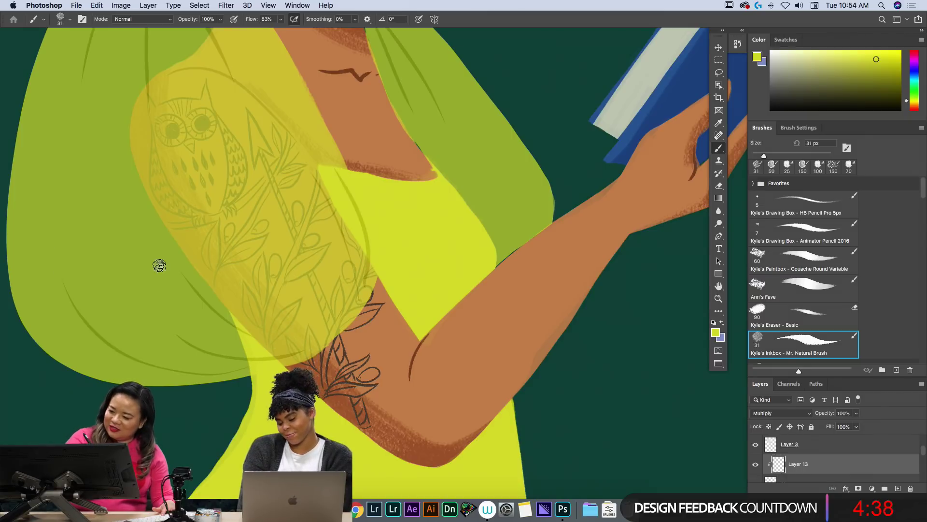
{"action": "left_click_drag", "start_coordinate": [499, 261], "coordinate": [493, 169]}
{"action": "left_click_drag", "start_coordinate": [516, 237], "coordinate": [522, 194]}
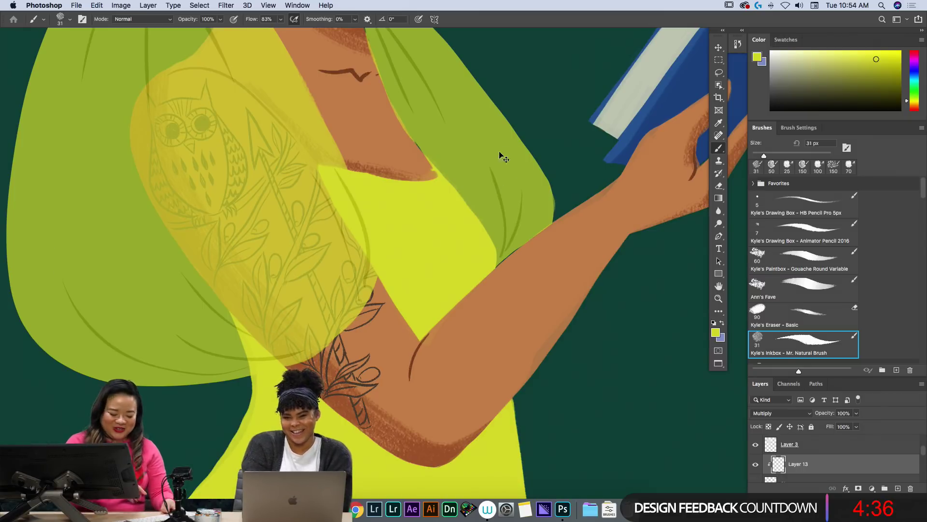
Add a new layer directly above Bodysuit and clip it to the Bodysuit layer.
{"action": "scroll", "coordinate": [505, 157], "scroll_direction": "down", "scroll_amount": 5}
{"action": "scroll", "coordinate": [506, 158], "scroll_direction": "up", "scroll_amount": 2}
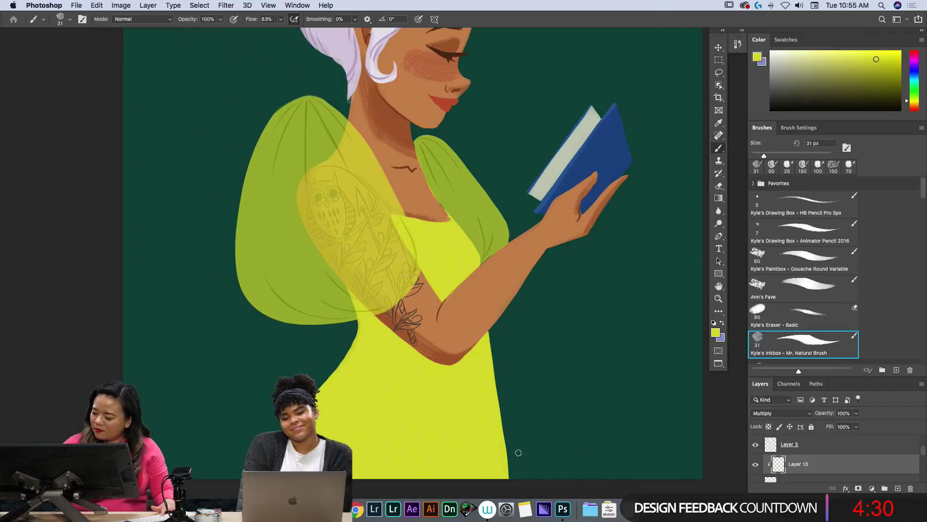
{"action": "key", "text": "space"}
{"action": "mouse_move", "coordinate": [578, 346]}
{"action": "left_mouse_down"}
{"action": "mouse_move", "coordinate": [611, 338]}
{"action": "mouse_move", "coordinate": [613, 436]}
{"action": "mouse_move", "coordinate": [789, 388]}
{"action": "left_mouse_up"}
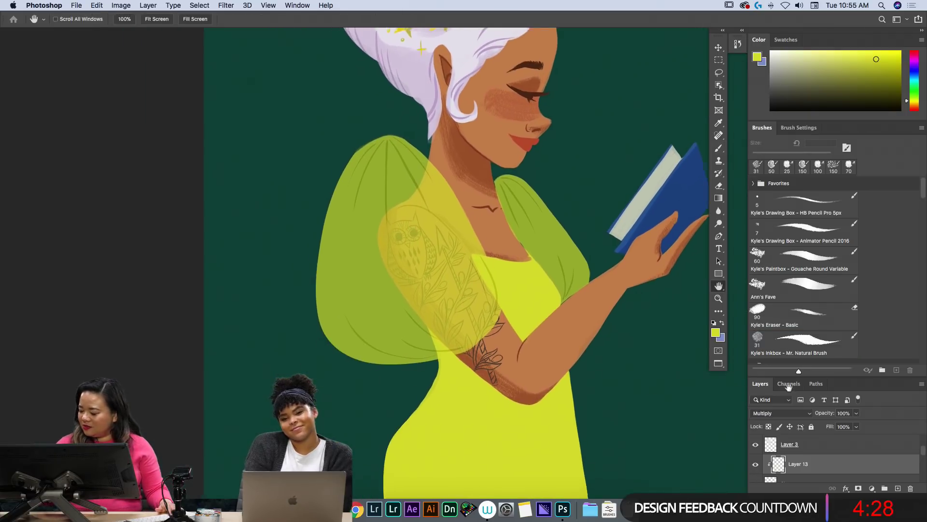
{"action": "left_click_drag", "start_coordinate": [923, 452], "coordinate": [922, 467]}
{"action": "scroll", "coordinate": [917, 477], "scroll_direction": "down", "scroll_amount": 1}
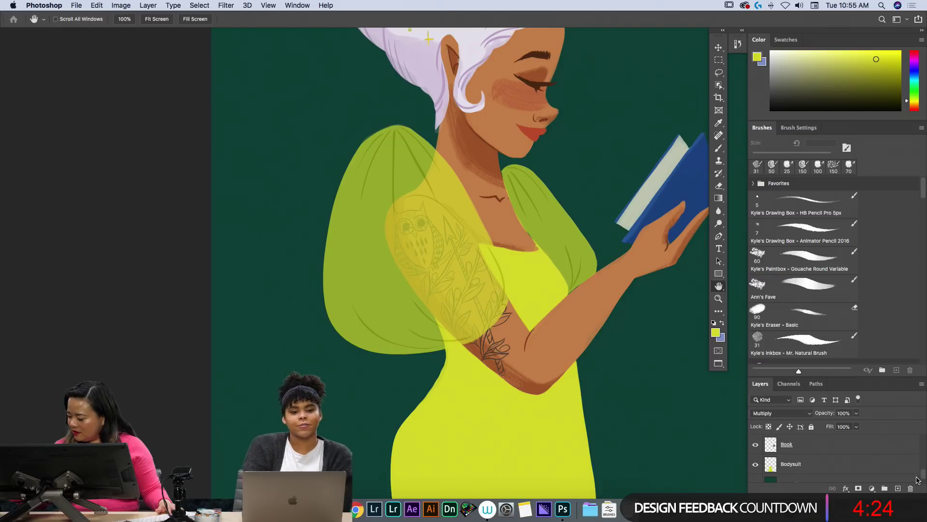
{"action": "left_click", "coordinate": [898, 489]}
{"action": "left_click", "coordinate": [922, 384]}
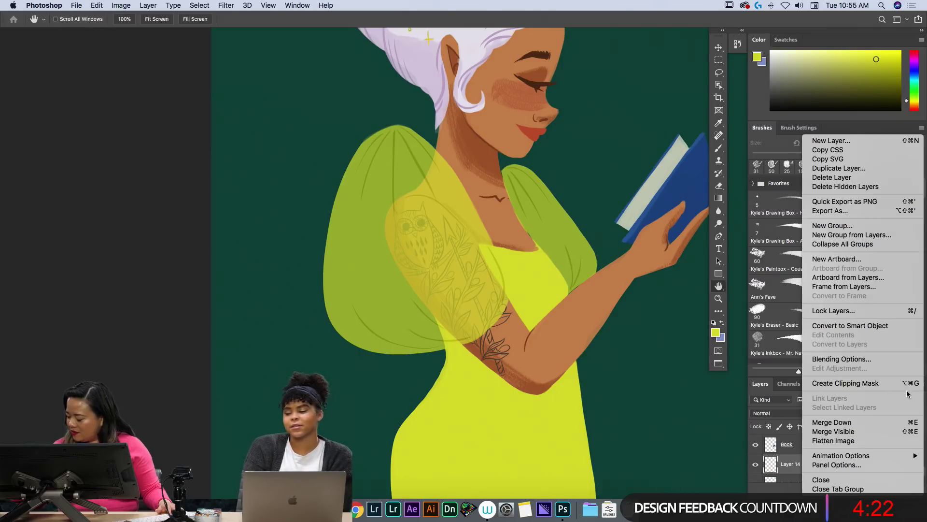
{"action": "left_click", "coordinate": [878, 384]}
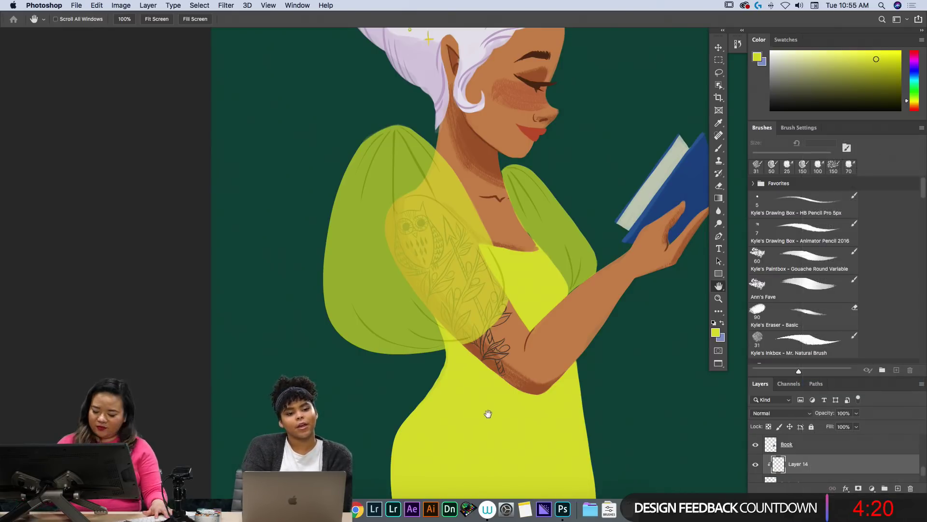
Set the layer clipped to Bodysuit to Multiply at 46% opacity.
{"action": "key", "text": "b"}
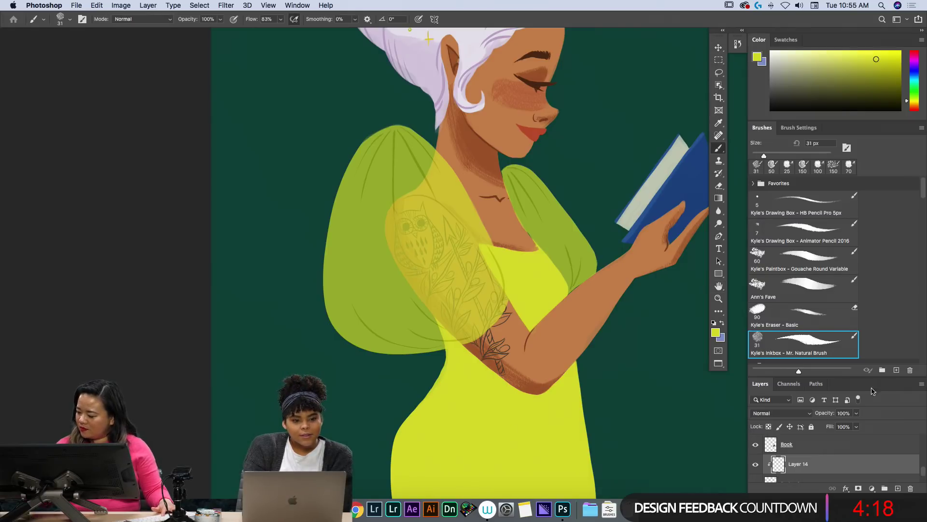
{"action": "left_click", "coordinate": [828, 293]}
{"action": "left_click", "coordinate": [800, 413]}
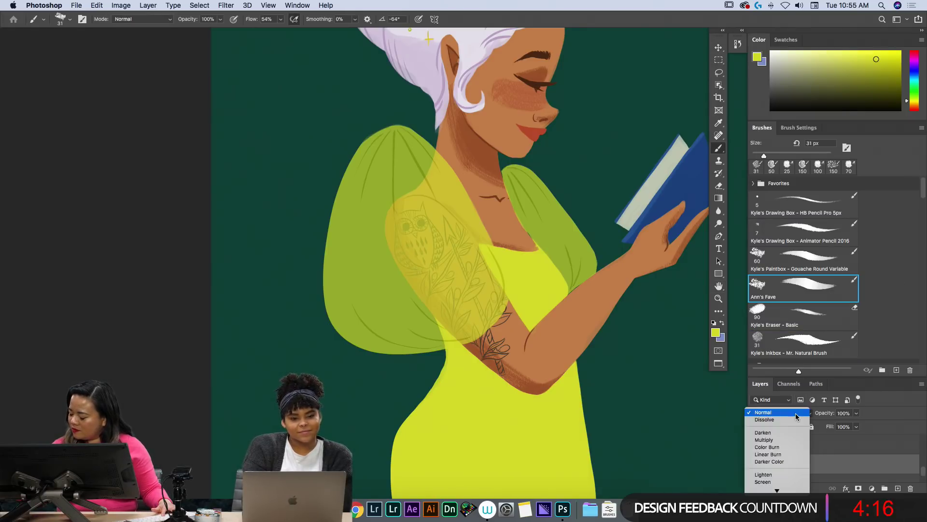
{"action": "left_click", "coordinate": [764, 440]}
{"action": "left_click_drag", "start_coordinate": [857, 413], "coordinate": [835, 420]}
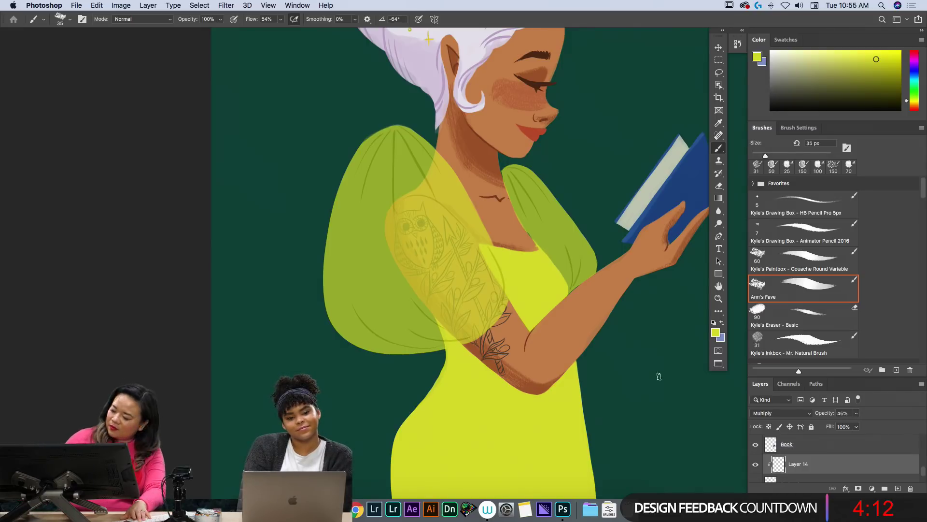
Shade along the dress's back edge with Kyle's Paintbox - Gouache Round Variable, enlarged to 200 px.
{"action": "left_click", "coordinate": [815, 260]}
{"action": "key", "text": "bracketright"}
{"action": "key", "text": "bracketright"}
{"action": "key", "text": "bracketright"}
{"action": "key", "text": "bracketright"}
{"action": "key", "text": "bracketright"}
{"action": "key", "text": "bracketright"}
{"action": "key", "text": "bracketright"}
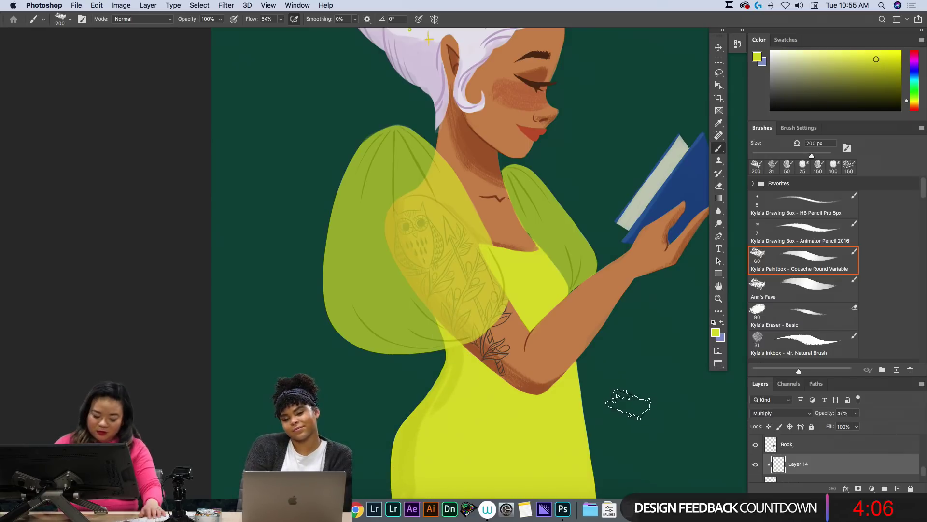
Widen and even out the shading down the back of the skirt and add a shadow beneath the elbow.
{"action": "key", "text": "space"}
{"action": "mouse_move", "coordinate": [629, 406]}
{"action": "left_mouse_down"}
{"action": "mouse_move", "coordinate": [611, 260]}
{"action": "mouse_move", "coordinate": [611, 331]}
{"action": "left_mouse_up"}
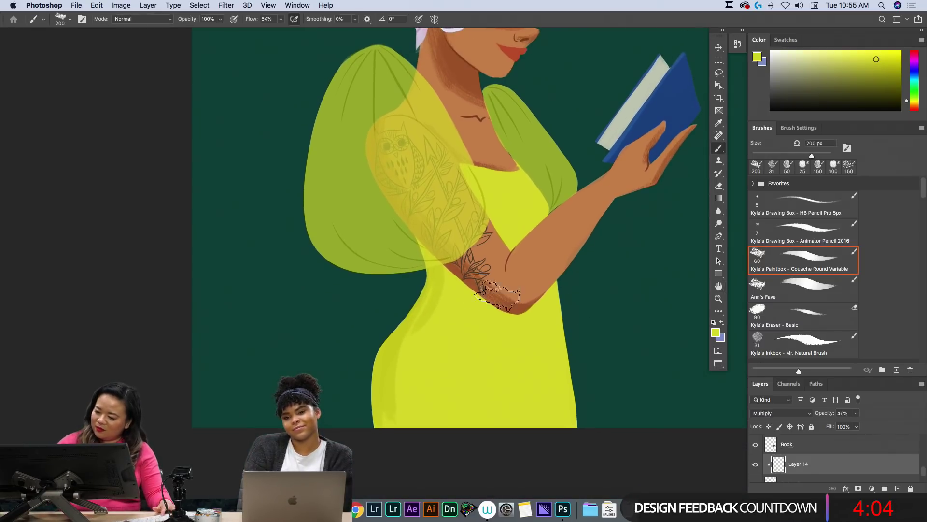
{"action": "left_click_drag", "start_coordinate": [428, 291], "coordinate": [393, 419]}
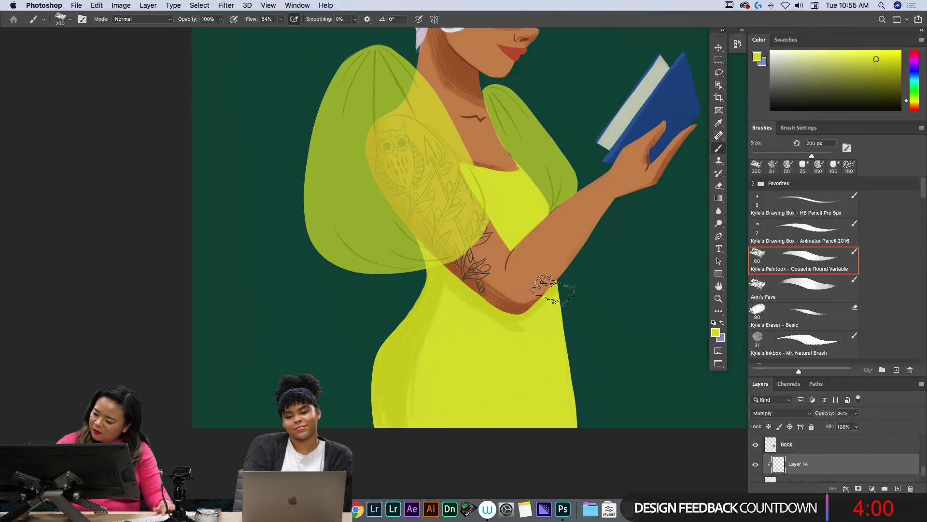
{"action": "key", "text": "e"}
{"action": "key", "text": "b"}
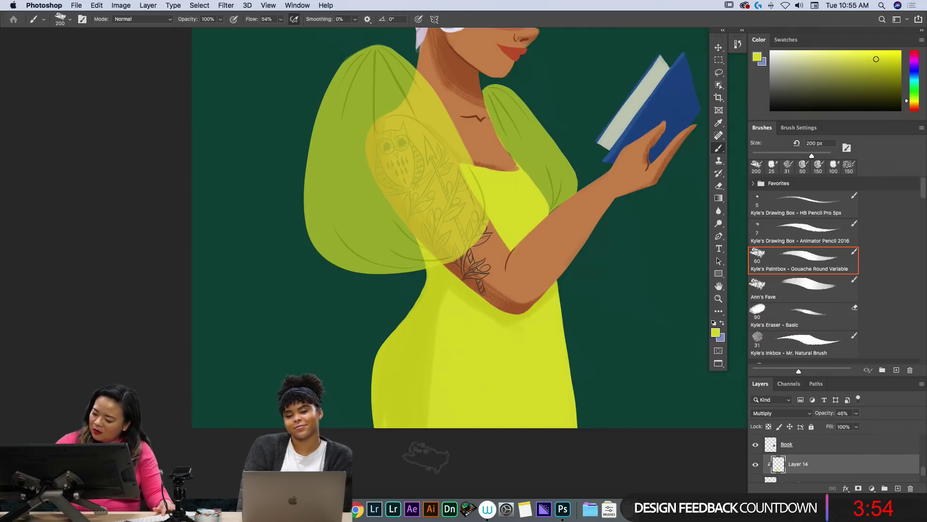
{"action": "key", "text": "h"}
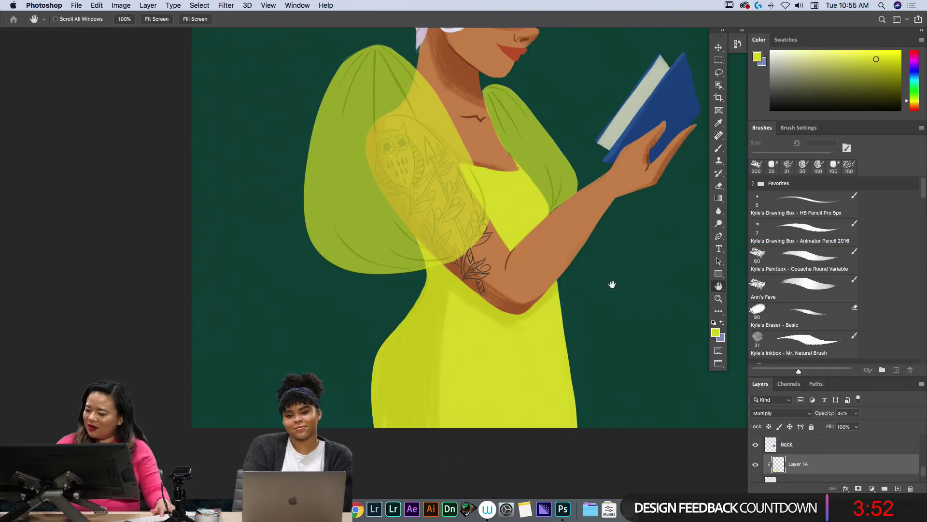
{"action": "mouse_move", "coordinate": [611, 284]}
{"action": "left_mouse_down"}
{"action": "mouse_move", "coordinate": [596, 338]}
{"action": "mouse_move", "coordinate": [576, 299]}
{"action": "mouse_move", "coordinate": [574, 251]}
{"action": "left_mouse_up"}
{"action": "key", "text": "b"}
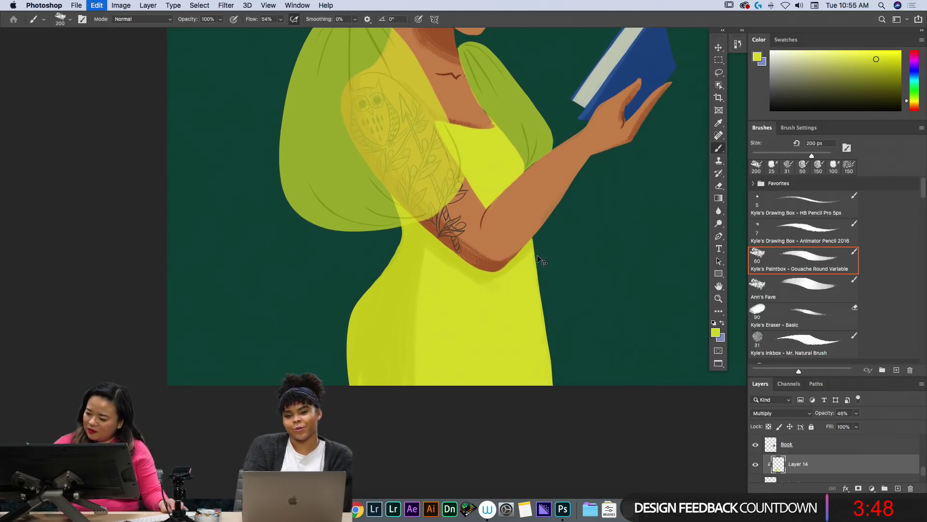
Adjust the Book layer's Hue/Saturation to hue -7 and lightness +19.
{"action": "key", "text": "space"}
{"action": "mouse_move", "coordinate": [586, 235]}
{"action": "left_mouse_down"}
{"action": "mouse_move", "coordinate": [614, 370]}
{"action": "mouse_move", "coordinate": [631, 401]}
{"action": "left_mouse_up"}
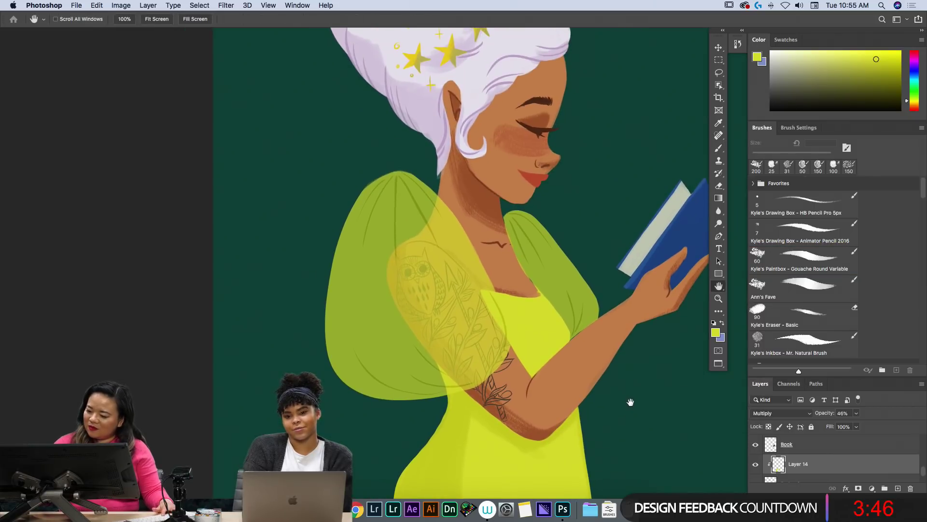
{"action": "key", "text": "space"}
{"action": "left_click_drag", "start_coordinate": [607, 205], "coordinate": [599, 183]}
{"action": "key", "text": "super+minus"}
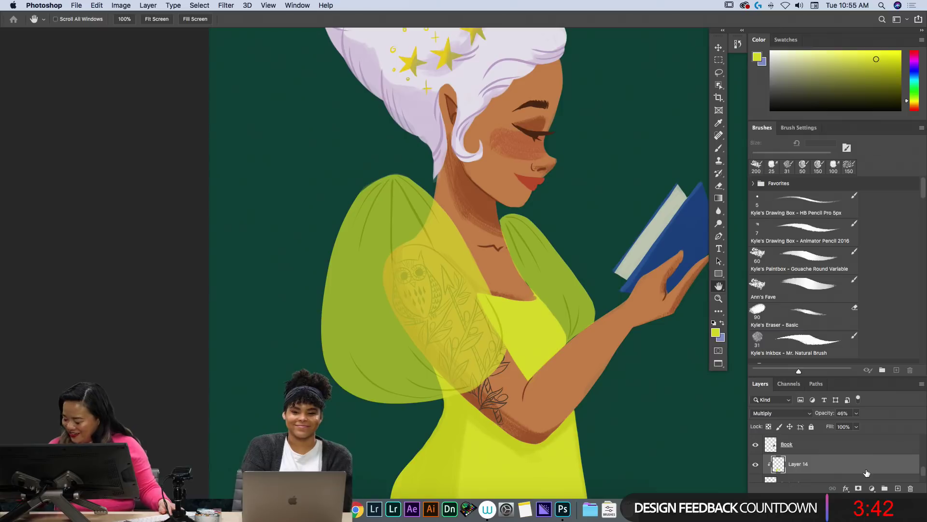
{"action": "key", "text": "super+0"}
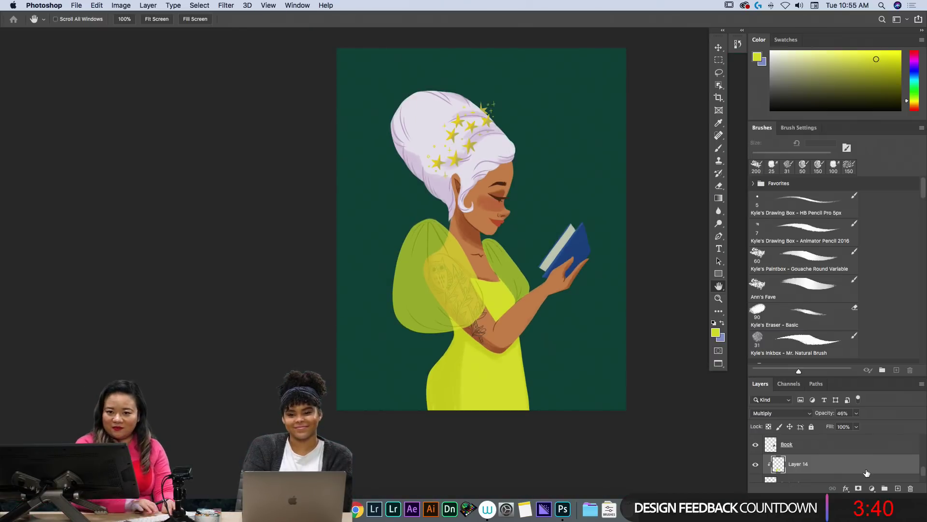
{"action": "scroll", "coordinate": [908, 461], "scroll_direction": "up", "scroll_amount": 2}
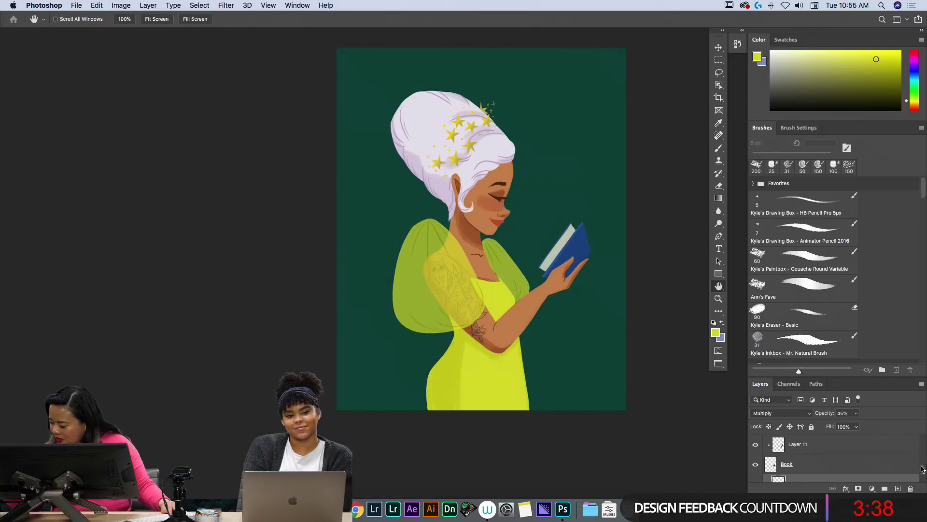
{"action": "left_click", "coordinate": [889, 465]}
{"action": "key", "text": "super+u"}
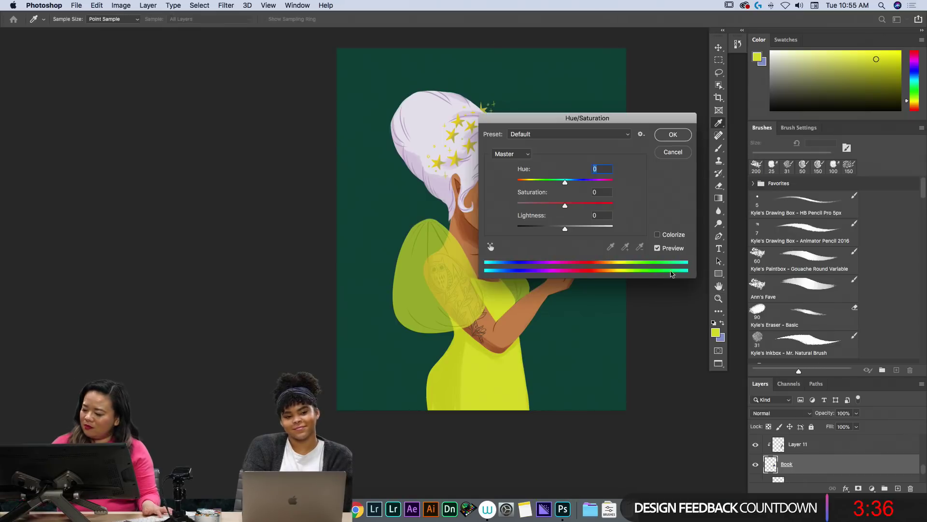
{"action": "left_click_drag", "start_coordinate": [620, 115], "coordinate": [807, 88]}
{"action": "left_click_drag", "start_coordinate": [750, 198], "coordinate": [759, 199]}
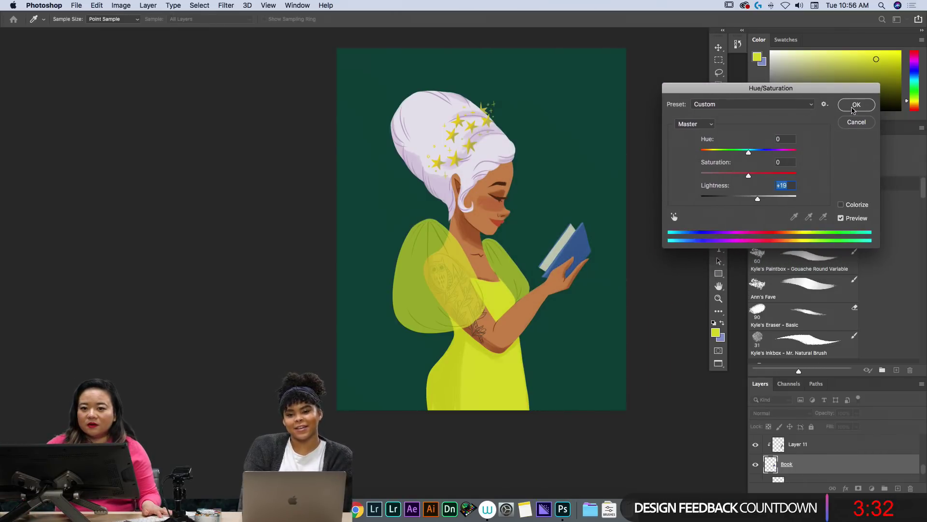
{"action": "left_click_drag", "start_coordinate": [749, 153], "coordinate": [747, 153]}
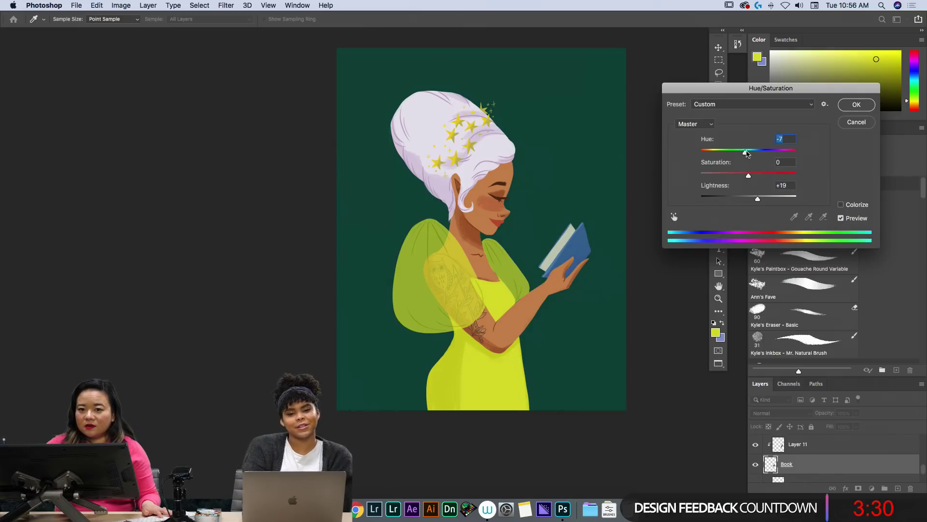
{"action": "left_click", "coordinate": [853, 103]}
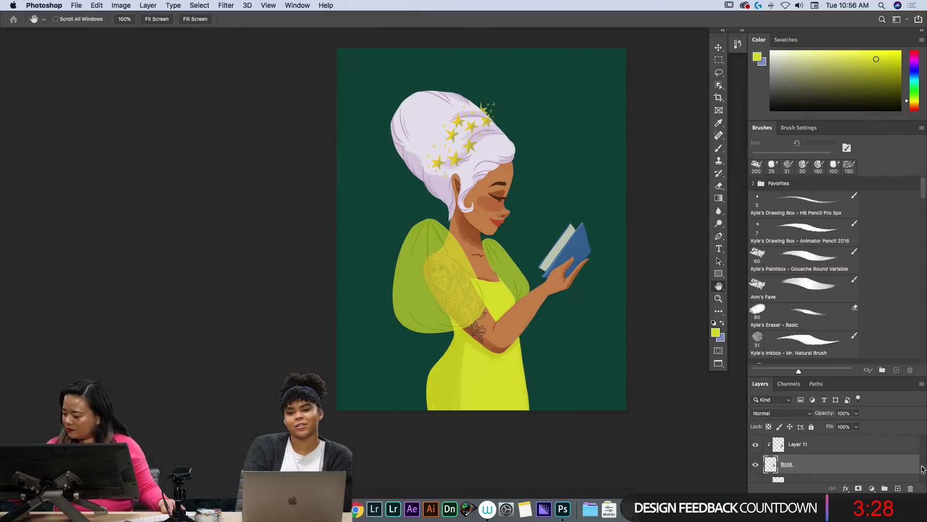
Add a new layer beneath Bodysuit and lasso a scalloped, feathered wing shape behind the figure's back and puffed sleeve.
{"action": "scroll", "coordinate": [924, 476], "scroll_direction": "down", "scroll_amount": 2}
{"action": "left_click", "coordinate": [898, 488]}
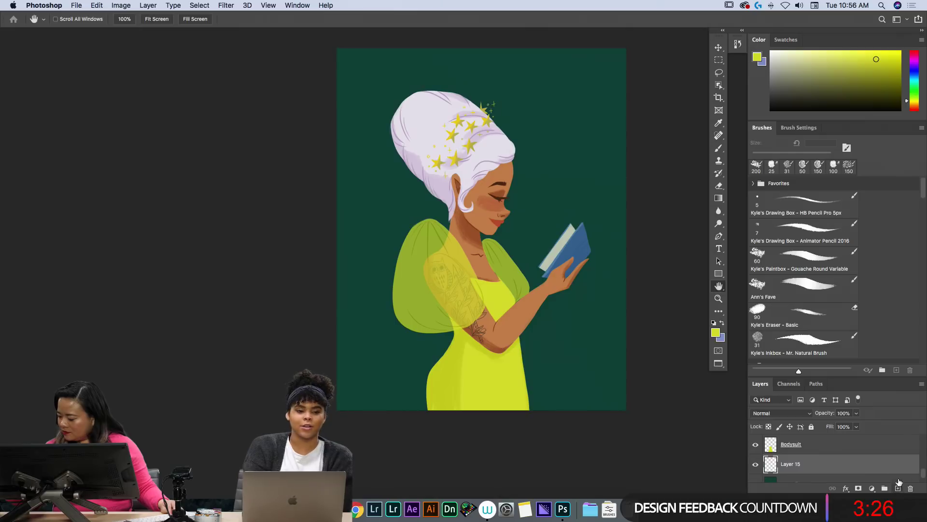
{"action": "left_click", "coordinate": [719, 73]}
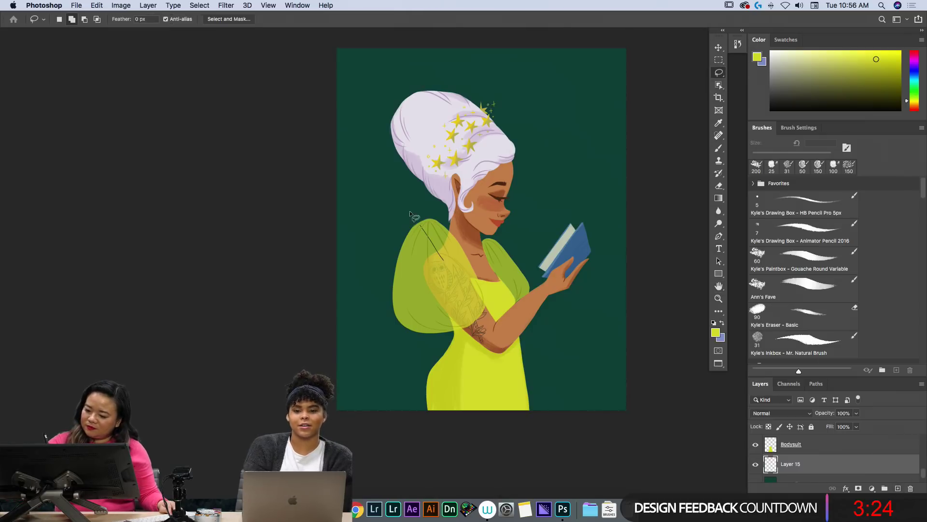
{"action": "mouse_move", "coordinate": [367, 181]}
{"action": "left_mouse_down"}
{"action": "mouse_move", "coordinate": [369, 209]}
{"action": "mouse_move", "coordinate": [384, 224]}
{"action": "left_mouse_up"}
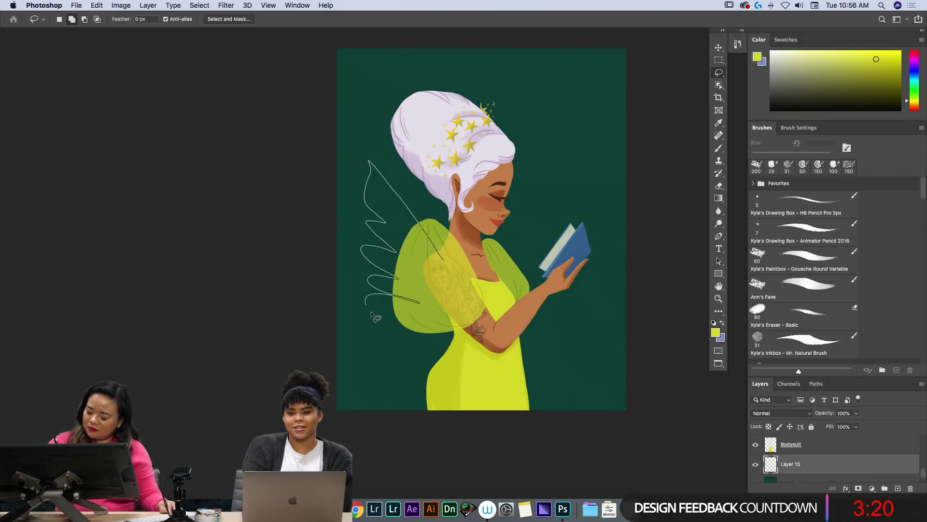
{"action": "key", "text": "super+d"}
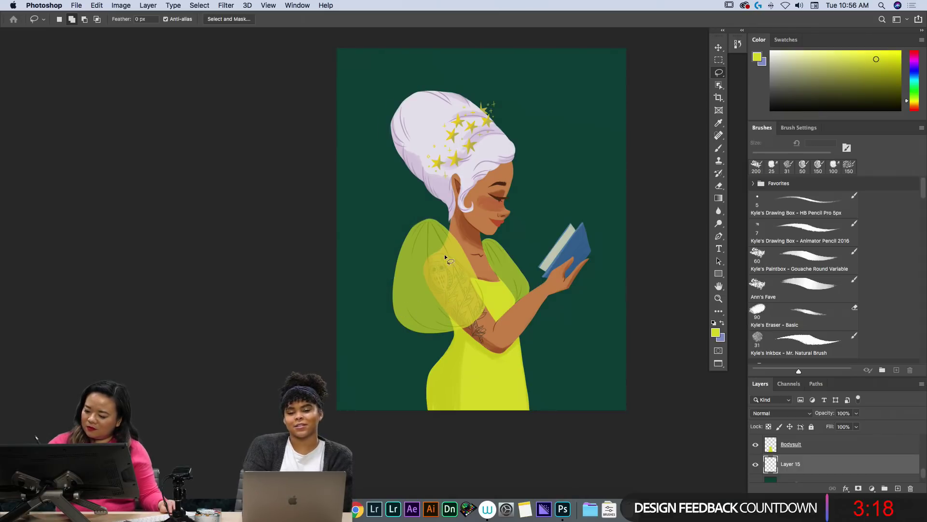
{"action": "left_click_drag", "start_coordinate": [373, 188], "coordinate": [374, 215]}
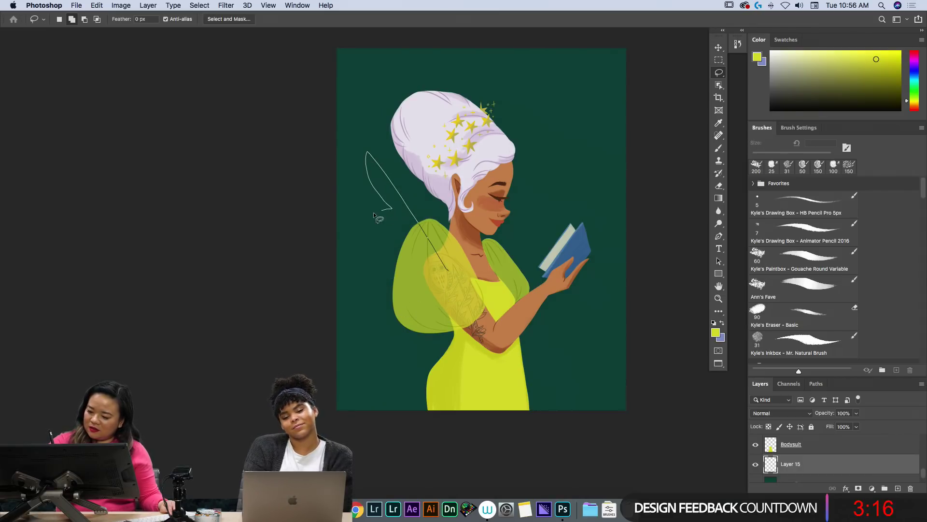
{"action": "mouse_move", "coordinate": [410, 274]}
{"action": "left_mouse_down"}
{"action": "mouse_move", "coordinate": [389, 302]}
{"action": "mouse_move", "coordinate": [413, 306]}
{"action": "mouse_move", "coordinate": [408, 331]}
{"action": "left_mouse_up"}
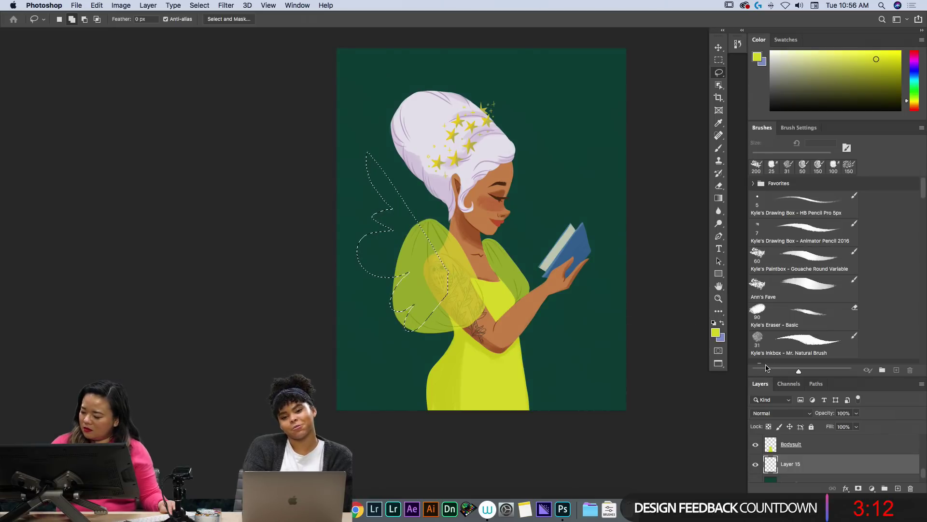
Set the foreground colour to white (#ffffff) and fill the wing selection with it.
{"action": "left_click", "coordinate": [717, 332]}
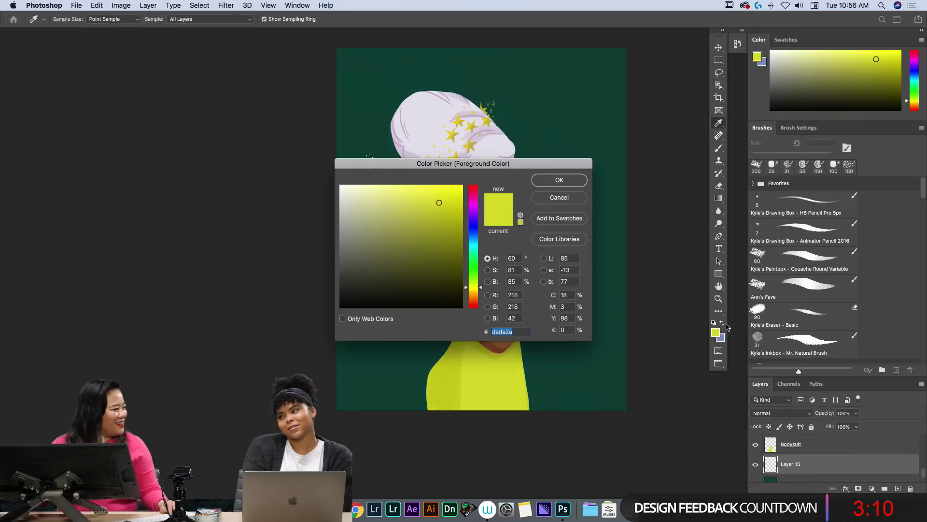
{"action": "left_click", "coordinate": [341, 185]}
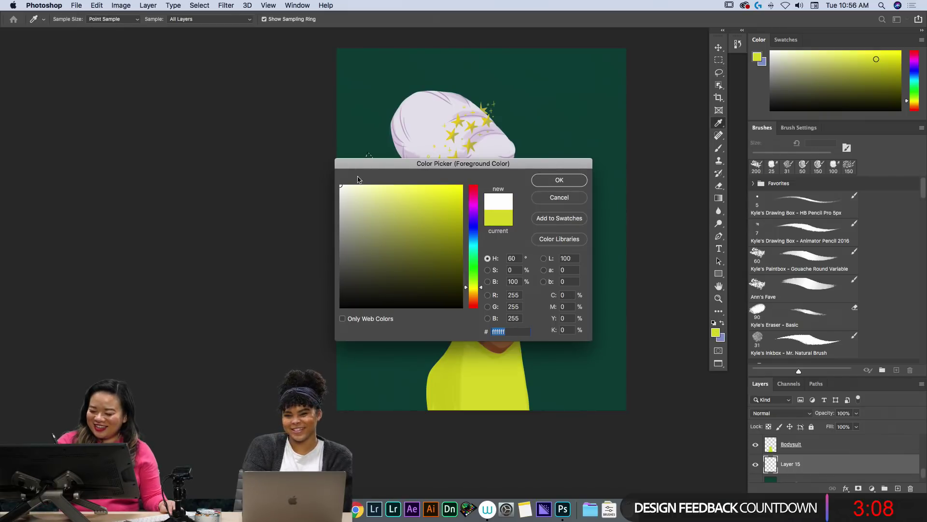
{"action": "left_click", "coordinate": [555, 179]}
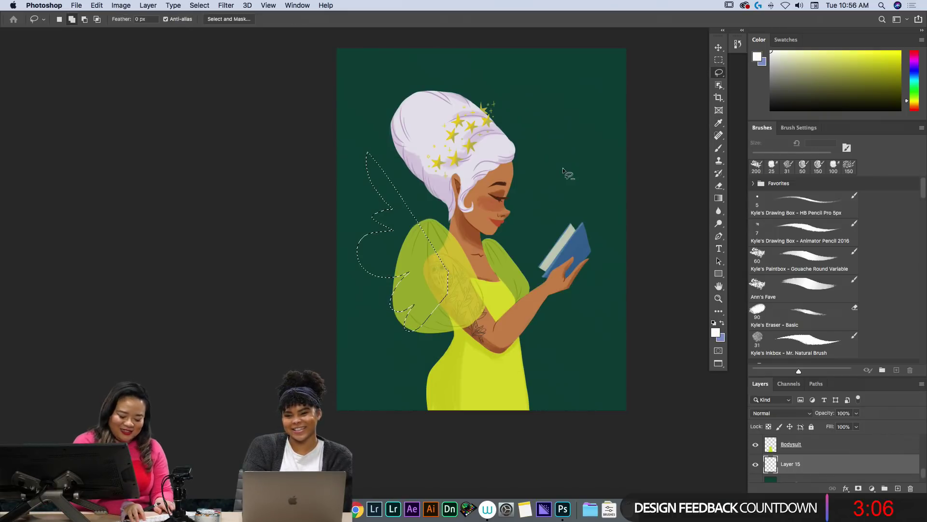
{"action": "key", "text": "alt+BackSpace"}
Lower the wing layer's opacity to 32%, clear the selection, and move the wing slightly down and closer to the back.
{"action": "left_click", "coordinate": [856, 413]}
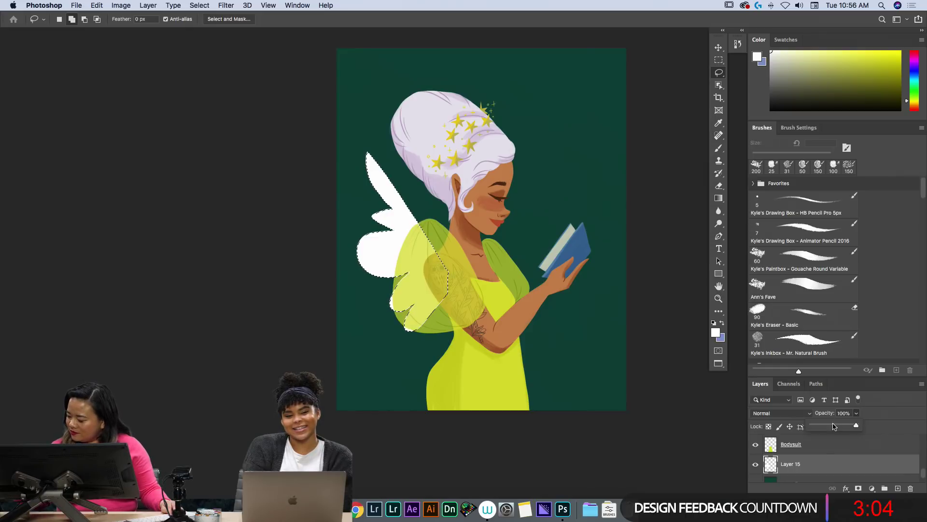
{"action": "left_click_drag", "start_coordinate": [860, 425], "coordinate": [826, 427]}
{"action": "key", "text": "ctrl+d"}
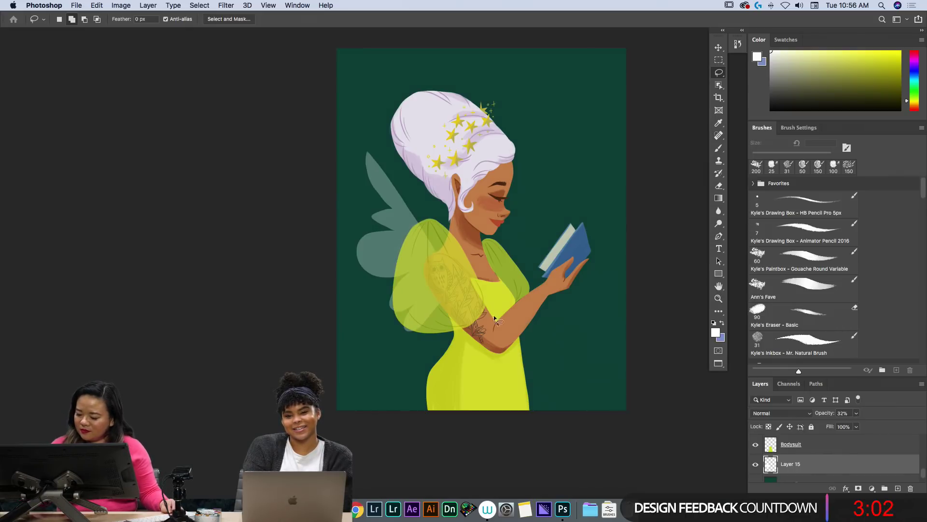
{"action": "key", "text": "v"}
{"action": "left_click_drag", "start_coordinate": [404, 213], "coordinate": [408, 221]}
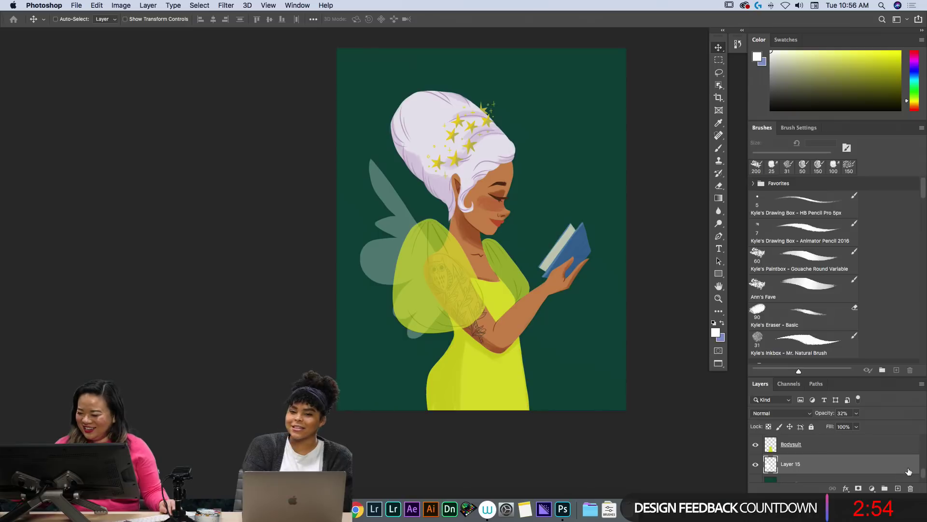
Look through the layers higher up in the stack.
{"action": "left_click", "coordinate": [898, 450]}
{"action": "scroll", "coordinate": [897, 451], "scroll_direction": "up", "scroll_amount": 15}
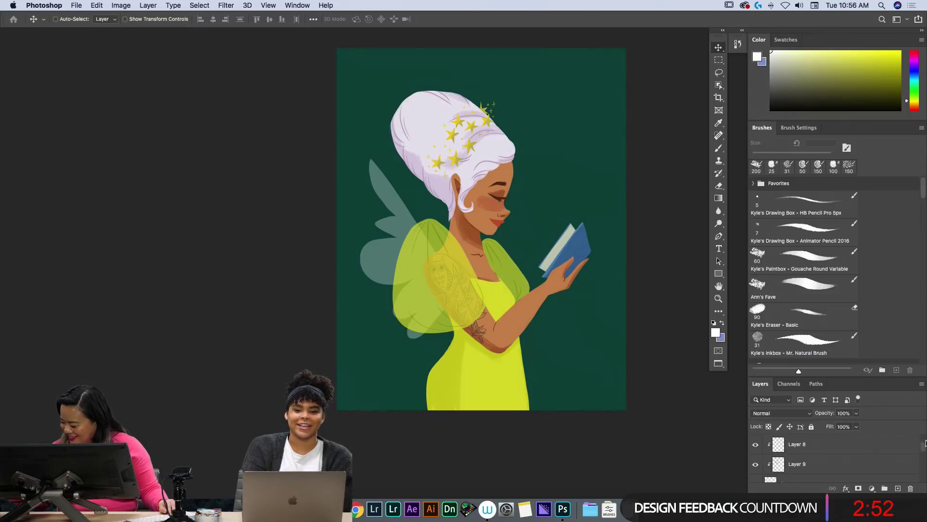
Select the woman's layers and move the whole figure slightly right, leaving the wing and green background in place.
{"action": "left_click", "coordinate": [890, 468]}
{"action": "left_click_drag", "start_coordinate": [500, 393], "coordinate": [512, 393]}
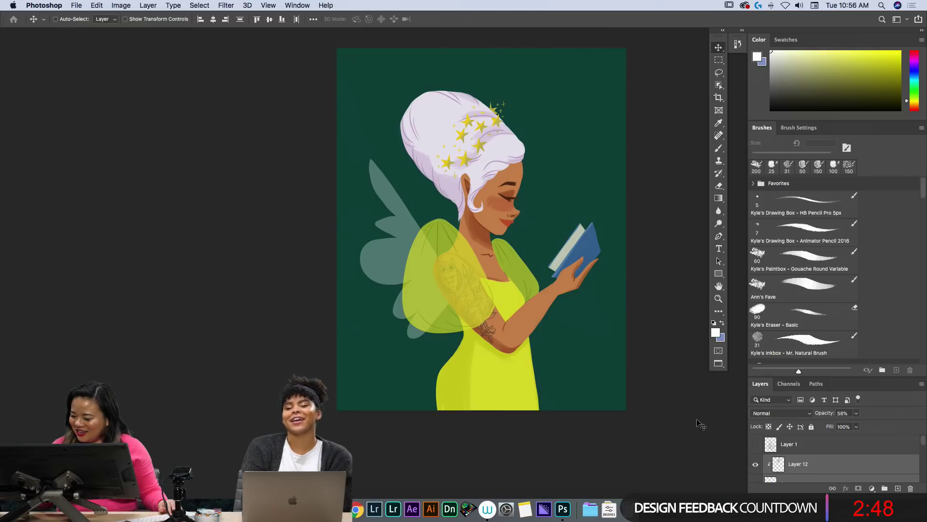
Enlarge the wing on Layer 15 to about 112% and rotate it about -3.7° behind the shoulder.
{"action": "left_click_drag", "start_coordinate": [924, 446], "coordinate": [923, 477]}
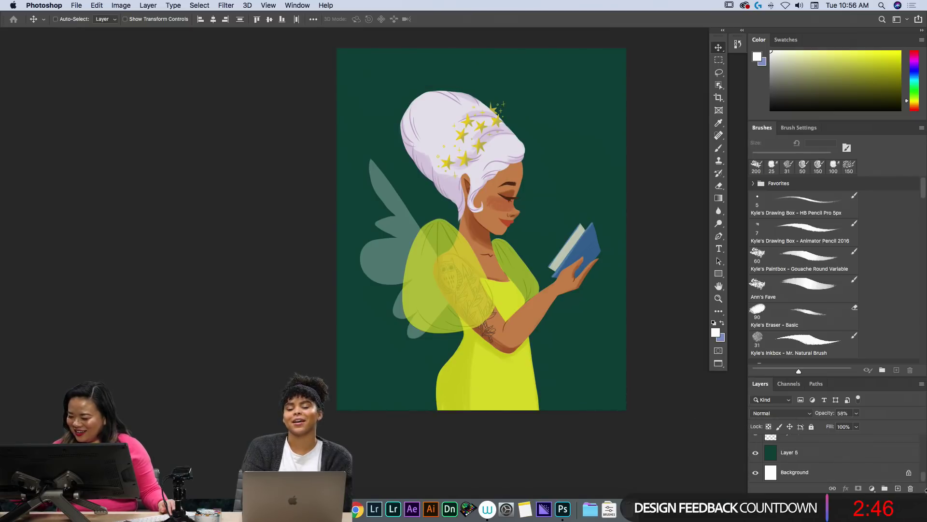
{"action": "scroll", "coordinate": [867, 466], "scroll_direction": "up", "scroll_amount": 2}
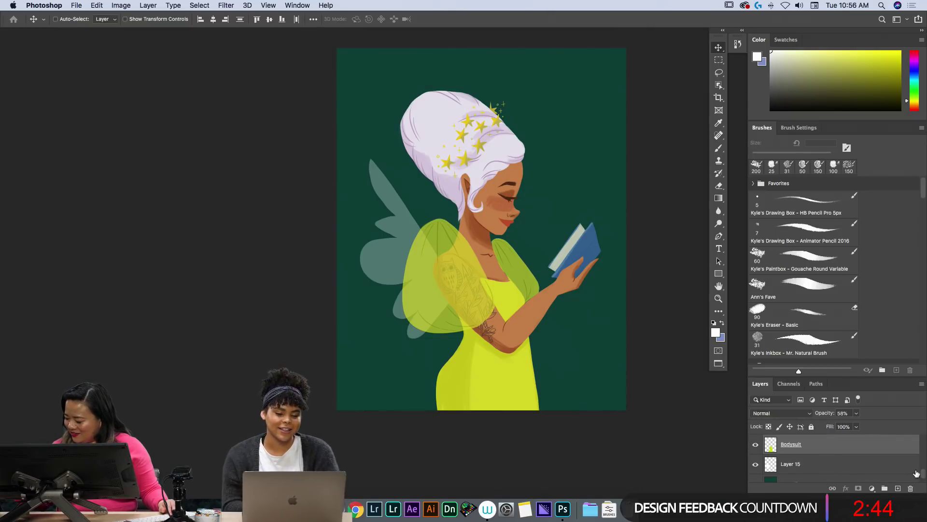
{"action": "left_click", "coordinate": [880, 465]}
{"action": "key", "text": "super+t"}
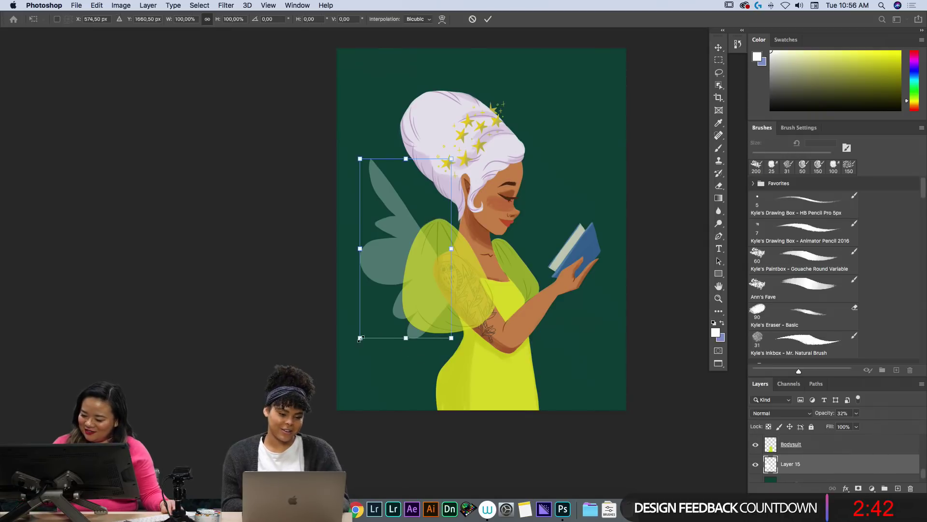
{"action": "left_click_drag", "start_coordinate": [358, 341], "coordinate": [363, 363]}
{"action": "left_click_drag", "start_coordinate": [468, 345], "coordinate": [452, 337]}
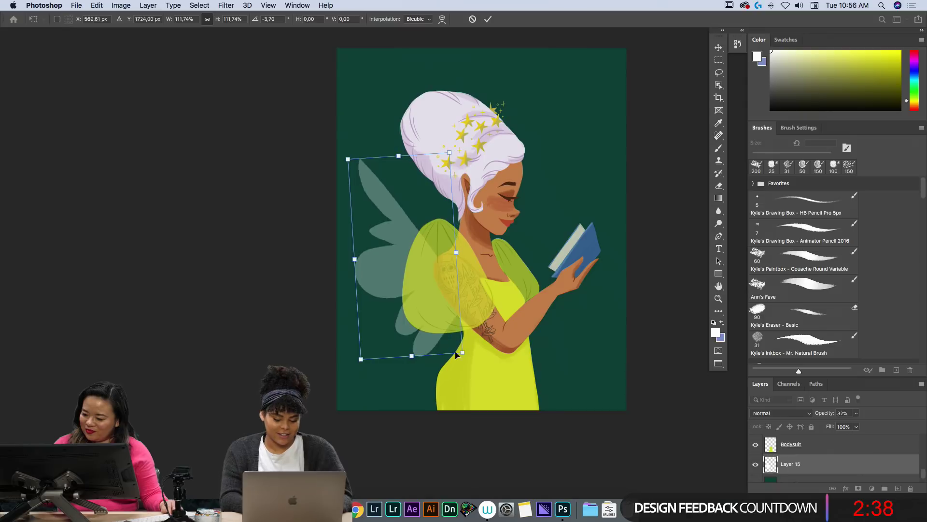
{"action": "key", "text": "Return"}
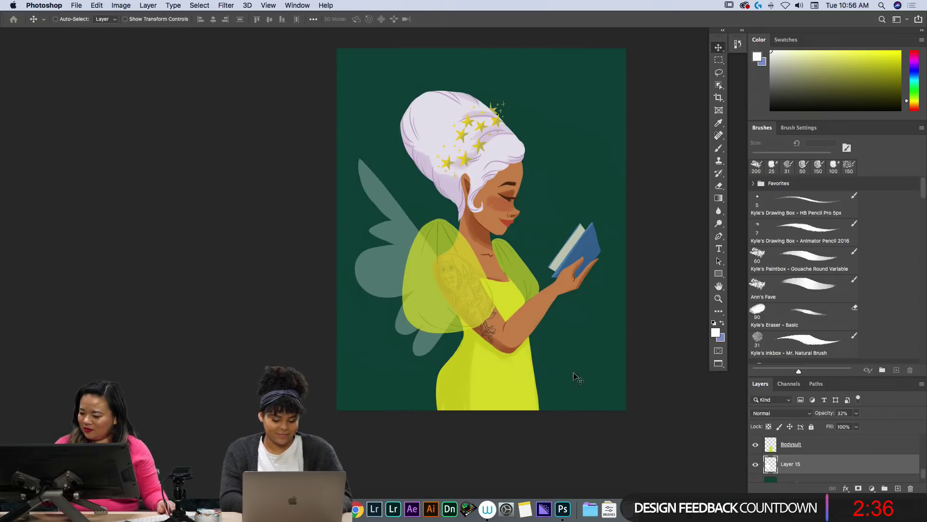
Duplicate the wing slightly to the right and skew the copy horizontally by about -15° so its tip leans toward the hair.
{"action": "left_click_drag", "start_coordinate": [395, 273], "coordinate": [414, 272]}
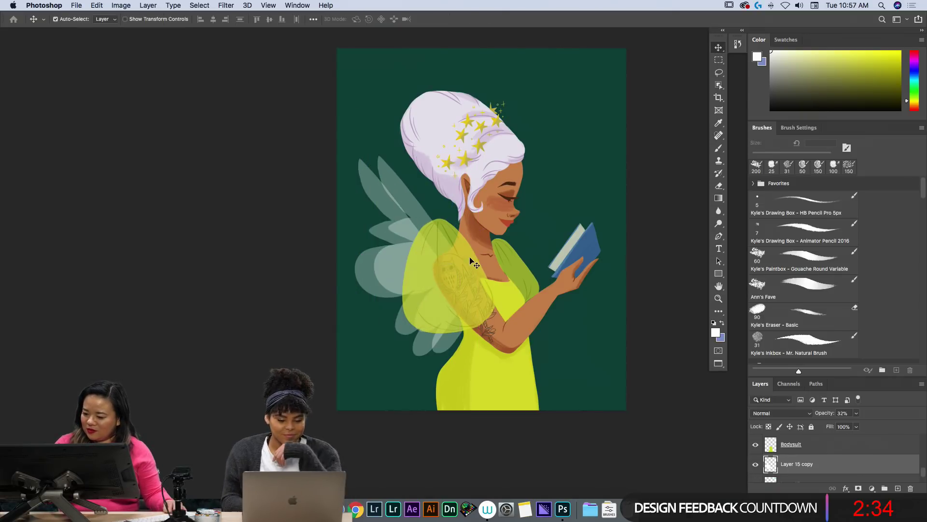
{"action": "key", "text": "super+t"}
{"action": "left_click", "coordinate": [90, 5]}
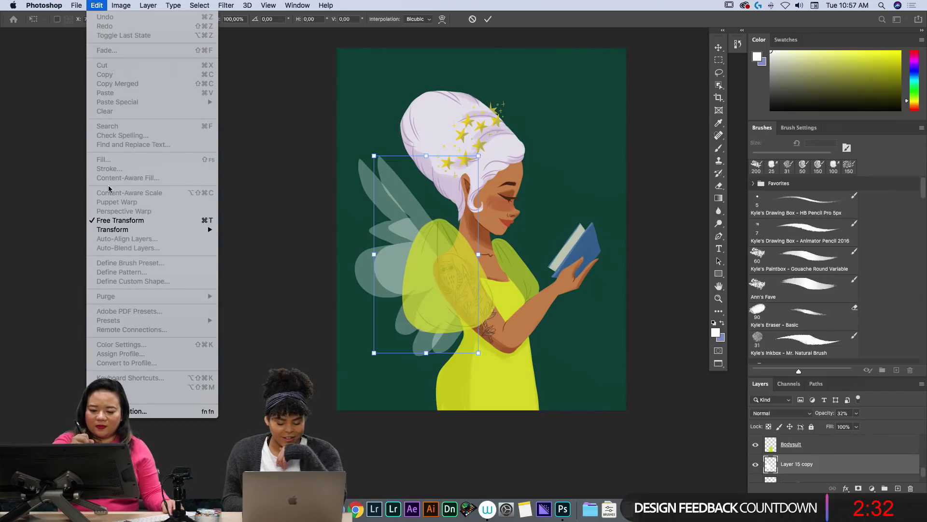
{"action": "mouse_move", "coordinate": [122, 234]}
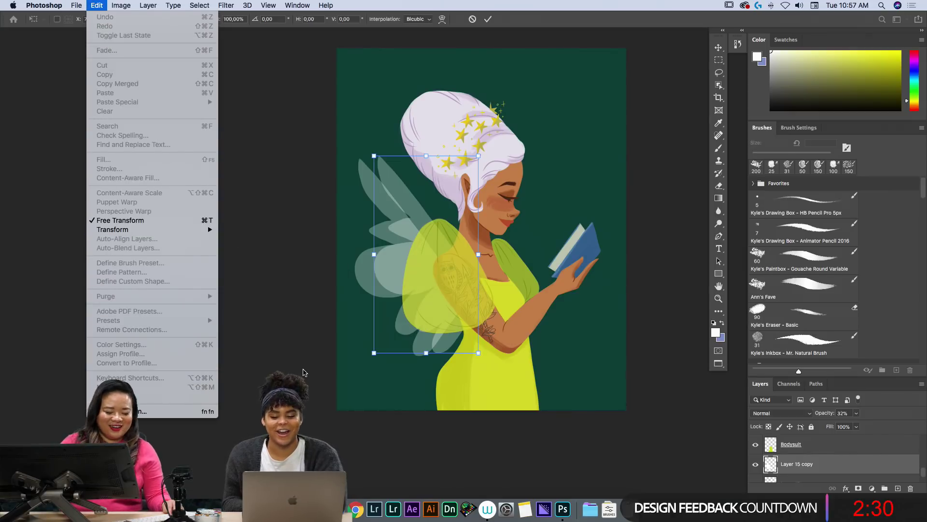
{"action": "mouse_move", "coordinate": [177, 231]}
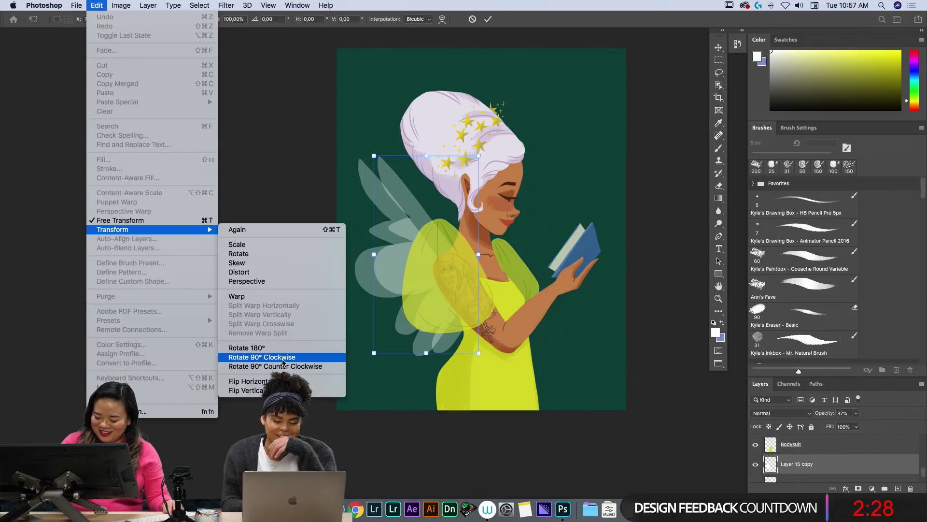
{"action": "left_click", "coordinate": [241, 263]}
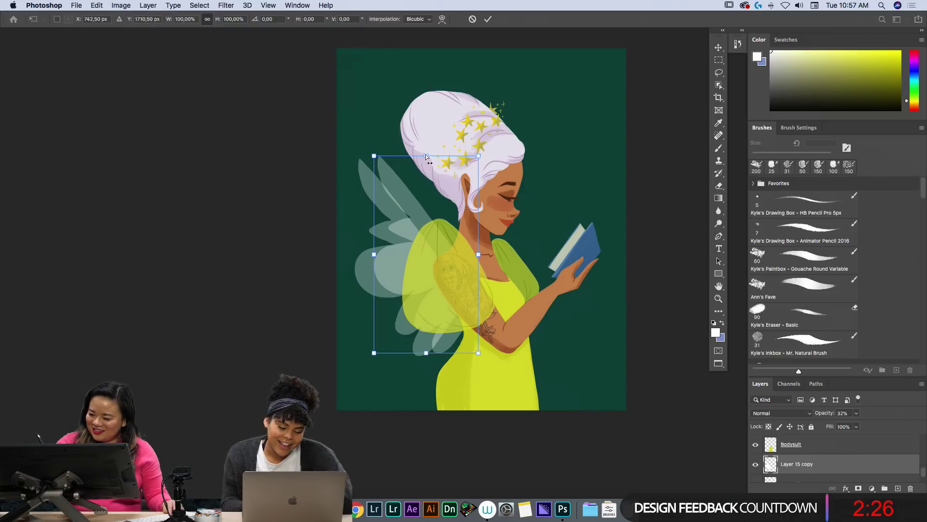
{"action": "left_click_drag", "start_coordinate": [426, 156], "coordinate": [449, 135]}
{"action": "left_click_drag", "start_coordinate": [478, 355], "coordinate": [447, 356]}
{"action": "left_click_drag", "start_coordinate": [447, 293], "coordinate": [447, 288]}
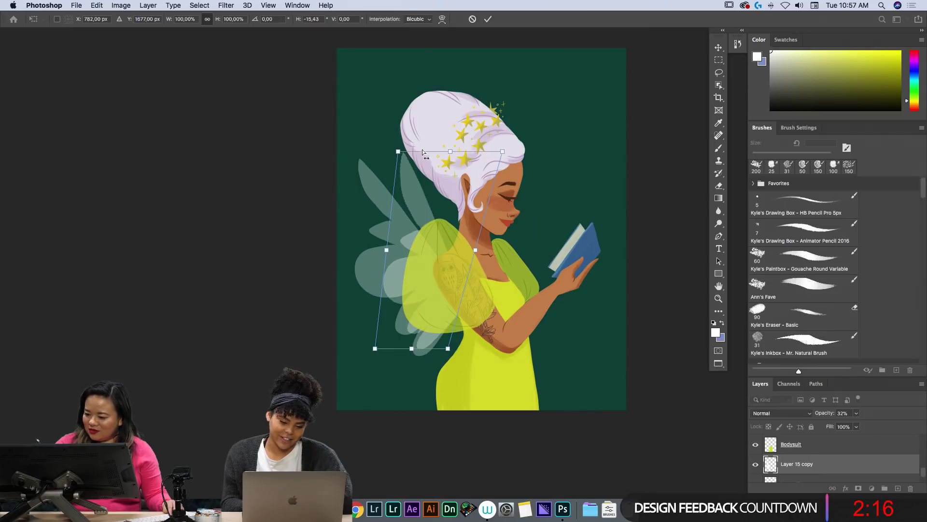
{"action": "key", "text": "Return"}
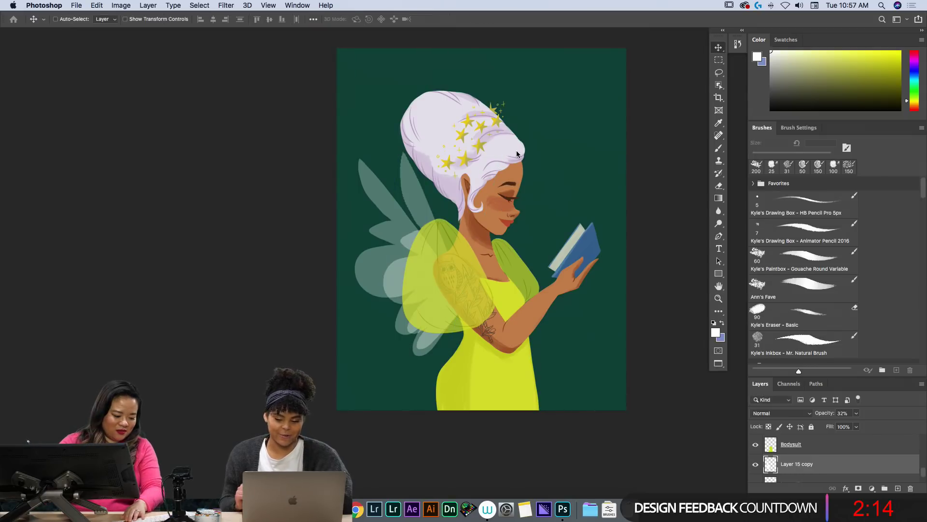
Rotate the wing copy counterclockwise by about 3° and nudge it into position beside the hair.
{"action": "key", "text": "y"}
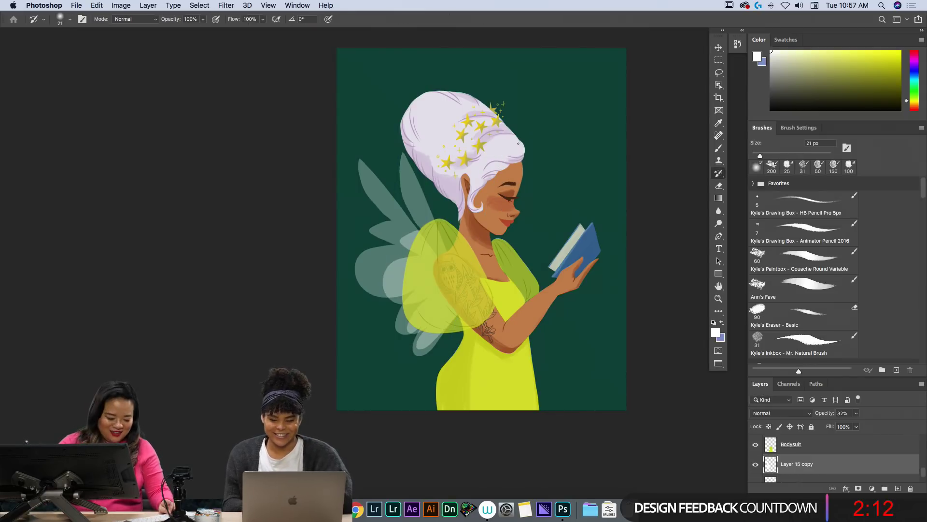
{"action": "key", "text": "ctrl+t"}
{"action": "left_click_drag", "start_coordinate": [530, 136], "coordinate": [527, 132]}
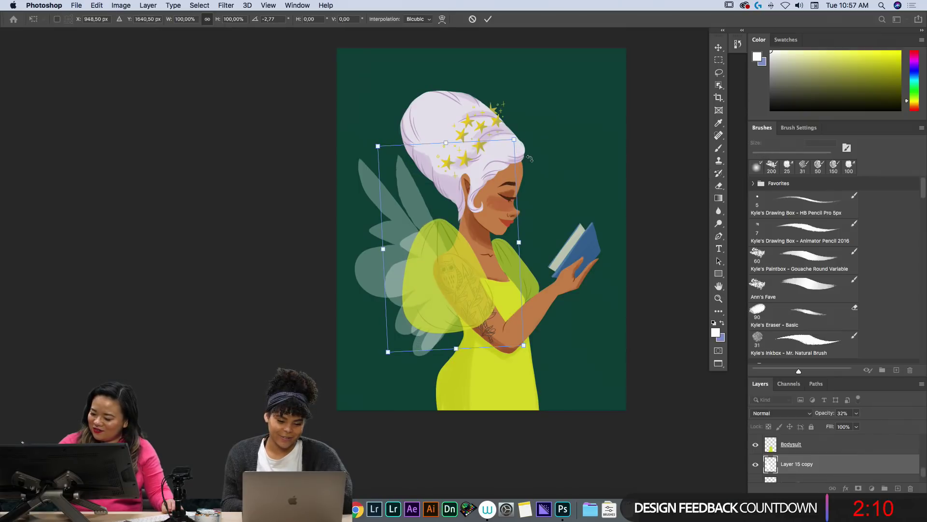
{"action": "key", "text": "Return"}
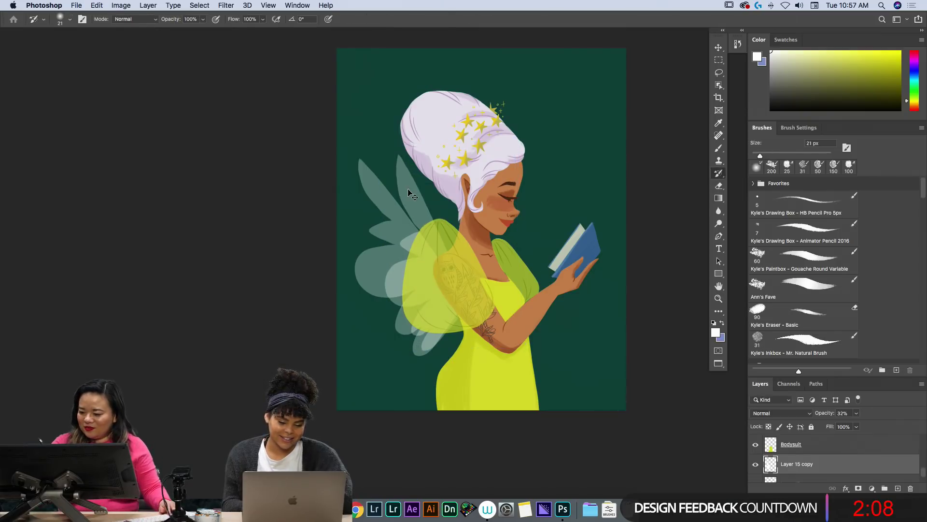
{"action": "key", "text": "v"}
{"action": "left_click_drag", "start_coordinate": [412, 189], "coordinate": [411, 188]}
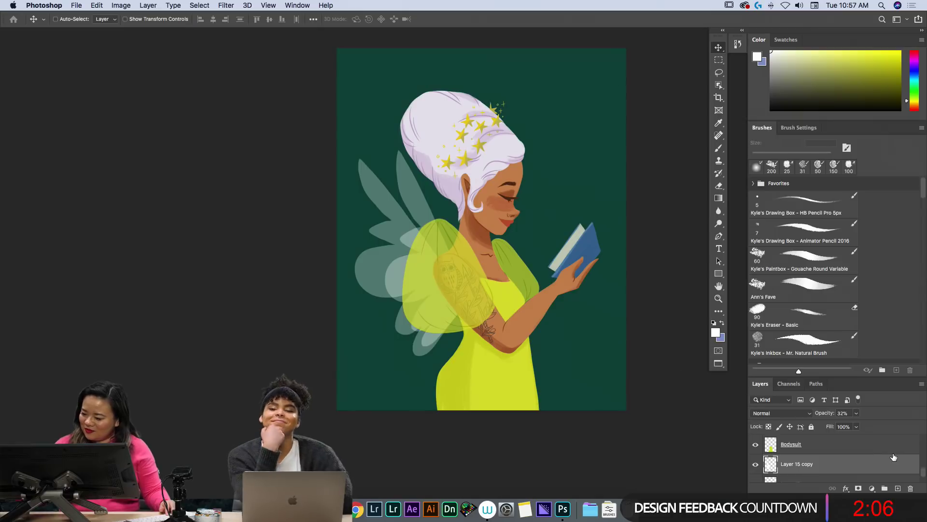
Enlarge the rear wing on Layer 15 slightly and reposition it behind the copied wing.
{"action": "left_click", "coordinate": [884, 483]}
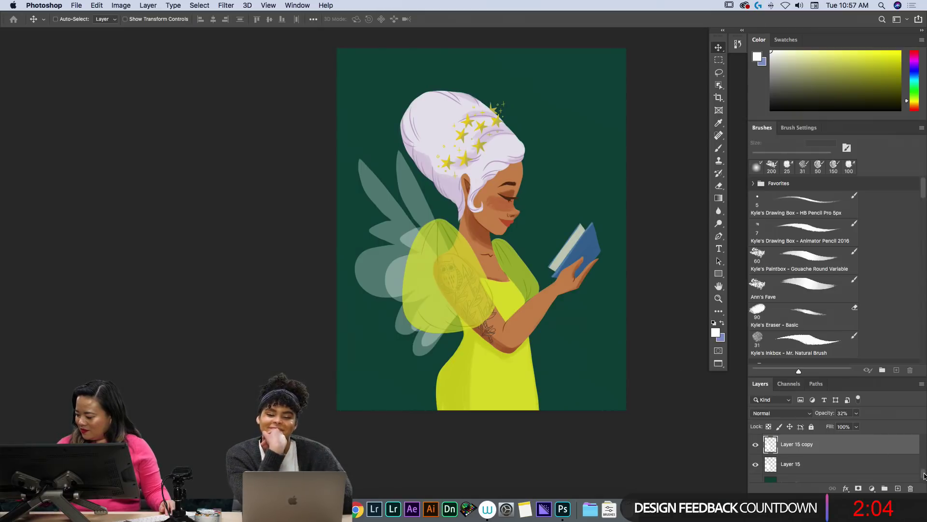
{"action": "key", "text": "ctrl+t"}
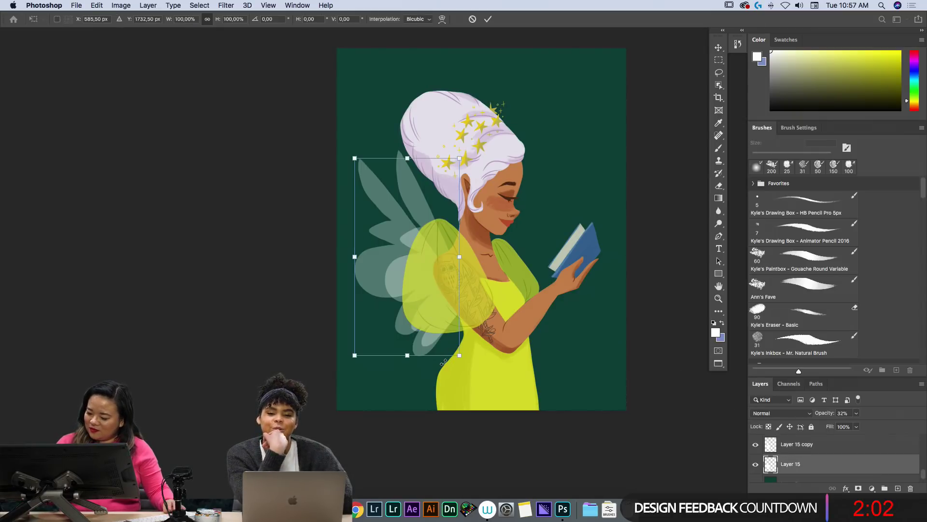
{"action": "left_click_drag", "start_coordinate": [357, 355], "coordinate": [351, 364]}
{"action": "left_click_drag", "start_coordinate": [433, 319], "coordinate": [435, 316]}
{"action": "key", "text": "Return"}
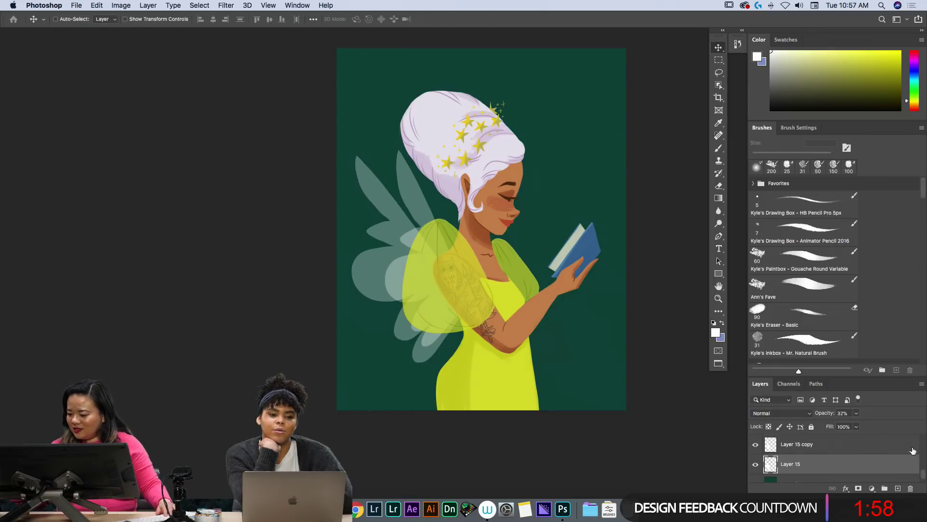
On a new layer above the wings, paint white dots, circles and starbursts with Kyle's Inkbox - Mr. Natural Brush at 31 px.
{"action": "scroll", "coordinate": [923, 475], "scroll_direction": "up", "scroll_amount": 2}
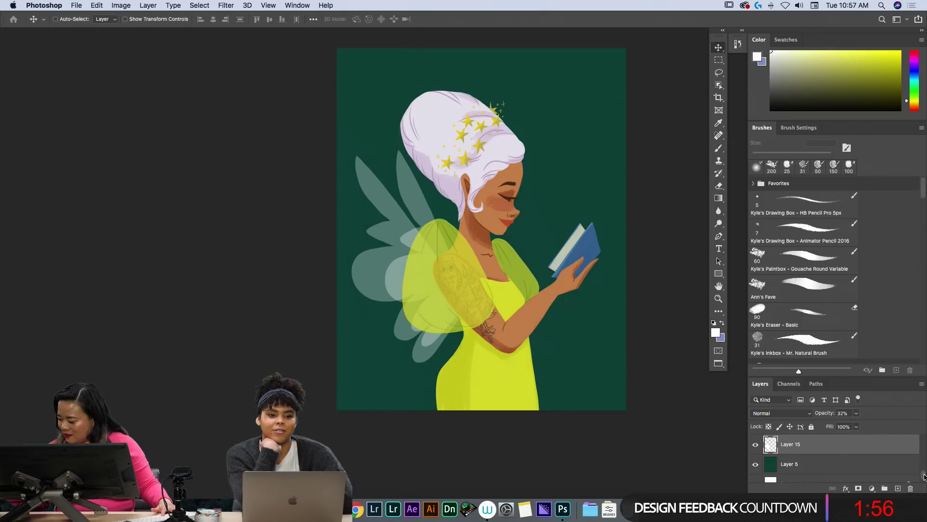
{"action": "left_click", "coordinate": [902, 467]}
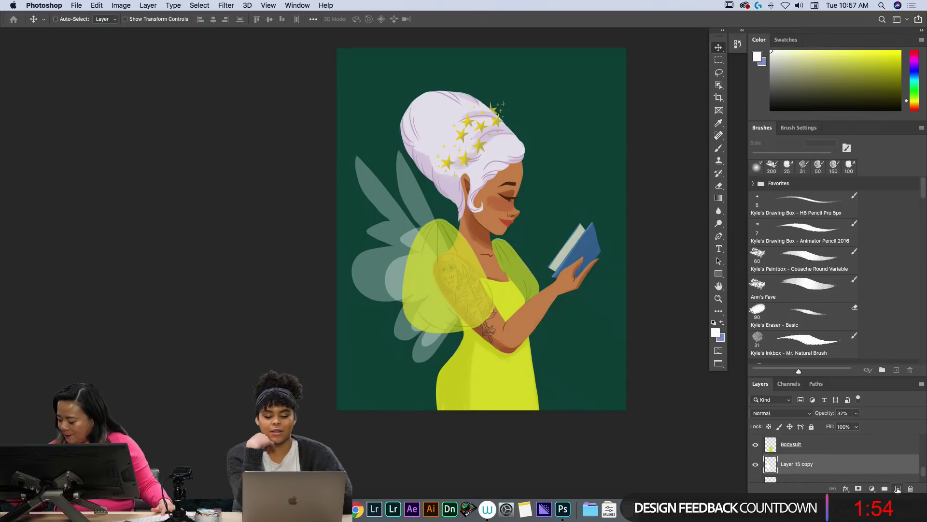
{"action": "left_click", "coordinate": [802, 259]}
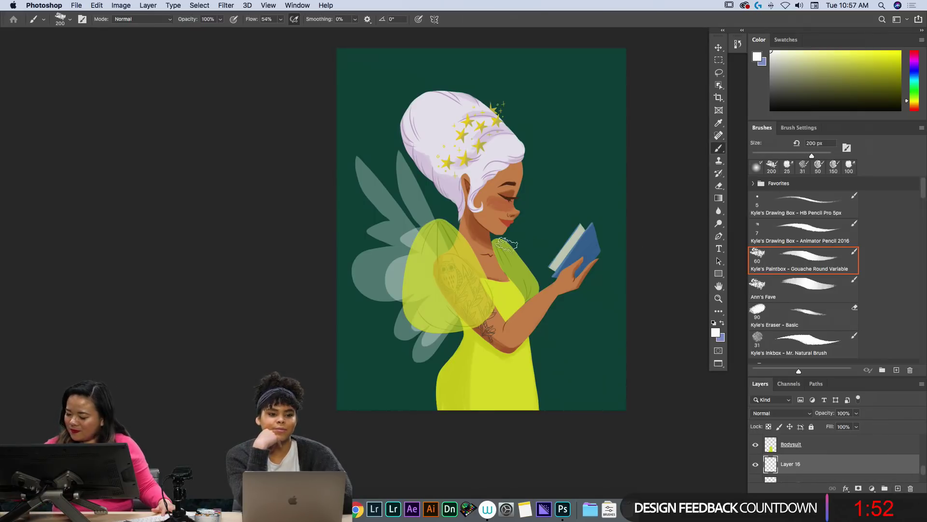
{"action": "left_click", "coordinate": [824, 344]}
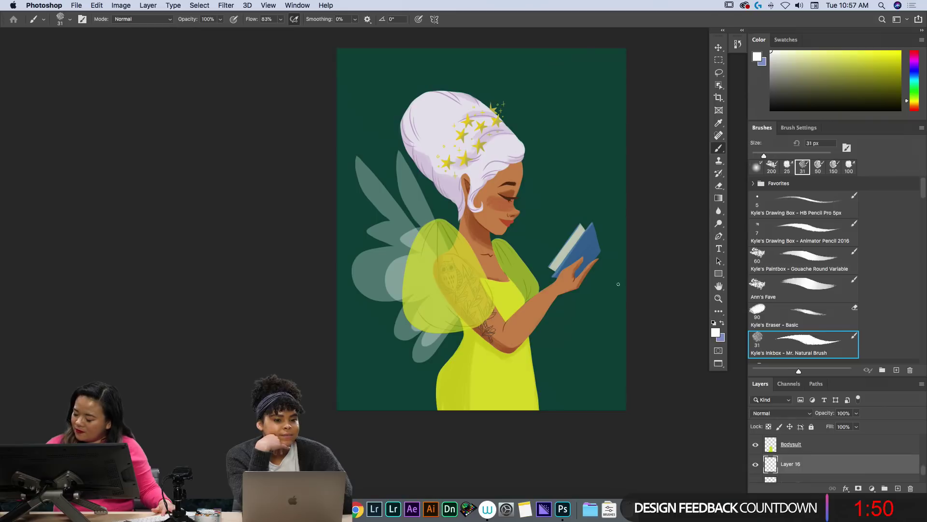
{"action": "left_click", "coordinate": [363, 170]}
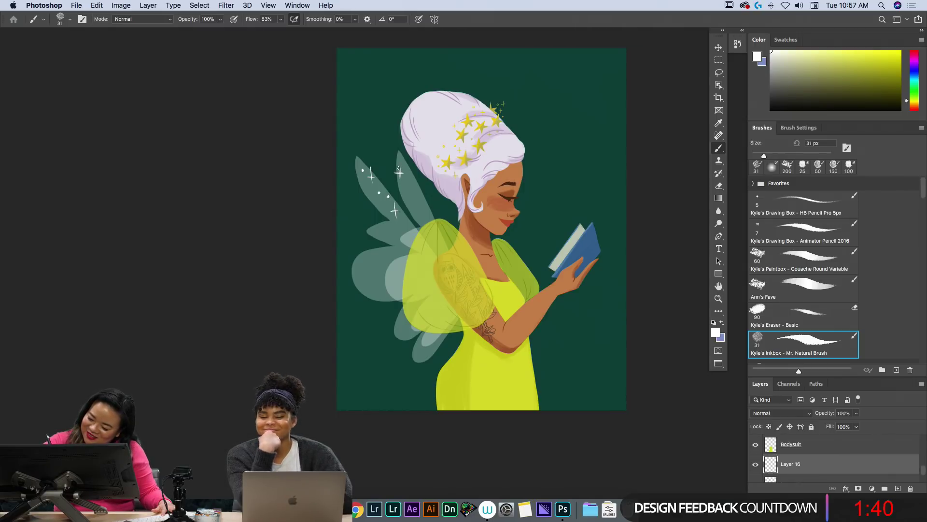
{"action": "left_click_drag", "start_coordinate": [397, 170], "coordinate": [403, 169]}
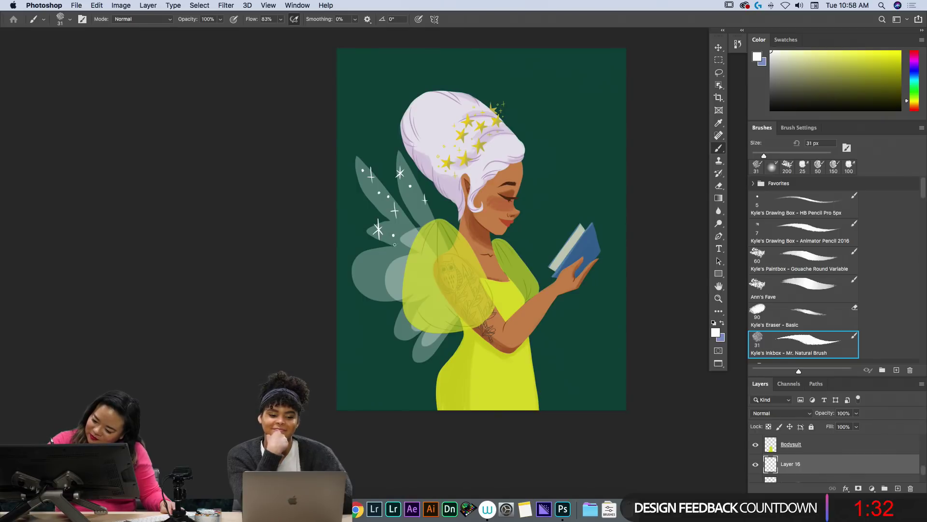
{"action": "left_click", "coordinate": [369, 253]}
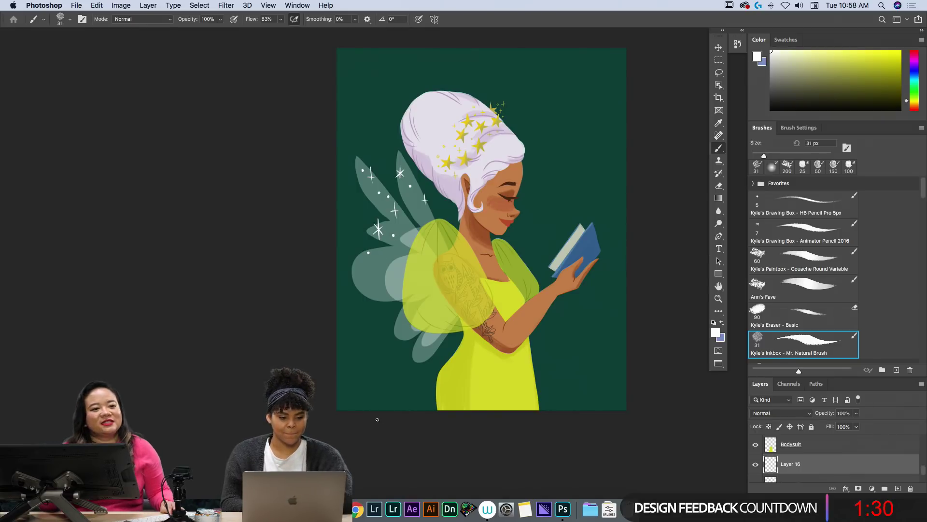
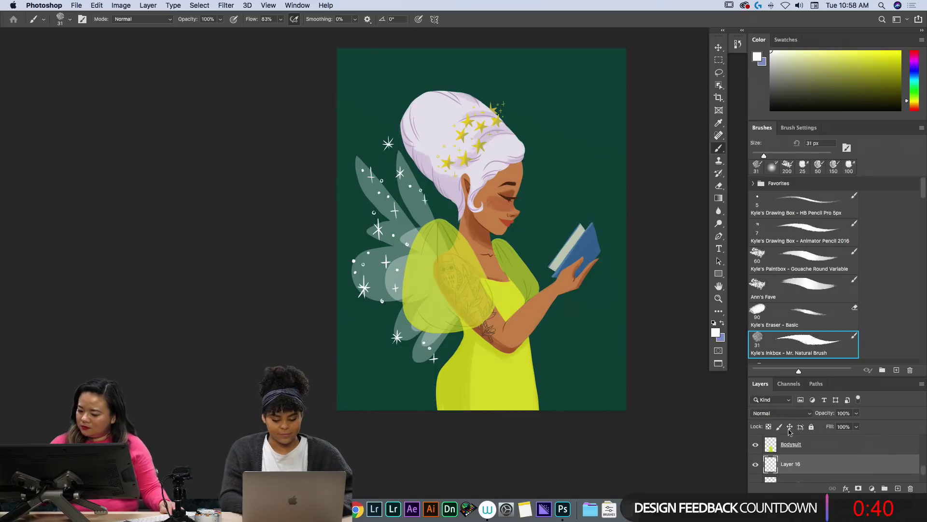
Select the Body layer and sample the skin tone below the chin as the painting color.
{"action": "scroll", "coordinate": [918, 463], "scroll_direction": "down", "scroll_amount": 1}
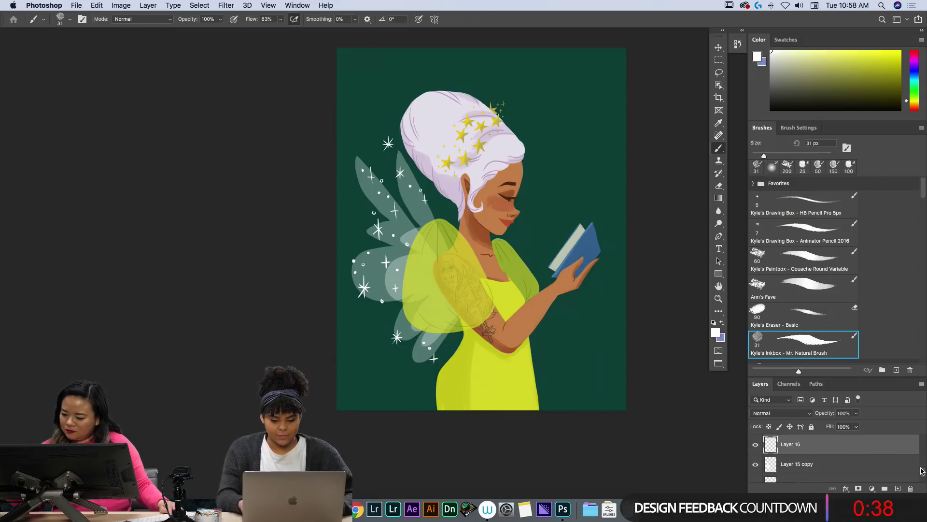
{"action": "scroll", "coordinate": [920, 470], "scroll_direction": "up", "scroll_amount": 2}
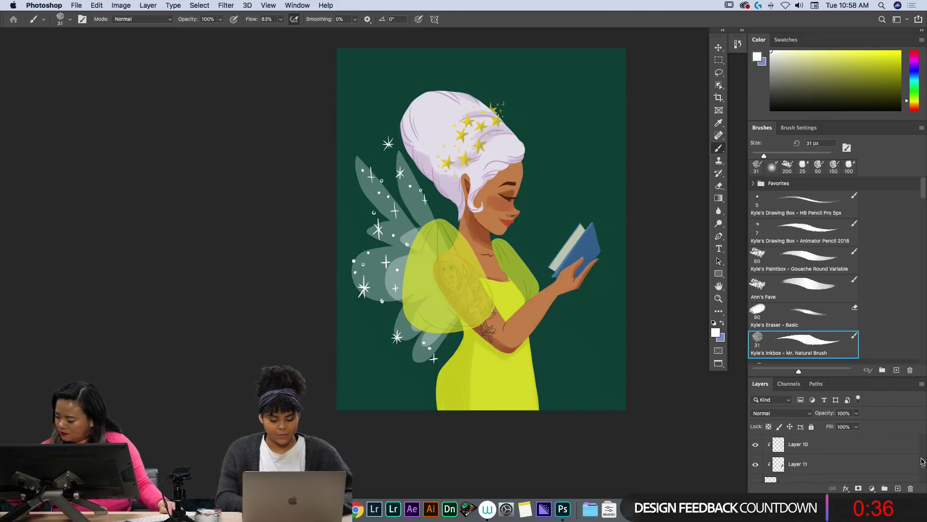
{"action": "scroll", "coordinate": [908, 461], "scroll_direction": "up", "scroll_amount": 3}
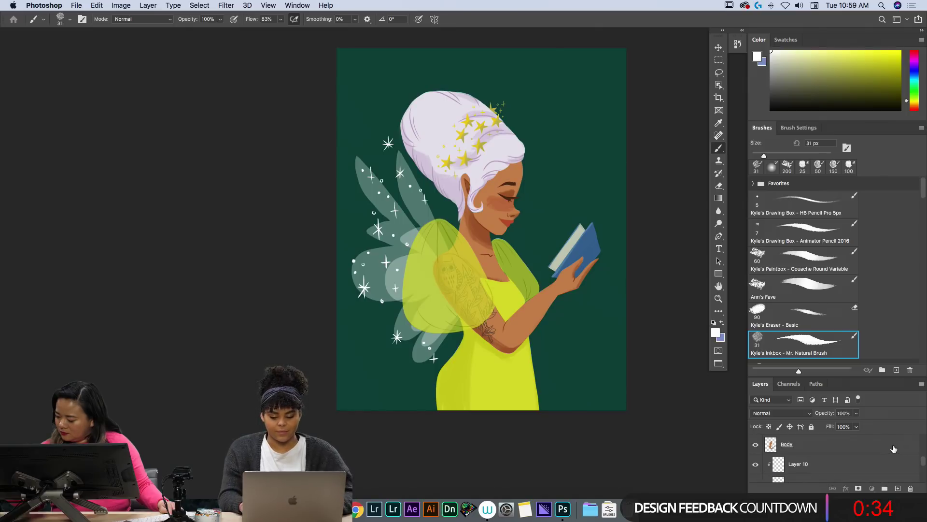
{"action": "left_click", "coordinate": [490, 239], "text": "alt"}
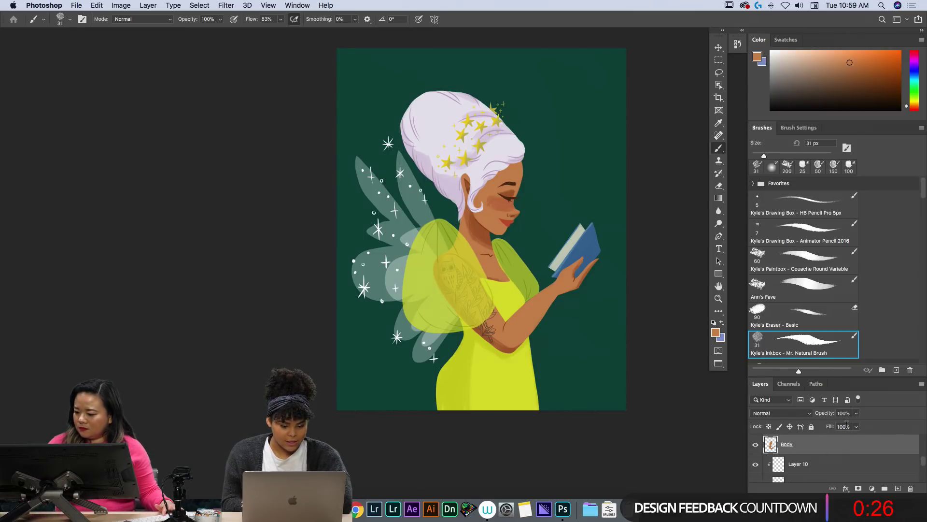
Select the Face layer and set the painting color to white.
{"action": "left_click_drag", "start_coordinate": [923, 462], "coordinate": [925, 452]}
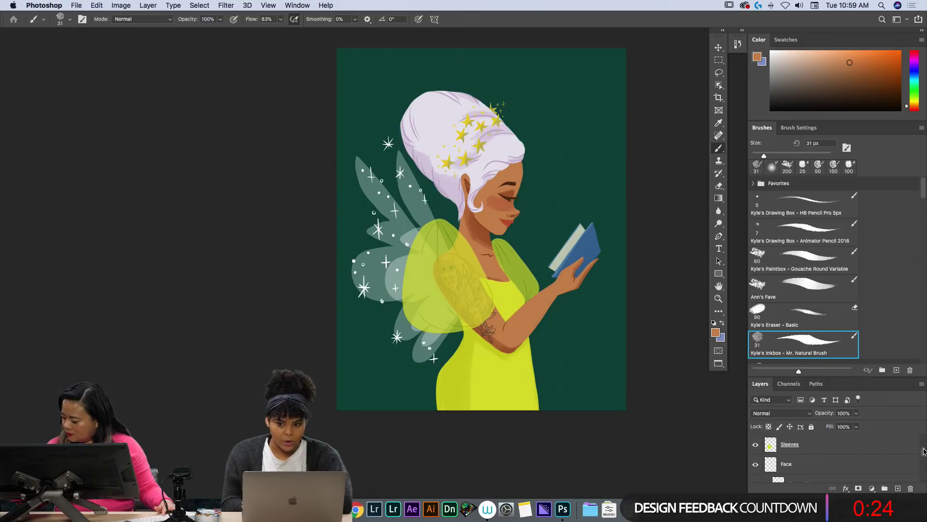
{"action": "left_click", "coordinate": [878, 466]}
{"action": "key", "text": "d"}
{"action": "key", "text": "x"}
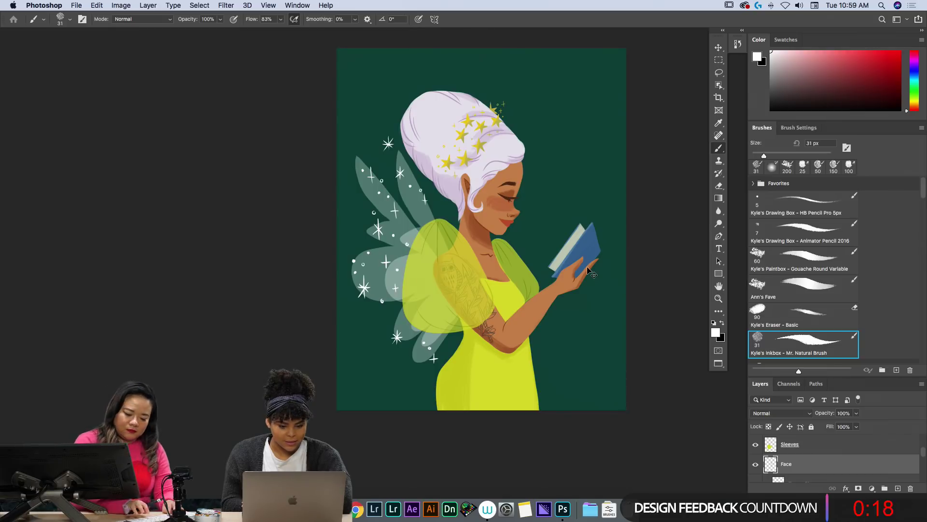
Try a white accent stroke on the eyelashes with the brush at 9 px, and undo it.
{"action": "key", "text": "super+plus"}
{"action": "key", "text": "super+plus"}
{"action": "key", "text": "super+plus"}
{"action": "key", "text": "space"}
{"action": "left_click_drag", "start_coordinate": [630, 133], "coordinate": [577, 256]}
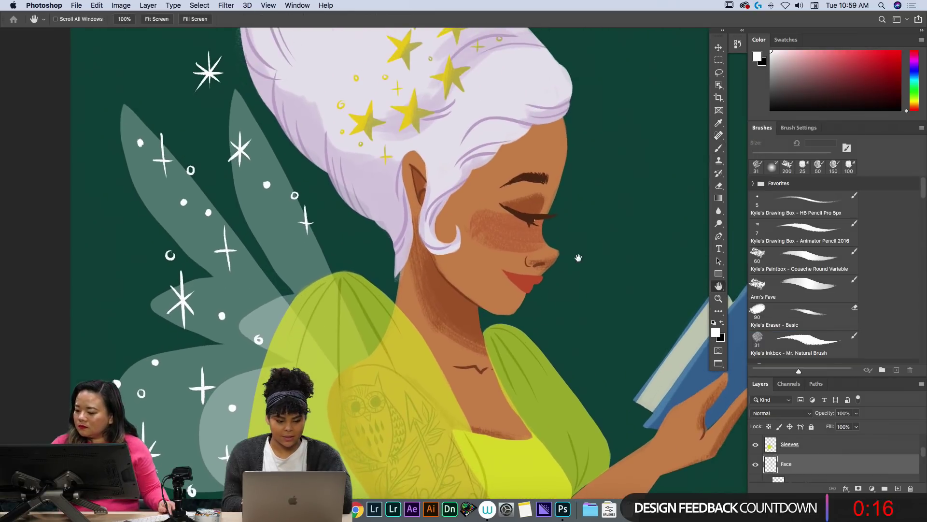
{"action": "key", "text": "super+z"}
{"action": "key", "text": "b"}
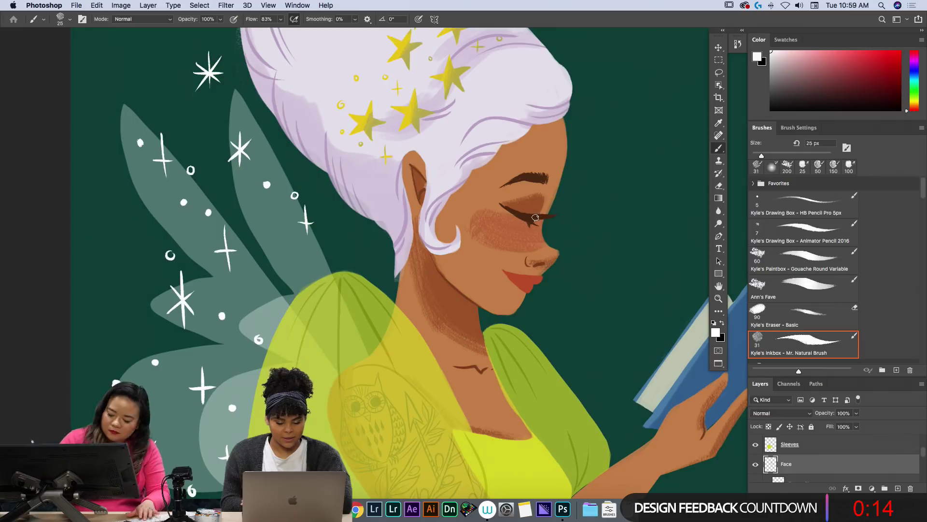
{"action": "left_click_drag", "start_coordinate": [533, 219], "coordinate": [550, 212]}
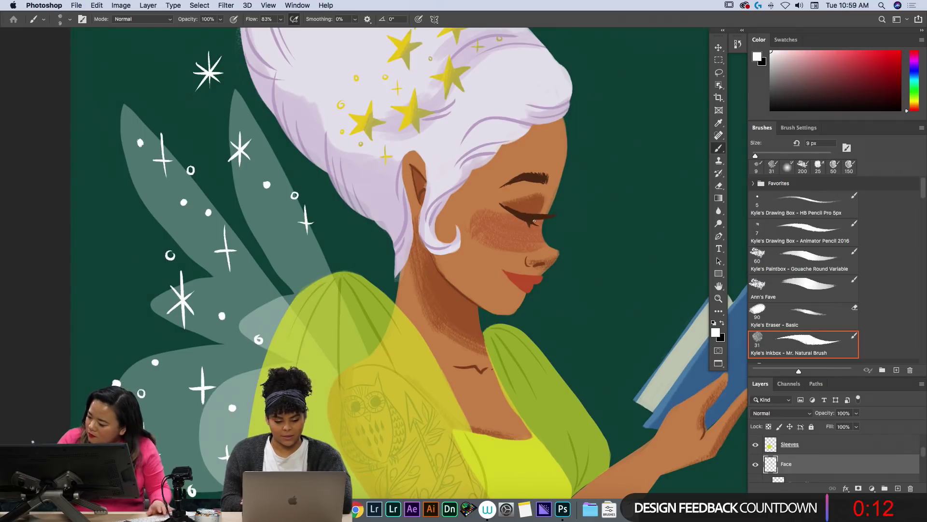
{"action": "key", "text": "super+z"}
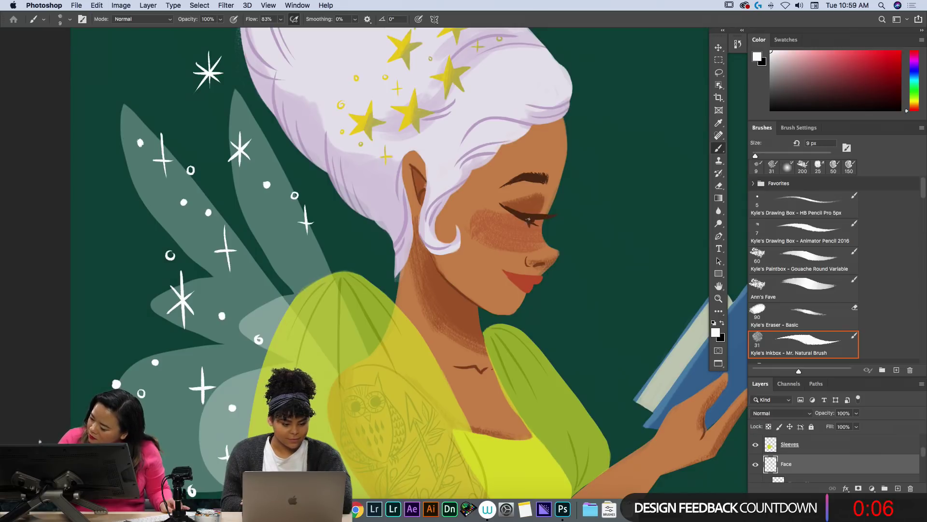
Review the whole portrait, including the figure, wings, sparkles and book.
{"action": "key", "text": "super+minus"}
{"action": "key", "text": "super+minus"}
{"action": "key", "text": "super+minus"}
{"action": "key", "text": "super+minus"}
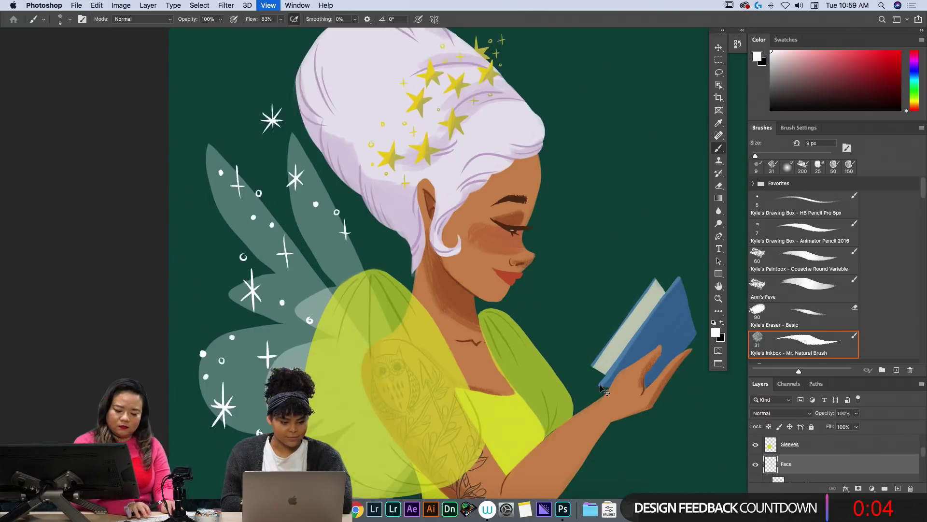
{"action": "key", "text": "super+plus"}
{"action": "key", "text": "super+plus"}
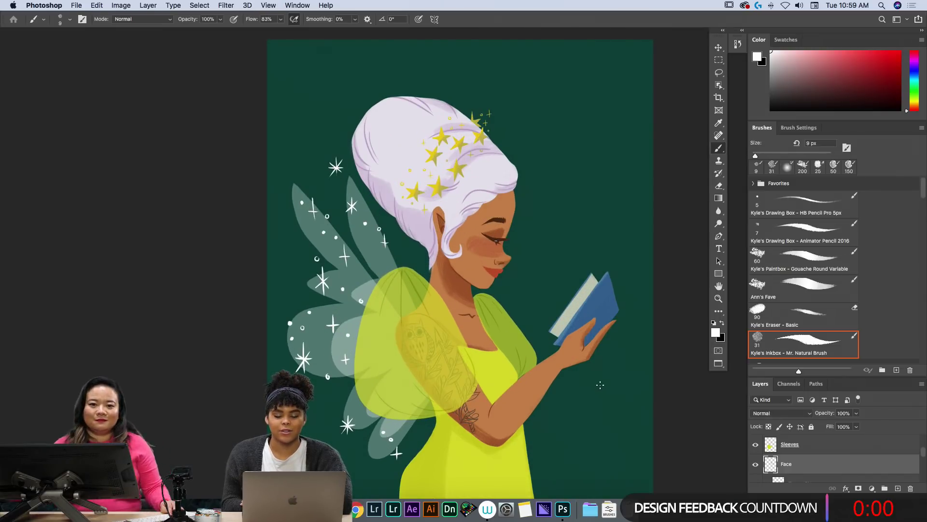
{"action": "key", "text": "super+minus"}
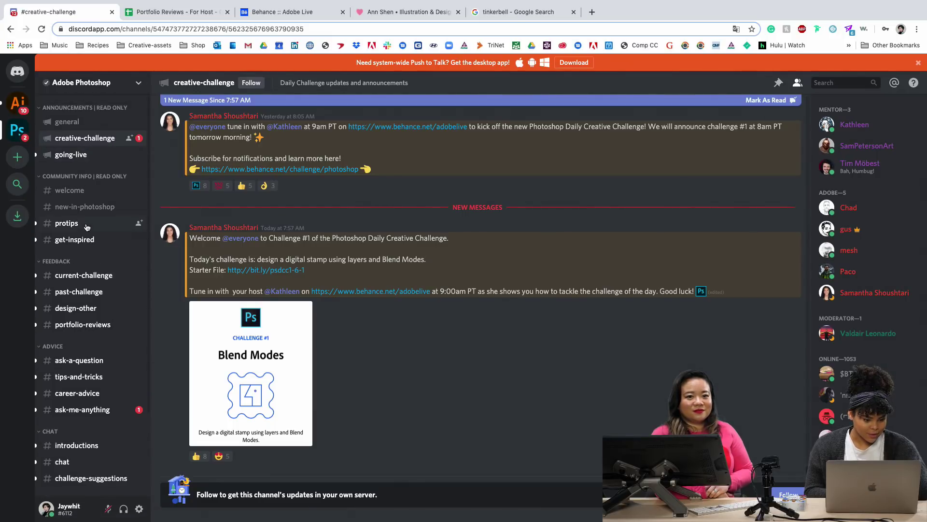
In the Adobe Photoshop Discord server, open the current-challenge channel and dismiss the desktop app banner.
{"action": "left_click", "coordinate": [83, 283]}
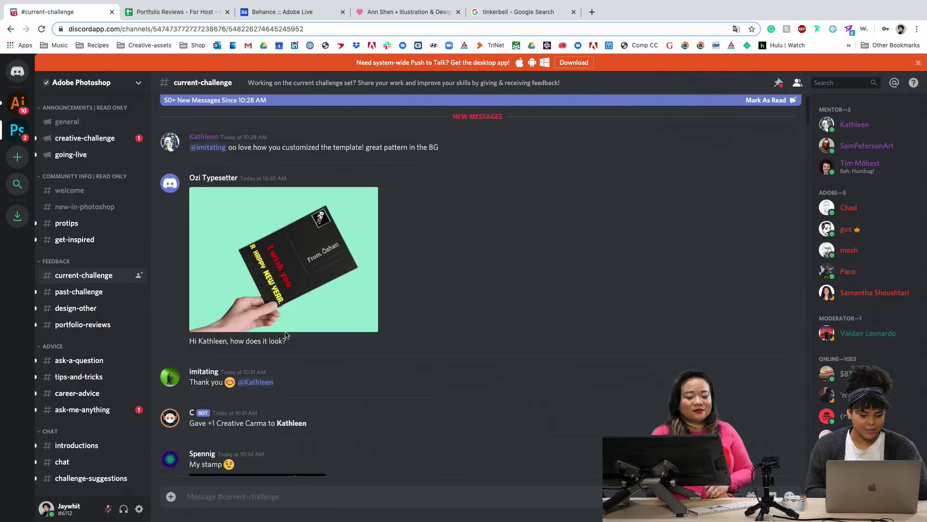
{"action": "scroll", "coordinate": [287, 334], "scroll_direction": "down", "scroll_amount": 1}
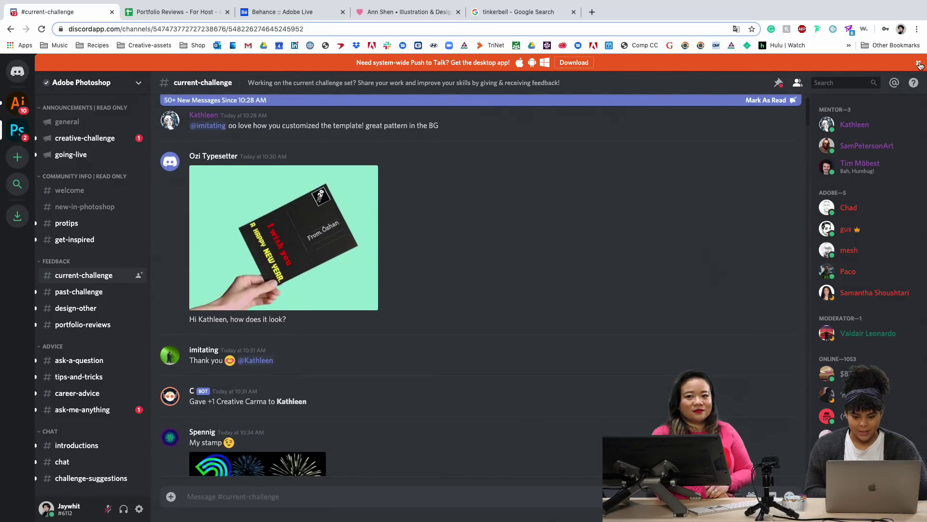
{"action": "left_click", "coordinate": [919, 64]}
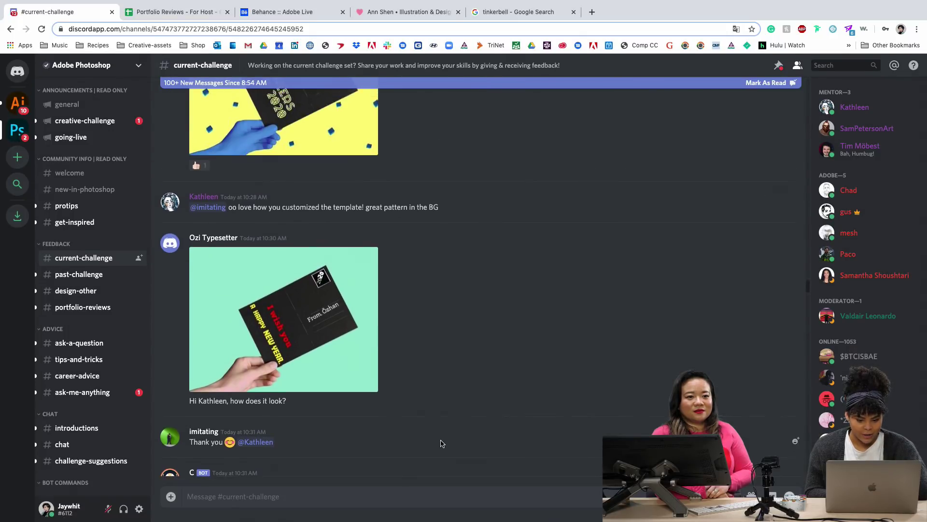
Browse the current-challenge posts back to the earlier morning submissions, examining the postcard, stamp and cover designs.
{"action": "scroll", "coordinate": [441, 443], "scroll_direction": "down", "scroll_amount": 5}
{"action": "scroll", "coordinate": [440, 444], "scroll_direction": "up", "scroll_amount": 15}
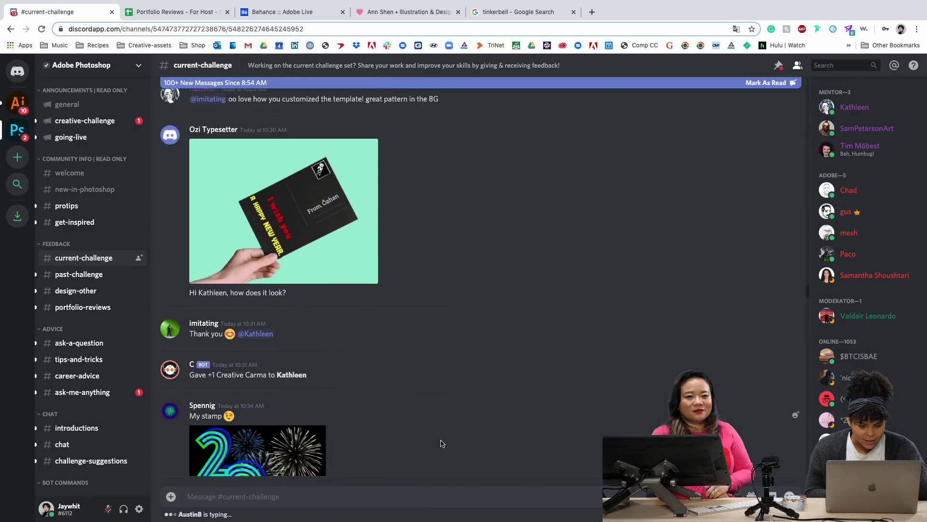
{"action": "scroll", "coordinate": [440, 443], "scroll_direction": "up", "scroll_amount": 7}
{"action": "scroll", "coordinate": [440, 443], "scroll_direction": "down", "scroll_amount": 20}
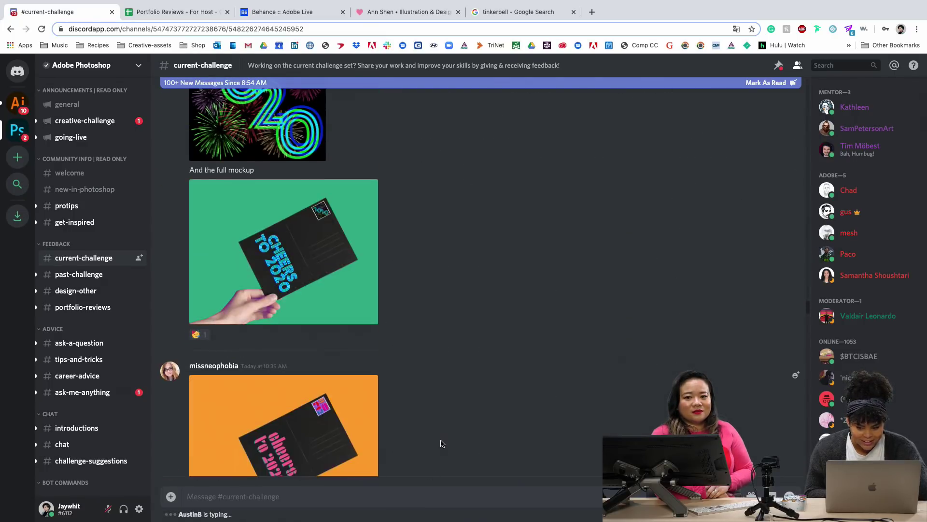
{"action": "scroll", "coordinate": [440, 444], "scroll_direction": "down", "scroll_amount": 5}
{"action": "scroll", "coordinate": [440, 443], "scroll_direction": "up", "scroll_amount": 20}
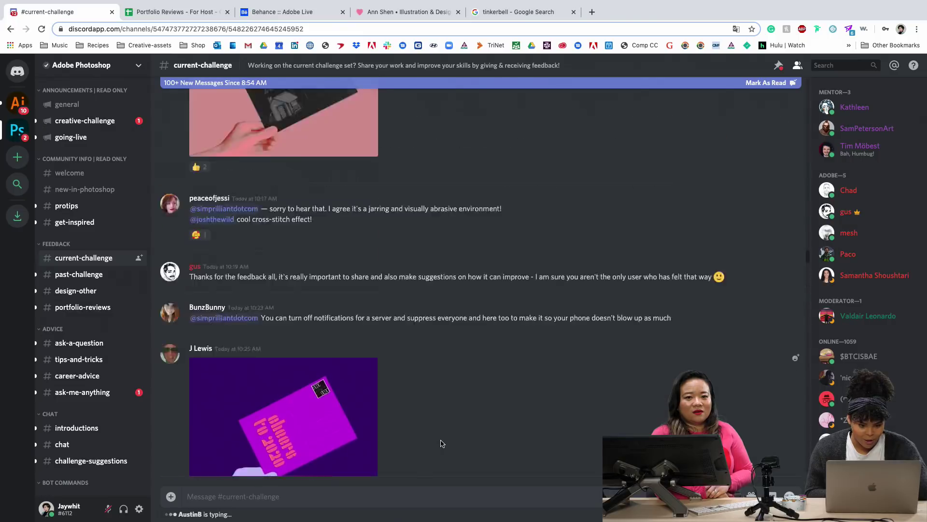
{"action": "scroll", "coordinate": [441, 443], "scroll_direction": "down", "scroll_amount": 5}
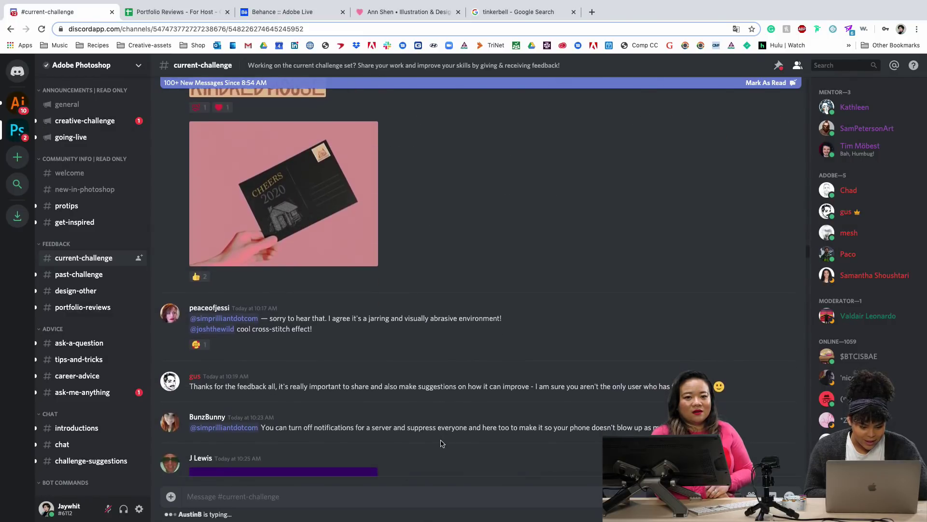
{"action": "scroll", "coordinate": [385, 330], "scroll_direction": "up", "scroll_amount": 15}
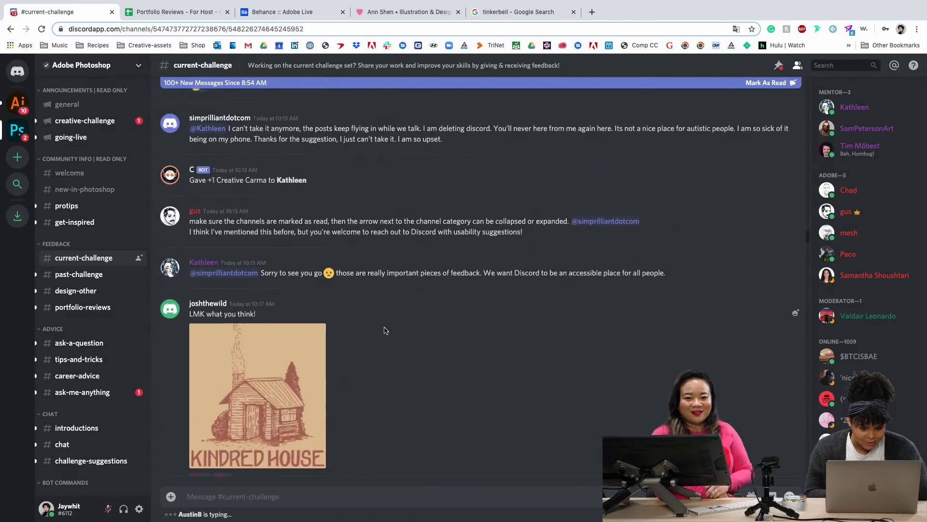
{"action": "scroll", "coordinate": [385, 330], "scroll_direction": "up", "scroll_amount": 20}
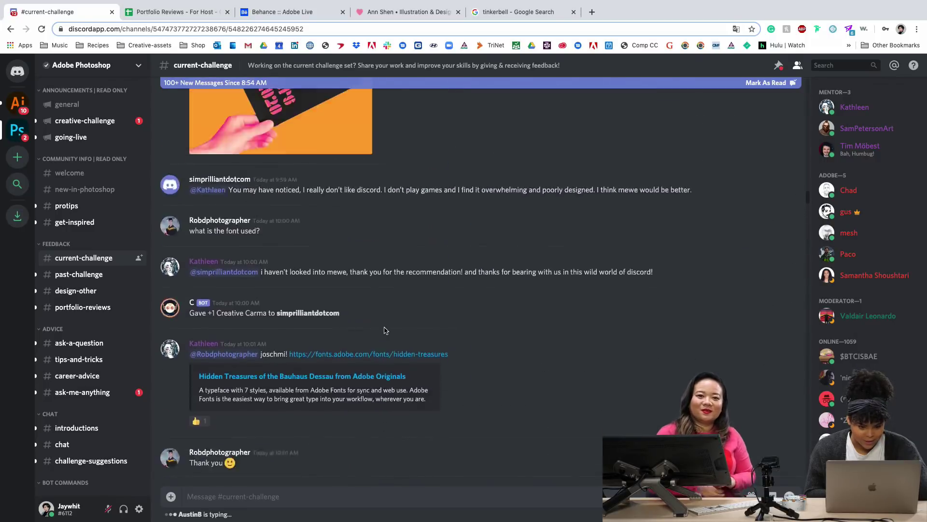
{"action": "scroll", "coordinate": [385, 330], "scroll_direction": "up", "scroll_amount": 20}
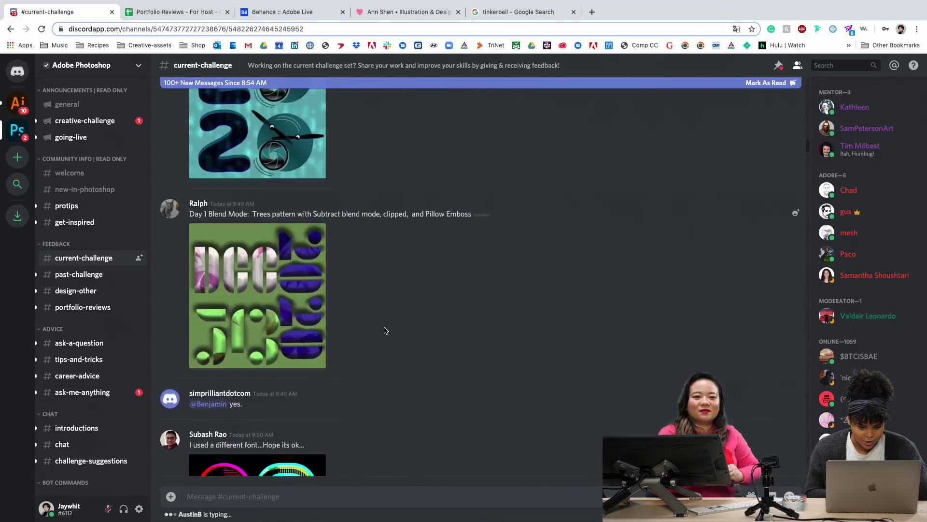
{"action": "scroll", "coordinate": [385, 331], "scroll_direction": "up", "scroll_amount": 20}
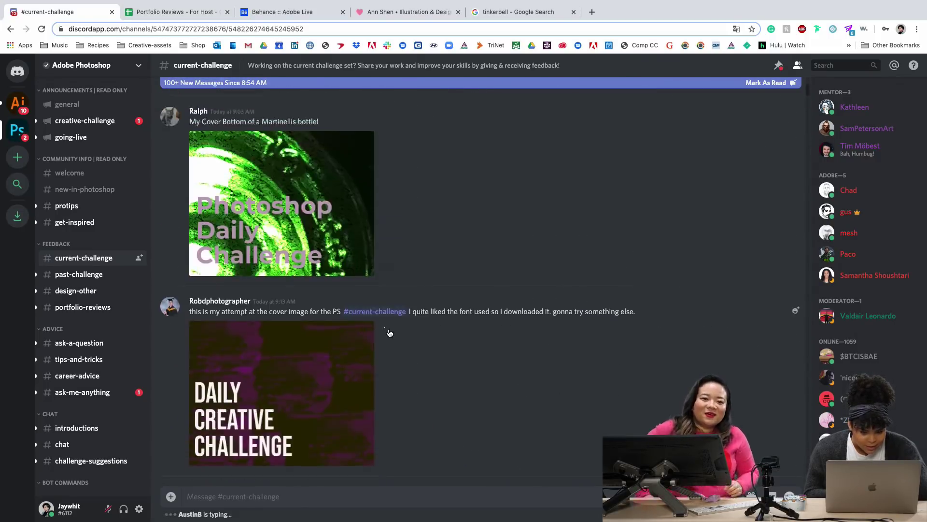
{"action": "scroll", "coordinate": [385, 331], "scroll_direction": "up", "scroll_amount": 10}
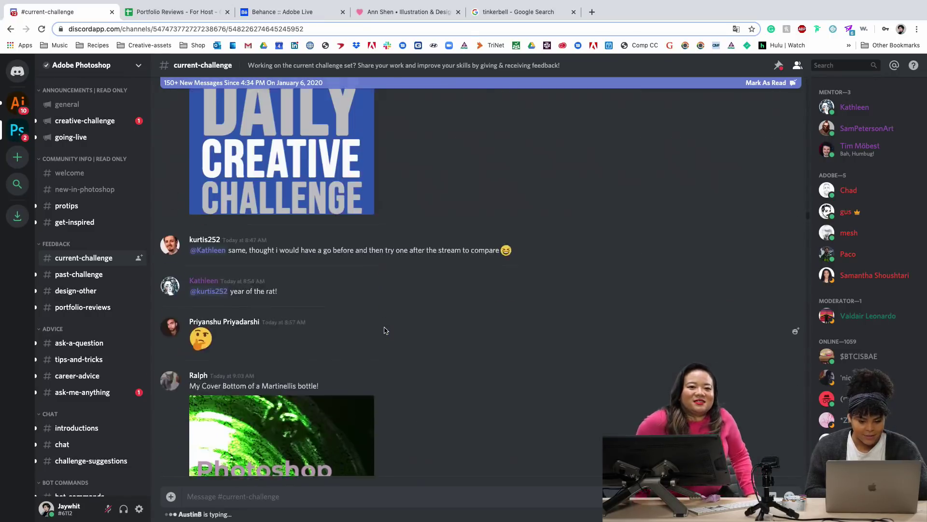
{"action": "scroll", "coordinate": [384, 330], "scroll_direction": "down", "scroll_amount": 12}
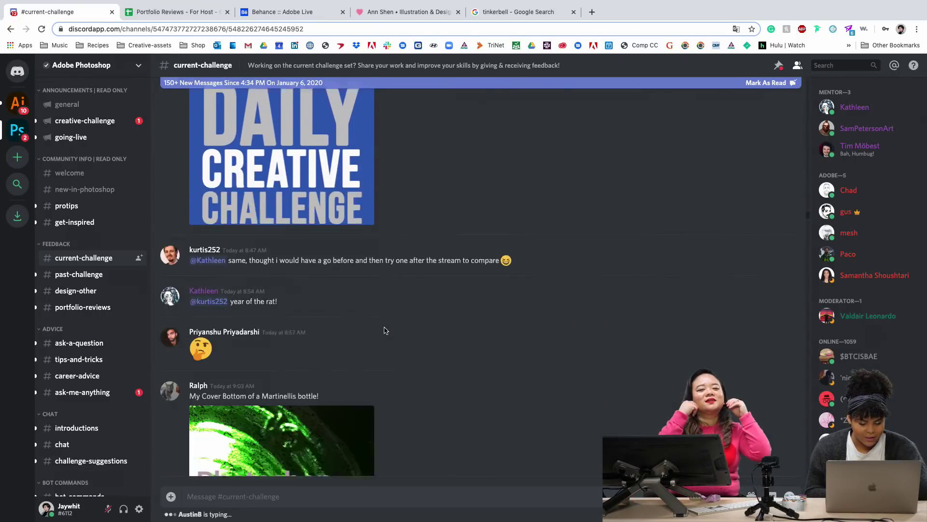
{"action": "scroll", "coordinate": [385, 330], "scroll_direction": "up", "scroll_amount": 20}
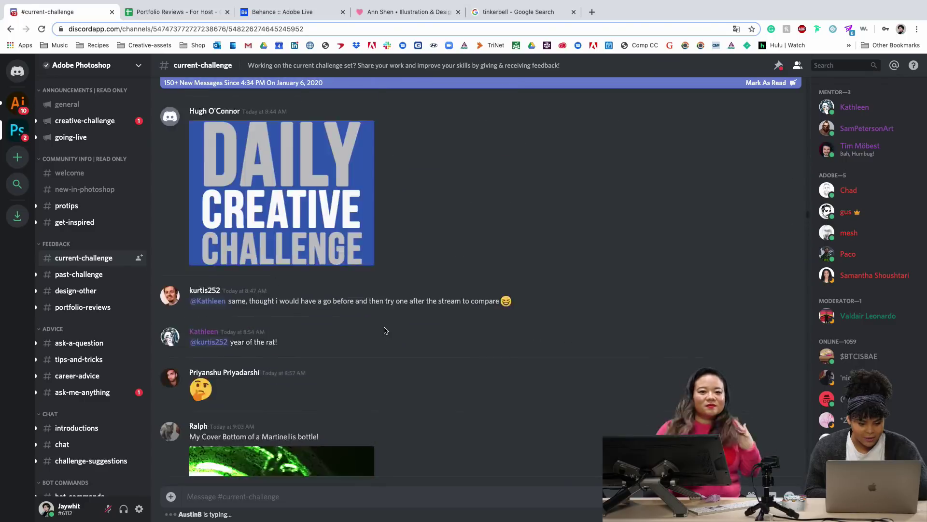
{"action": "scroll", "coordinate": [385, 329], "scroll_direction": "up", "scroll_amount": 8}
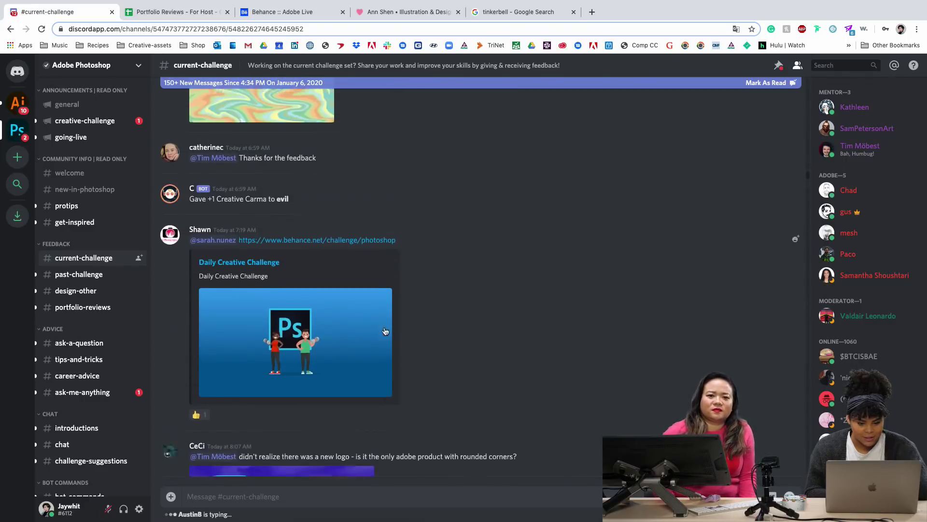
Examine the early submissions in order, from the Daily Creative Challenge link through the postcard mockups and stamp art to the cover images.
{"action": "scroll", "coordinate": [386, 329], "scroll_direction": "down", "scroll_amount": 7}
{"action": "scroll", "coordinate": [385, 330], "scroll_direction": "down", "scroll_amount": 6}
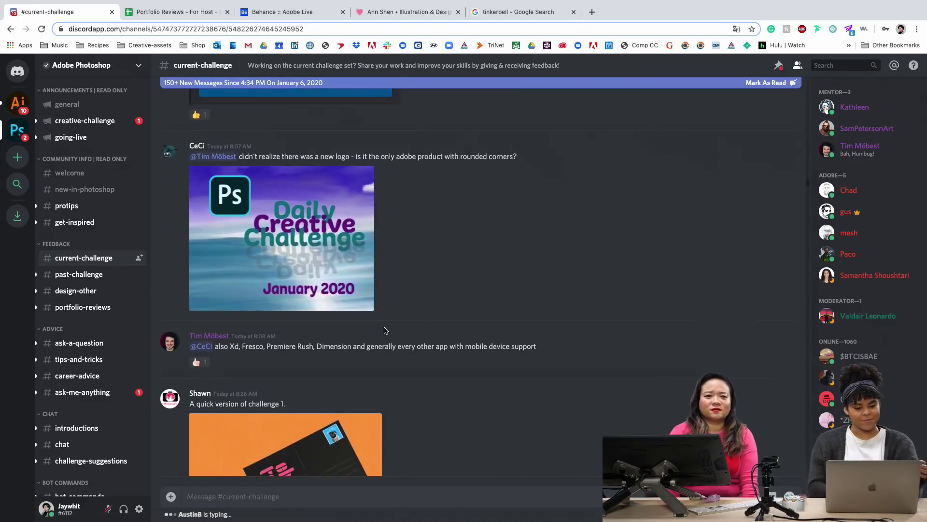
{"action": "scroll", "coordinate": [385, 331], "scroll_direction": "down", "scroll_amount": 3}
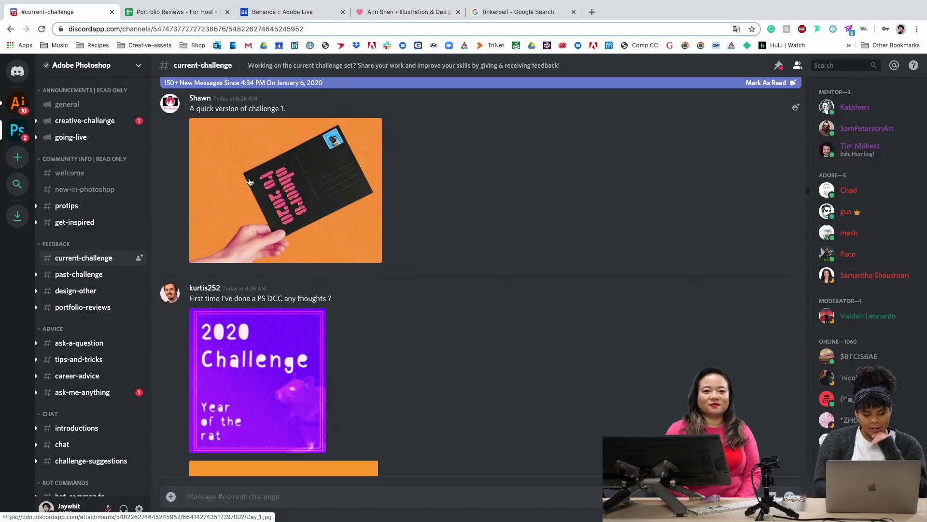
{"action": "scroll", "coordinate": [250, 181], "scroll_direction": "down", "scroll_amount": 10}
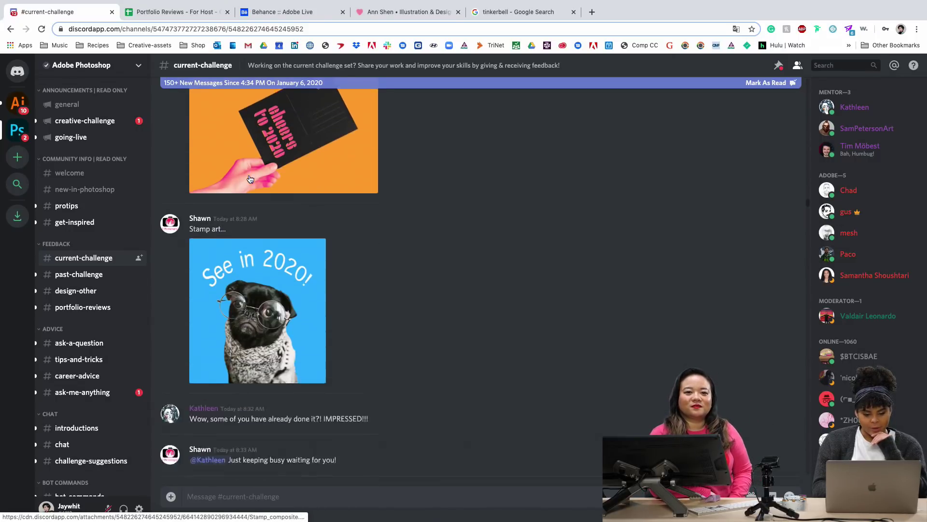
{"action": "scroll", "coordinate": [249, 180], "scroll_direction": "down", "scroll_amount": 15}
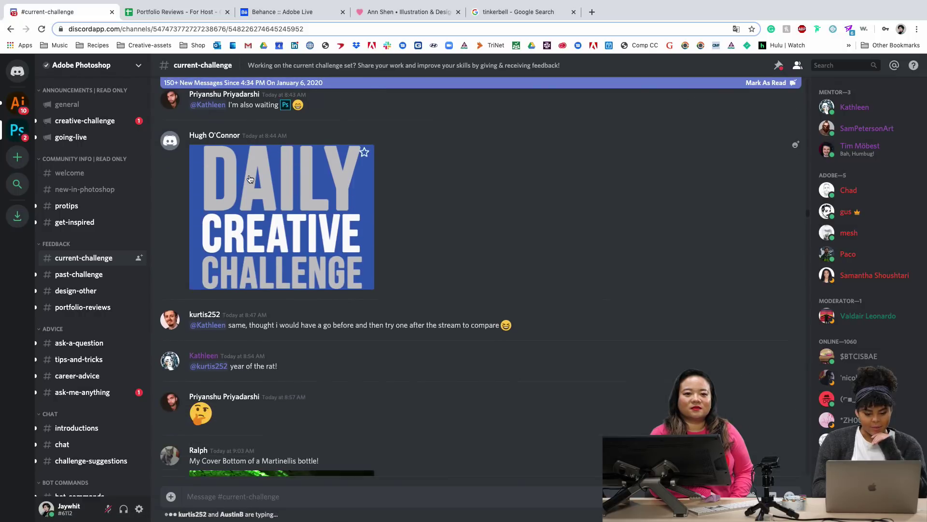
{"action": "scroll", "coordinate": [250, 180], "scroll_direction": "down", "scroll_amount": 4}
{"action": "scroll", "coordinate": [249, 180], "scroll_direction": "up", "scroll_amount": 7}
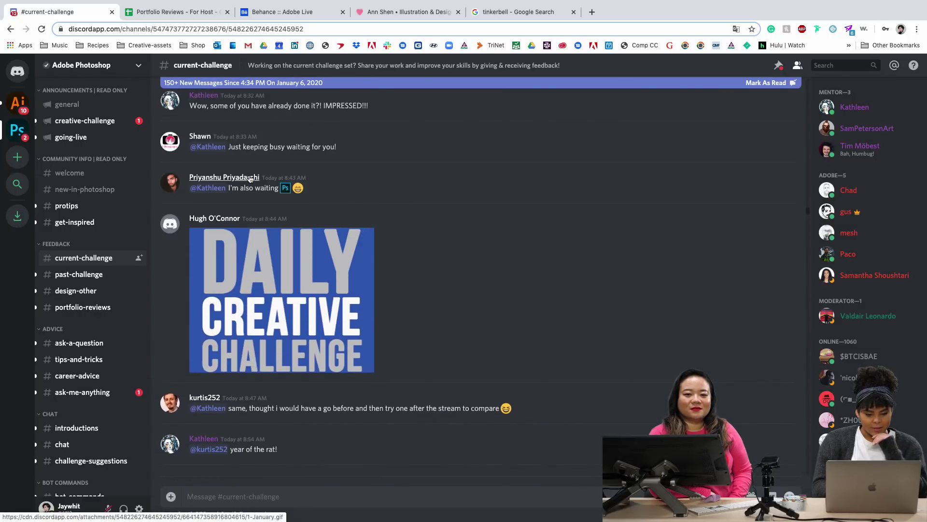
{"action": "scroll", "coordinate": [251, 195], "scroll_direction": "down", "scroll_amount": 15}
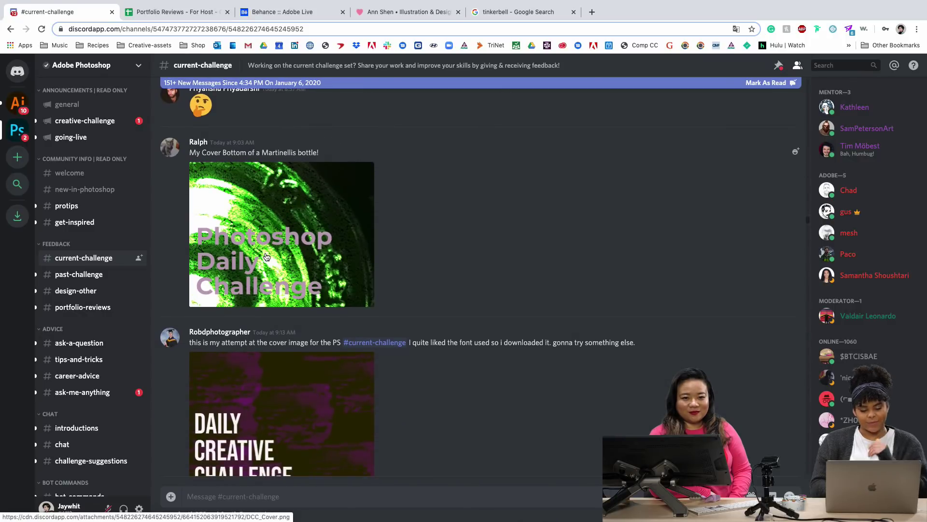
Compare the two cover image submissions, view the green Martinelli's bottle cover enlarged, and close the preview.
{"action": "scroll", "coordinate": [266, 256], "scroll_direction": "down", "scroll_amount": 4}
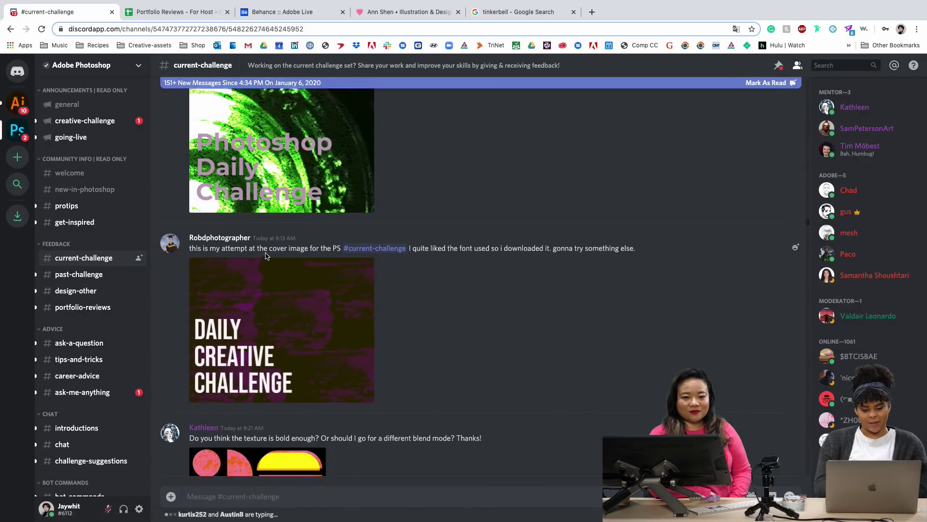
{"action": "scroll", "coordinate": [283, 316], "scroll_direction": "down", "scroll_amount": 1}
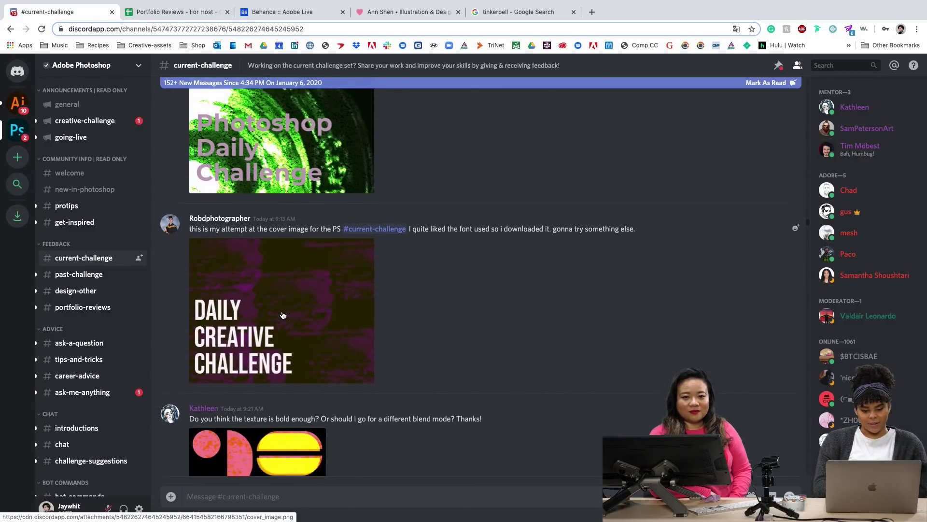
{"action": "scroll", "coordinate": [283, 316], "scroll_direction": "up", "scroll_amount": 6}
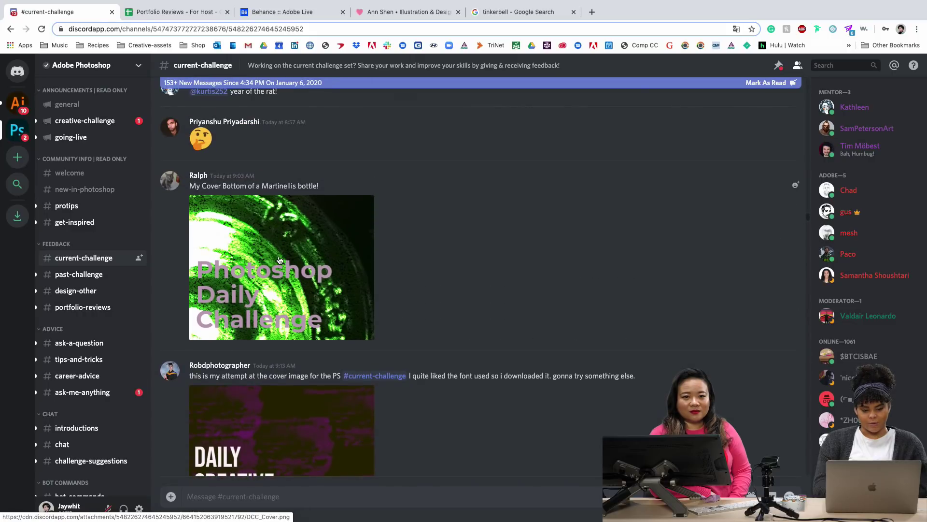
{"action": "left_click", "coordinate": [242, 244]}
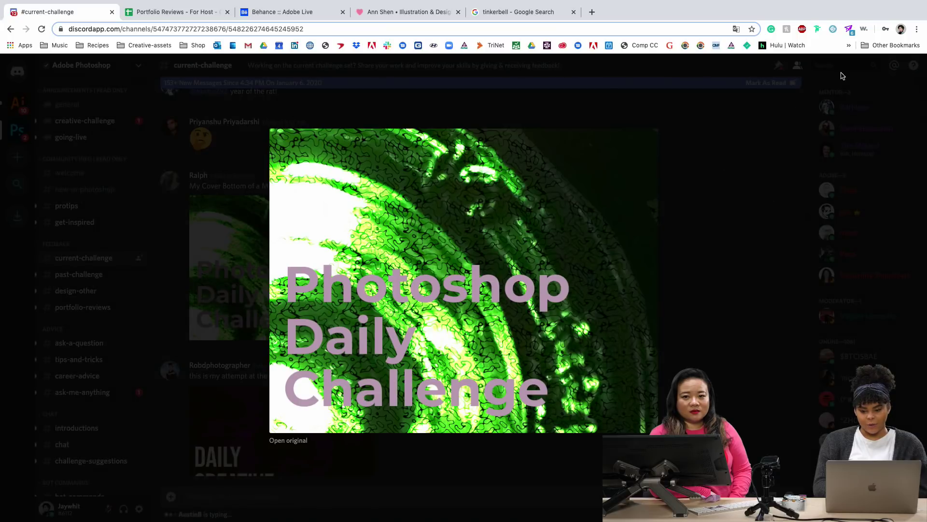
{"action": "left_click", "coordinate": [843, 76]}
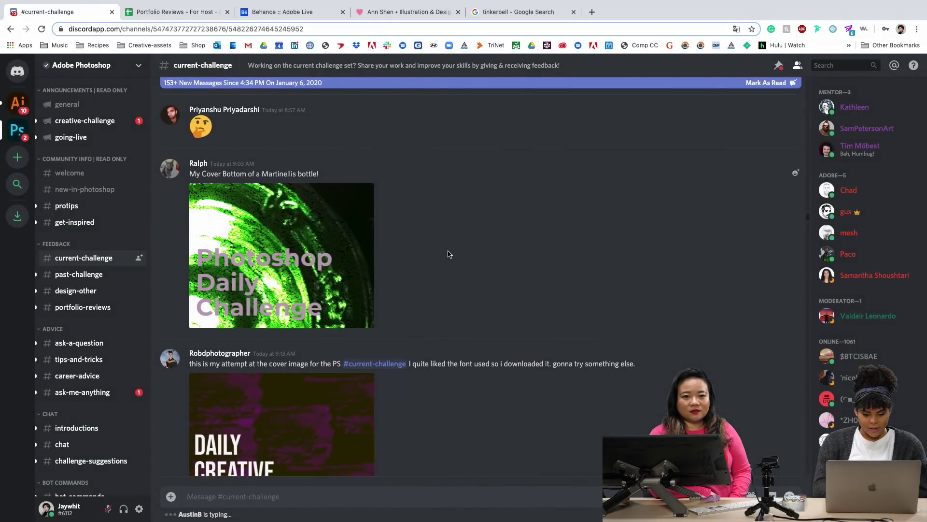
View the purple and olive Daily Creative Challenge cover image enlarged and close the preview.
{"action": "scroll", "coordinate": [449, 255], "scroll_direction": "down", "scroll_amount": 3}
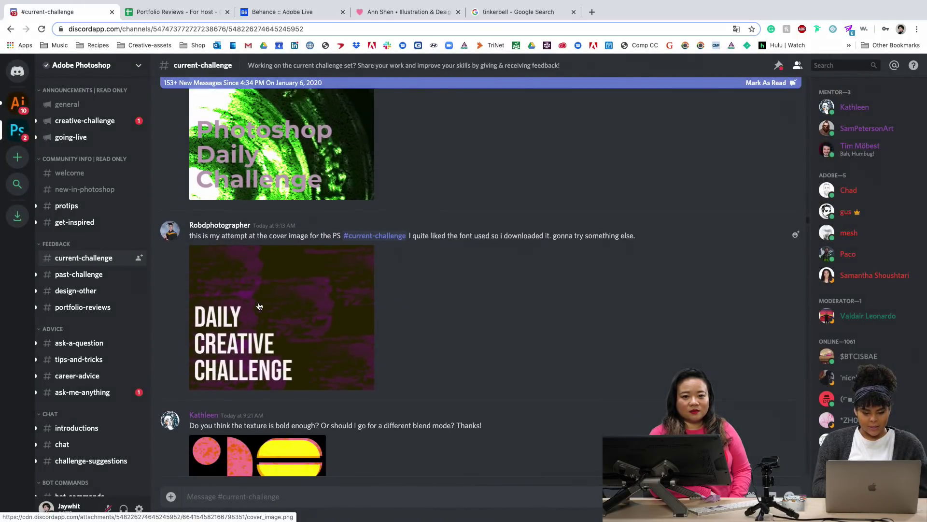
{"action": "scroll", "coordinate": [298, 273], "scroll_direction": "down", "scroll_amount": 2}
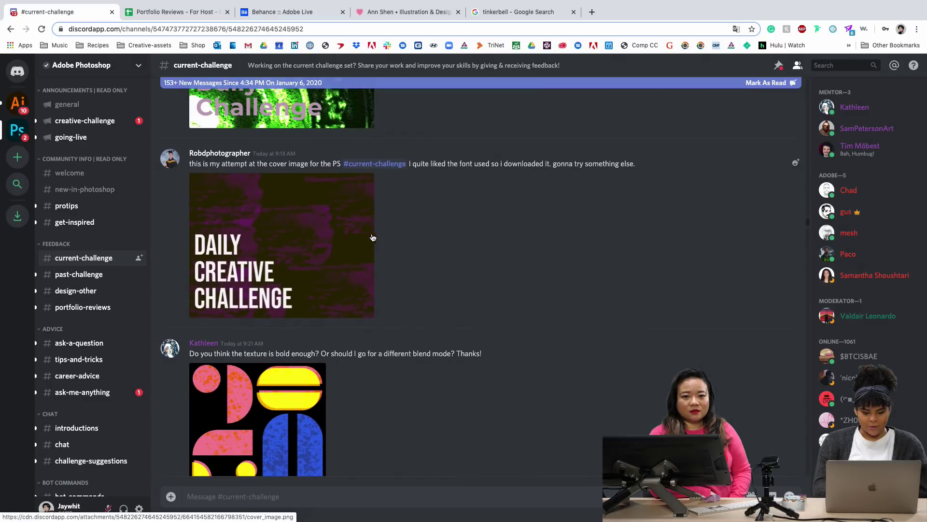
{"action": "left_click", "coordinate": [305, 228]}
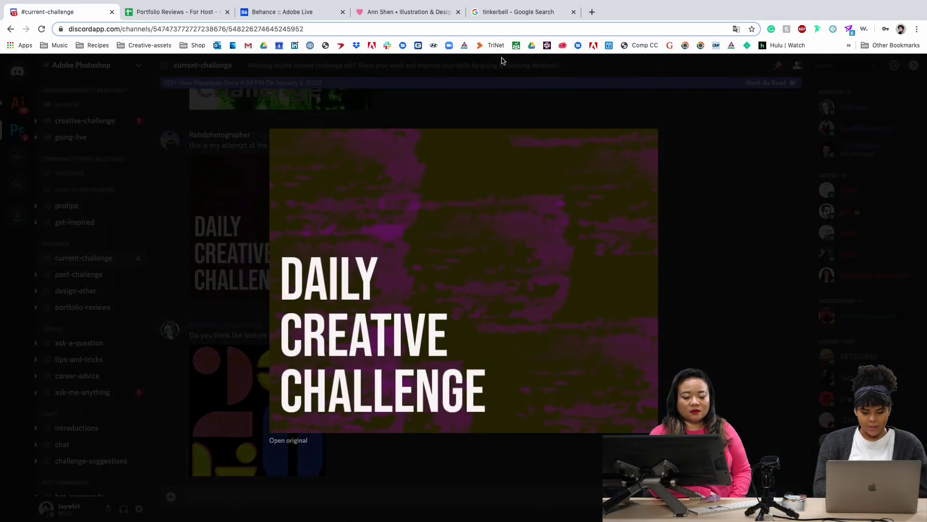
{"action": "left_click", "coordinate": [493, 90]}
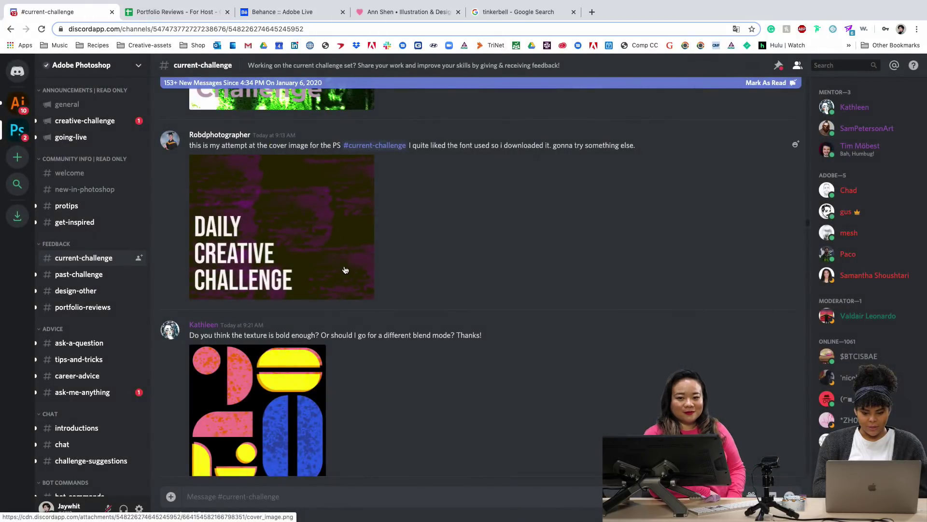
Examine the geometric textured shapes design and the blue Daily Creative Challenge cover, continuing to the PS ornaments and postcard entries.
{"action": "scroll", "coordinate": [345, 269], "scroll_direction": "down", "scroll_amount": 4}
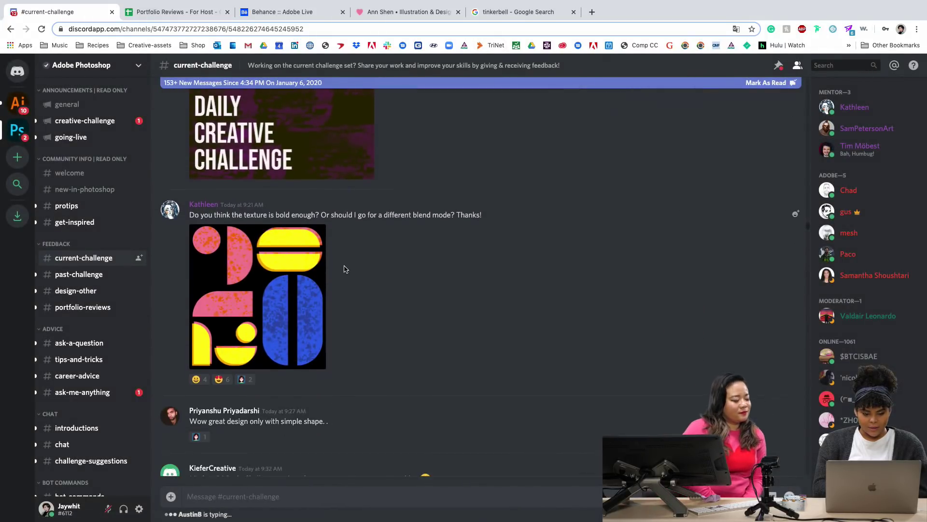
{"action": "scroll", "coordinate": [345, 266], "scroll_direction": "down", "scroll_amount": 4}
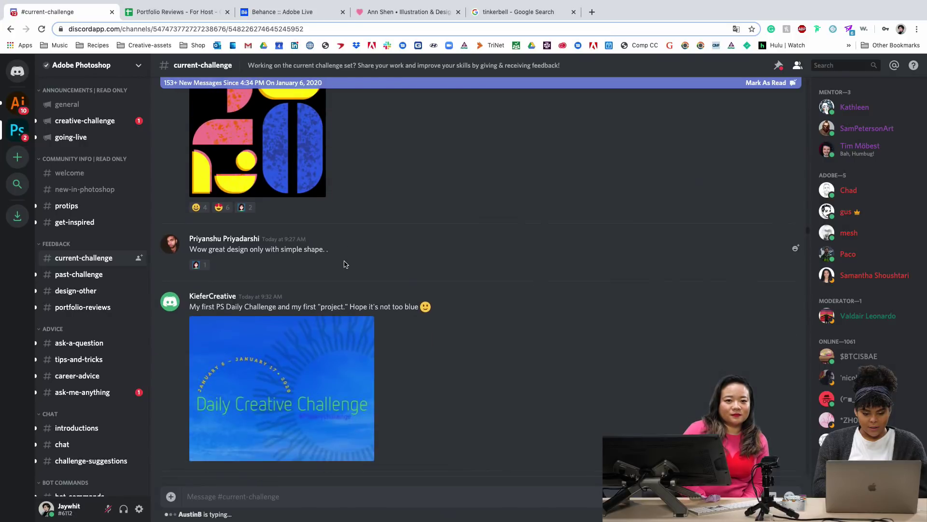
{"action": "scroll", "coordinate": [345, 263], "scroll_direction": "down", "scroll_amount": 9}
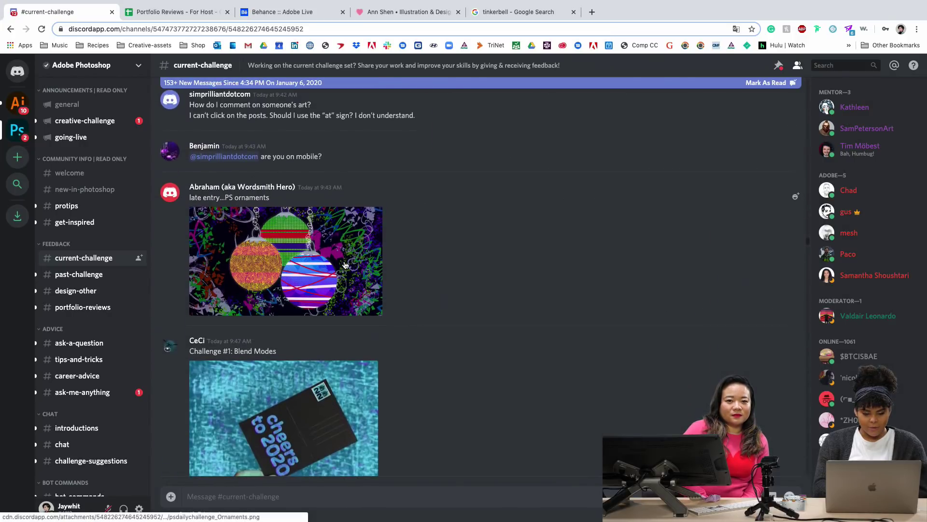
{"action": "scroll", "coordinate": [345, 265], "scroll_direction": "down", "scroll_amount": 3}
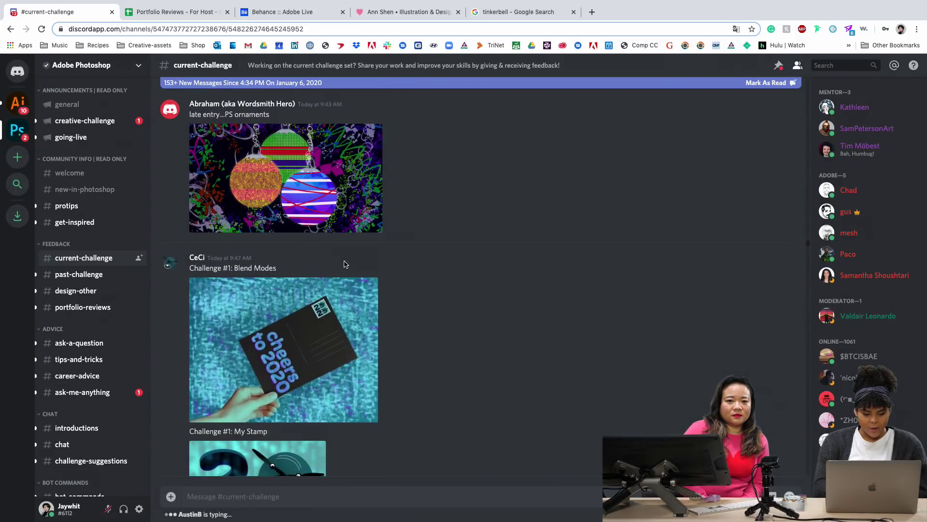
Compare the PS ornaments entry with the postcard mockup below it, view the ornaments artwork enlarged, and close the preview.
{"action": "scroll", "coordinate": [346, 265], "scroll_direction": "up", "scroll_amount": 2}
{"action": "scroll", "coordinate": [345, 265], "scroll_direction": "up", "scroll_amount": 1}
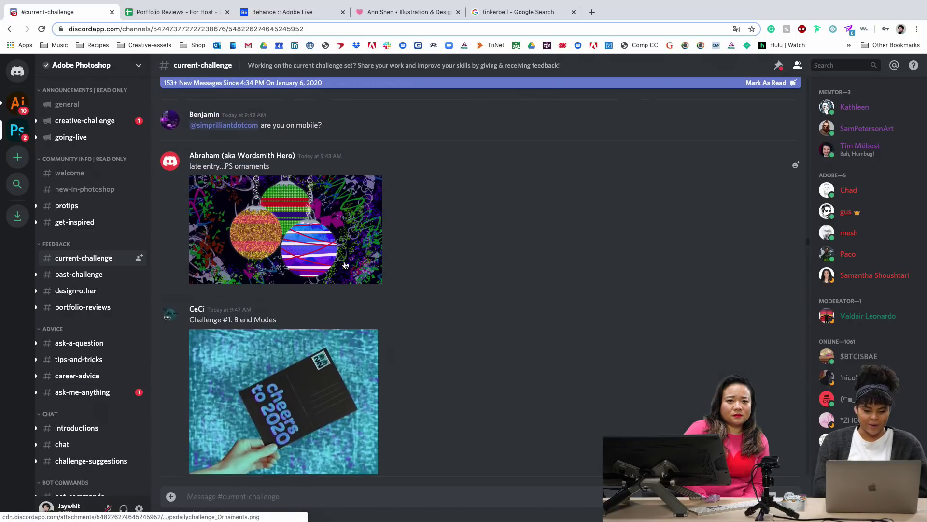
{"action": "scroll", "coordinate": [345, 264], "scroll_direction": "down", "scroll_amount": 3}
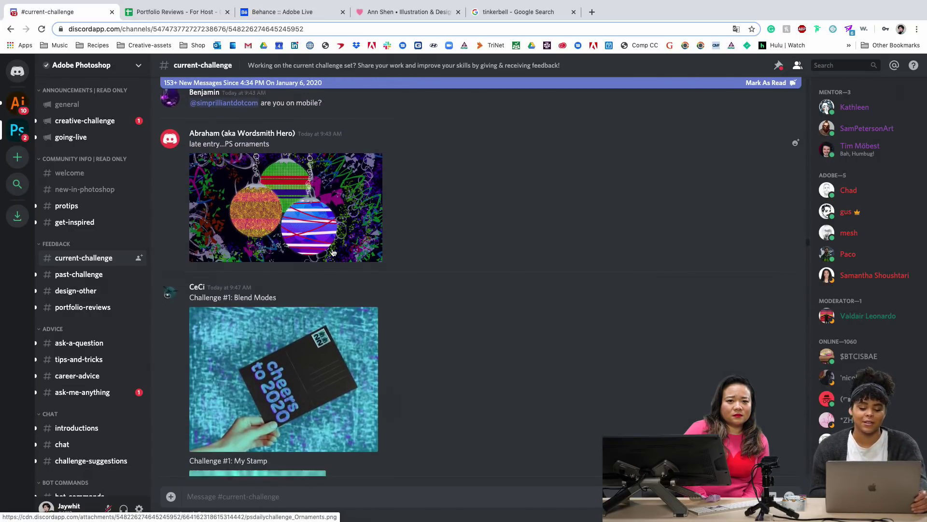
{"action": "scroll", "coordinate": [333, 252], "scroll_direction": "down", "scroll_amount": 2}
{"action": "scroll", "coordinate": [333, 252], "scroll_direction": "up", "scroll_amount": 1}
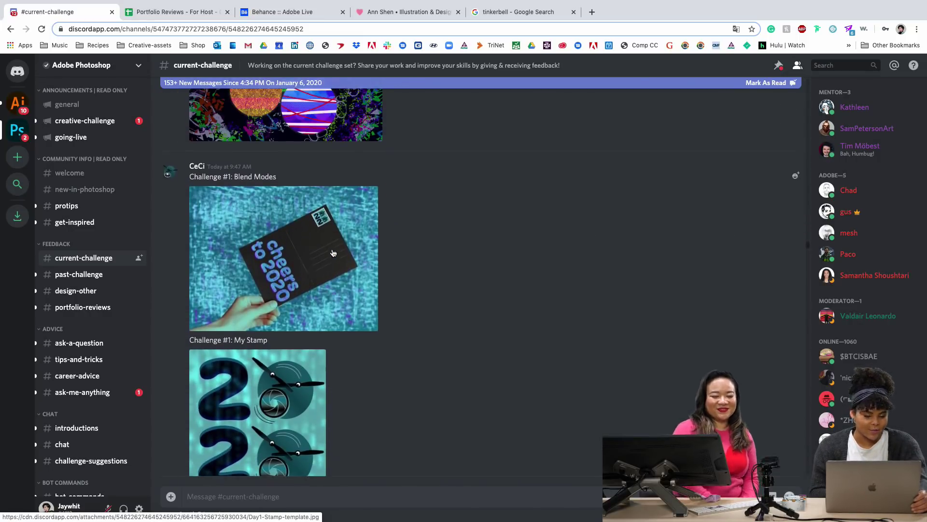
{"action": "scroll", "coordinate": [333, 252], "scroll_direction": "up", "scroll_amount": 4}
{"action": "scroll", "coordinate": [332, 252], "scroll_direction": "down", "scroll_amount": 1}
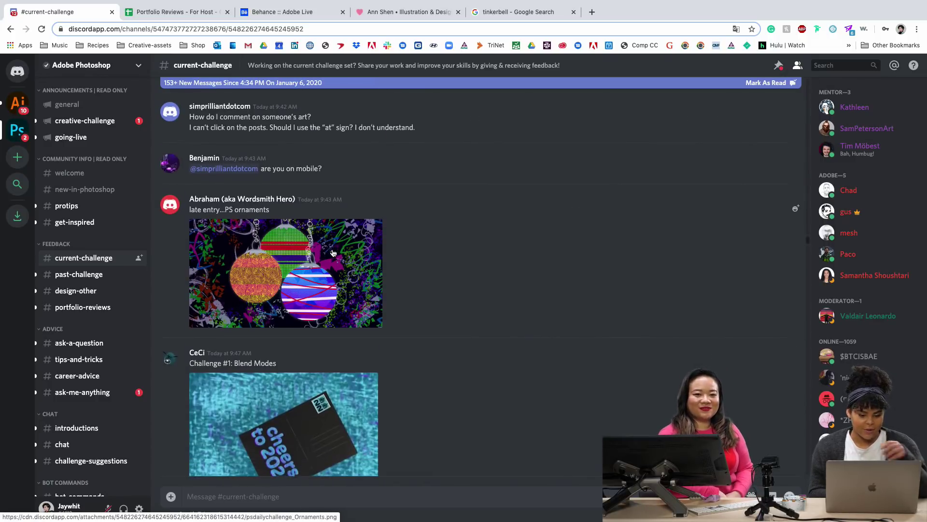
{"action": "scroll", "coordinate": [333, 252], "scroll_direction": "up", "scroll_amount": 1}
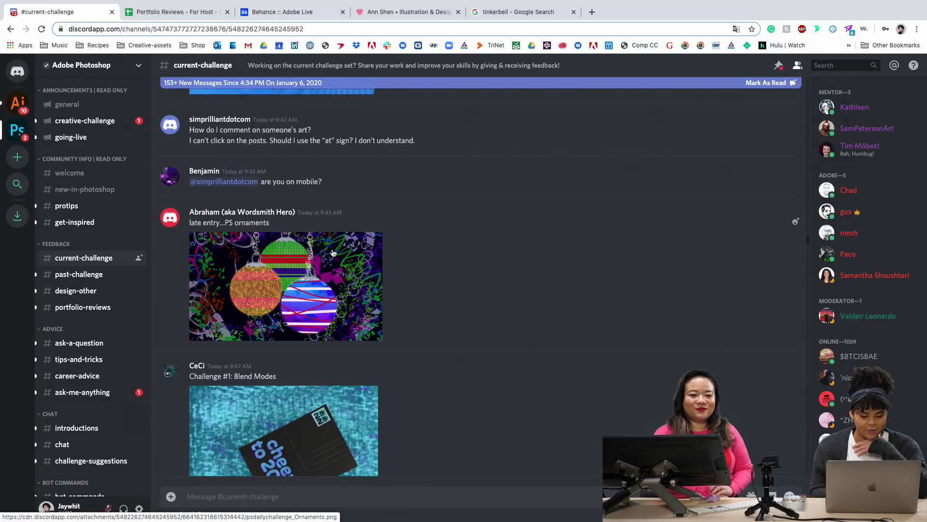
{"action": "left_click", "coordinate": [319, 278]}
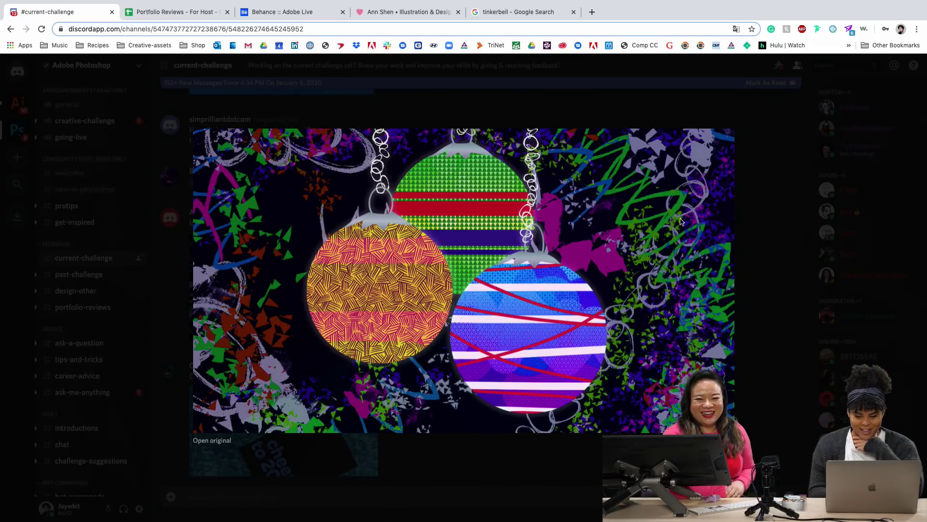
{"action": "left_click", "coordinate": [787, 203]}
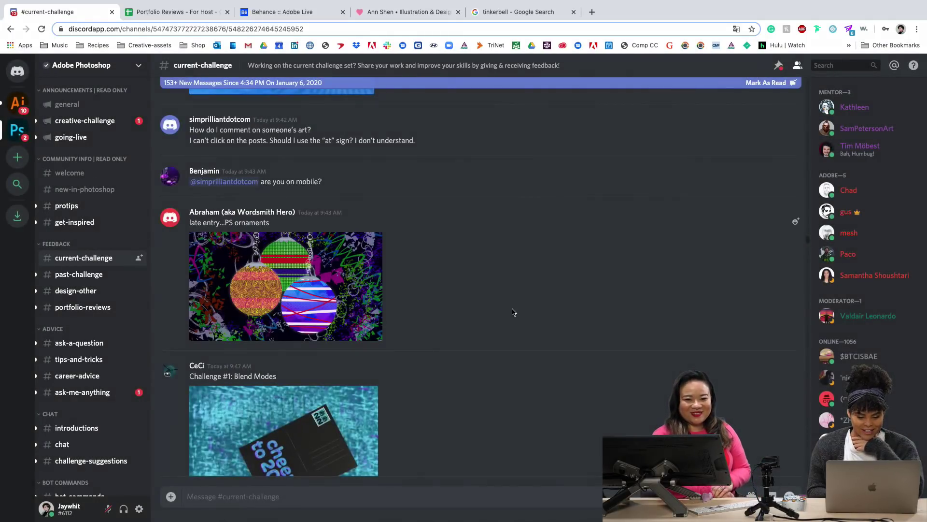
Open the "cheers to 2020" postcard mockup in the preview and magnify the page to inspect its stamp closely.
{"action": "scroll", "coordinate": [513, 312], "scroll_direction": "down", "scroll_amount": 2}
{"action": "scroll", "coordinate": [514, 312], "scroll_direction": "down", "scroll_amount": 5}
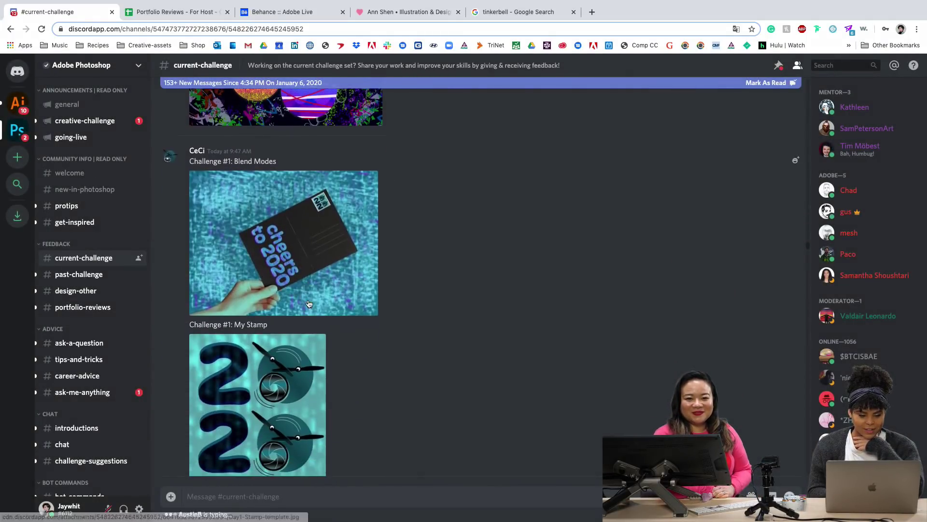
{"action": "left_click", "coordinate": [312, 240]}
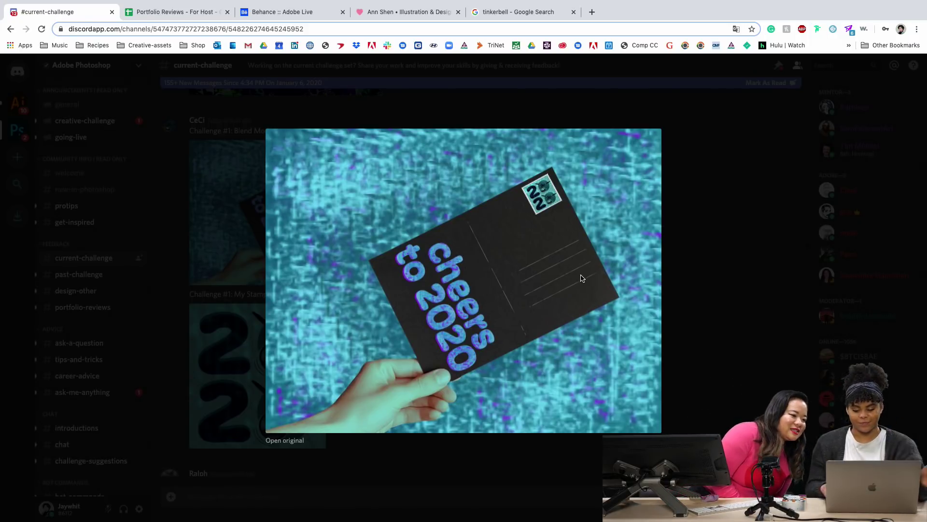
{"action": "key", "text": "super+equal"}
{"action": "key", "text": "super+equal"}
{"action": "key", "text": "super+equal"}
{"action": "key", "text": "super+equal"}
{"action": "key", "text": "super+equal"}
{"action": "key", "text": "super+equal"}
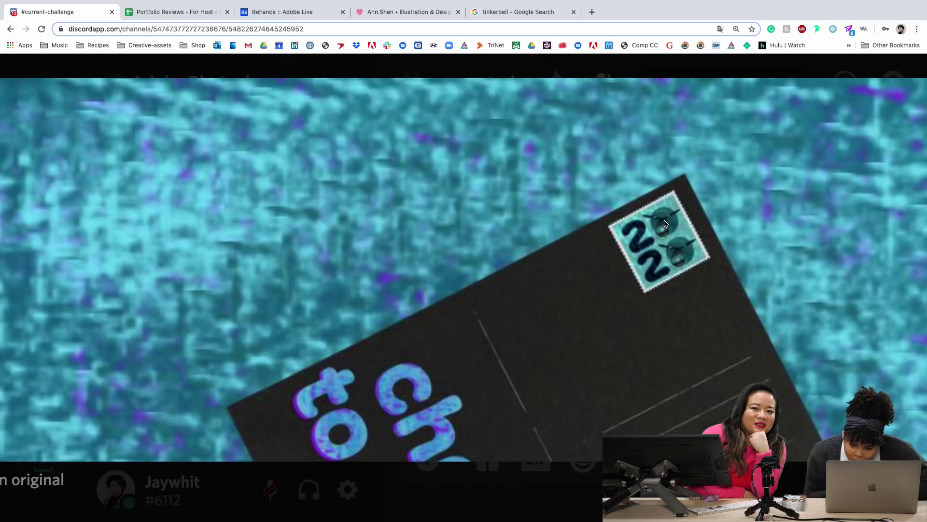
{"action": "key", "text": "super+equal"}
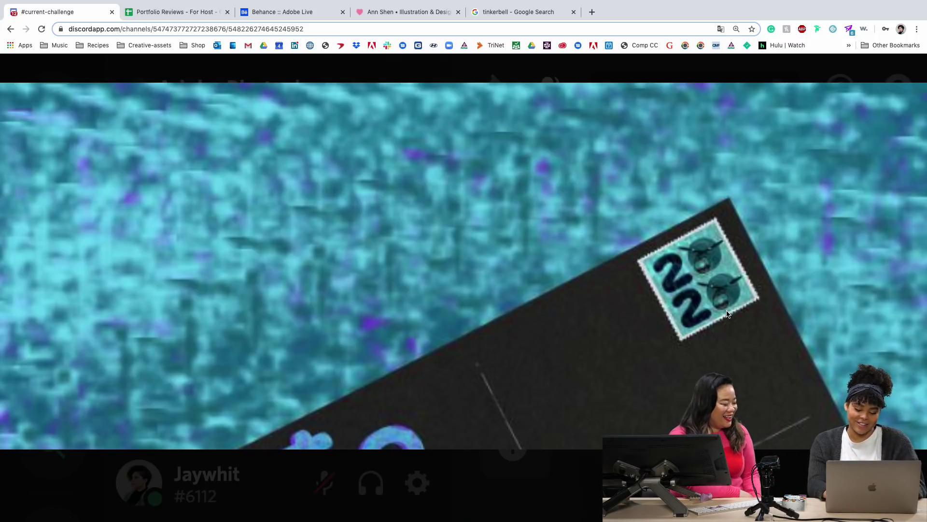
Reduce the page magnification to 125% to view the whole postcard and close its preview.
{"action": "key", "text": "super+minus"}
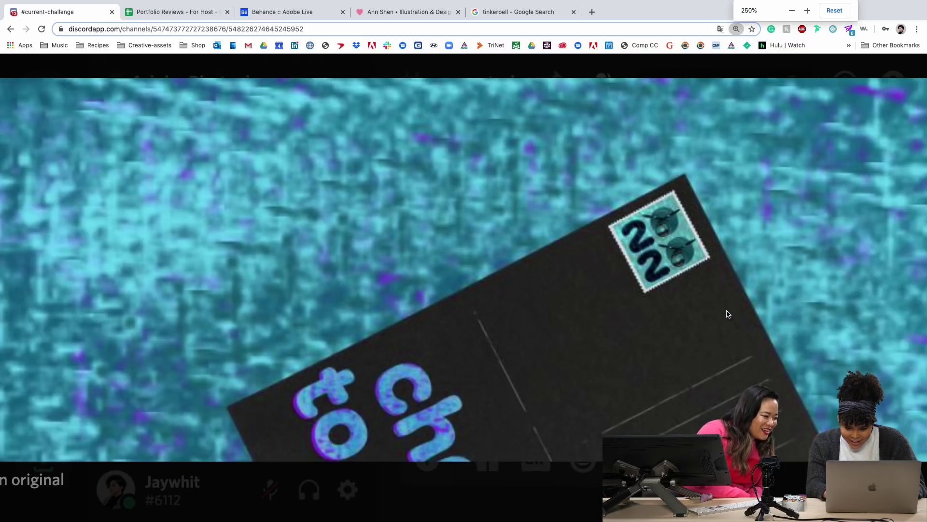
{"action": "key", "text": "super+minus"}
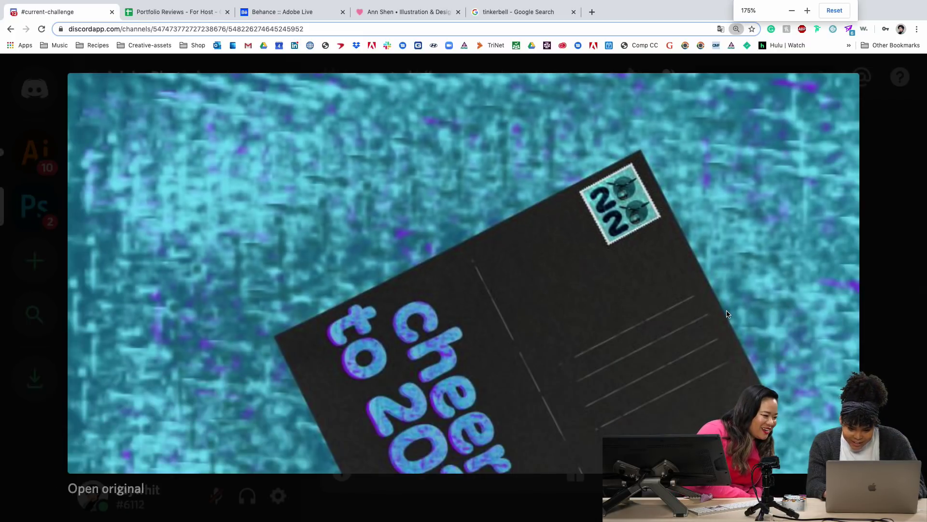
{"action": "key", "text": "super+minus"}
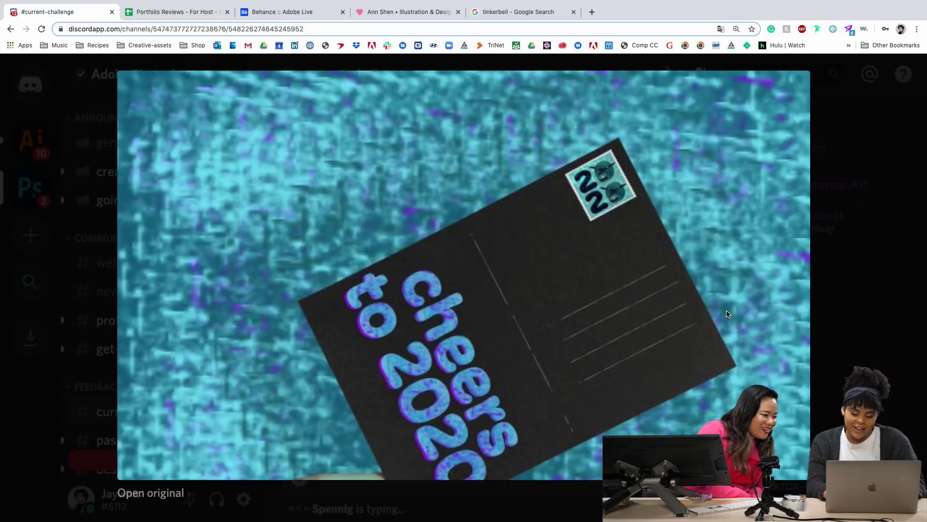
{"action": "key", "text": "super+minus"}
{"action": "key", "text": "super+minus"}
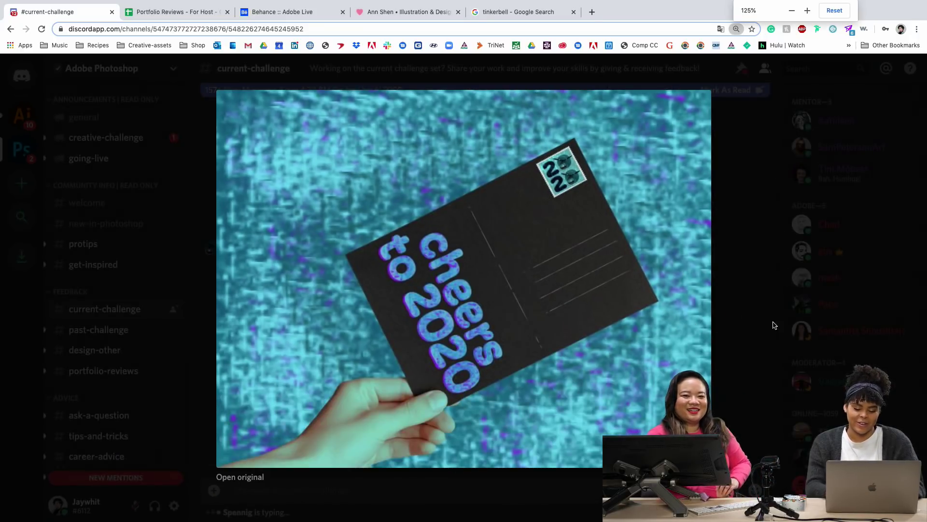
{"action": "left_click", "coordinate": [830, 216]}
View the teal 2020 stamp artwork under "Challenge #1: My Stamp" enlarged and close the preview.
{"action": "scroll", "coordinate": [378, 261], "scroll_direction": "down", "scroll_amount": 2}
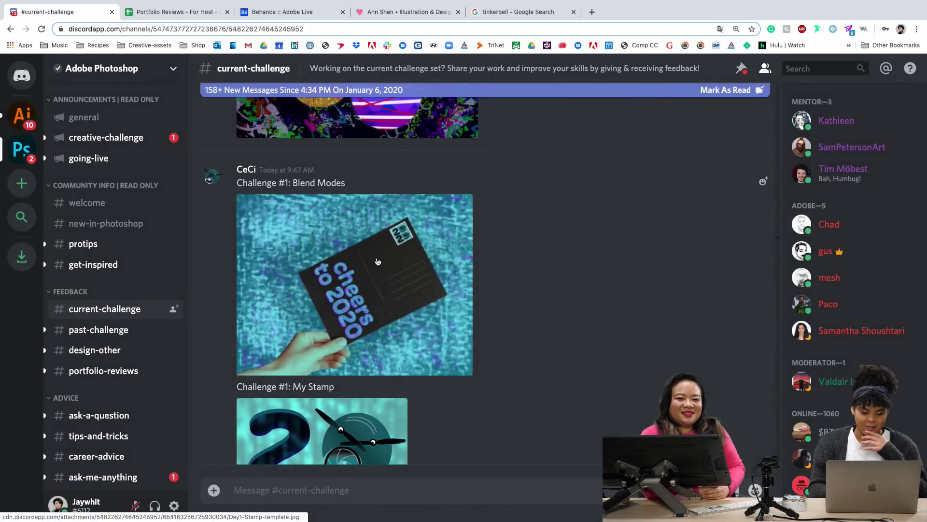
{"action": "scroll", "coordinate": [377, 261], "scroll_direction": "down", "scroll_amount": 4}
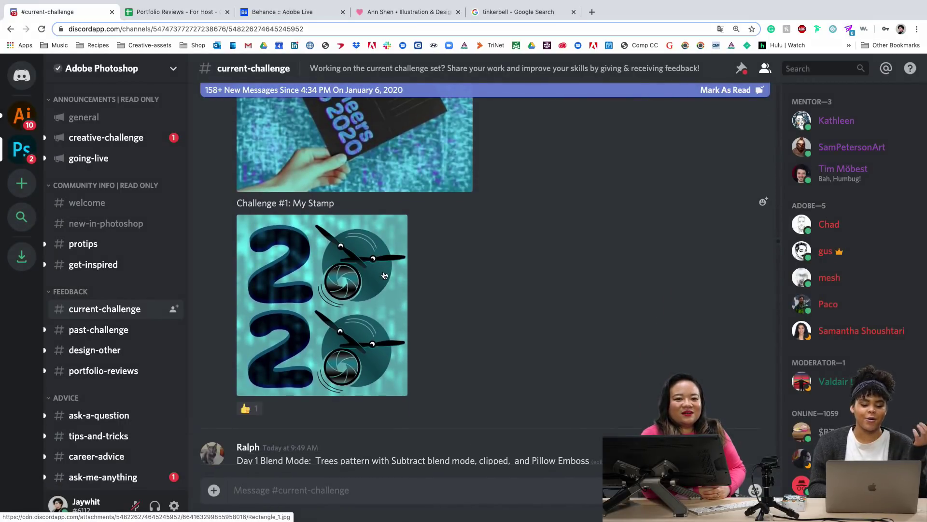
{"action": "scroll", "coordinate": [385, 275], "scroll_direction": "down", "scroll_amount": 1}
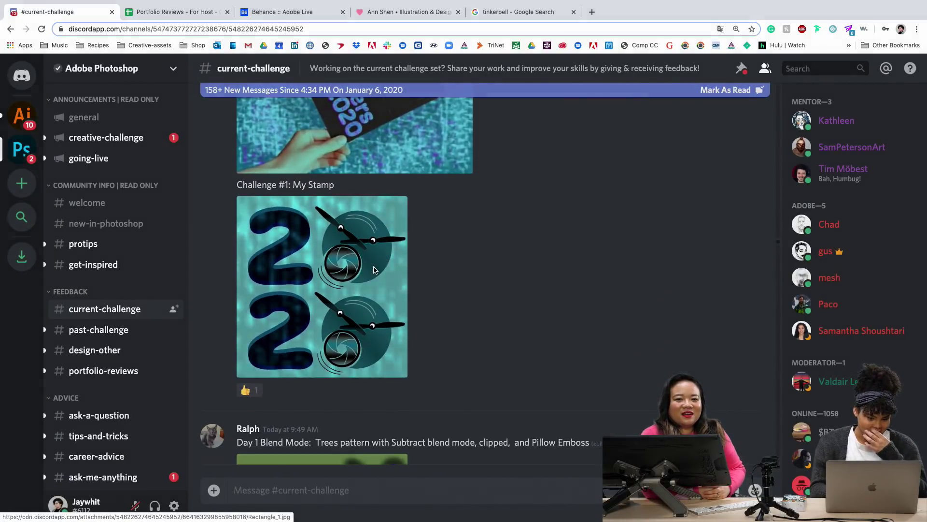
{"action": "left_click", "coordinate": [374, 269]}
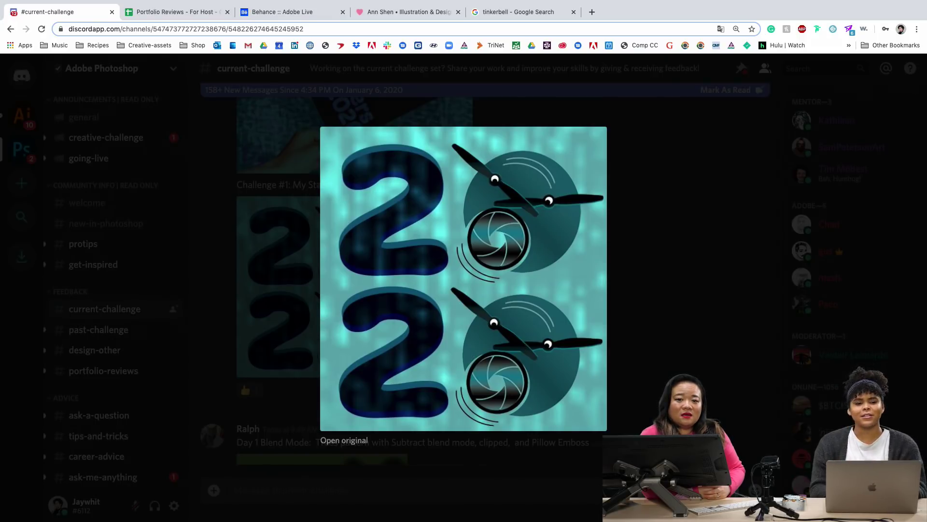
{"action": "left_click", "coordinate": [684, 260]}
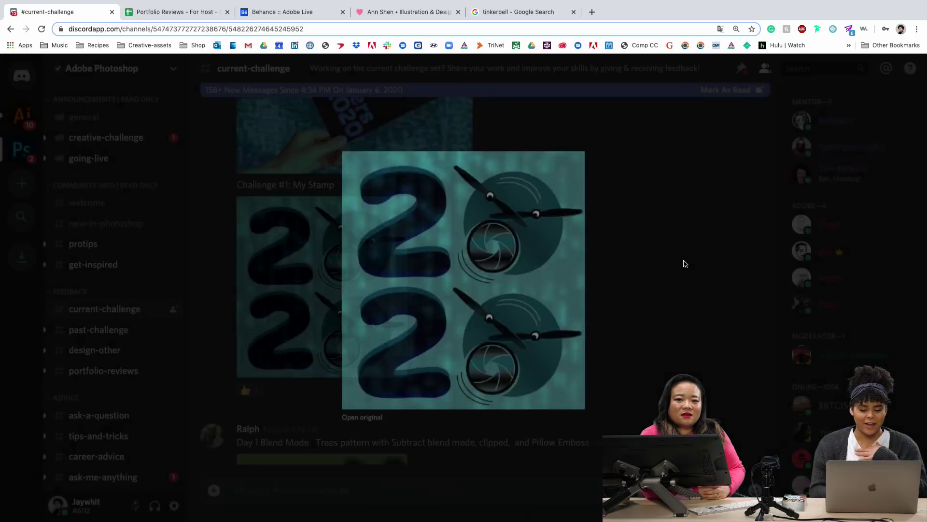
Open the green DCC stamp design from the Day 1 Blend Mode post and magnify the page to inspect its lettering.
{"action": "scroll", "coordinate": [392, 296], "scroll_direction": "down", "scroll_amount": 3}
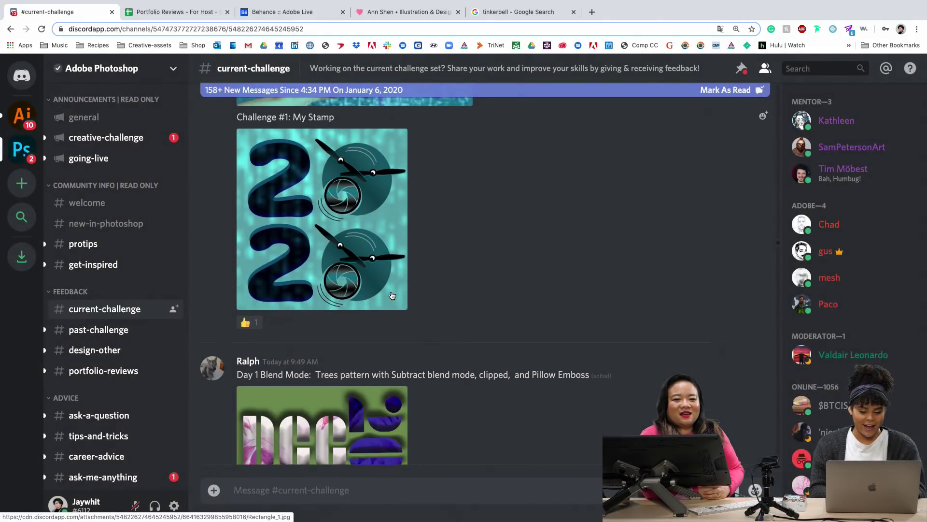
{"action": "scroll", "coordinate": [393, 295], "scroll_direction": "down", "scroll_amount": 5}
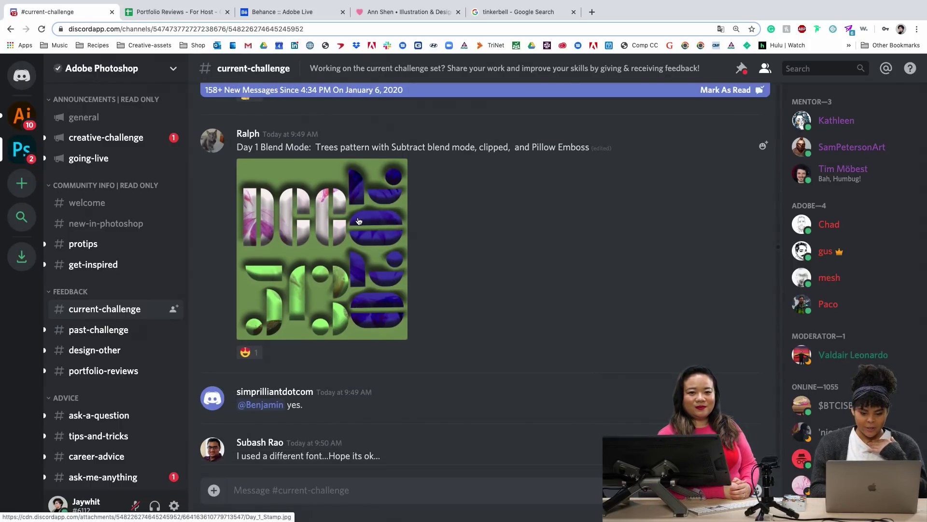
{"action": "left_click", "coordinate": [359, 221]}
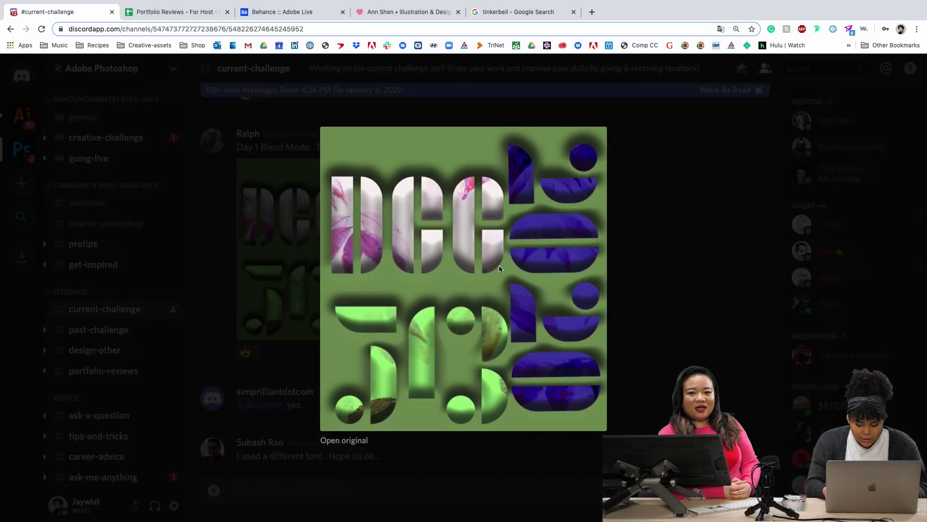
{"action": "key", "text": "super+equal"}
{"action": "key", "text": "super+equal"}
{"action": "key", "text": "super+equal"}
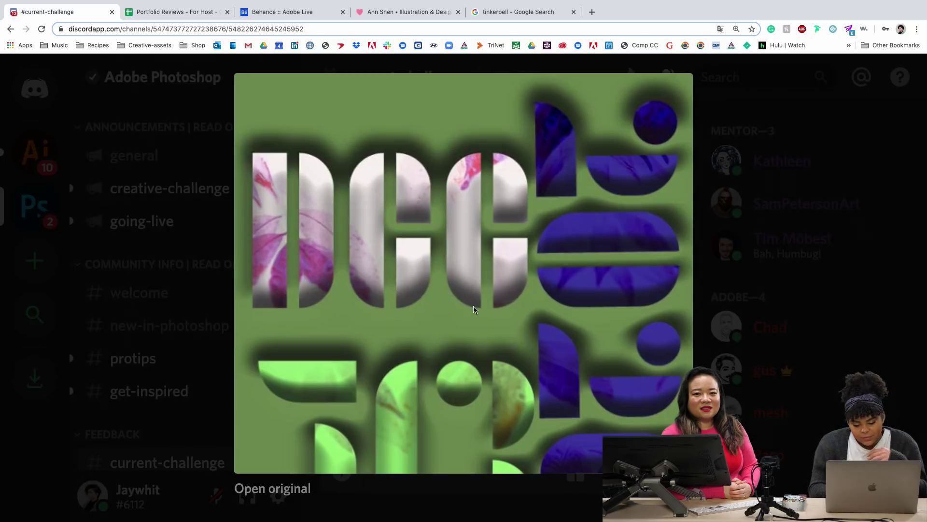
Reduce the page magnification to see more of the green DCC stamp and close its preview.
{"action": "key", "text": "super+minus"}
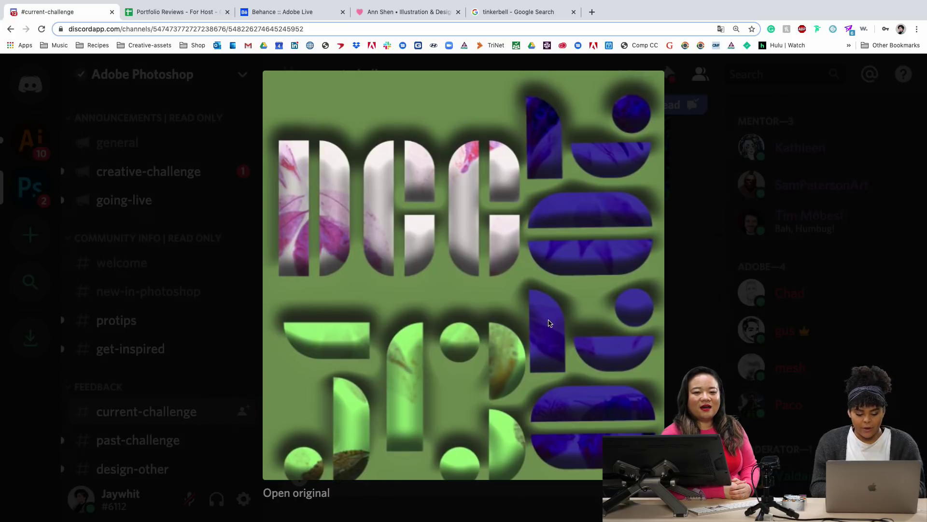
{"action": "left_click", "coordinate": [923, 260]}
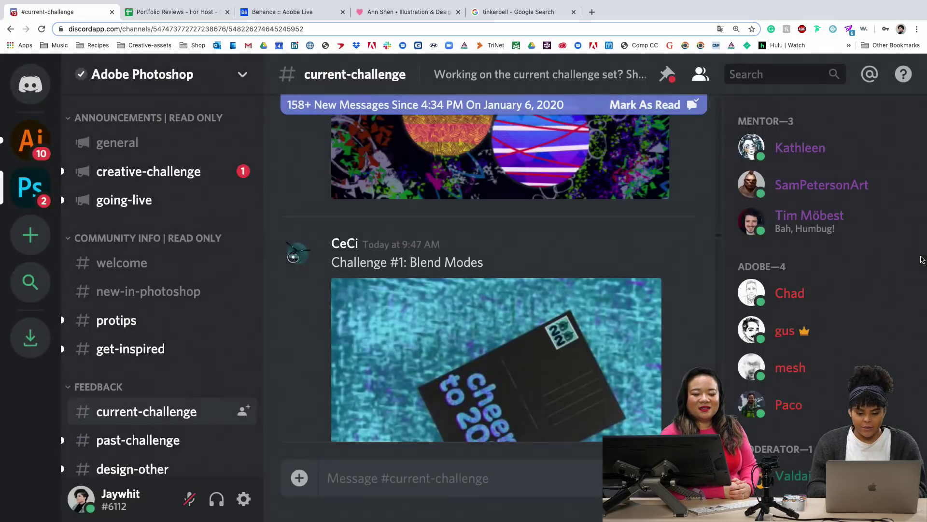
View the neon striped 2020 stamp on black from the "I used a different font" post enlarged and close the preview.
{"action": "scroll", "coordinate": [526, 324], "scroll_direction": "down", "scroll_amount": 5}
{"action": "scroll", "coordinate": [526, 323], "scroll_direction": "down", "scroll_amount": 10}
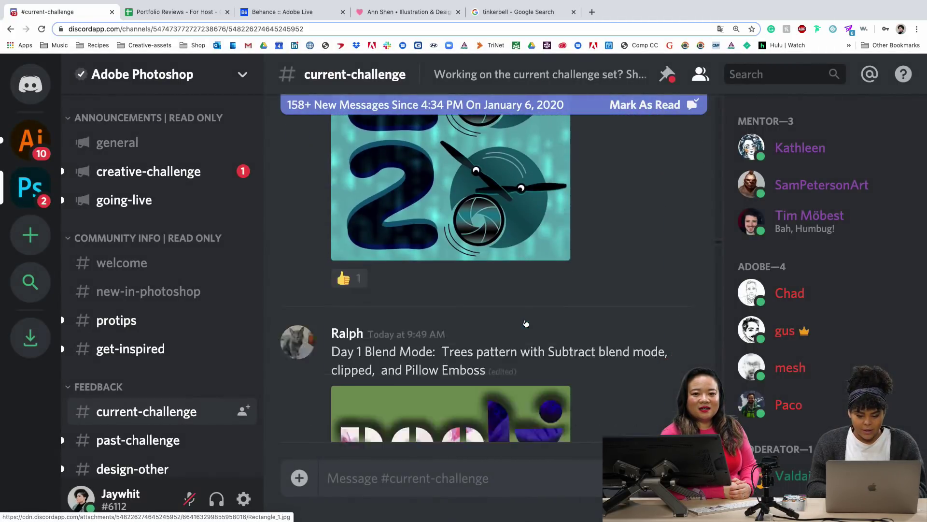
{"action": "scroll", "coordinate": [526, 323], "scroll_direction": "down", "scroll_amount": 1}
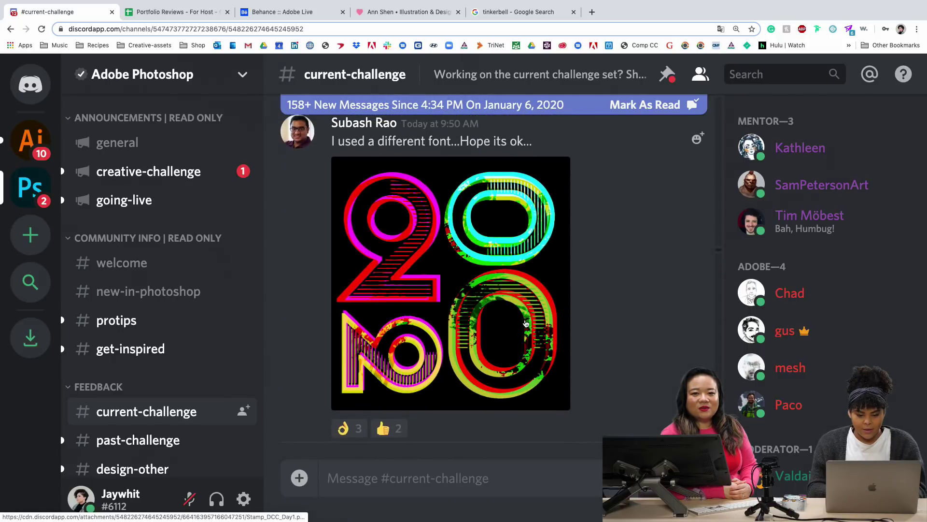
{"action": "left_click", "coordinate": [501, 303]}
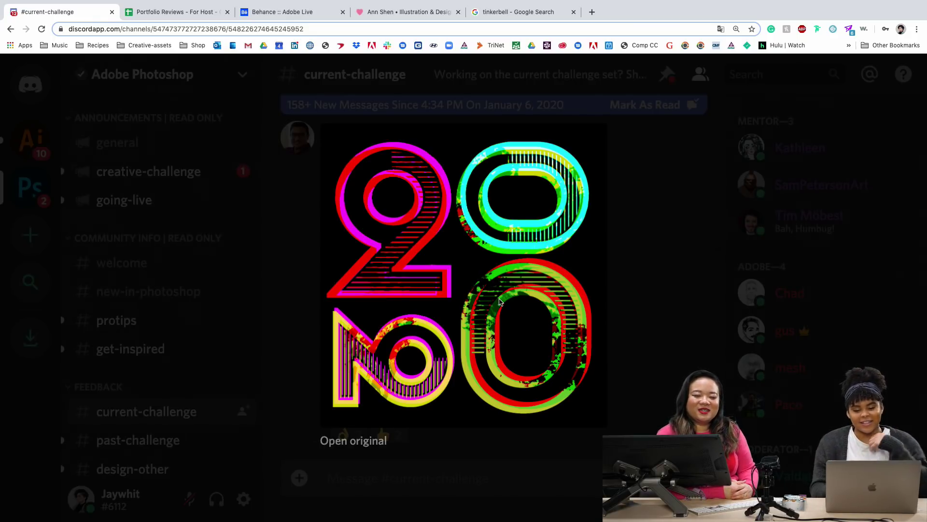
{"action": "left_click", "coordinate": [690, 336]}
View the yellow and magenta 2020 stamp from the "New decade, new ideas" post enlarged and close the preview.
{"action": "scroll", "coordinate": [527, 334], "scroll_direction": "down", "scroll_amount": 4}
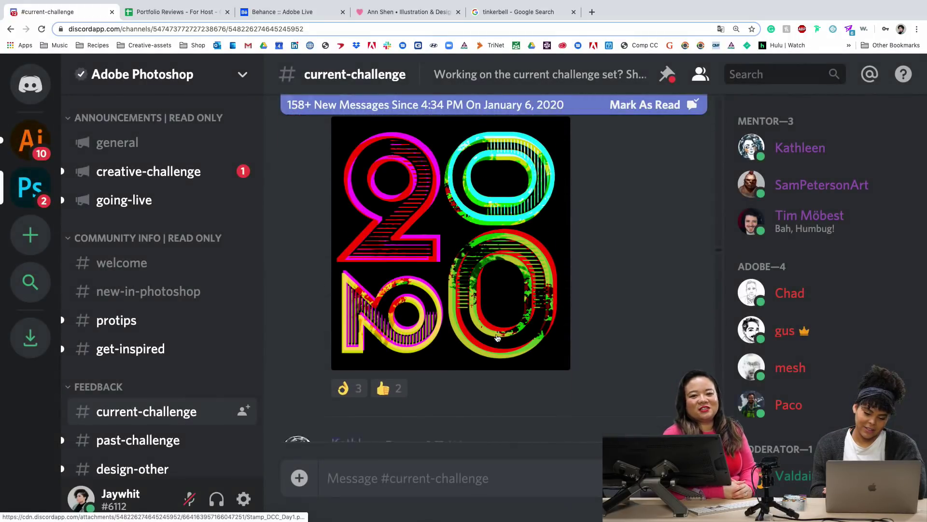
{"action": "scroll", "coordinate": [497, 337], "scroll_direction": "down", "scroll_amount": 5}
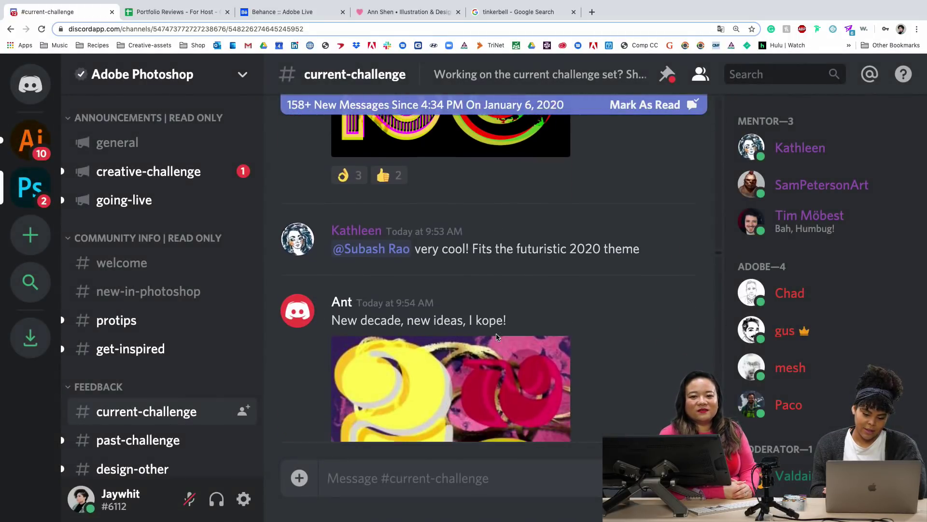
{"action": "scroll", "coordinate": [498, 337], "scroll_direction": "down", "scroll_amount": 1}
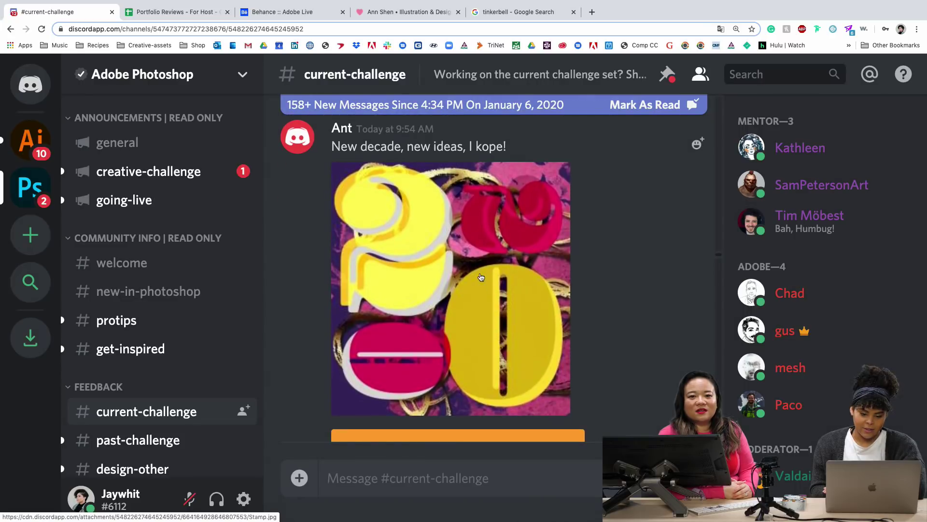
{"action": "left_click", "coordinate": [478, 253]}
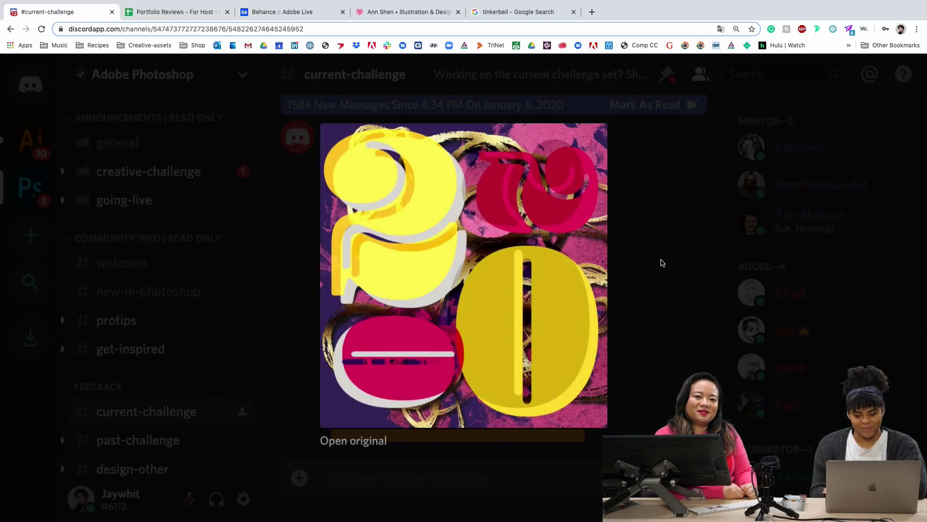
{"action": "left_click", "coordinate": [645, 258]}
View the orange "cheers to 2020" postcard mockup carrying the yellow and magenta stamp enlarged and close the preview.
{"action": "scroll", "coordinate": [466, 291], "scroll_direction": "down", "scroll_amount": 5}
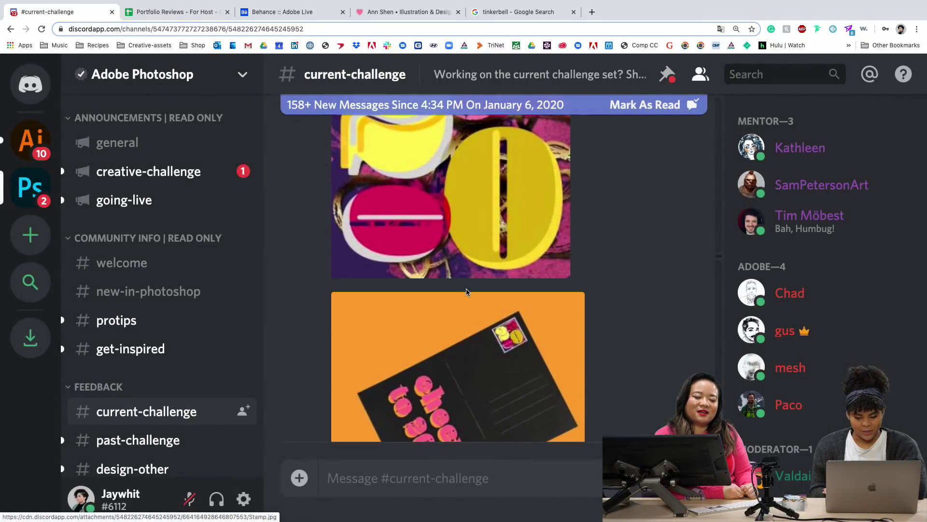
{"action": "scroll", "coordinate": [467, 291], "scroll_direction": "down", "scroll_amount": 2}
{"action": "left_click", "coordinate": [527, 330]}
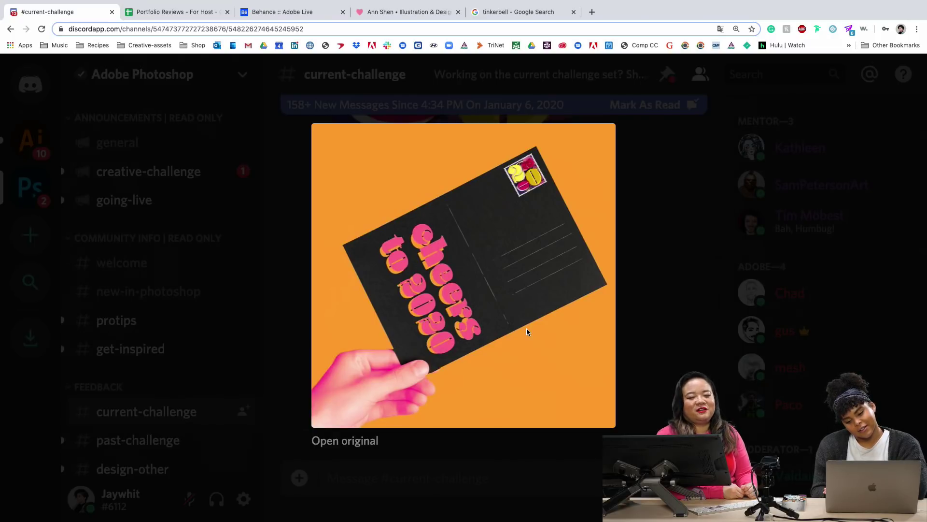
{"action": "left_click", "coordinate": [652, 240]}
Reduce the channel page's magnification by one level at the "my redesign post stream" post.
{"action": "scroll", "coordinate": [640, 242], "scroll_direction": "down", "scroll_amount": 5}
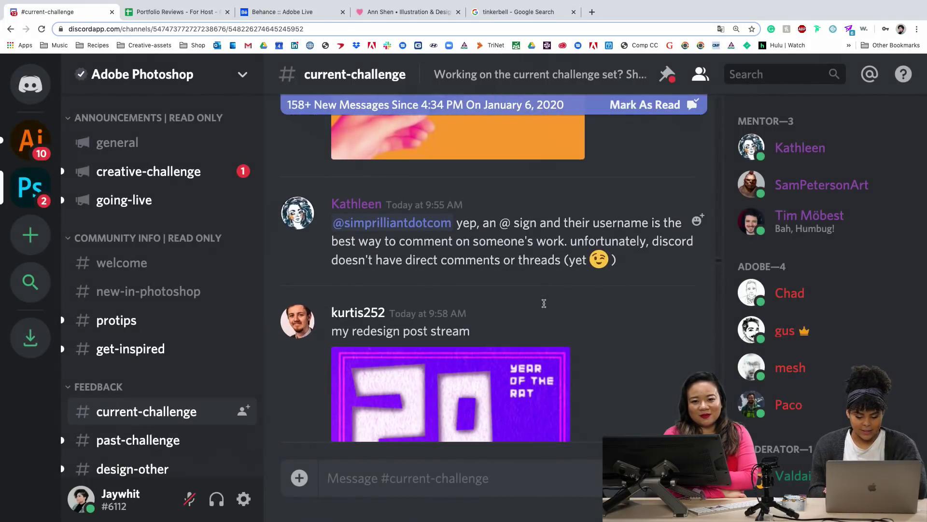
{"action": "type", "text": "--"}
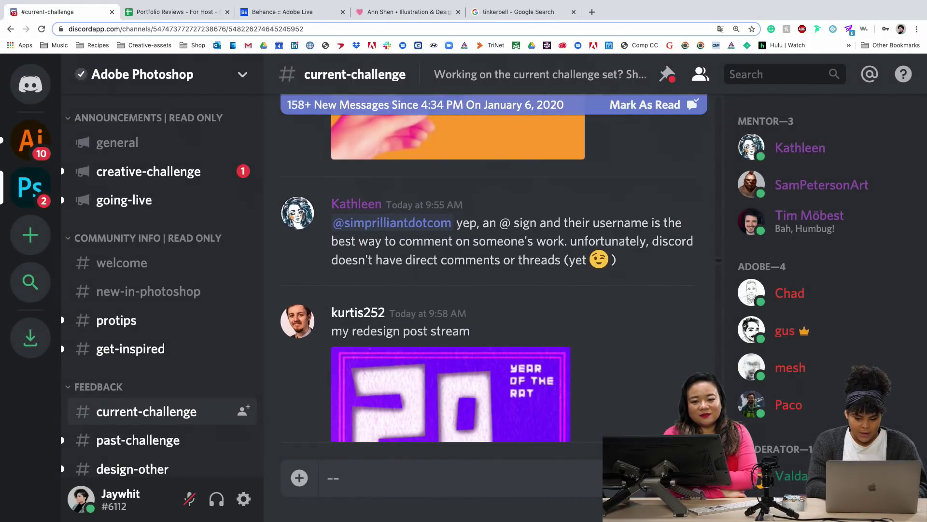
{"action": "key", "text": "super+minus"}
View the purple "Year of the Rat" stamp from the "my redesign post stream" post enlarged and close the preview.
{"action": "scroll", "coordinate": [494, 401], "scroll_direction": "up", "scroll_amount": 3}
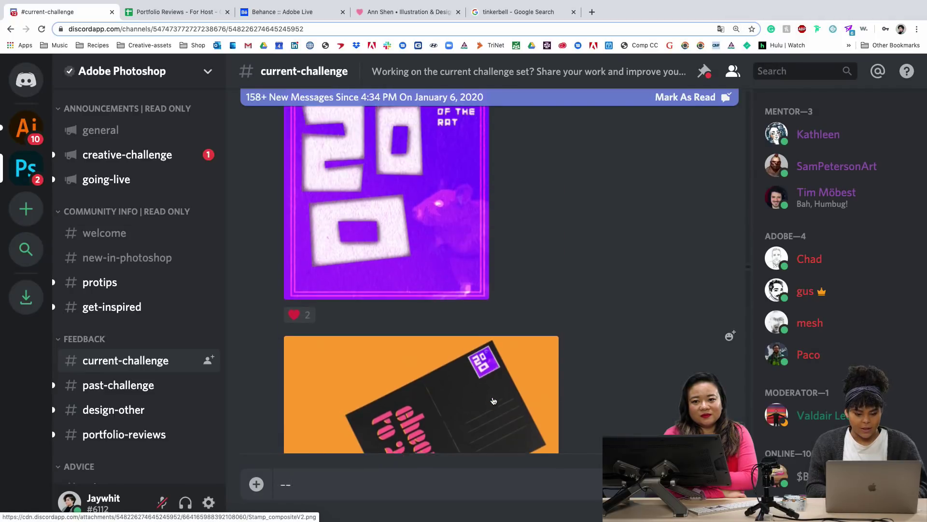
{"action": "scroll", "coordinate": [493, 401], "scroll_direction": "up", "scroll_amount": 5}
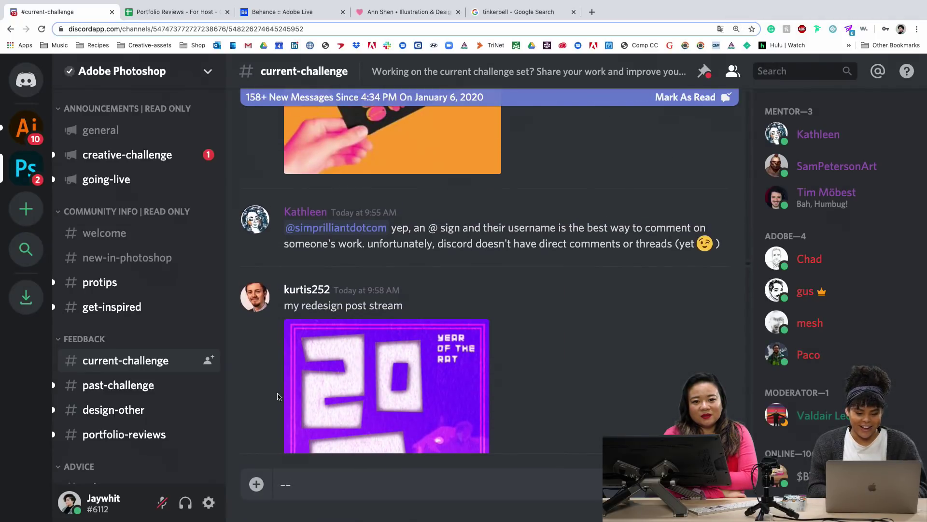
{"action": "scroll", "coordinate": [278, 396], "scroll_direction": "down", "scroll_amount": 3}
{"action": "left_click", "coordinate": [368, 325]}
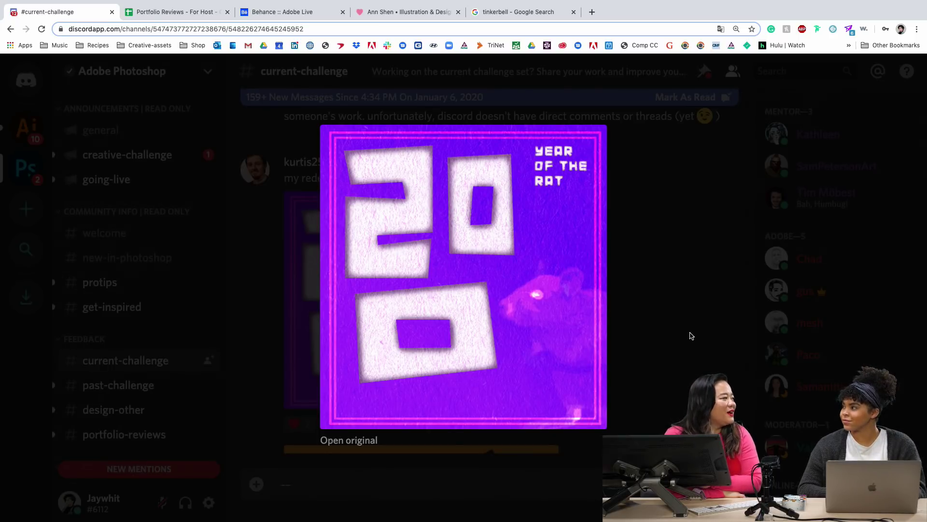
{"action": "left_click", "coordinate": [692, 336]}
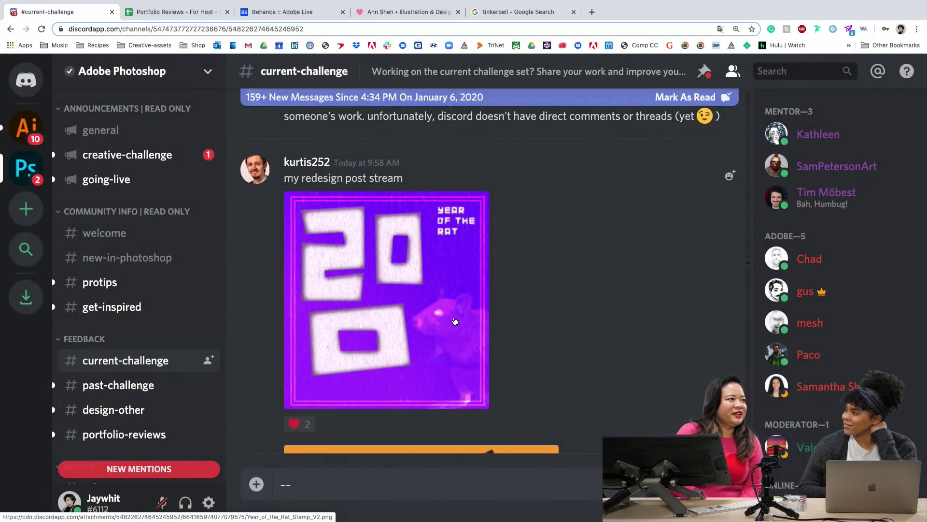
View the orange postcard mockup below the "Year of the Rat" stamp enlarged and close the preview.
{"action": "scroll", "coordinate": [455, 321], "scroll_direction": "down", "scroll_amount": 1}
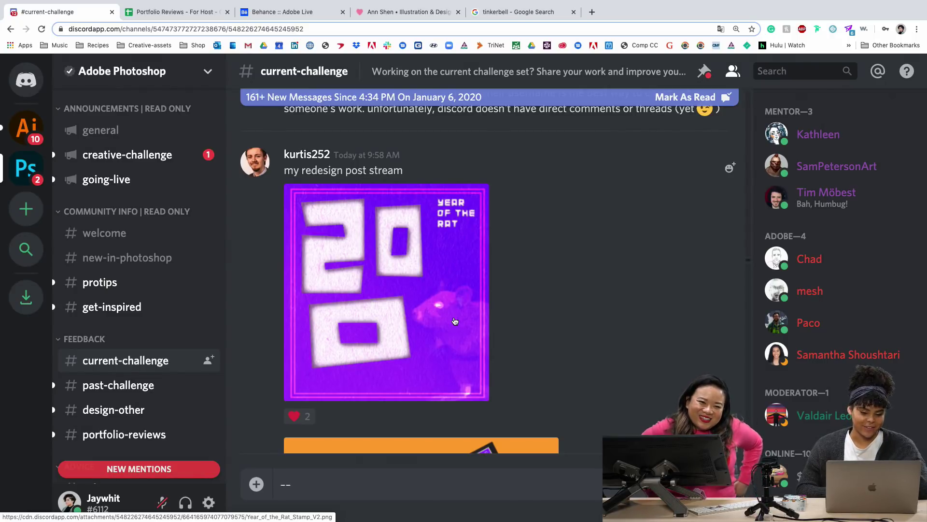
{"action": "scroll", "coordinate": [455, 322], "scroll_direction": "down", "scroll_amount": 3}
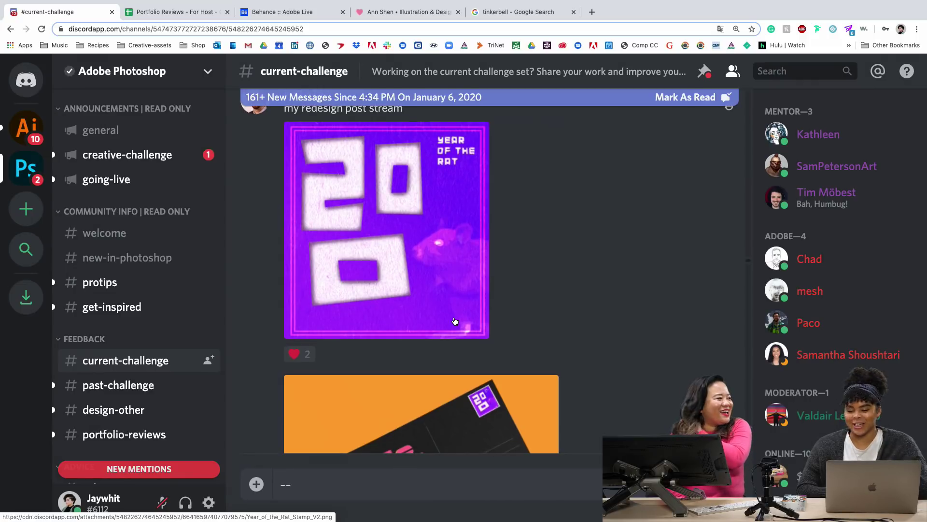
{"action": "scroll", "coordinate": [455, 321], "scroll_direction": "down", "scroll_amount": 3}
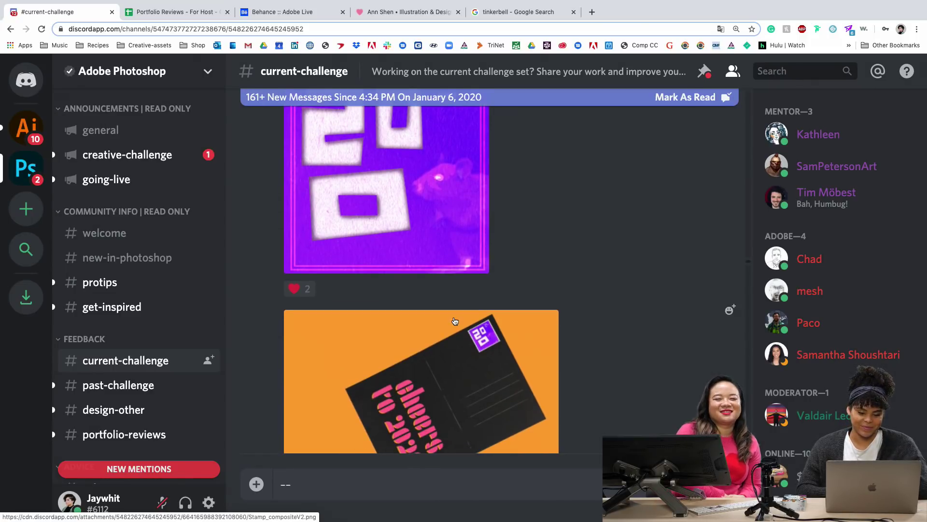
{"action": "scroll", "coordinate": [455, 321], "scroll_direction": "down", "scroll_amount": 1}
{"action": "scroll", "coordinate": [455, 321], "scroll_direction": "up", "scroll_amount": 2}
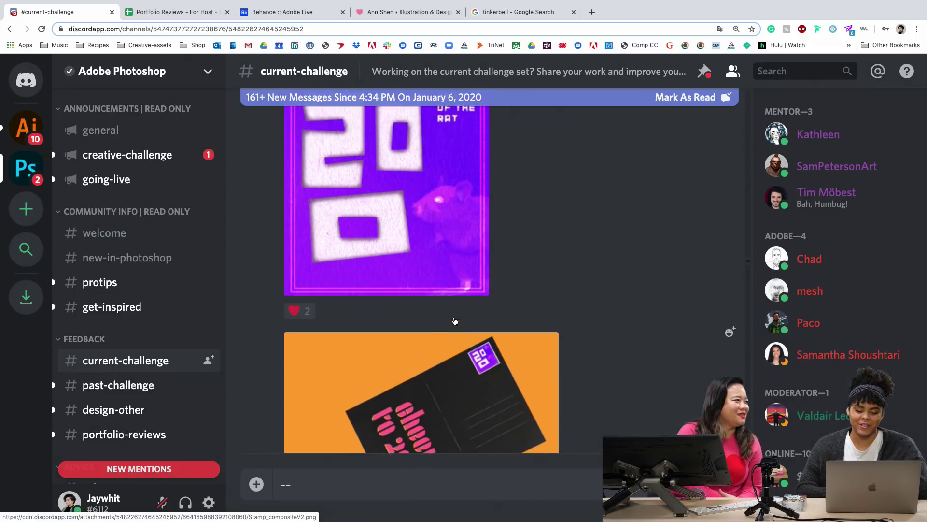
{"action": "scroll", "coordinate": [455, 322], "scroll_direction": "down", "scroll_amount": 6}
{"action": "scroll", "coordinate": [455, 321], "scroll_direction": "down", "scroll_amount": 3}
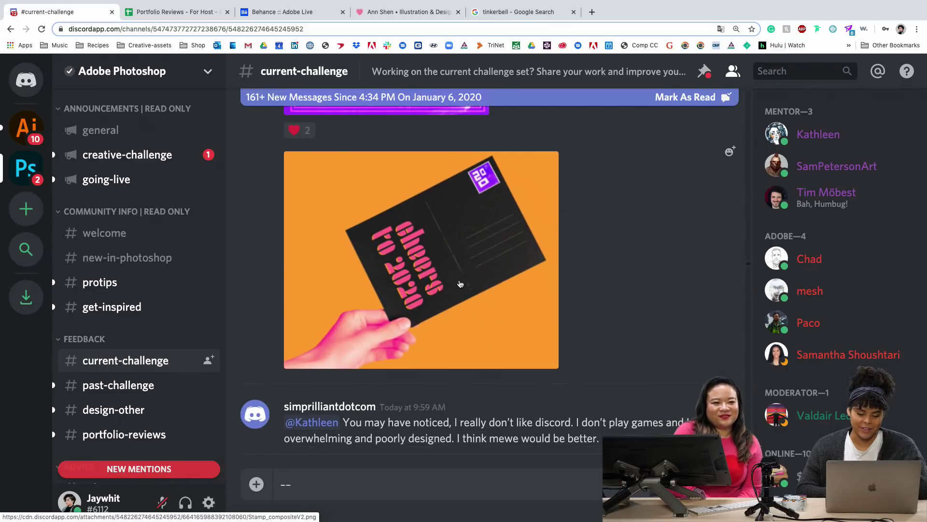
{"action": "left_click", "coordinate": [460, 284]}
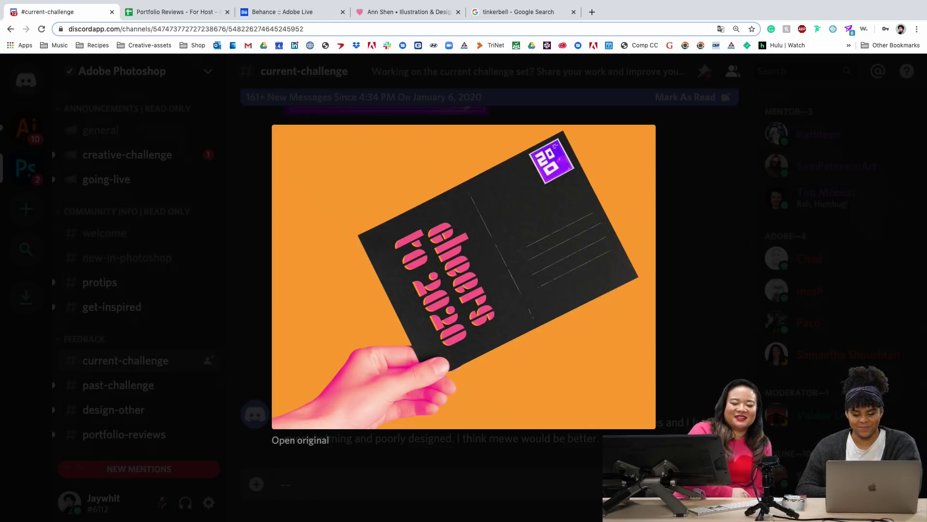
{"action": "key", "text": "Escape"}
Go past the font discussion and revised rat stamp, view the blue and orange 2020 design on water enlarged, and close it.
{"action": "scroll", "coordinate": [440, 347], "scroll_direction": "down", "scroll_amount": 5}
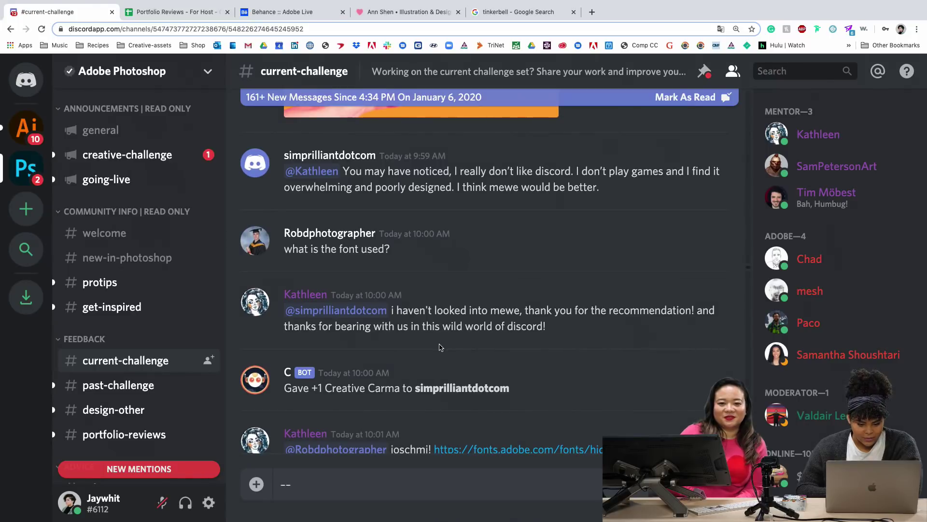
{"action": "scroll", "coordinate": [441, 347], "scroll_direction": "down", "scroll_amount": 5}
{"action": "scroll", "coordinate": [441, 347], "scroll_direction": "down", "scroll_amount": 7}
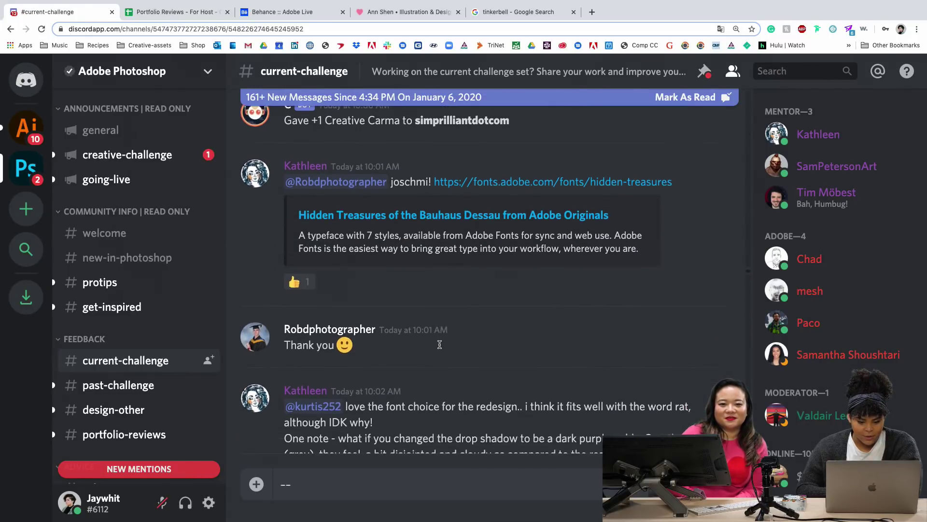
{"action": "scroll", "coordinate": [440, 347], "scroll_direction": "down", "scroll_amount": 3}
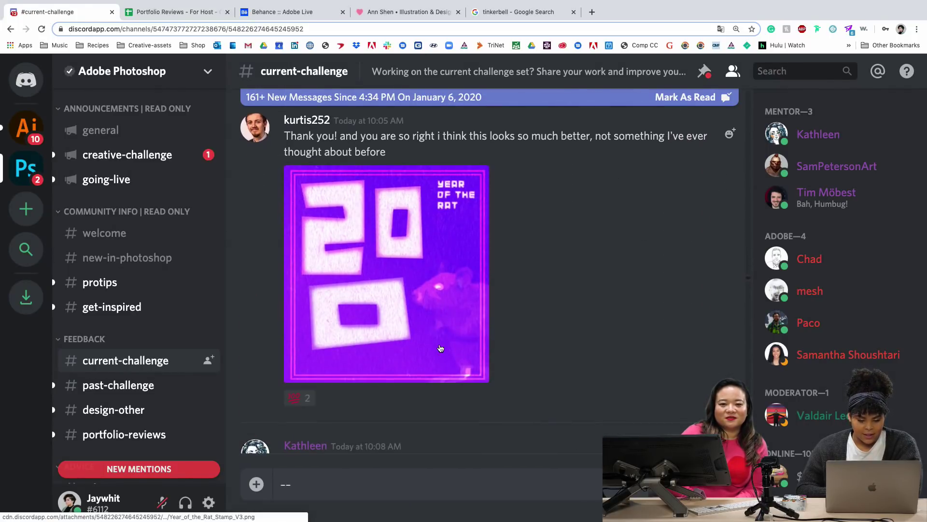
{"action": "scroll", "coordinate": [440, 333], "scroll_direction": "down", "scroll_amount": 1}
{"action": "scroll", "coordinate": [440, 327], "scroll_direction": "down", "scroll_amount": 8}
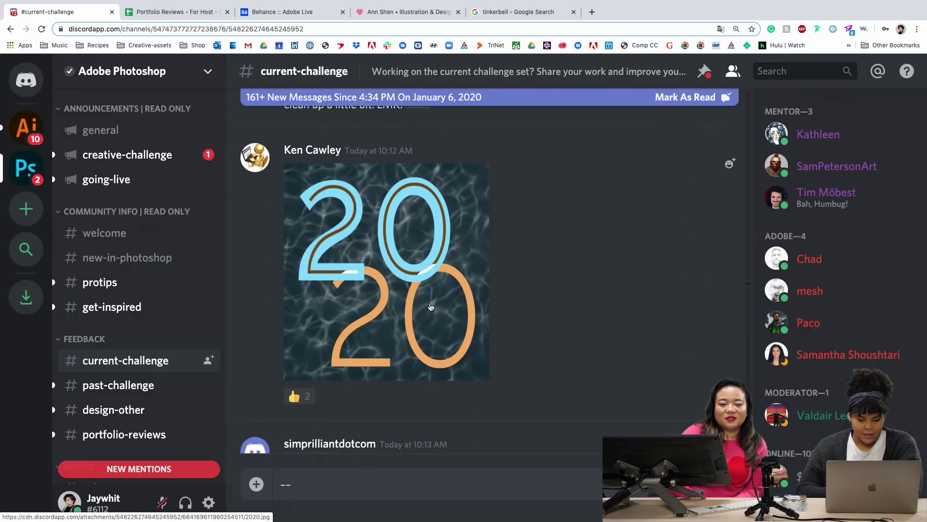
{"action": "left_click", "coordinate": [431, 308]}
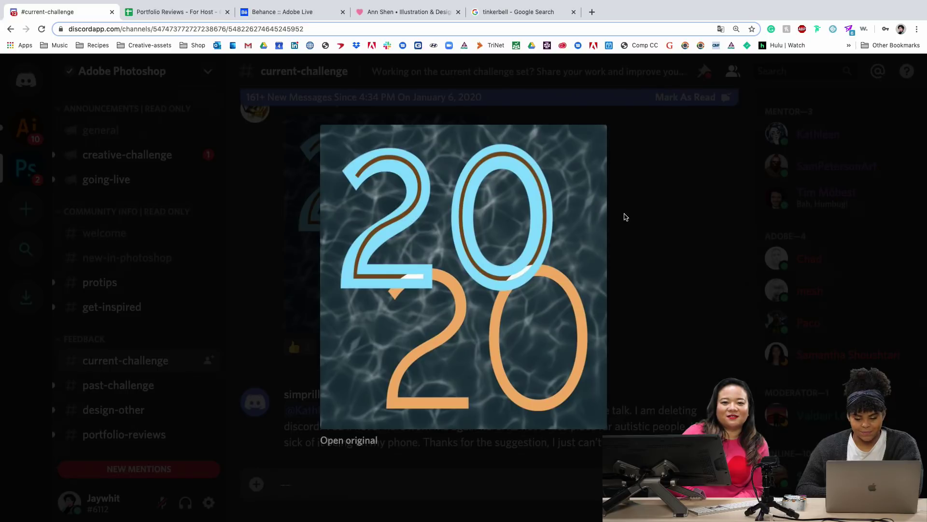
{"action": "left_click", "coordinate": [625, 217]}
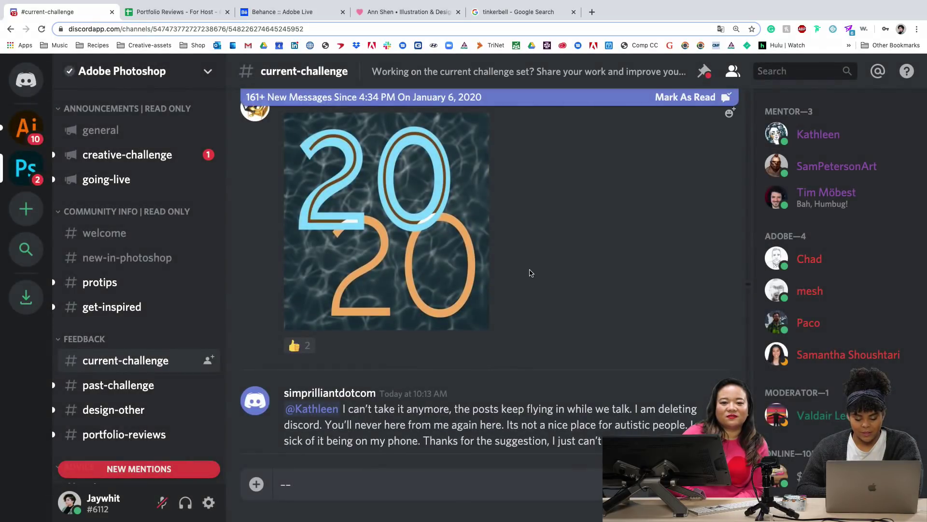
View the "Kindred House" cabin stamp from the "LMK what you think!" post enlarged and close the preview.
{"action": "scroll", "coordinate": [530, 273], "scroll_direction": "down", "scroll_amount": 6}
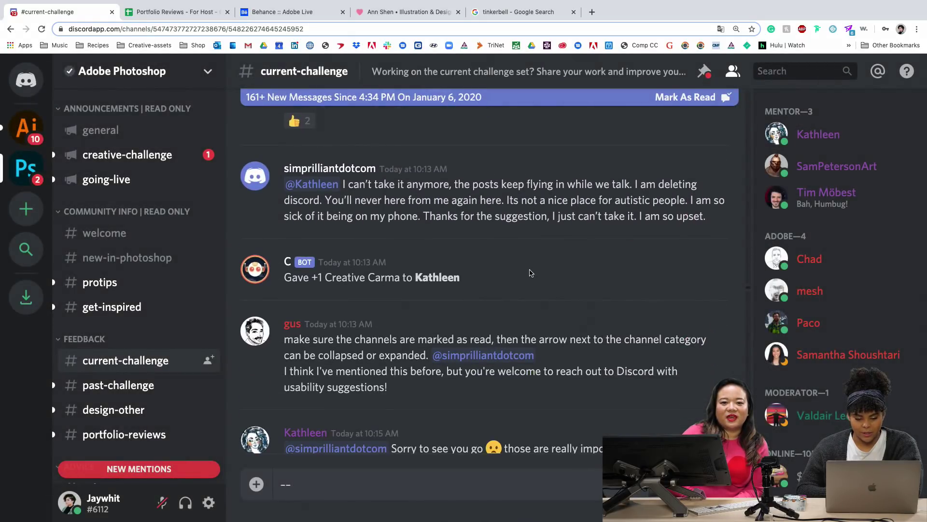
{"action": "scroll", "coordinate": [530, 270], "scroll_direction": "down", "scroll_amount": 3}
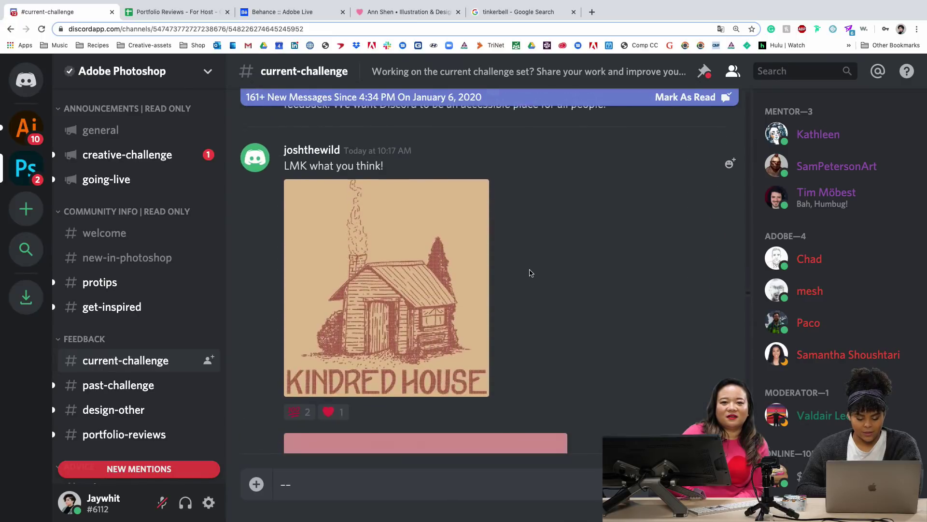
{"action": "left_click", "coordinate": [406, 230]}
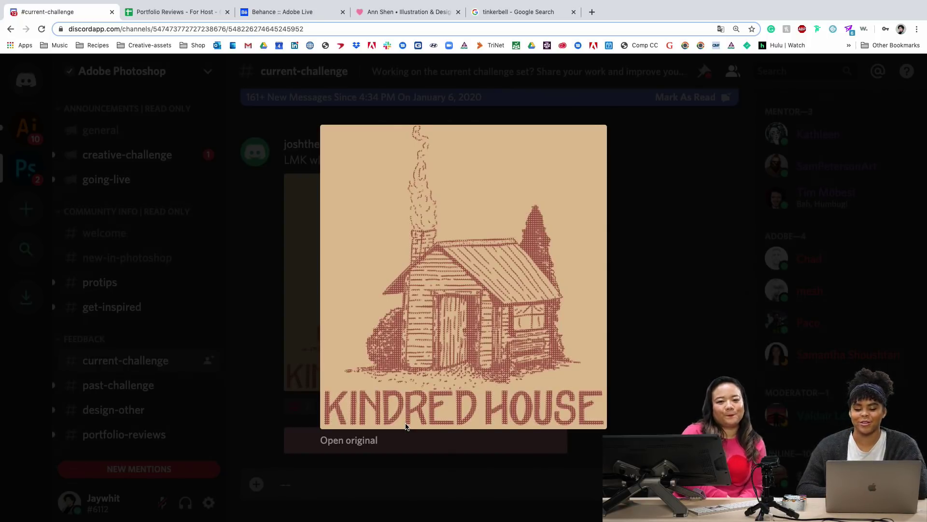
{"action": "left_click", "coordinate": [673, 256]}
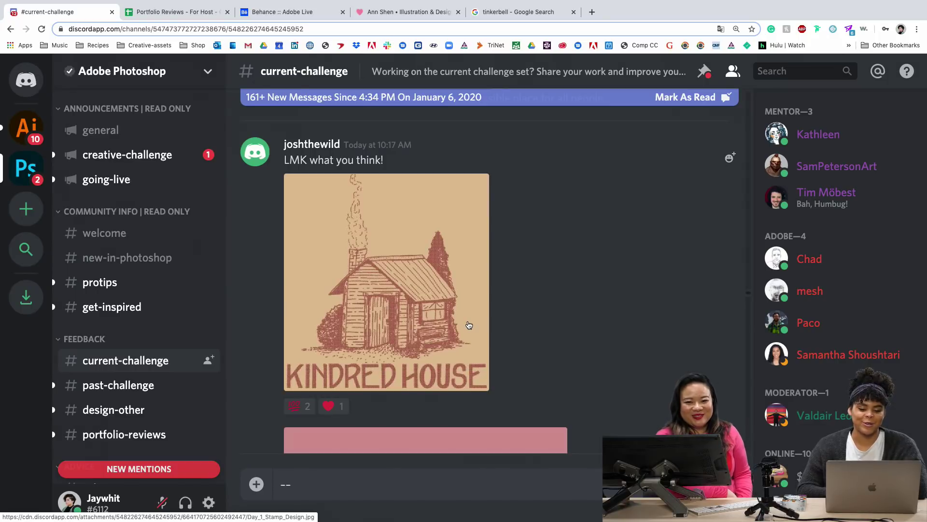
View the black "Cheers 2020" cabin postcard mockup on pink, posted below the "Kindred House" stamp, enlarged and close the preview.
{"action": "scroll", "coordinate": [469, 326], "scroll_direction": "down", "scroll_amount": 1}
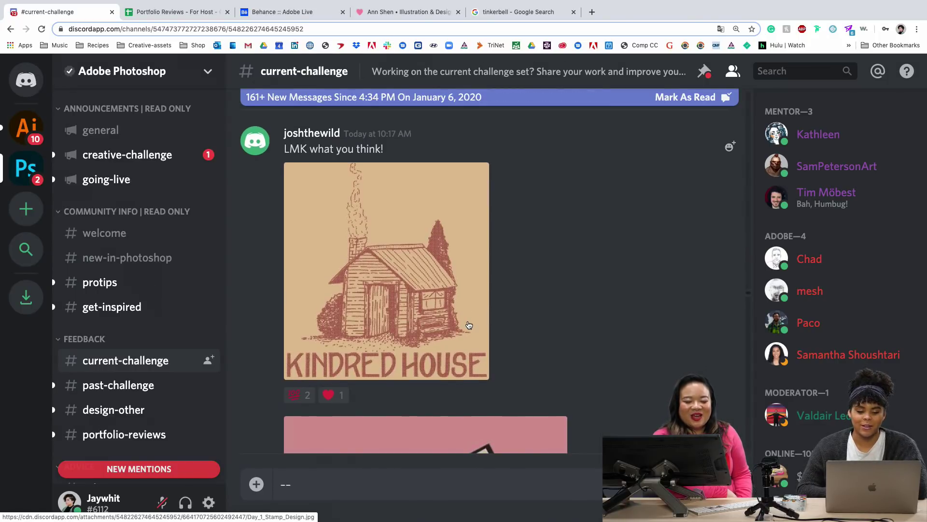
{"action": "scroll", "coordinate": [469, 325], "scroll_direction": "down", "scroll_amount": 5}
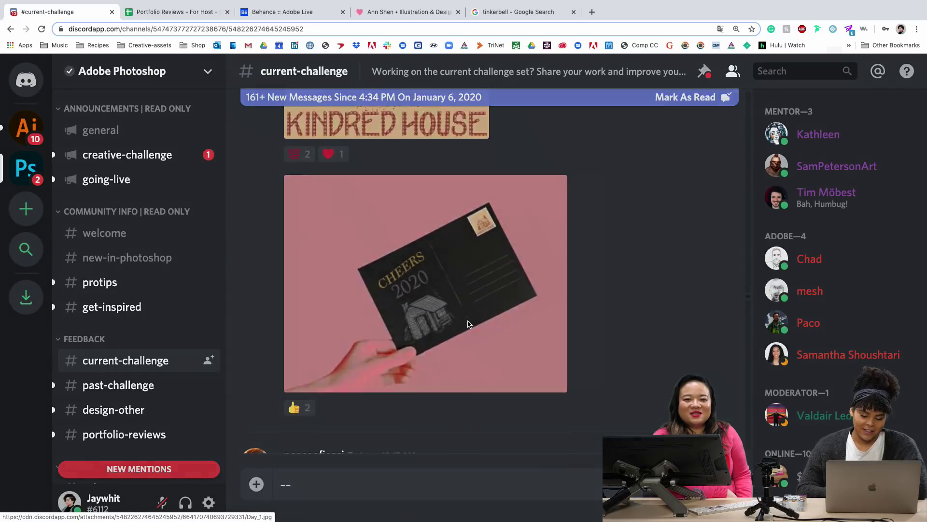
{"action": "left_click", "coordinate": [468, 324]}
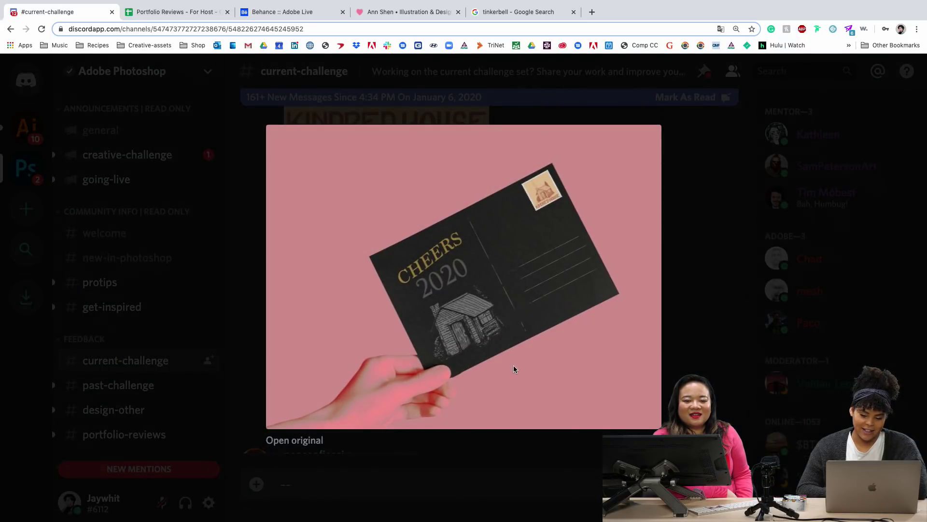
{"action": "left_click", "coordinate": [701, 202]}
{"action": "scroll", "coordinate": [701, 202], "scroll_direction": "down", "scroll_amount": 3}
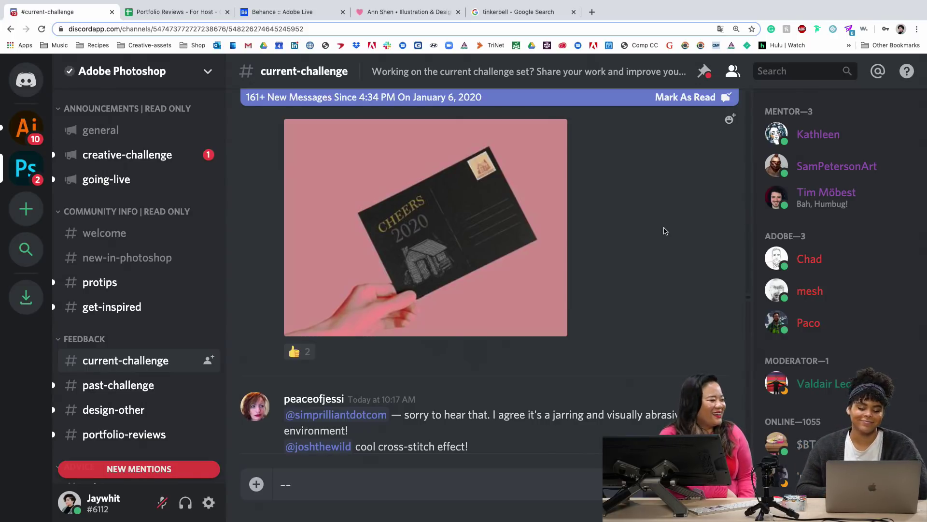
{"action": "scroll", "coordinate": [664, 250], "scroll_direction": "up", "scroll_amount": 1}
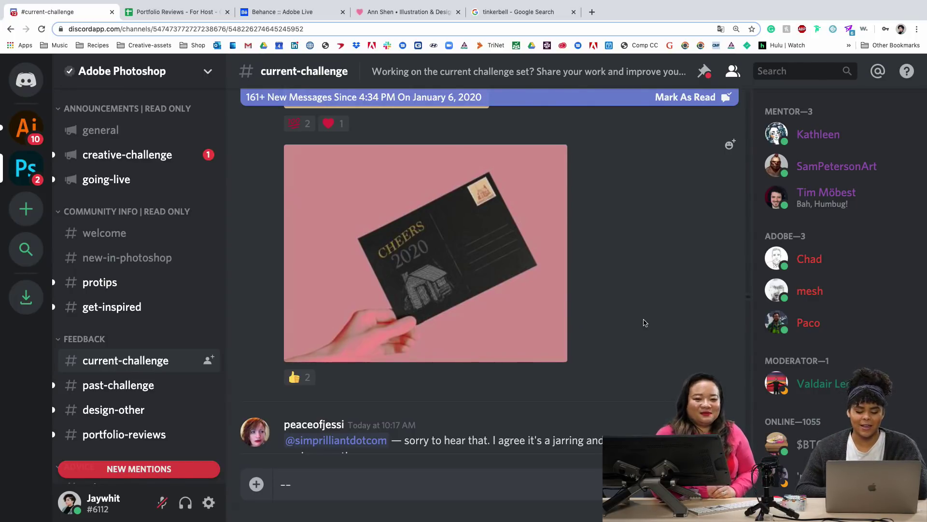
Go past the feedback messages, view the "XX Decade II" fireworks stamp enlarged, and close the preview.
{"action": "scroll", "coordinate": [645, 323], "scroll_direction": "down", "scroll_amount": 5}
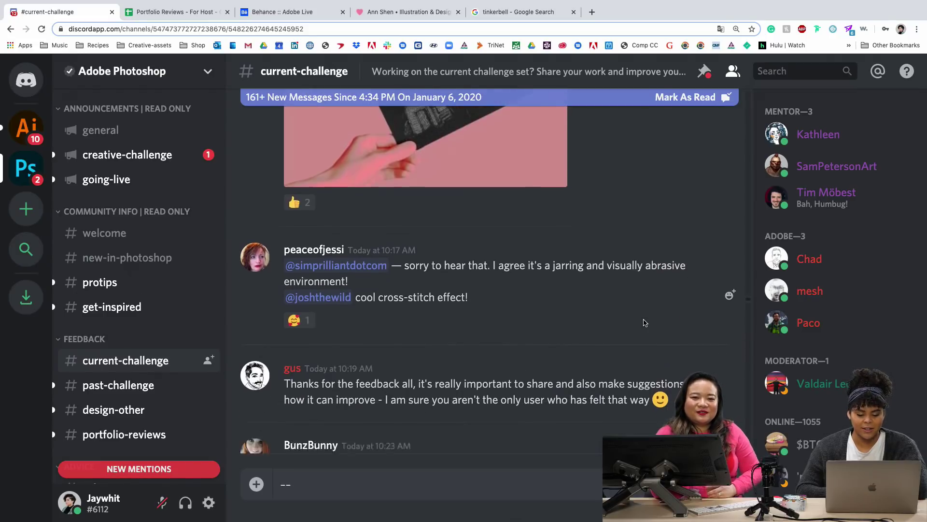
{"action": "scroll", "coordinate": [645, 322], "scroll_direction": "down", "scroll_amount": 10}
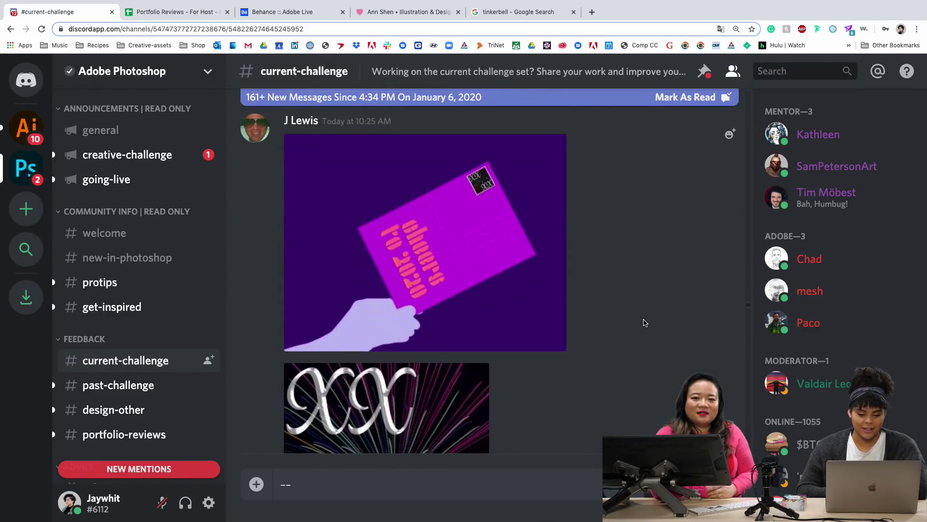
{"action": "scroll", "coordinate": [543, 216], "scroll_direction": "down", "scroll_amount": 2}
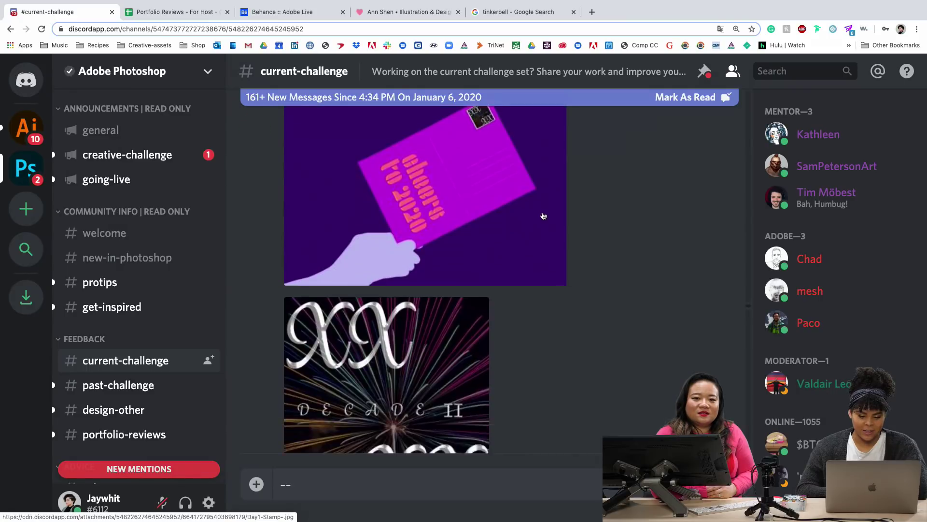
{"action": "scroll", "coordinate": [544, 216], "scroll_direction": "down", "scroll_amount": 2}
{"action": "left_click", "coordinate": [419, 289]}
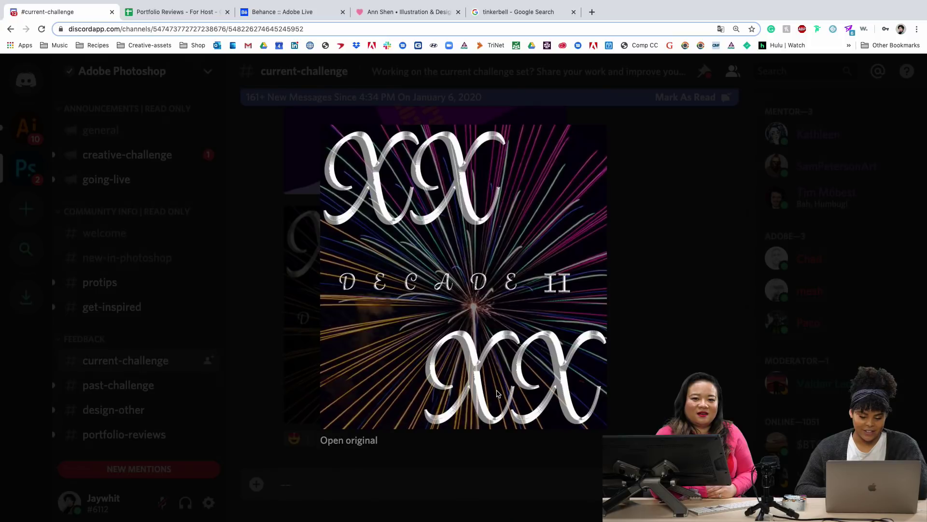
{"action": "left_click", "coordinate": [529, 517]}
View the magenta "Cheers to 2020" postcard mockup above the "Decade II" stamp enlarged and close the preview.
{"action": "scroll", "coordinate": [477, 398], "scroll_direction": "up", "scroll_amount": 1}
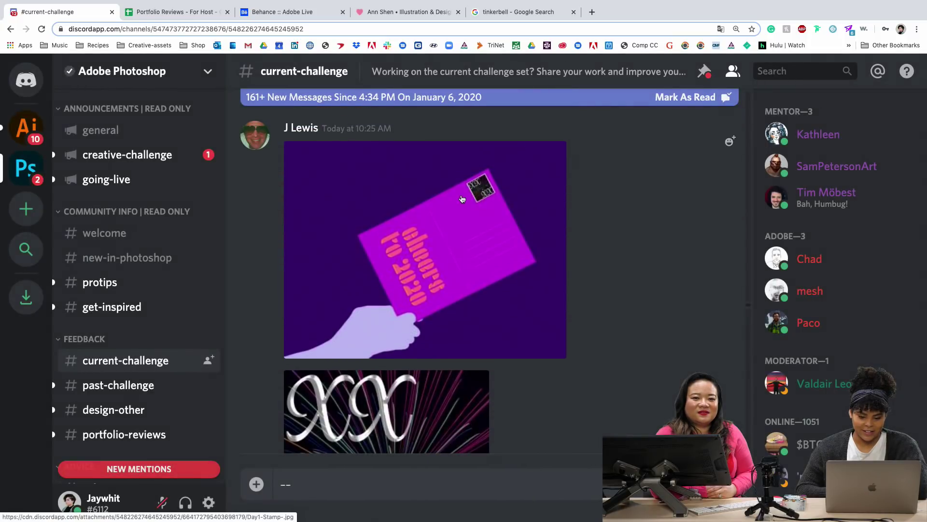
{"action": "left_click", "coordinate": [459, 196]}
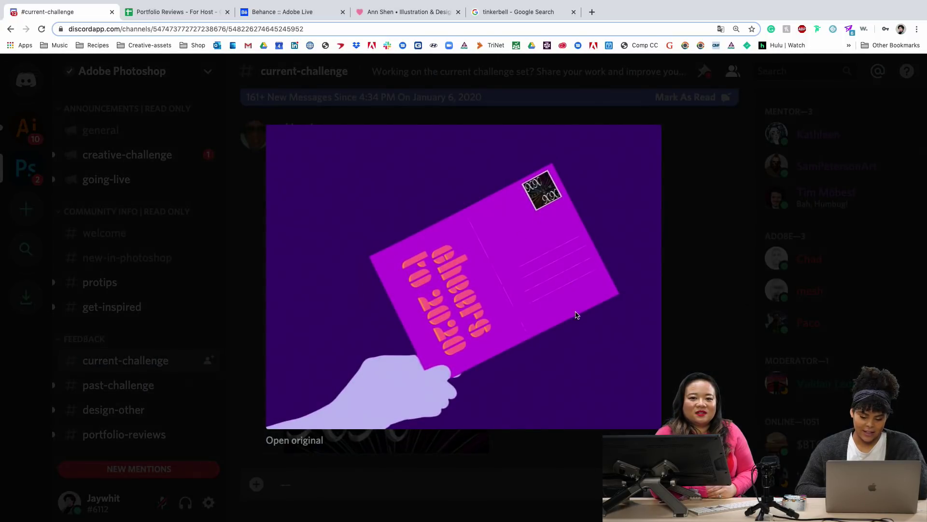
{"action": "key", "text": "Escape"}
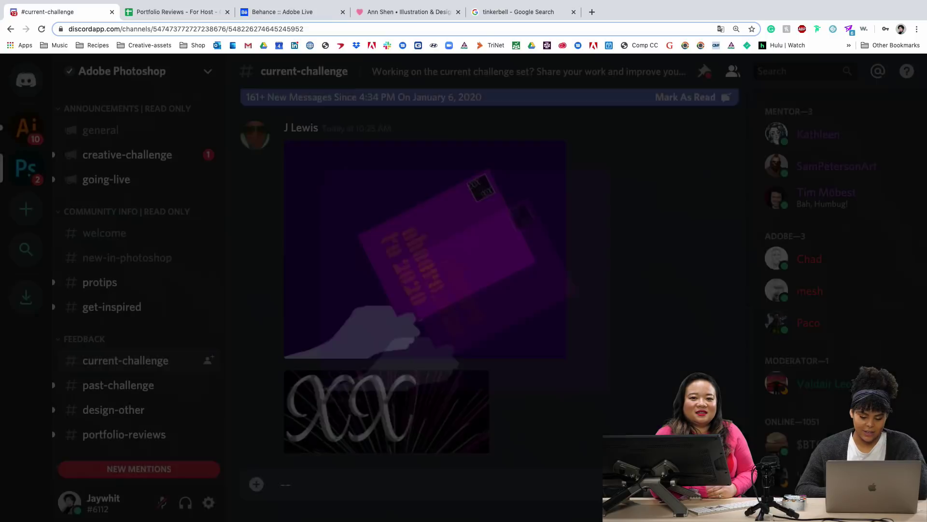
View the yellow postcard mockup from the "Challenge #1: Blend Modes" post enlarged and close the preview.
{"action": "scroll", "coordinate": [435, 324], "scroll_direction": "down", "scroll_amount": 4}
{"action": "scroll", "coordinate": [425, 321], "scroll_direction": "down", "scroll_amount": 6}
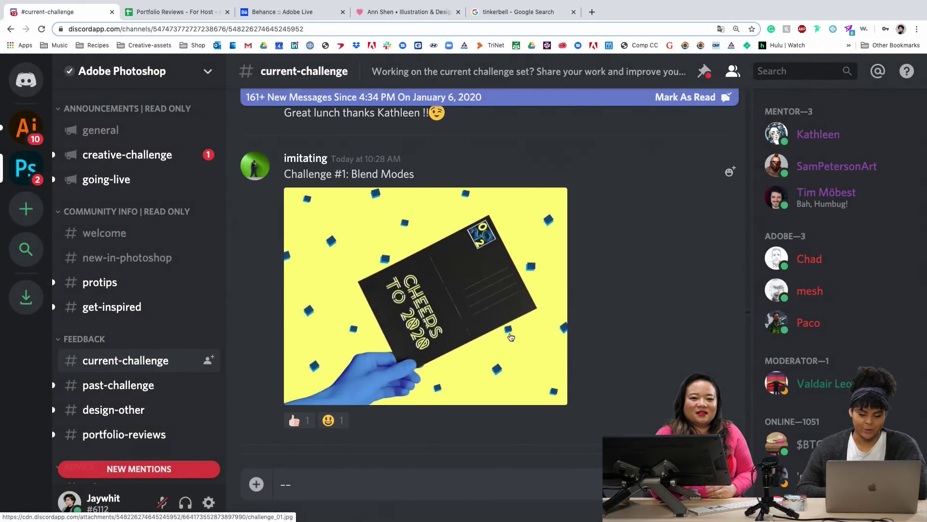
{"action": "left_click", "coordinate": [510, 335]}
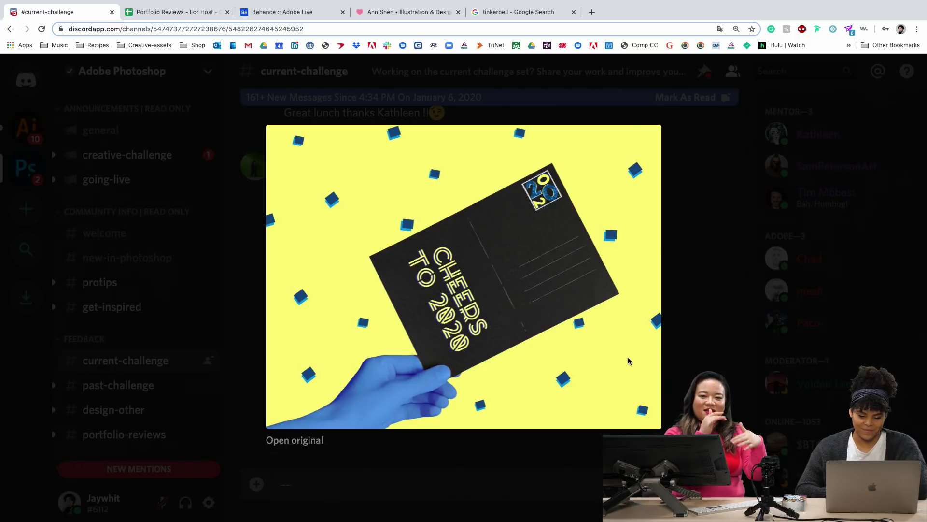
{"action": "left_click", "coordinate": [690, 318]}
Reopen the yellow "Blend Modes" postcard mockup, magnify the page to inspect its 2020 stamp, reduce the magnification to 175%, and close the preview.
{"action": "scroll", "coordinate": [517, 365], "scroll_direction": "down", "scroll_amount": 4}
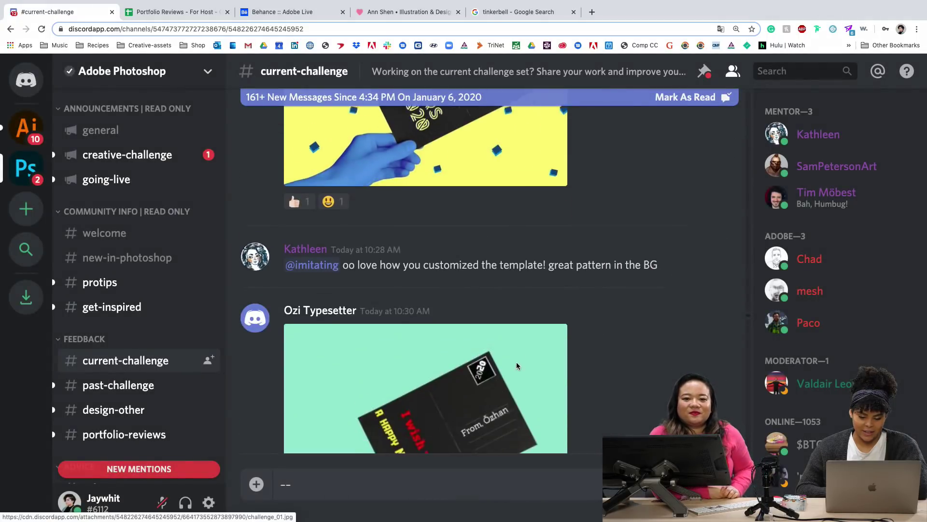
{"action": "scroll", "coordinate": [517, 365], "scroll_direction": "up", "scroll_amount": 5}
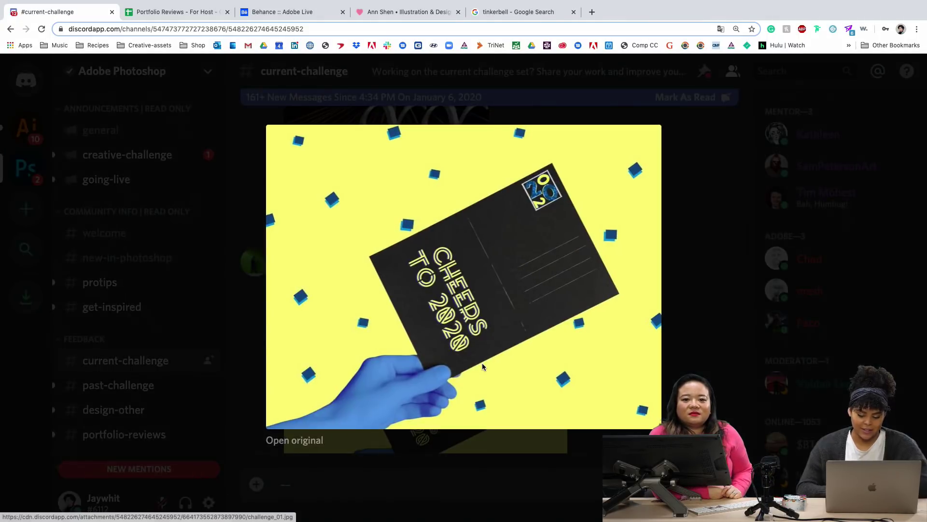
{"action": "left_click", "coordinate": [482, 363]}
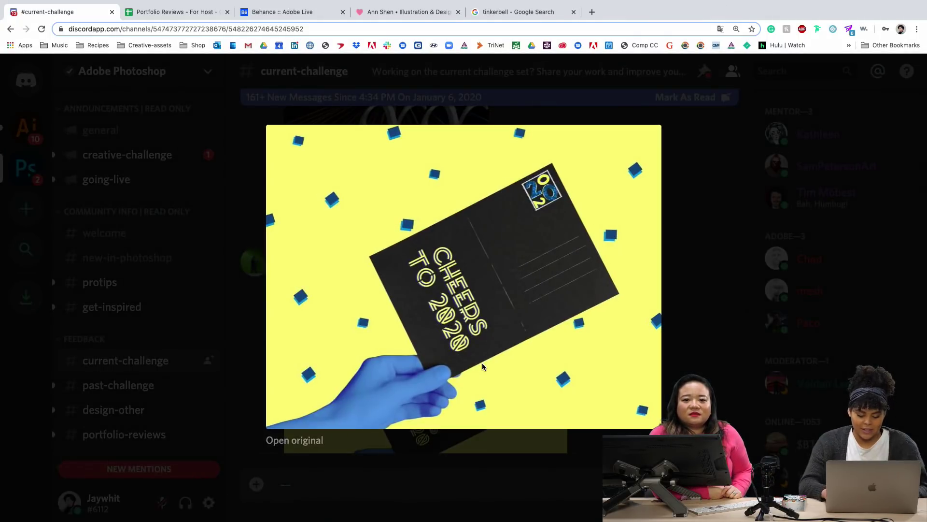
{"action": "key", "text": "super+equal"}
{"action": "key", "text": "super+equal"}
{"action": "key", "text": "super+equal"}
{"action": "key", "text": "super+equal"}
{"action": "key", "text": "super+equal"}
{"action": "key", "text": "super+equal"}
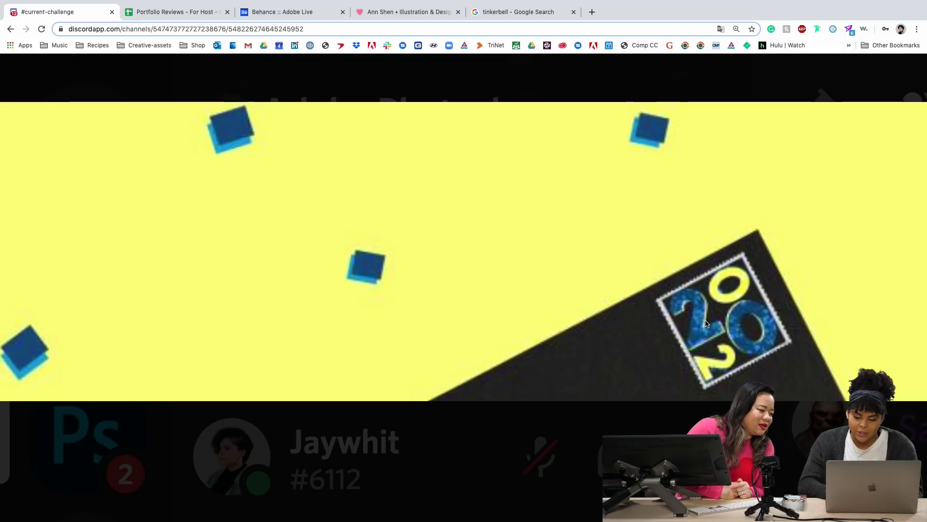
{"action": "key", "text": "ctrl+minus"}
{"action": "key", "text": "ctrl+minus"}
{"action": "key", "text": "ctrl+minus"}
{"action": "key", "text": "ctrl+minus"}
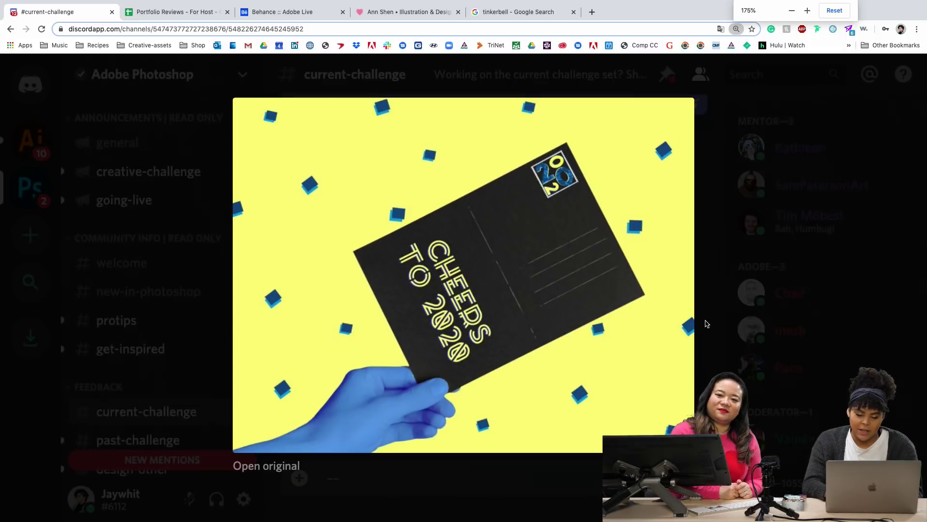
{"action": "left_click", "coordinate": [772, 402]}
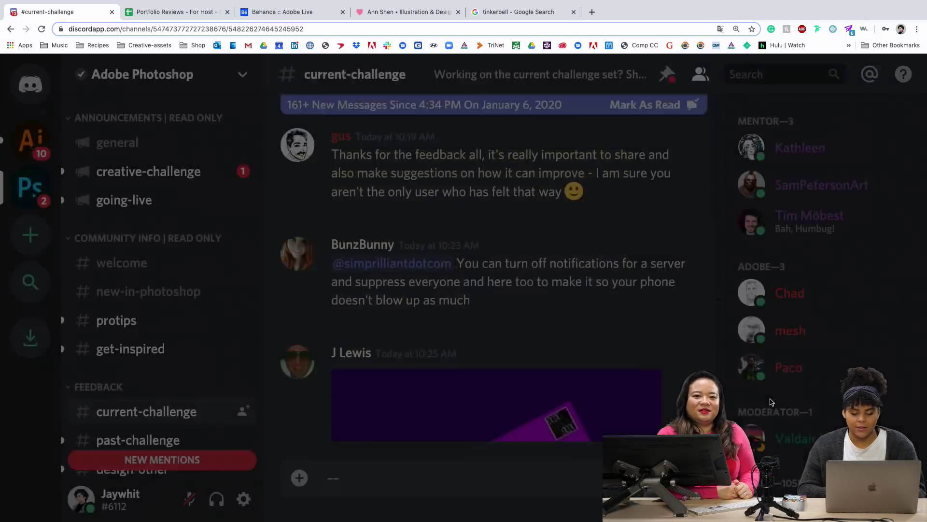
View the mint "I wish you a happy new year" postcard enlarged, inspect its stamp magnified, restore the page size, and close it.
{"action": "scroll", "coordinate": [647, 343], "scroll_direction": "down", "scroll_amount": 8}
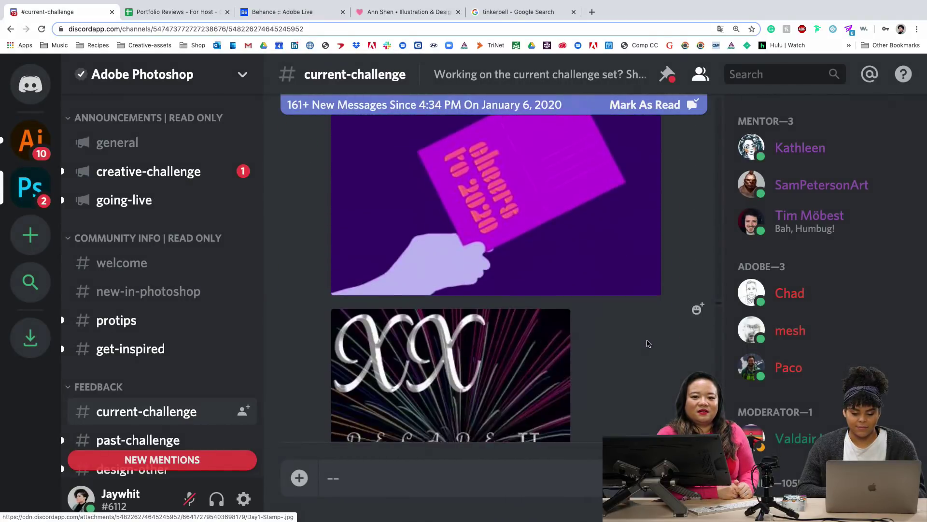
{"action": "scroll", "coordinate": [648, 343], "scroll_direction": "down", "scroll_amount": 15}
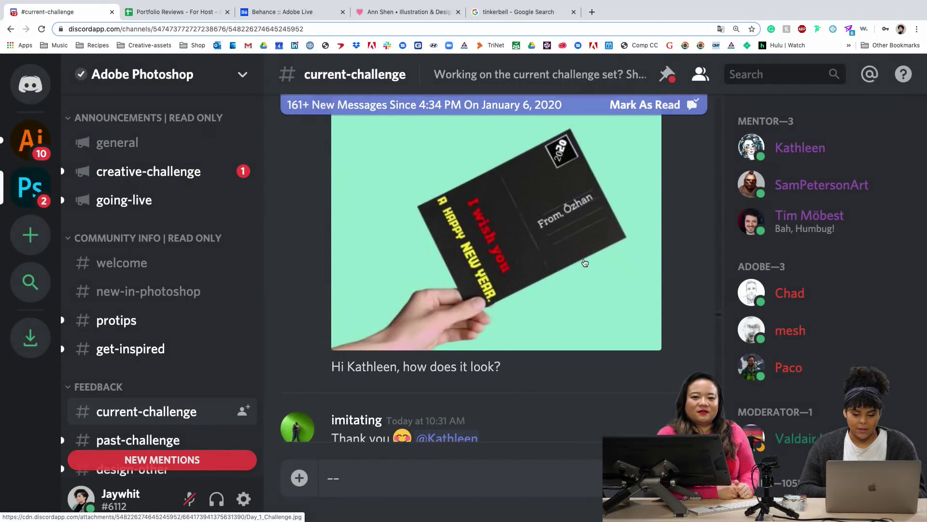
{"action": "left_click", "coordinate": [556, 251]}
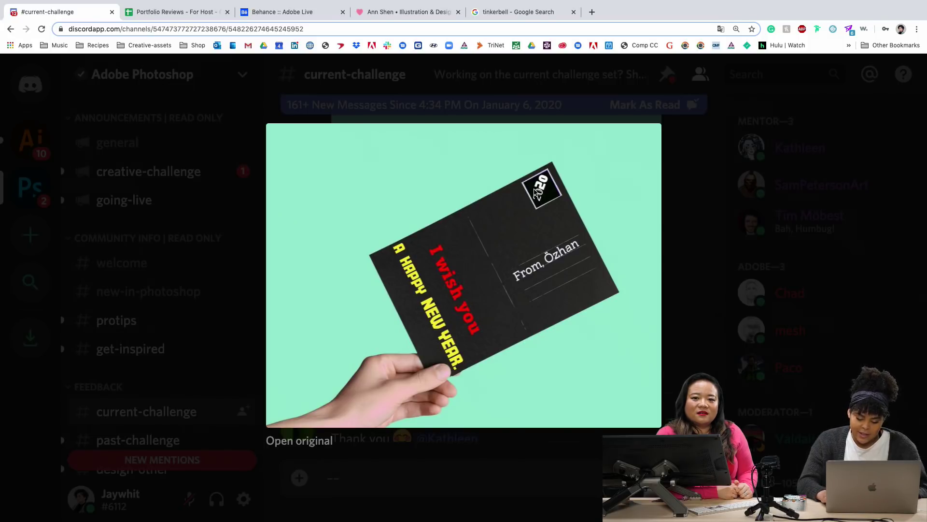
{"action": "key", "text": "super+equal"}
{"action": "key", "text": "super+equal"}
{"action": "key", "text": "super+equal"}
{"action": "key", "text": "super+equal"}
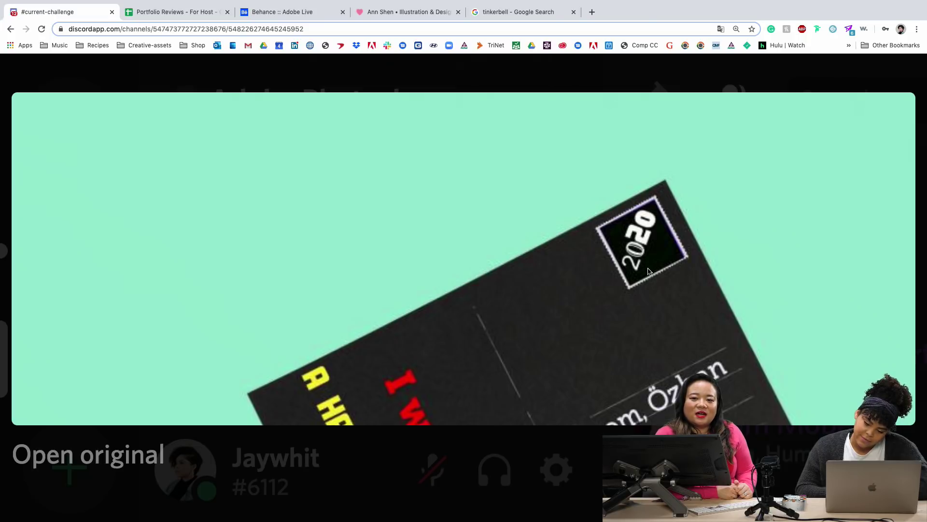
{"action": "key", "text": "super+minus"}
{"action": "key", "text": "super+minus"}
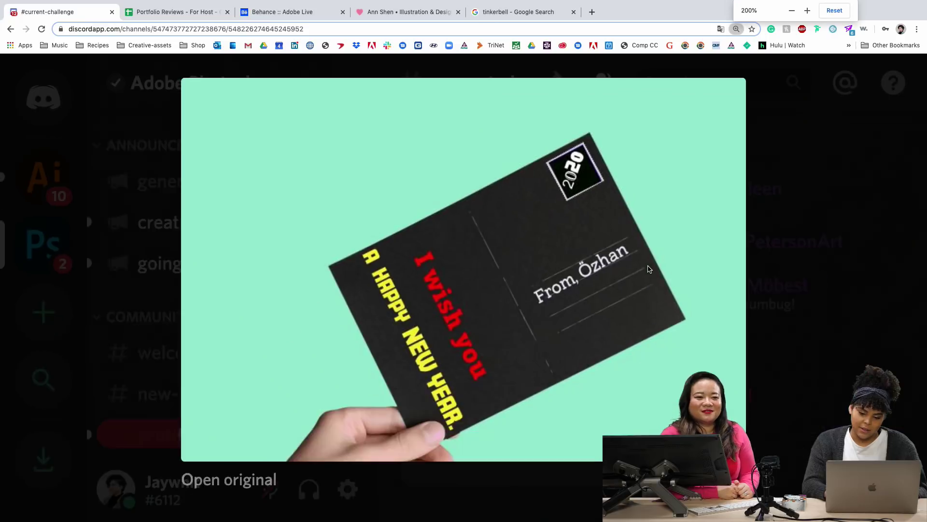
{"action": "key", "text": "super+minus"}
{"action": "key", "text": "super+minus"}
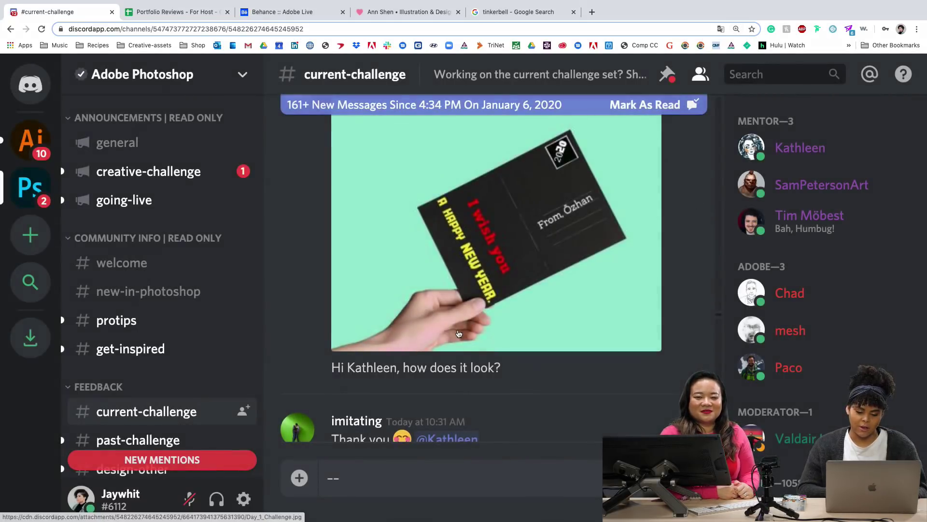
View the neon 2020 fireworks stamp from the "My stamp" post enlarged and close the preview.
{"action": "scroll", "coordinate": [458, 333], "scroll_direction": "down", "scroll_amount": 5}
{"action": "scroll", "coordinate": [459, 333], "scroll_direction": "up", "scroll_amount": 1}
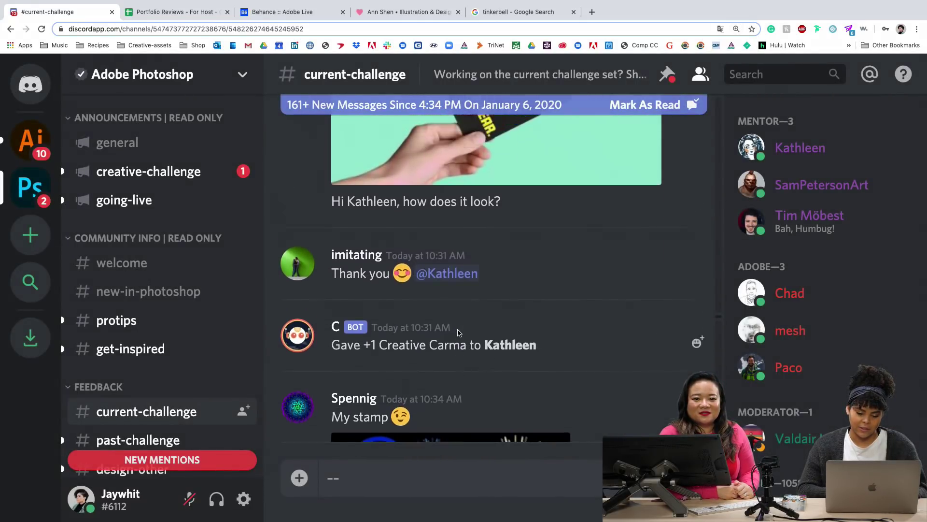
{"action": "scroll", "coordinate": [459, 333], "scroll_direction": "down", "scroll_amount": 3}
{"action": "scroll", "coordinate": [457, 331], "scroll_direction": "up", "scroll_amount": 2}
{"action": "scroll", "coordinate": [446, 310], "scroll_direction": "down", "scroll_amount": 4}
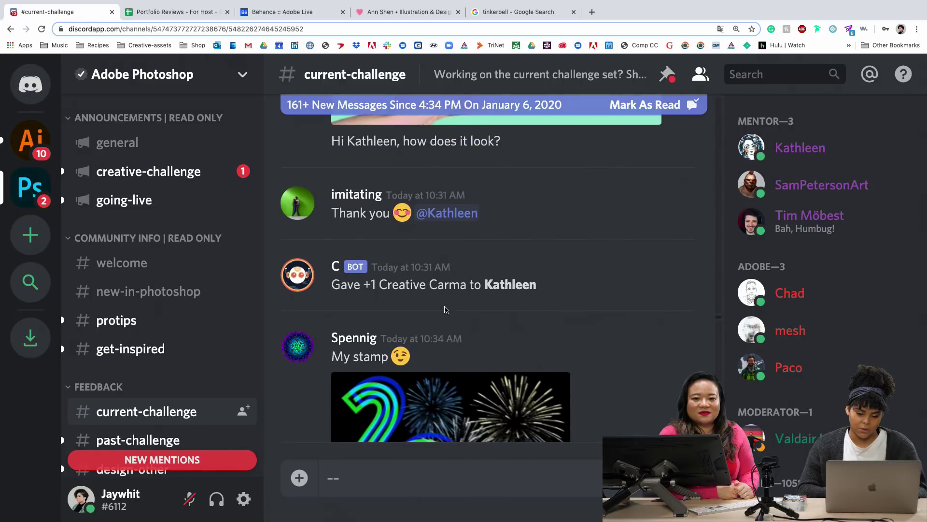
{"action": "scroll", "coordinate": [446, 309], "scroll_direction": "down", "scroll_amount": 1}
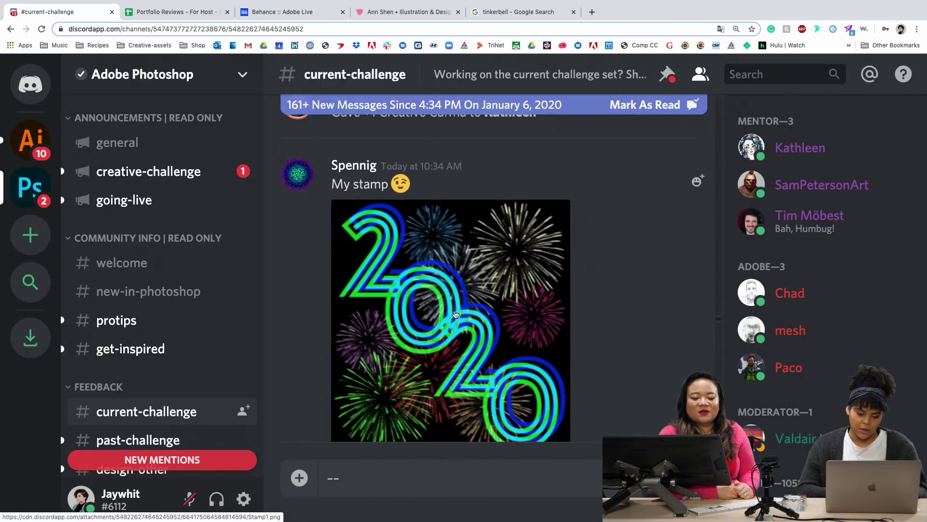
{"action": "left_click", "coordinate": [452, 299]}
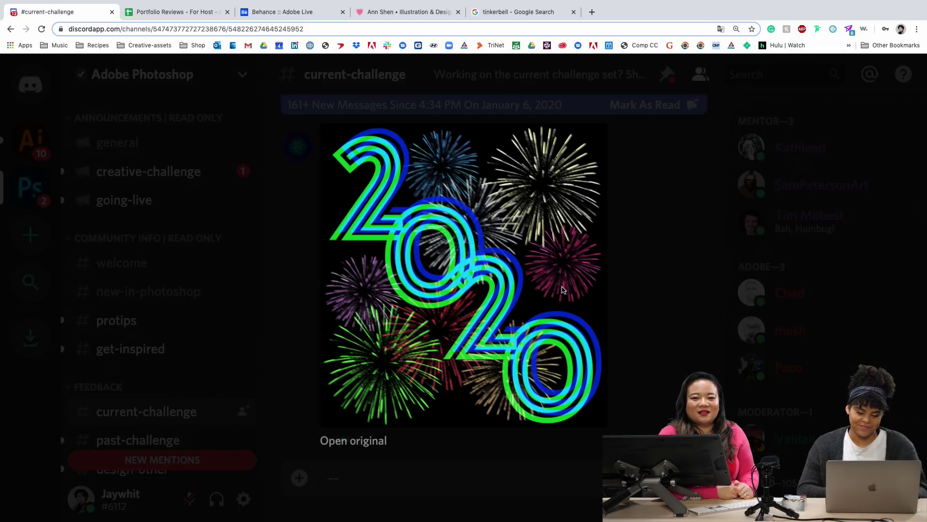
{"action": "left_click", "coordinate": [723, 138]}
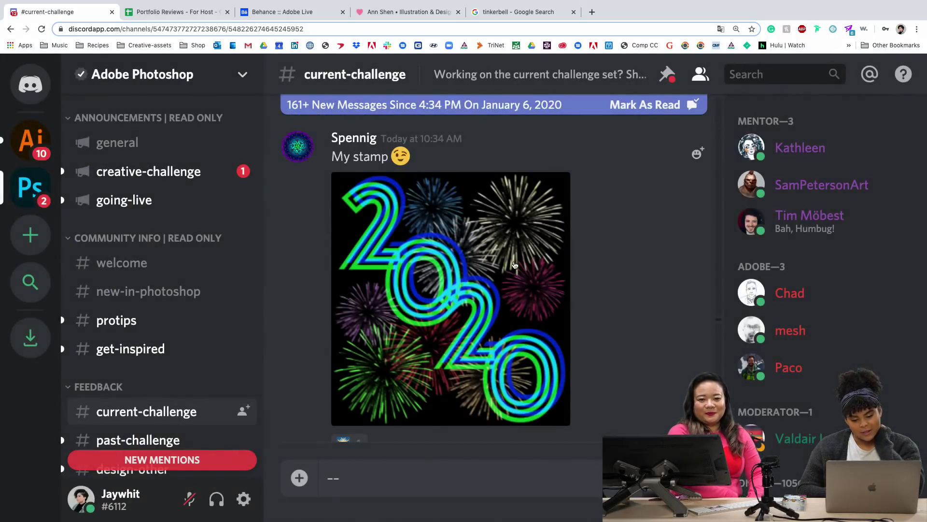
View the green "Cheers to 2020" postcard from the "And the full mockup" post enlarged, and magnify the page to inspect its fireworks stamp.
{"action": "scroll", "coordinate": [501, 274], "scroll_direction": "down", "scroll_amount": 3}
{"action": "scroll", "coordinate": [501, 274], "scroll_direction": "down", "scroll_amount": 5}
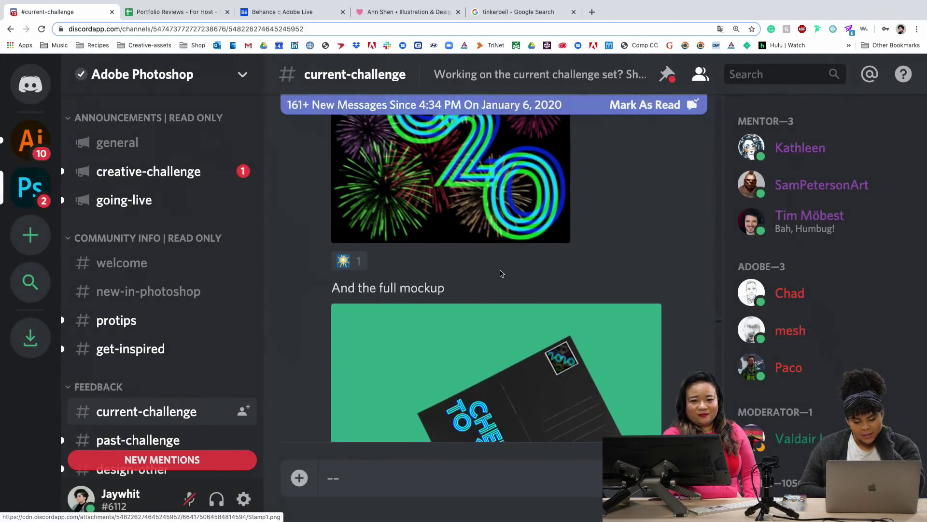
{"action": "left_click", "coordinate": [502, 274]}
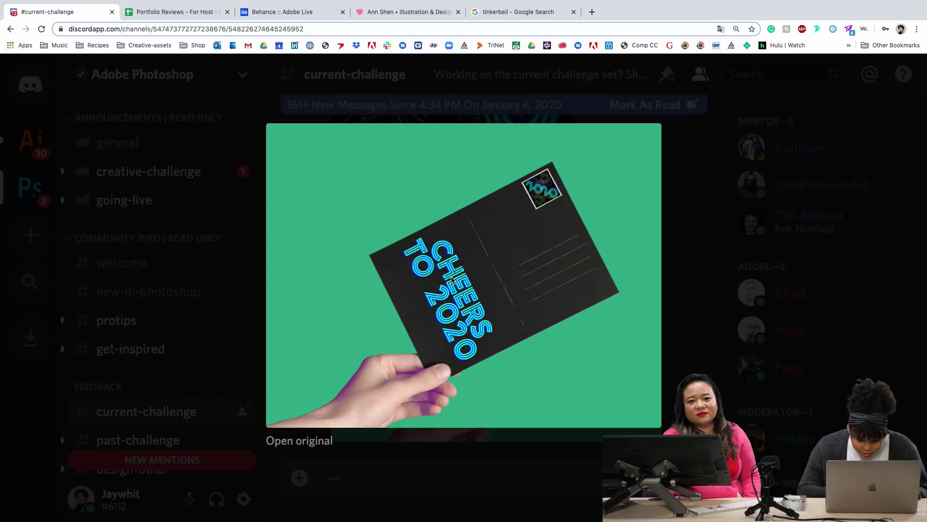
{"action": "key", "text": "super+equal"}
{"action": "key", "text": "super+equal"}
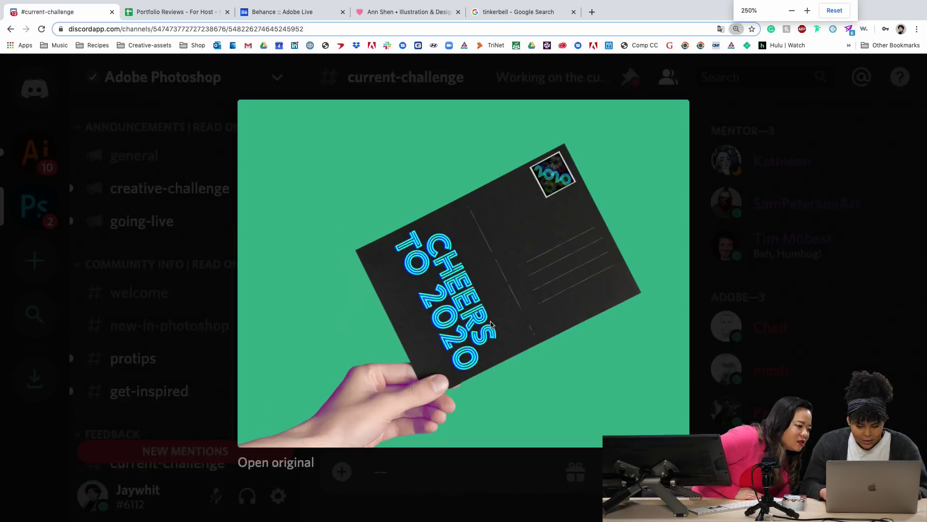
{"action": "key", "text": "super+minus"}
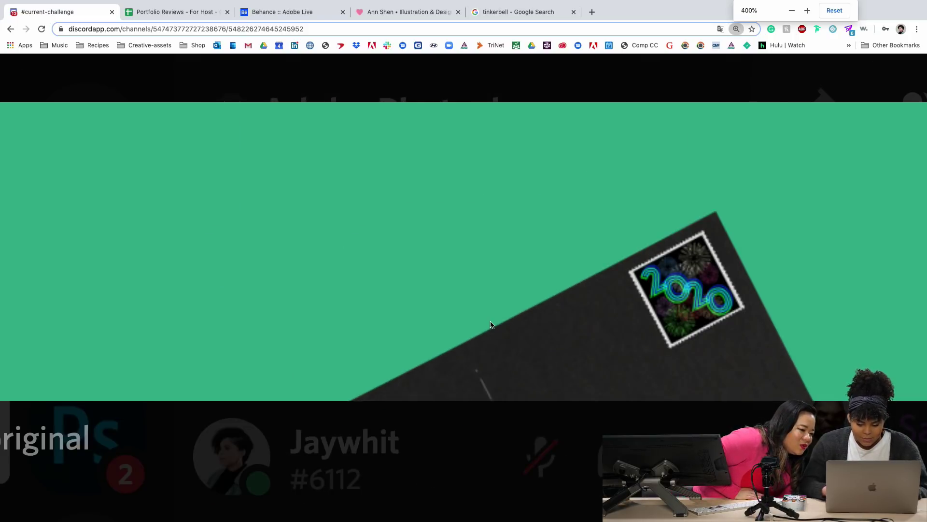
{"action": "key", "text": "super+minus"}
{"action": "key", "text": "super+minus"}
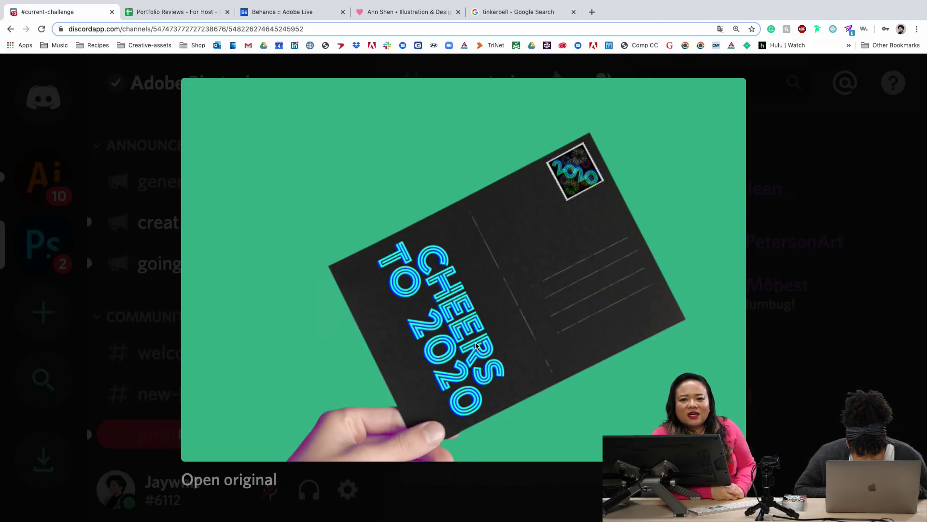
Magnify the green "Cheers to 2020" postcard again, close its preview, and reduce the page magnification to 150%.
{"action": "key", "text": "super+equal"}
{"action": "key", "text": "super+equal"}
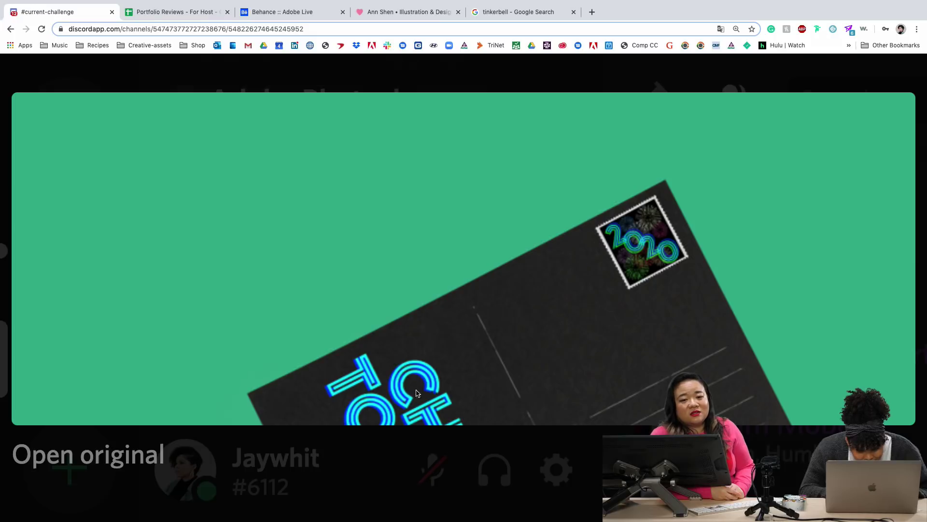
{"action": "key", "text": "super+minus"}
{"action": "key", "text": "super+minus"}
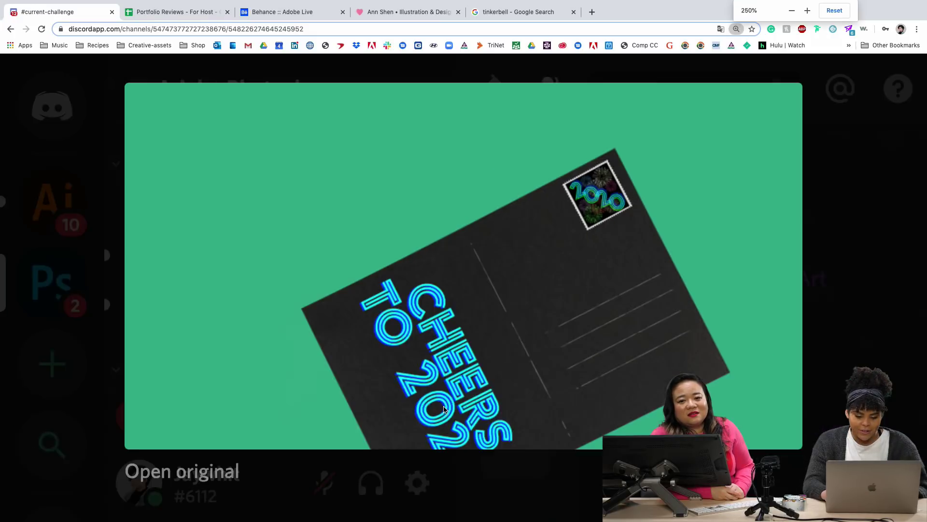
{"action": "key", "text": "super+minus"}
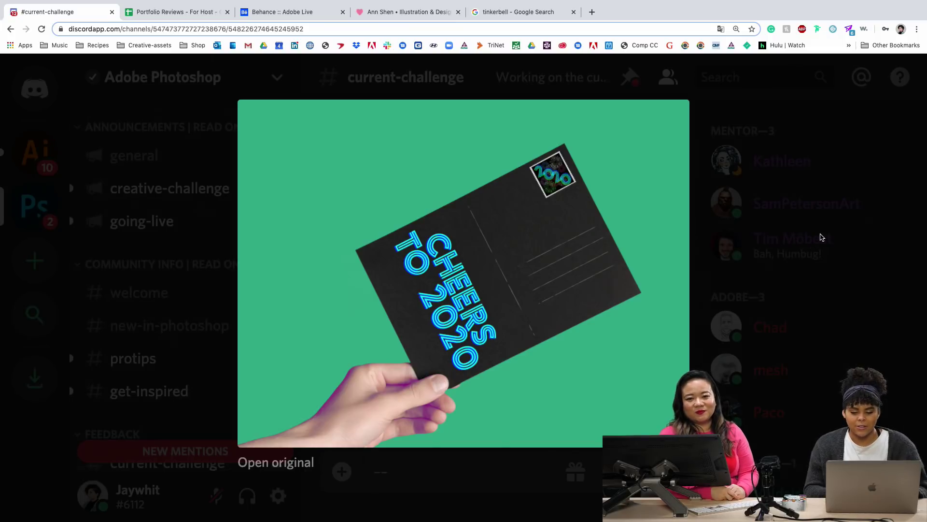
{"action": "left_click", "coordinate": [784, 242]}
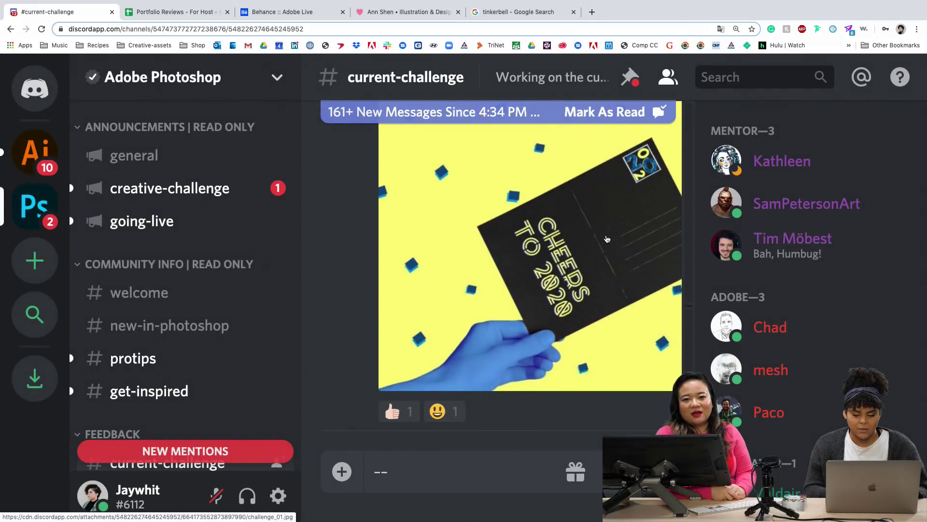
{"action": "key", "text": "super+minus"}
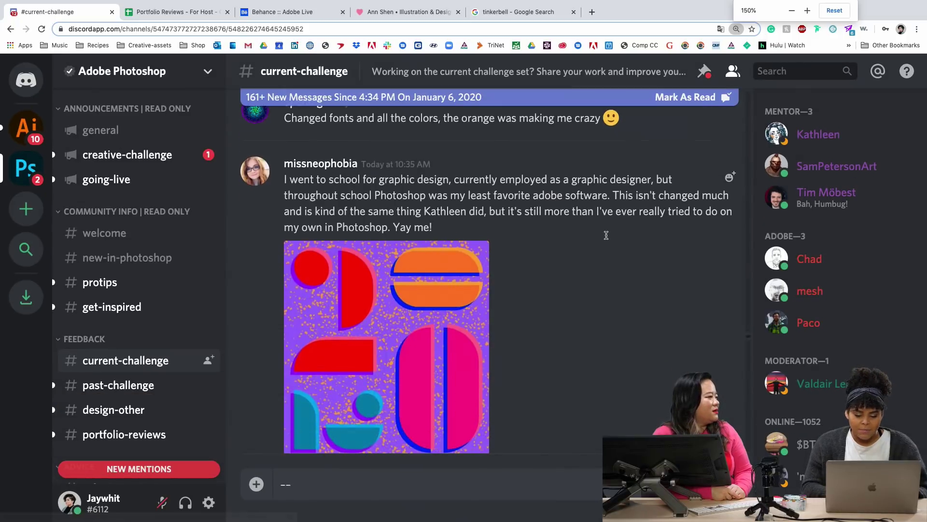
Locate the purple geometric-shape 2020 stamp among the channel's posts, view it enlarged, and close the preview.
{"action": "scroll", "coordinate": [565, 275], "scroll_direction": "up", "scroll_amount": 2}
{"action": "scroll", "coordinate": [547, 289], "scroll_direction": "down", "scroll_amount": 15}
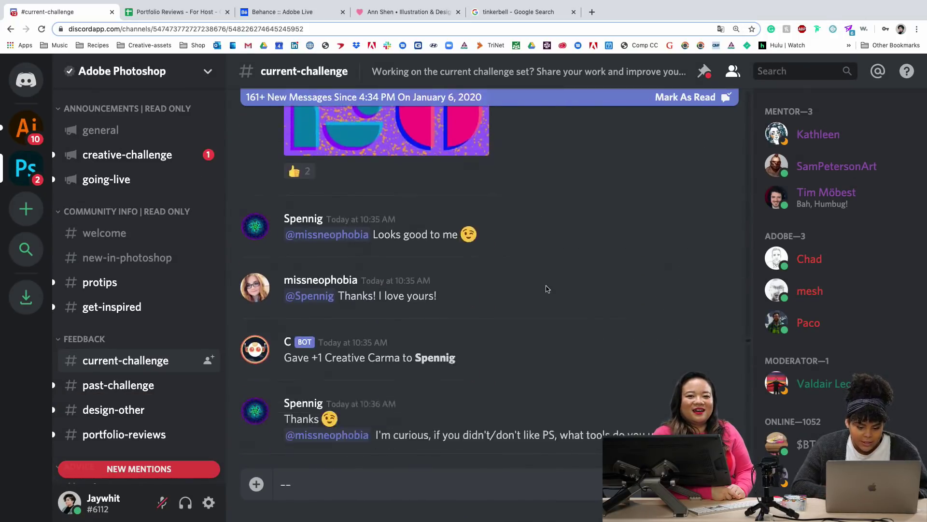
{"action": "scroll", "coordinate": [547, 286], "scroll_direction": "up", "scroll_amount": 15}
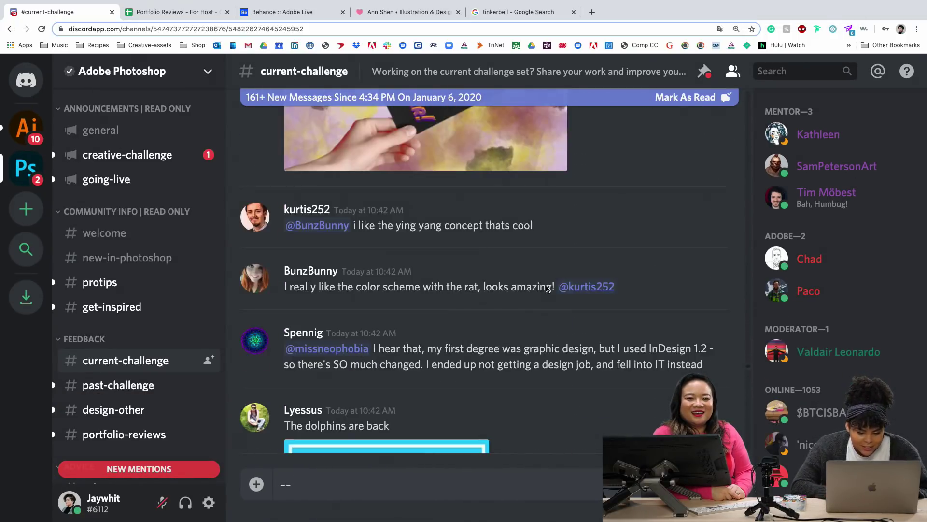
{"action": "scroll", "coordinate": [547, 289], "scroll_direction": "up", "scroll_amount": 7}
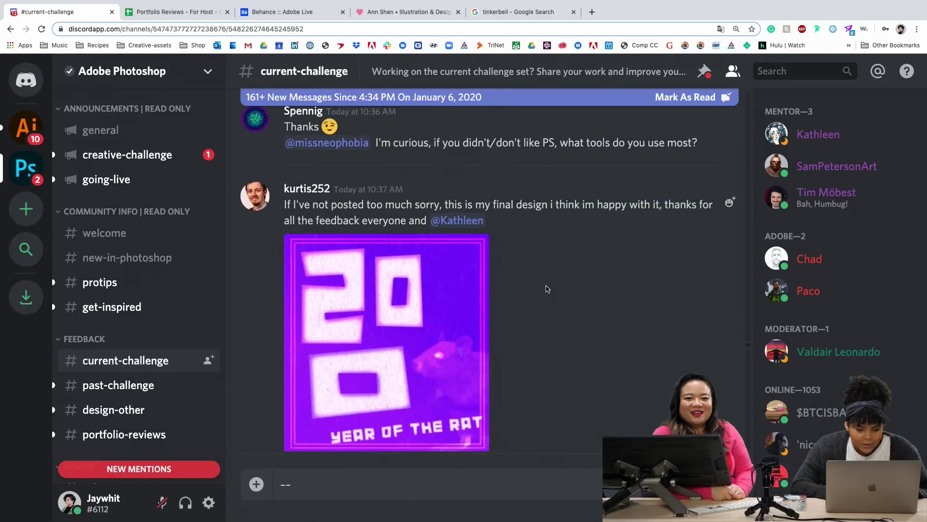
{"action": "scroll", "coordinate": [547, 289], "scroll_direction": "down", "scroll_amount": 10}
{"action": "scroll", "coordinate": [548, 289], "scroll_direction": "down", "scroll_amount": 6}
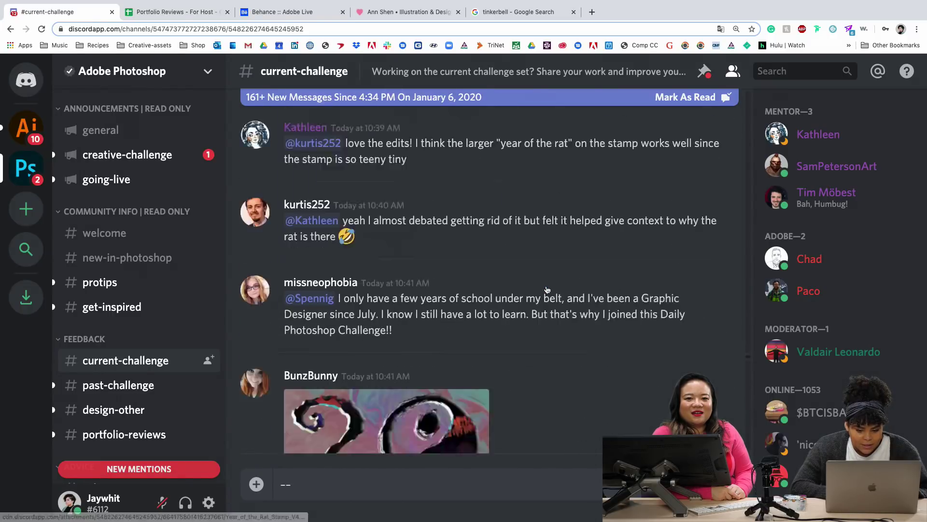
{"action": "scroll", "coordinate": [547, 288], "scroll_direction": "up", "scroll_amount": 6}
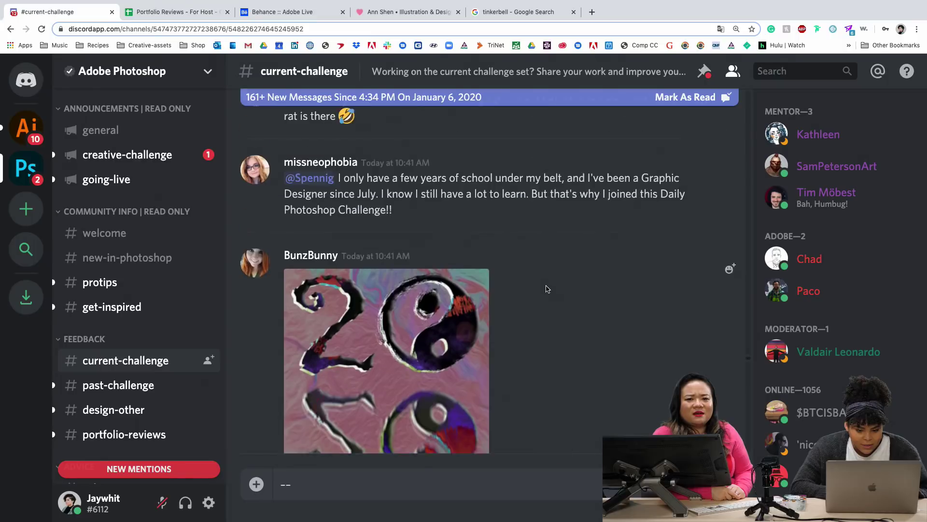
{"action": "scroll", "coordinate": [547, 289], "scroll_direction": "up", "scroll_amount": 7}
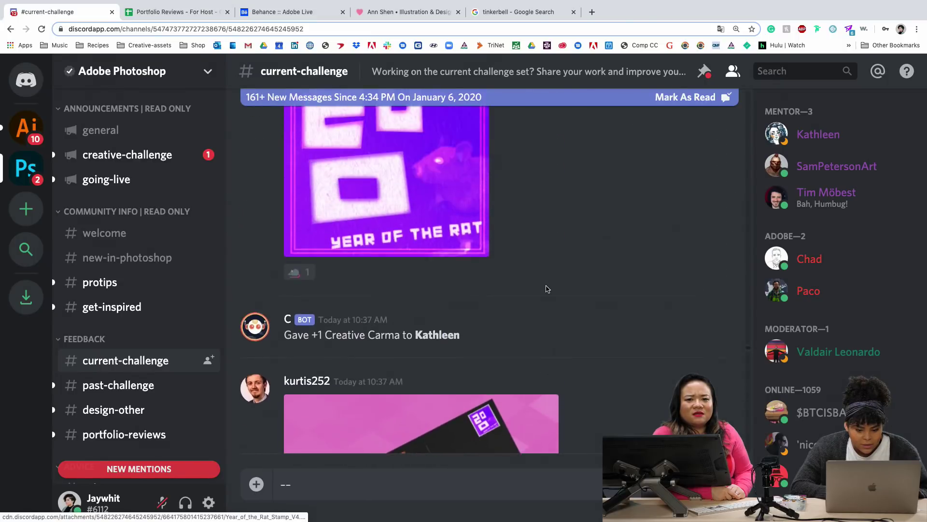
{"action": "scroll", "coordinate": [547, 289], "scroll_direction": "up", "scroll_amount": 7}
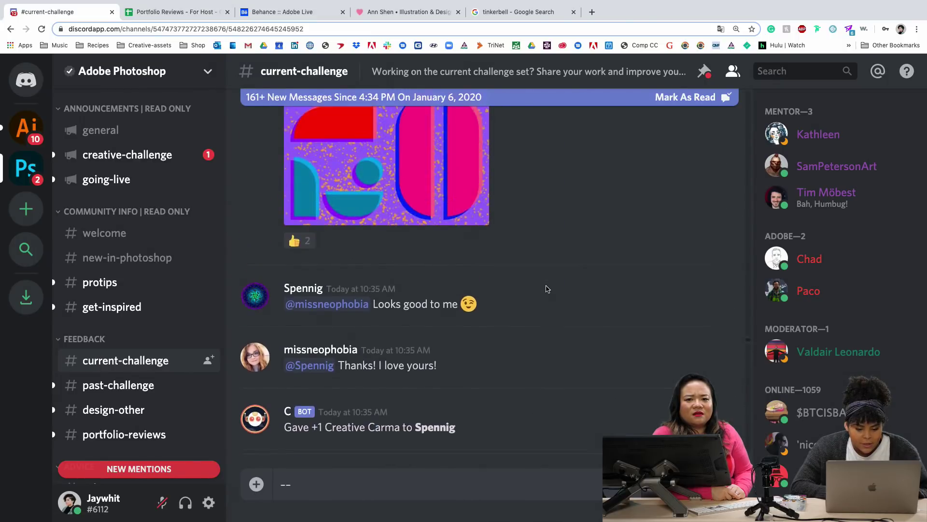
{"action": "left_click", "coordinate": [430, 341]}
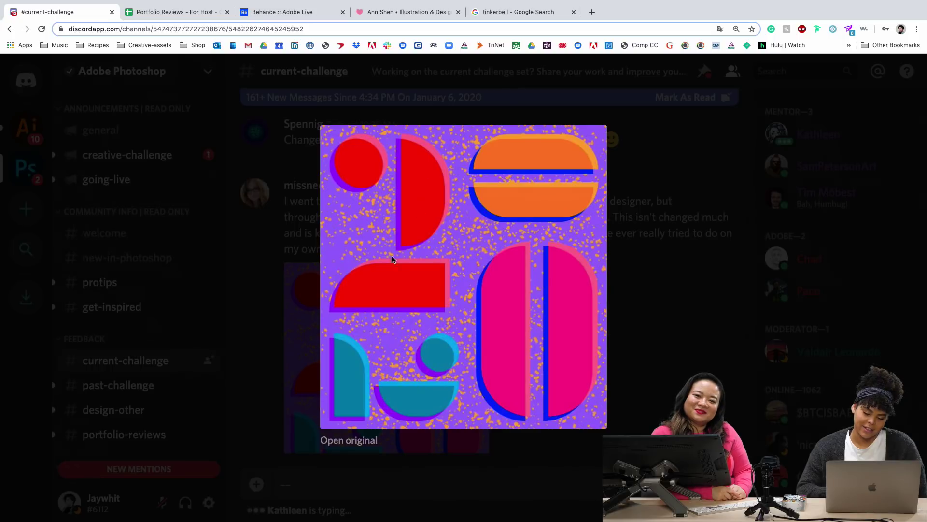
{"action": "left_click", "coordinate": [721, 288]}
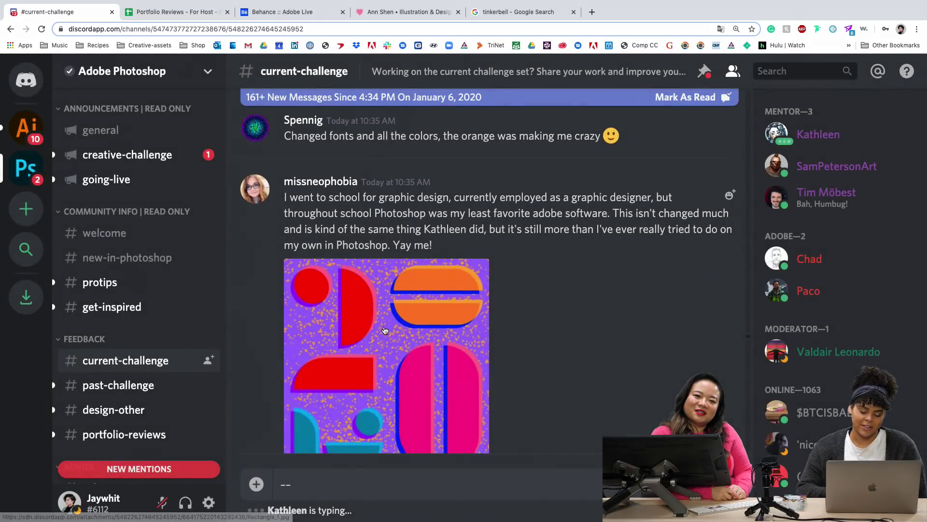
Browse past the "Year of the Rat" posts to the yin-yang 2020 stamp, view it enlarged, and close the preview.
{"action": "scroll", "coordinate": [385, 330], "scroll_direction": "down", "scroll_amount": 2}
{"action": "scroll", "coordinate": [408, 345], "scroll_direction": "down", "scroll_amount": 1}
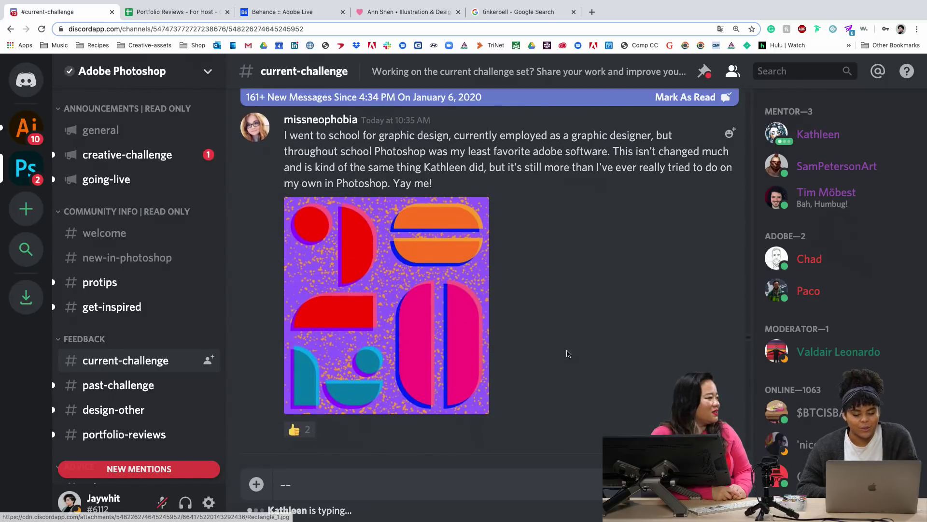
{"action": "scroll", "coordinate": [569, 354], "scroll_direction": "down", "scroll_amount": 1}
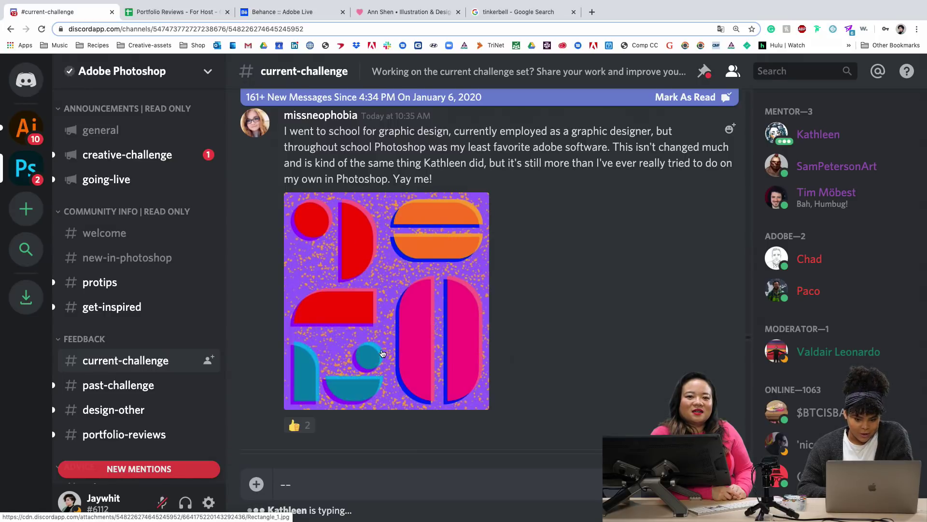
{"action": "scroll", "coordinate": [382, 354], "scroll_direction": "down", "scroll_amount": 1}
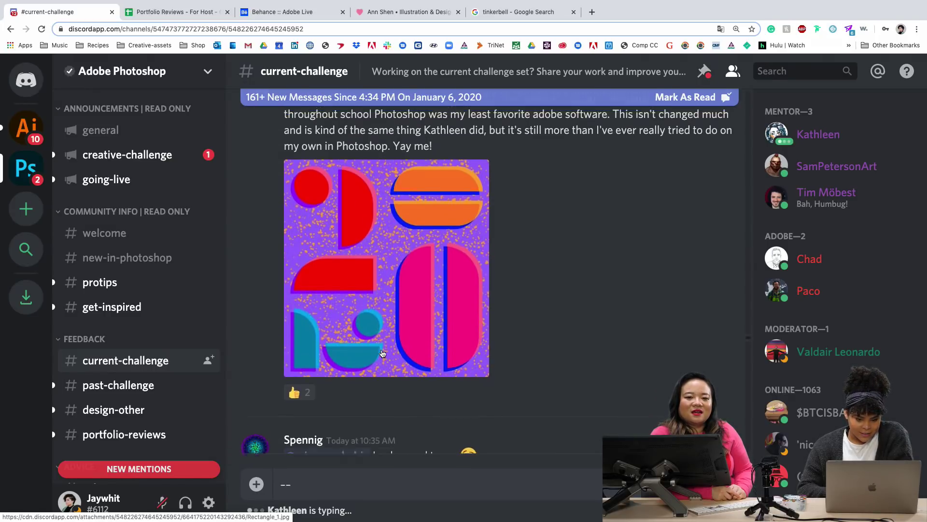
{"action": "scroll", "coordinate": [383, 353], "scroll_direction": "down", "scroll_amount": 10}
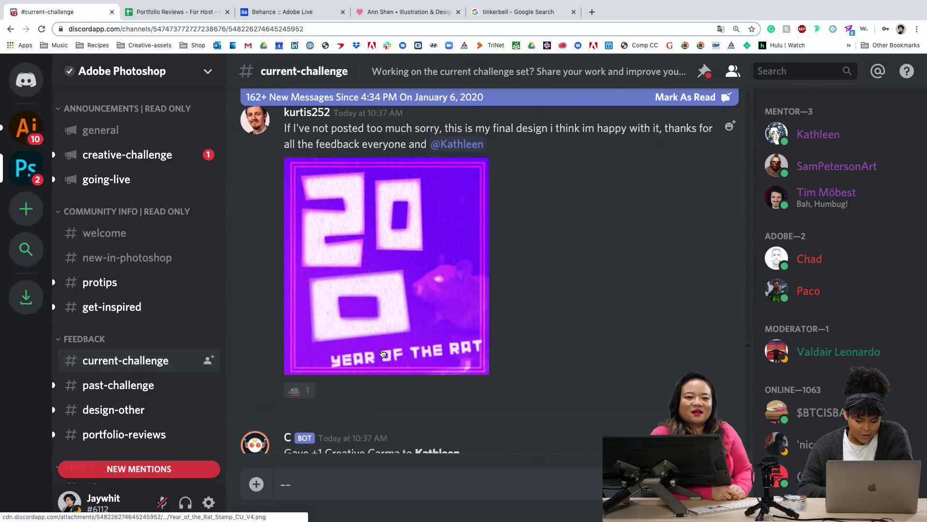
{"action": "scroll", "coordinate": [383, 353], "scroll_direction": "down", "scroll_amount": 5}
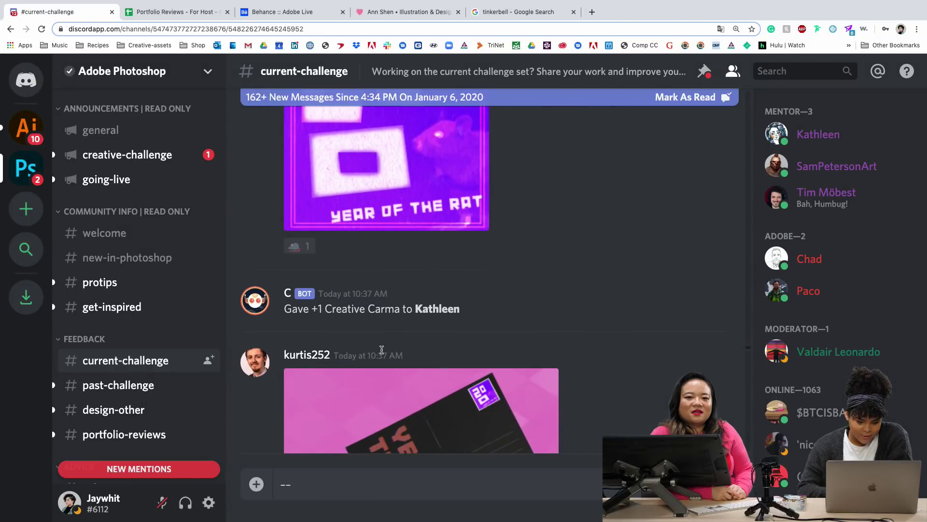
{"action": "scroll", "coordinate": [381, 350], "scroll_direction": "down", "scroll_amount": 12}
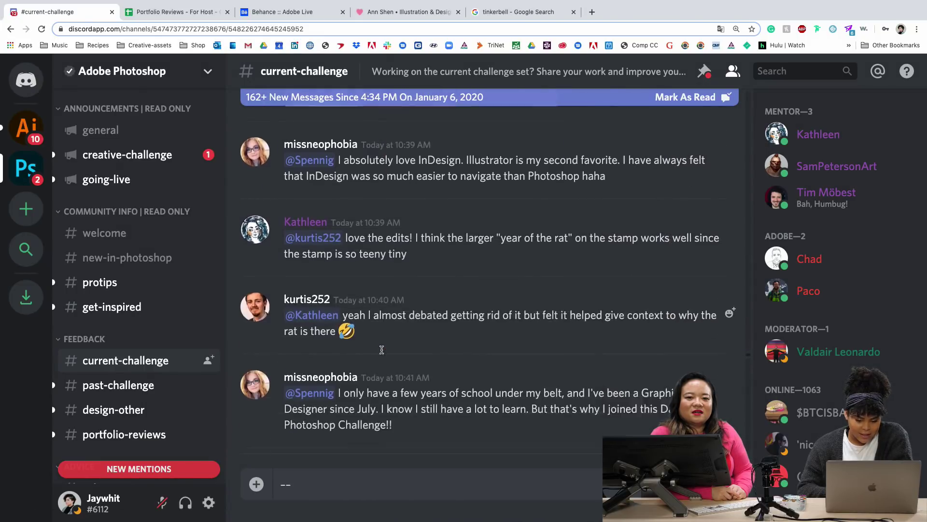
{"action": "scroll", "coordinate": [381, 349], "scroll_direction": "down", "scroll_amount": 6}
{"action": "left_click", "coordinate": [382, 306]}
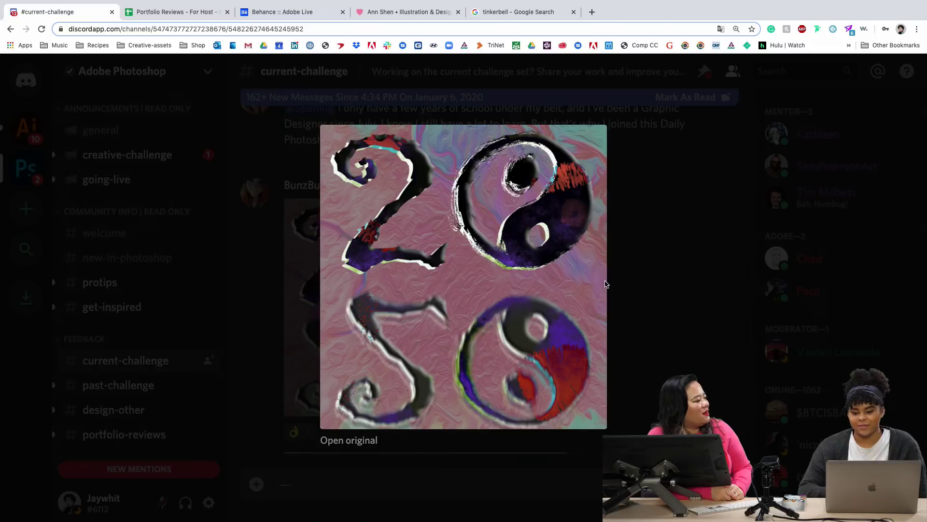
{"action": "left_click", "coordinate": [644, 270]}
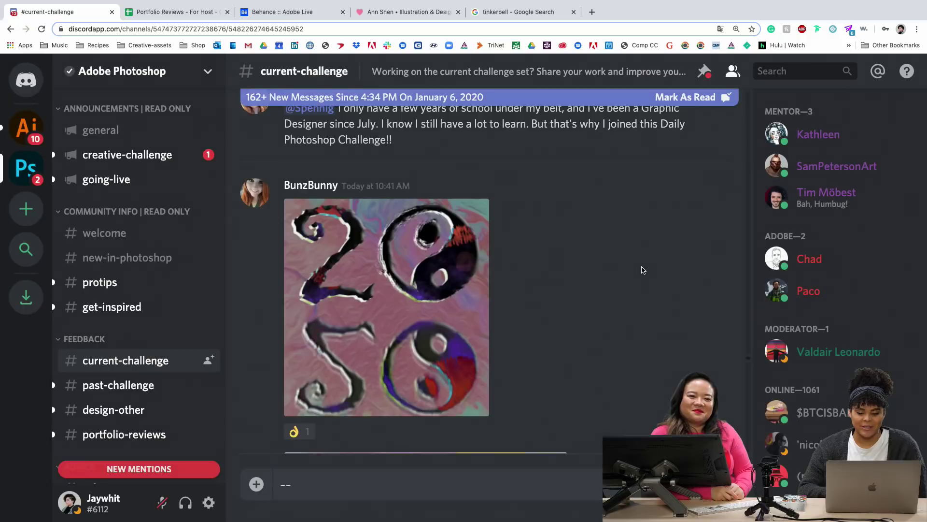
View the "Happy New Year!" postcard mockup with the purple and yellow watercolor background enlarged and close the preview.
{"action": "scroll", "coordinate": [558, 263], "scroll_direction": "down", "scroll_amount": 2}
{"action": "scroll", "coordinate": [488, 290], "scroll_direction": "down", "scroll_amount": 1}
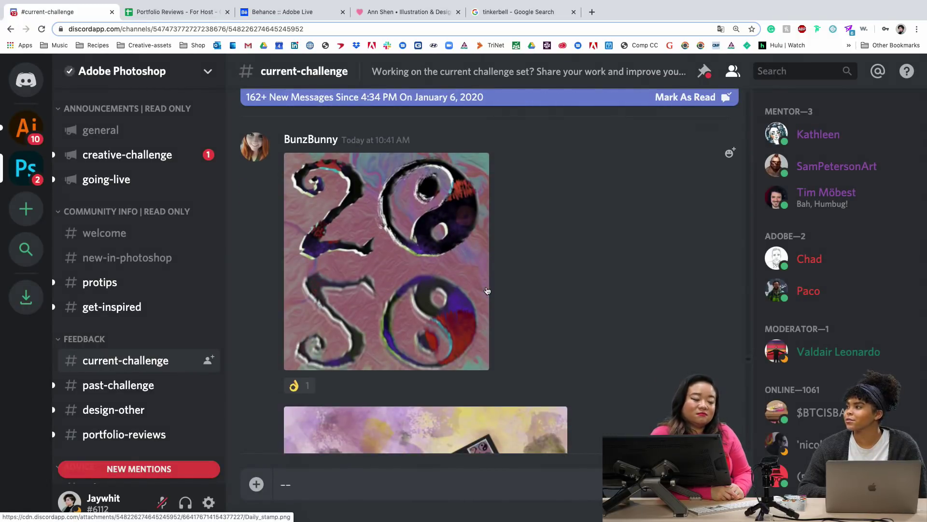
{"action": "scroll", "coordinate": [472, 322], "scroll_direction": "down", "scroll_amount": 3}
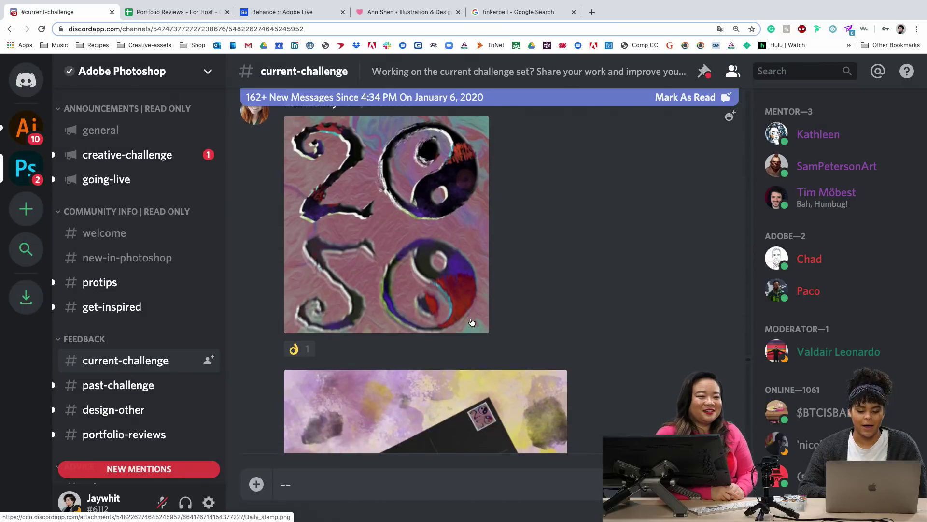
{"action": "scroll", "coordinate": [472, 323], "scroll_direction": "down", "scroll_amount": 7}
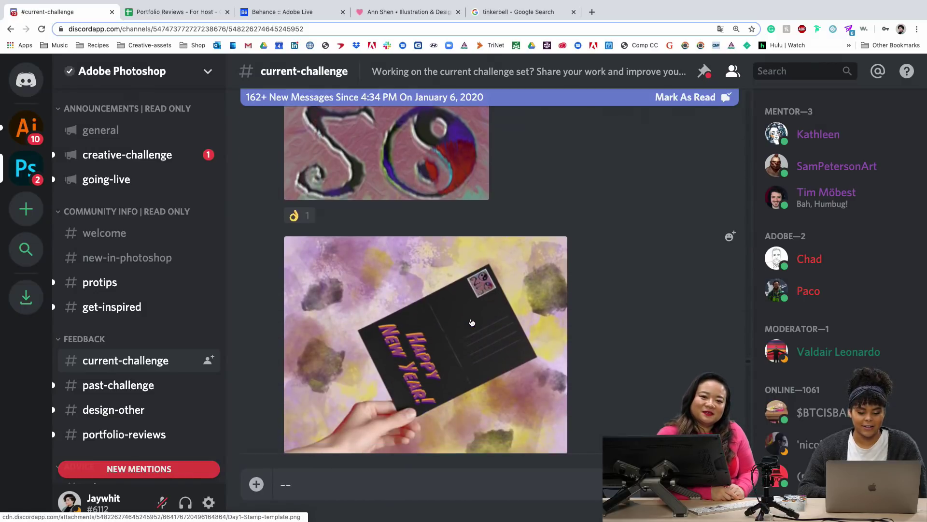
{"action": "left_click", "coordinate": [540, 344]}
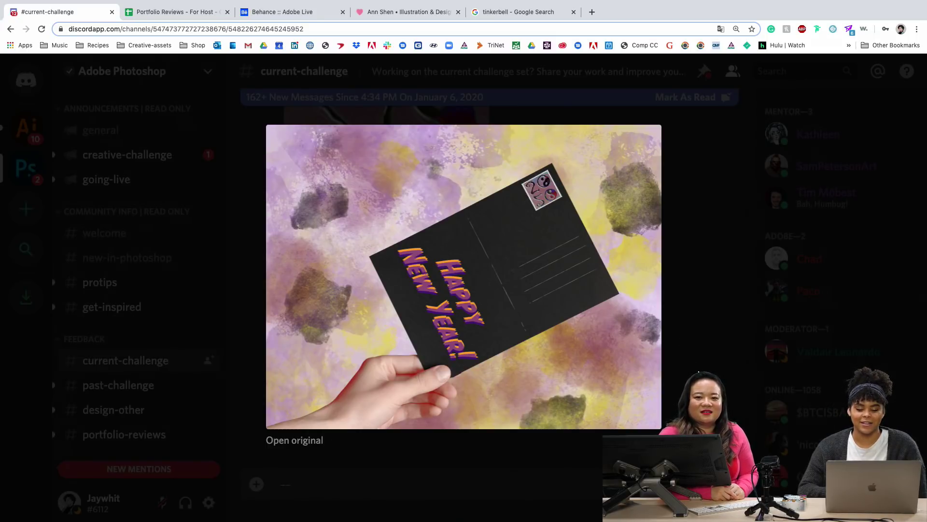
{"action": "key", "text": "Escape"}
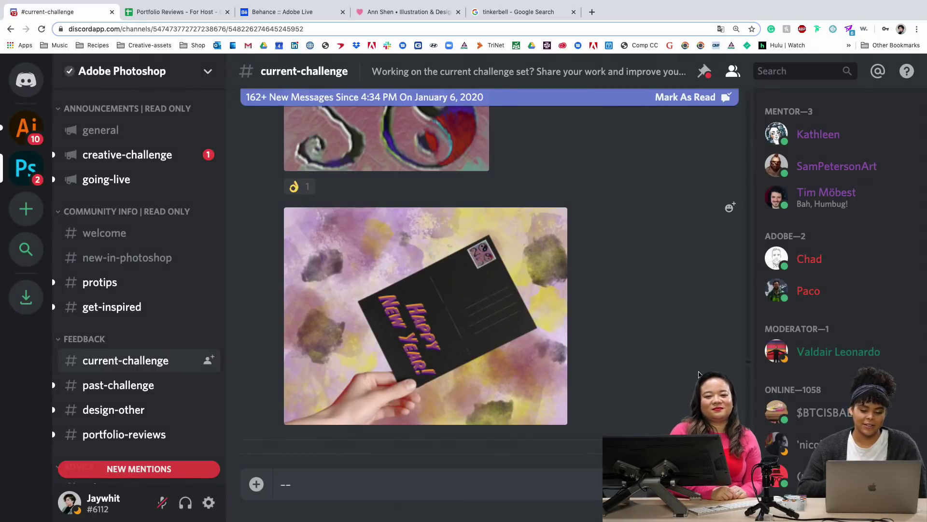
View the blue dolphin 2020 stamp from the "The dolphins are back" post enlarged and close the preview.
{"action": "scroll", "coordinate": [633, 376], "scroll_direction": "down", "scroll_amount": 4}
{"action": "scroll", "coordinate": [633, 377], "scroll_direction": "down", "scroll_amount": 4}
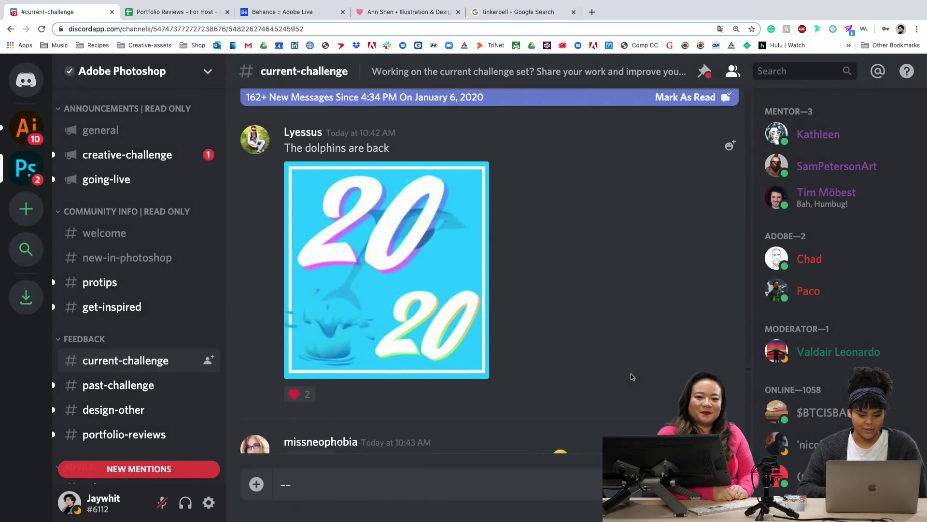
{"action": "left_click", "coordinate": [389, 288]}
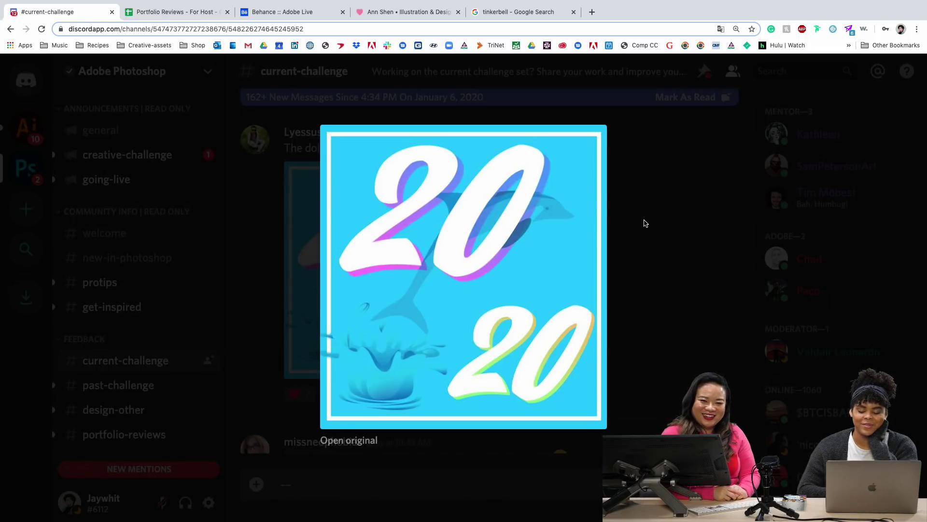
{"action": "left_click", "coordinate": [646, 223]}
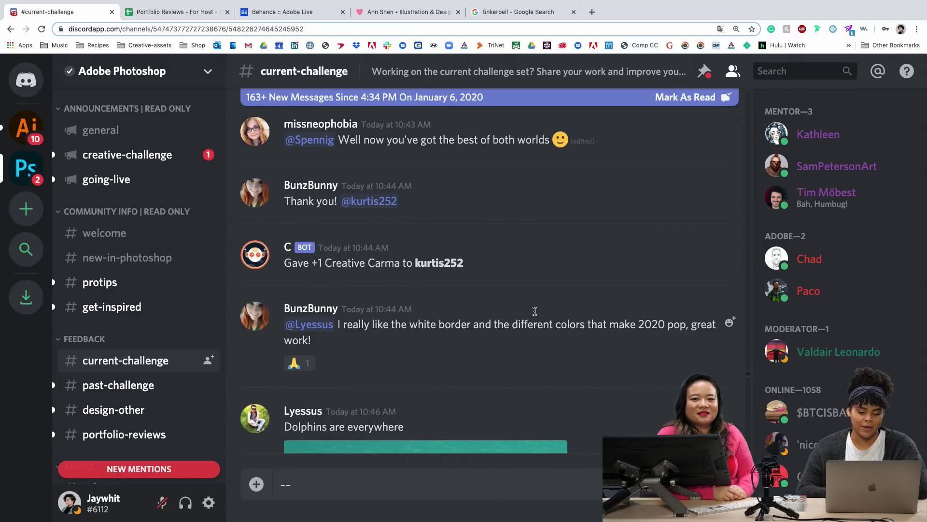
View the "Cheers to 2020" postcard from the "Dolphins are everywhere" post enlarged, magnify its stamp, zoom back out, and close the preview.
{"action": "scroll", "coordinate": [534, 310], "scroll_direction": "down", "scroll_amount": 6}
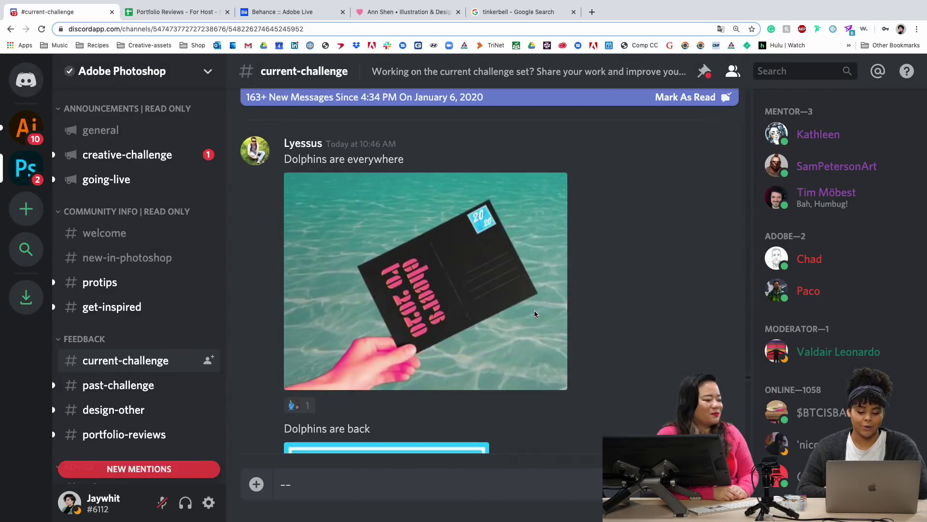
{"action": "left_click", "coordinate": [535, 315]}
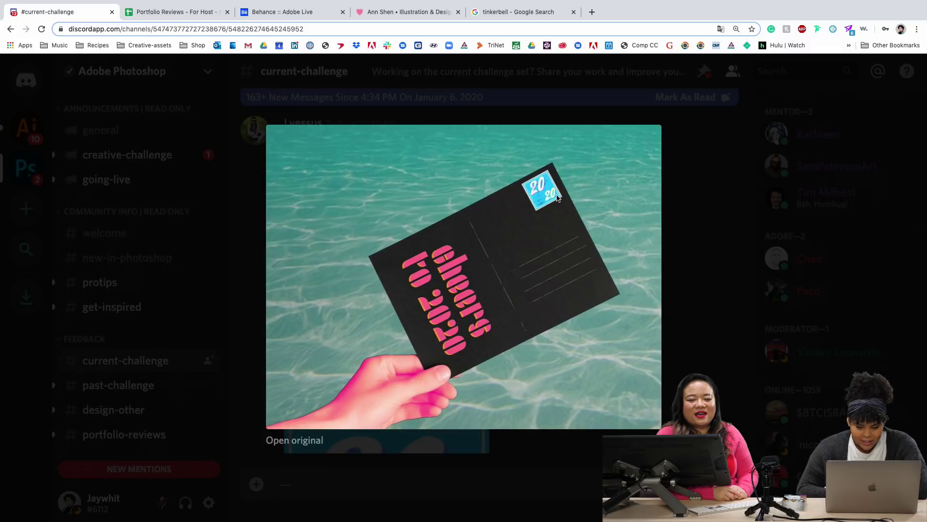
{"action": "key", "text": "super+equal"}
{"action": "key", "text": "super+equal"}
{"action": "key", "text": "super+equal"}
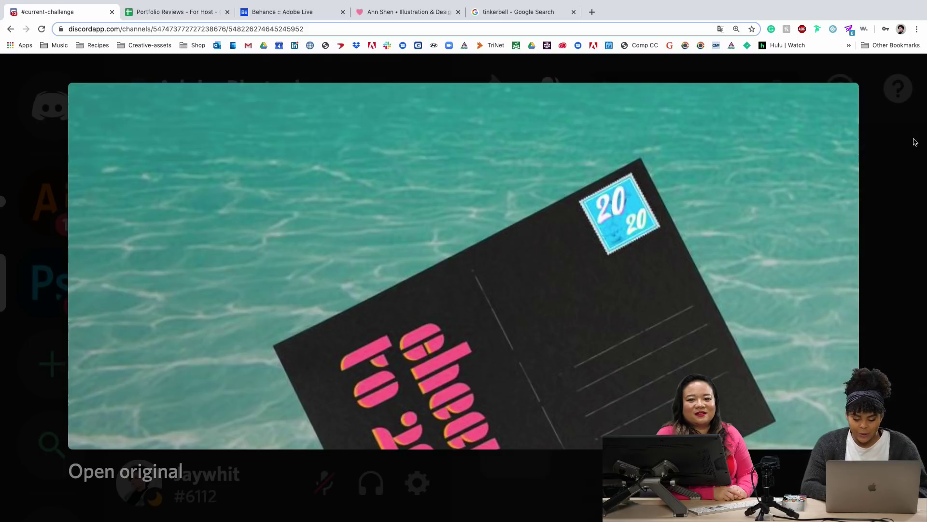
{"action": "key", "text": "super+minus"}
{"action": "key", "text": "super+minus"}
{"action": "key", "text": "super+minus"}
{"action": "key", "text": "super+minus"}
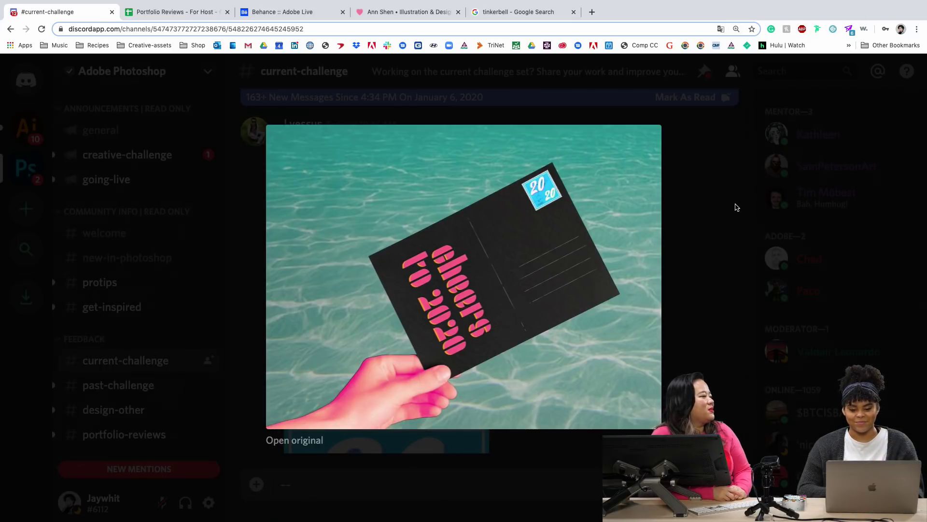
{"action": "left_click", "coordinate": [736, 205]}
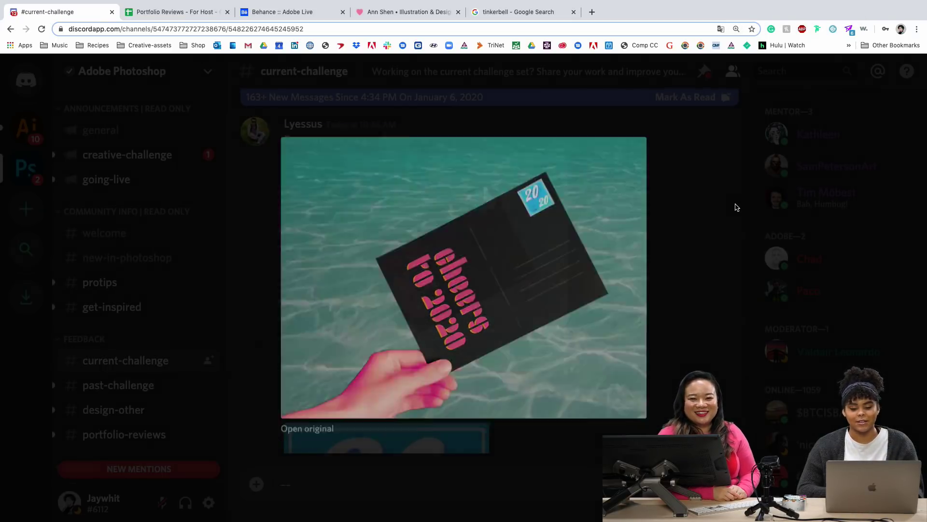
Browse past the blue dolphin stamp to the Great Gatsby champagne postcard mockup and view it enlarged.
{"action": "scroll", "coordinate": [636, 335], "scroll_direction": "down", "scroll_amount": 3}
{"action": "scroll", "coordinate": [637, 336], "scroll_direction": "down", "scroll_amount": 2}
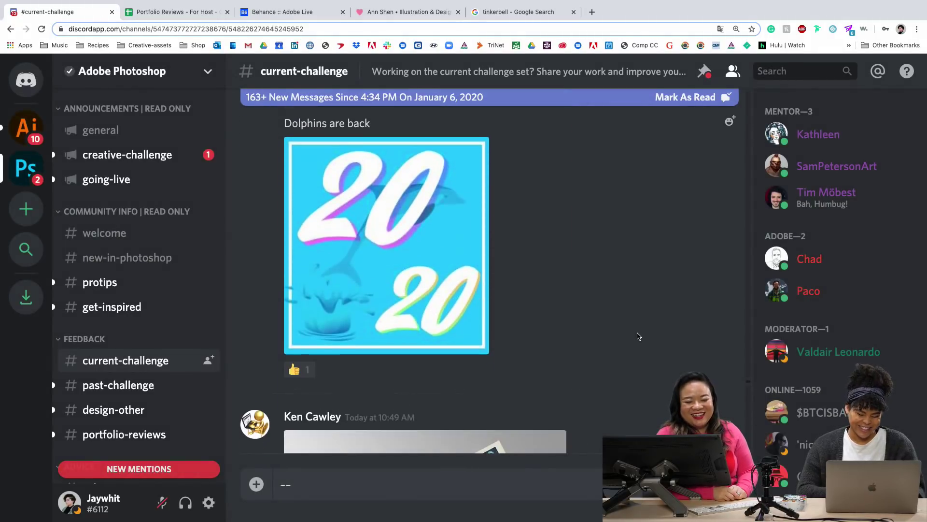
{"action": "scroll", "coordinate": [637, 336], "scroll_direction": "up", "scroll_amount": 3}
{"action": "scroll", "coordinate": [638, 335], "scroll_direction": "down", "scroll_amount": 2}
{"action": "scroll", "coordinate": [639, 336], "scroll_direction": "down", "scroll_amount": 5}
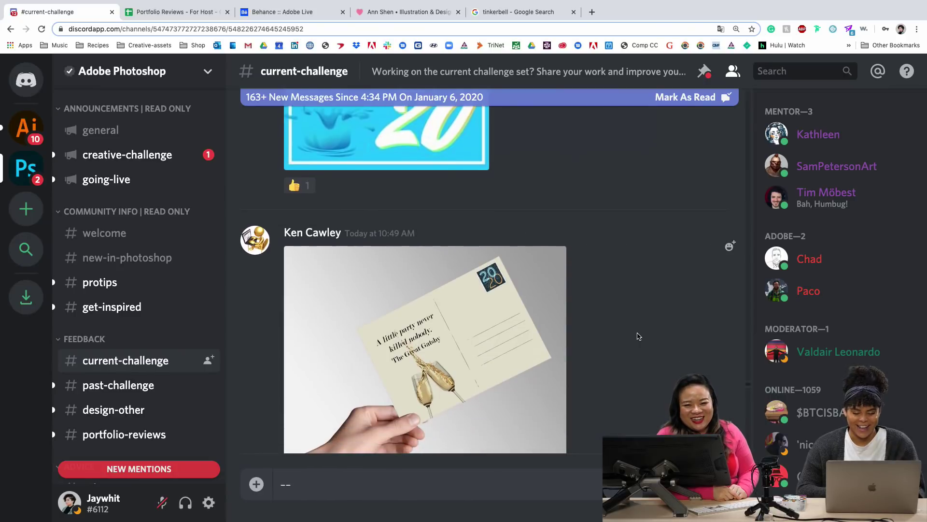
{"action": "scroll", "coordinate": [639, 337], "scroll_direction": "down", "scroll_amount": 1}
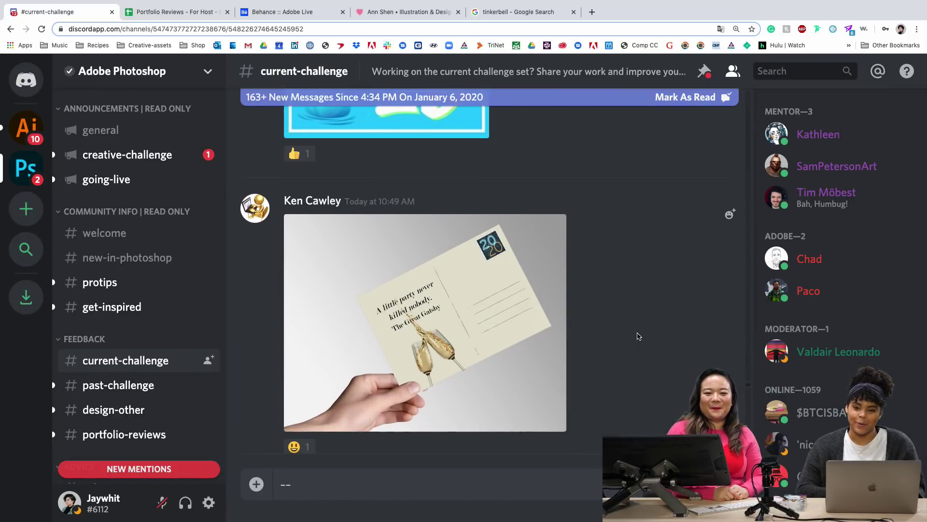
{"action": "scroll", "coordinate": [639, 336], "scroll_direction": "down", "scroll_amount": 1}
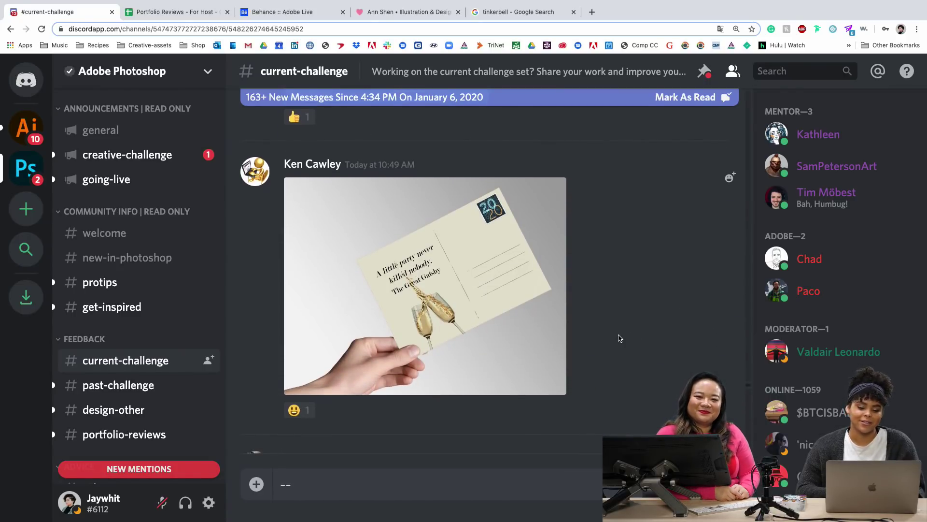
{"action": "left_click", "coordinate": [493, 279]}
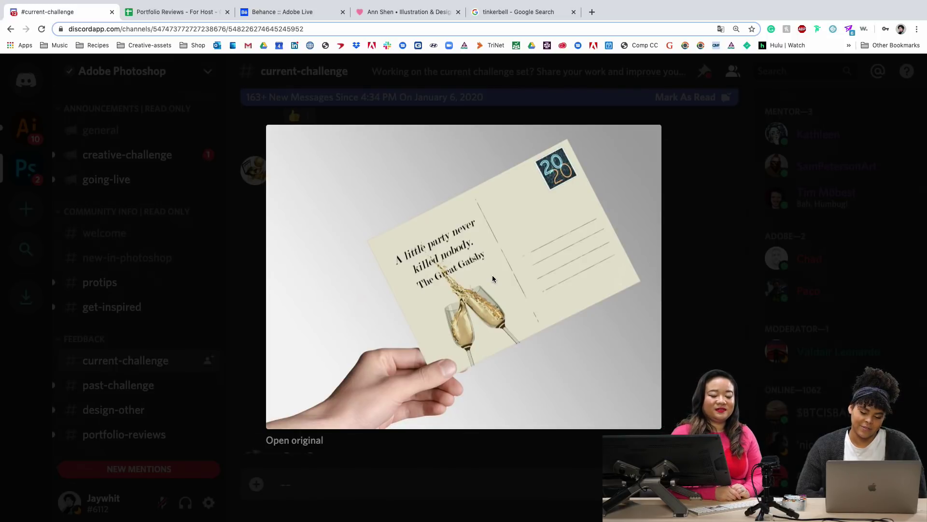
Magnify the Great Gatsby postcard up to 500% to inspect its 2020 stamp and quote, zoom back out, and close the preview.
{"action": "key", "text": "super+equal"}
{"action": "key", "text": "super+equal"}
{"action": "key", "text": "super+equal"}
{"action": "key", "text": "super+equal"}
{"action": "key", "text": "super+equal"}
{"action": "key", "text": "super+equal"}
{"action": "key", "text": "super+equal"}
{"action": "key", "text": "super+equal"}
{"action": "key", "text": "super+equal"}
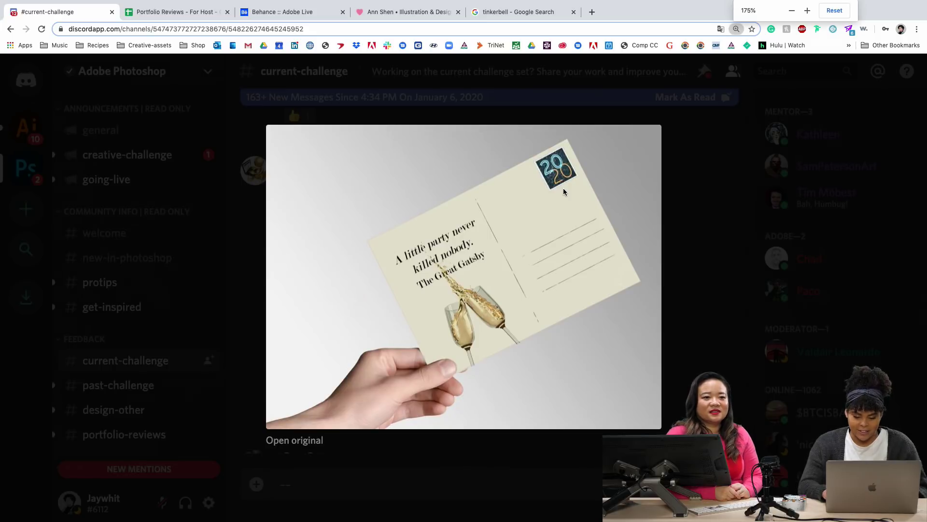
{"action": "key", "text": "super+minus"}
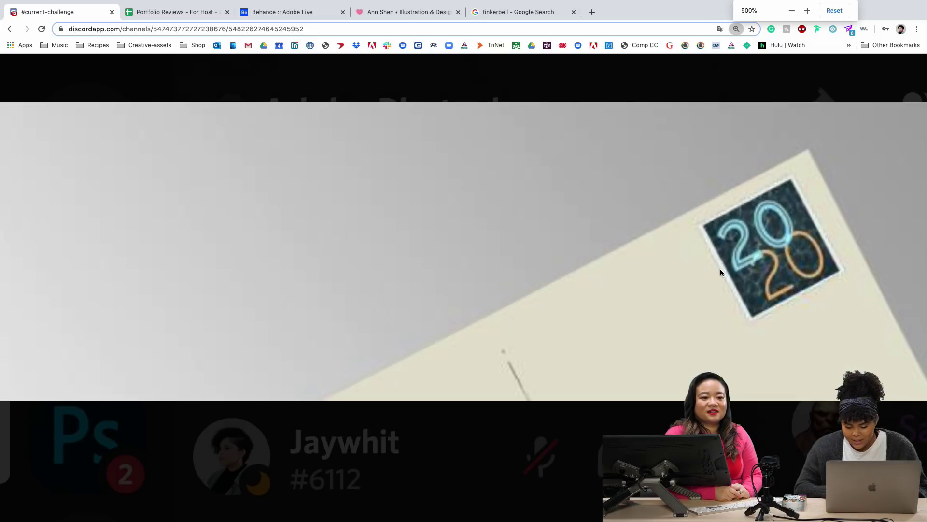
{"action": "key", "text": "super+minus"}
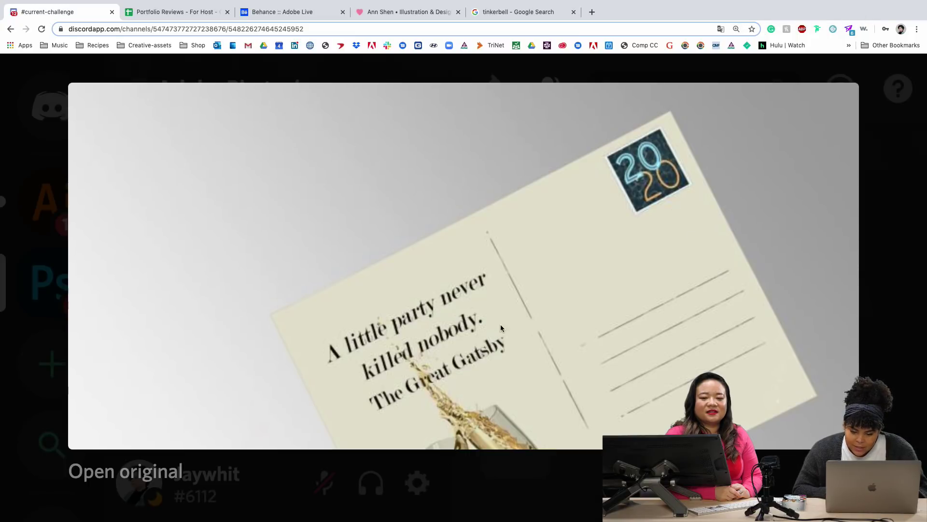
{"action": "key", "text": "super+minus"}
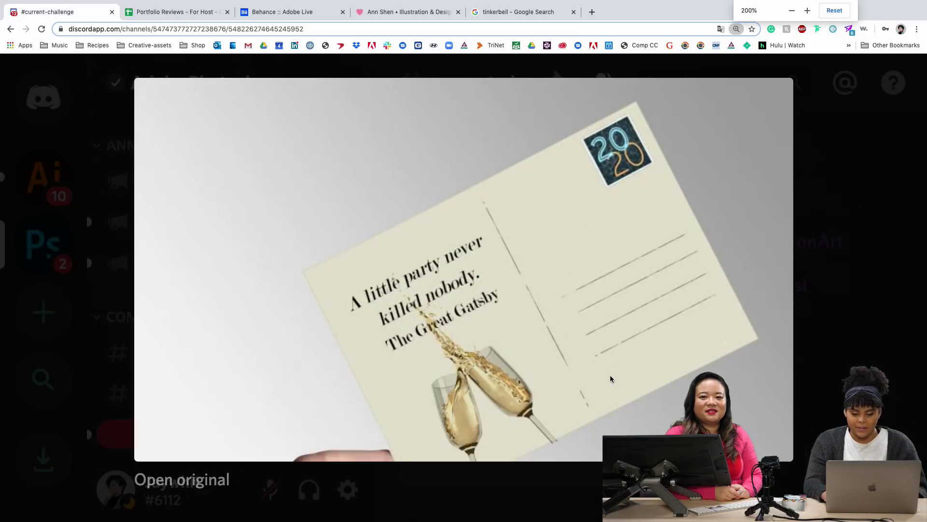
{"action": "key", "text": "super+minus"}
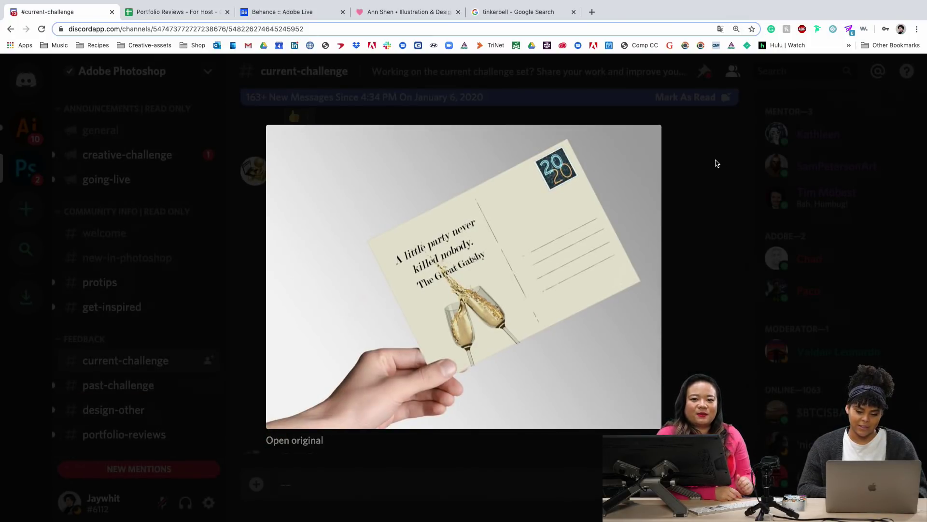
{"action": "left_click", "coordinate": [718, 163]}
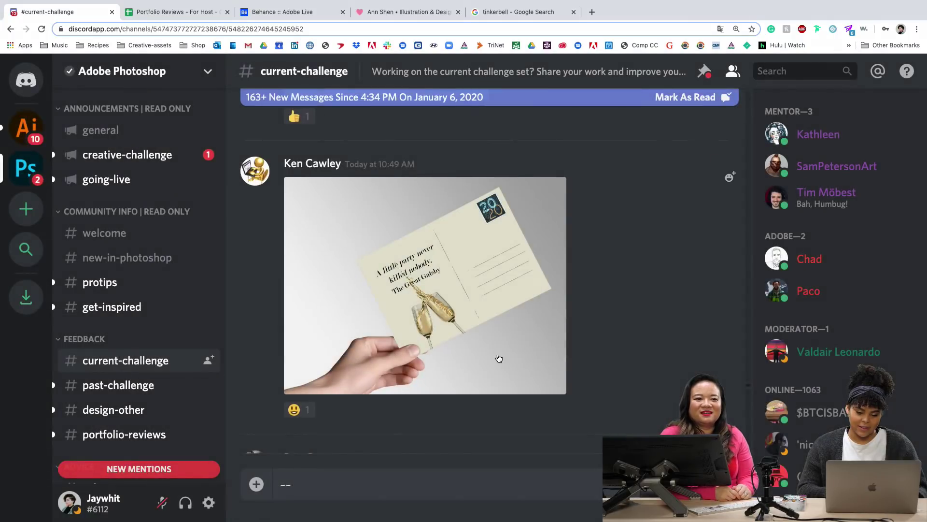
Browse past the blue and orange 2020 stamp to the vintage "TWENTY" stamp, view it enlarged, and close the preview.
{"action": "scroll", "coordinate": [499, 358], "scroll_direction": "down", "scroll_amount": 10}
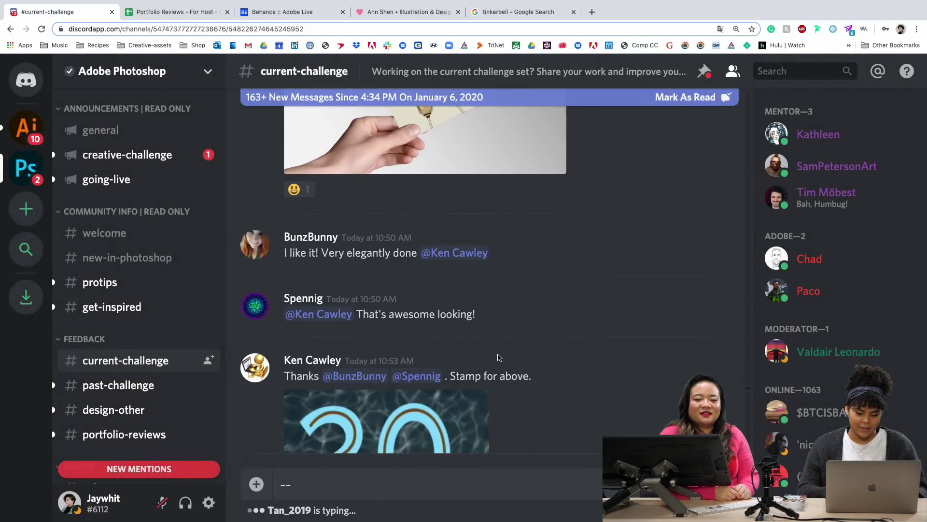
{"action": "scroll", "coordinate": [499, 357], "scroll_direction": "down", "scroll_amount": 4}
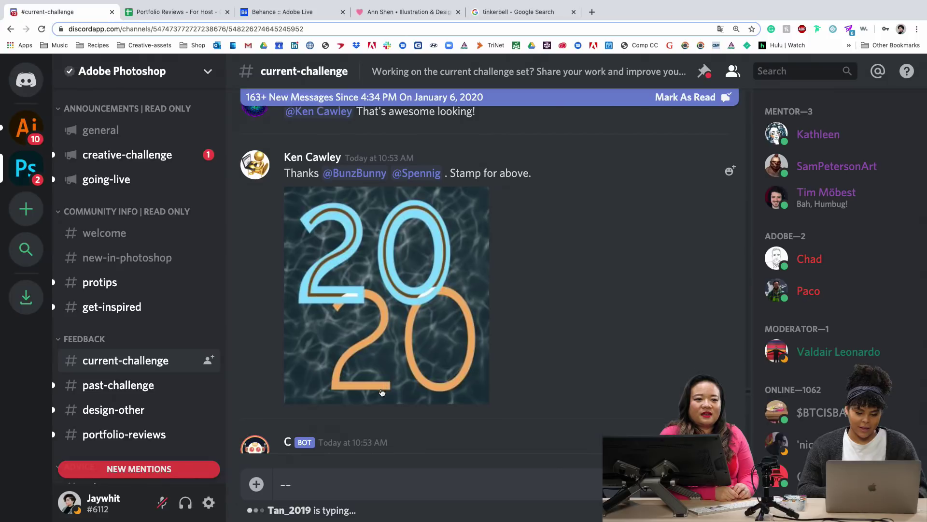
{"action": "scroll", "coordinate": [381, 385], "scroll_direction": "down", "scroll_amount": 4}
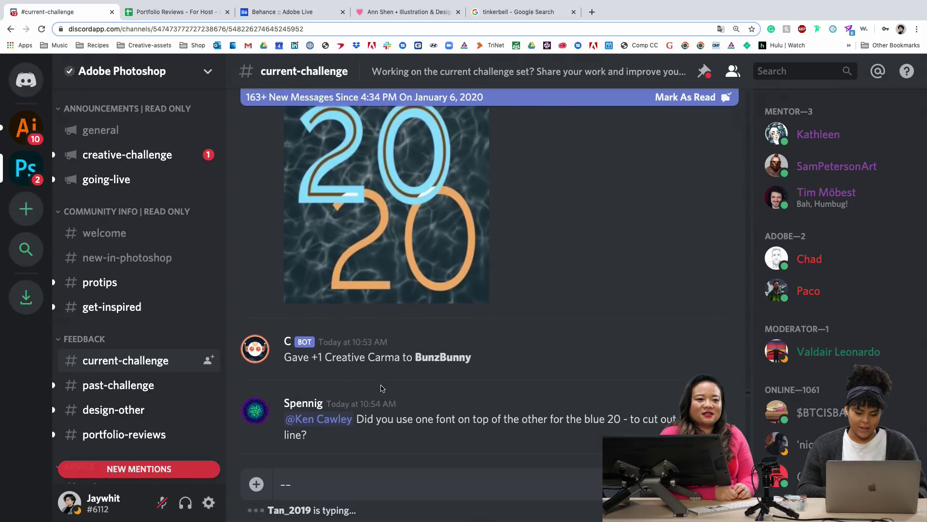
{"action": "scroll", "coordinate": [381, 388], "scroll_direction": "down", "scroll_amount": 6}
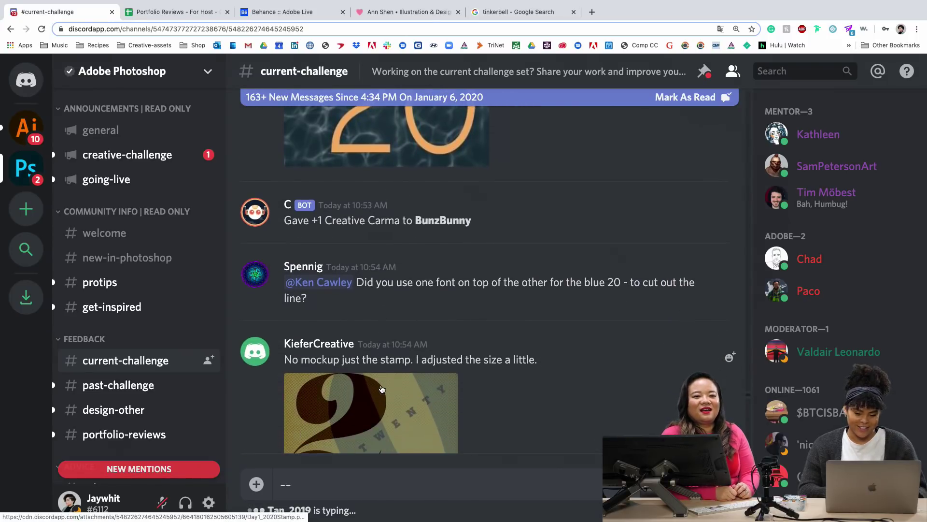
{"action": "scroll", "coordinate": [382, 389], "scroll_direction": "down", "scroll_amount": 1}
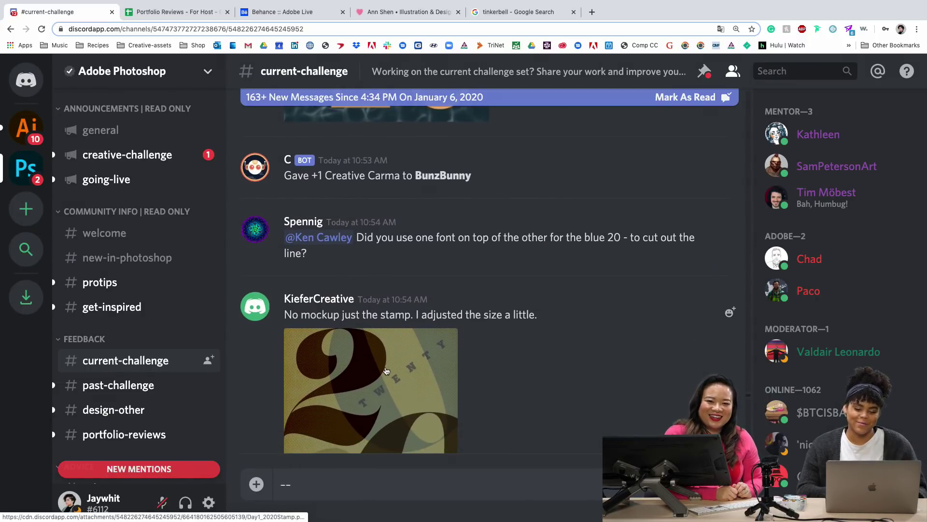
{"action": "scroll", "coordinate": [384, 379], "scroll_direction": "down", "scroll_amount": 7}
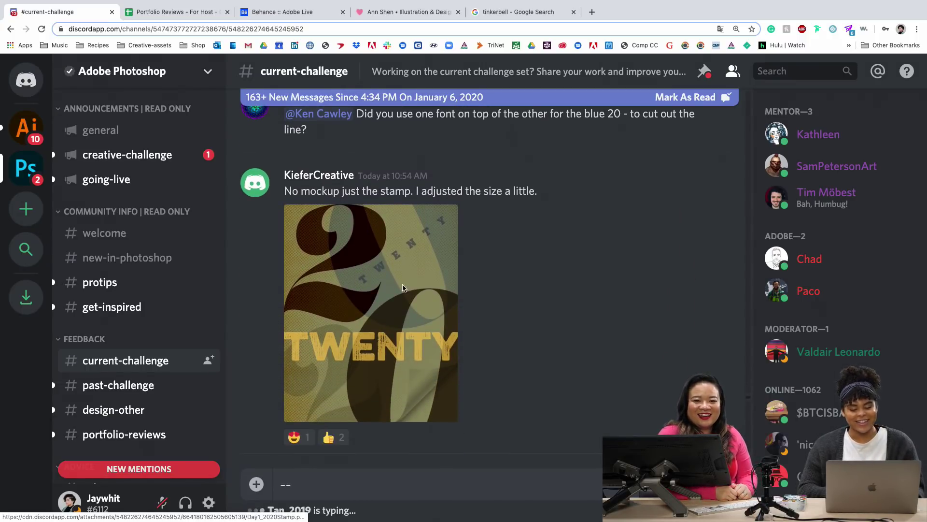
{"action": "left_click", "coordinate": [403, 288]}
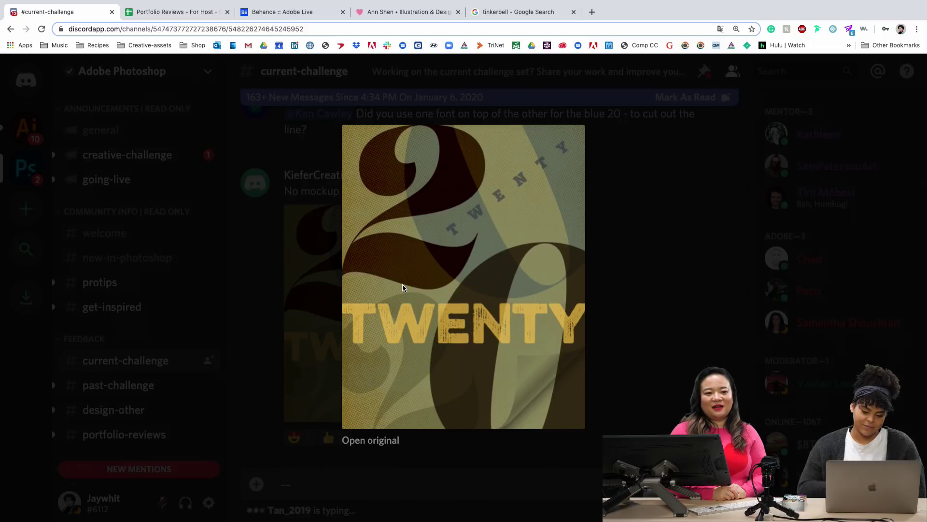
{"action": "left_click", "coordinate": [639, 239]}
Locate the orange "Twenty 20" stamp in the "Peace in 2020" post, view it enlarged, and close the preview.
{"action": "scroll", "coordinate": [463, 310], "scroll_direction": "down", "scroll_amount": 10}
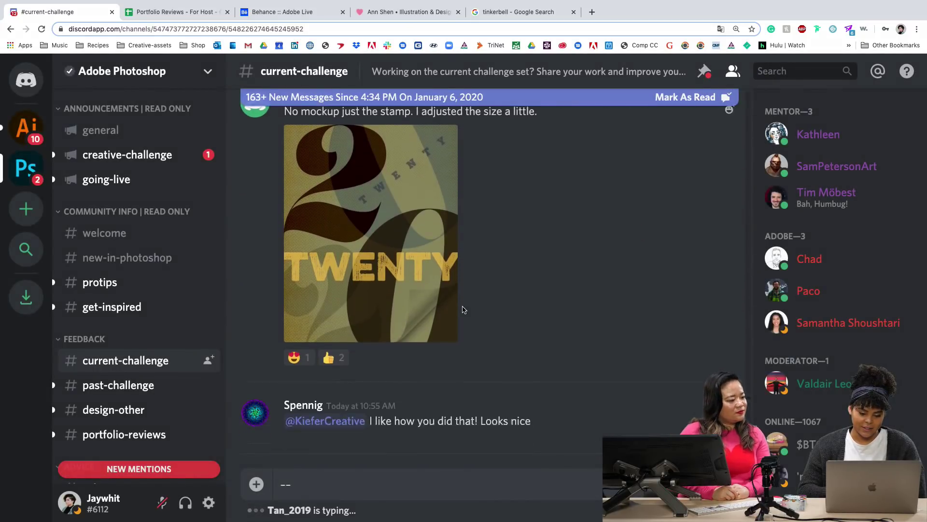
{"action": "scroll", "coordinate": [462, 310], "scroll_direction": "down", "scroll_amount": 3}
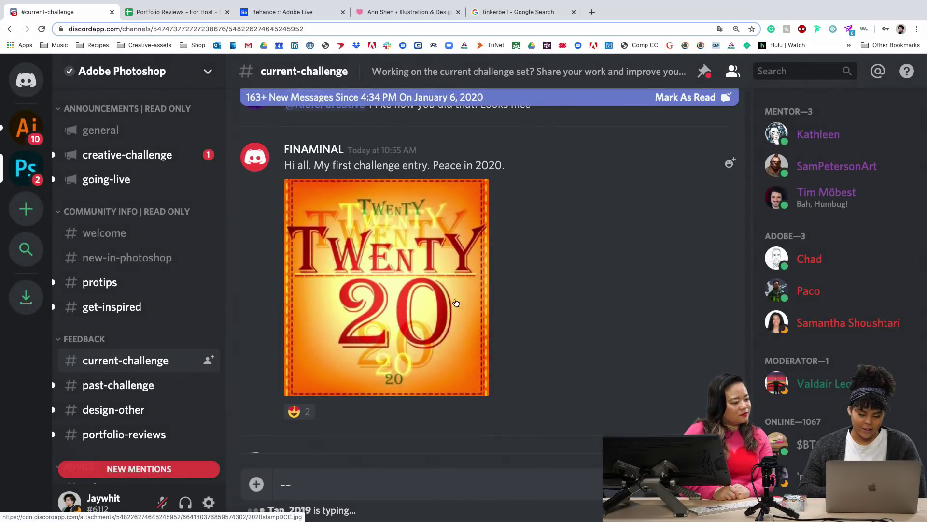
{"action": "left_click", "coordinate": [468, 389]}
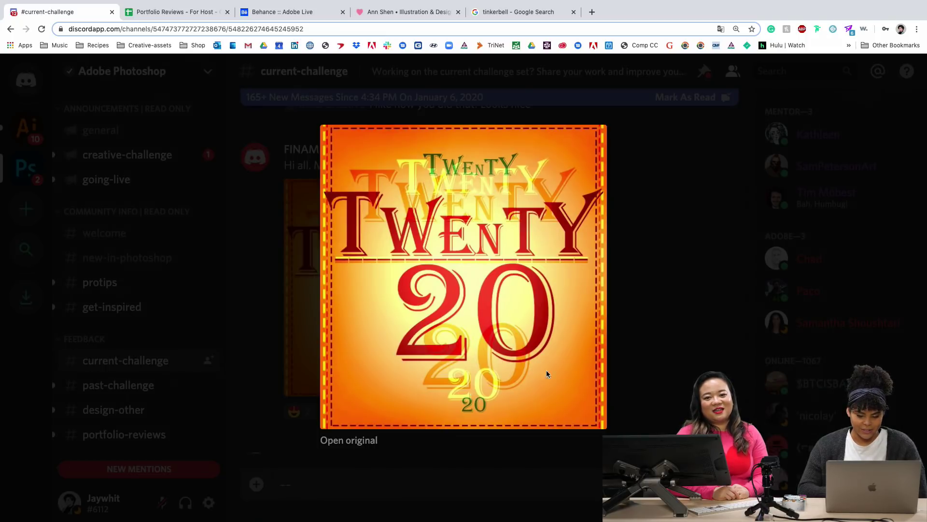
{"action": "left_click", "coordinate": [652, 369]}
Locate the "Cheers to 2020" postcard mockup with the outer-space background, view it enlarged, and magnify its blue stamp.
{"action": "scroll", "coordinate": [483, 317], "scroll_direction": "down", "scroll_amount": 3}
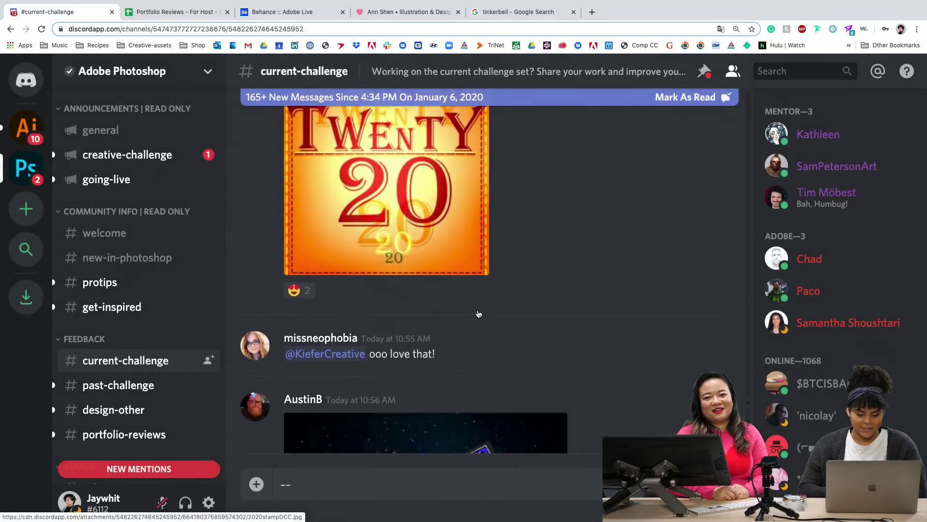
{"action": "scroll", "coordinate": [479, 314], "scroll_direction": "down", "scroll_amount": 5}
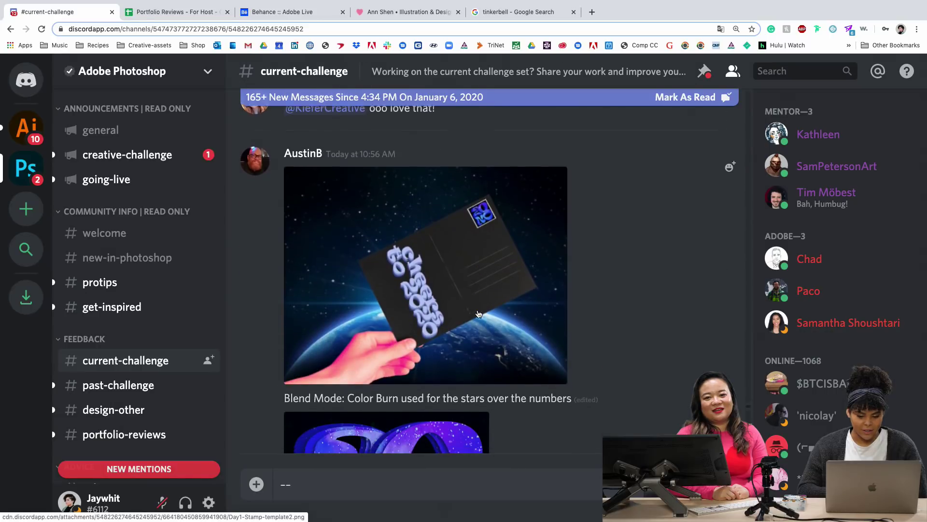
{"action": "scroll", "coordinate": [479, 314], "scroll_direction": "down", "scroll_amount": 1}
{"action": "scroll", "coordinate": [473, 291], "scroll_direction": "up", "scroll_amount": 1}
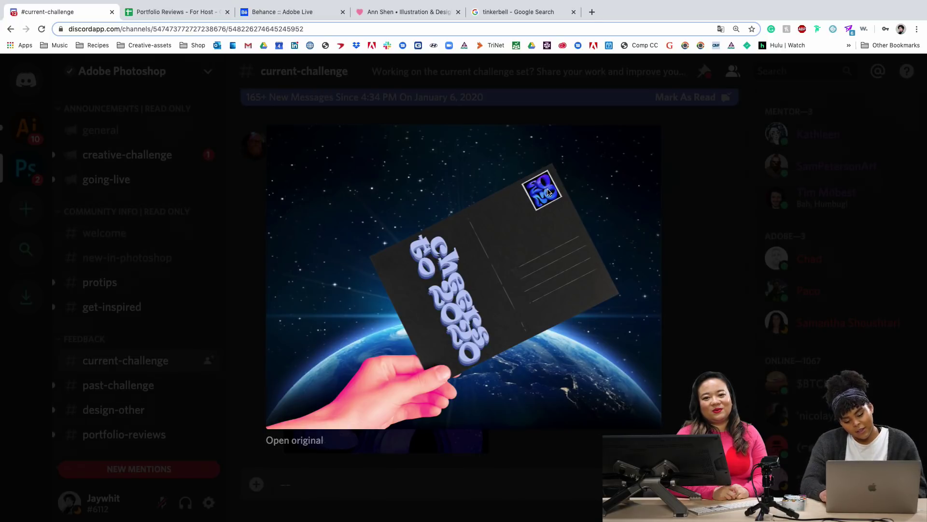
{"action": "key", "text": "super+space"}
{"action": "type", "text": "="}
{"action": "key", "text": "Escape"}
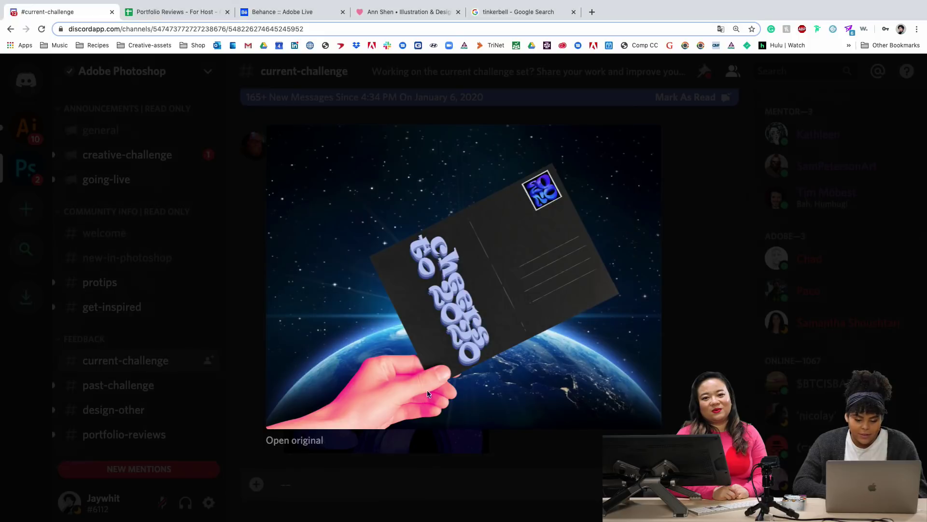
{"action": "key", "text": "super+equal"}
{"action": "key", "text": "super+equal"}
{"action": "key", "text": "super+equal"}
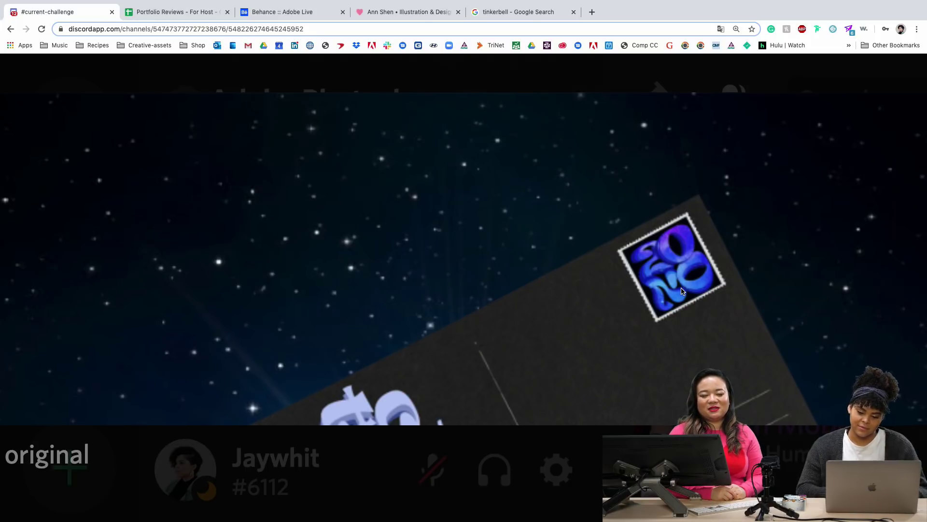
Zoom back out from the outer-space "Cheers to 2020" postcard to see the whole mockup, and close the preview.
{"action": "key", "text": "super+minus"}
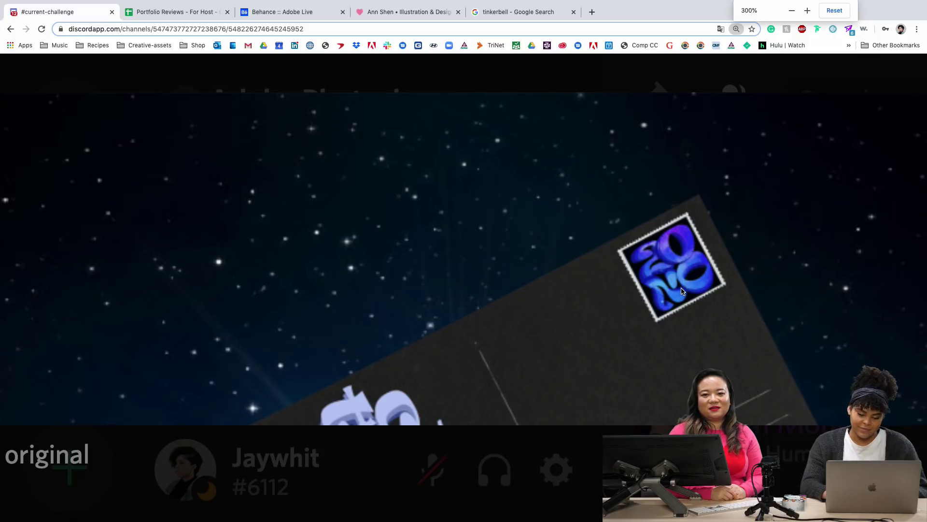
{"action": "key", "text": "super+minus"}
{"action": "key", "text": "super+minus"}
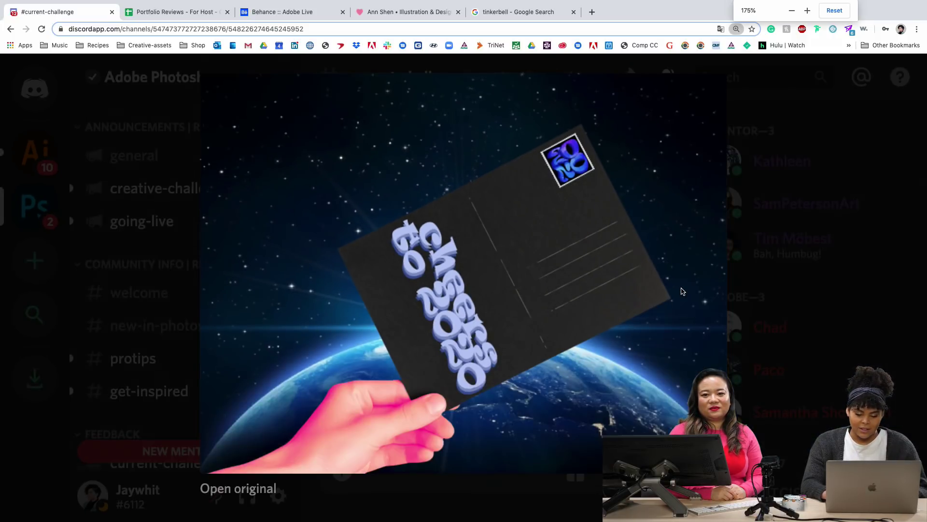
{"action": "key", "text": "super+minus"}
{"action": "key", "text": "super+minus"}
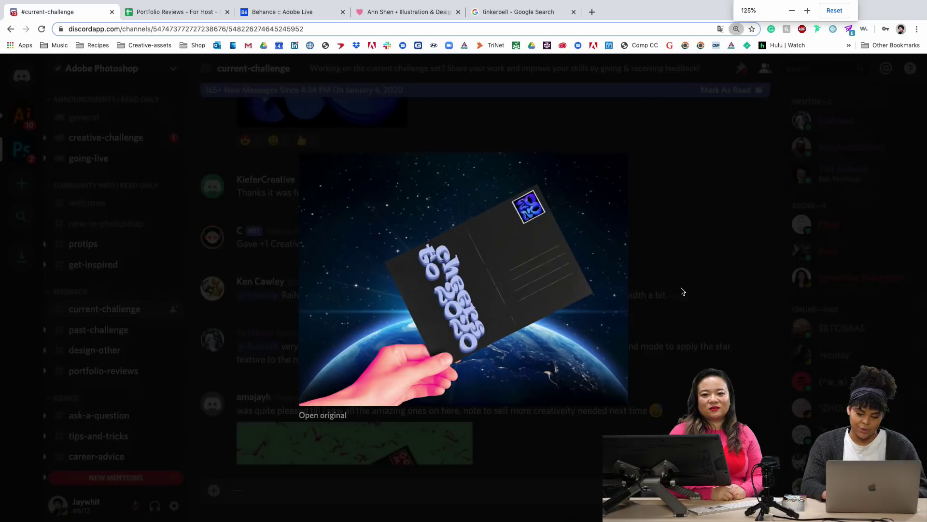
{"action": "key", "text": "super+equal"}
{"action": "key", "text": "super+equal"}
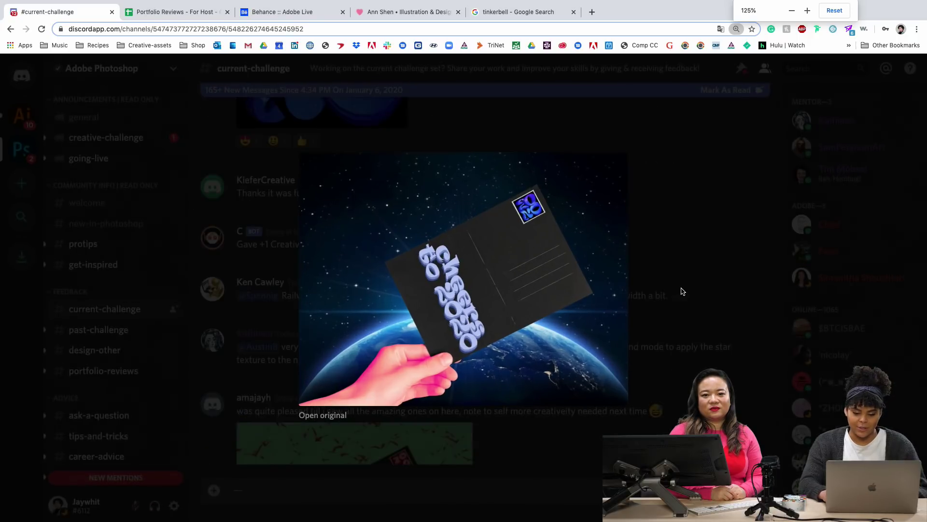
{"action": "left_click", "coordinate": [728, 331]}
View the blue starry 2020 stamp below the outer-space postcard enlarged, and close the preview.
{"action": "scroll", "coordinate": [584, 408], "scroll_direction": "down", "scroll_amount": 5}
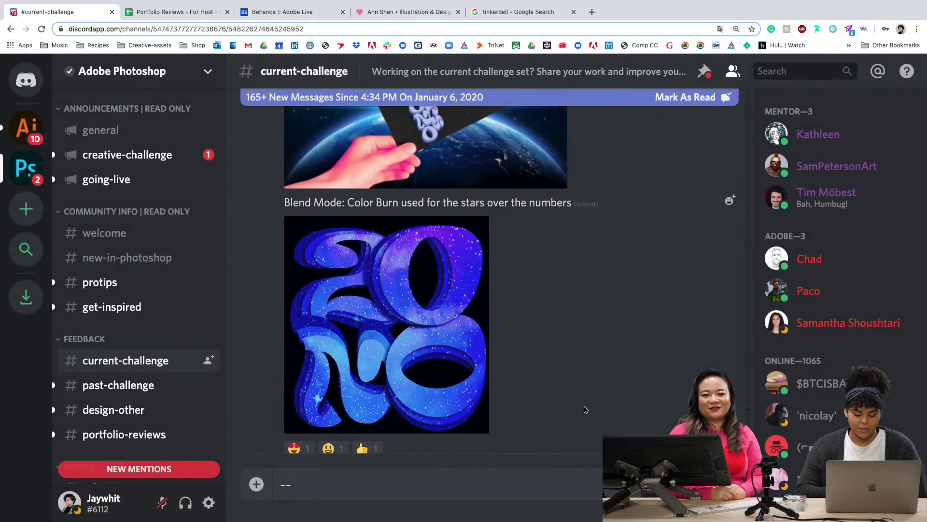
{"action": "left_click", "coordinate": [389, 312]}
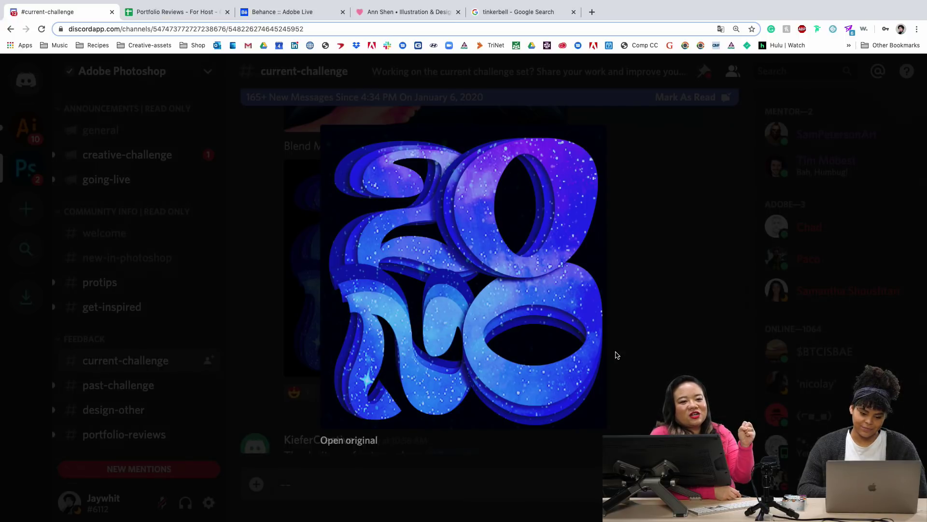
{"action": "left_click", "coordinate": [660, 247]}
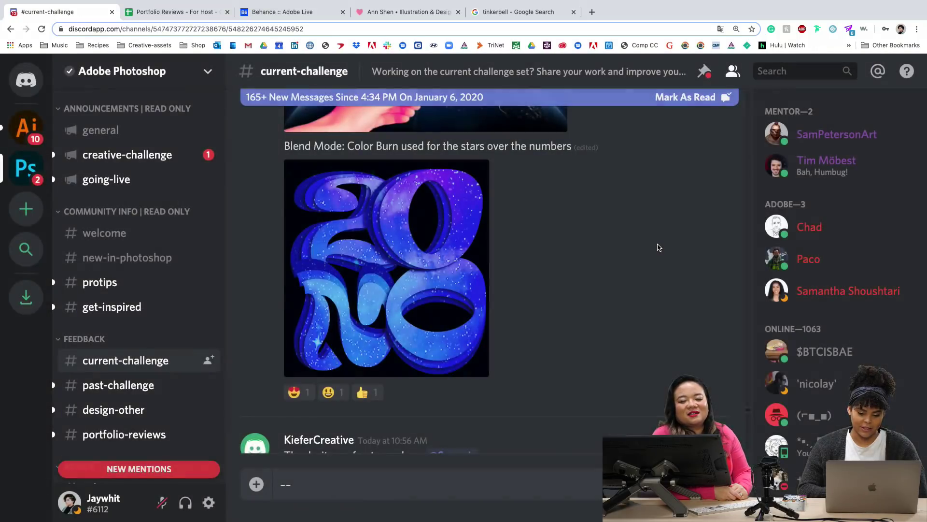
Locate the light green "Cheers to 2020" postcard mockup with red lettering, view it enlarged and magnified, and close the preview.
{"action": "scroll", "coordinate": [429, 330], "scroll_direction": "down", "scroll_amount": 3}
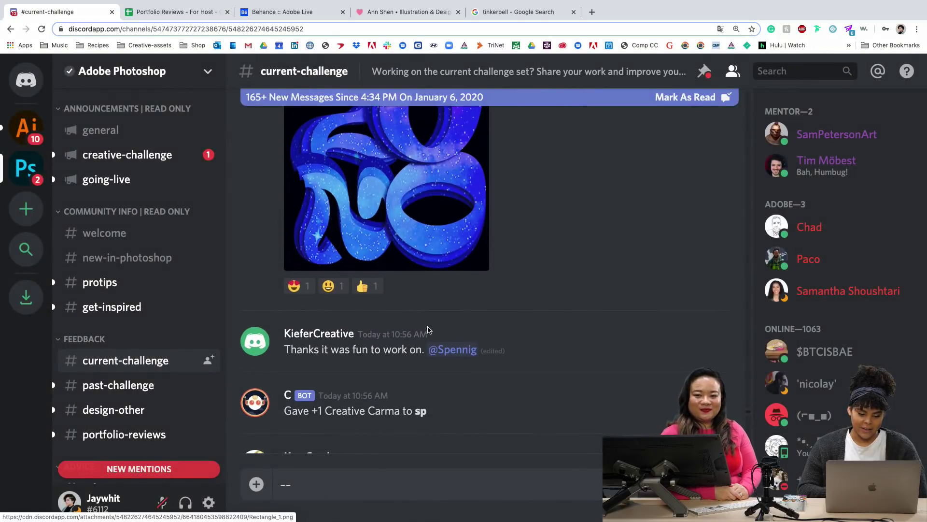
{"action": "scroll", "coordinate": [429, 329], "scroll_direction": "down", "scroll_amount": 6}
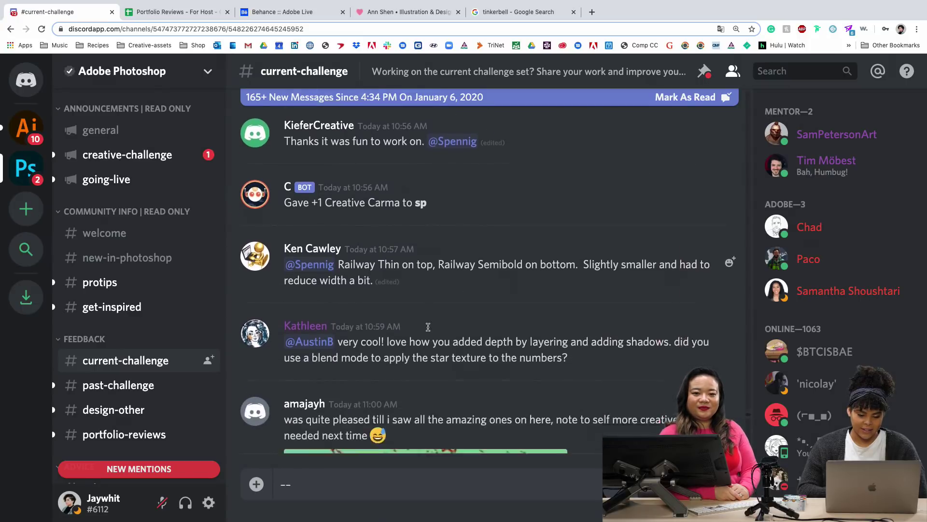
{"action": "scroll", "coordinate": [429, 330], "scroll_direction": "down", "scroll_amount": 3}
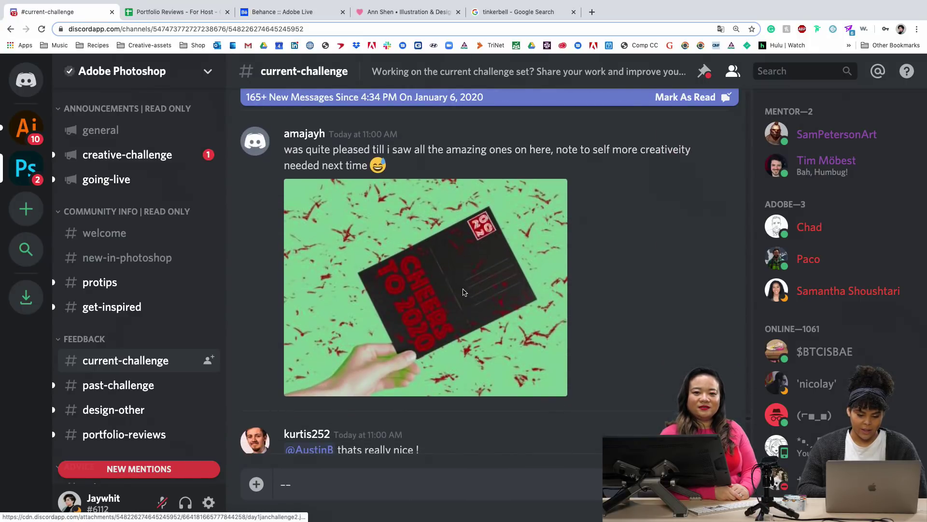
{"action": "left_click", "coordinate": [463, 292]}
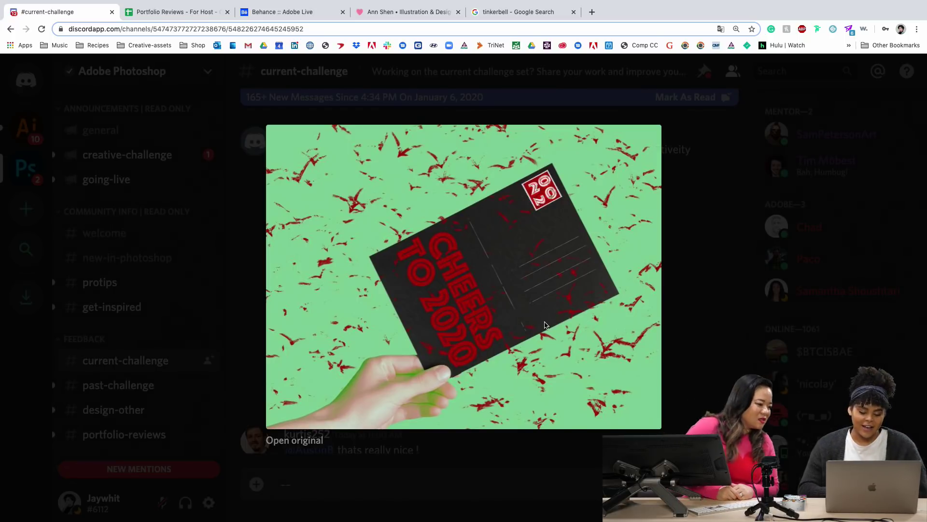
{"action": "key", "text": "super+plus"}
{"action": "key", "text": "super+plus"}
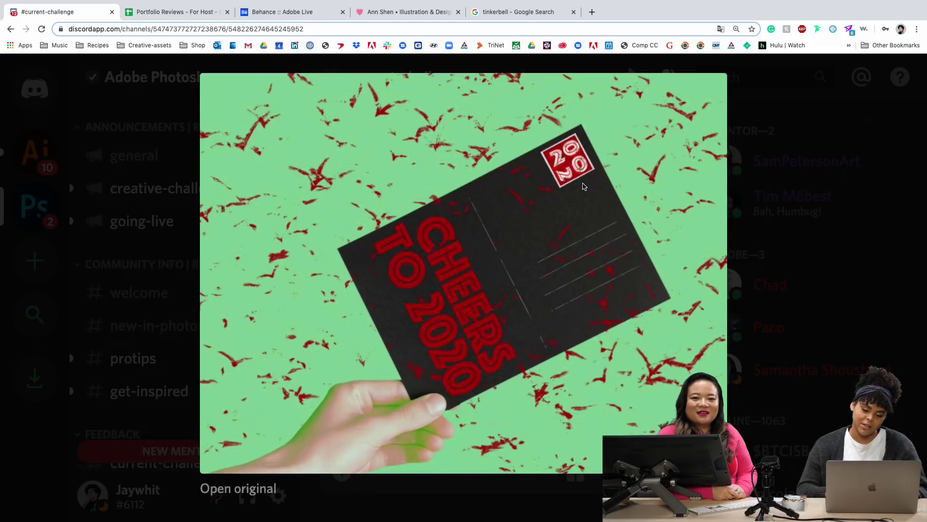
{"action": "left_click", "coordinate": [822, 237]}
Locate the red 2020 stamp with white numbers and green leaves, view it enlarged, and close the preview.
{"action": "scroll", "coordinate": [489, 328], "scroll_direction": "down", "scroll_amount": 5}
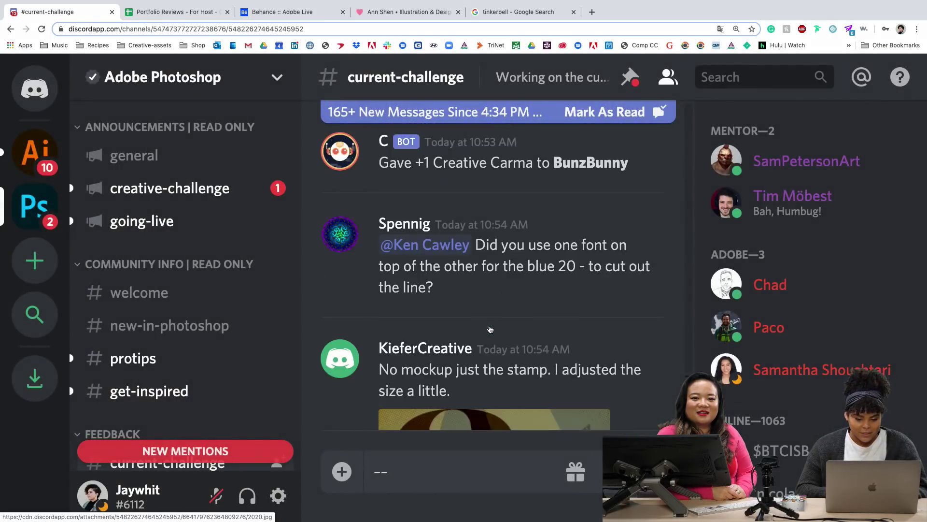
{"action": "scroll", "coordinate": [491, 330], "scroll_direction": "down", "scroll_amount": 10}
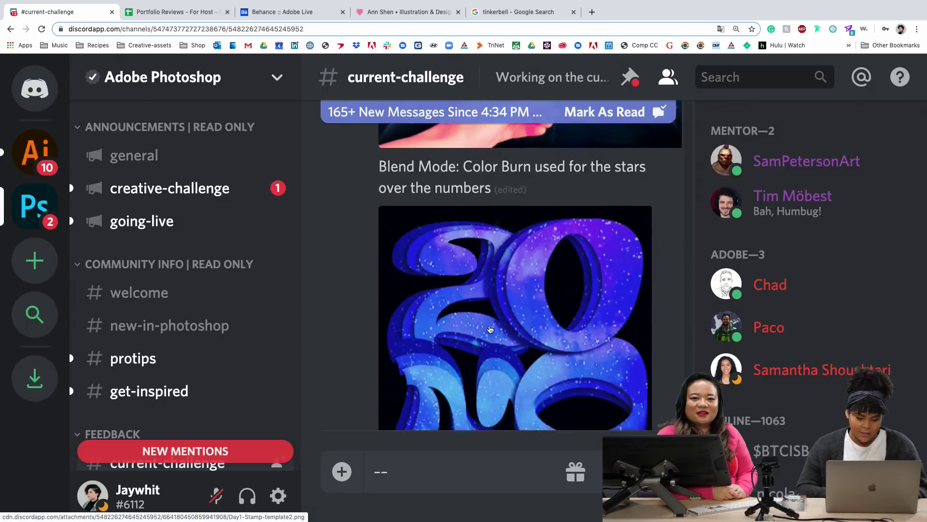
{"action": "scroll", "coordinate": [490, 329], "scroll_direction": "down", "scroll_amount": 12}
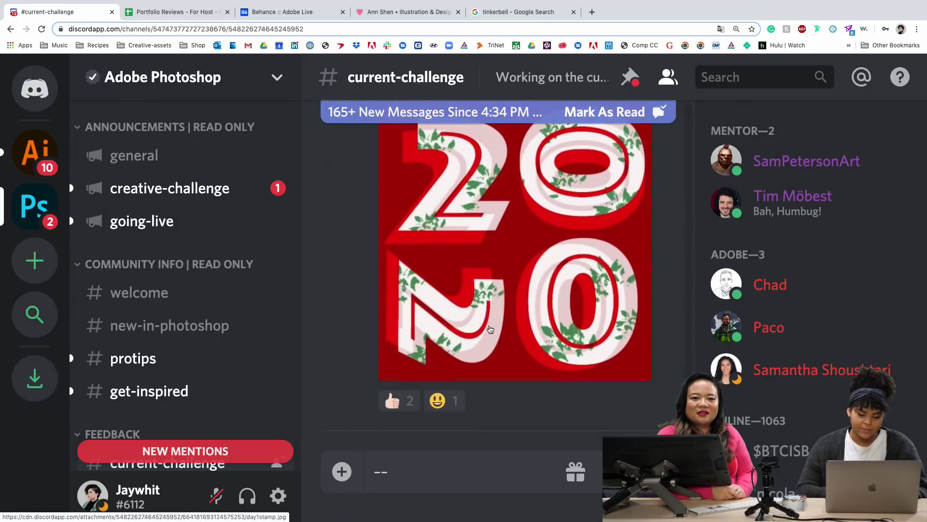
{"action": "left_click", "coordinate": [488, 318]}
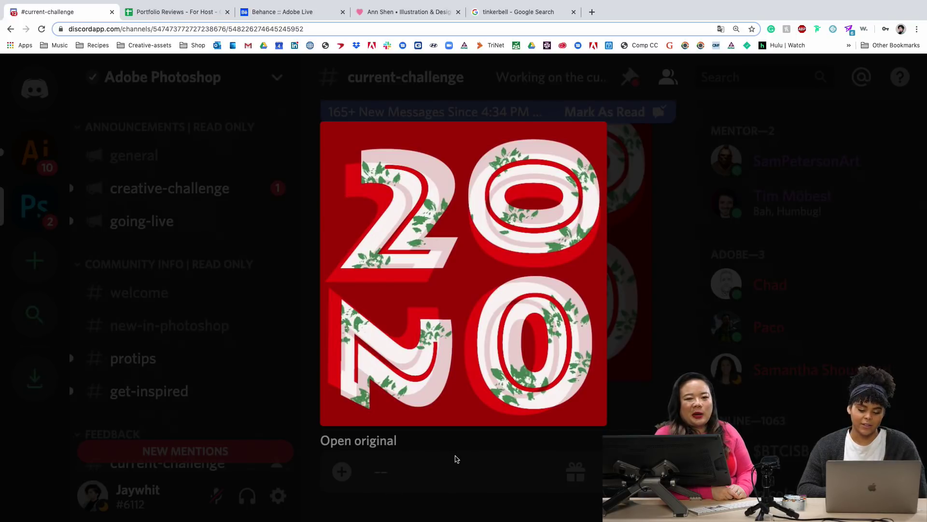
{"action": "left_click", "coordinate": [456, 459]}
Locate the blue snowflake "cheers to 2020" postcard mockup, view it enlarged and magnified, and close the preview.
{"action": "scroll", "coordinate": [554, 334], "scroll_direction": "down", "scroll_amount": 3}
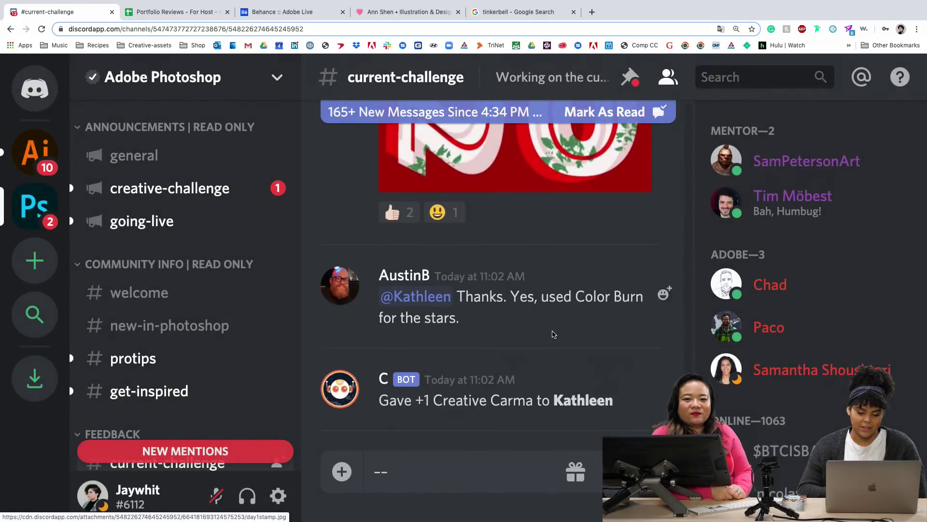
{"action": "scroll", "coordinate": [553, 334], "scroll_direction": "down", "scroll_amount": 5}
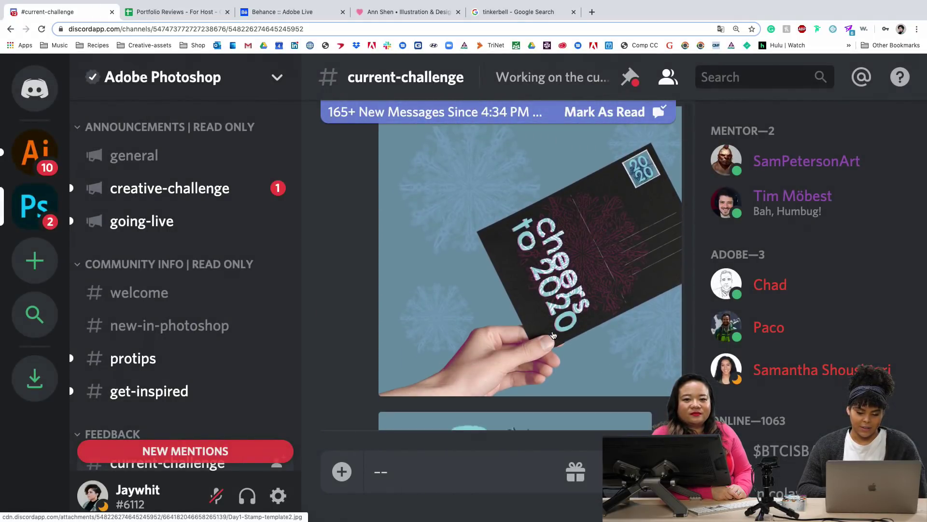
{"action": "left_click", "coordinate": [554, 274]}
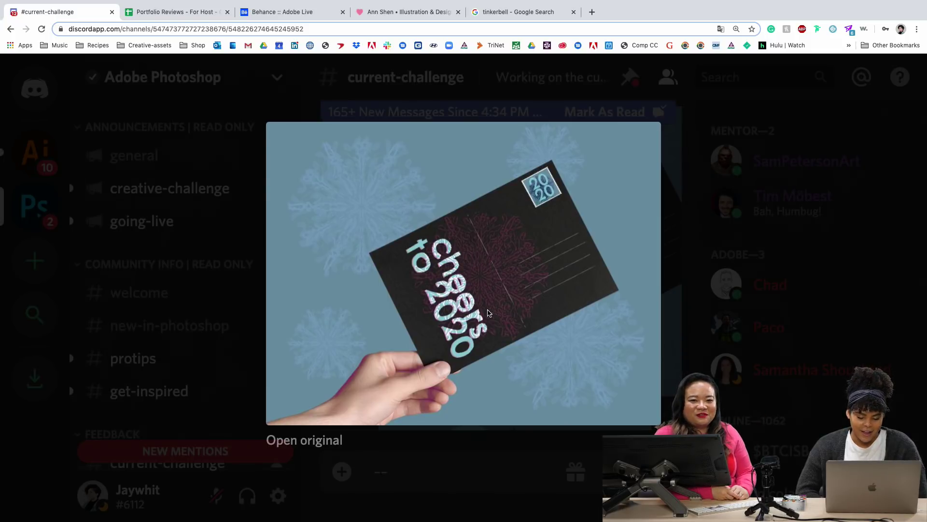
{"action": "key", "text": "super+equal"}
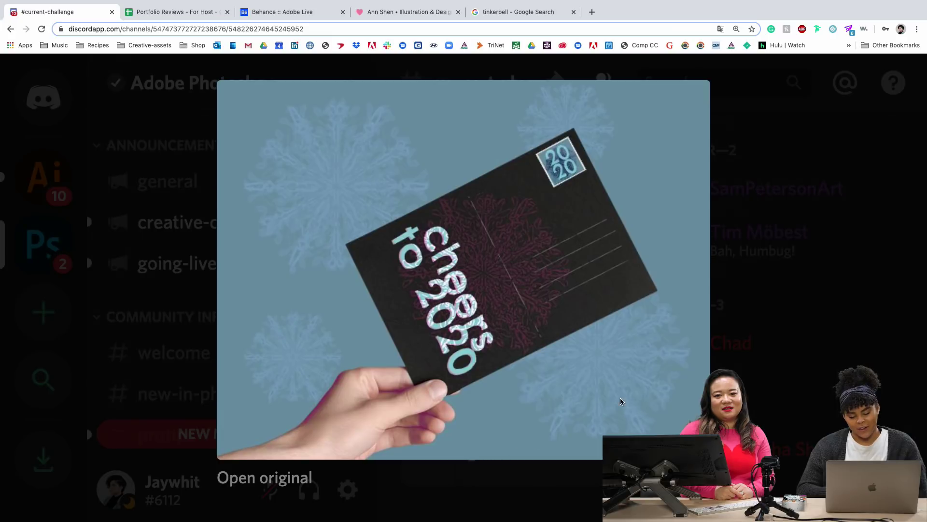
{"action": "left_click", "coordinate": [739, 124]}
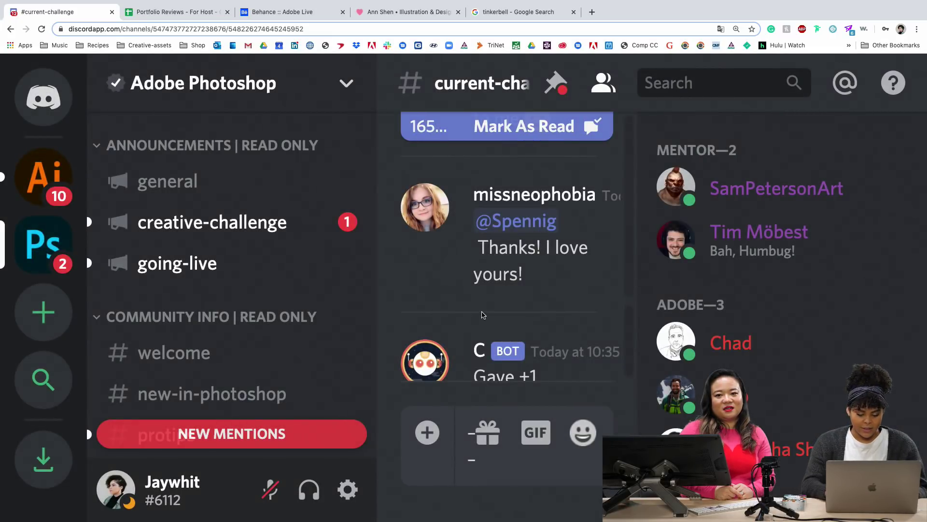
Zoom the page back out to 150% and clear the stray dashes from the channel's message box.
{"action": "key", "text": "shift+Return"}
{"action": "type", "text": "-"}
{"action": "key", "text": "ctrl+minus"}
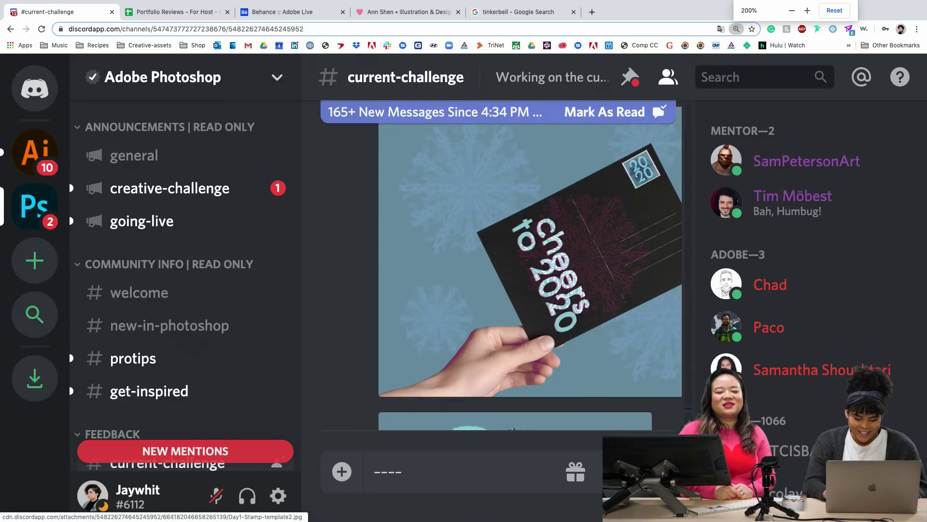
{"action": "key", "text": "ctrl+minus"}
{"action": "key", "text": "ctrl+minus"}
{"action": "left_click_drag", "start_coordinate": [303, 489], "coordinate": [295, 491]}
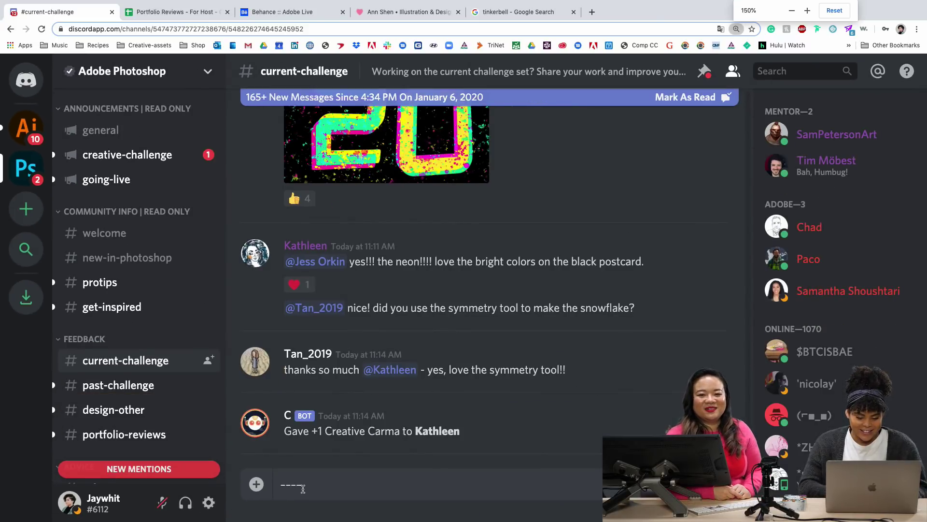
{"action": "key", "text": "BackSpace"}
{"action": "key", "text": "BackSpace"}
{"action": "key", "text": "BackSpace"}
{"action": "key", "text": "BackSpace"}
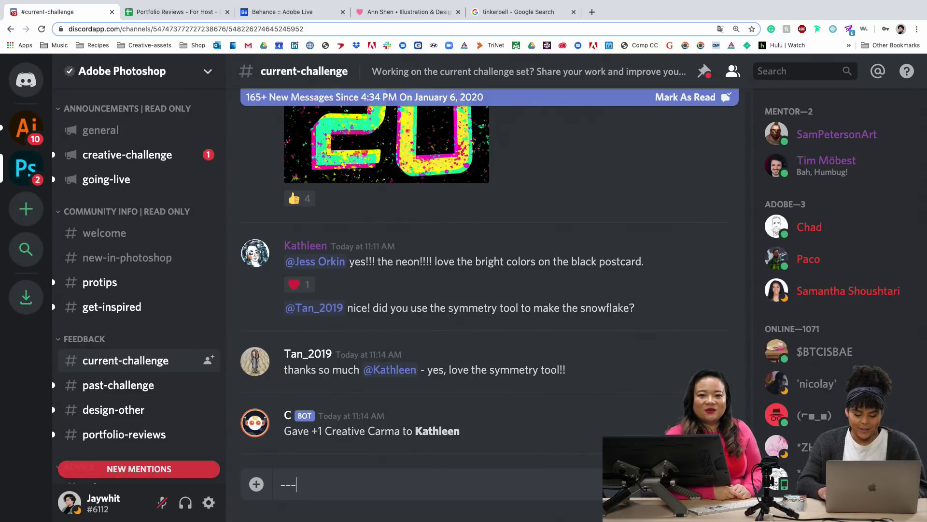
Return to the teal 2020 stamp with the purple snowflake pattern, view it enlarged, and close the preview.
{"action": "scroll", "coordinate": [495, 321], "scroll_direction": "up", "scroll_amount": 8}
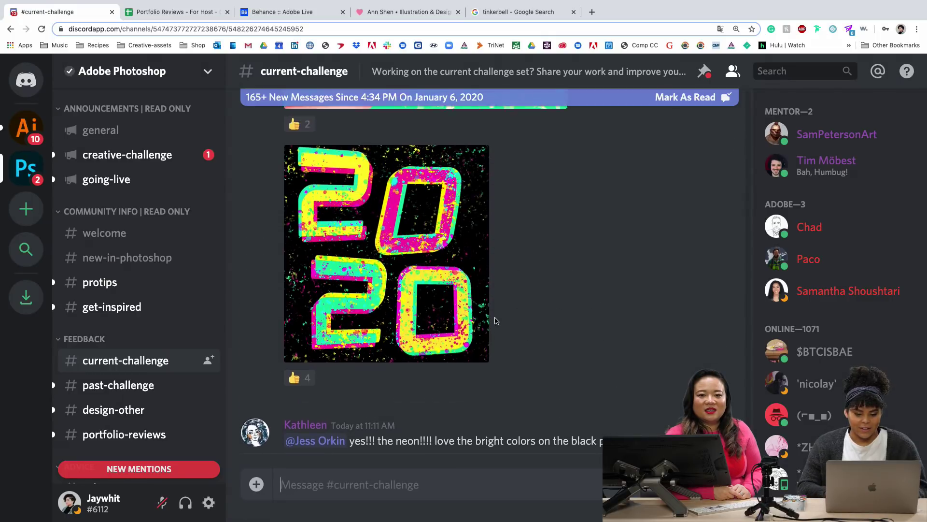
{"action": "scroll", "coordinate": [495, 320], "scroll_direction": "up", "scroll_amount": 15}
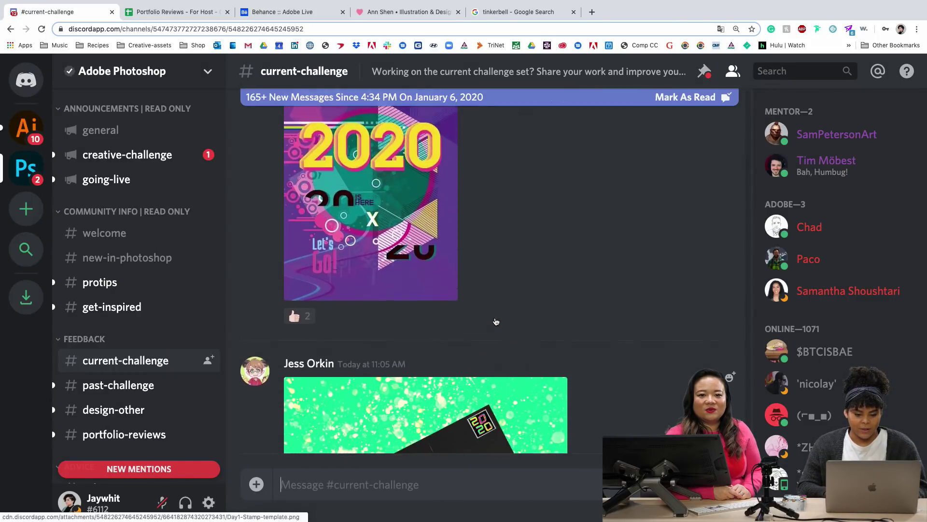
{"action": "scroll", "coordinate": [495, 320], "scroll_direction": "up", "scroll_amount": 5}
{"action": "scroll", "coordinate": [425, 277], "scroll_direction": "down", "scroll_amount": 10}
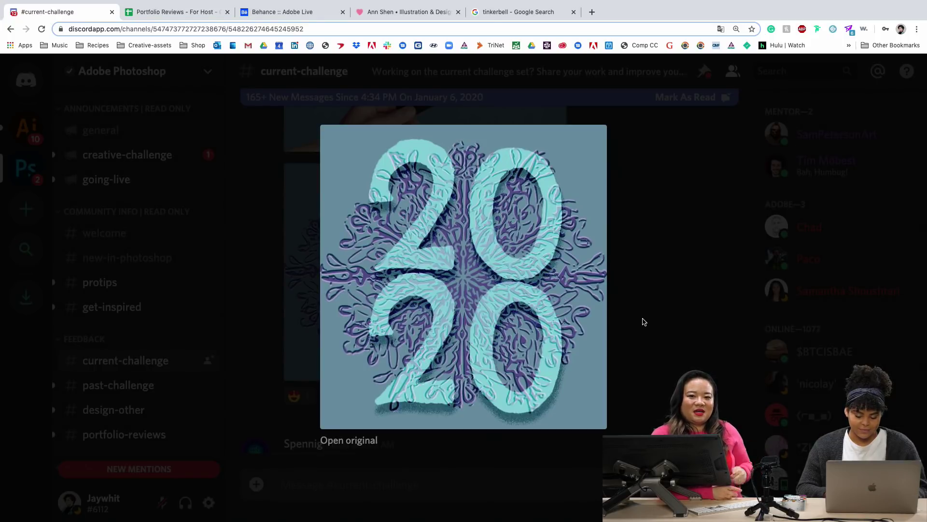
{"action": "left_click", "coordinate": [644, 322]}
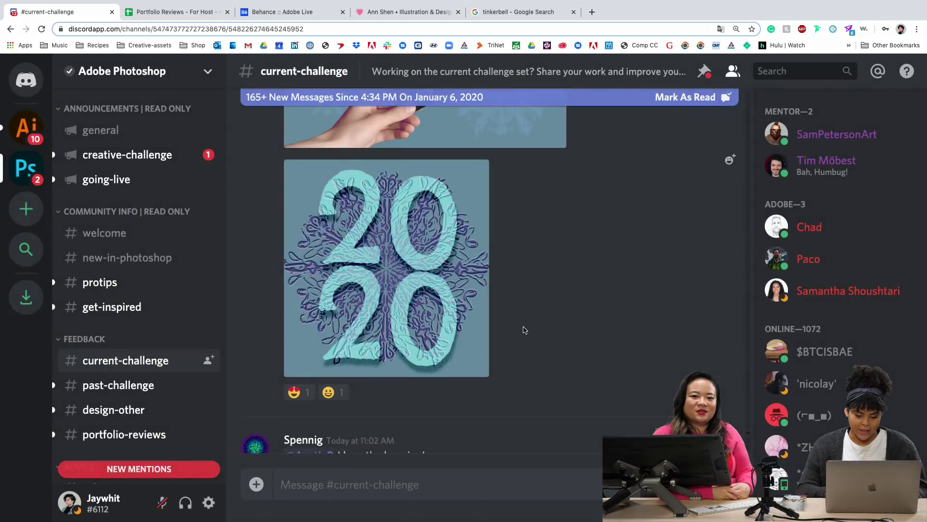
Locate the purple 2020 design with the yellow numbers and "Let's Go!" text, view it enlarged, and close the preview.
{"action": "scroll", "coordinate": [523, 328], "scroll_direction": "down", "scroll_amount": 4}
{"action": "scroll", "coordinate": [523, 328], "scroll_direction": "down", "scroll_amount": 4}
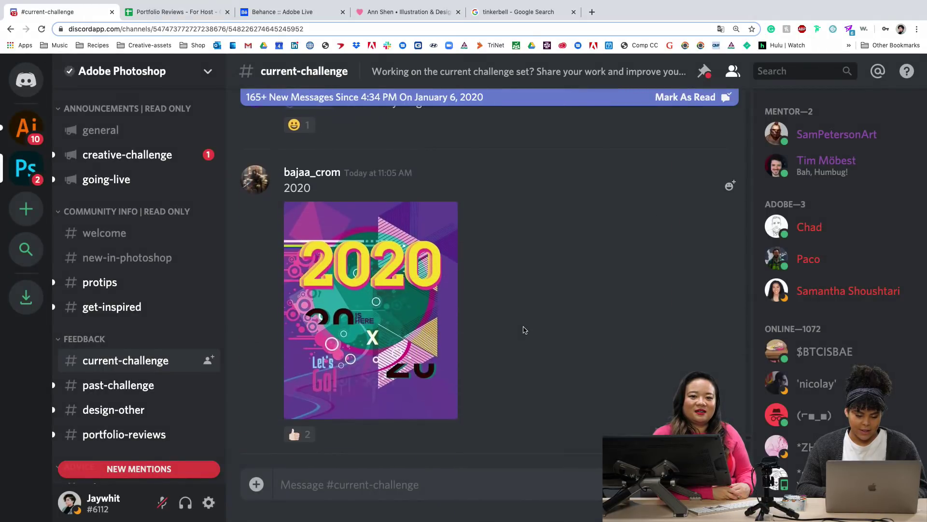
{"action": "left_click", "coordinate": [404, 304]}
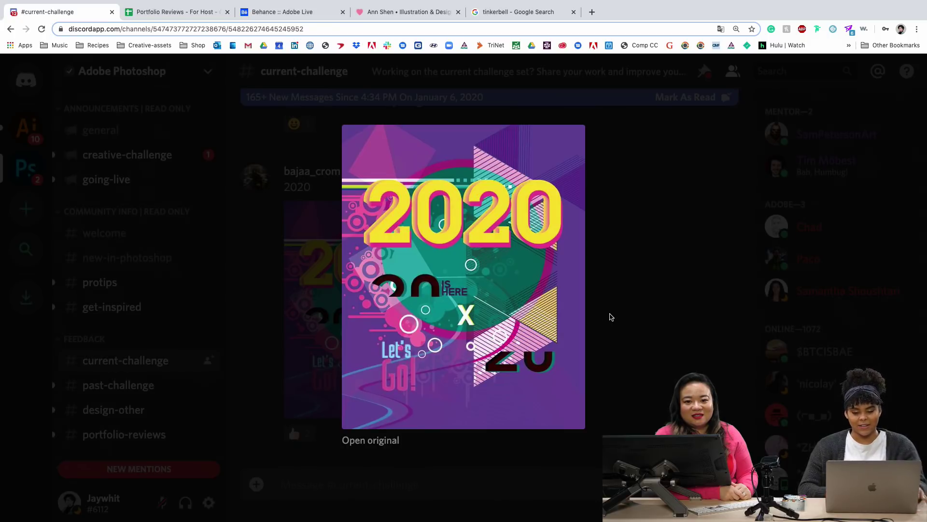
{"action": "left_click", "coordinate": [623, 310]}
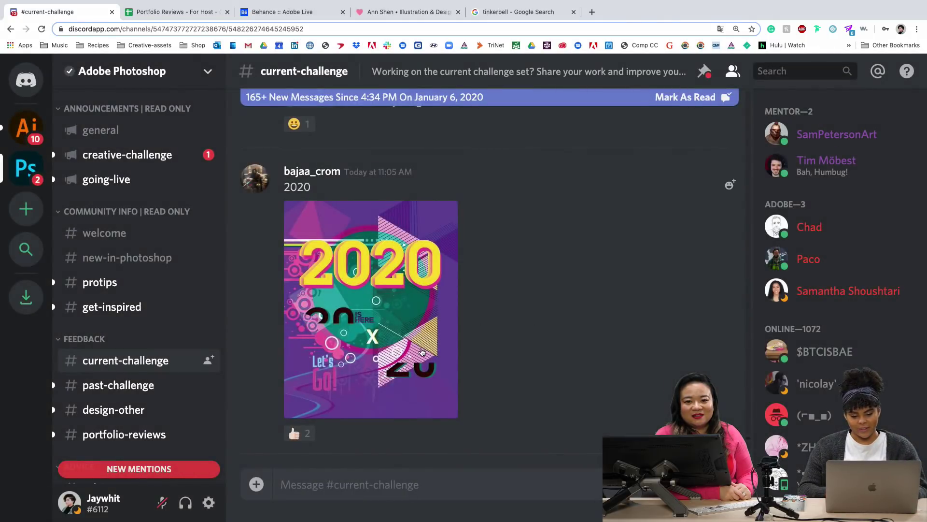
Locate the bright green "Cheers to 2020" postcard with neon yellow lettering, view it enlarged, magnify its stamp, and close the preview.
{"action": "scroll", "coordinate": [421, 351], "scroll_direction": "down", "scroll_amount": 10}
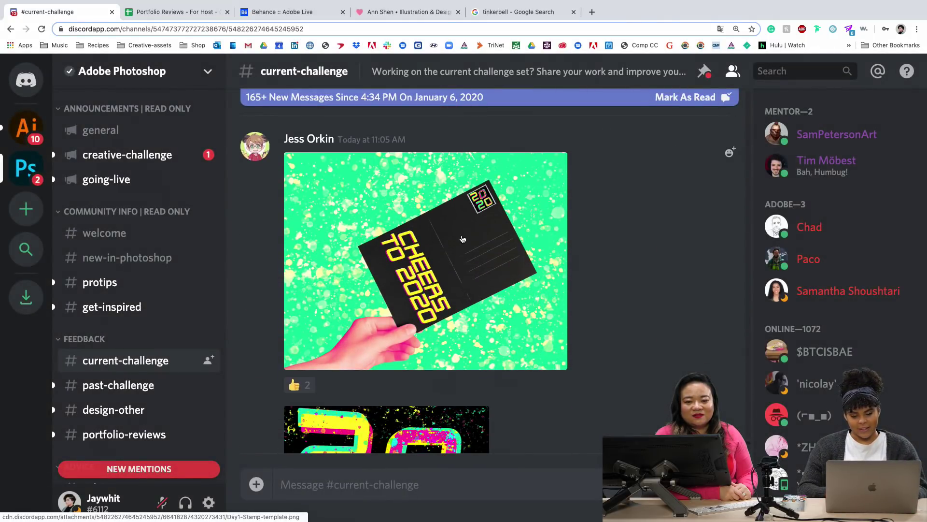
{"action": "left_click", "coordinate": [463, 239]}
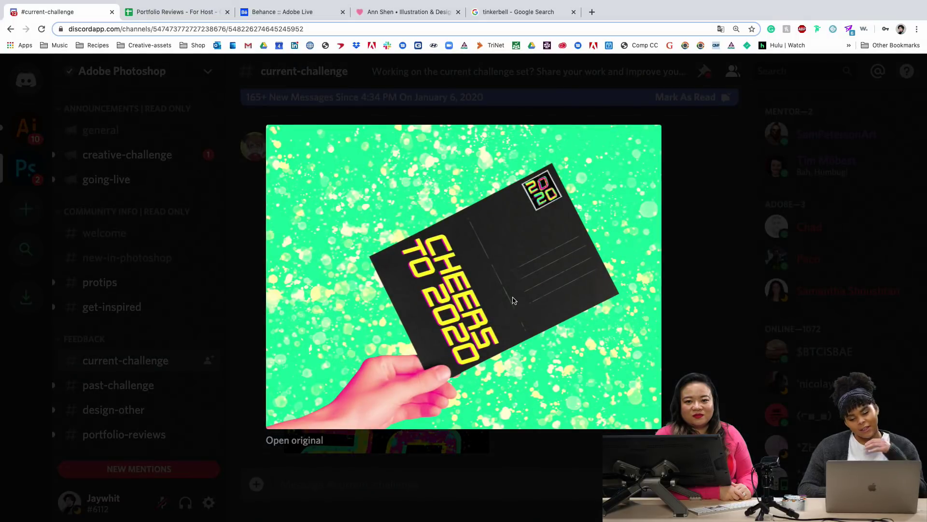
{"action": "key", "text": "super+equal"}
{"action": "key", "text": "super+equal"}
{"action": "key", "text": "super+equal"}
{"action": "key", "text": "super+equal"}
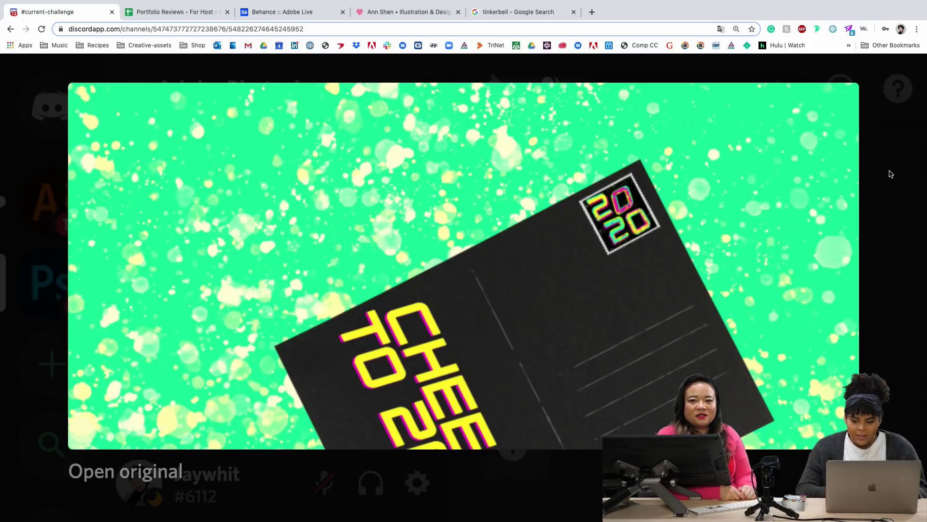
{"action": "left_click", "coordinate": [890, 174]}
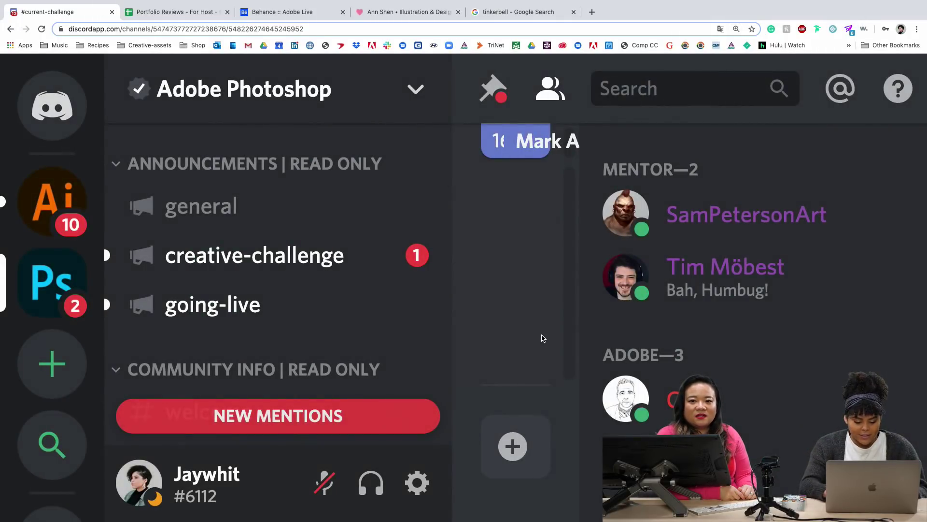
Zoom the page out to 200%, locate the neon splattered 2020 design on black, view it enlarged, and close the preview.
{"action": "key", "text": "super+minus"}
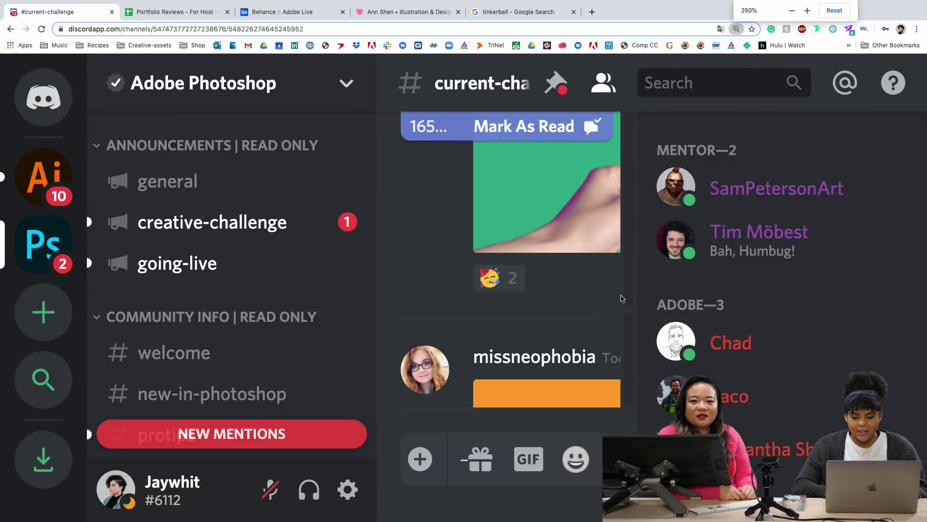
{"action": "key", "text": "super+minus"}
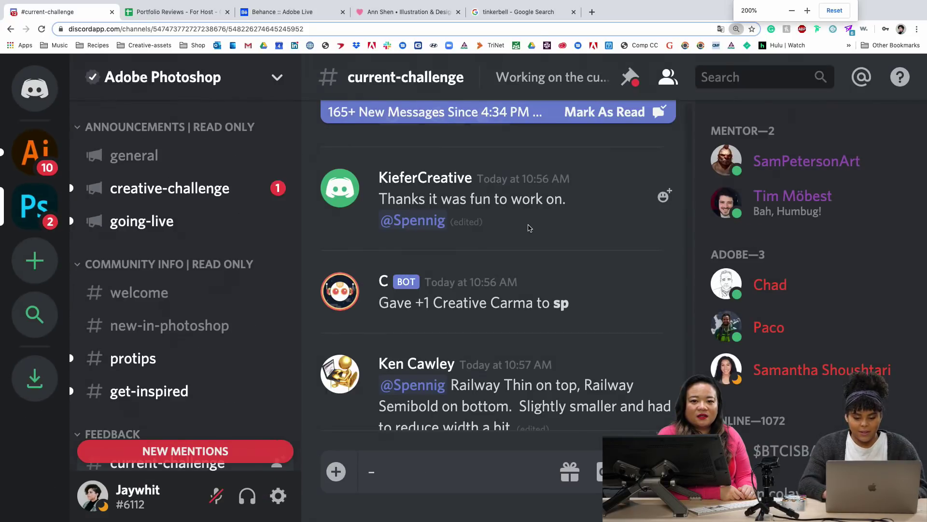
{"action": "scroll", "coordinate": [529, 228], "scroll_direction": "down", "scroll_amount": 20}
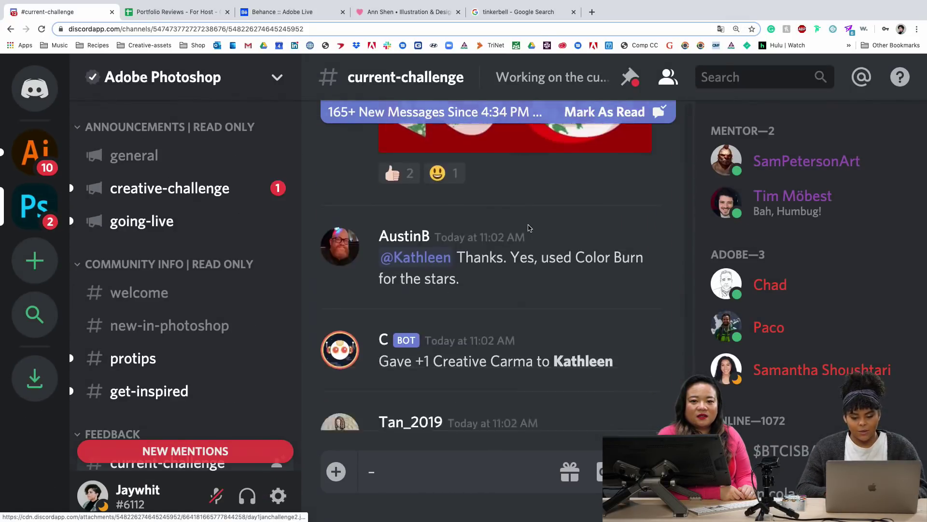
{"action": "scroll", "coordinate": [529, 228], "scroll_direction": "down", "scroll_amount": 15}
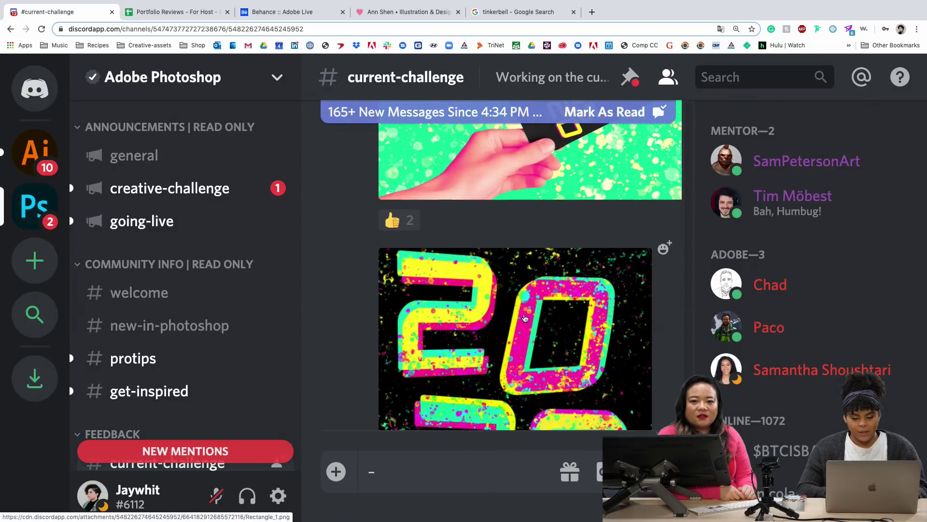
{"action": "left_click", "coordinate": [525, 318]}
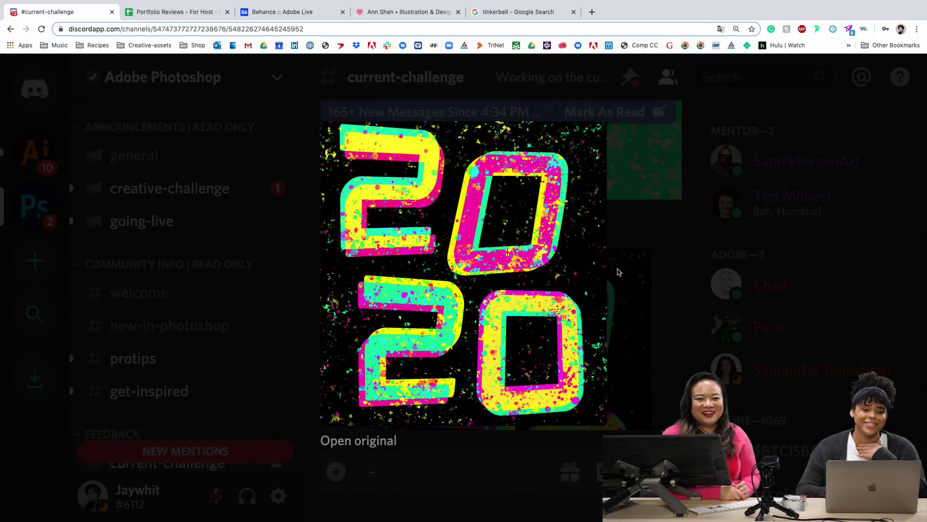
{"action": "left_click", "coordinate": [652, 251]}
{"action": "scroll", "coordinate": [459, 327], "scroll_direction": "down", "scroll_amount": 1}
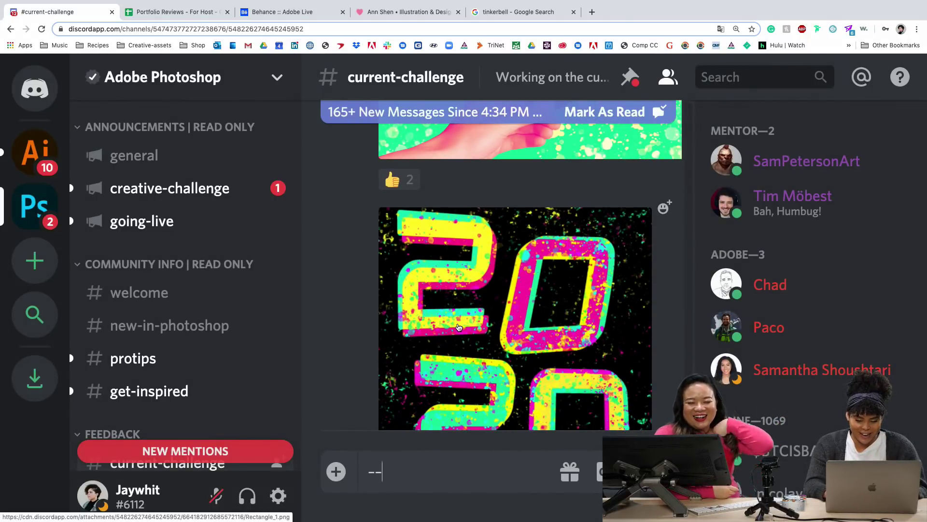
Zoom the page out to 175% and clear the stray dashes from the channel's message box.
{"action": "key", "text": "super+minus"}
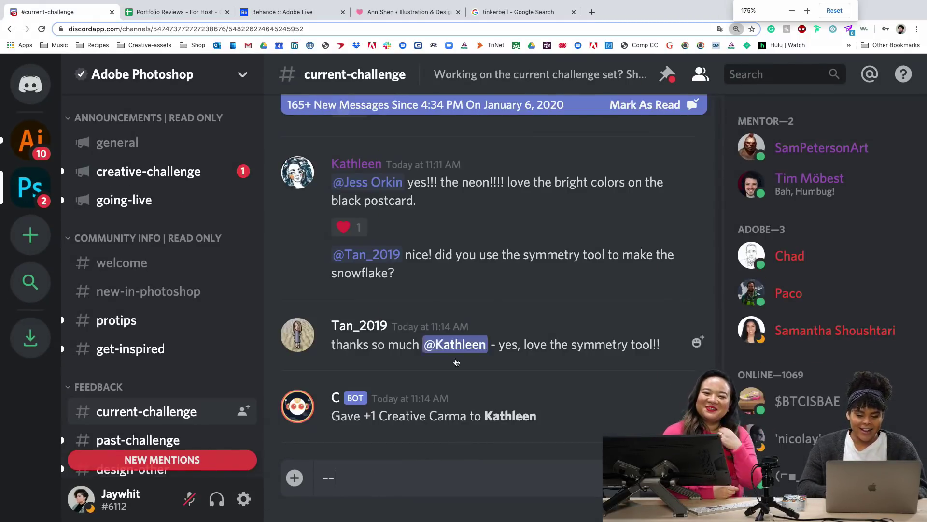
{"action": "scroll", "coordinate": [483, 278], "scroll_direction": "up", "scroll_amount": 5}
{"action": "scroll", "coordinate": [483, 277], "scroll_direction": "down", "scroll_amount": 5}
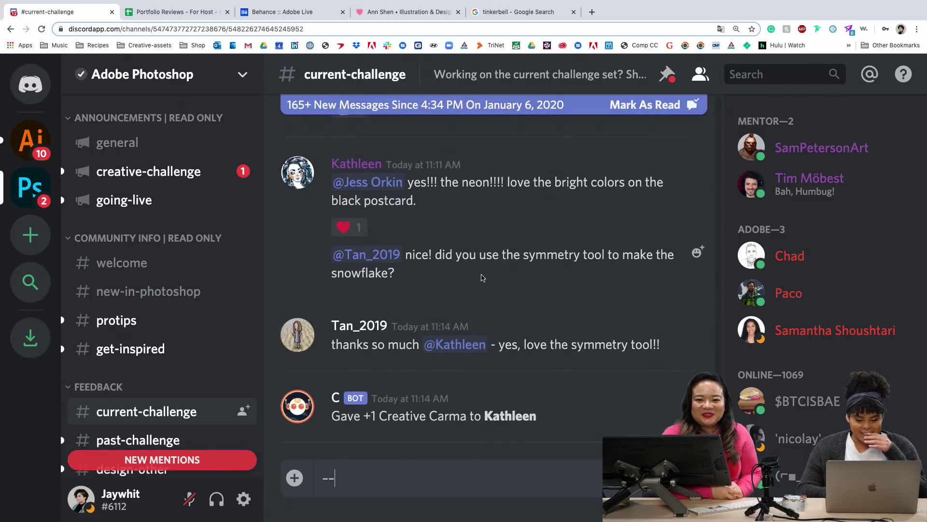
{"action": "double_click", "coordinate": [327, 477]}
{"action": "key", "text": "BackSpace"}
{"action": "key", "text": "BackSpace"}
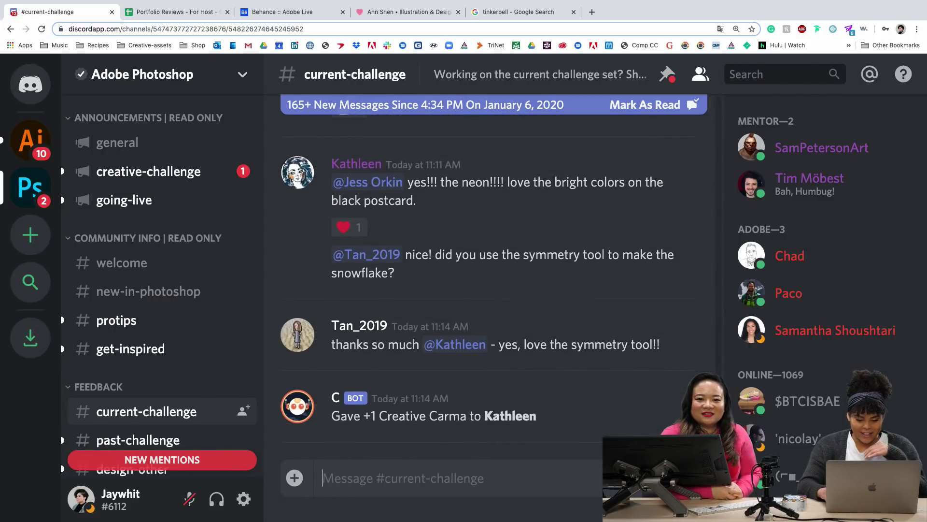
Return to the neon splattered 2020 design and compare it with the "Cheers to 2020" postcard above it.
{"action": "scroll", "coordinate": [439, 341], "scroll_direction": "up", "scroll_amount": 1}
{"action": "scroll", "coordinate": [439, 341], "scroll_direction": "down", "scroll_amount": 1}
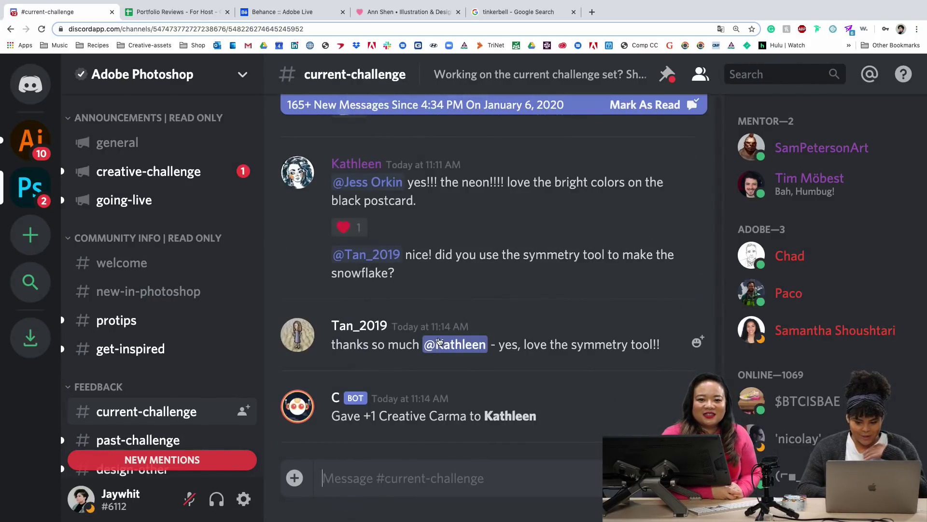
{"action": "scroll", "coordinate": [439, 342], "scroll_direction": "up", "scroll_amount": 8}
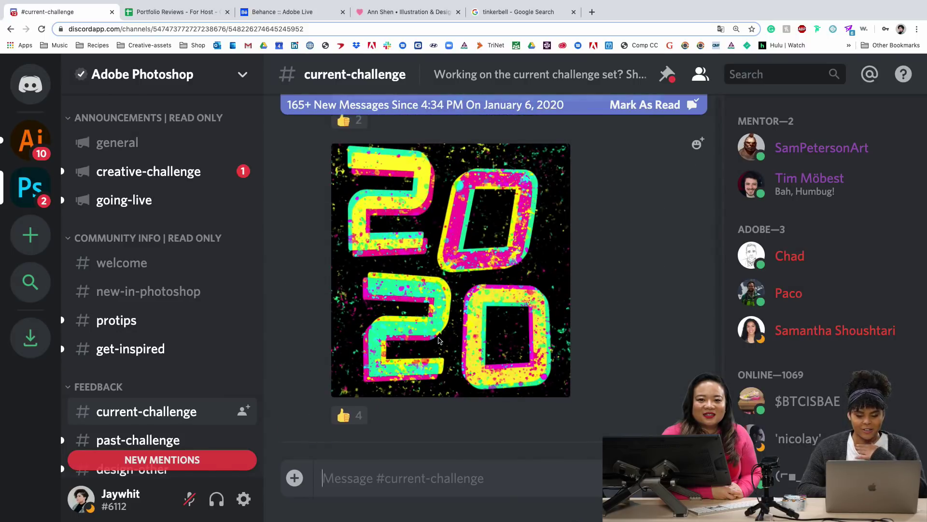
{"action": "scroll", "coordinate": [439, 341], "scroll_direction": "up", "scroll_amount": 1}
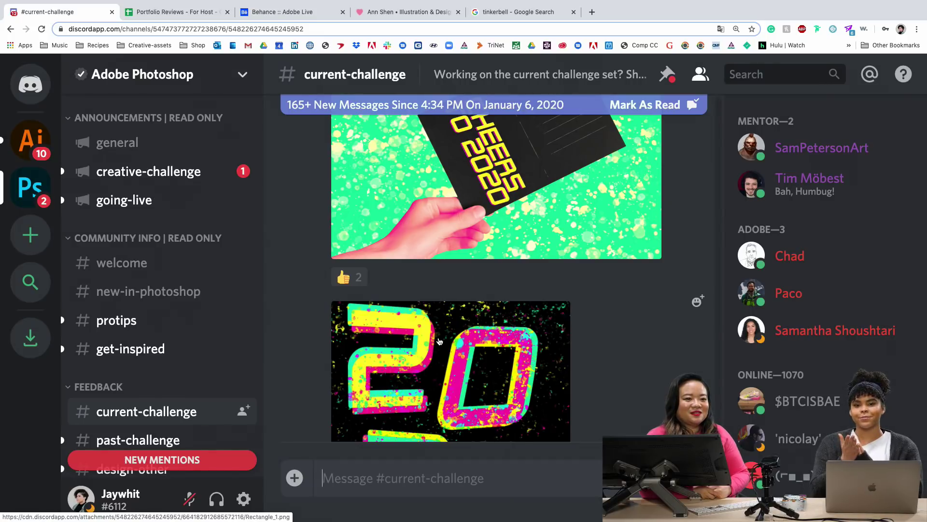
{"action": "scroll", "coordinate": [577, 253], "scroll_direction": "down", "scroll_amount": 8}
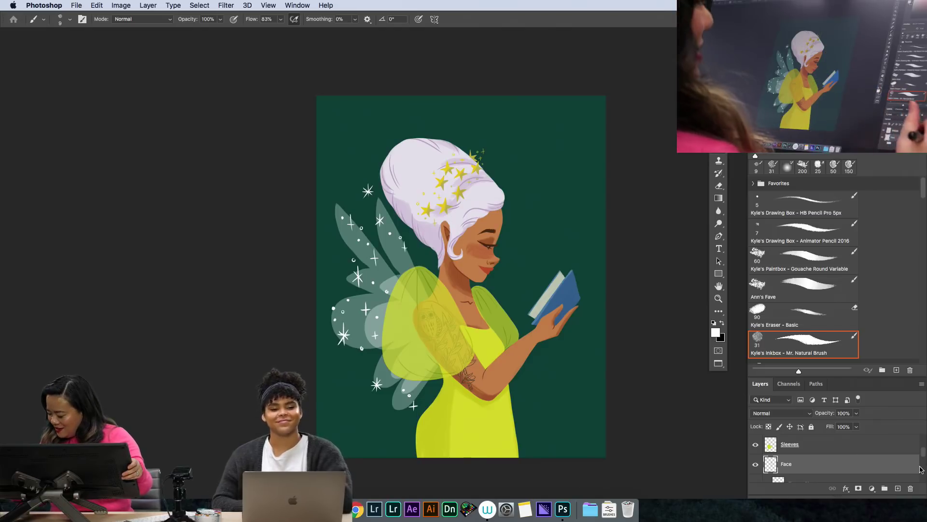
In Photoshop, sample the dark brown of the fairy's eyelashes for the Brush and paint over the eye on the Face layer.
{"action": "left_click_drag", "start_coordinate": [923, 458], "coordinate": [923, 457]}
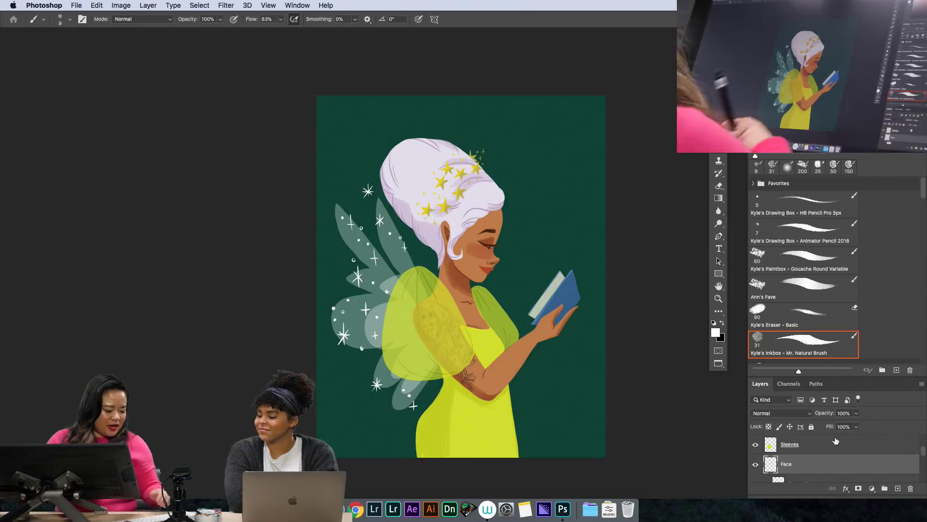
{"action": "key", "text": "super+plus"}
{"action": "key", "text": "super+plus"}
{"action": "key", "text": "super+plus"}
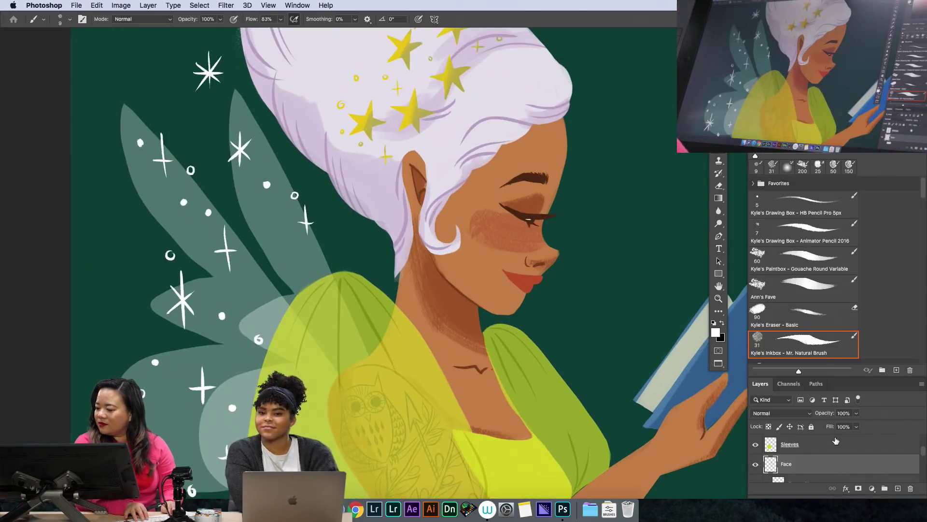
{"action": "key", "text": "e"}
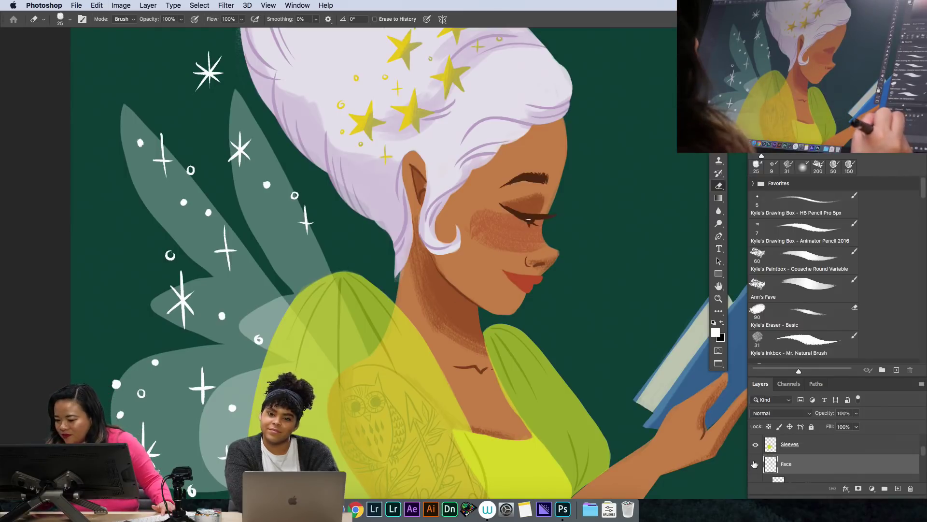
{"action": "key", "text": "b"}
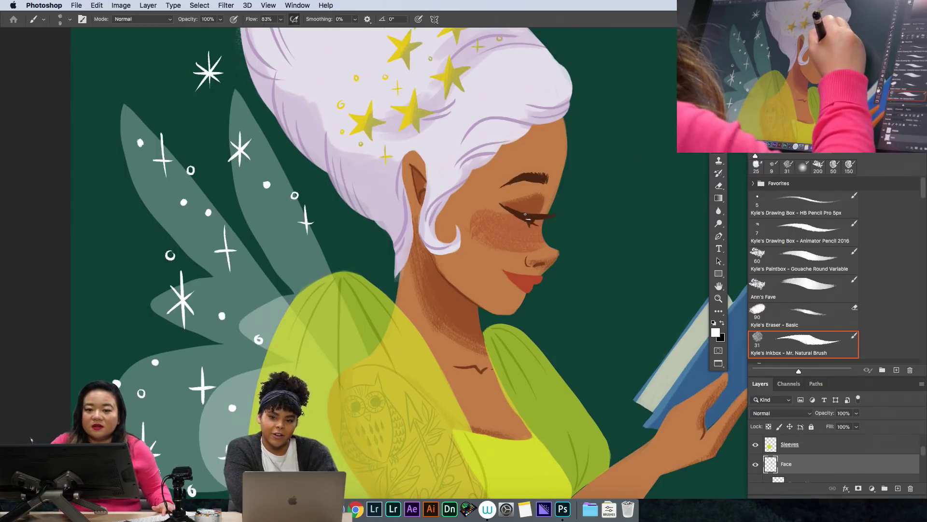
{"action": "key", "text": "i"}
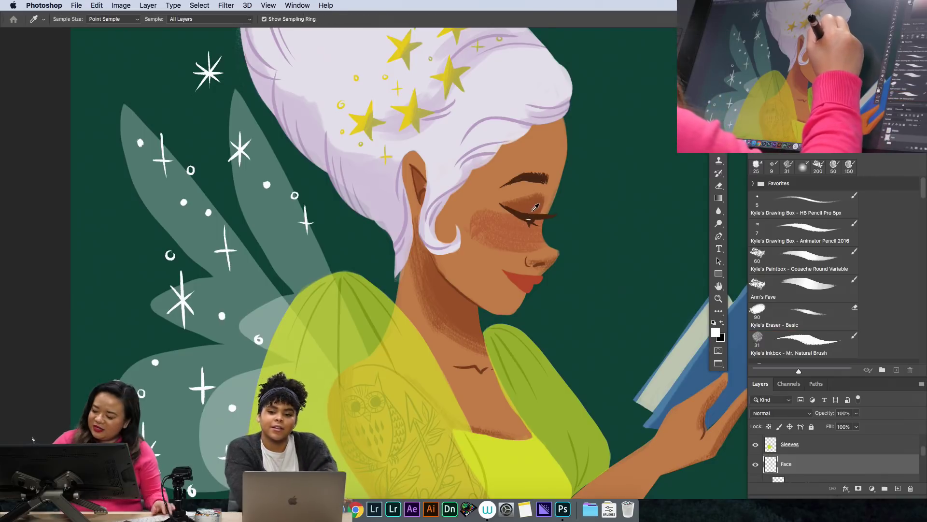
{"action": "left_click", "coordinate": [534, 216]}
{"action": "key", "text": "b"}
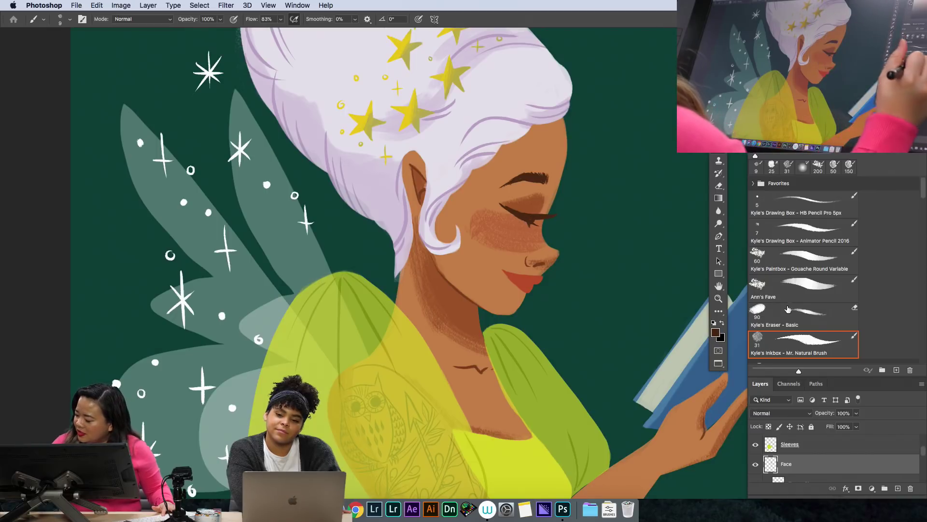
Set the foreground colour to white and dab a small highlight beneath the fairy's lash line.
{"action": "left_click", "coordinate": [714, 322]}
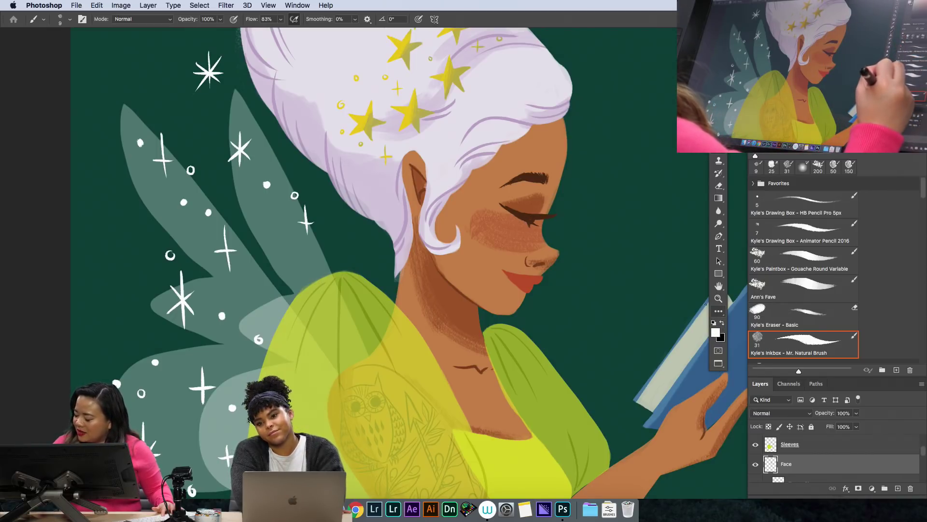
{"action": "left_click", "coordinate": [533, 222]}
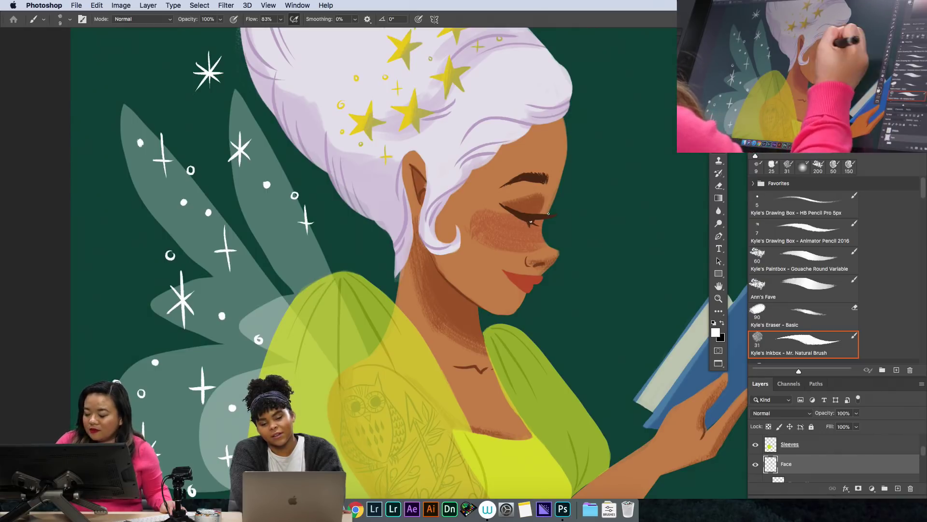
{"action": "left_click", "coordinate": [770, 273]}
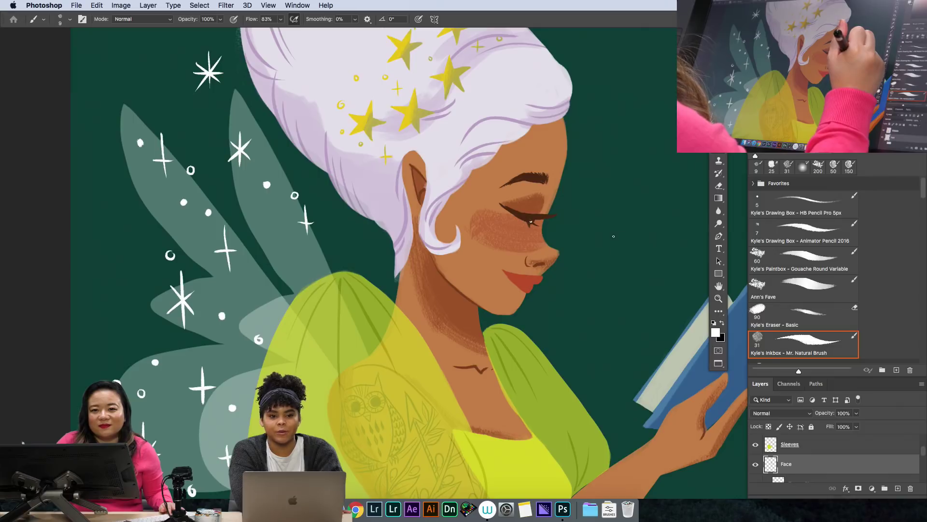
Resample the dark brown from the fairy's lashes and brush over the lash line of the eye on the Face layer.
{"action": "key", "text": "e"}
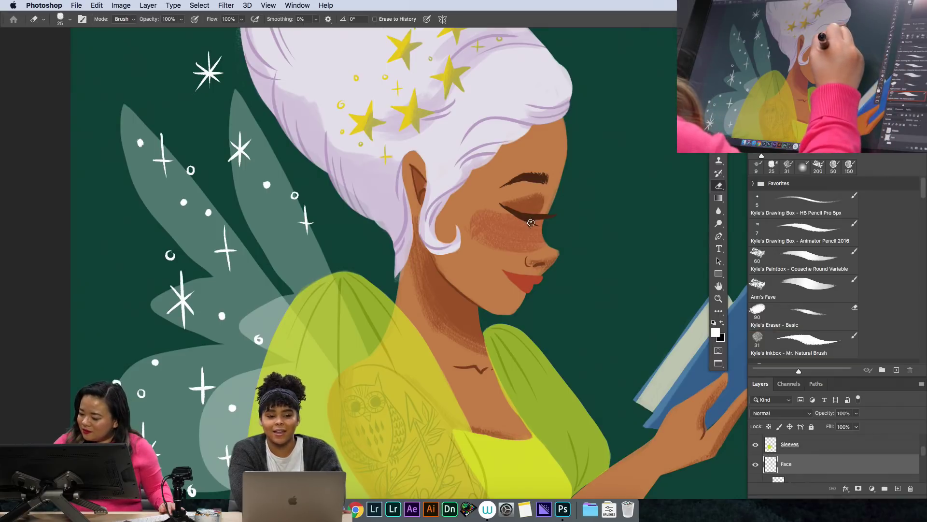
{"action": "key", "text": "b"}
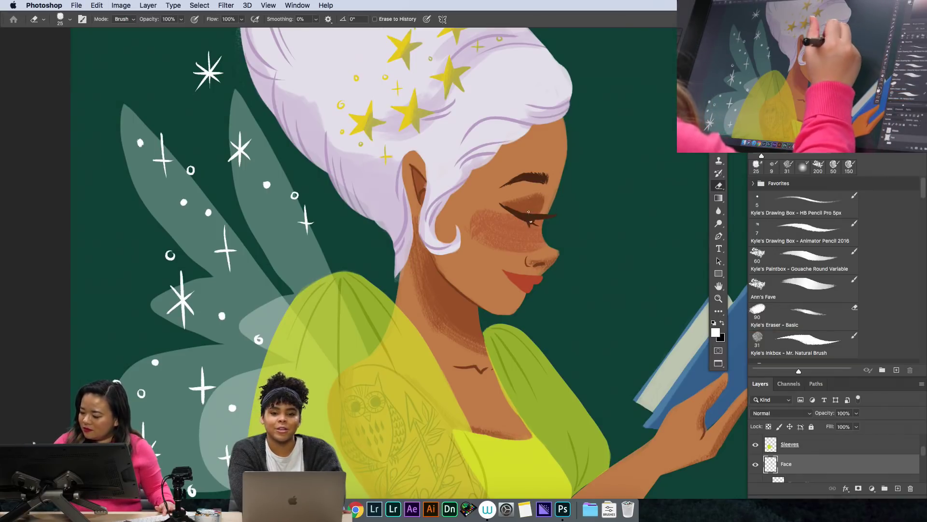
{"action": "key", "text": "x"}
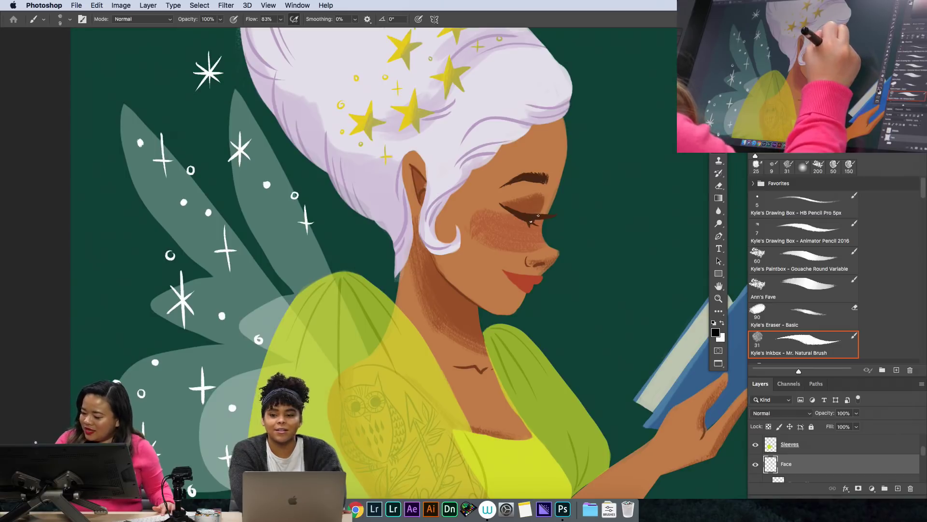
{"action": "left_click", "coordinate": [532, 220], "text": "alt"}
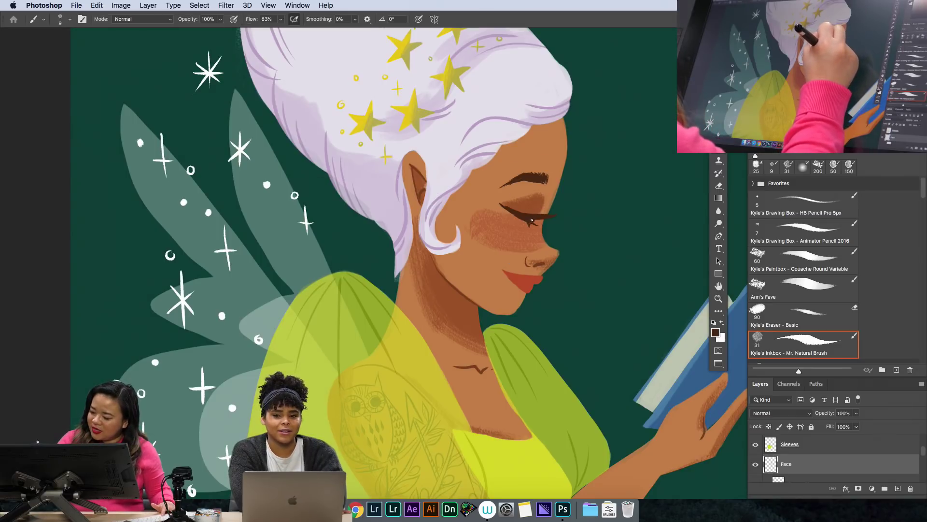
{"action": "left_click_drag", "start_coordinate": [526, 217], "coordinate": [549, 215]}
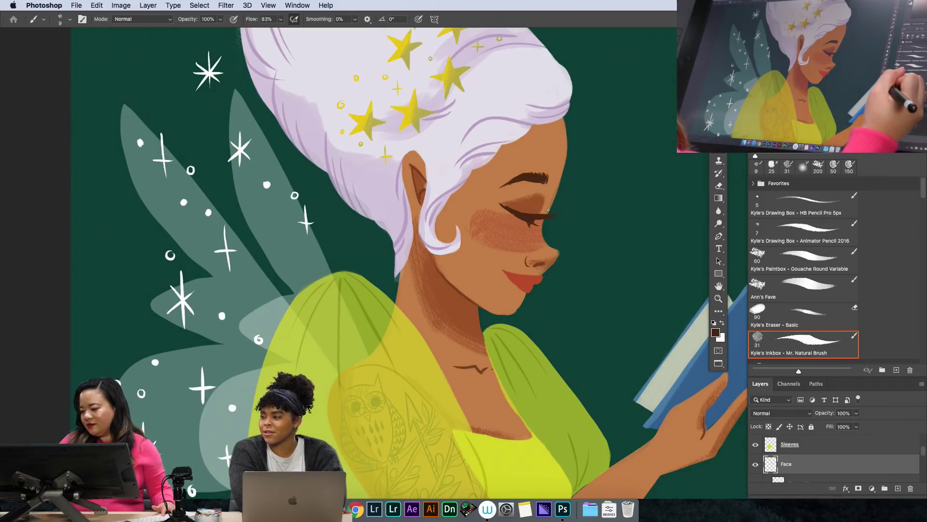
{"action": "key", "text": "super+minus"}
{"action": "key", "text": "super+minus"}
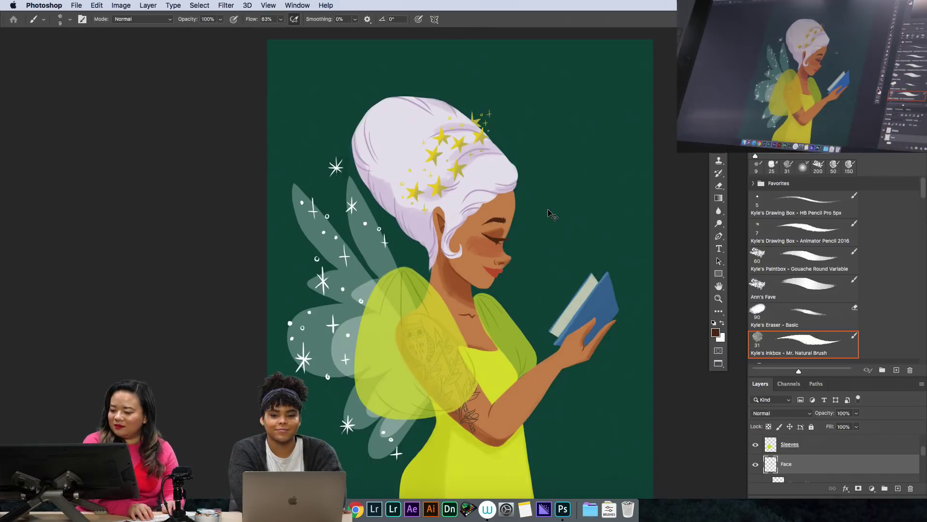
{"action": "key", "text": "super+minus"}
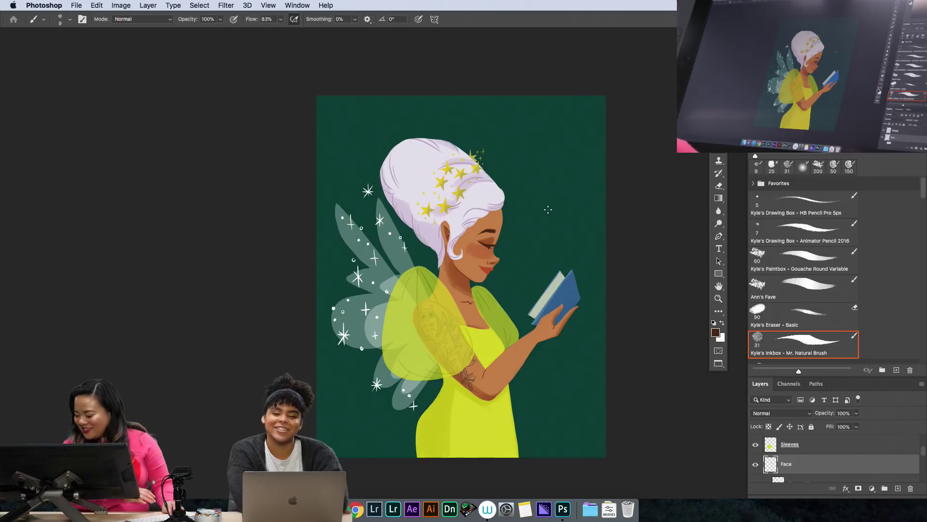
Duplicate the translucent wings layer, Layer 15, and create a merged copy from the duplicate.
{"action": "scroll", "coordinate": [916, 472], "scroll_direction": "down", "scroll_amount": 3}
{"action": "scroll", "coordinate": [908, 464], "scroll_direction": "down", "scroll_amount": 5}
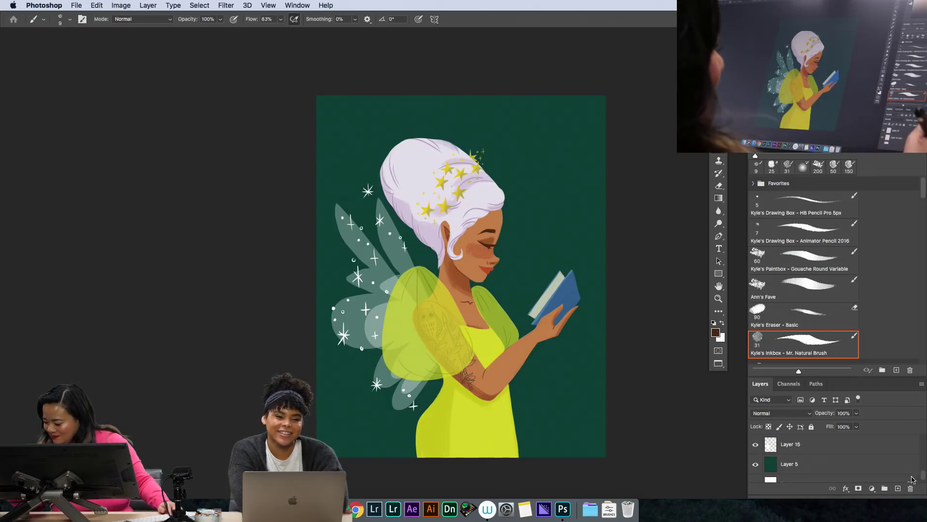
{"action": "left_click", "coordinate": [895, 455]}
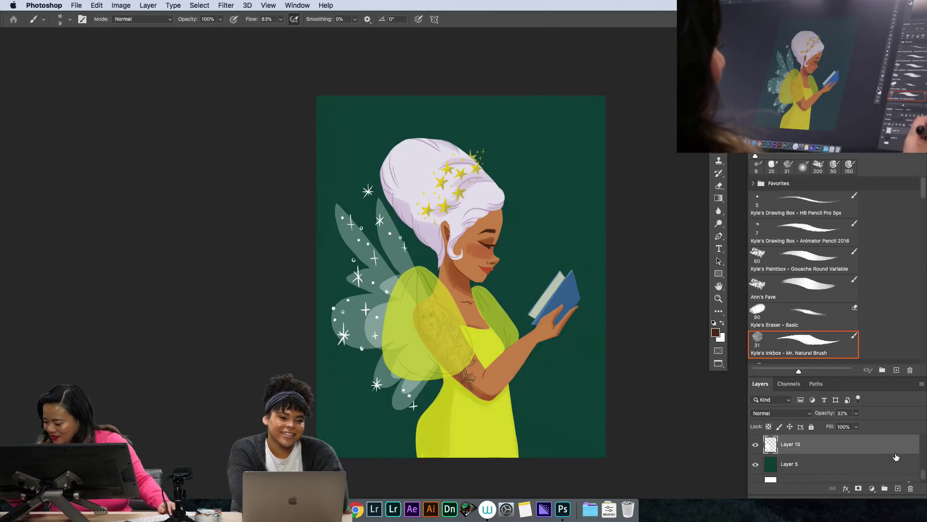
{"action": "left_click_drag", "start_coordinate": [923, 475], "coordinate": [853, 487]}
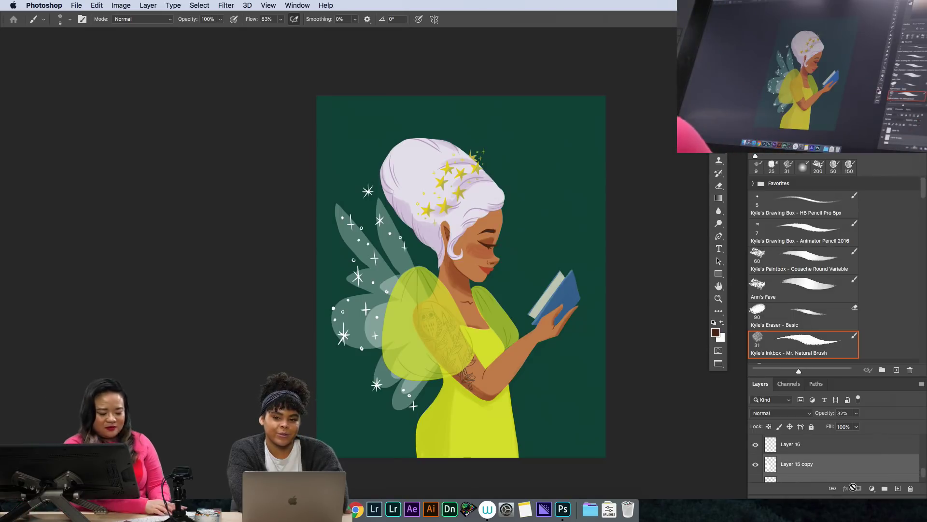
{"action": "key", "text": "super+alt+e"}
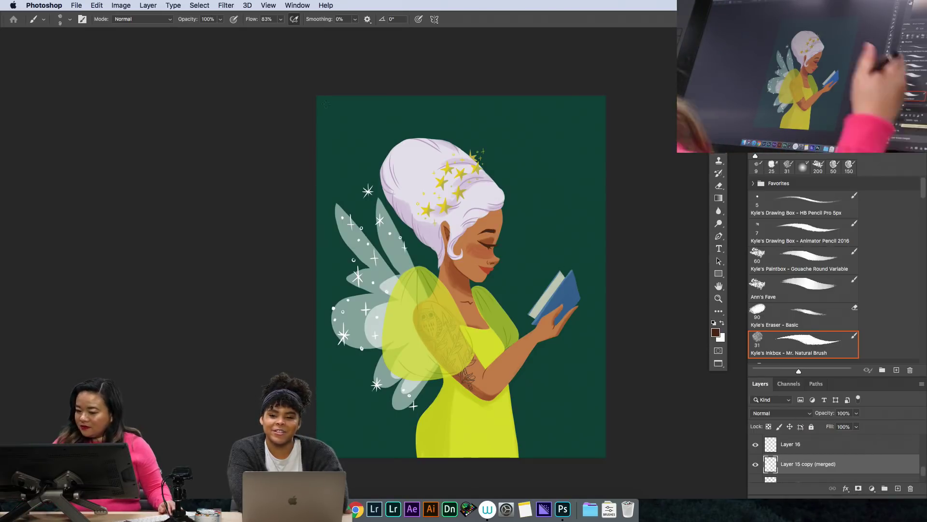
Apply a Gaussian Blur with a radius of 170.7 pixels to the Layer 15 copy (merged) wings layer.
{"action": "left_click", "coordinate": [226, 5]}
{"action": "mouse_move", "coordinate": [237, 121]}
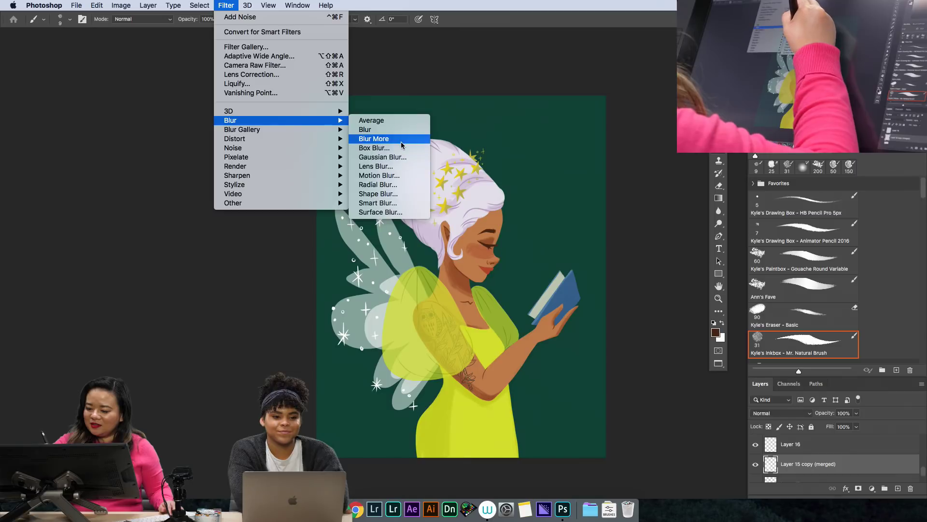
{"action": "left_click", "coordinate": [386, 157]}
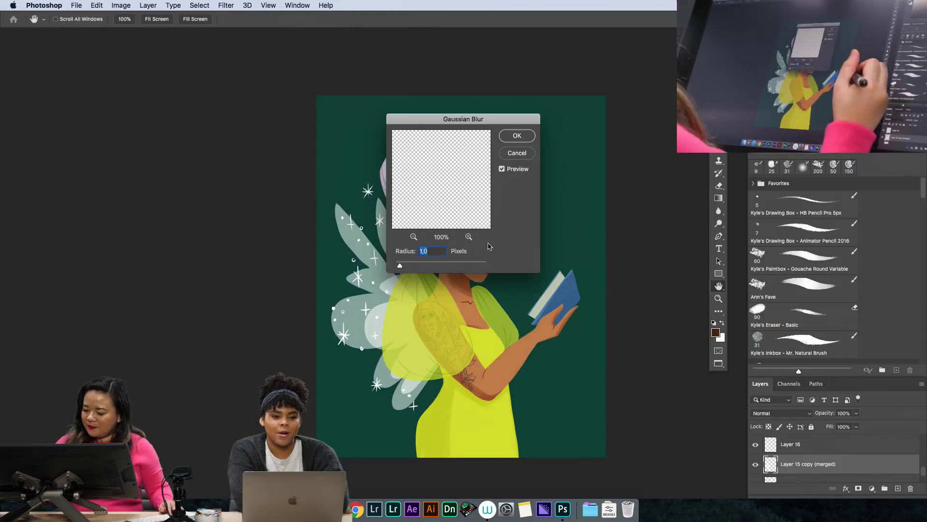
{"action": "left_click_drag", "start_coordinate": [400, 266], "coordinate": [417, 265]}
{"action": "left_click_drag", "start_coordinate": [471, 119], "coordinate": [631, 110]}
{"action": "left_click_drag", "start_coordinate": [577, 257], "coordinate": [625, 259]}
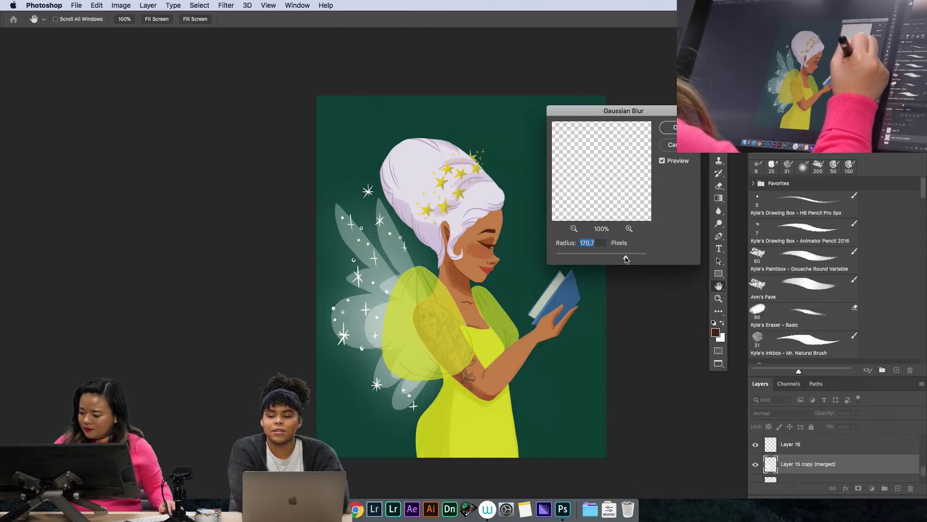
{"action": "left_click", "coordinate": [678, 127]}
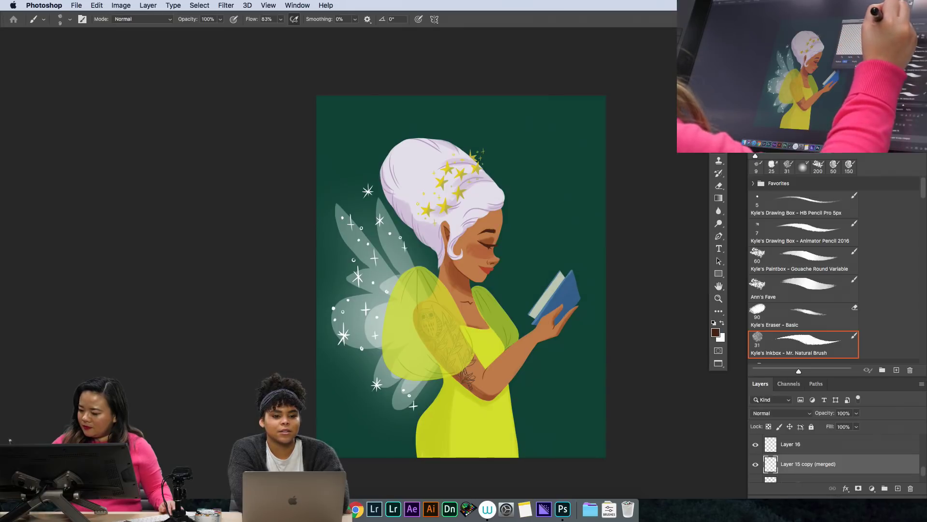
Nudge the white sparkles on the fairy's wings very slightly to the right with the Move tool.
{"action": "left_click_drag", "start_coordinate": [923, 475], "coordinate": [919, 444]}
{"action": "left_click", "coordinate": [887, 460]}
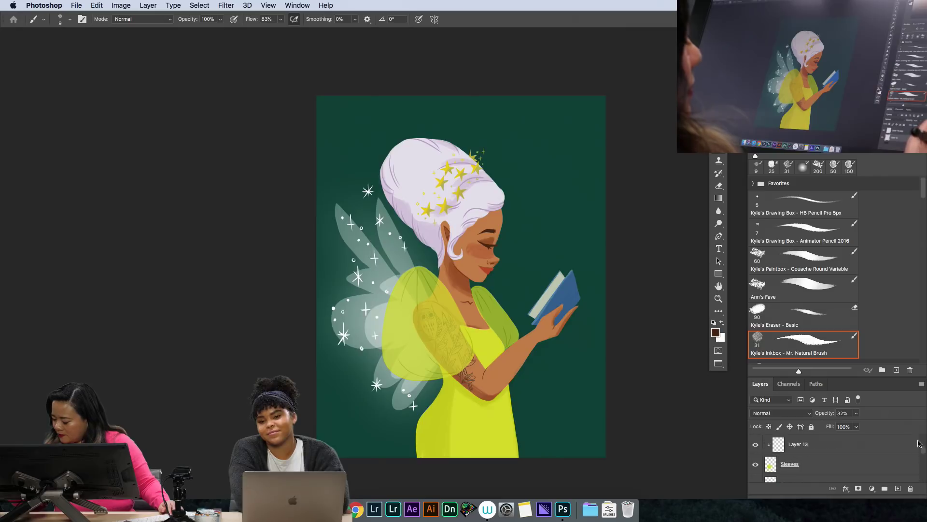
{"action": "left_click", "coordinate": [854, 467], "text": "shift"}
{"action": "key", "text": "v"}
{"action": "left_click_drag", "start_coordinate": [489, 420], "coordinate": [497, 420]}
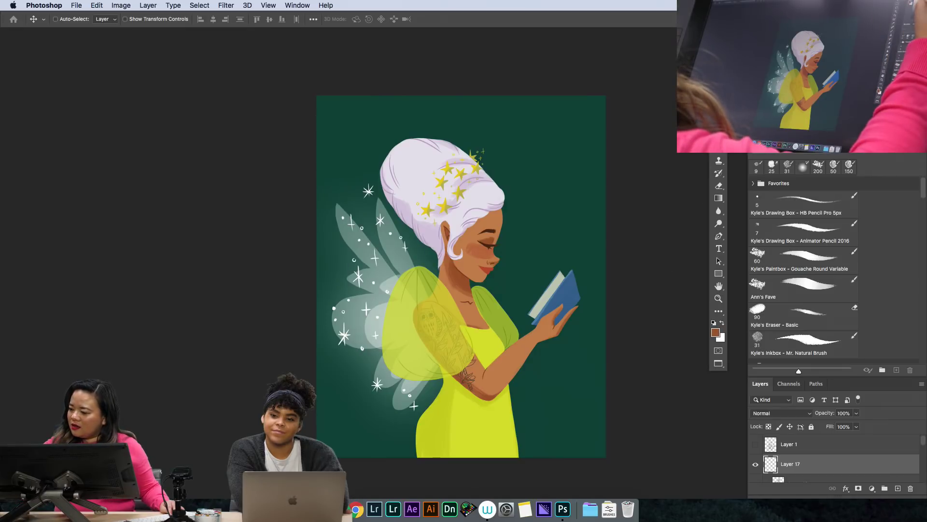
Sample the dark green of the background and add a new layer directly above Layer 5.
{"action": "key", "text": "i"}
{"action": "left_click", "coordinate": [586, 407]}
{"action": "scroll", "coordinate": [923, 445], "scroll_direction": "down", "scroll_amount": 3}
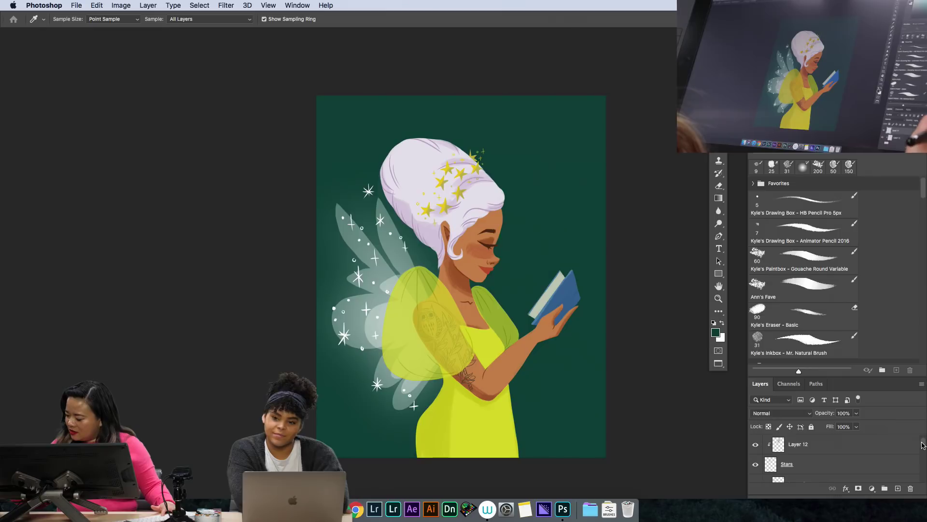
{"action": "left_click", "coordinate": [897, 456]}
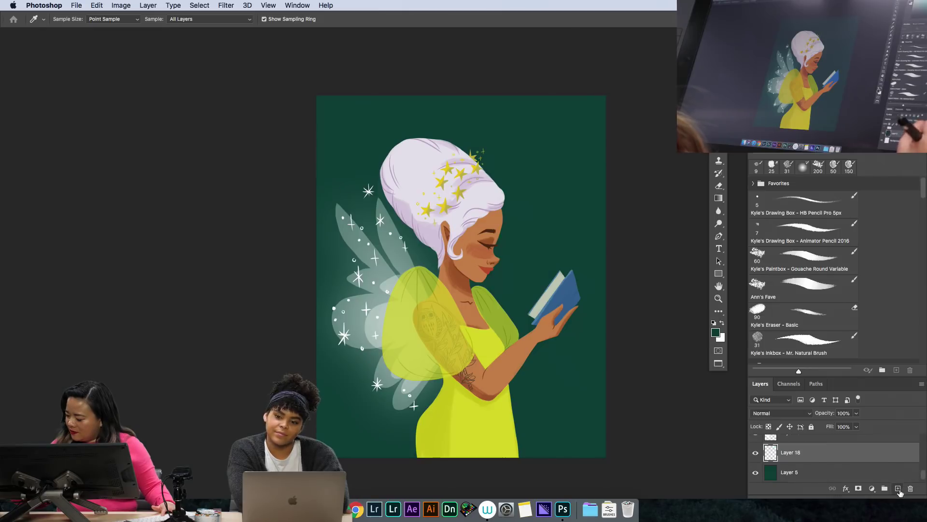
Set the new layer to Multiply at 65% opacity and paint a dark curved corner beside the dress with the Gouache Round Variable brush.
{"action": "left_click", "coordinate": [831, 258]}
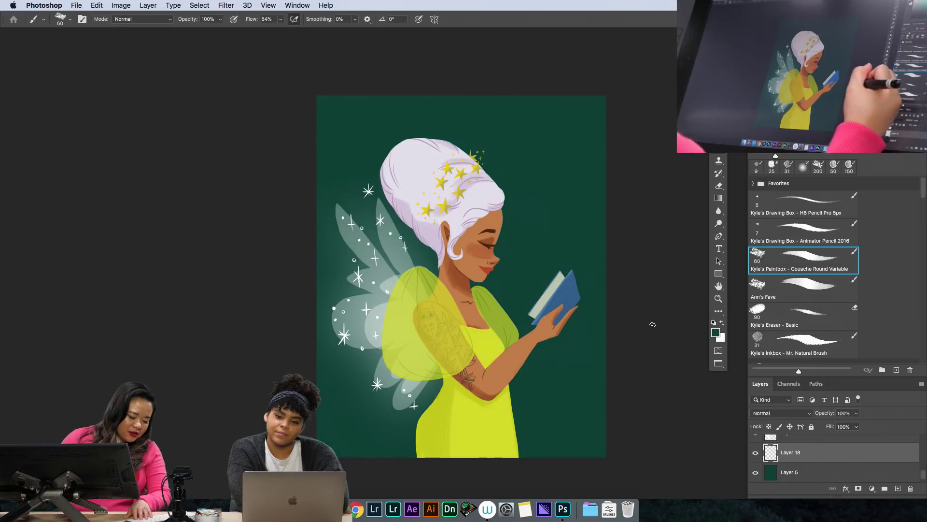
{"action": "key", "text": "bracketright"}
{"action": "key", "text": "bracketright"}
{"action": "key", "text": "bracketright"}
{"action": "key", "text": "bracketright"}
{"action": "key", "text": "bracketright"}
{"action": "key", "text": "bracketright"}
{"action": "key", "text": "bracketright"}
{"action": "key", "text": "bracketright"}
{"action": "key", "text": "bracketright"}
{"action": "key", "text": "bracketright"}
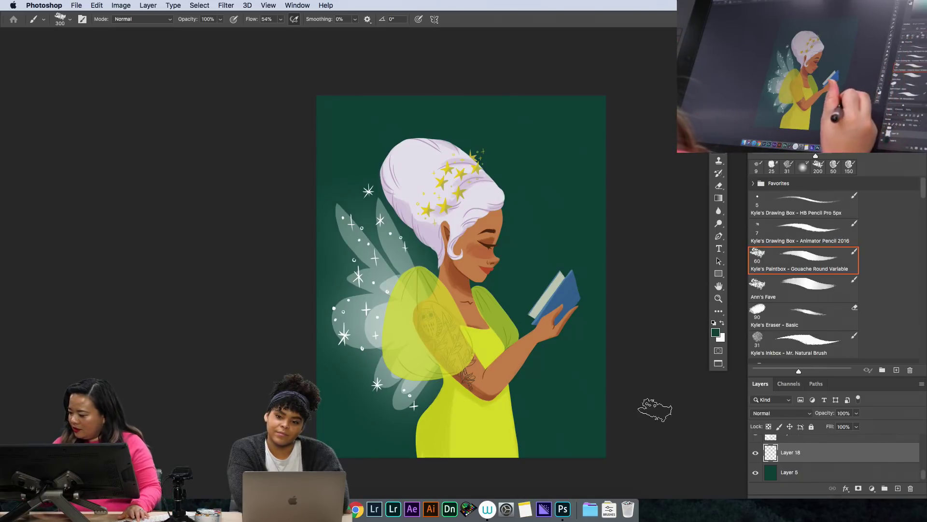
{"action": "left_click", "coordinate": [792, 413]}
{"action": "left_click", "coordinate": [793, 440]}
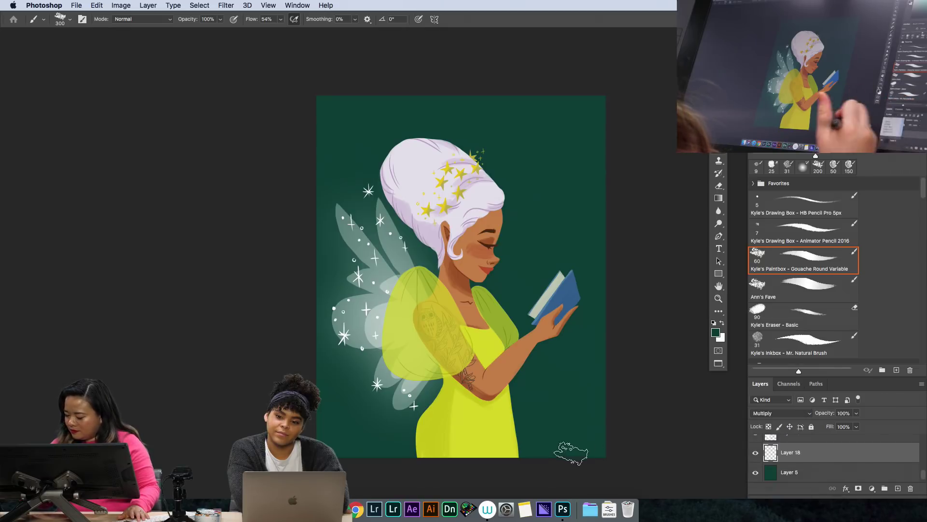
{"action": "mouse_move", "coordinate": [570, 455]}
{"action": "left_mouse_down"}
{"action": "mouse_move", "coordinate": [607, 397]}
{"action": "mouse_move", "coordinate": [591, 447]}
{"action": "mouse_move", "coordinate": [615, 433]}
{"action": "left_mouse_up"}
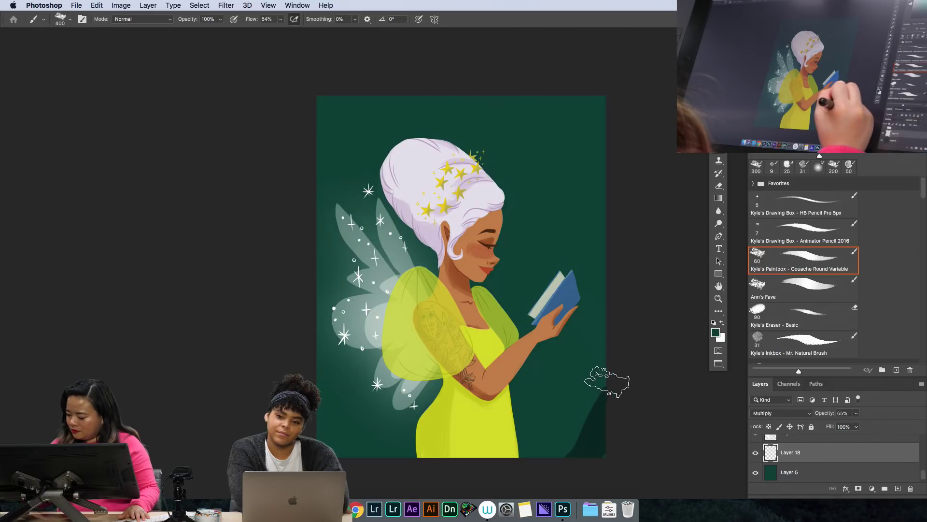
{"action": "left_click_drag", "start_coordinate": [573, 440], "coordinate": [494, 470]}
Extend the dark vignette around the other edges of the background with the Gouache G Blair Dry Alt brush at size 400.
{"action": "left_click_drag", "start_coordinate": [922, 193], "coordinate": [922, 268]}
{"action": "left_click", "coordinate": [842, 274]}
{"action": "left_click", "coordinate": [816, 244]}
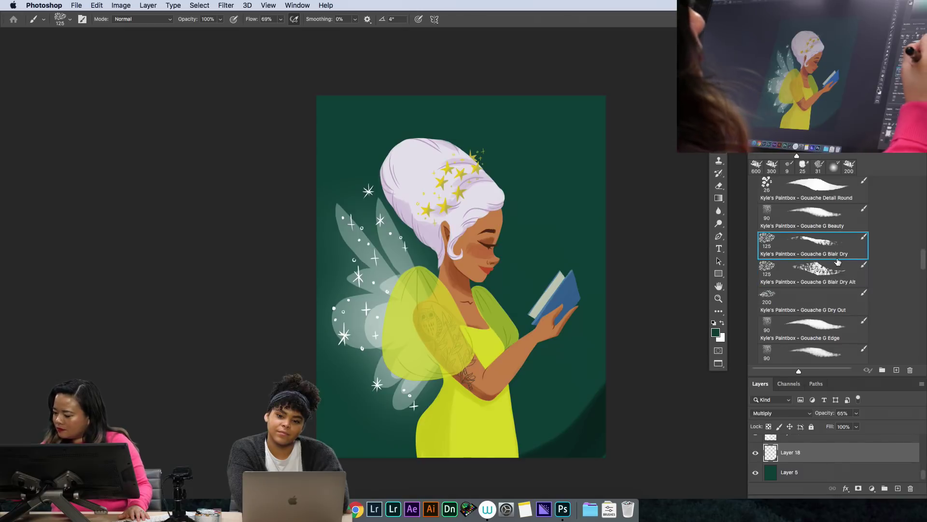
{"action": "left_click", "coordinate": [833, 269]}
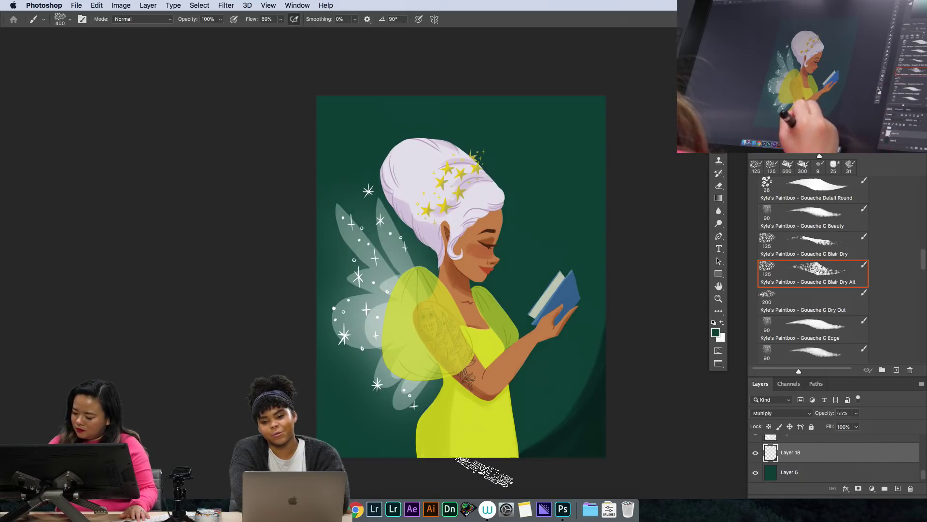
{"action": "mouse_move", "coordinate": [268, 218]}
{"action": "left_mouse_down"}
{"action": "mouse_move", "coordinate": [528, 77]}
{"action": "mouse_move", "coordinate": [480, 73]}
{"action": "mouse_move", "coordinate": [290, 126]}
{"action": "mouse_move", "coordinate": [502, 73]}
{"action": "mouse_move", "coordinate": [634, 140]}
{"action": "mouse_move", "coordinate": [604, 124]}
{"action": "left_mouse_up"}
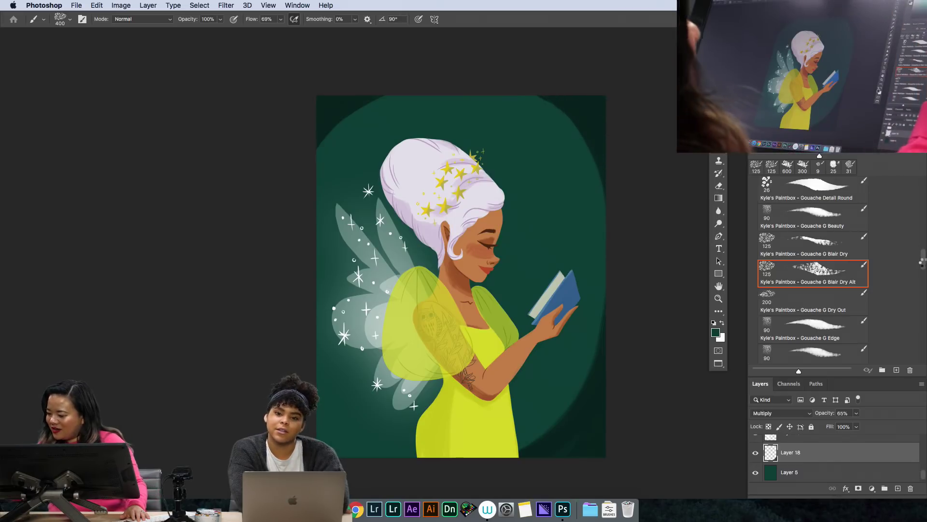
Soften and thicken the vignette's inner edge with the Gouache Bristle Super Dry brush at sizes 150 and 300.
{"action": "mouse_move", "coordinate": [924, 264]}
{"action": "left_mouse_down"}
{"action": "mouse_move", "coordinate": [911, 298]}
{"action": "mouse_move", "coordinate": [920, 261]}
{"action": "mouse_move", "coordinate": [900, 252]}
{"action": "left_mouse_up"}
{"action": "left_click", "coordinate": [850, 281]}
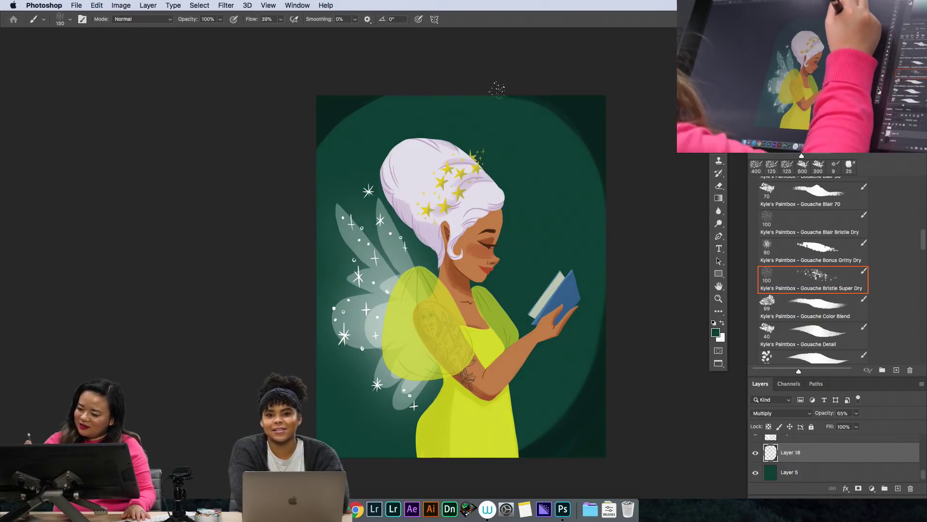
{"action": "mouse_move", "coordinate": [498, 90]}
{"action": "left_mouse_down"}
{"action": "mouse_move", "coordinate": [601, 173]}
{"action": "mouse_move", "coordinate": [495, 107]}
{"action": "mouse_move", "coordinate": [338, 135]}
{"action": "mouse_move", "coordinate": [353, 123]}
{"action": "mouse_move", "coordinate": [335, 135]}
{"action": "mouse_move", "coordinate": [399, 88]}
{"action": "mouse_move", "coordinate": [342, 125]}
{"action": "left_mouse_up"}
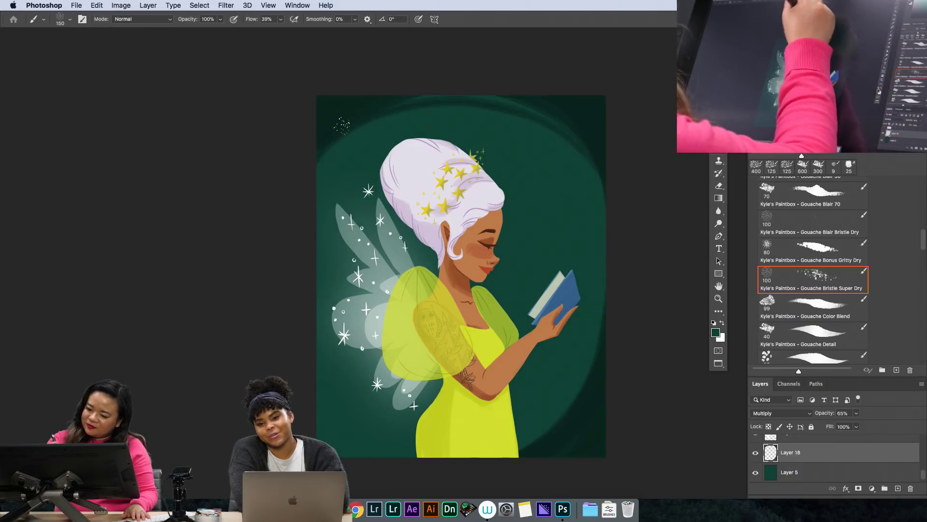
{"action": "key", "text": "bracketright"}
{"action": "key", "text": "bracketright"}
{"action": "key", "text": "bracketright"}
{"action": "key", "text": "bracketright"}
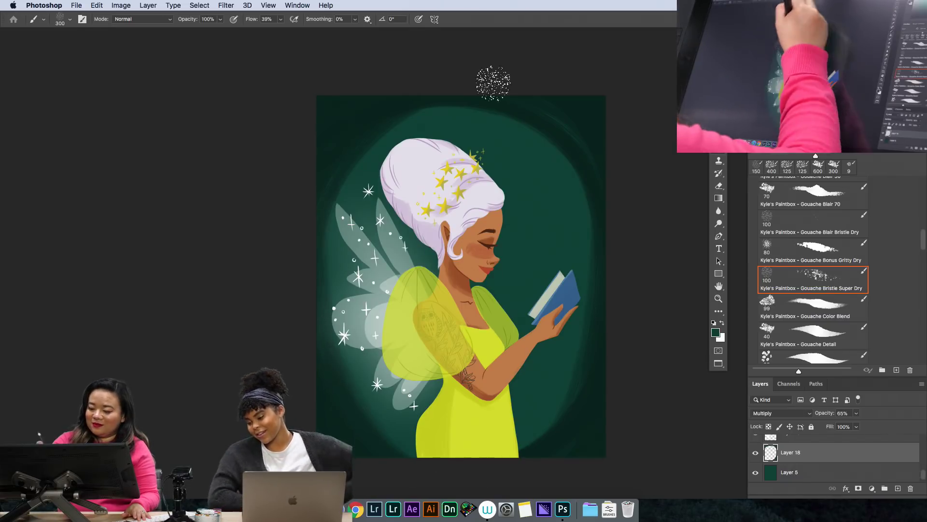
{"action": "mouse_move", "coordinate": [618, 187]}
{"action": "left_mouse_down"}
{"action": "mouse_move", "coordinate": [450, 110]}
{"action": "mouse_move", "coordinate": [605, 189]}
{"action": "mouse_move", "coordinate": [539, 137]}
{"action": "mouse_move", "coordinate": [583, 397]}
{"action": "left_mouse_up"}
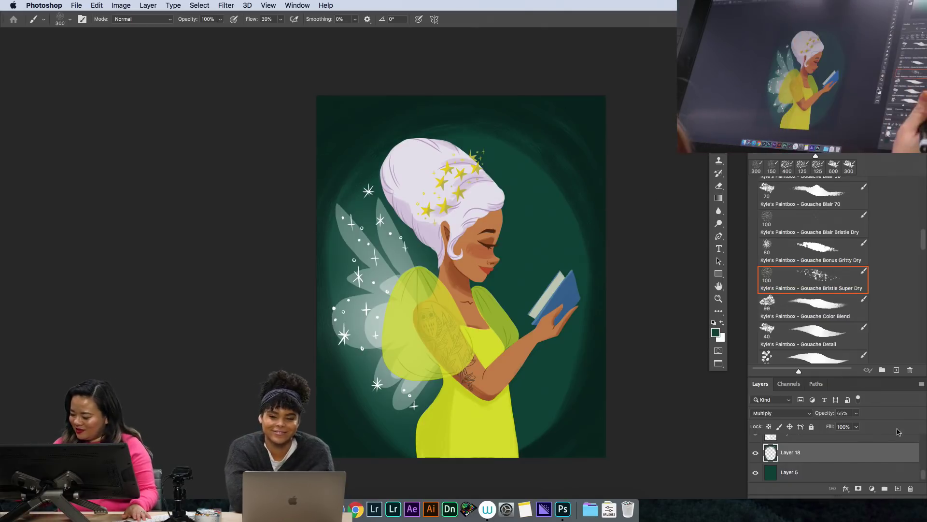
Set the opacity of the Sleeves layer to 53%.
{"action": "scroll", "coordinate": [924, 473], "scroll_direction": "up", "scroll_amount": 5}
{"action": "scroll", "coordinate": [924, 471], "scroll_direction": "up", "scroll_amount": 2}
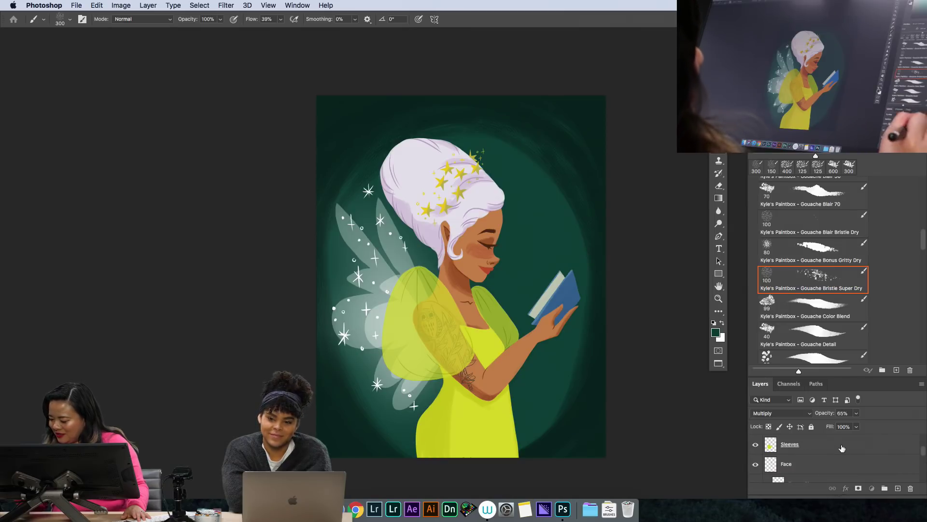
{"action": "left_click", "coordinate": [766, 448]}
{"action": "left_click", "coordinate": [857, 414]}
{"action": "left_click_drag", "start_coordinate": [854, 426], "coordinate": [851, 426]}
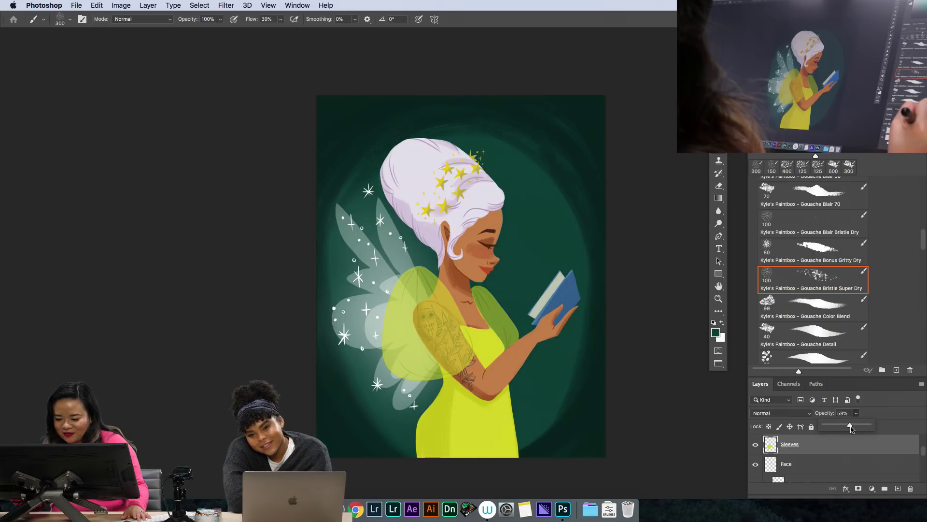
{"action": "left_click_drag", "start_coordinate": [849, 427], "coordinate": [848, 427]}
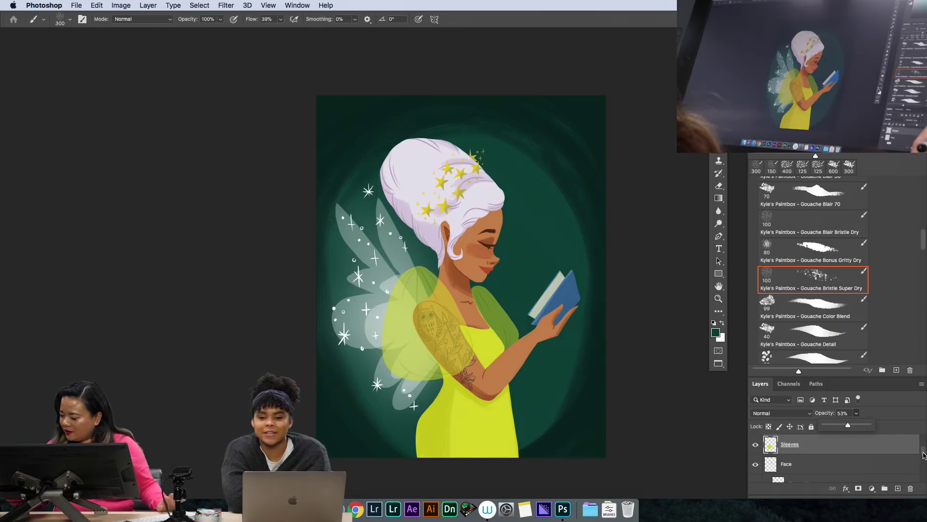
Enlarge the painted vignette on Layer 18 slightly beyond the canvas corner with Free Transform.
{"action": "left_click_drag", "start_coordinate": [924, 454], "coordinate": [919, 480]}
{"action": "left_click", "coordinate": [901, 470]}
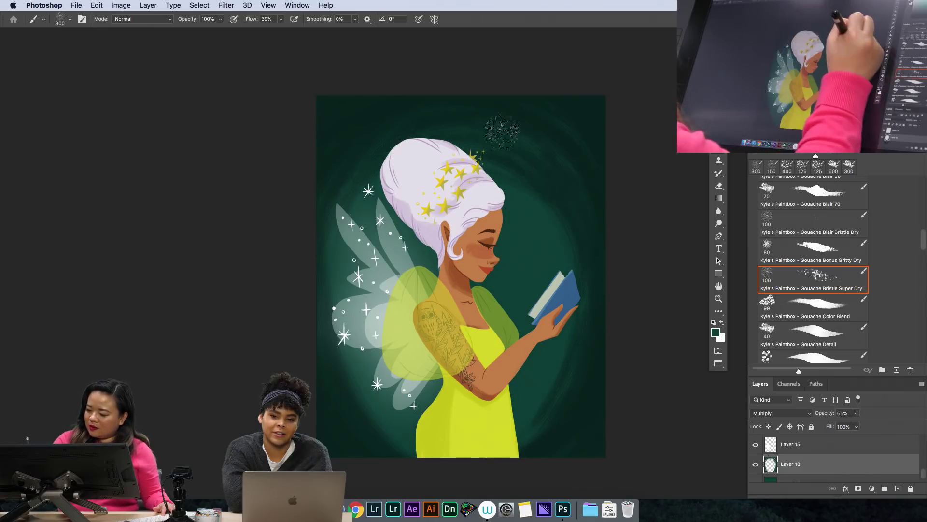
{"action": "key", "text": "e"}
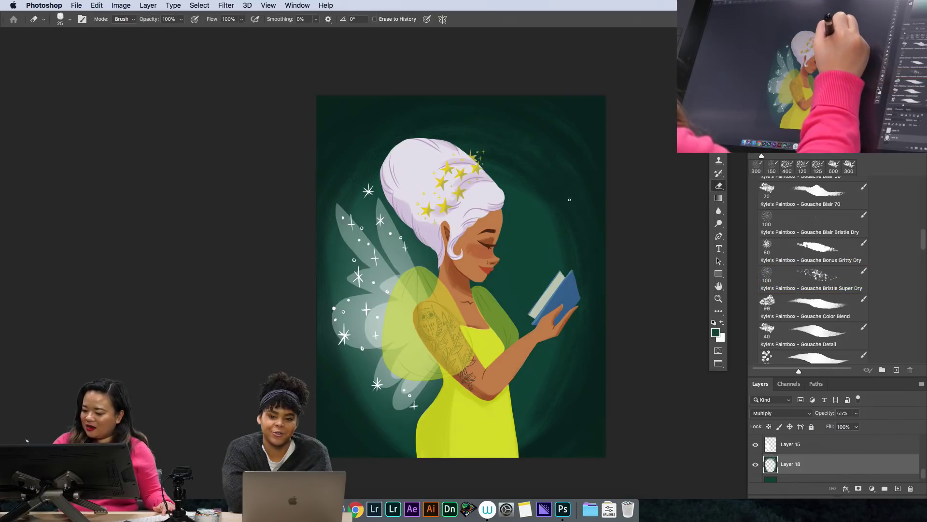
{"action": "key", "text": "ctrl+t"}
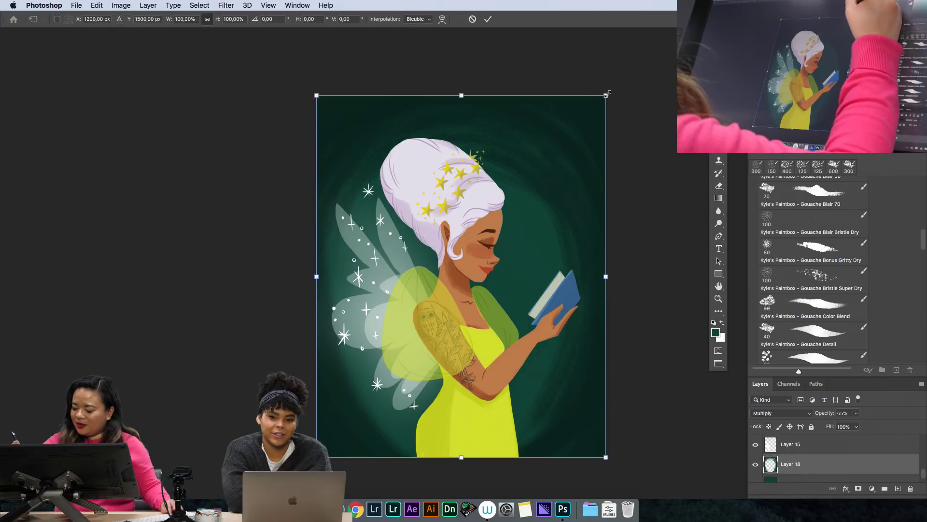
{"action": "left_click_drag", "start_coordinate": [606, 96], "coordinate": [613, 87]}
{"action": "key", "text": "Return"}
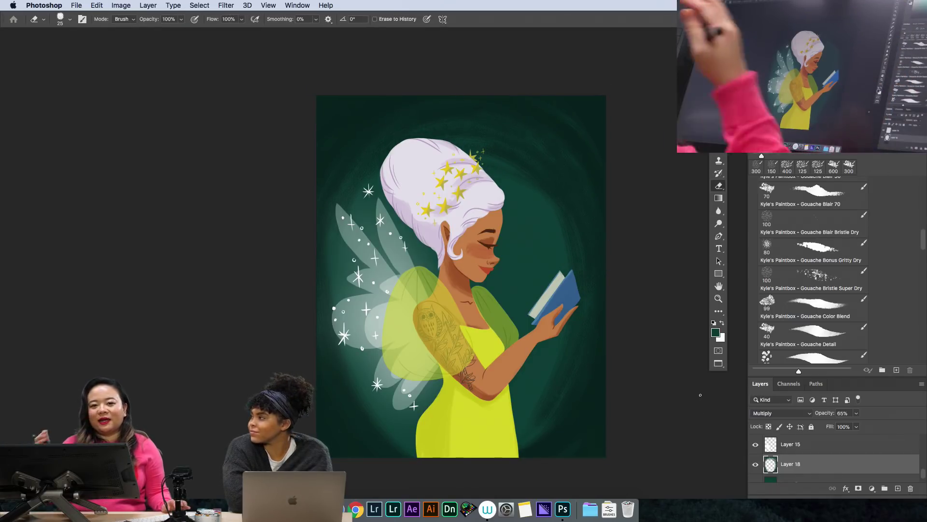
Compare the wings with and without the blurred glow by toggling the visibility of Layer 15 copy (merged).
{"action": "left_click_drag", "start_coordinate": [923, 473], "coordinate": [923, 473]}
{"action": "key", "text": "ctrl+alt+e"}
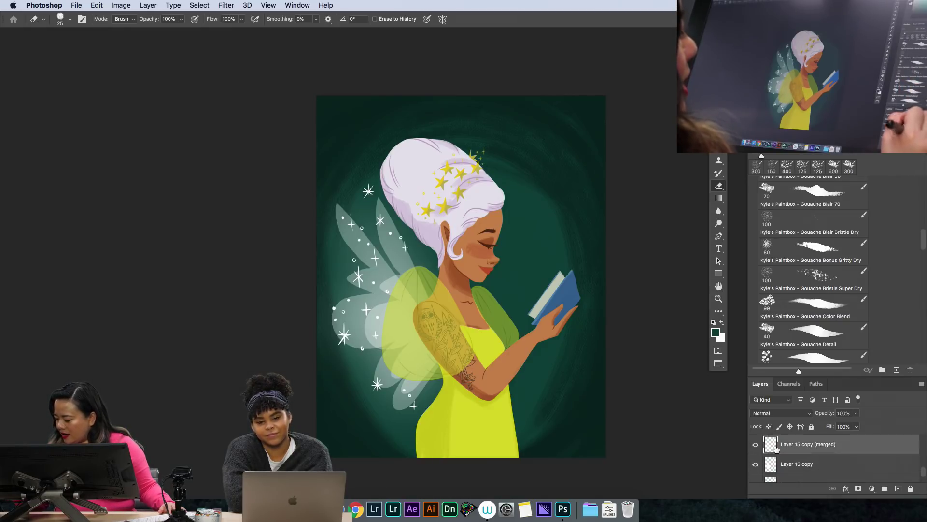
{"action": "left_click", "coordinate": [755, 447]}
{"action": "left_click", "coordinate": [755, 446]}
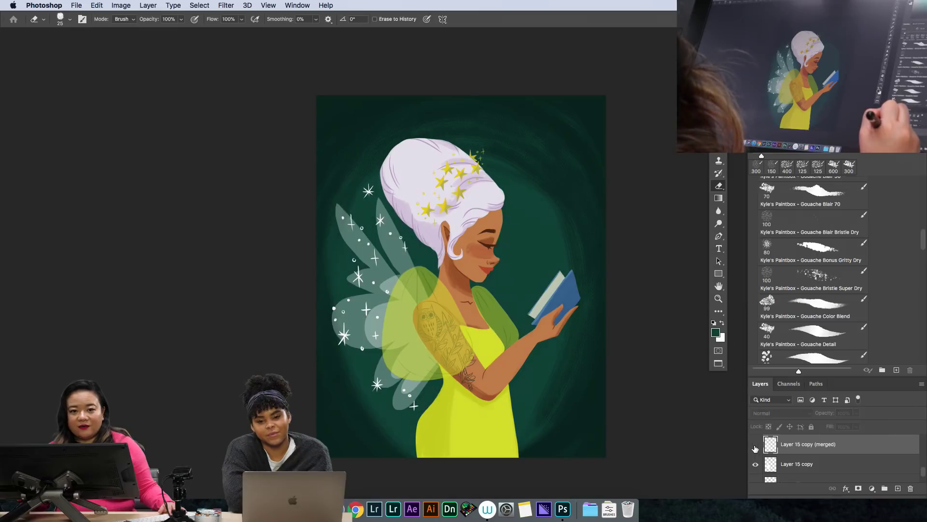
{"action": "left_click", "coordinate": [755, 447]}
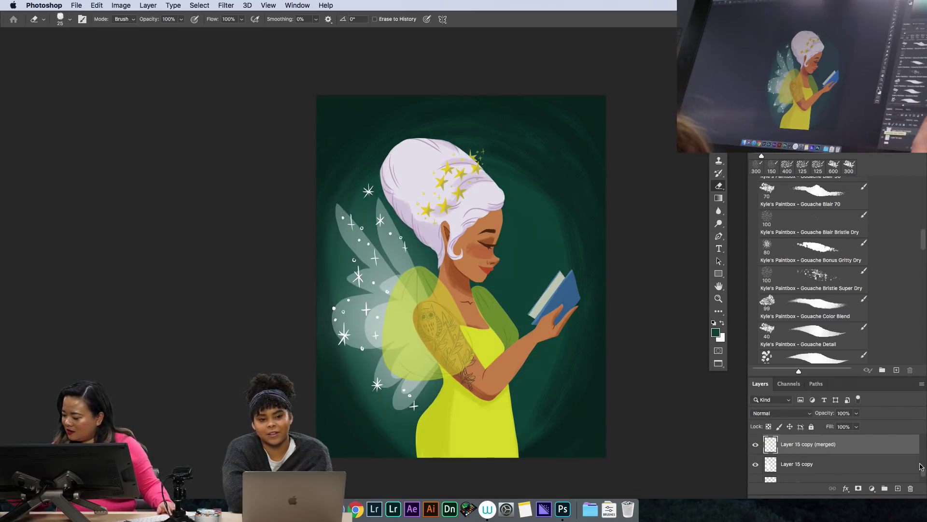
Return to the vignette on Layer 18 with the Gouache Bristle Super Dry brush at size 300.
{"action": "left_click_drag", "start_coordinate": [922, 466], "coordinate": [922, 482]}
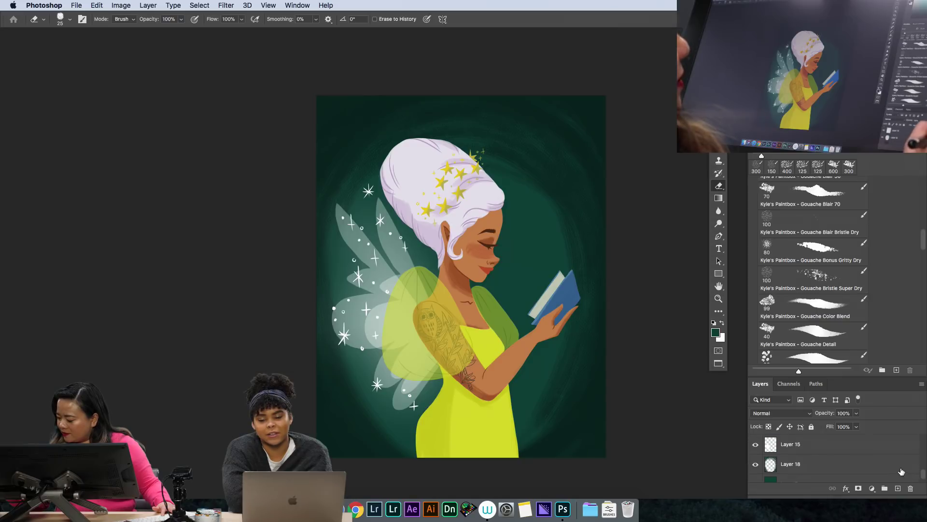
{"action": "left_click", "coordinate": [901, 471]}
{"action": "left_click", "coordinate": [811, 280]}
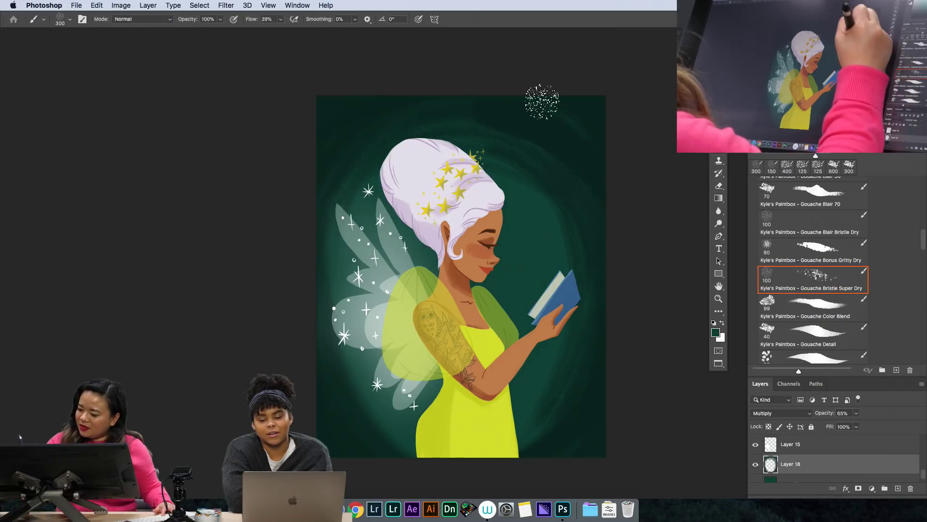